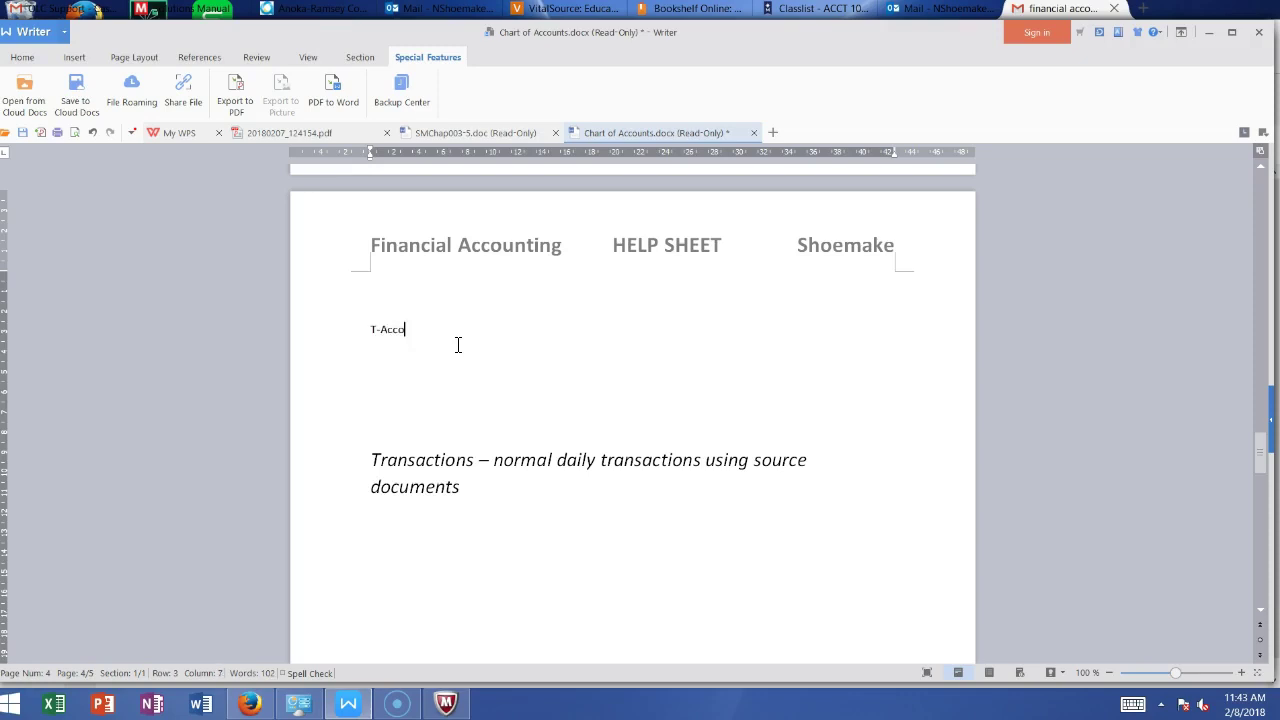
Set the T-Accounts text to 14 pt and continue the line with "simple way to keep track of balances"
left_click_drag(437, 326, 348, 331)
left_click(22, 57)
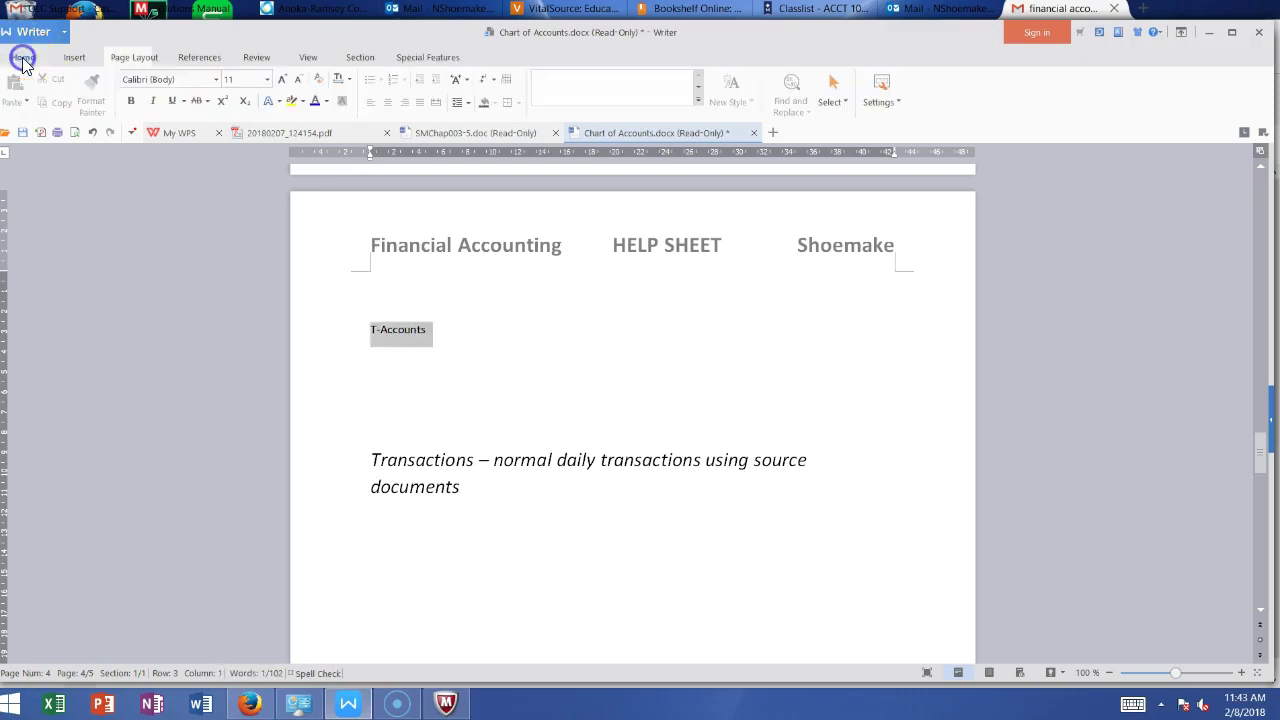
left_click(267, 82)
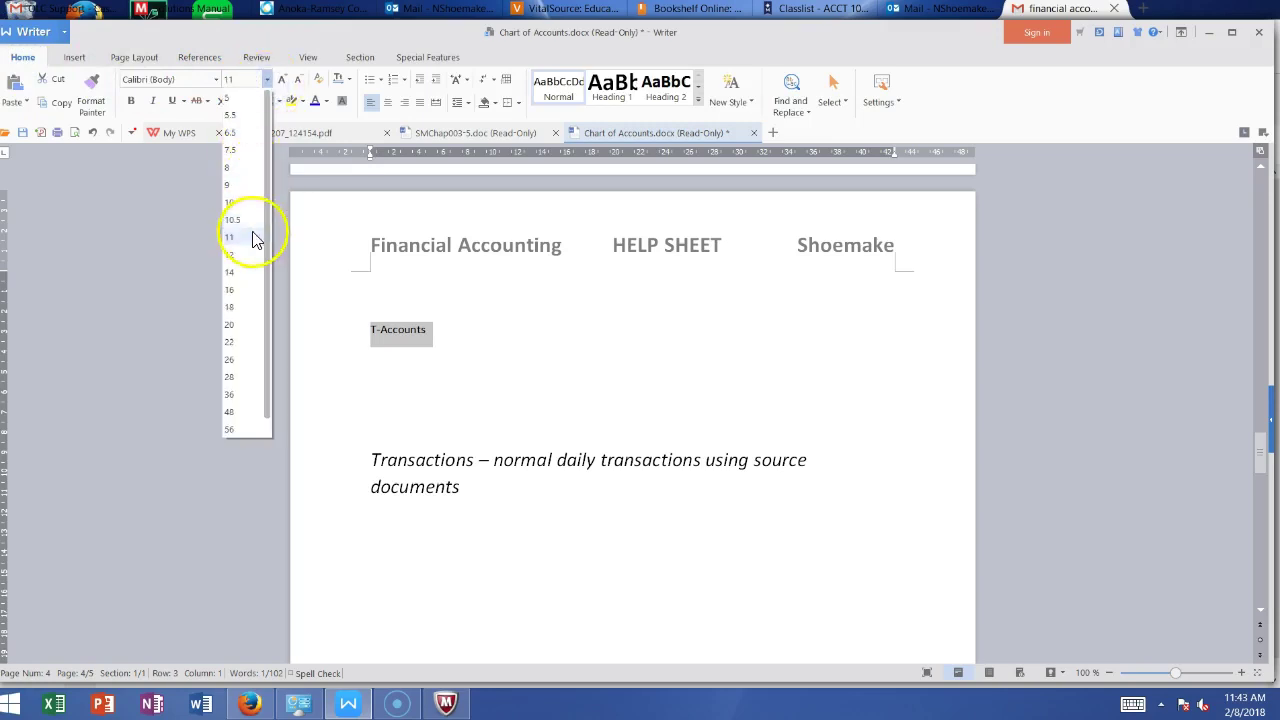
left_click(248, 272)
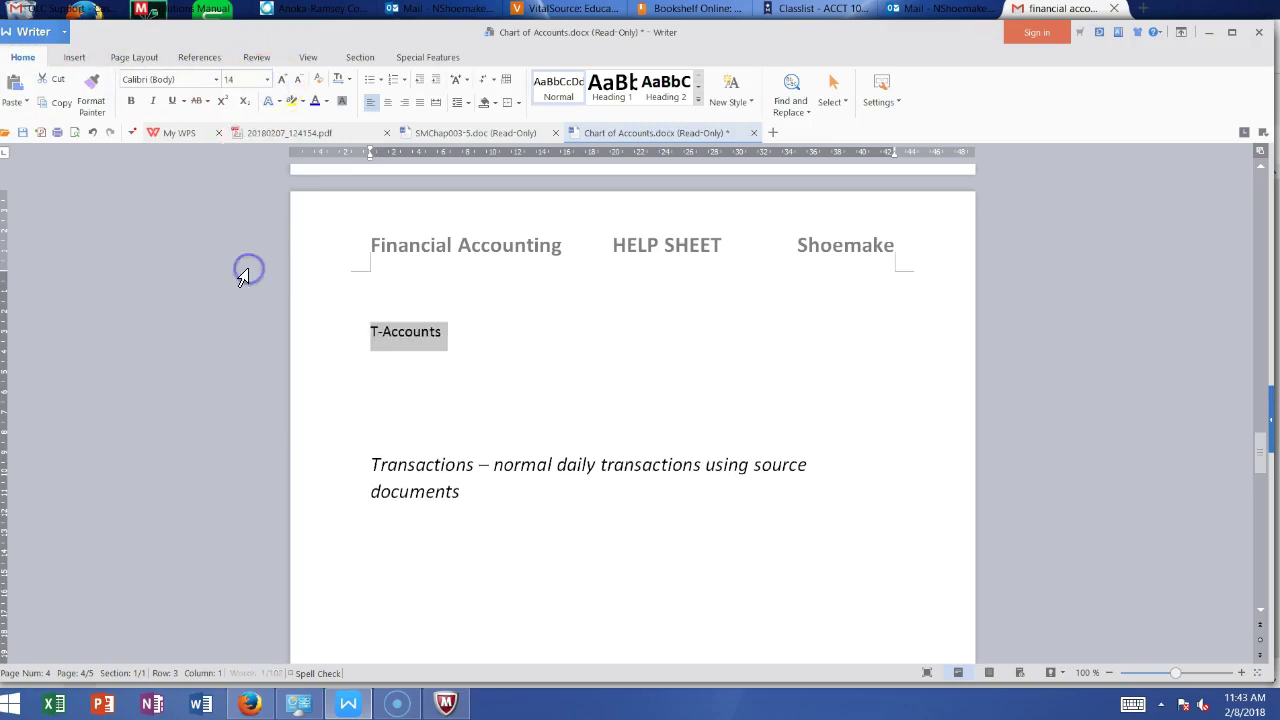
left_click(476, 338)
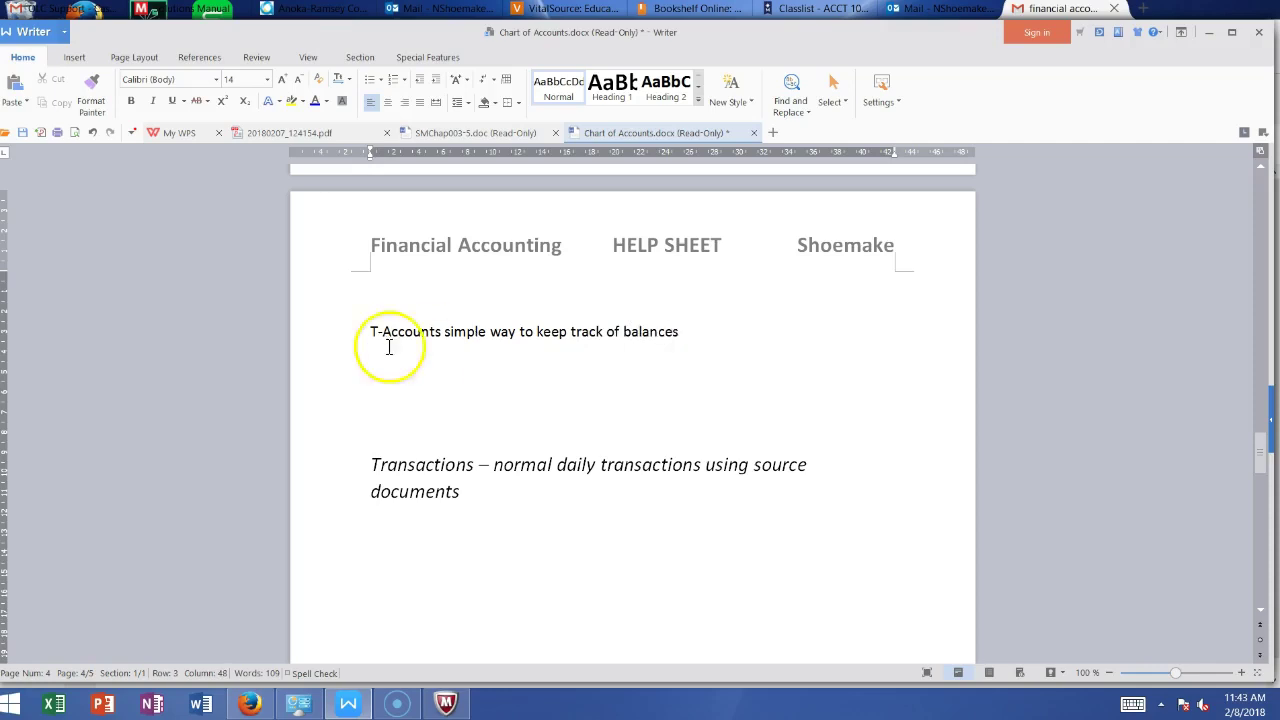
Switch to Excel and create a blank workbook, closing the program associations window and the What's New notice
left_click(56, 706)
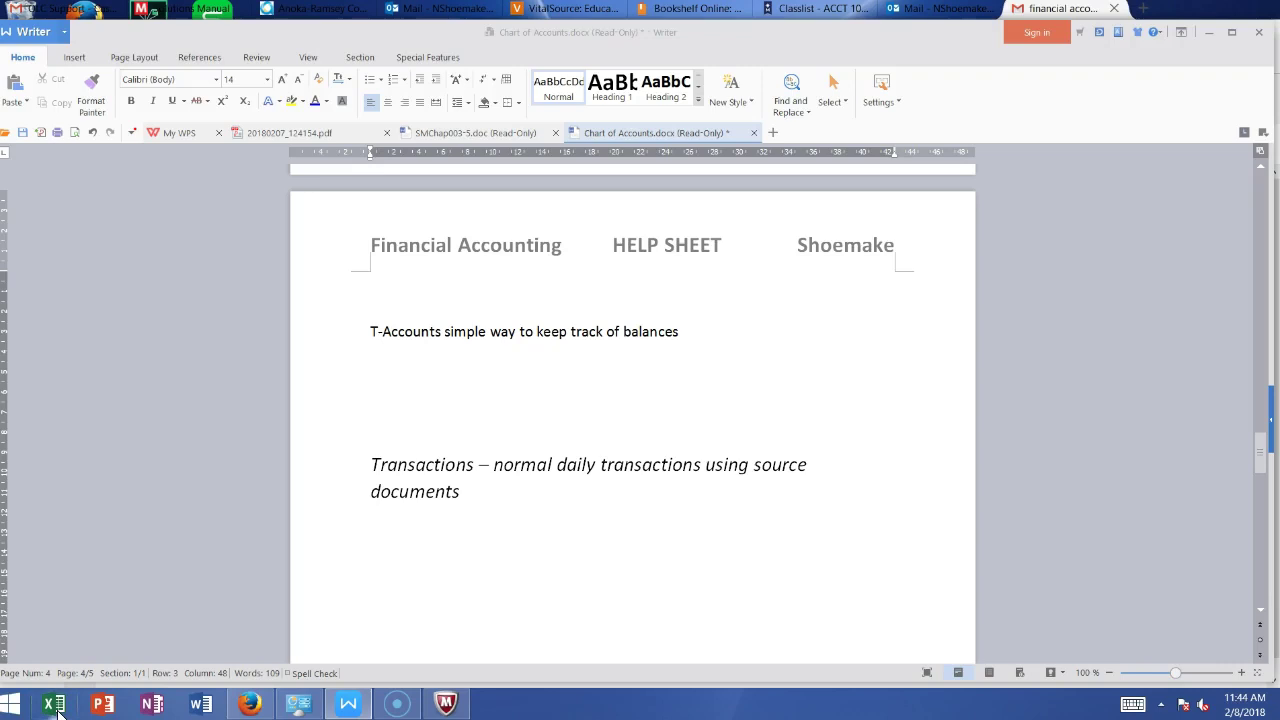
left_click(55, 705)
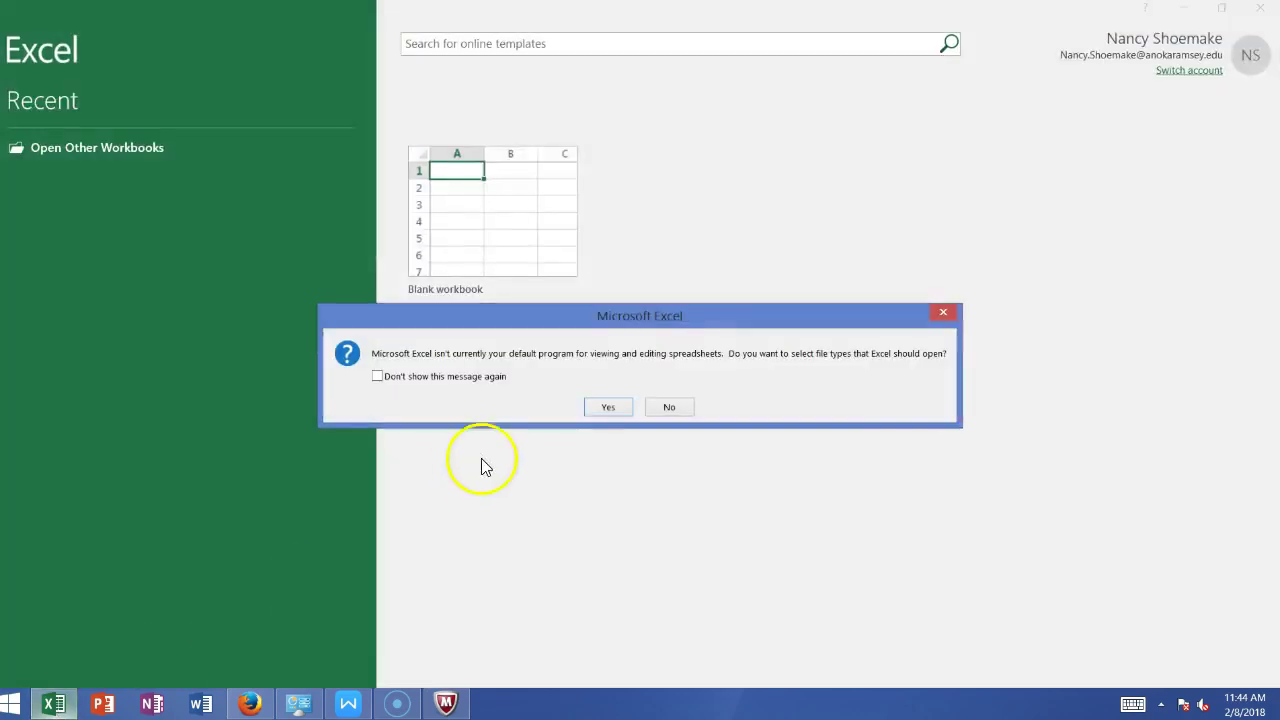
left_click(600, 407)
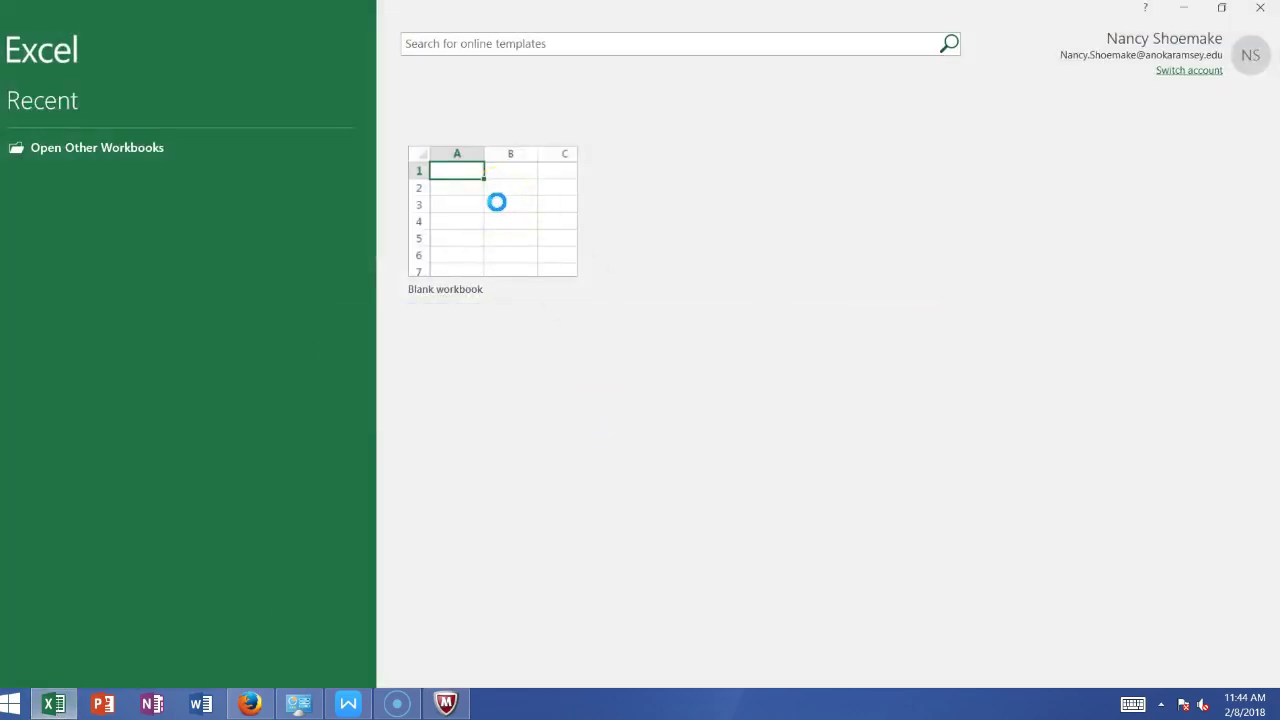
left_click(497, 202)
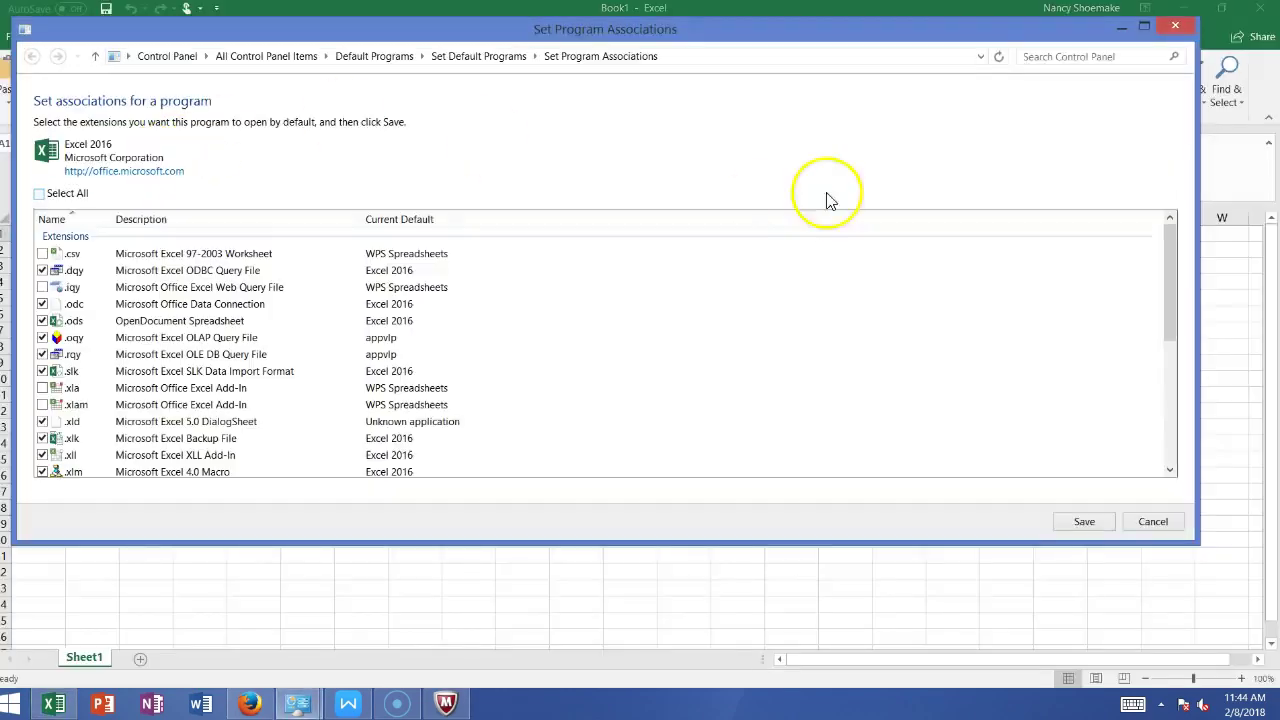
left_click(1175, 25)
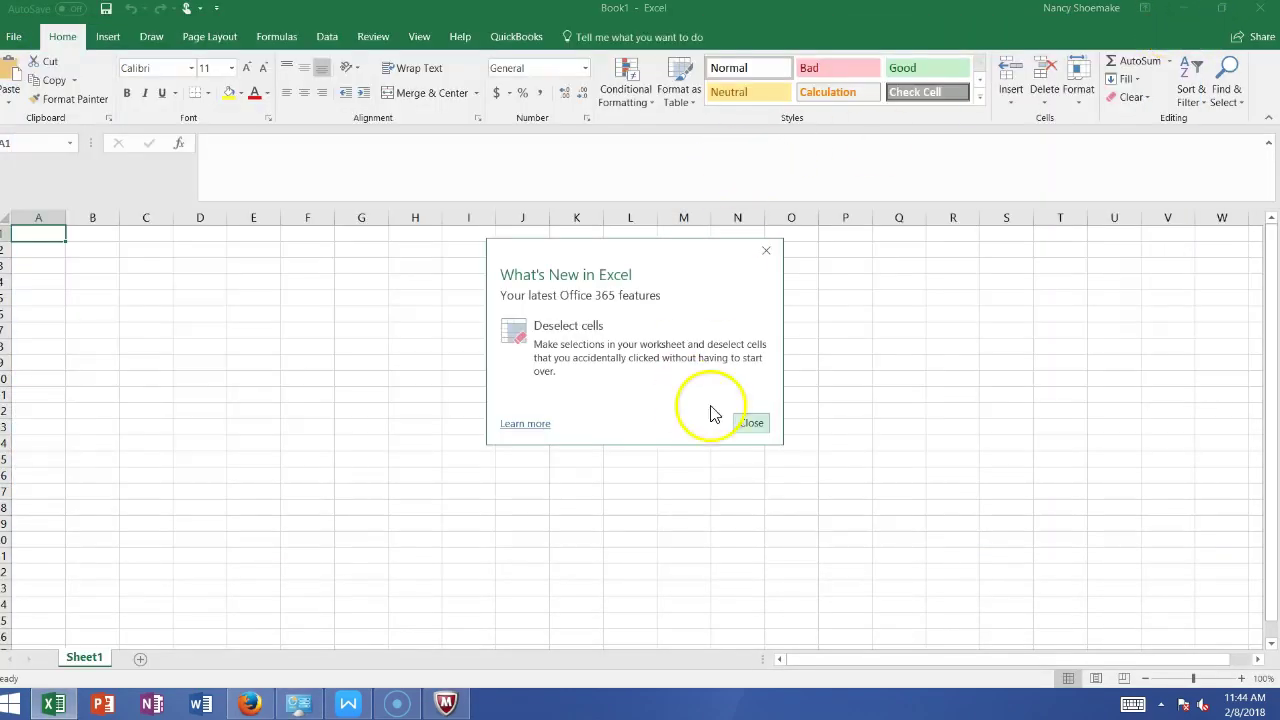
left_click(758, 427)
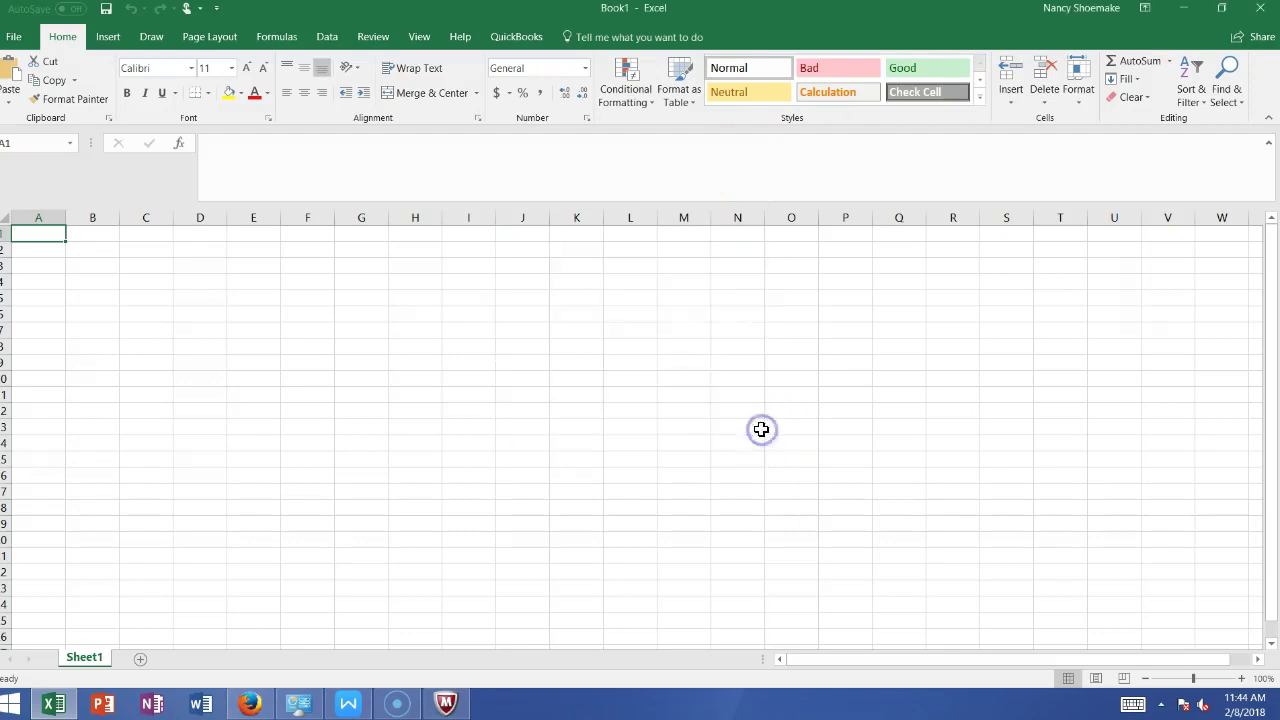
Add a bottom border under cells B2:C2 as the top bar of the first T-account
left_click(1243, 679)
left_click(1243, 679)
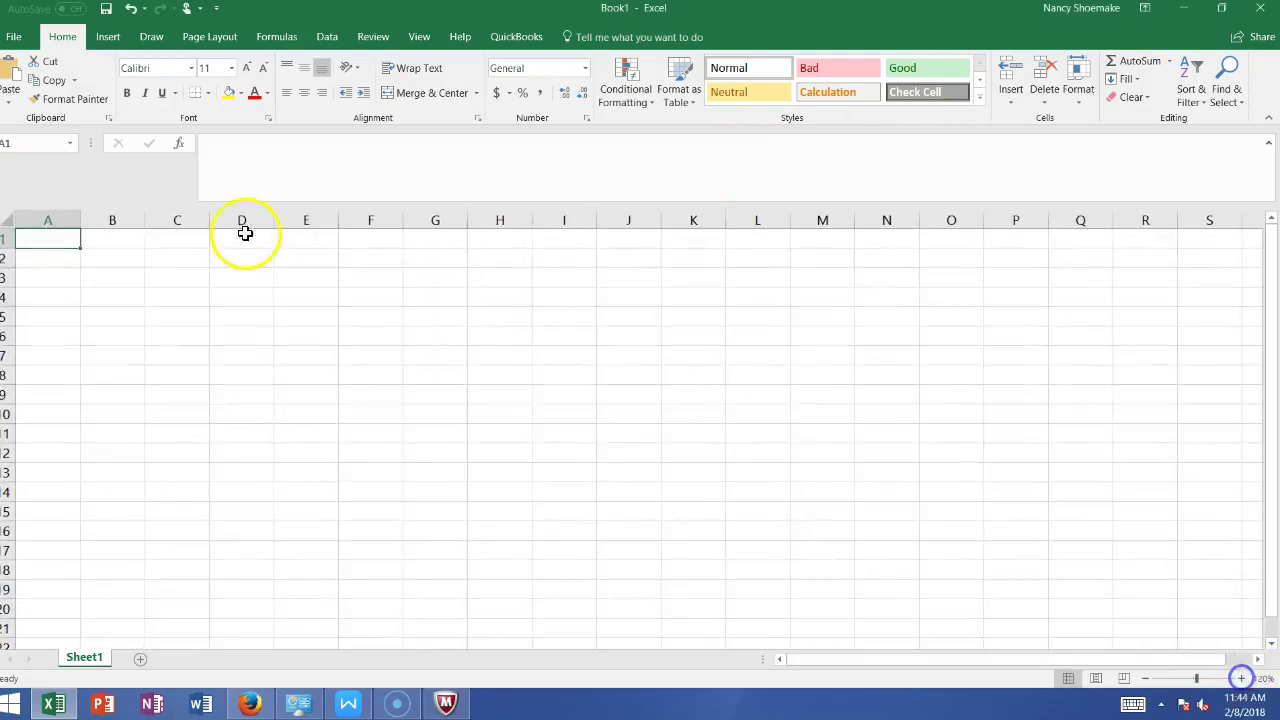
left_click_drag(108, 260, 167, 267)
left_click(193, 90)
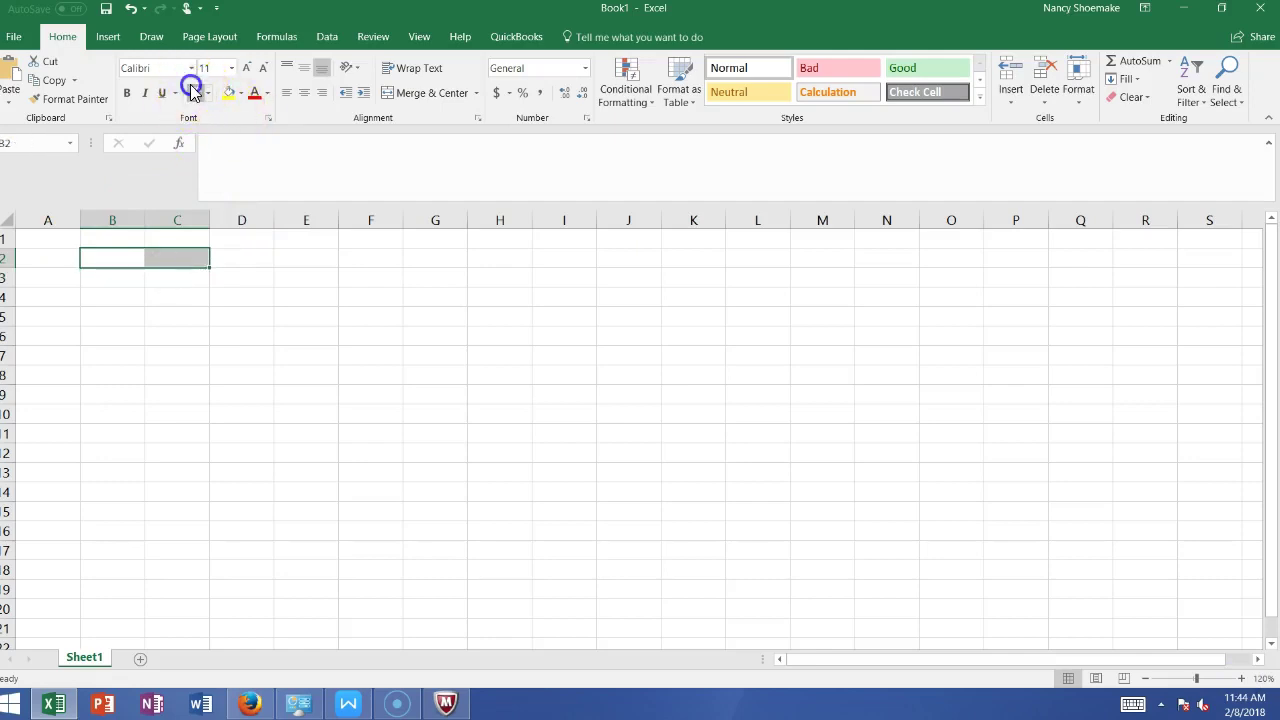
left_click(162, 291)
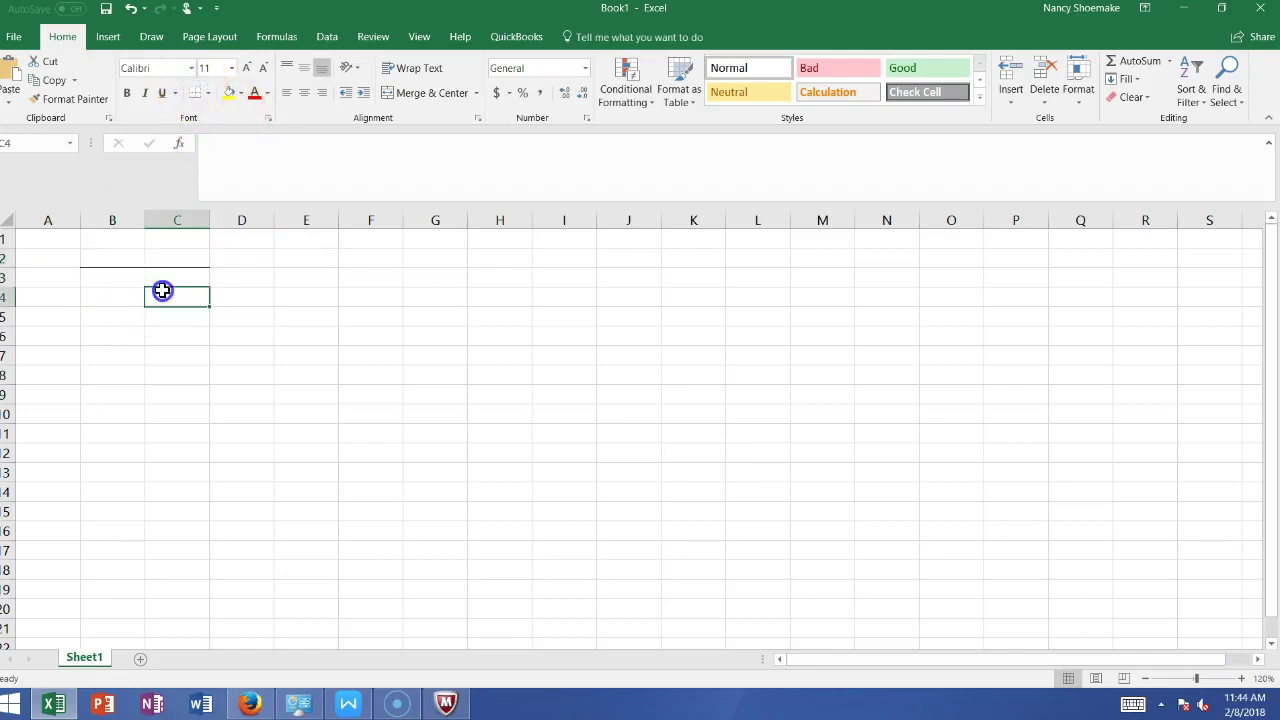
Apply a left border to cells C3:C7 as the vertical stem of the T-account
left_click_drag(165, 280, 177, 357)
left_click(206, 92)
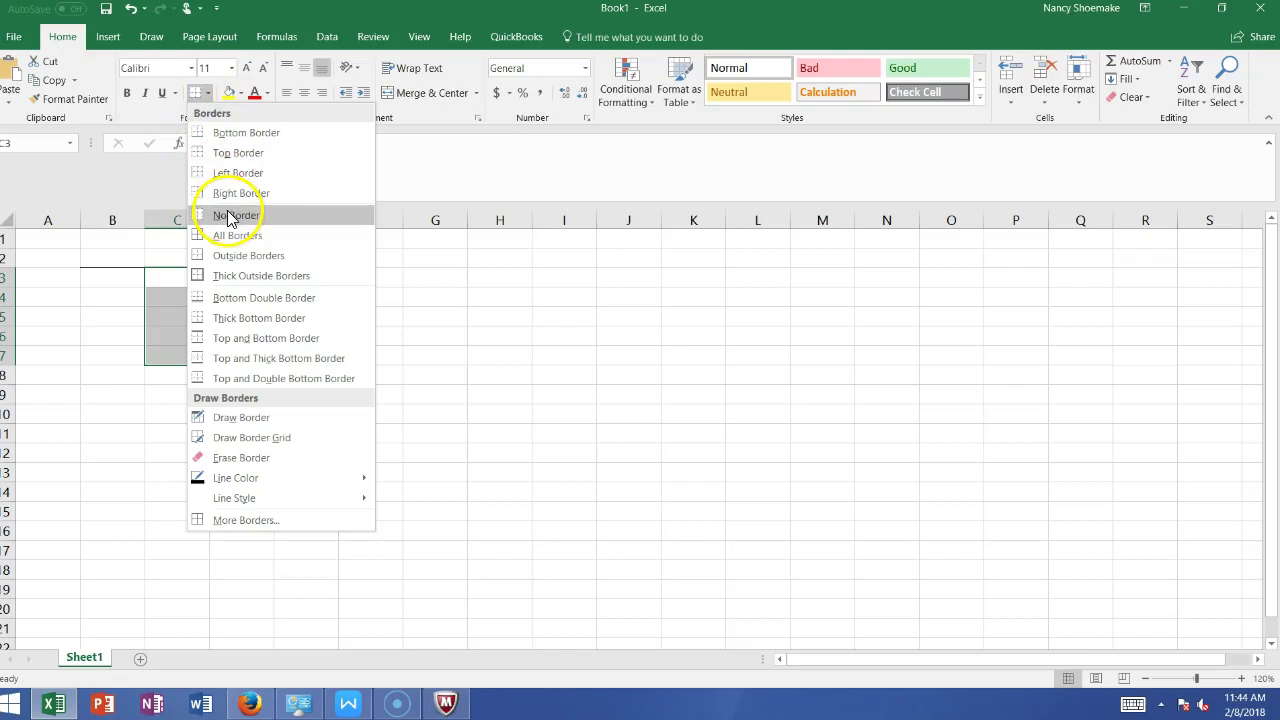
left_click(229, 172)
left_click(318, 315)
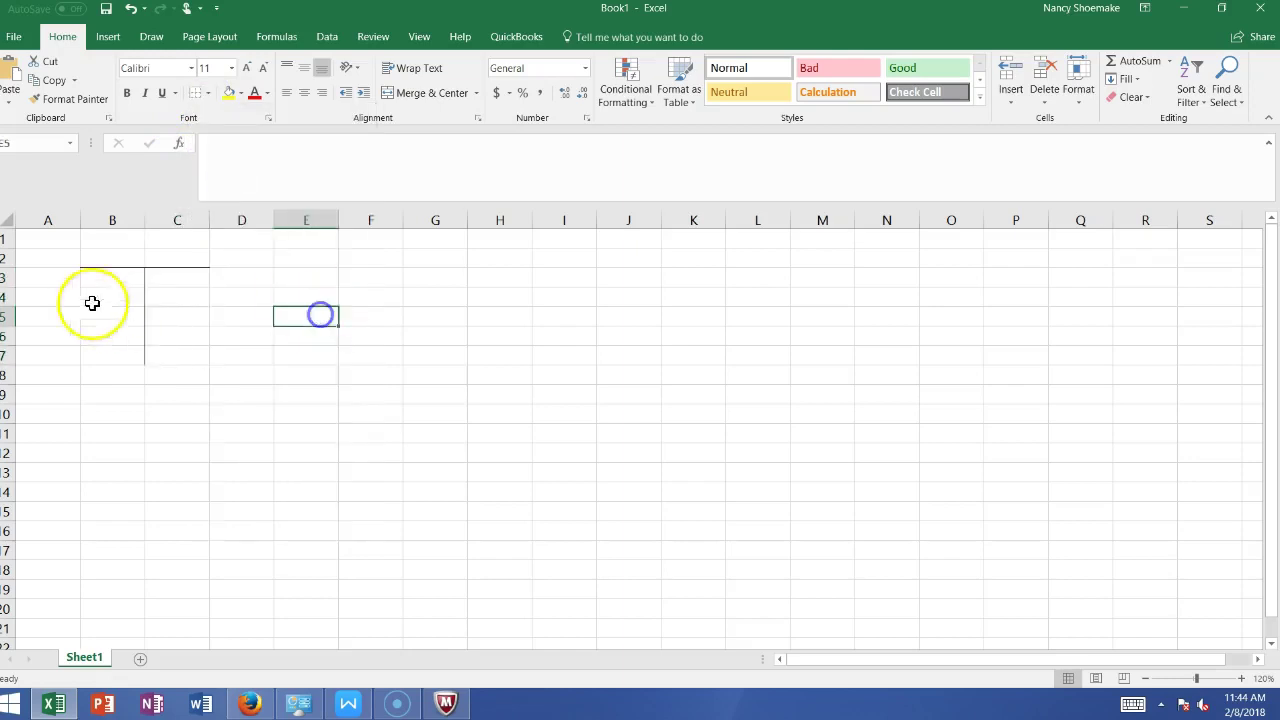
left_click_drag(108, 260, 174, 361)
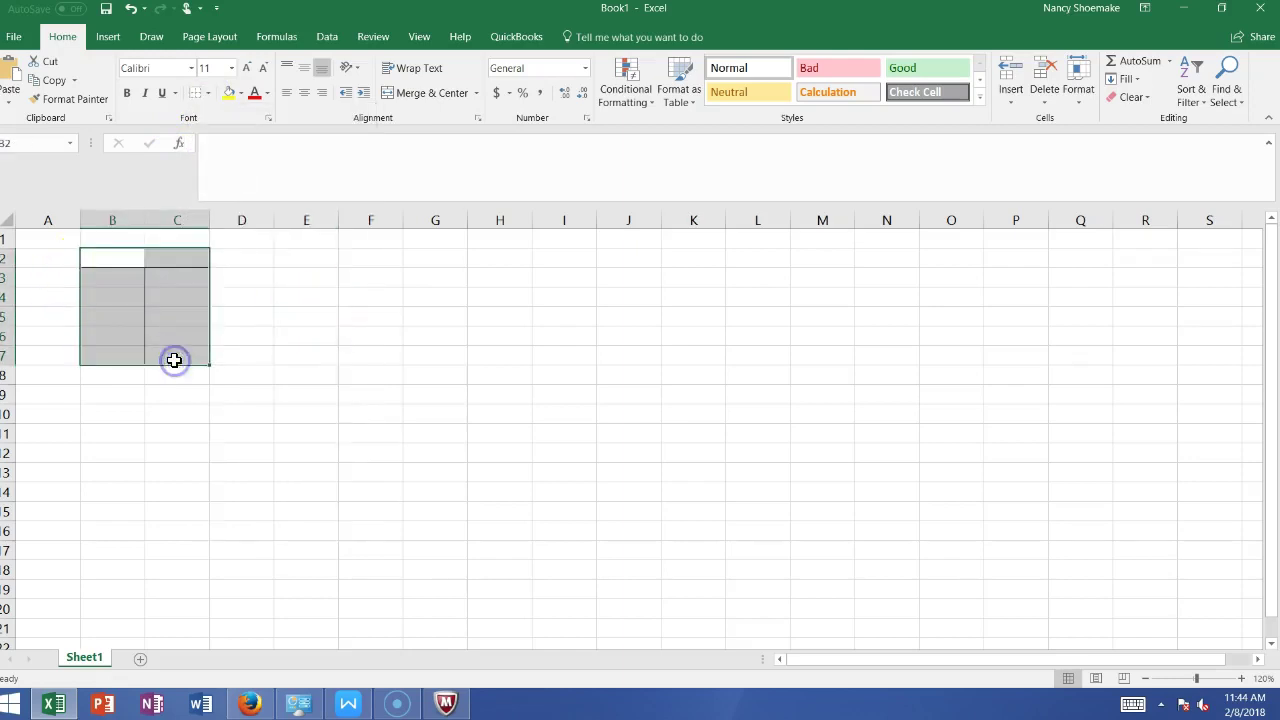
key("ctrl+c")
left_click(286, 260)
key("ctrl+c")
left_click(294, 279)
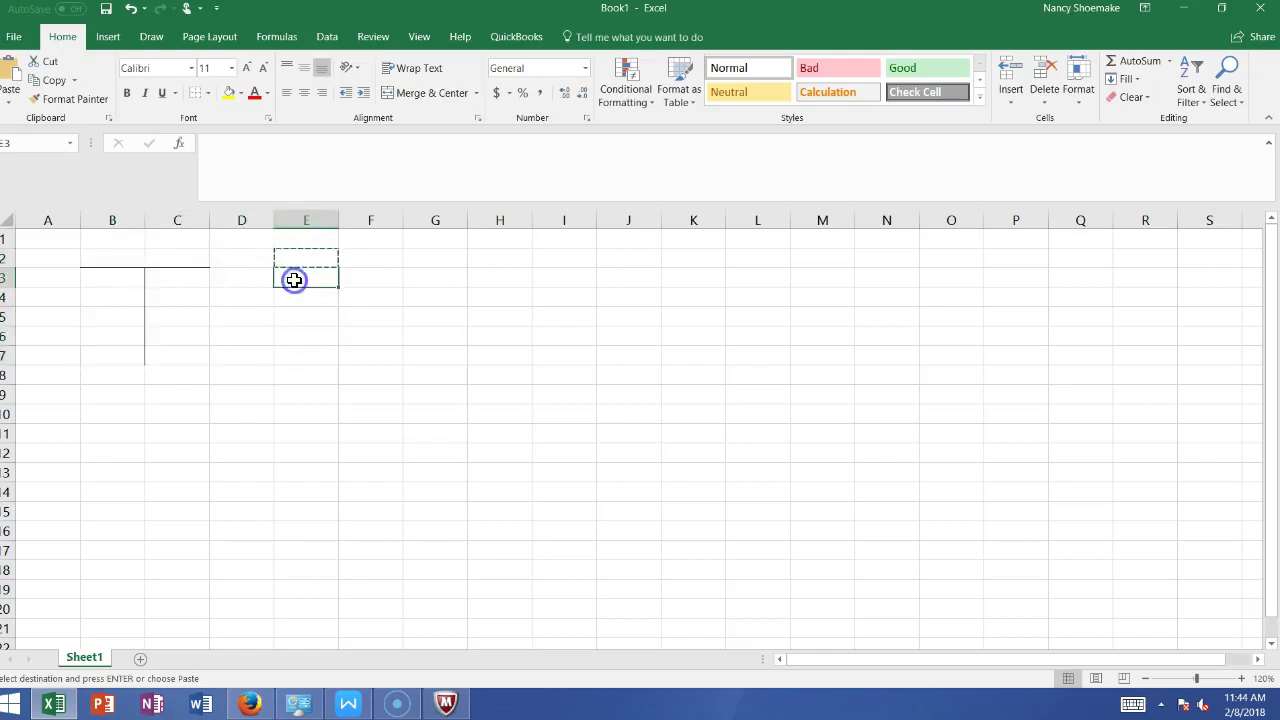
key("ctrl+v")
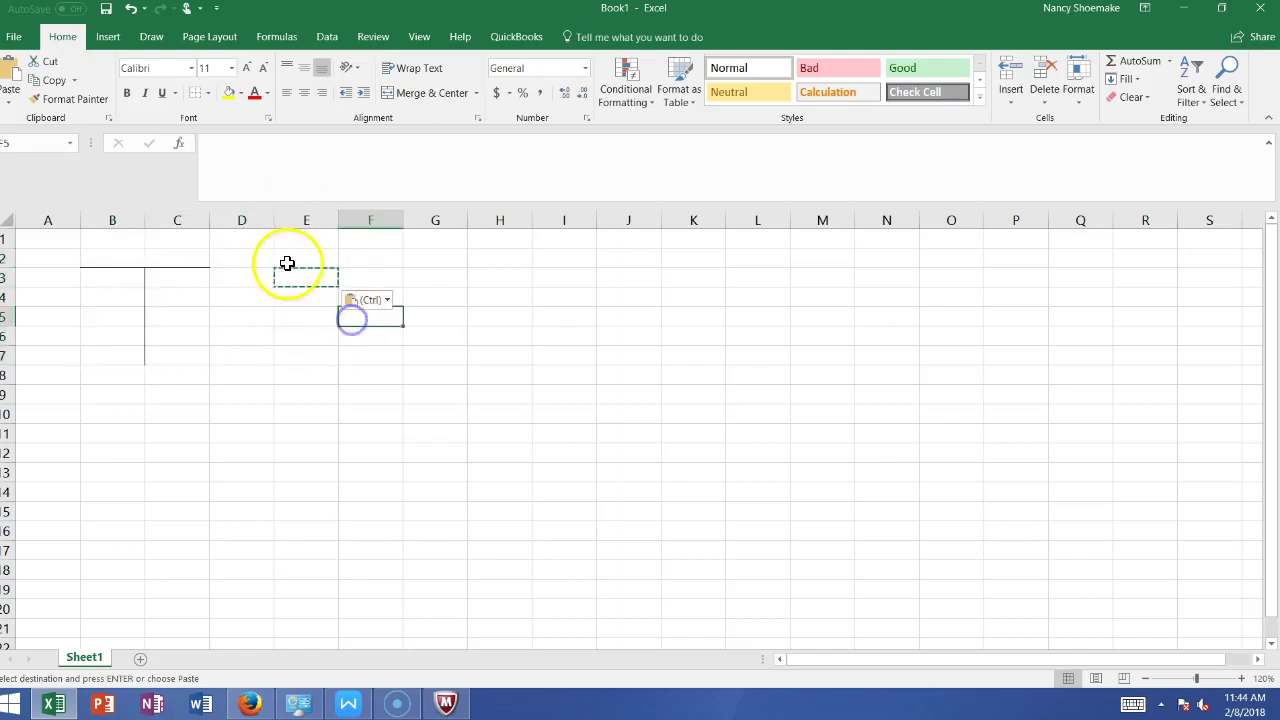
left_click(136, 259)
key("Escape")
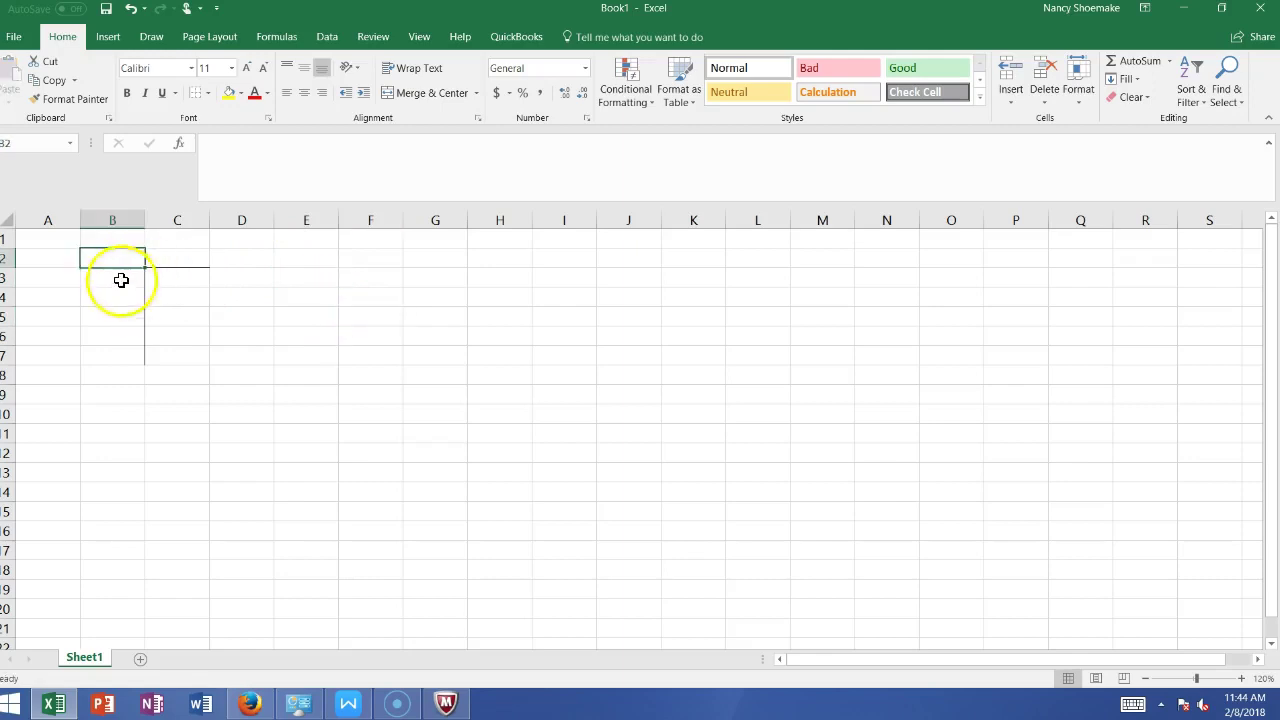
Copy the T-account frame B2:C7 and paste it across the same row at E2, H2, K2, N2 and Q2
left_click_drag(105, 252, 163, 322)
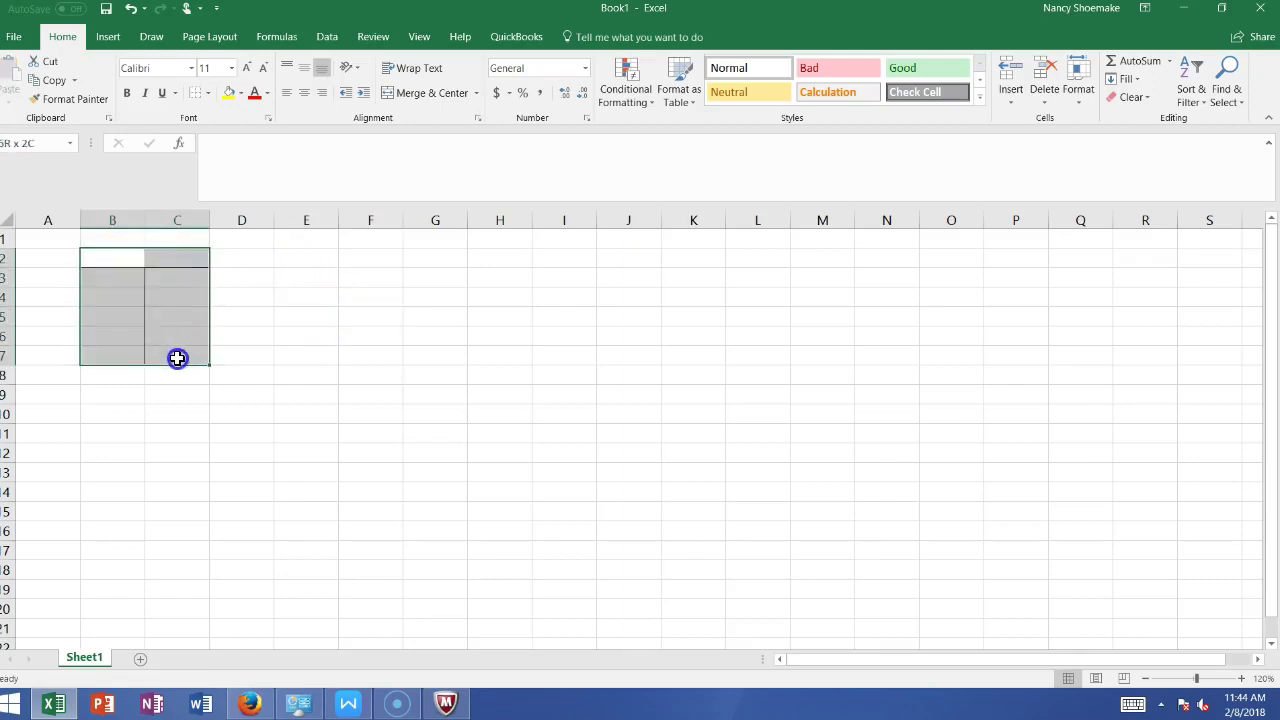
key("ctrl+c")
left_click(293, 260)
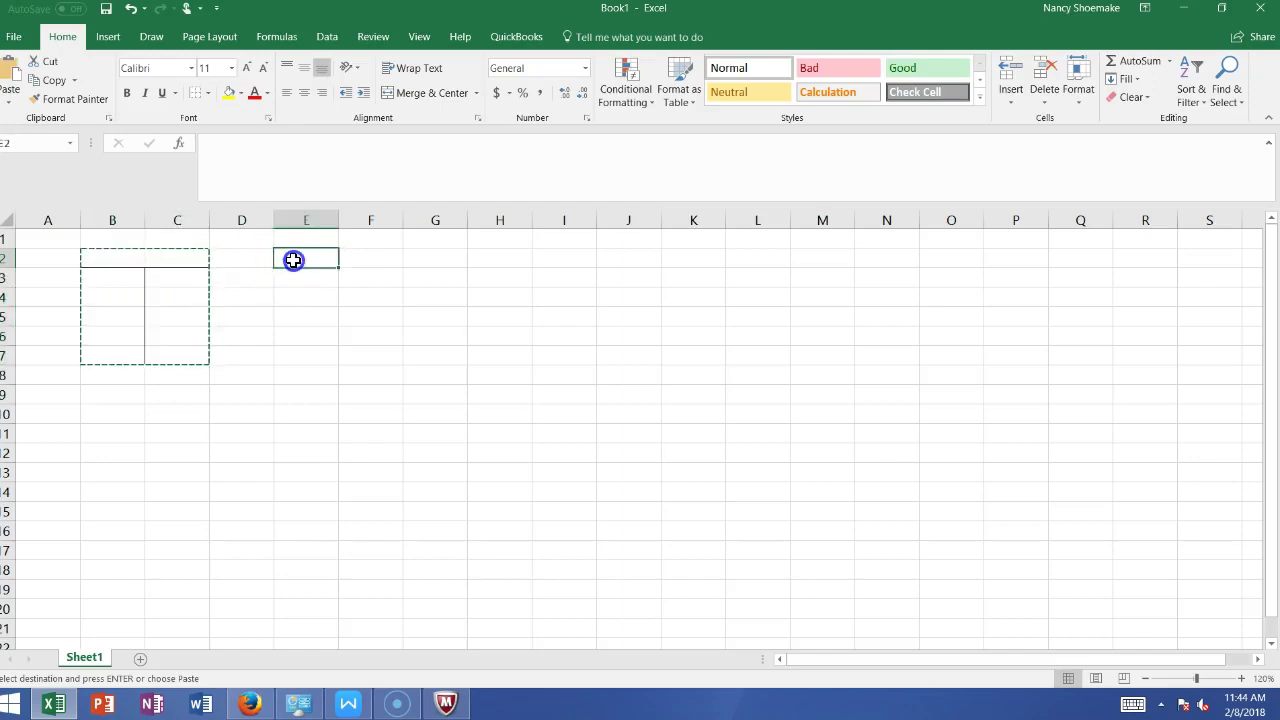
key("ctrl+v")
left_click(500, 256)
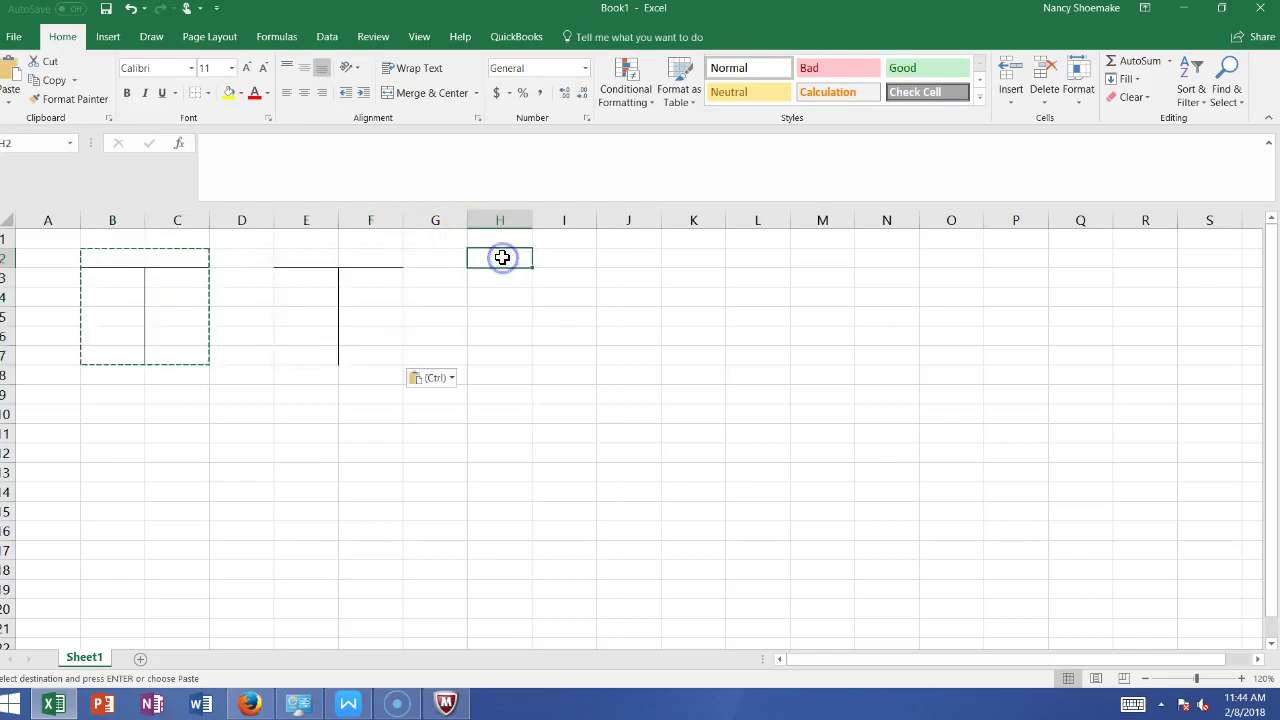
key("ctrl+v")
left_click(689, 257)
key("ctrl+v")
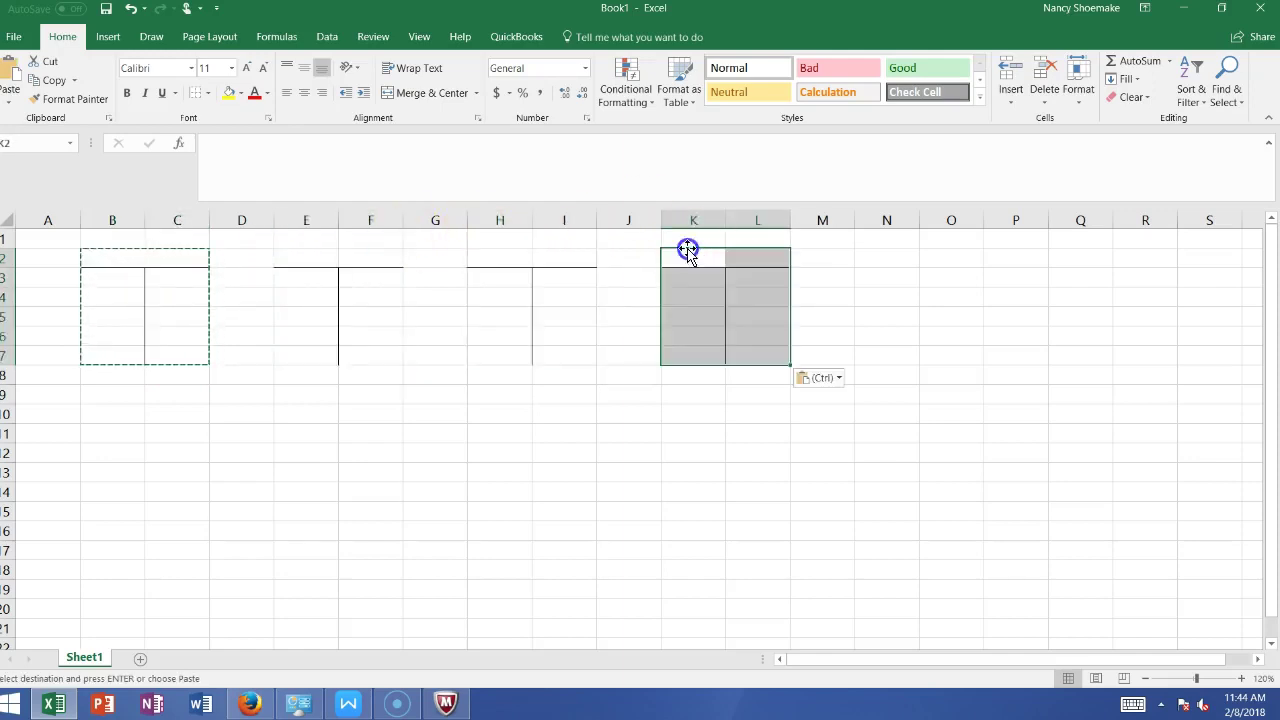
left_click(877, 264)
key("ctrl+v")
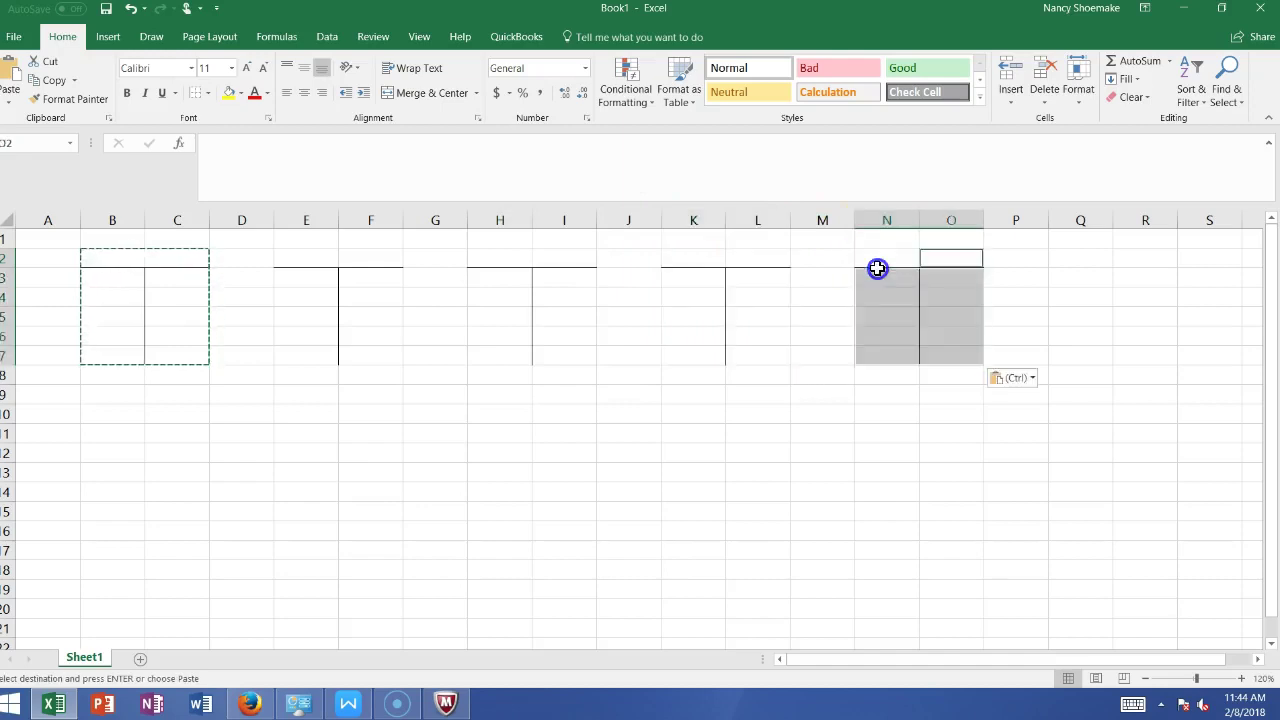
left_click(1068, 262)
key("ctrl+v")
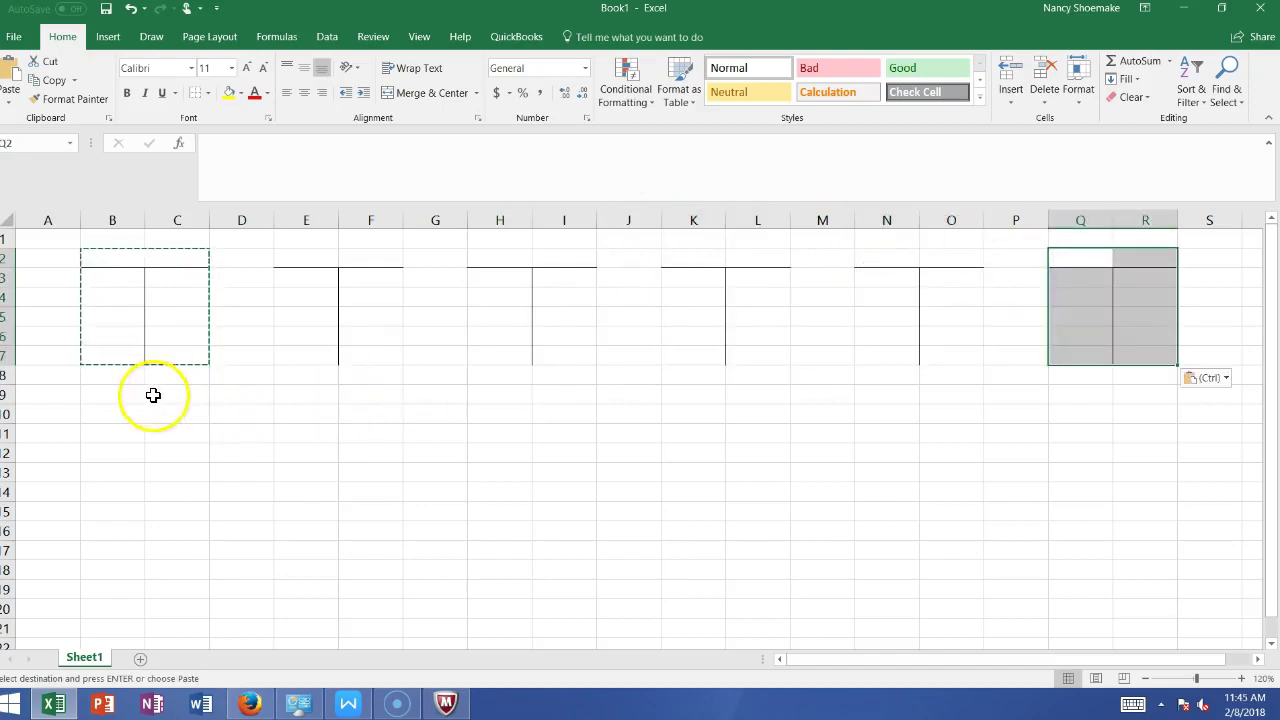
Paste the copied T-account frame at B10, E10, H10, K10, N10 and Q1, and end the copy mode
left_click(115, 410)
key("ctrl+v")
left_click(307, 419)
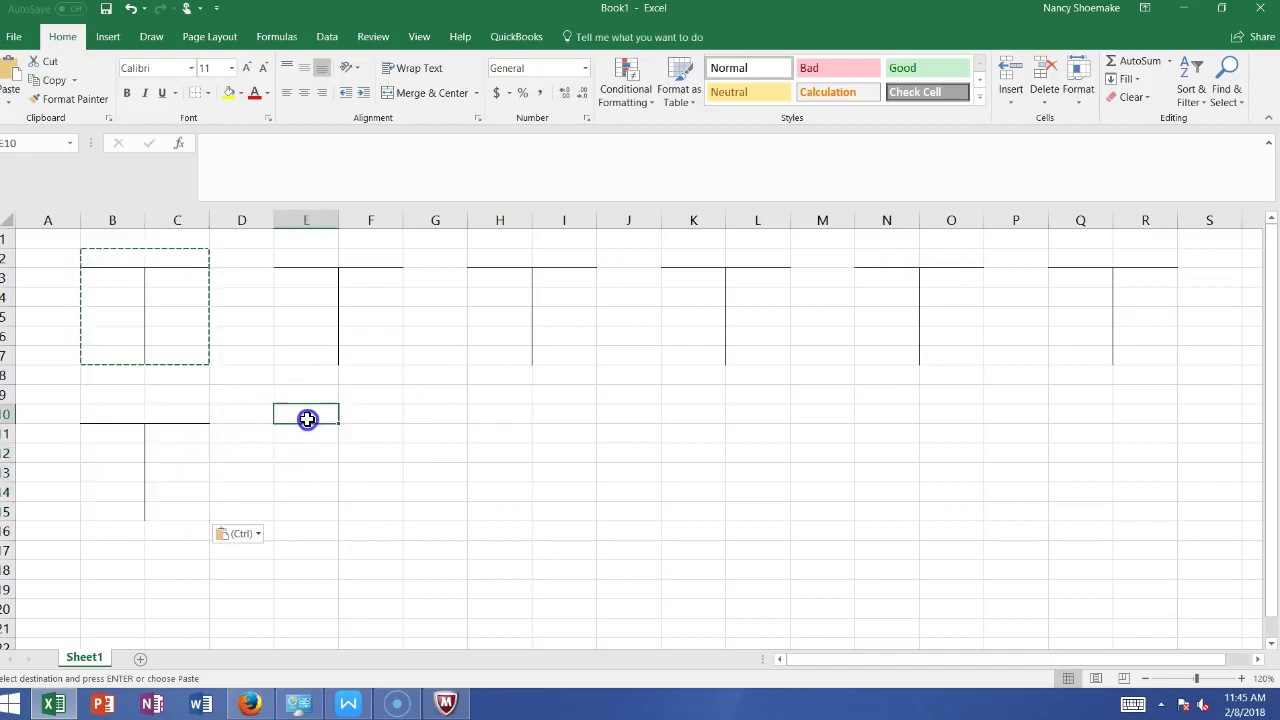
key("ctrl+v")
left_click(510, 417)
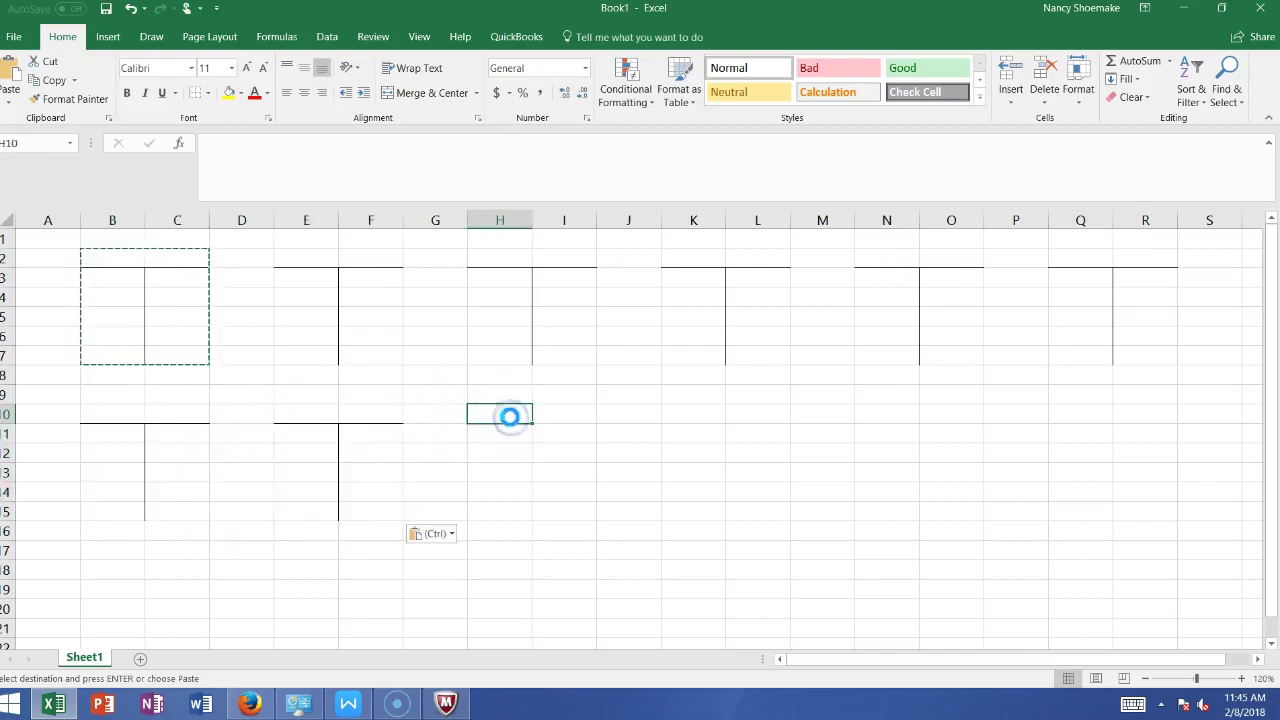
key("ctrl+v")
left_click(687, 425)
left_click(705, 414)
key("ctrl+v")
left_click(874, 410)
key("ctrl+v")
left_click(1082, 411)
key("ctrl+v")
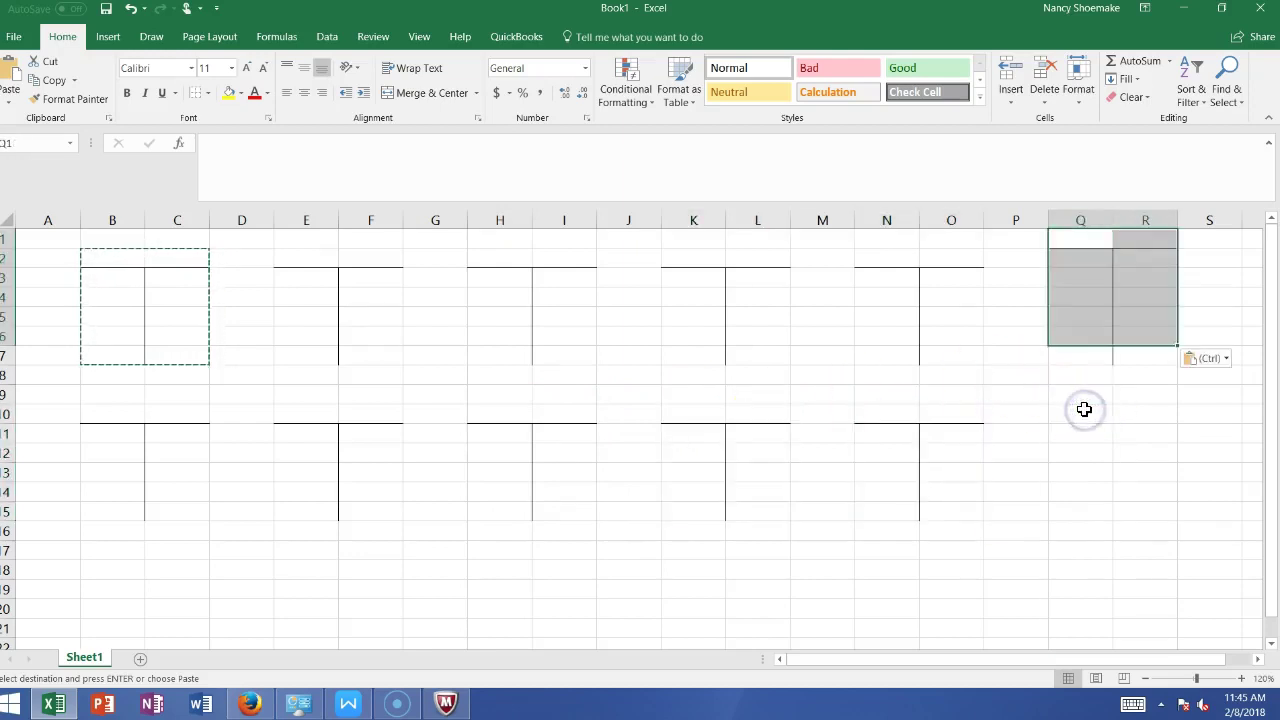
left_click(236, 257)
key("Escape")
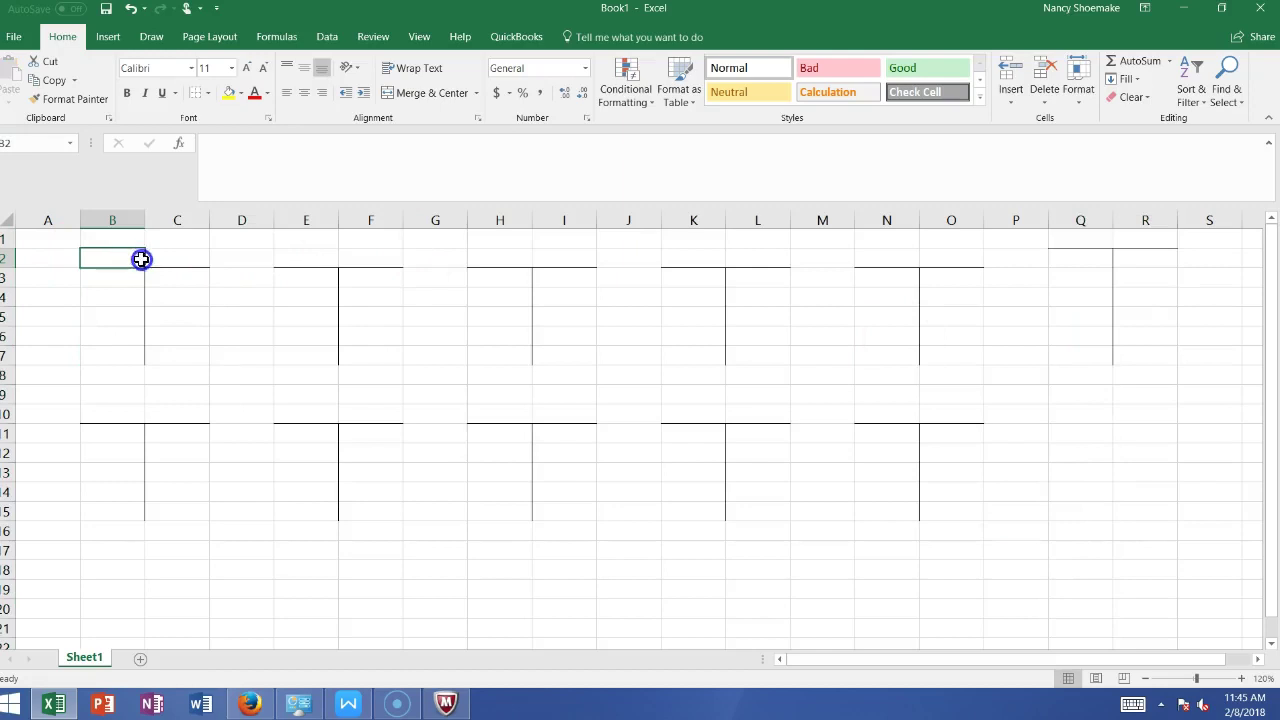
Merge and center B2:C2 above the first T-account and enter the title Cash
left_click(423, 92)
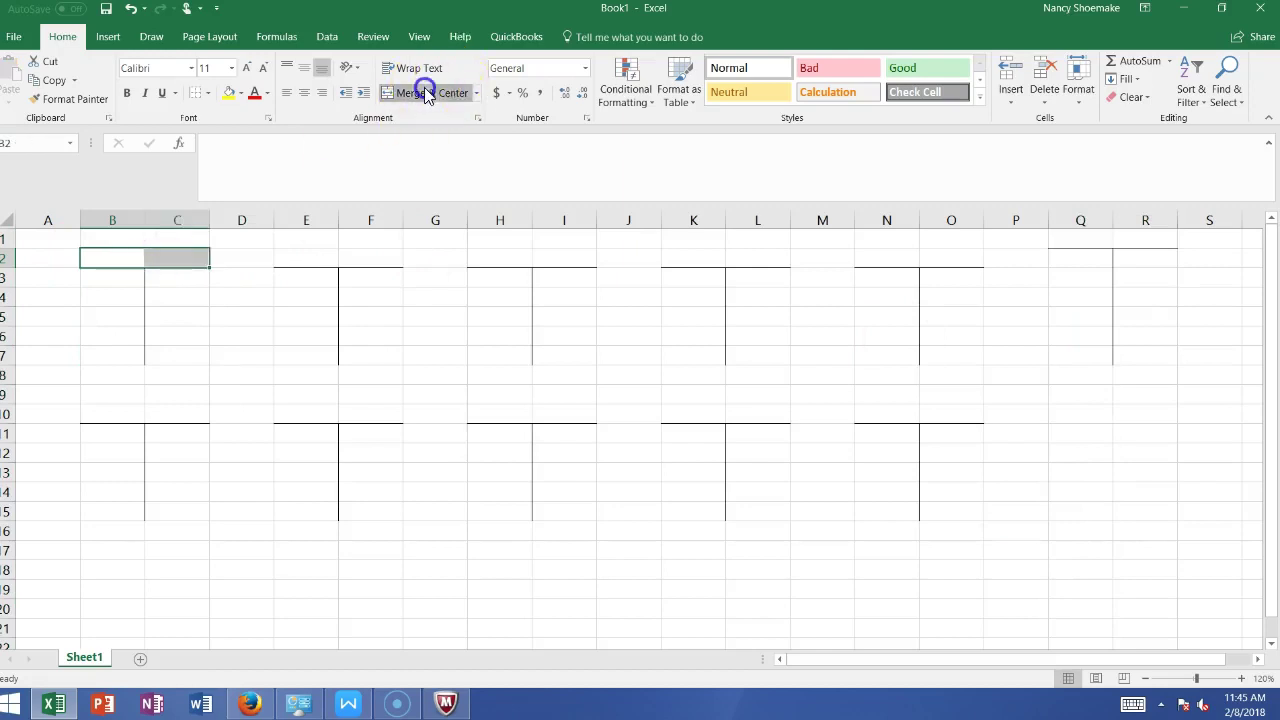
type("Cash")
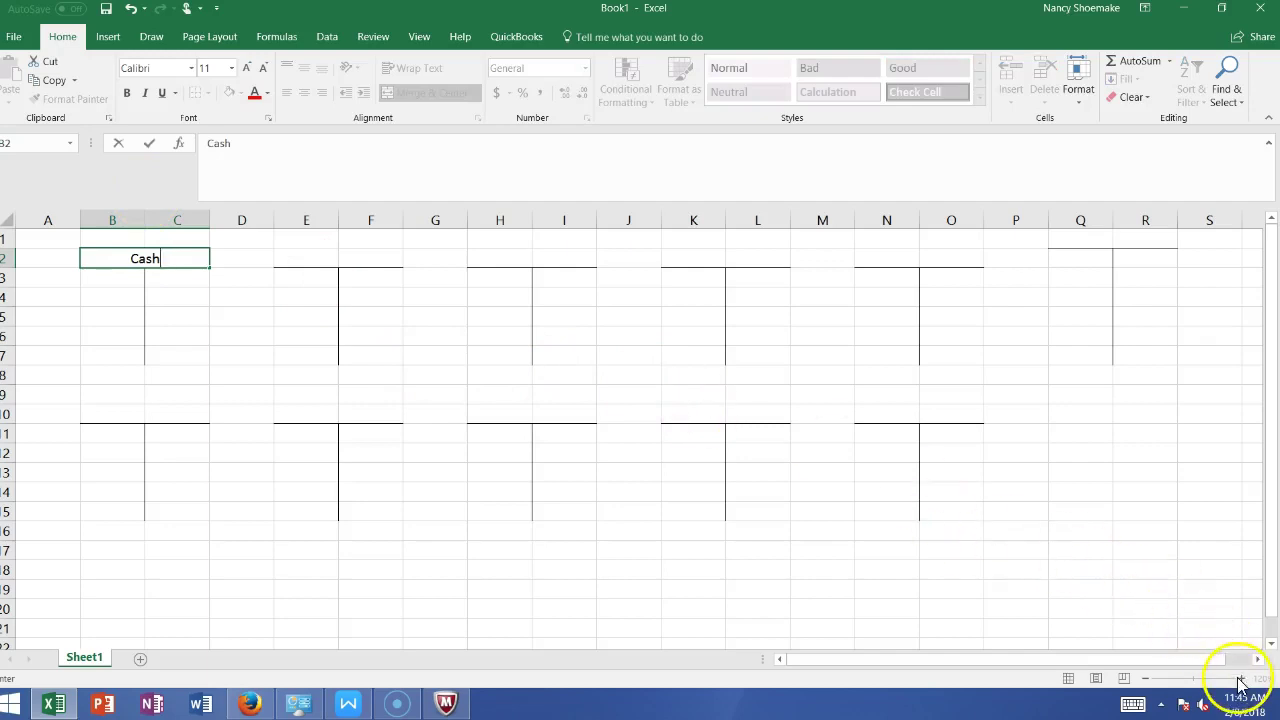
left_click(1005, 575)
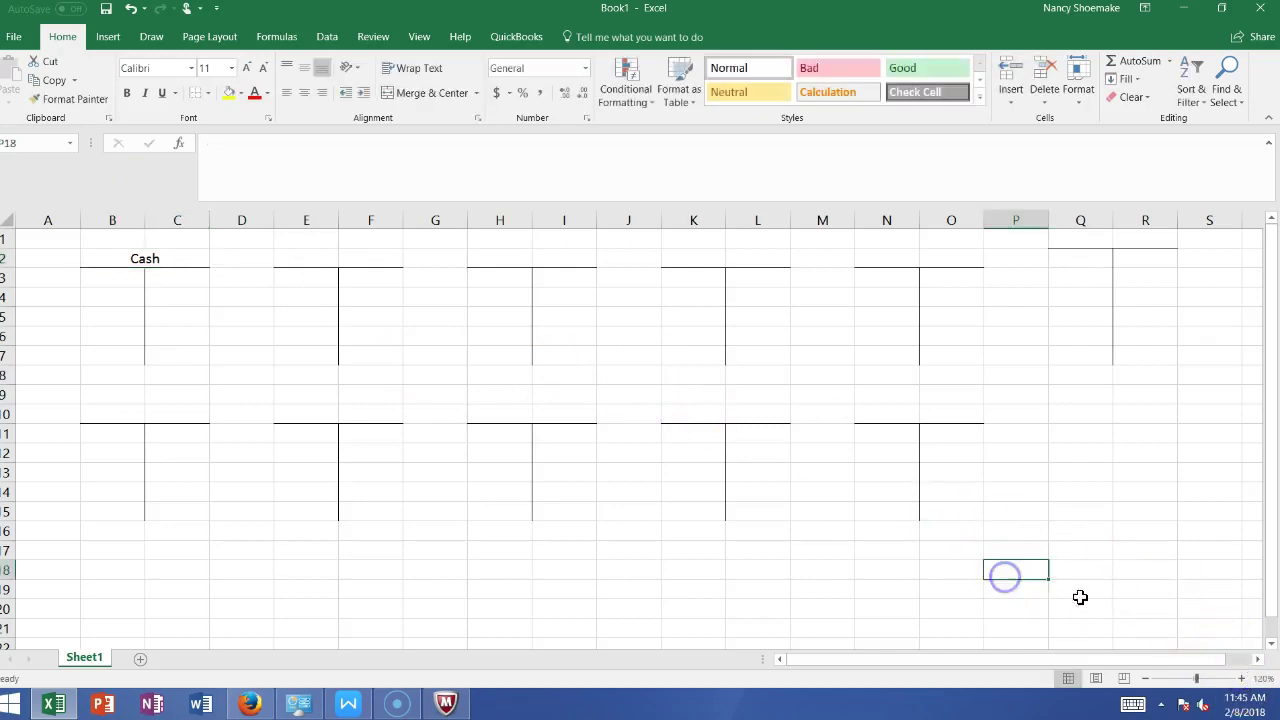
Zoom the worksheet to 150% and bring the Cash T-account fully into view
left_click(1241, 678)
left_click(1241, 678)
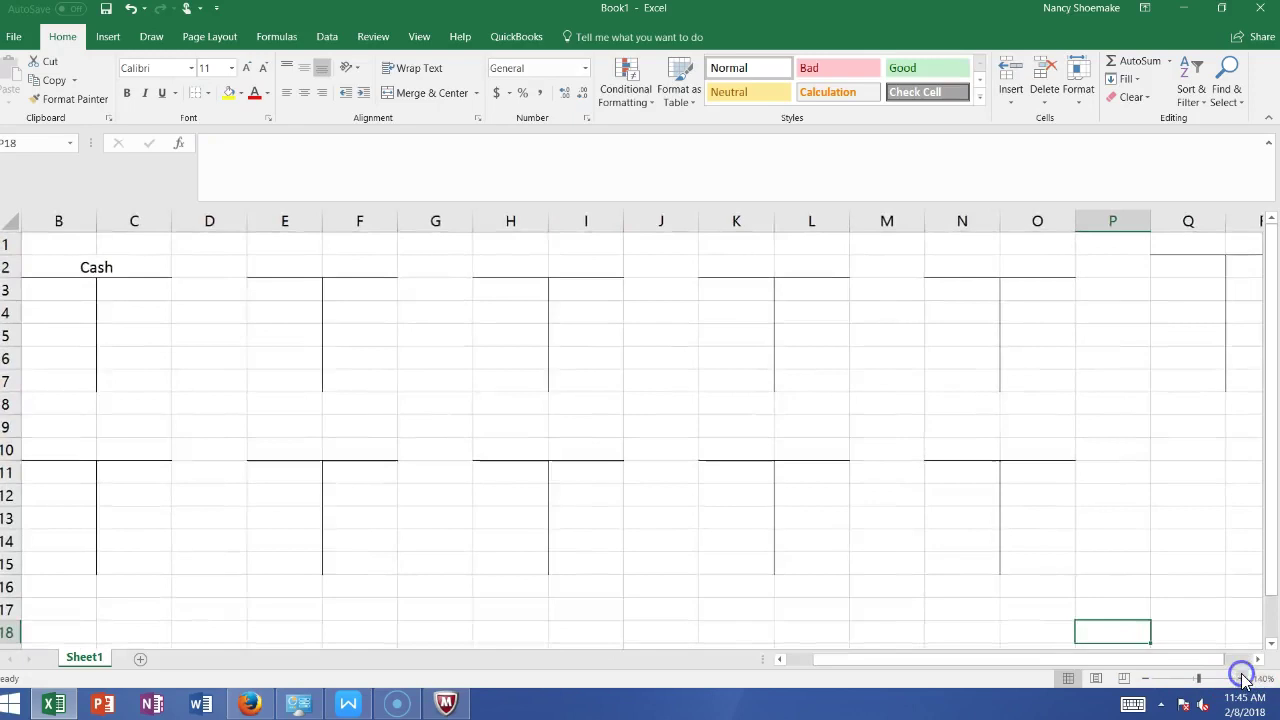
left_click(1241, 678)
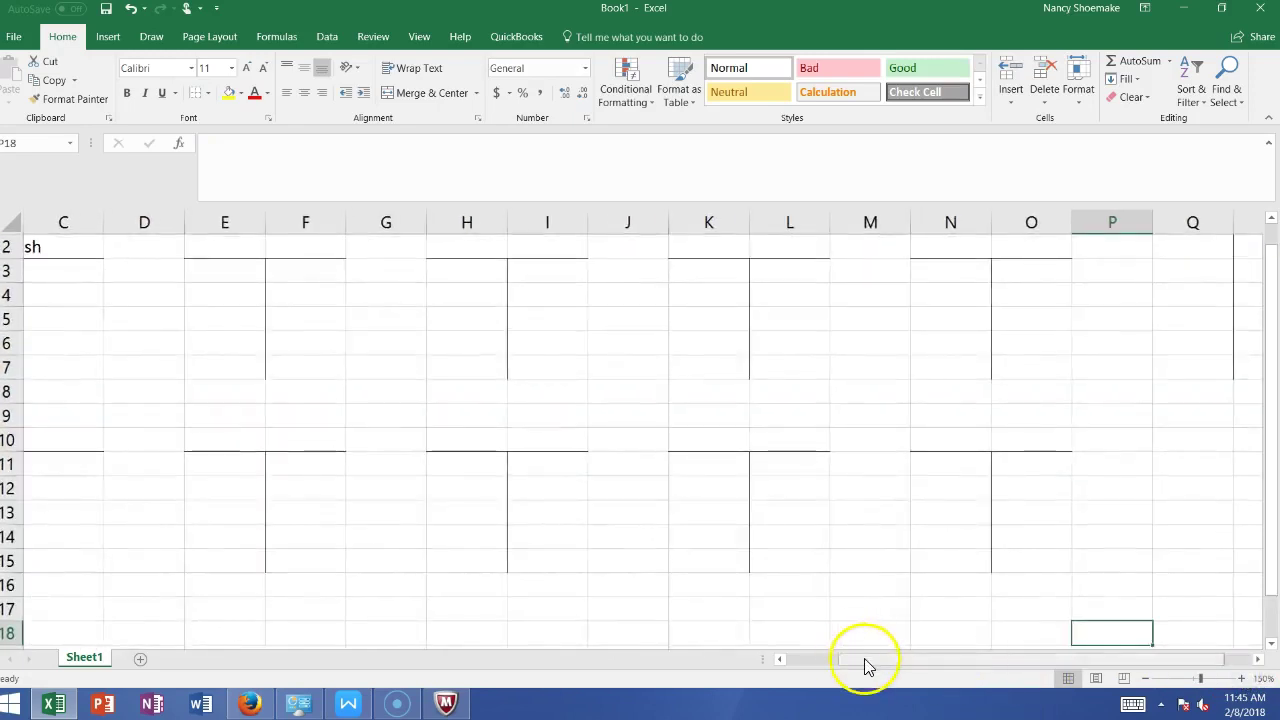
left_click_drag(866, 665, 714, 663)
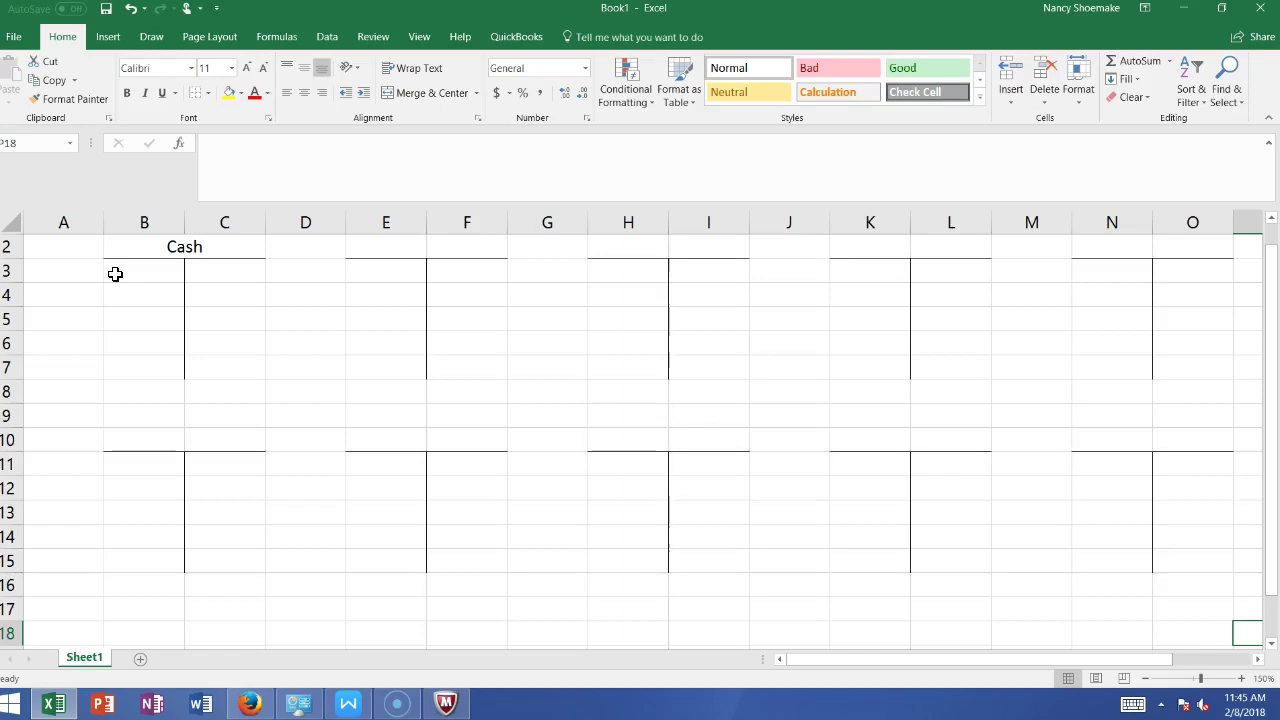
Merge and center E2:F2 above the second T-account and enter the title Accounts Rec
left_click_drag(397, 246, 471, 249)
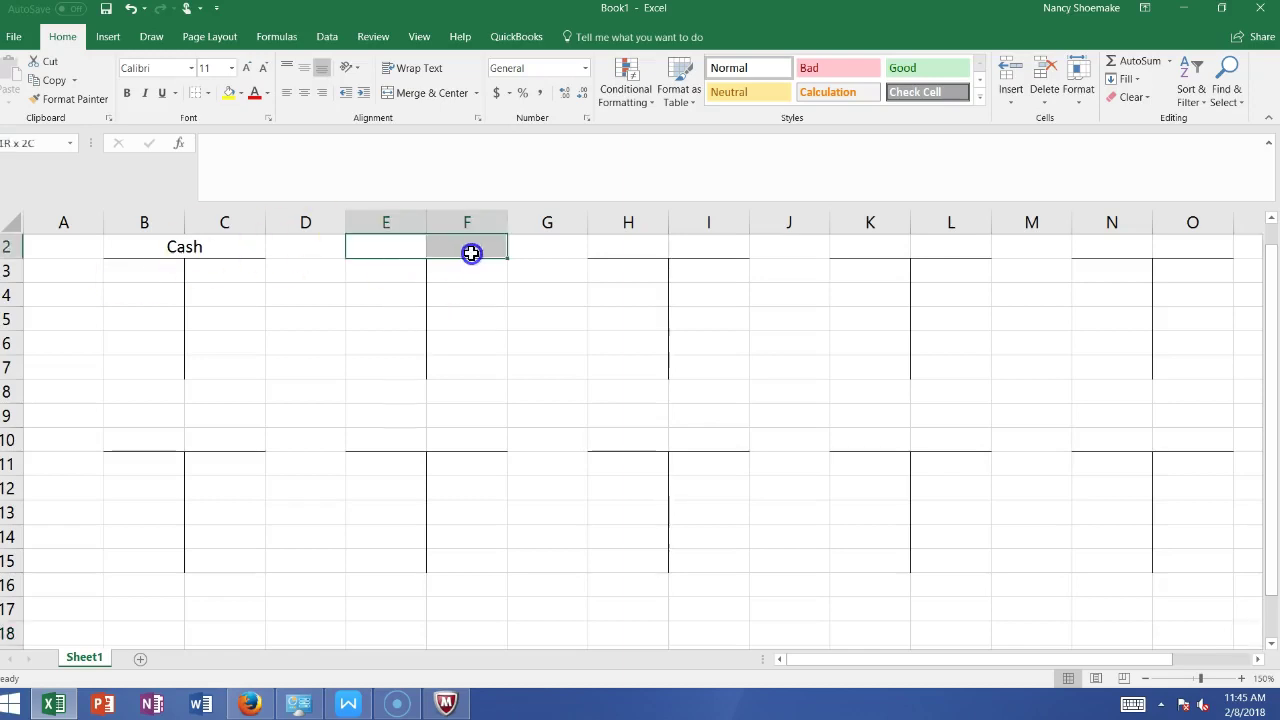
left_click(437, 91)
type("Acc")
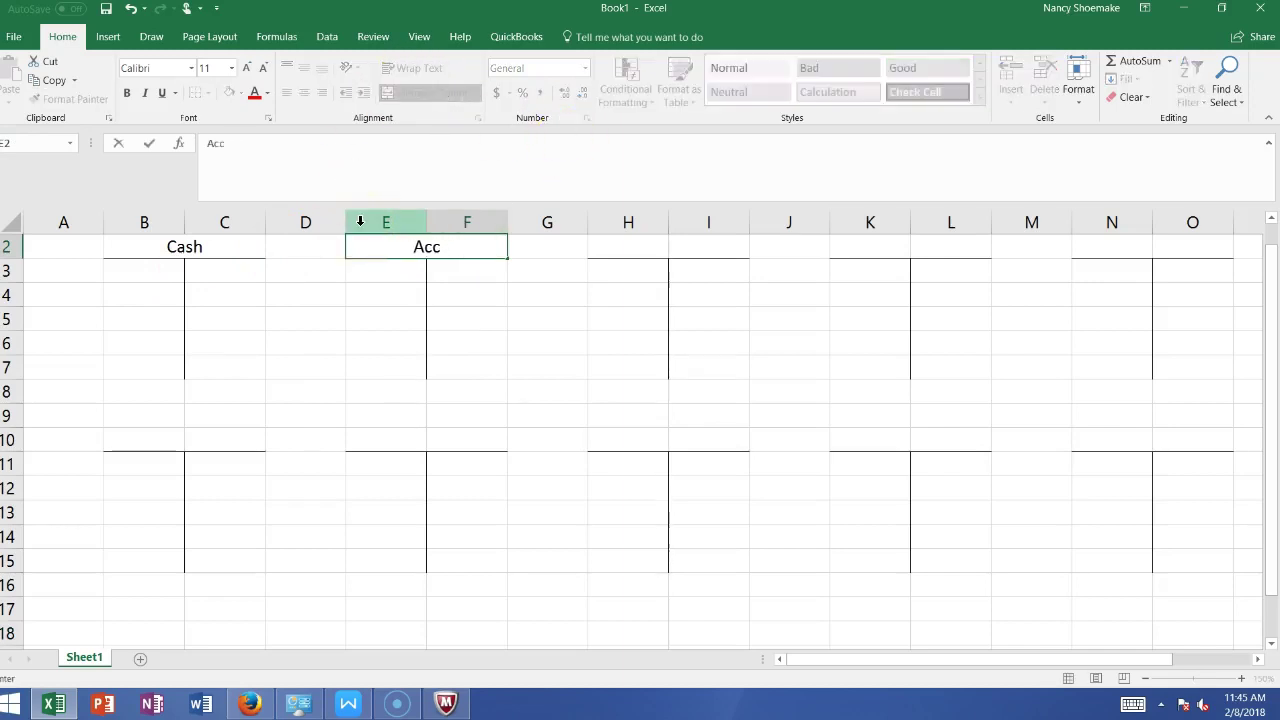
type("punts Rec")
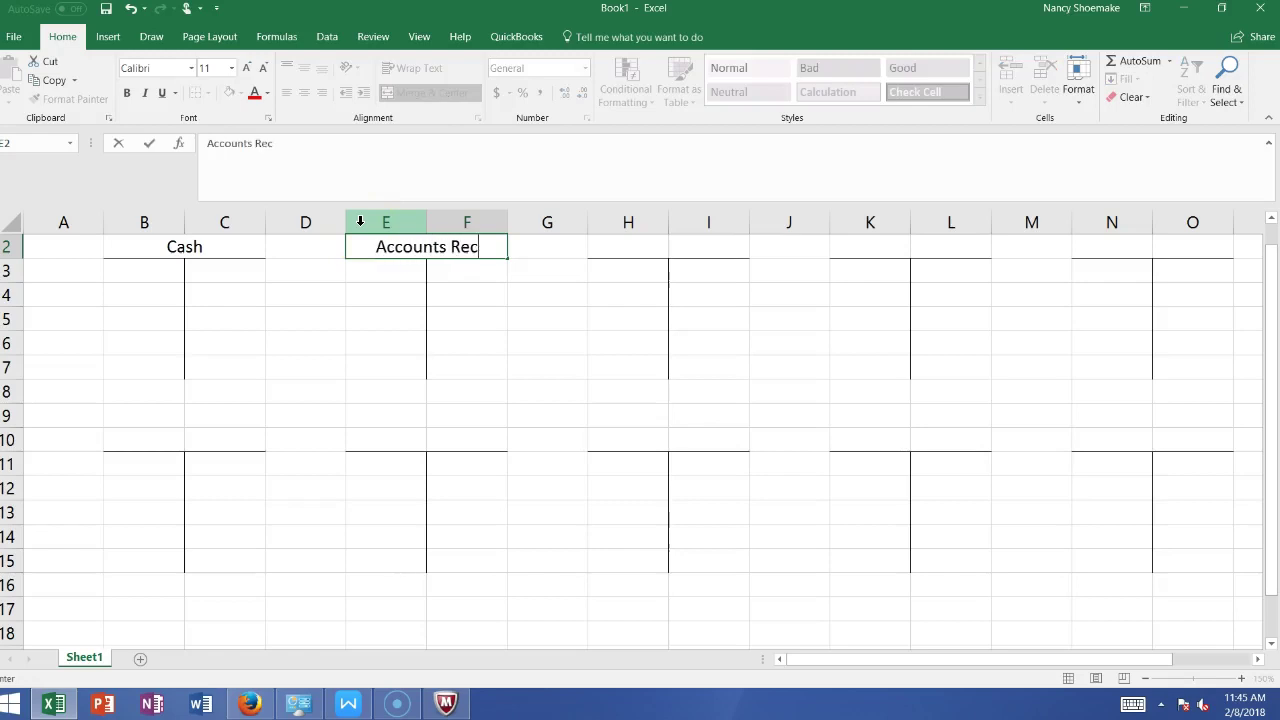
Merge and center H2:I2 and K2:L2 above the next two T-accounts and title them Supplies and Land
left_click(638, 247)
left_click_drag(642, 249, 709, 248)
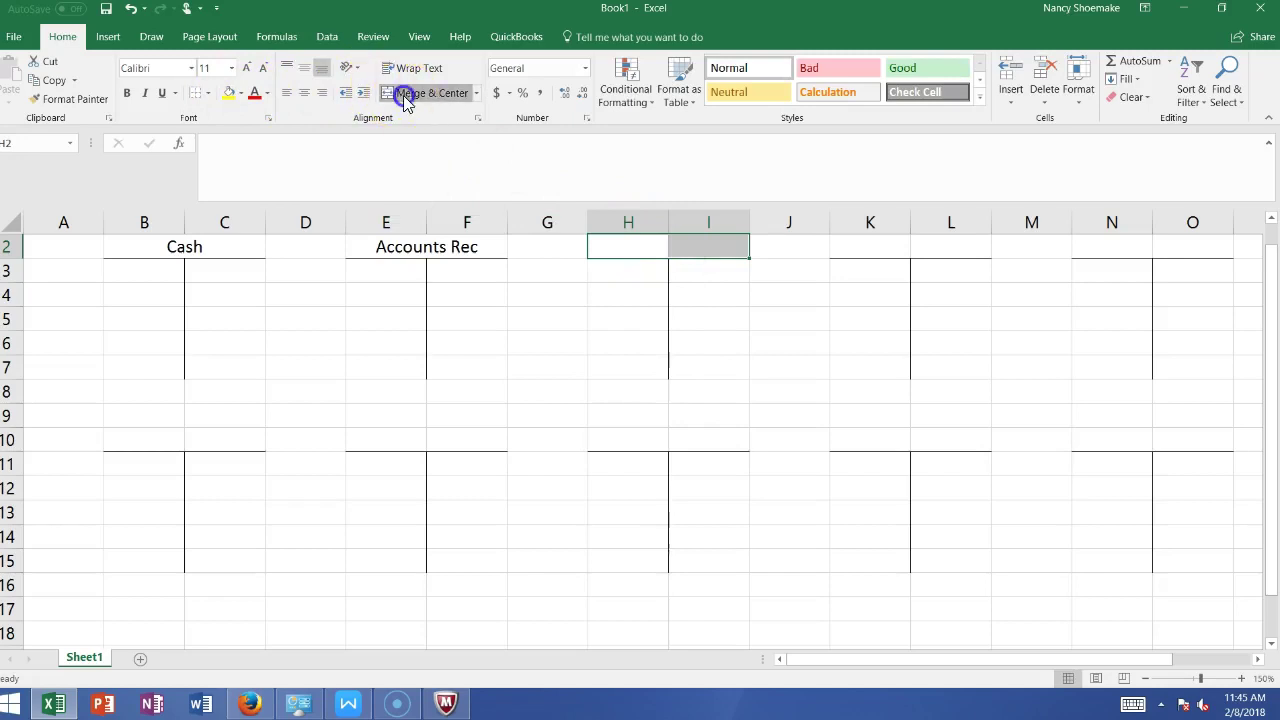
left_click(405, 96)
type("Supplies")
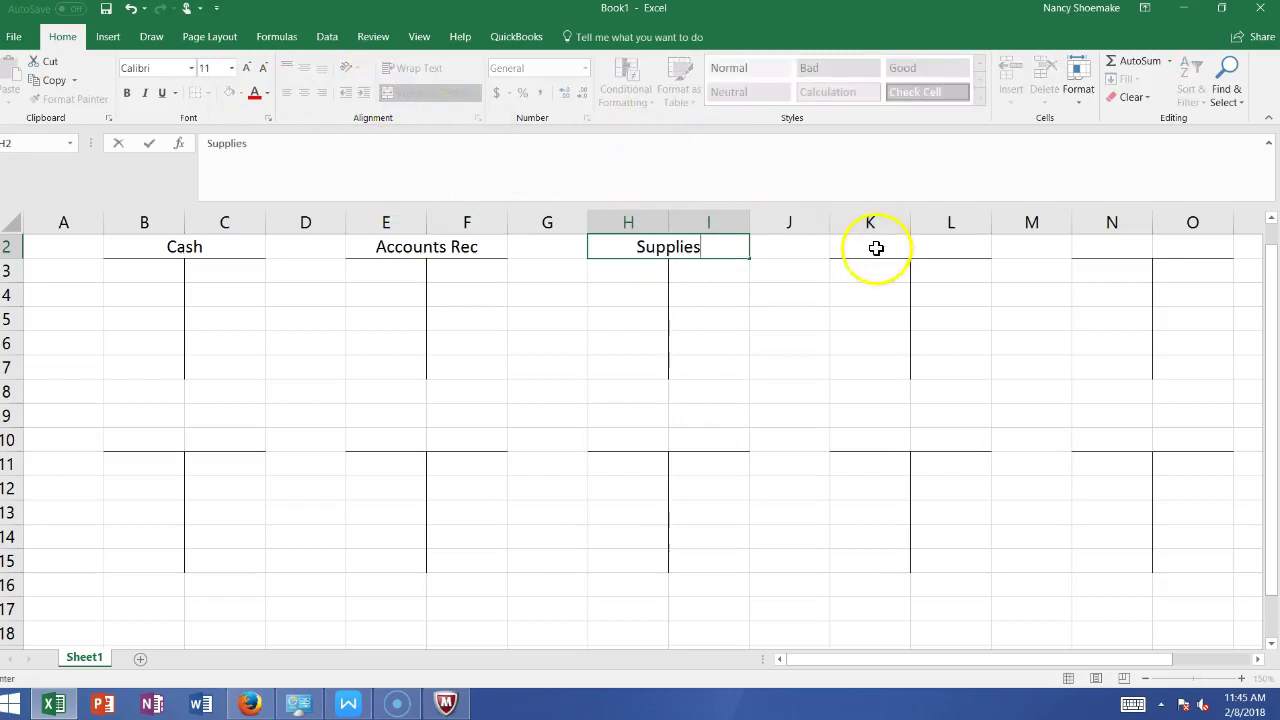
mouse_move(874, 249)
left_mouse_down()
mouse_move(920, 263)
mouse_move(920, 248)
left_mouse_up()
left_click(414, 92)
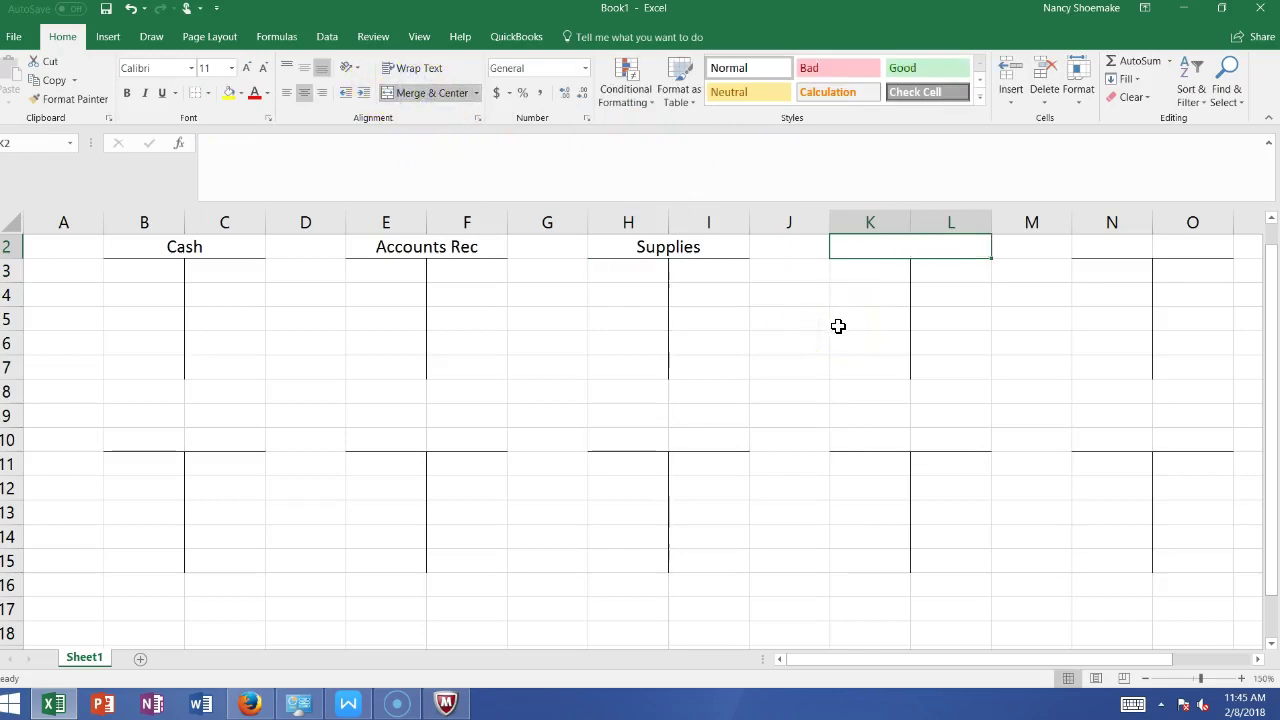
type("Land")
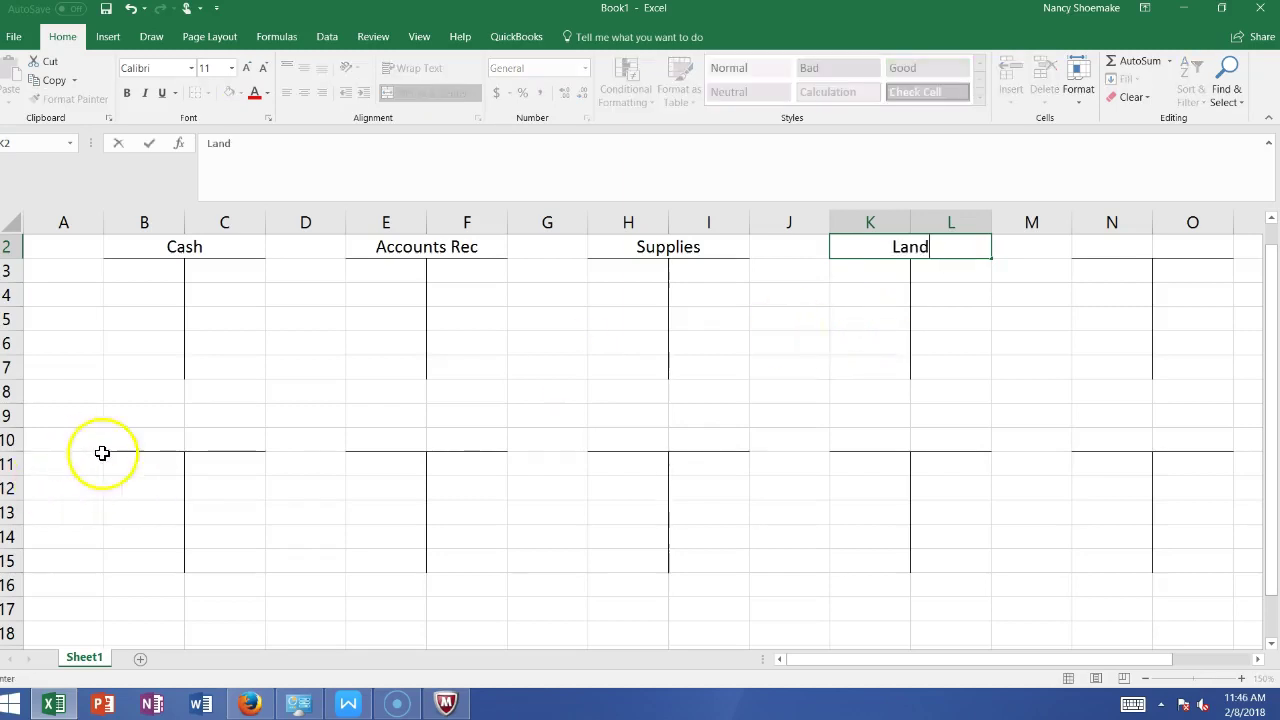
Merge and center B10:C10 and E10:F10 in the second row of T-accounts and title them Accounts Pay and Deferred Rev
left_click_drag(149, 443, 234, 440)
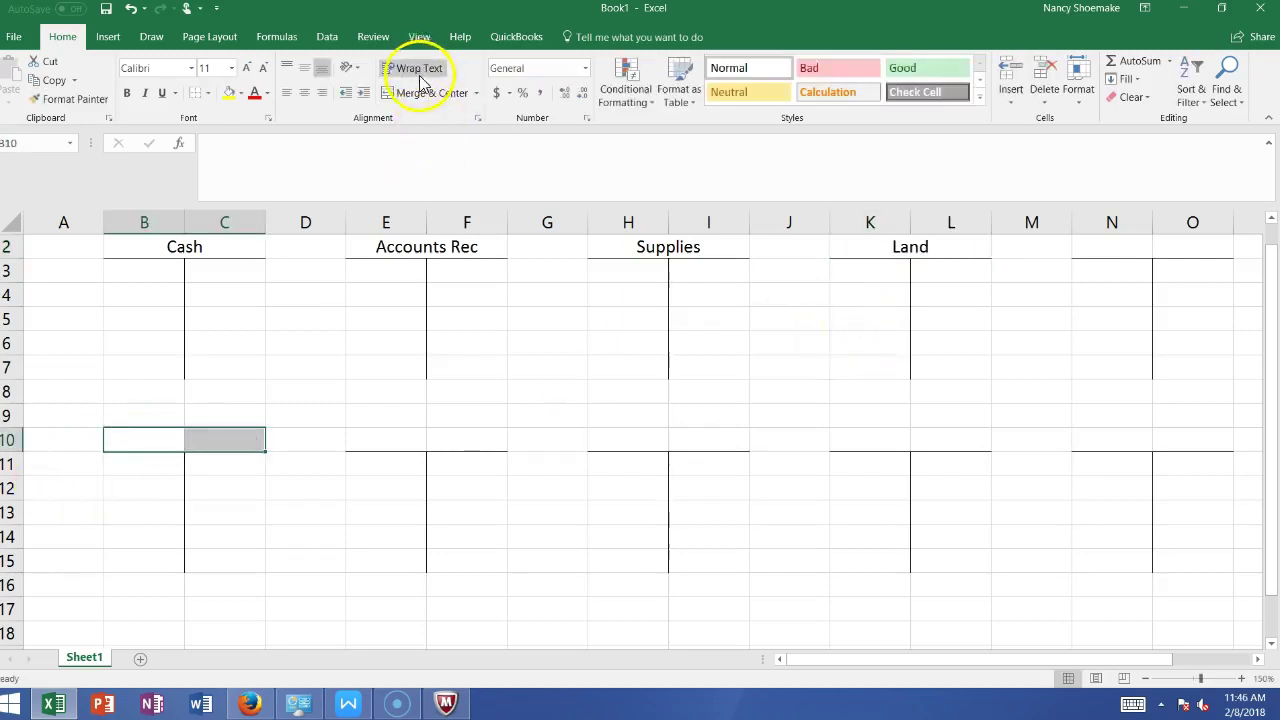
left_click(428, 93)
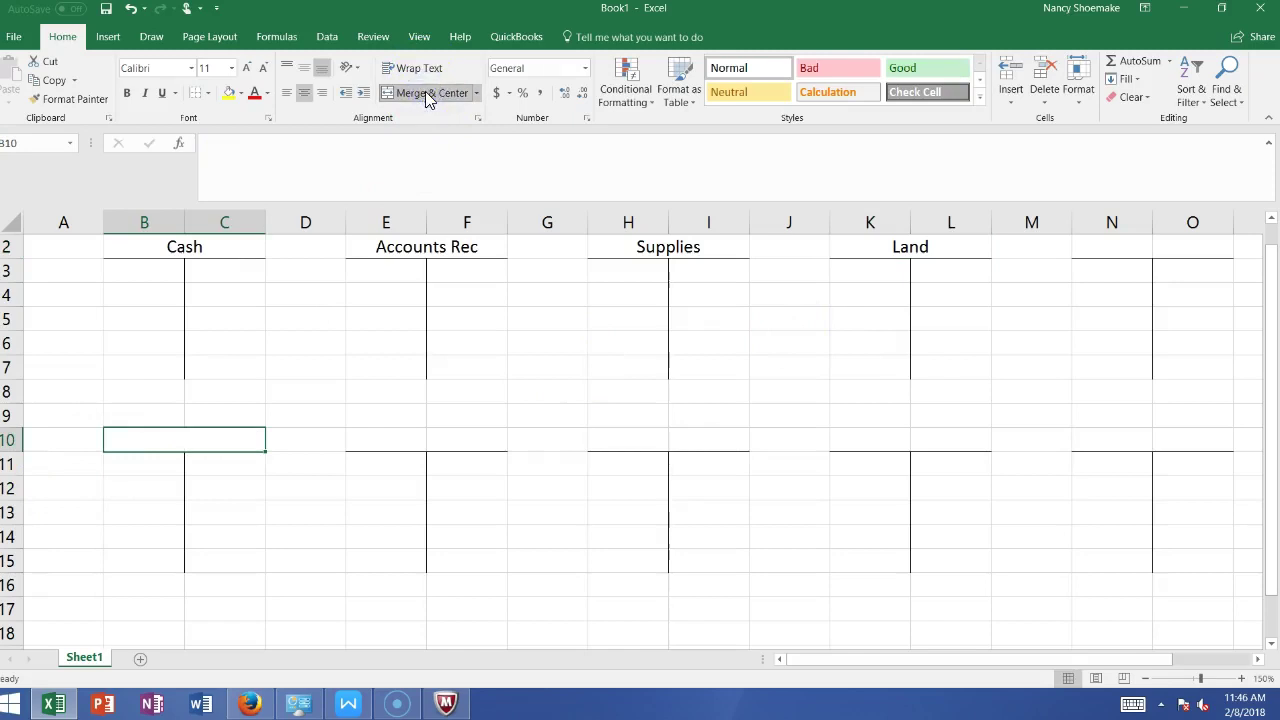
type("Accounts Pay")
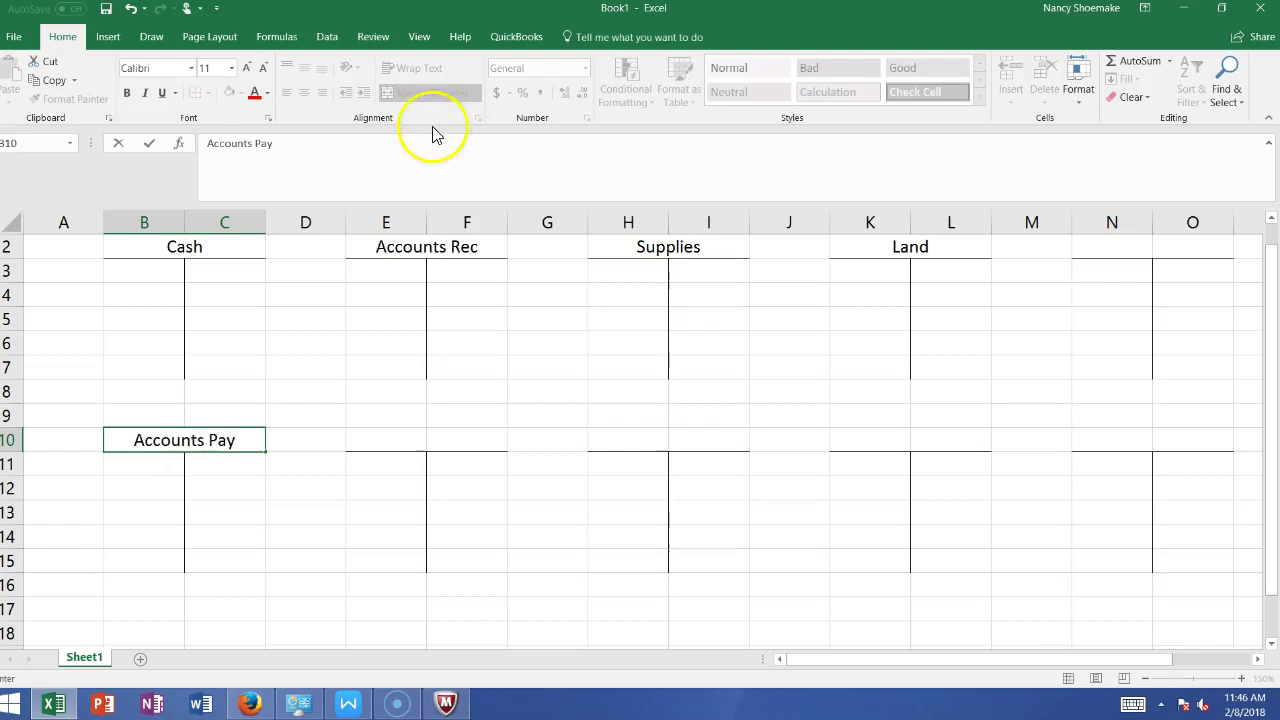
left_click_drag(378, 442, 430, 438)
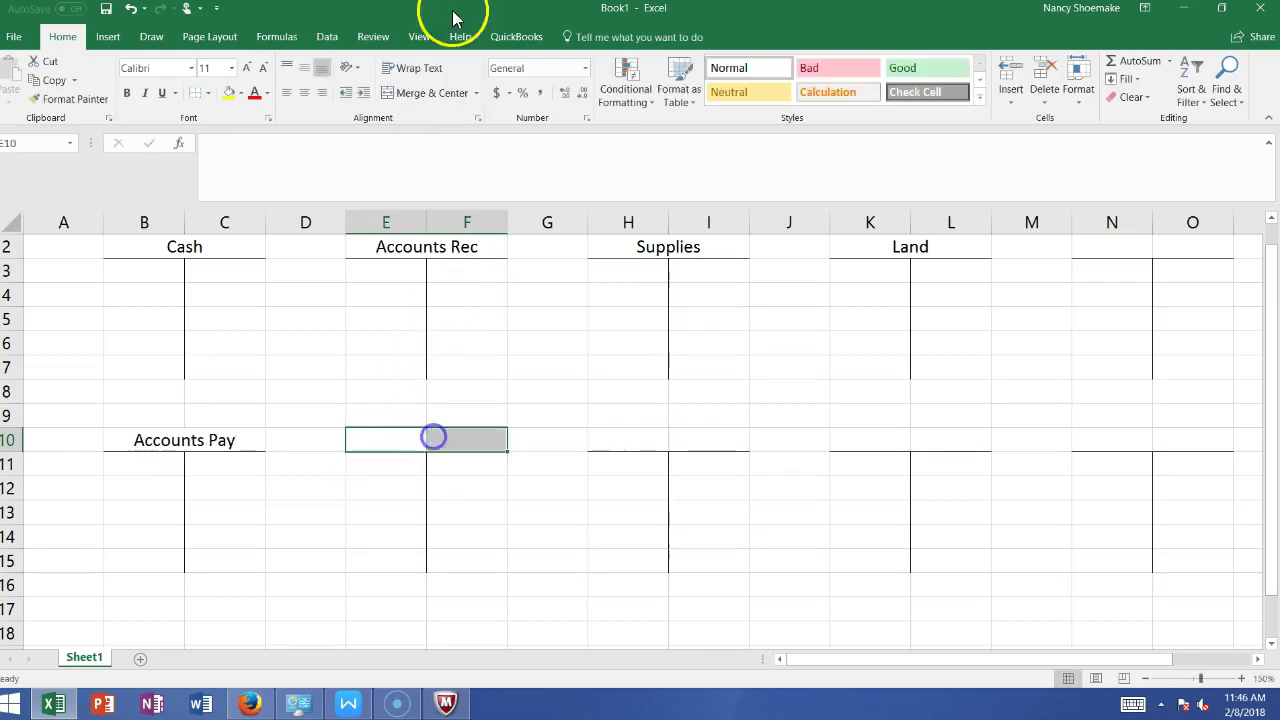
left_click(440, 92)
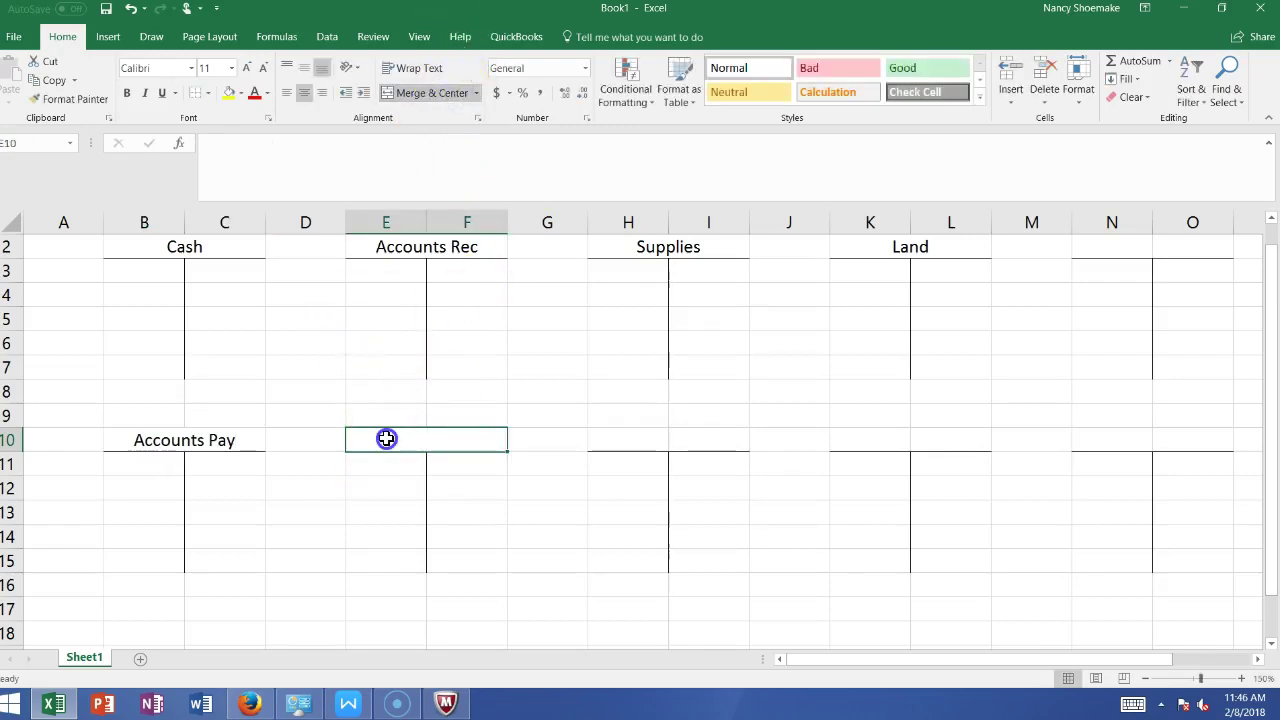
type("Defe")
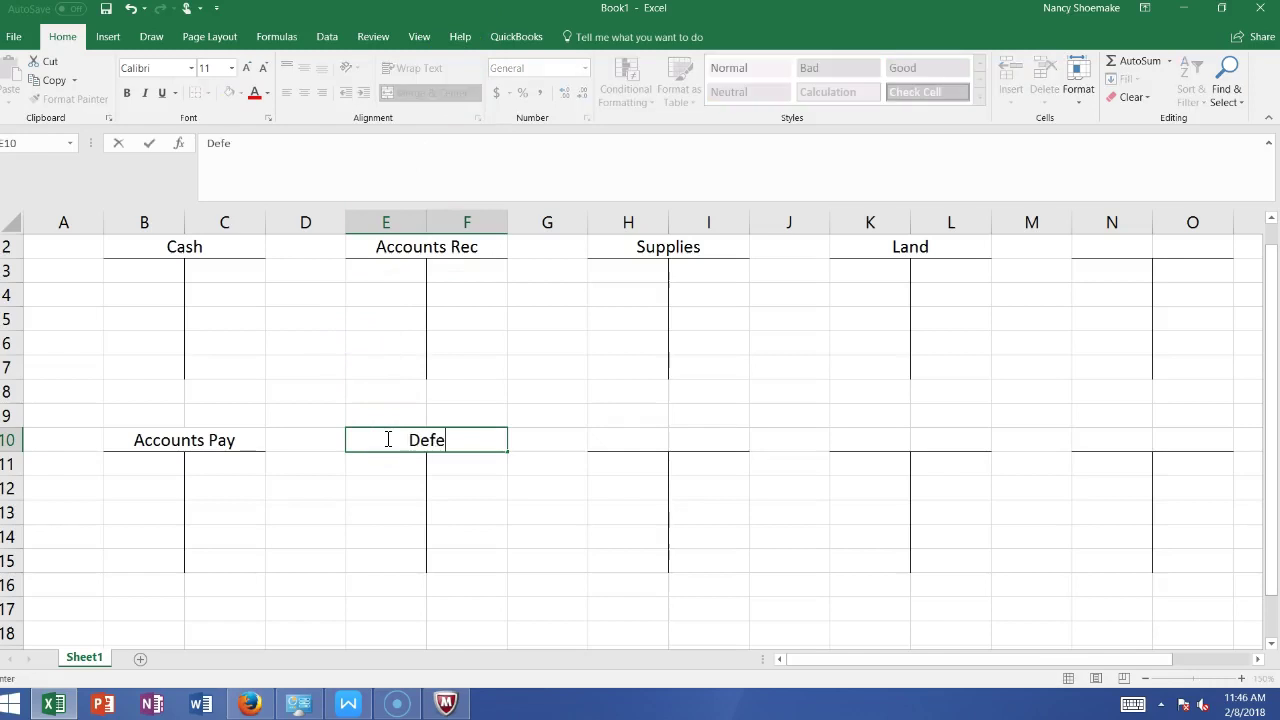
type("rred Rev")
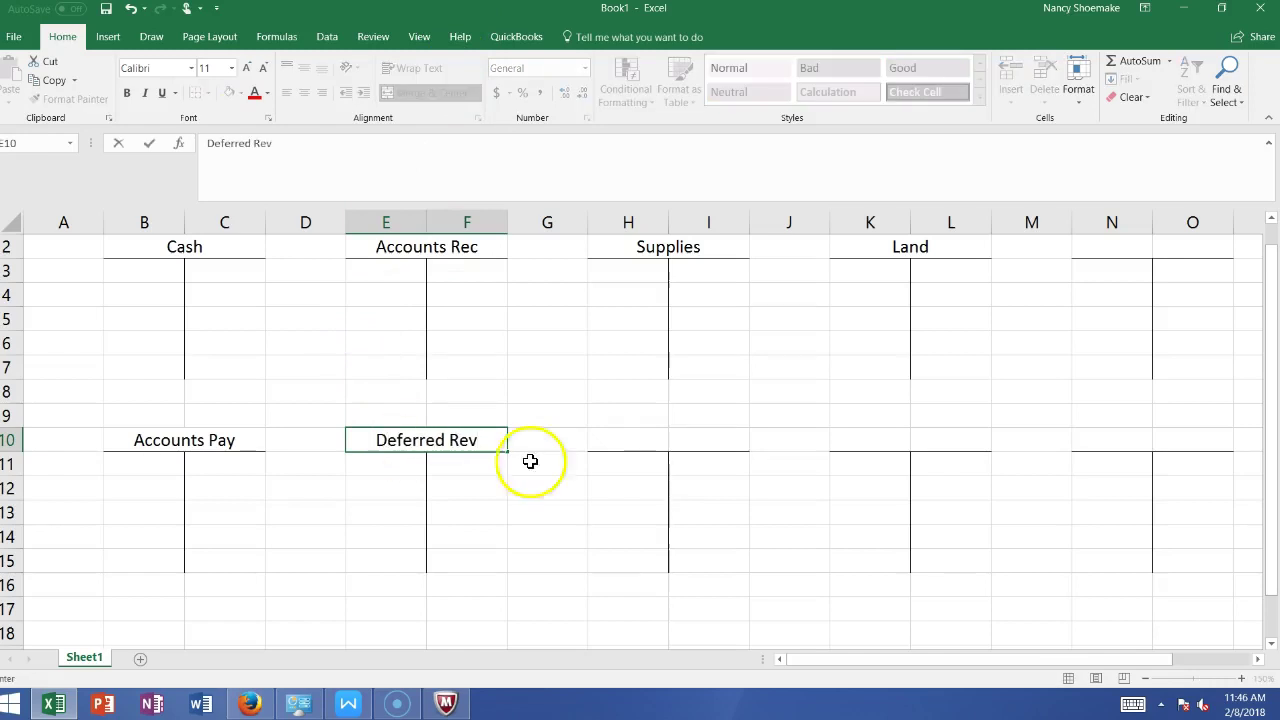
Merge and center H10:I10 and K10:L10 and enter the titles Common Stock and Retained Earn
left_click_drag(650, 440, 706, 441)
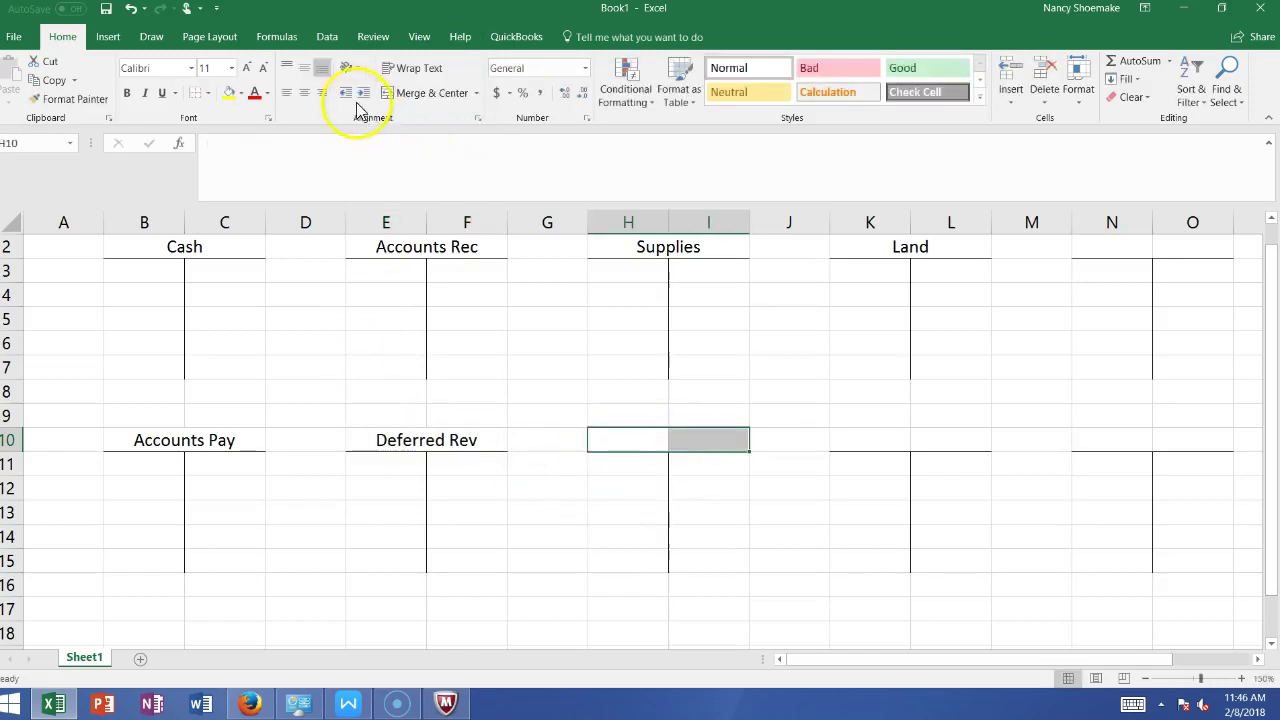
left_click(416, 94)
left_click(651, 442)
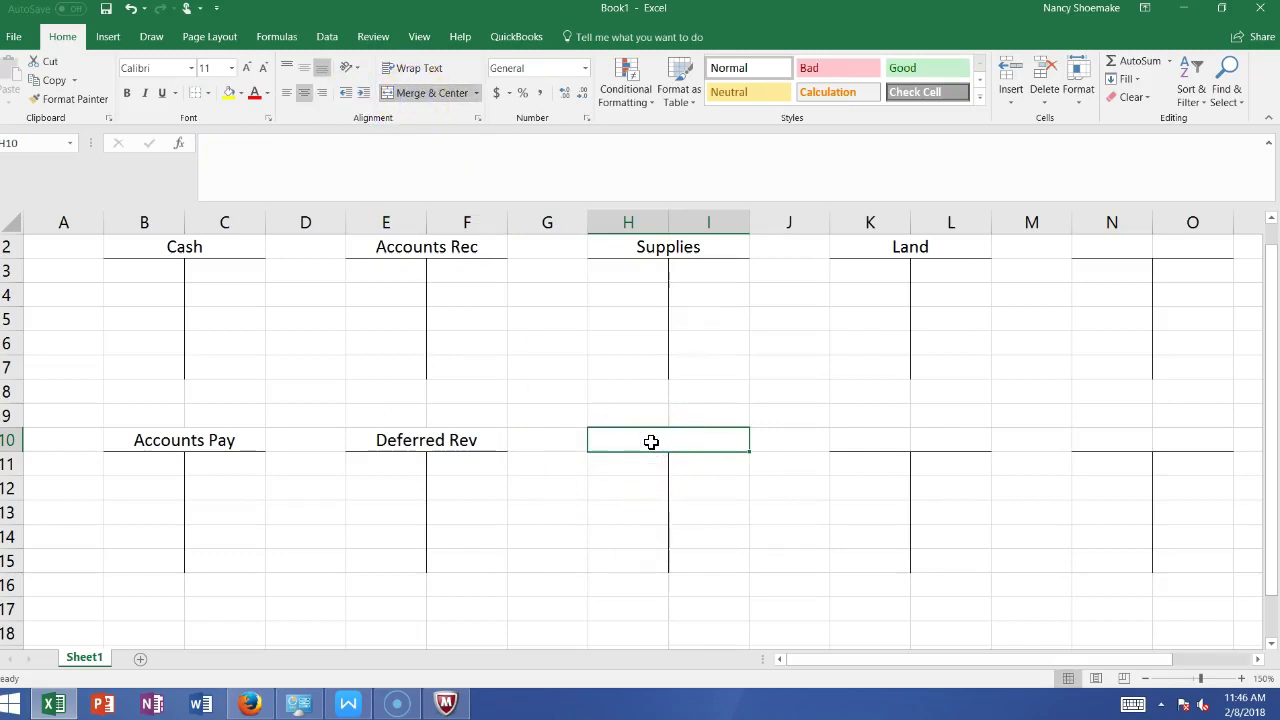
type("Common Stock")
left_click_drag(877, 440, 912, 440)
left_click(425, 93)
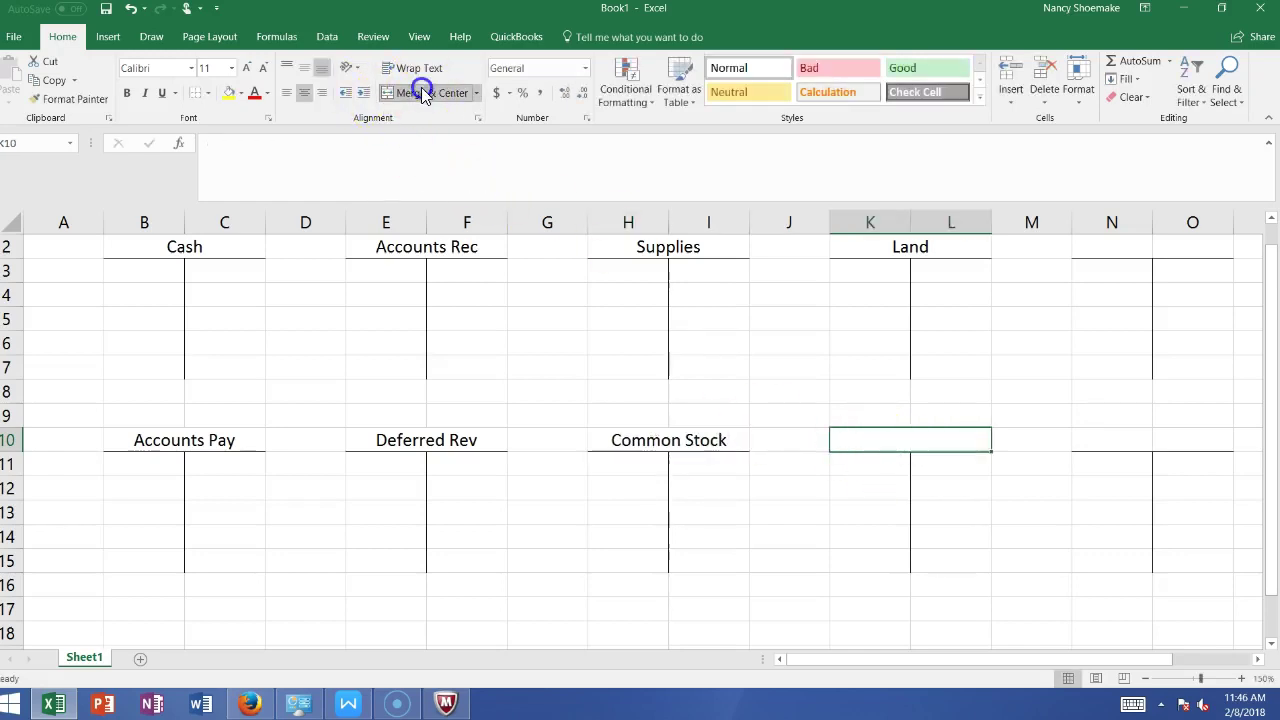
type("Retained Earn")
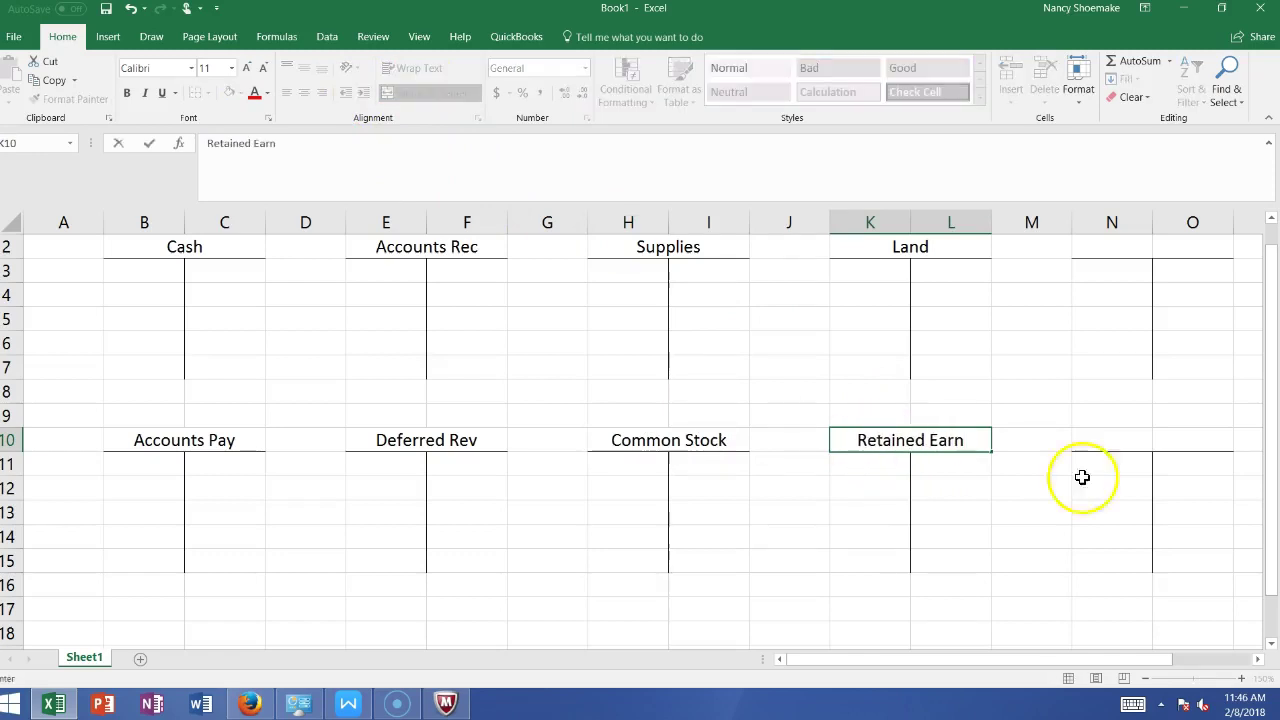
Merge and center N2:O2 and N10:O10 and enter the titles Service Revenue and Salaries Expense
left_click_drag(1091, 251, 1190, 243)
left_click(424, 93)
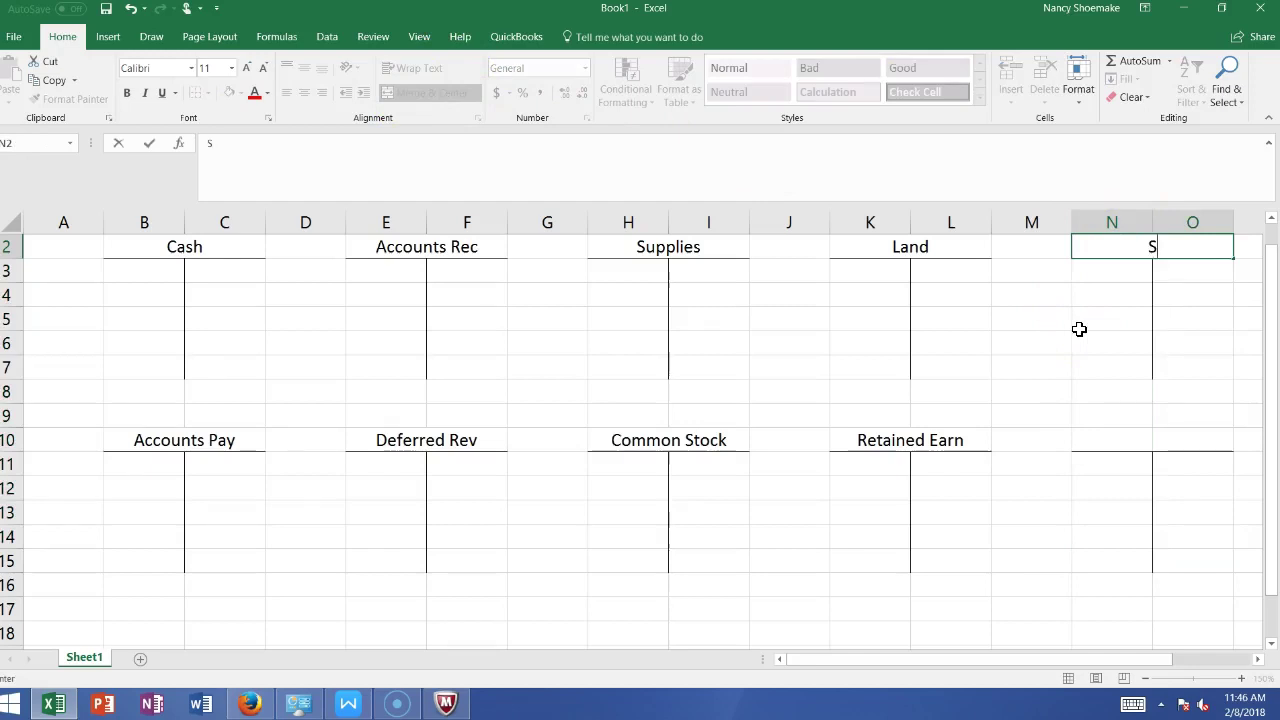
type("Service Revenue")
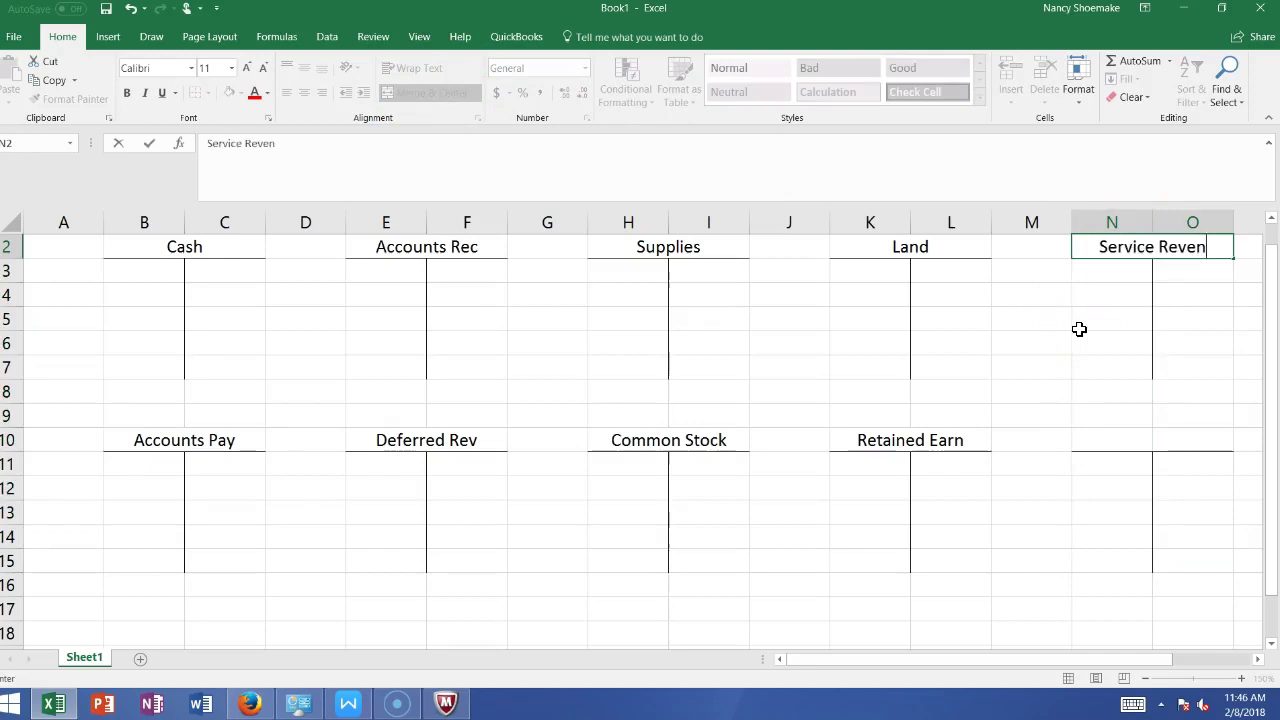
left_click(1140, 440)
left_click_drag(1162, 441, 1184, 441)
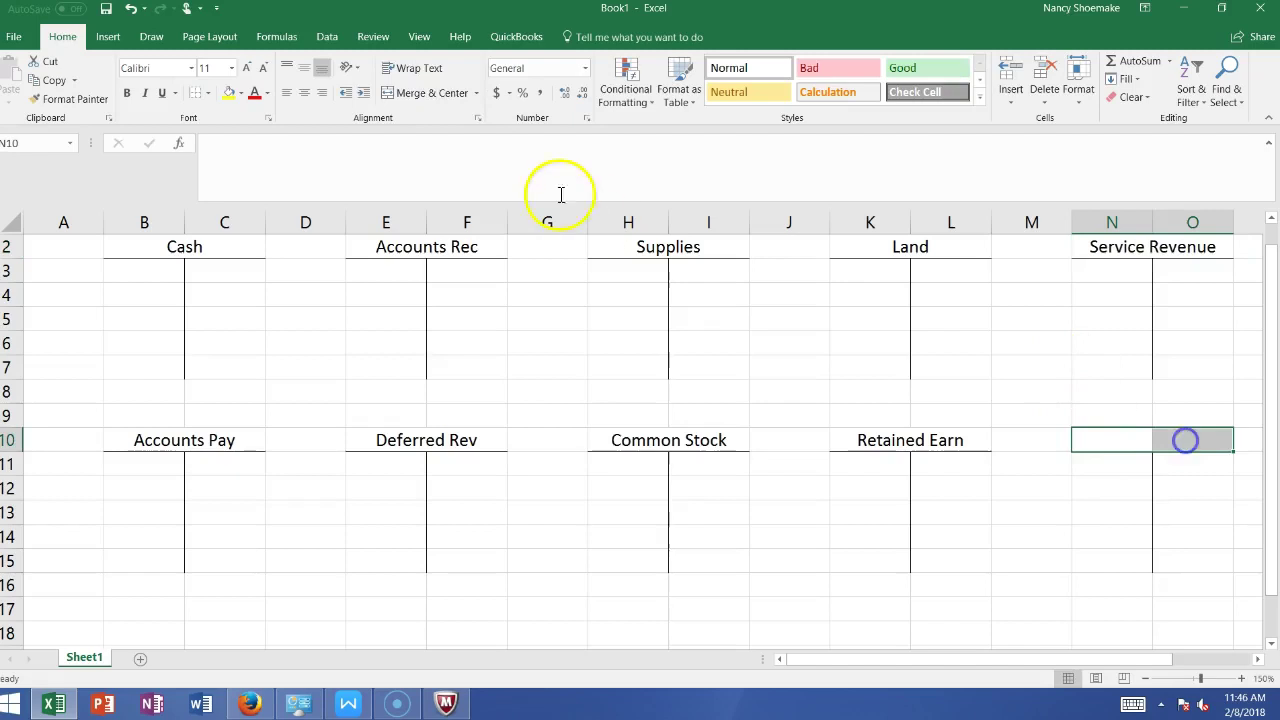
left_click(436, 92)
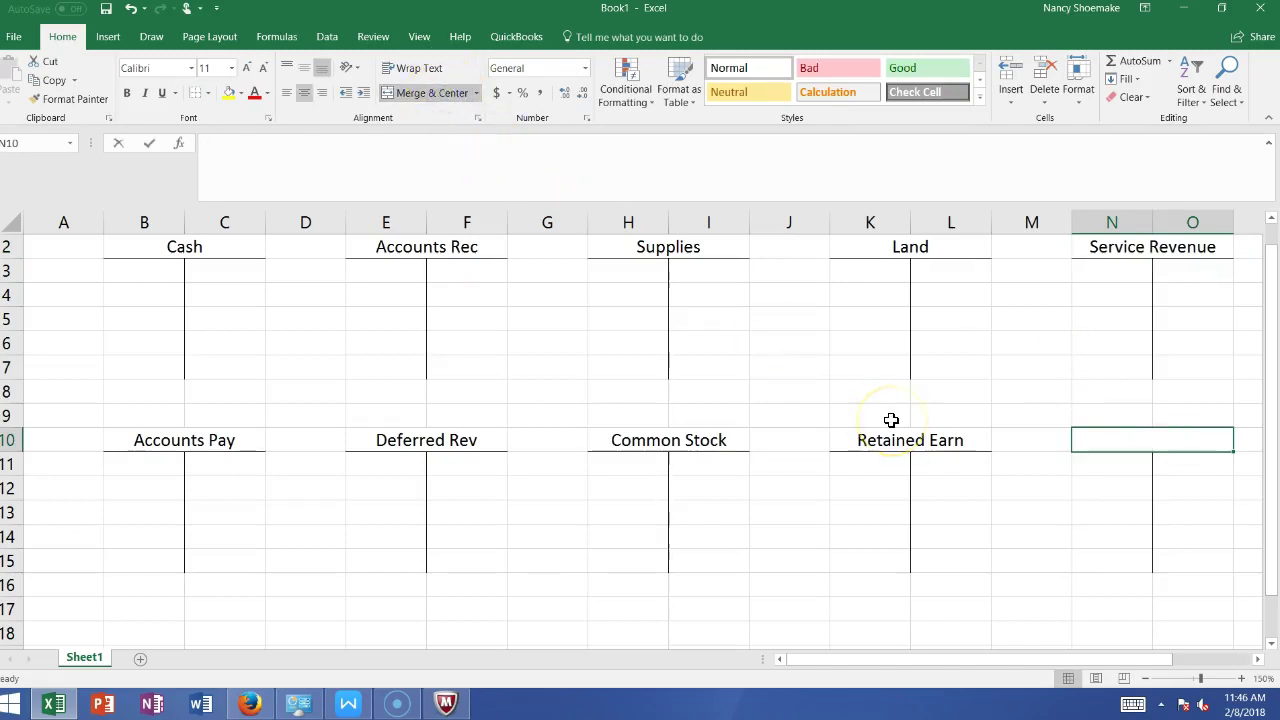
type("Salaries Expense")
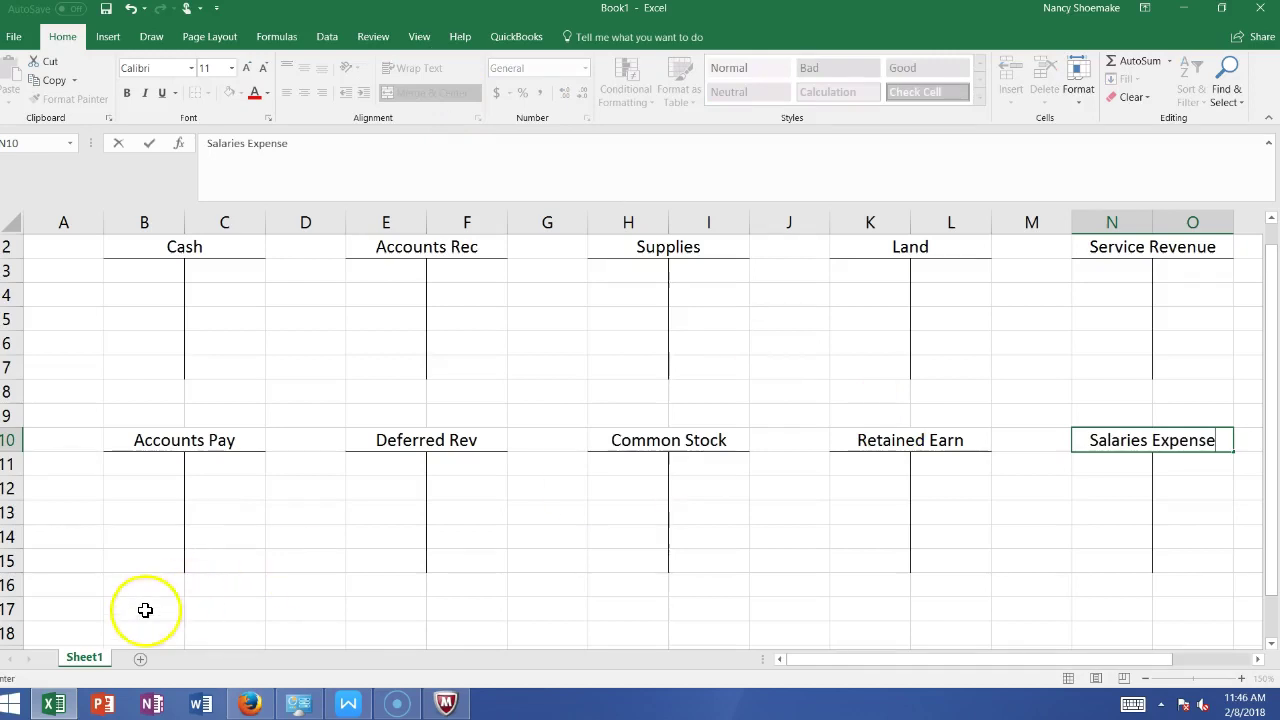
left_click_drag(145, 610, 201, 635)
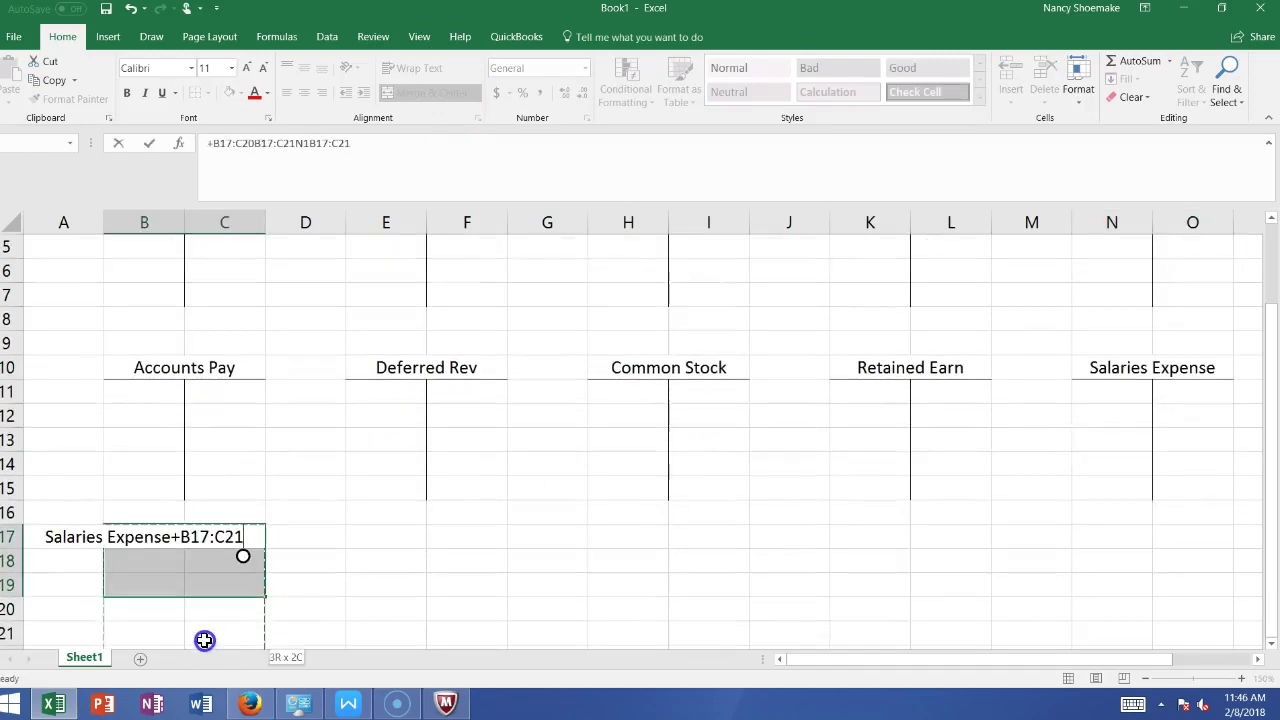
key("Return")
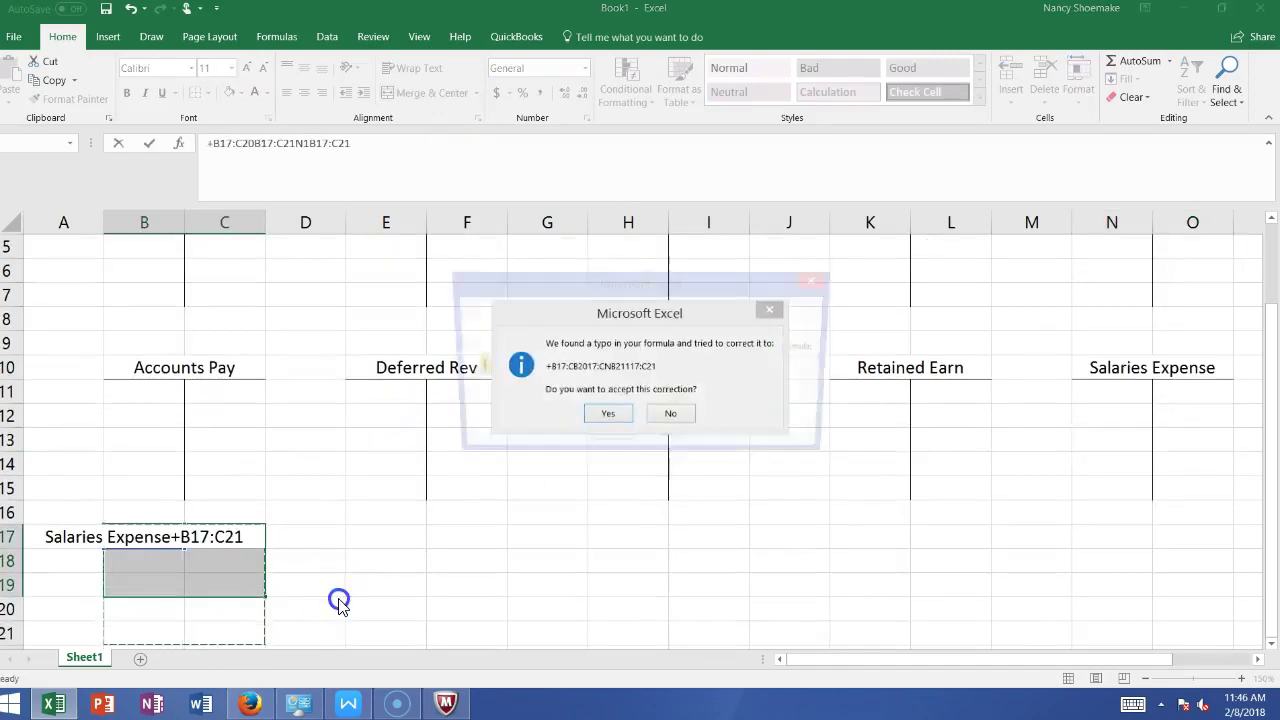
key("Return")
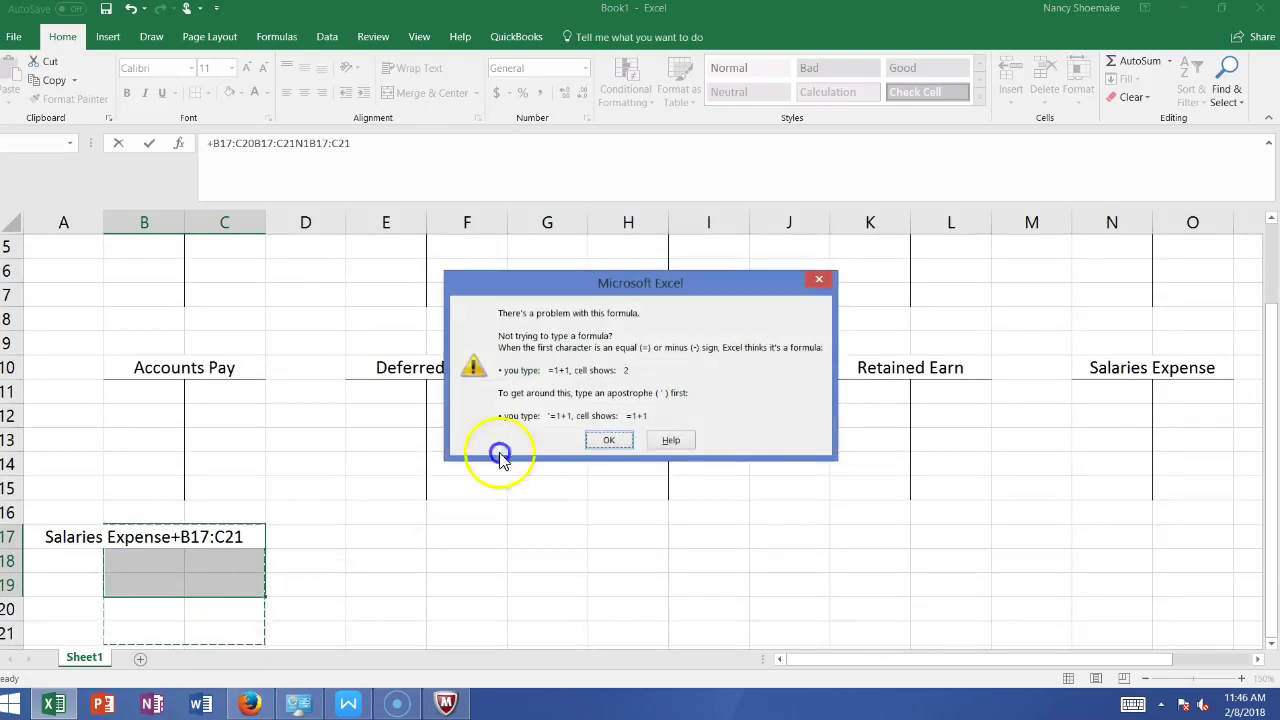
left_click(811, 284)
left_click(189, 509)
type("`")
double_click(214, 537)
key("BackSpace")
key("BackSpace")
key("BackSpace")
key("BackSpace")
key("BackSpace")
key("BackSpace")
key("BackSpace")
key("BackSpace")
key("BackSpace")
key("BackSpace")
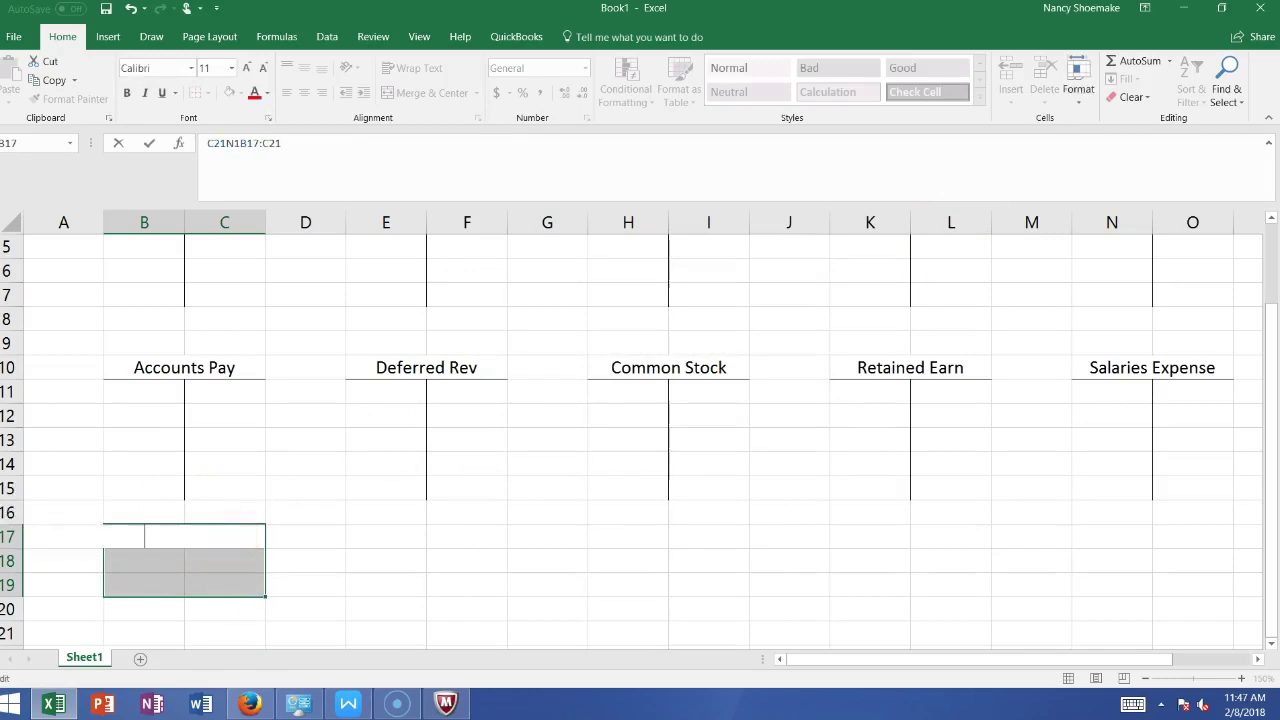
left_click(209, 586)
Copy the second row of T-accounts, B10:O15, and paste it at B18 to form a third row
left_click_drag(114, 366, 1193, 493)
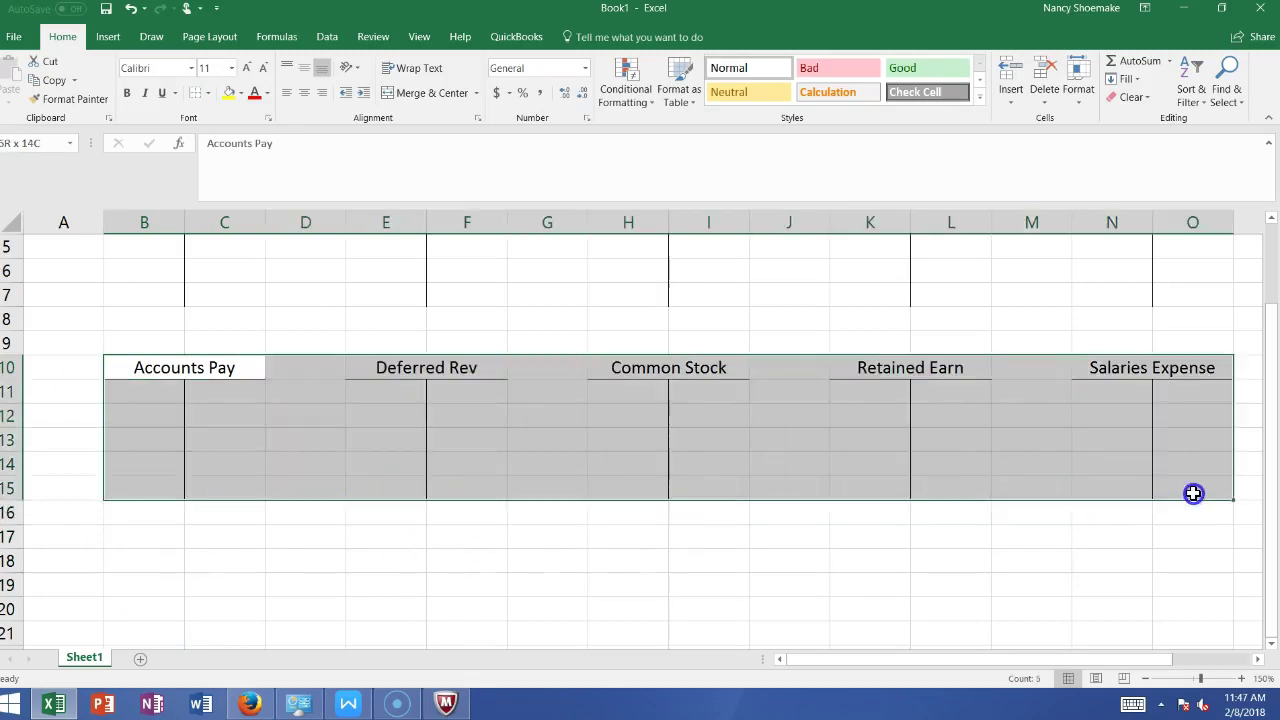
right_click(1017, 434)
left_click(1092, 112)
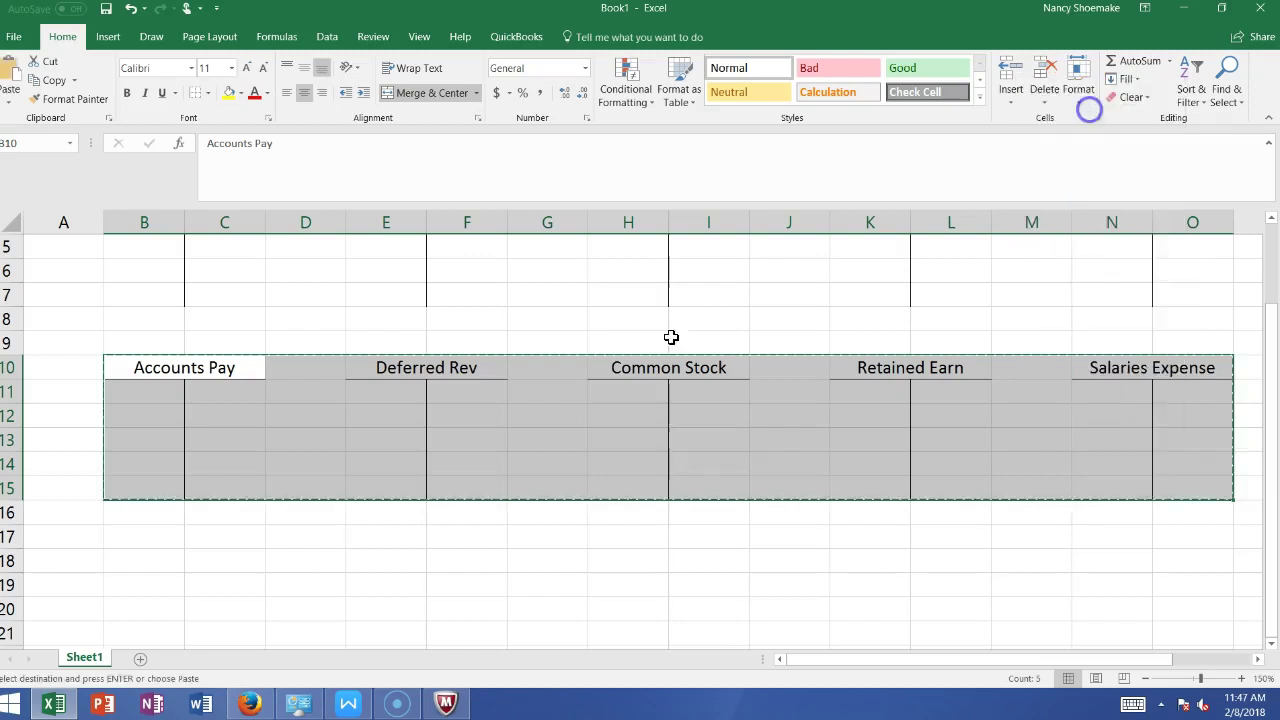
left_click(139, 565)
key("ctrl+v")
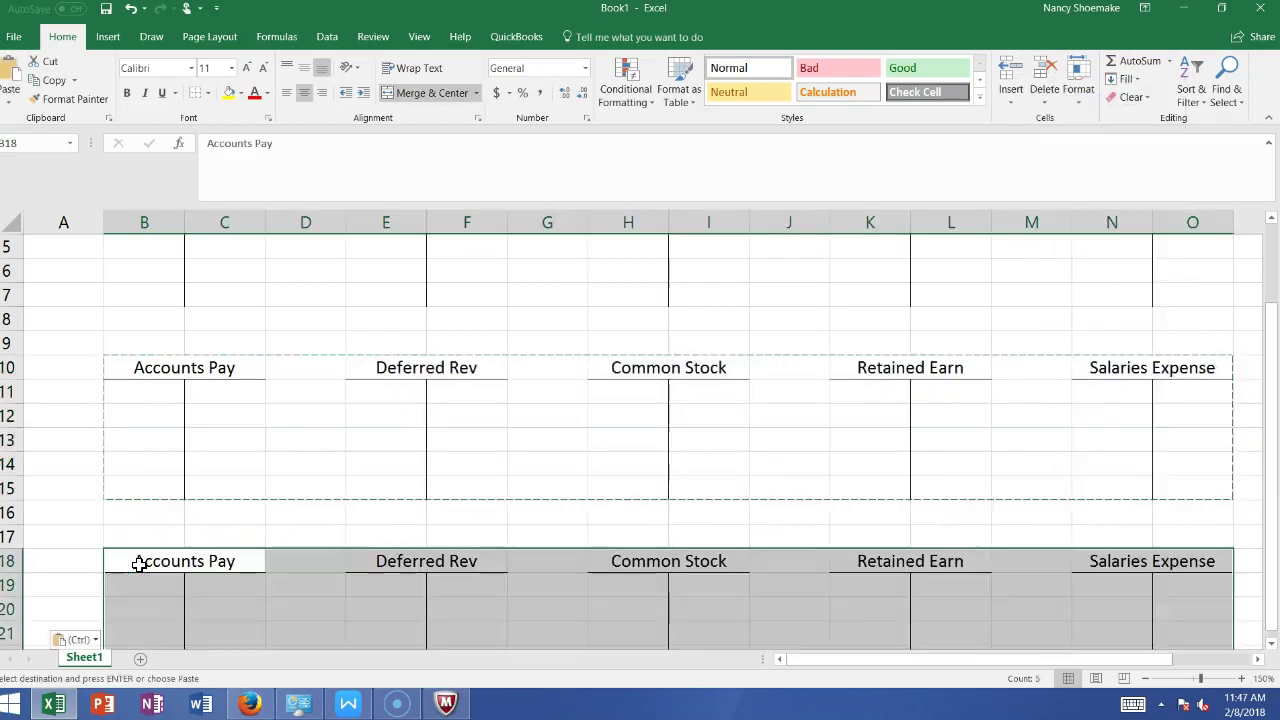
right_click(139, 565)
left_click(457, 562)
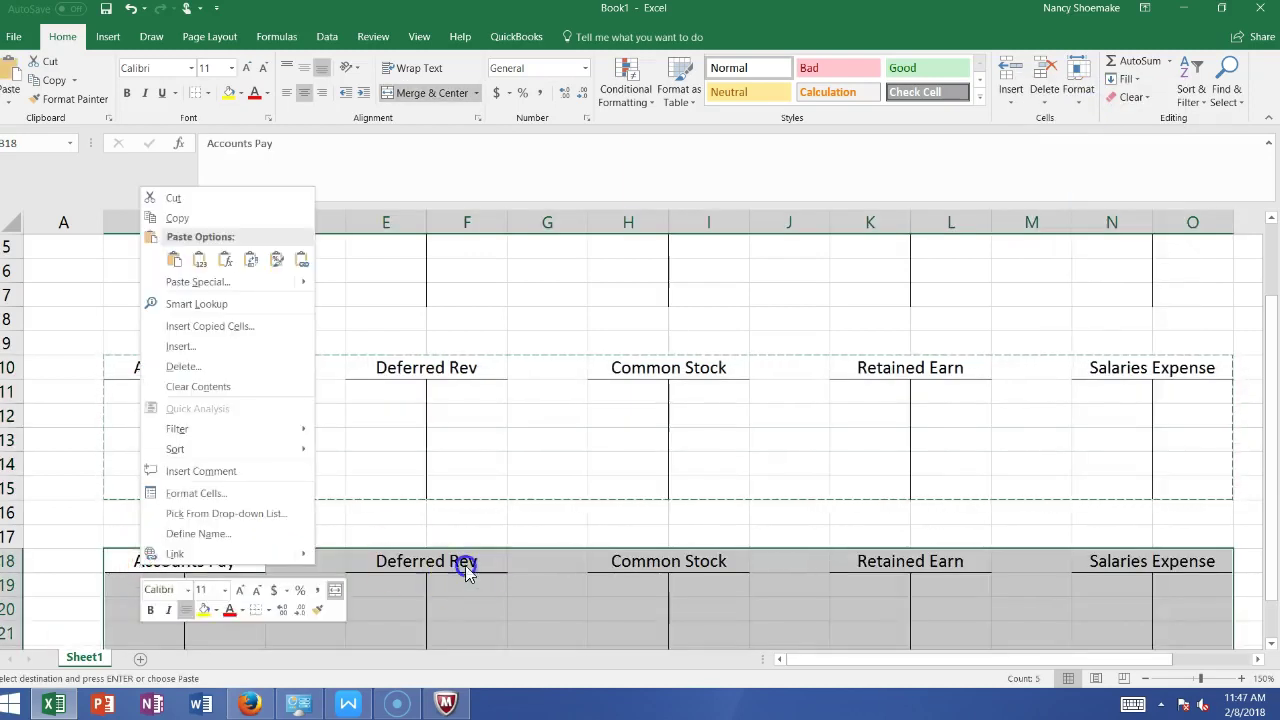
Replace the titles of the first two T-accounts in row 18 with Supplies Expense in B18 and Dividends in E18
left_click(165, 565)
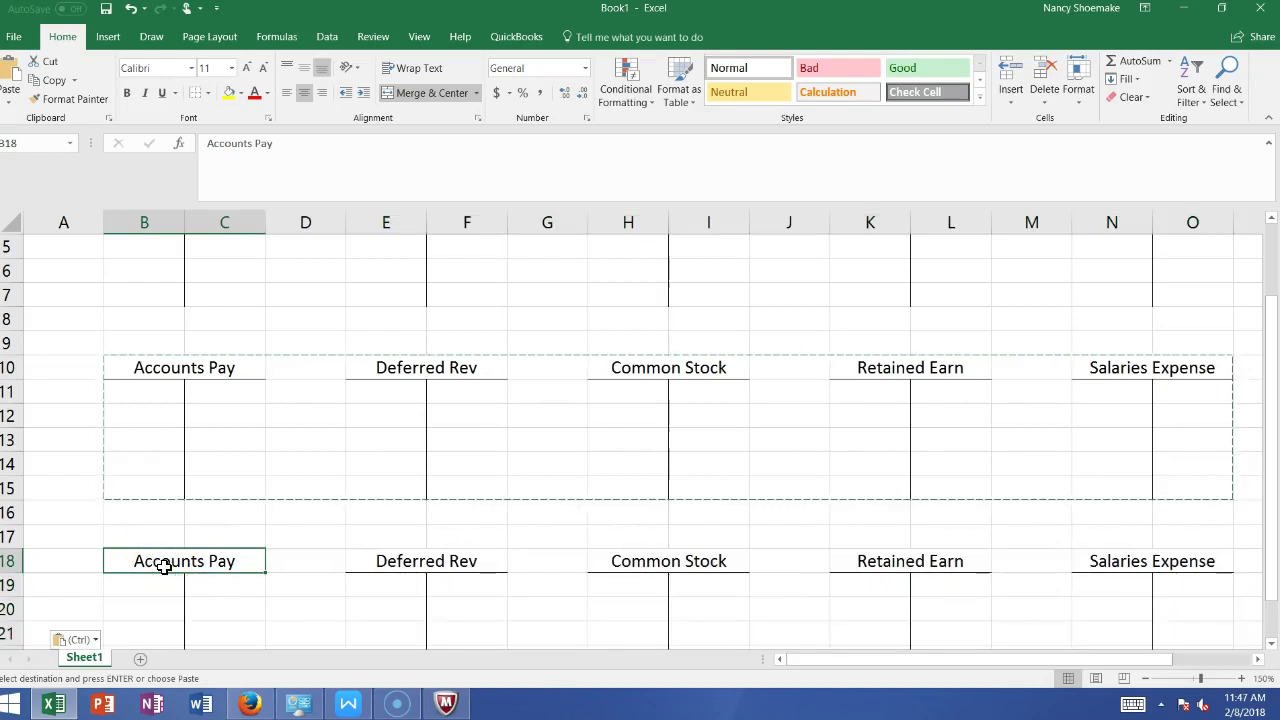
type("Supplies")
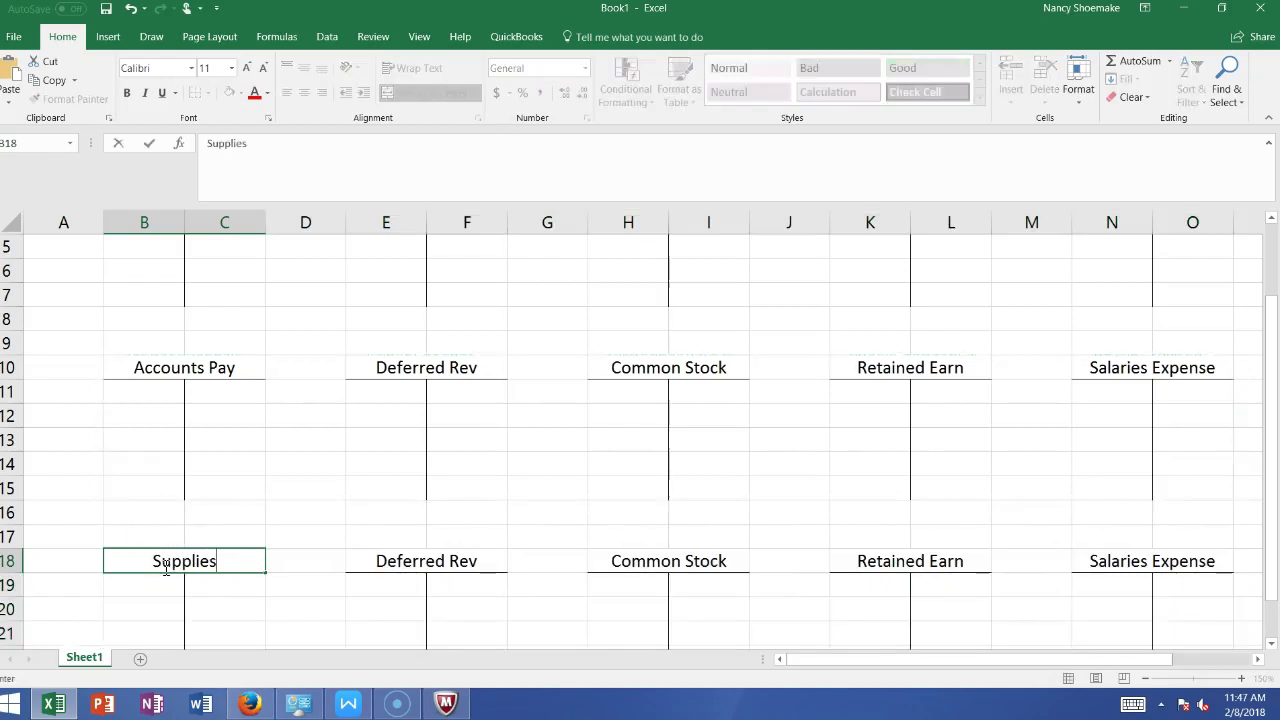
type(" Expense")
key("Tab")
key("Tab")
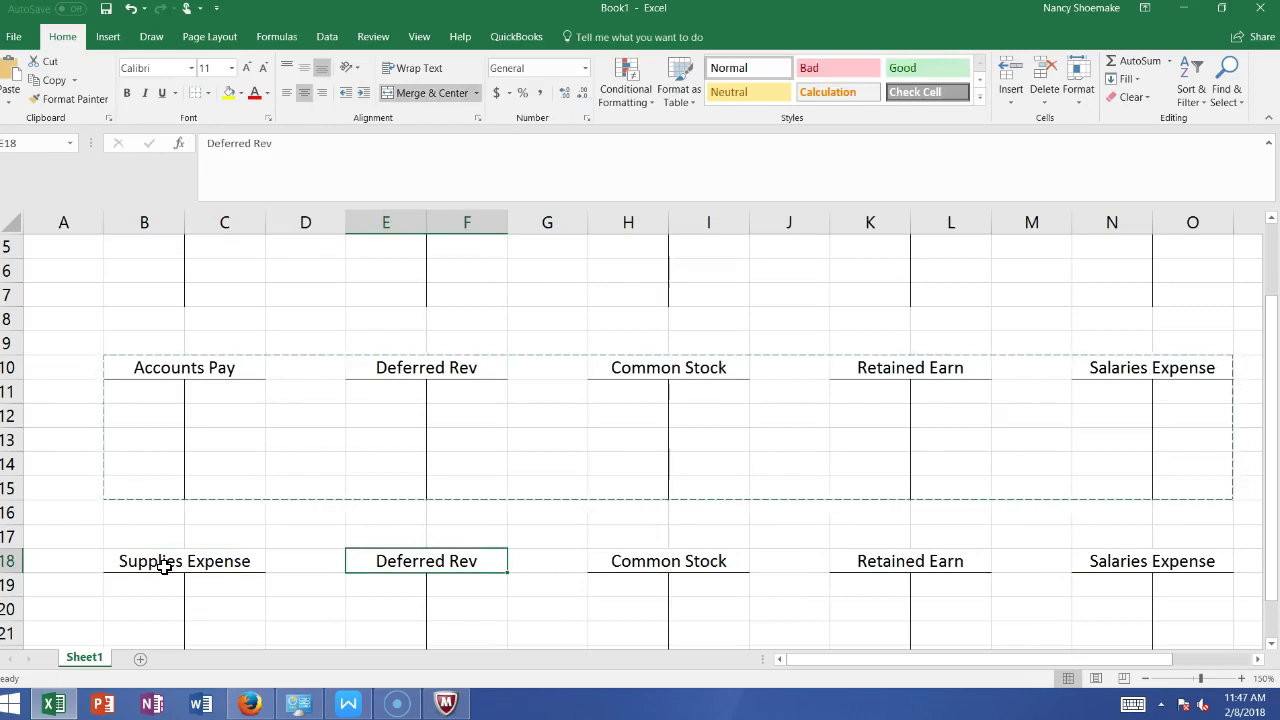
type("Dividends")
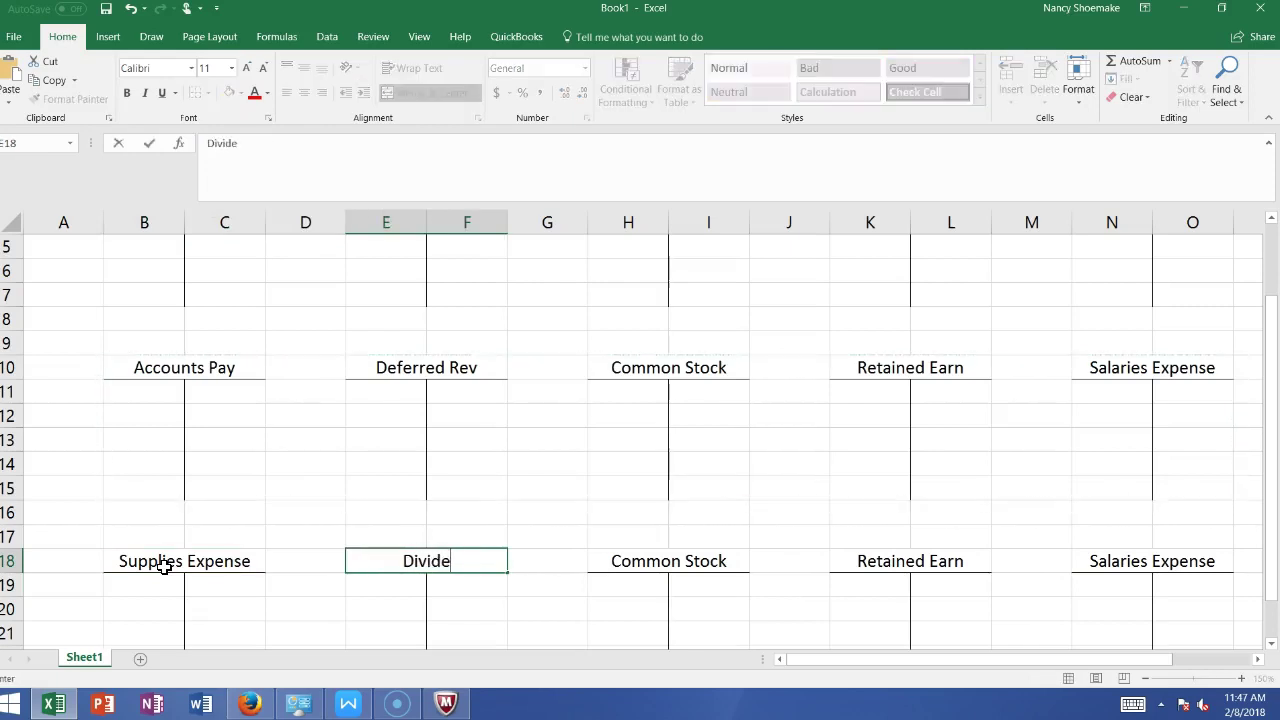
Replace the third T-account's title in H18 with Rent Expense and clear the copied titles in K18 and N18
key("Tab")
key("Tab")
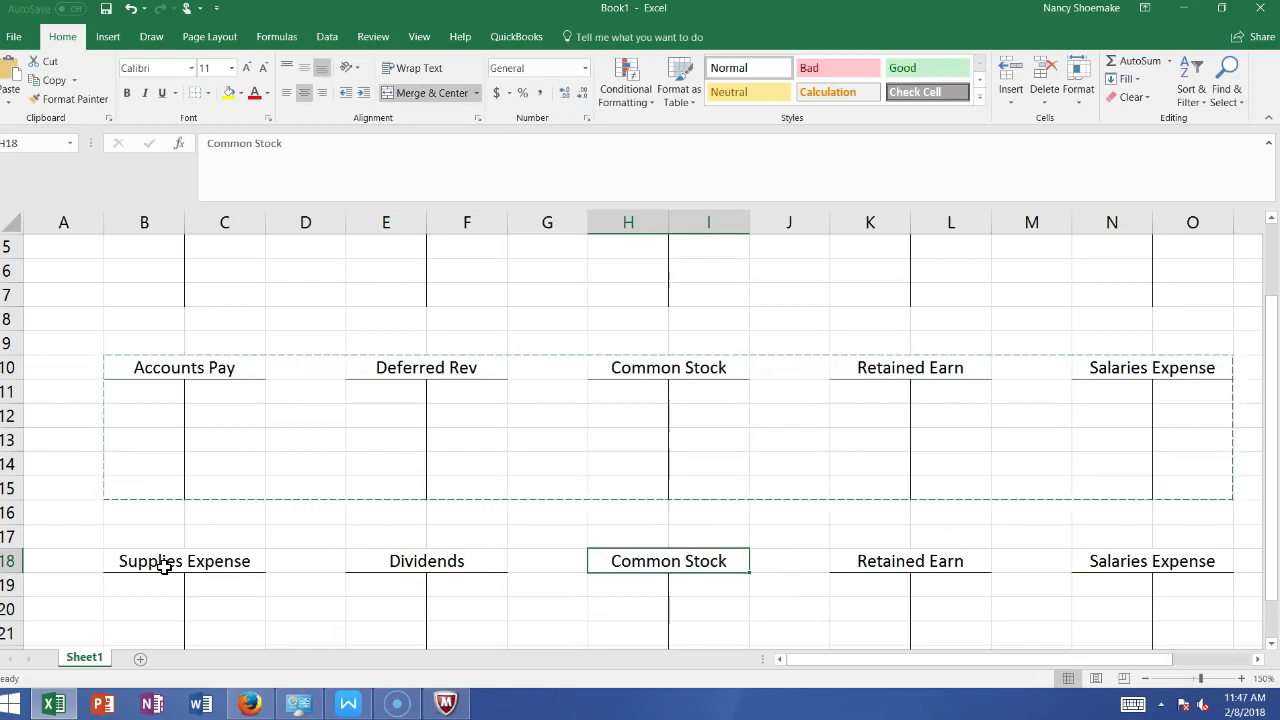
type("Rent Expense")
key("Tab")
key("Tab")
key("Delete")
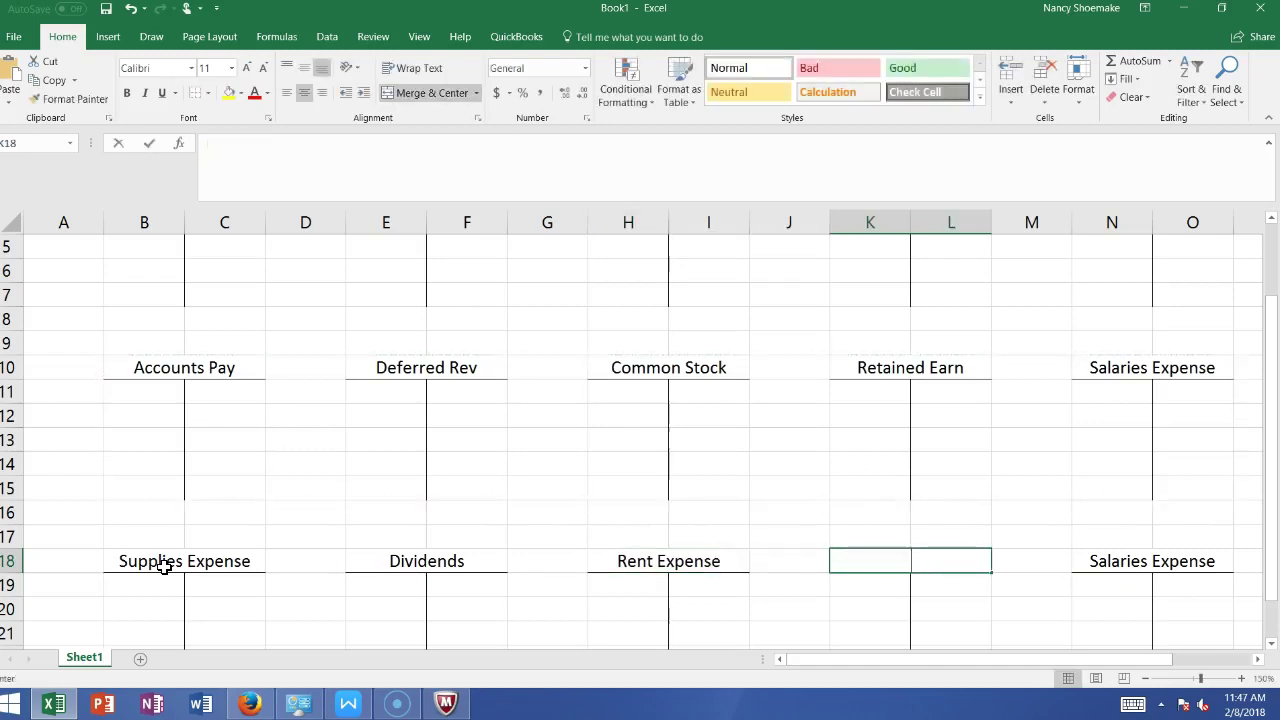
key("Tab")
key("Tab")
key("BackSpace")
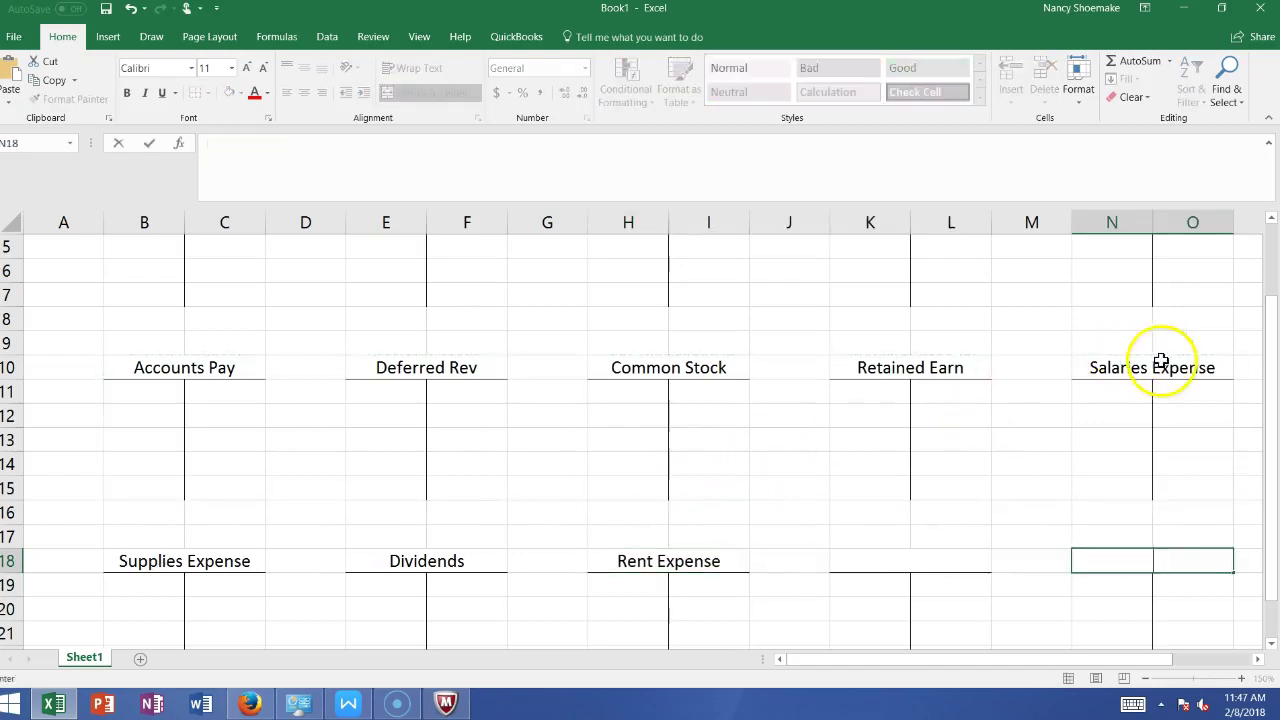
left_click_drag(1268, 371, 1272, 297)
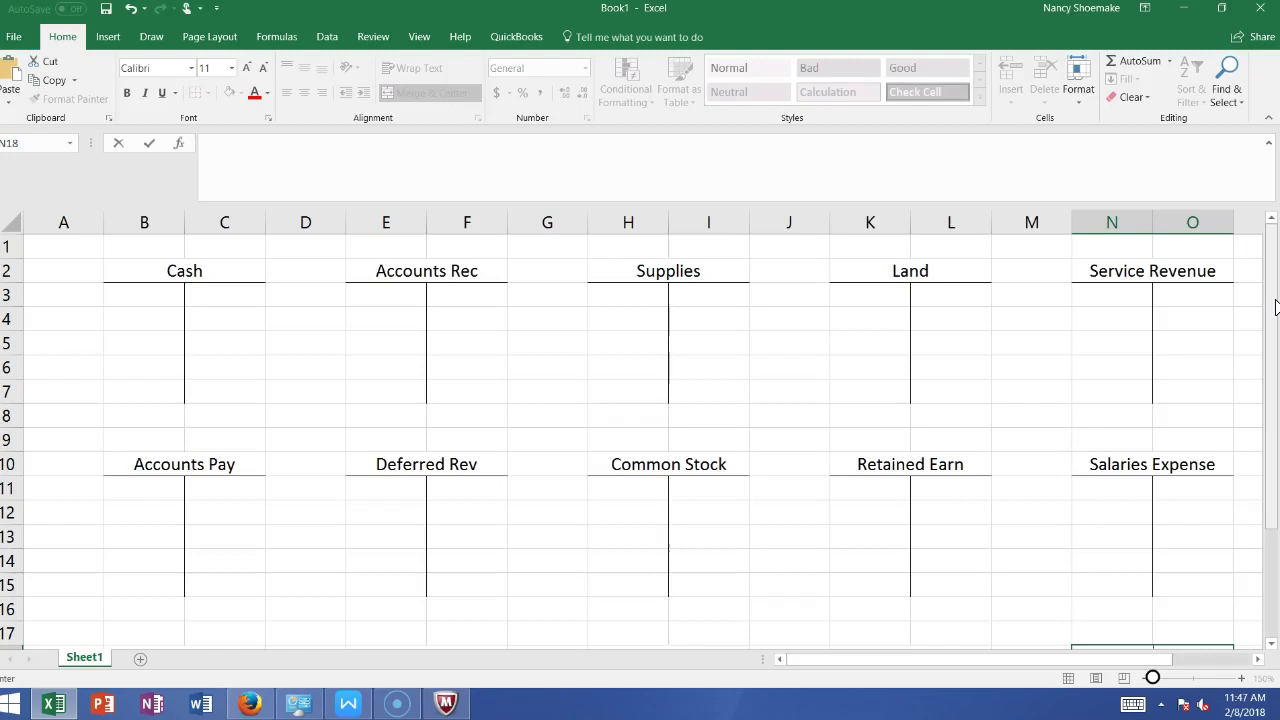
Switch to the Chart of Accounts document in WPS Writer and remove two blank lines above the Transactions heading
left_click(349, 704)
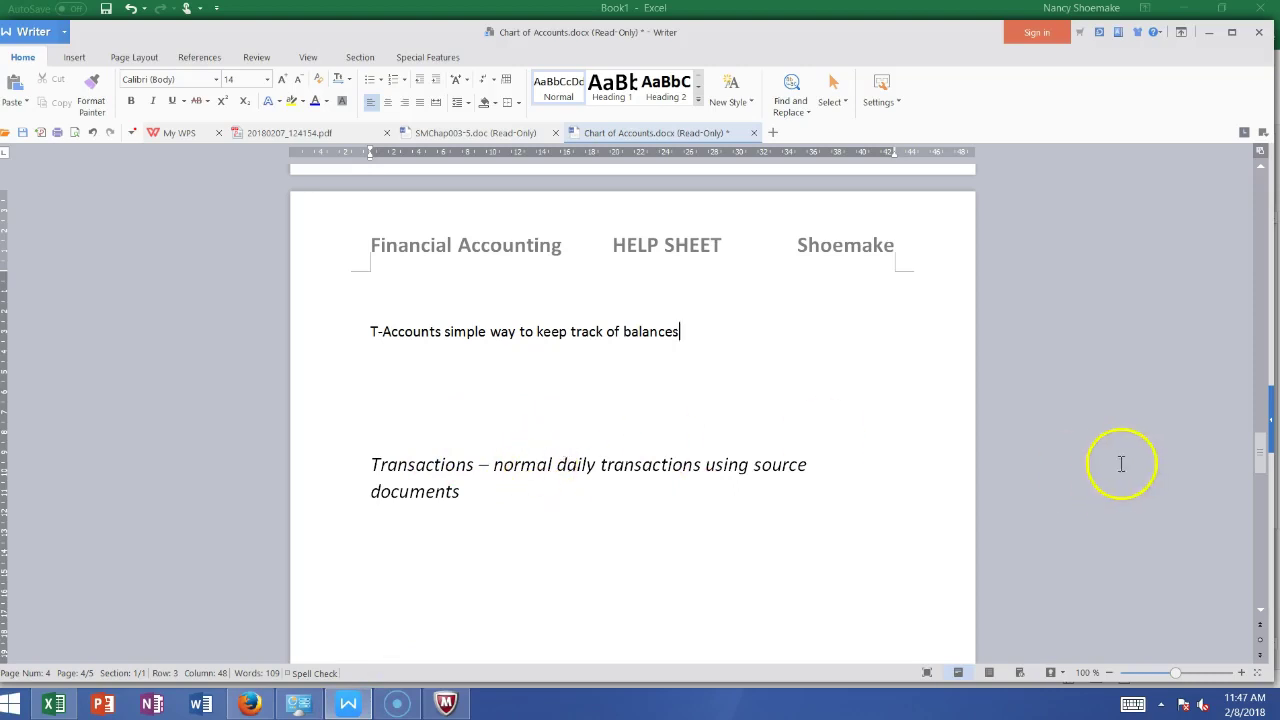
left_click(1262, 610)
left_click(1262, 610)
left_click(1262, 610)
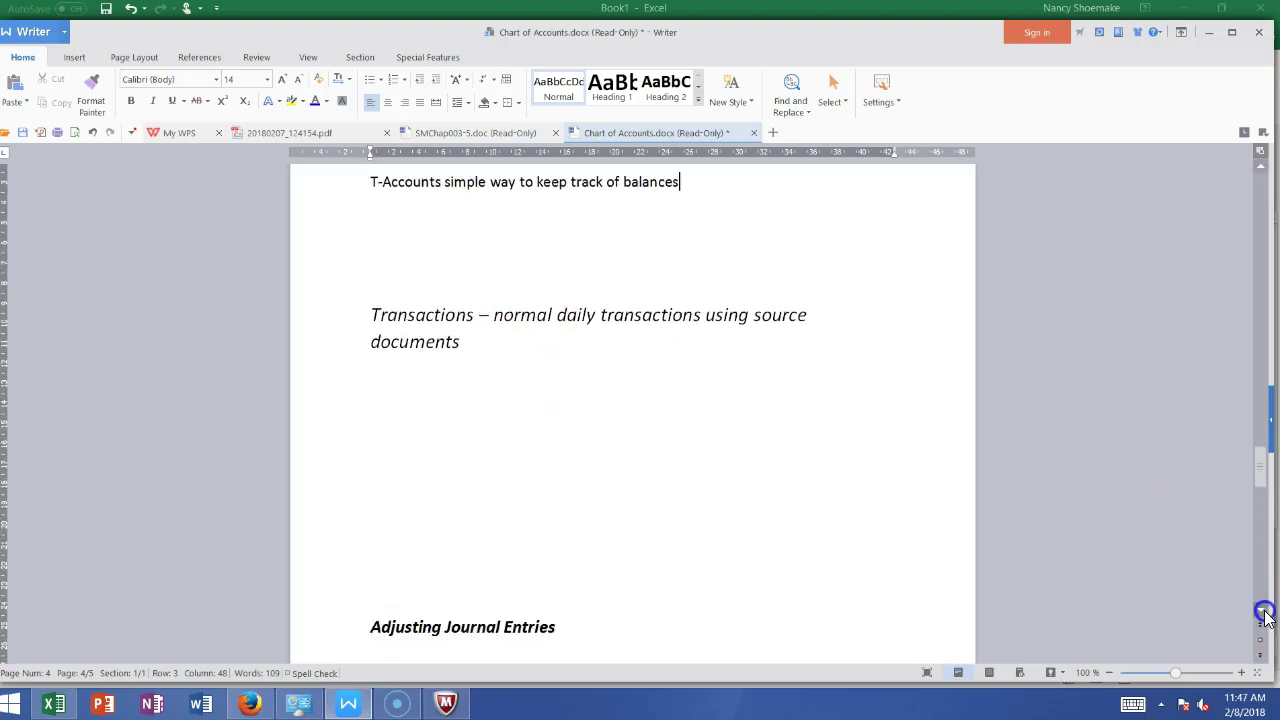
left_click(1262, 610)
left_click(461, 234)
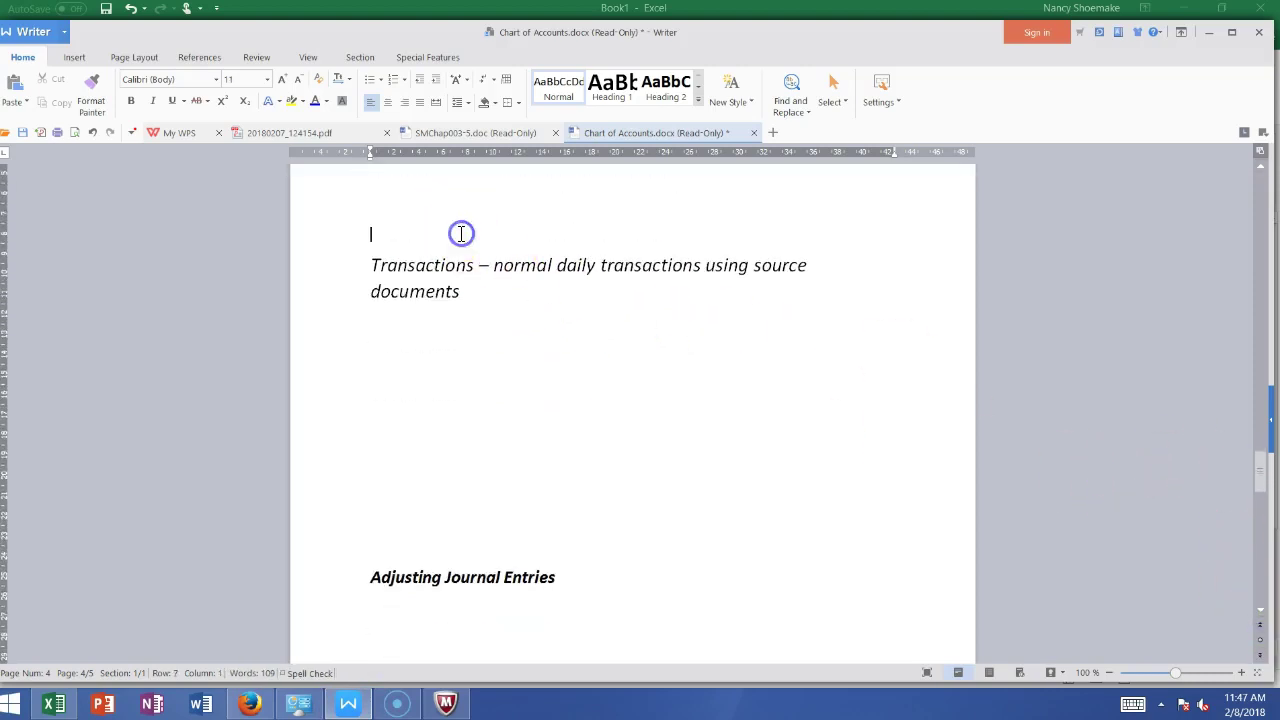
key("BackSpace")
key("BackSpace")
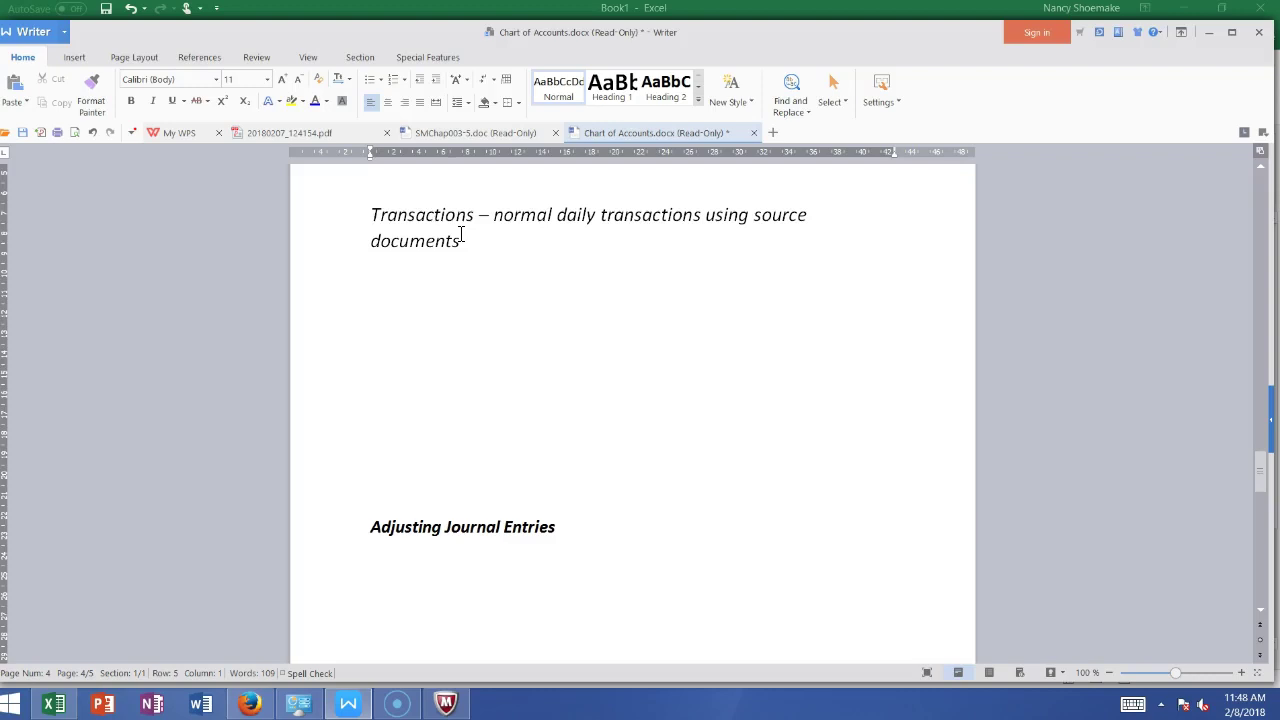
Below the Transactions heading, enter Cash 10,000 with an indented Common Stock 10,000 and the description "Issued stock for $10,000 cash"
left_click(486, 249)
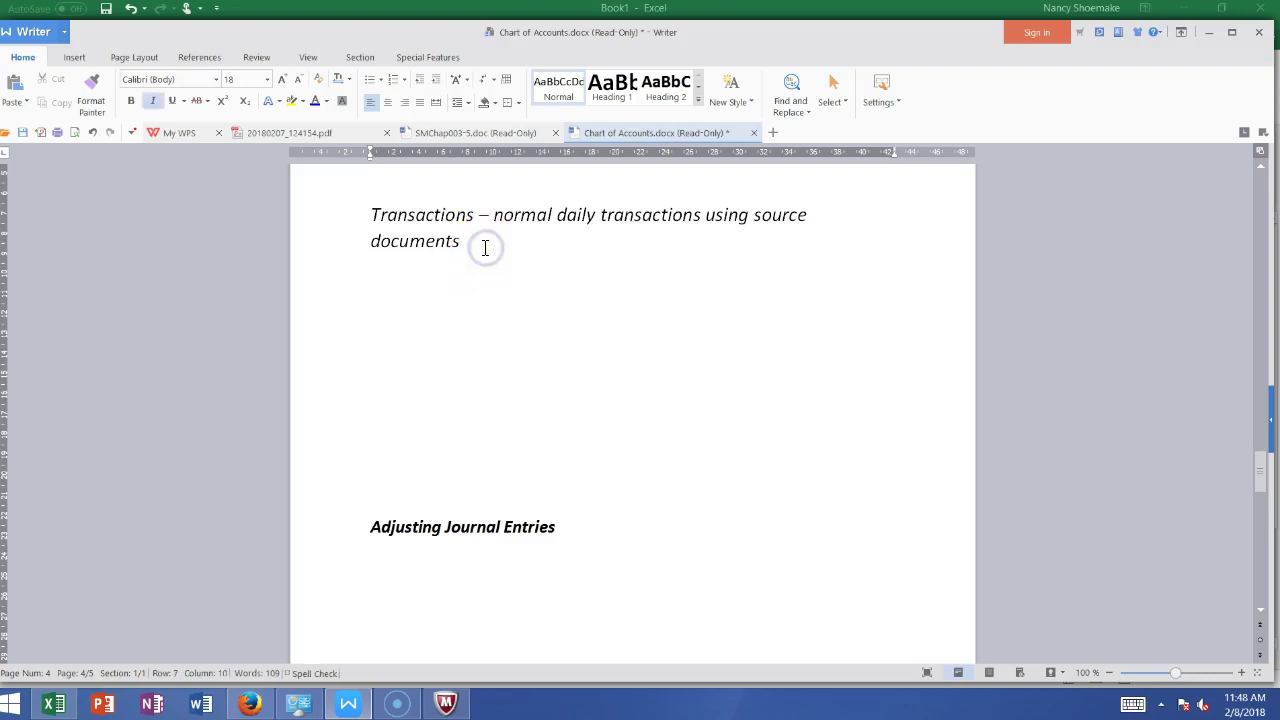
key("Return")
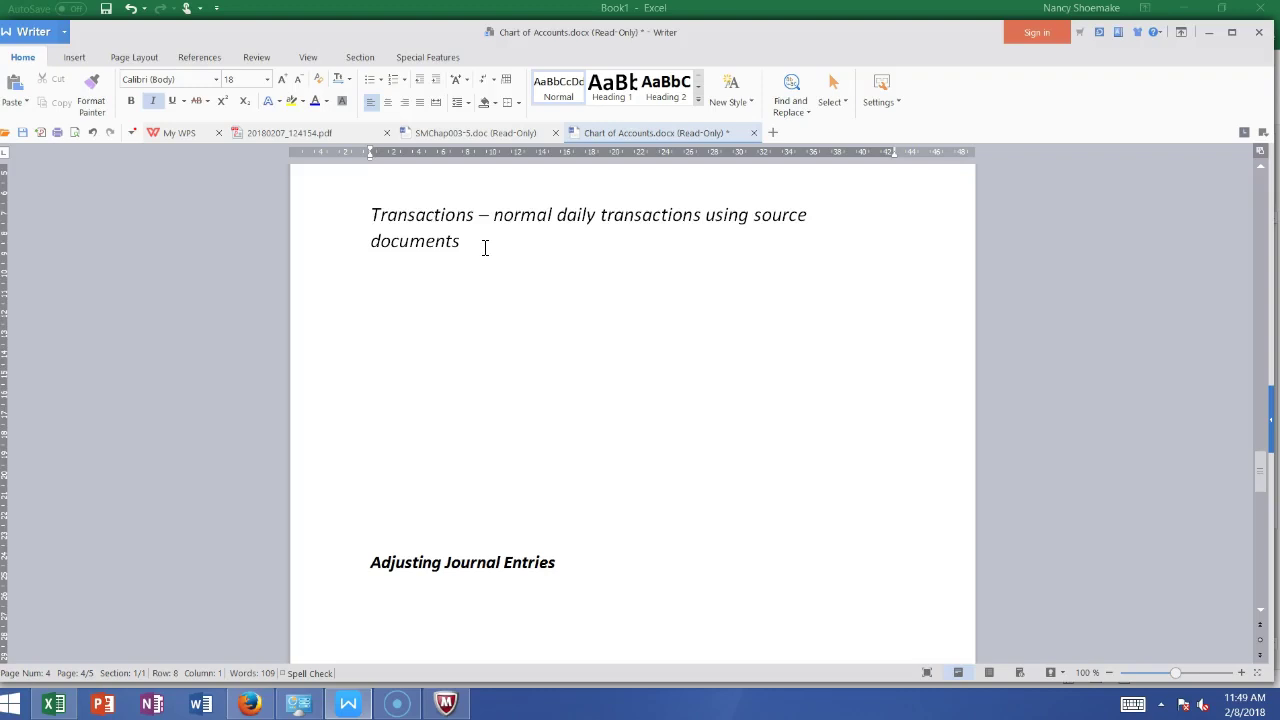
type("Cash    10,000")
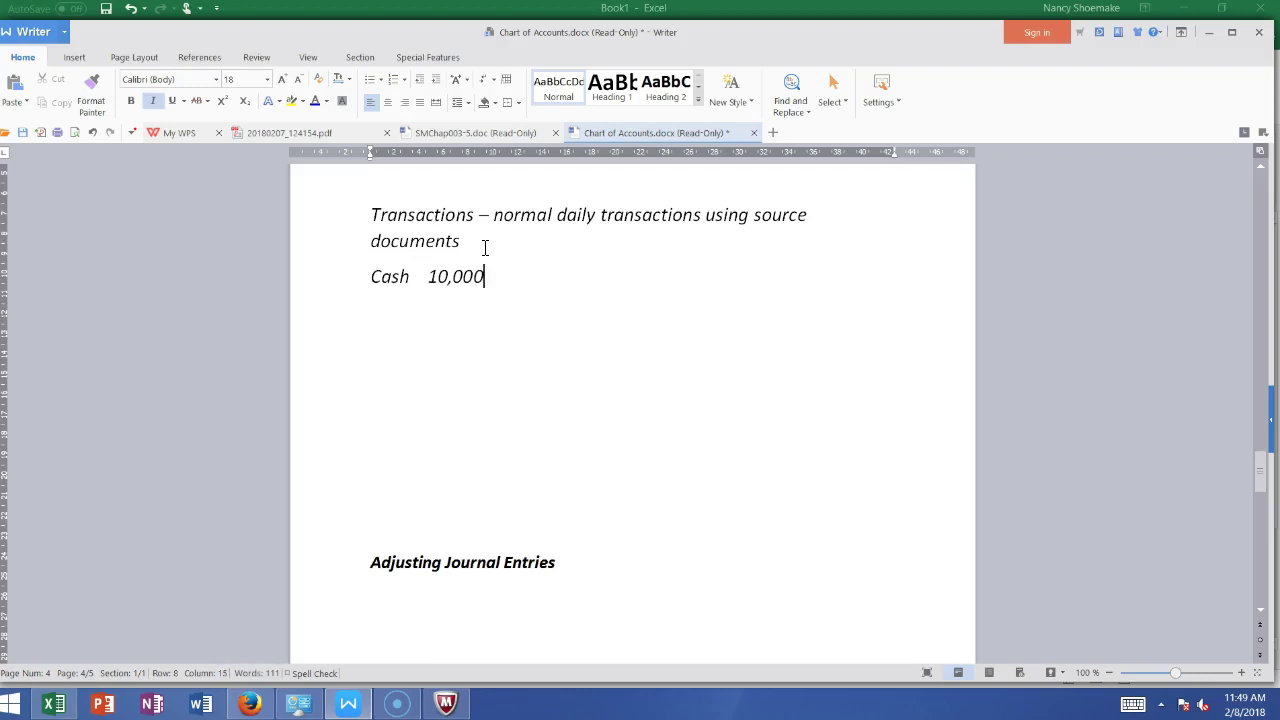
key("Return")
type("Common Stock    10,000")
key("Return")
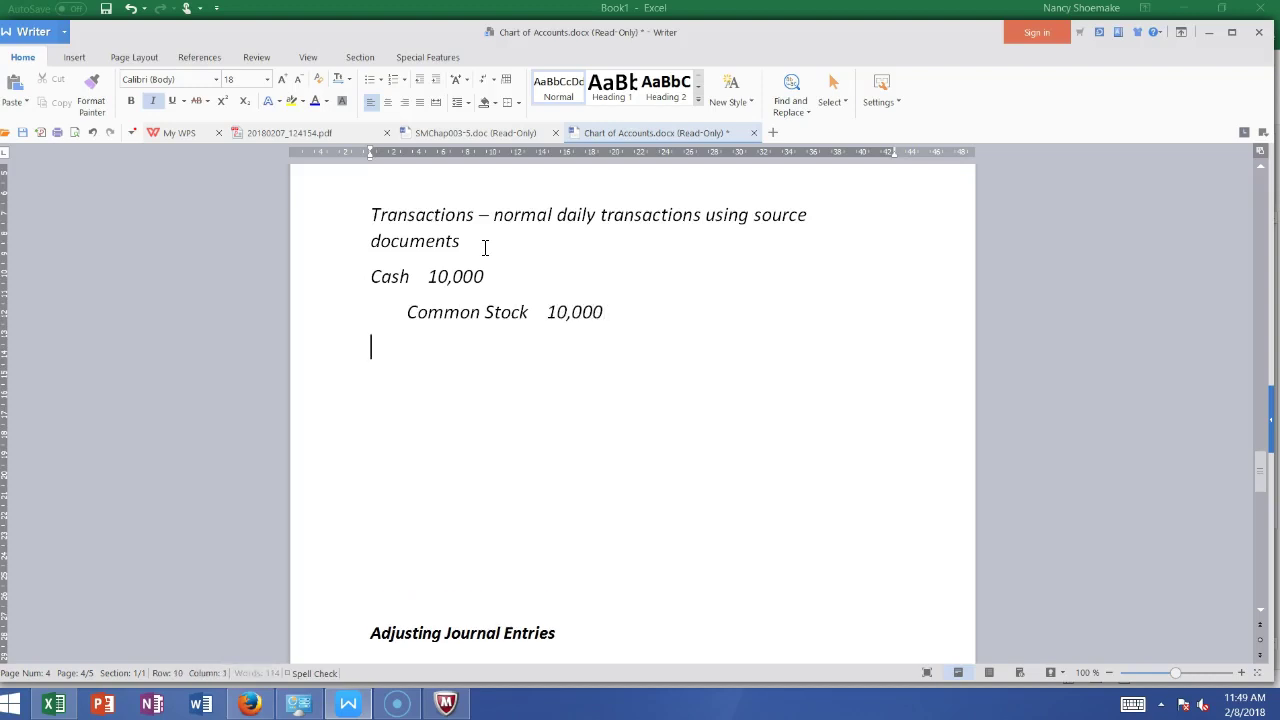
type("Issued stock ")
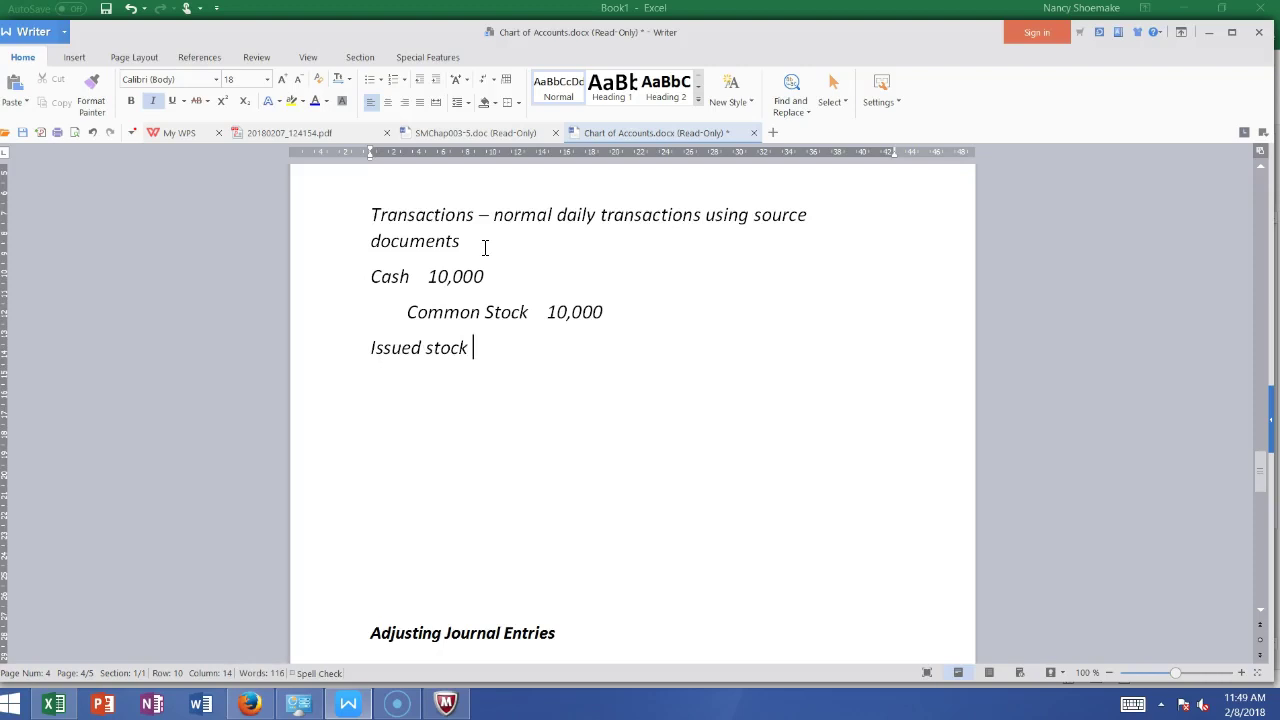
type("for $10,000 cash")
key("Return")
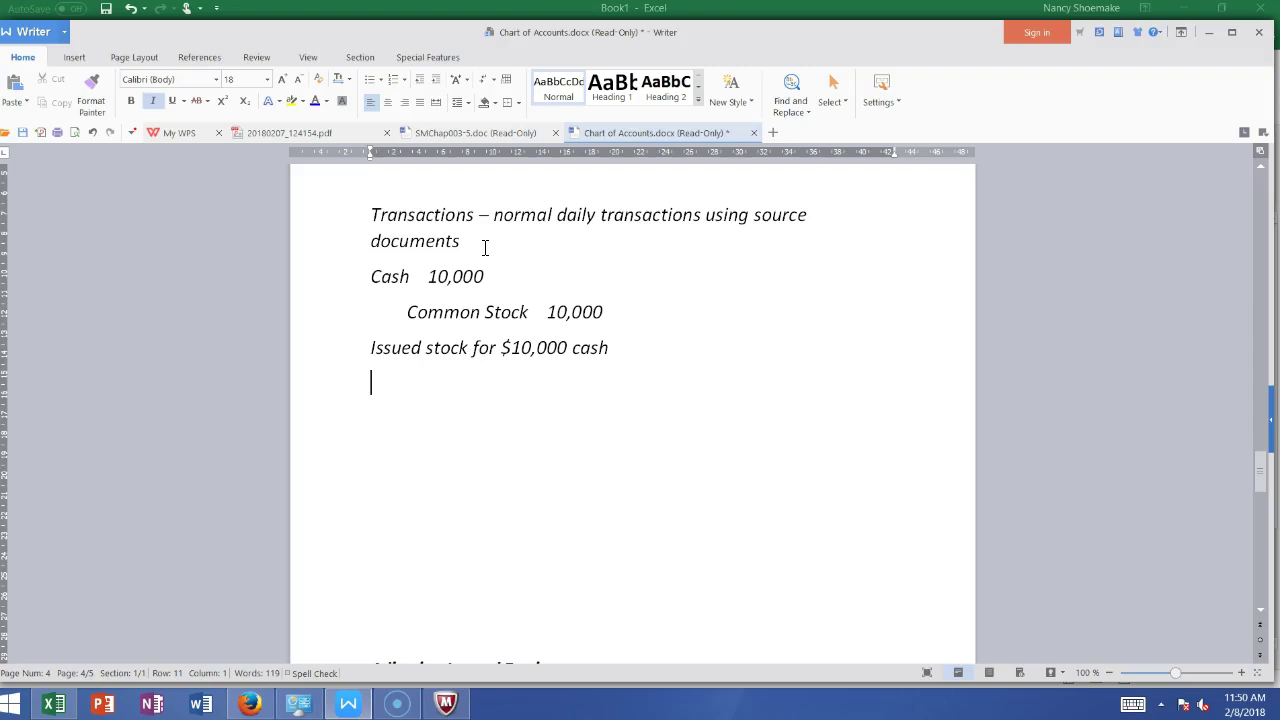
After a blank line, add a second journal entry with Equipment 33000 and an indented Cash 33000
key("Return")
type("Equipment   33000")
key("Return")
type("C")
type("ash        ")
type("33000")
Add the description "Purchased equipment with cash" under the equipment entry
type("Purchased e")
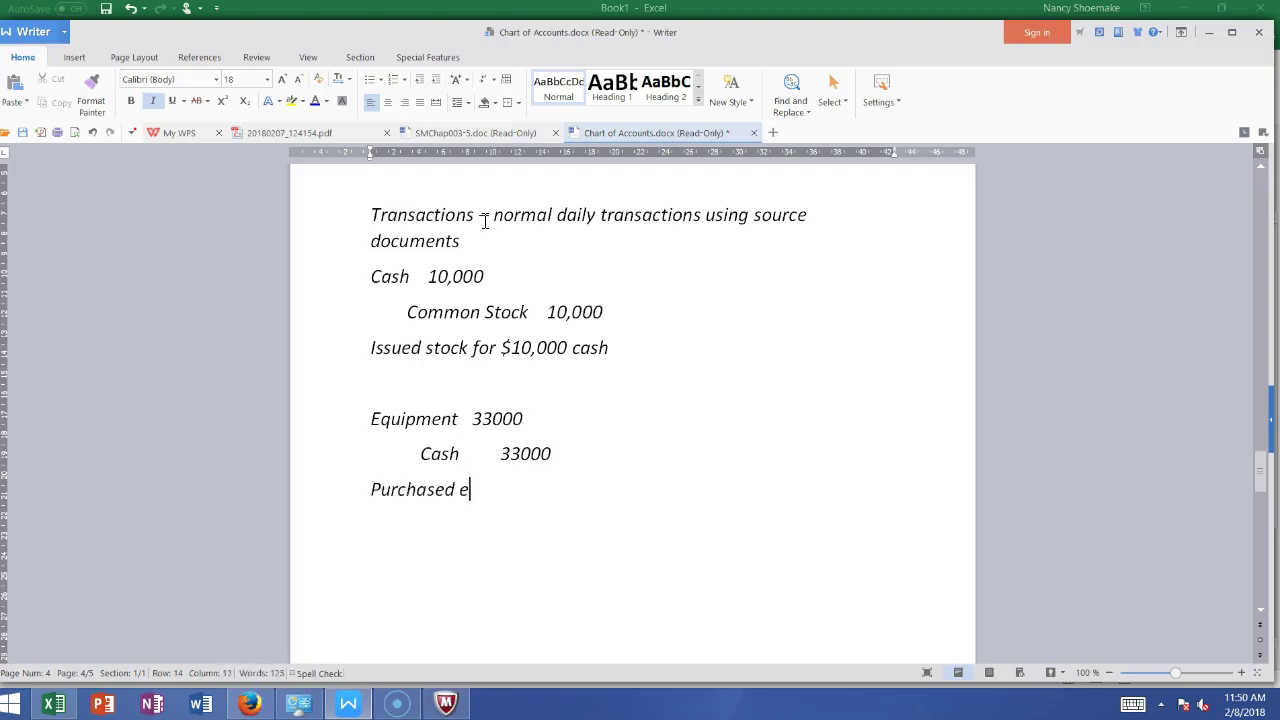
type("quipment for")
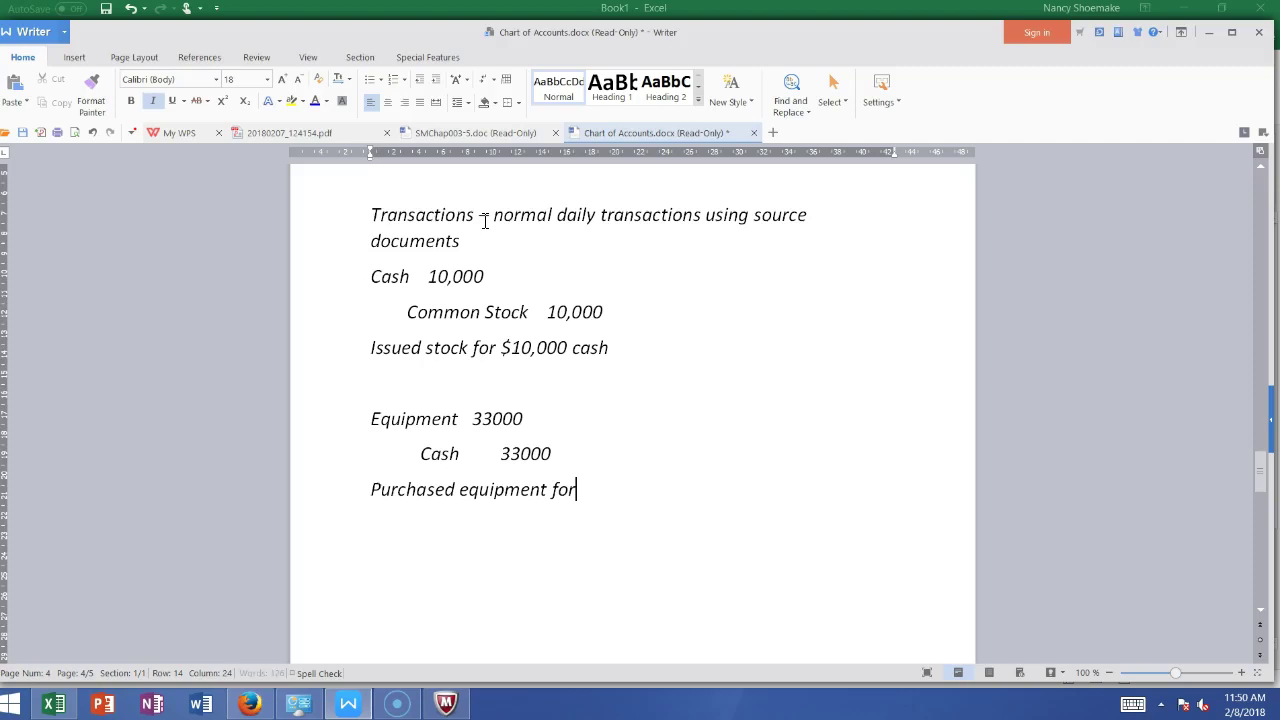
key("BackSpace")
key("BackSpace")
key("BackSpace")
type("with cash")
key("Return")
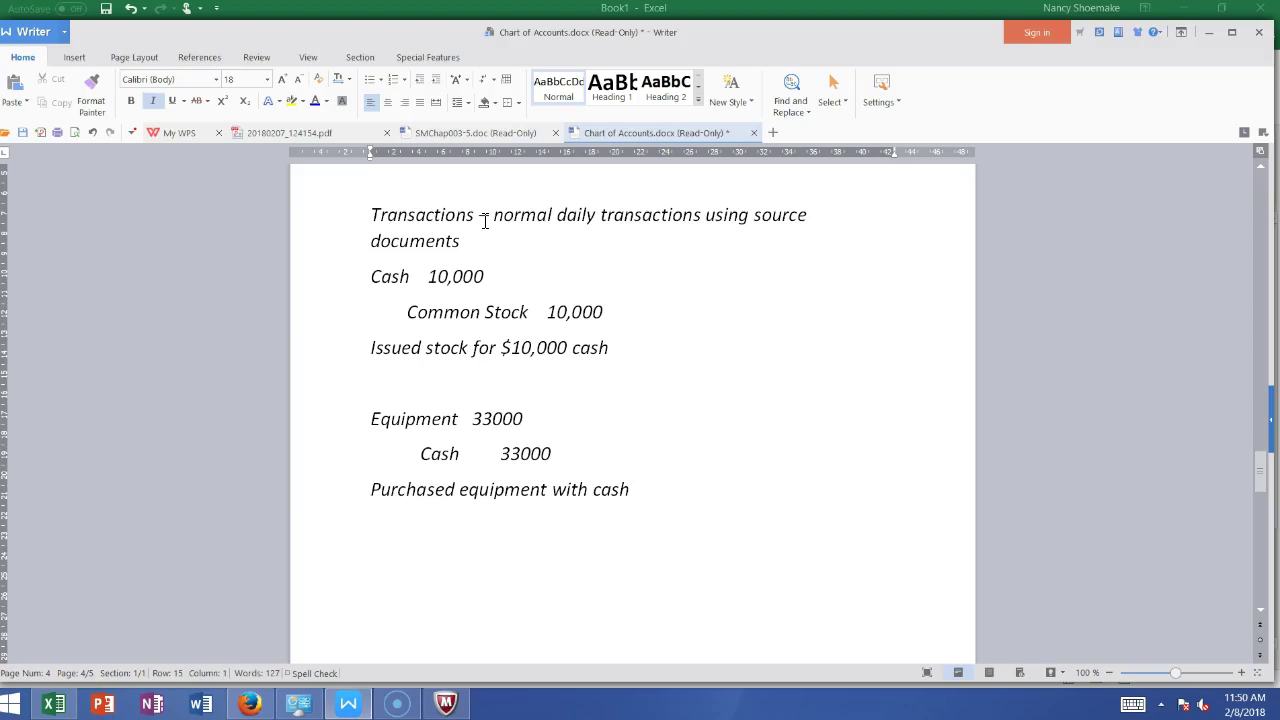
After a blank line, start a third journal entry with Building 130,000 and an indented Cash 30,000
key("Return")
type("Building")
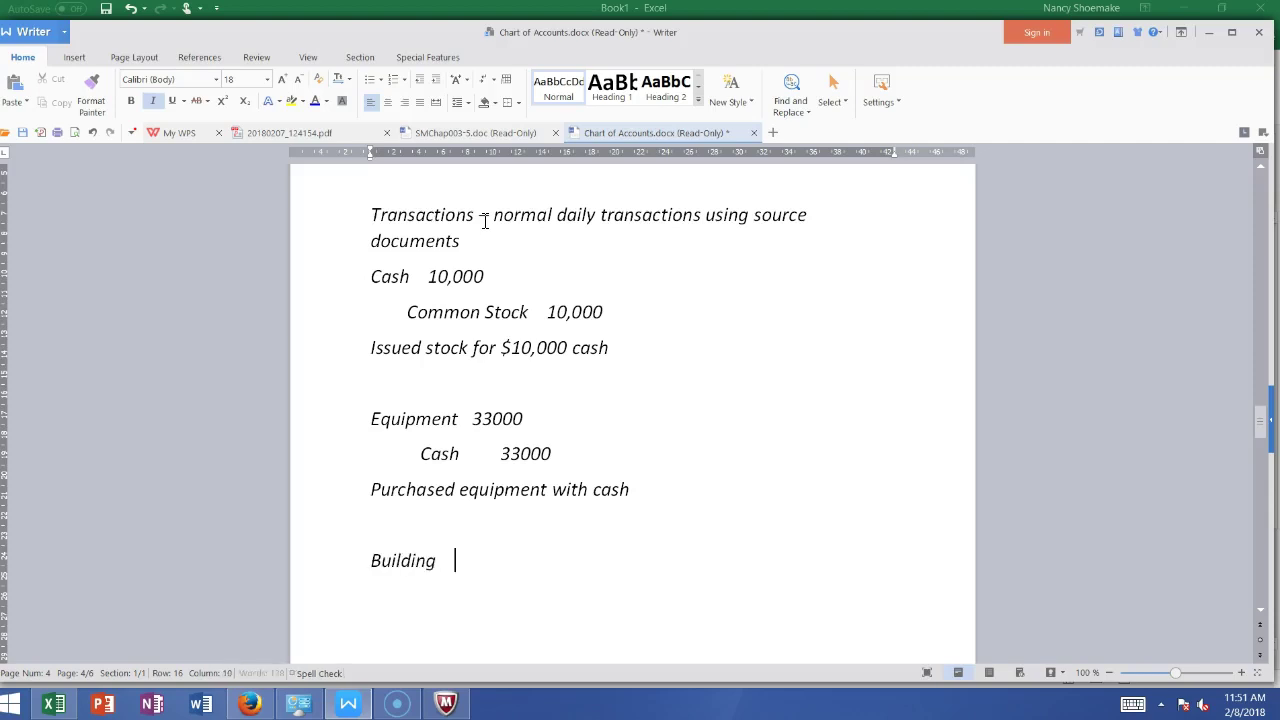
key("Tab")
type("130,000")
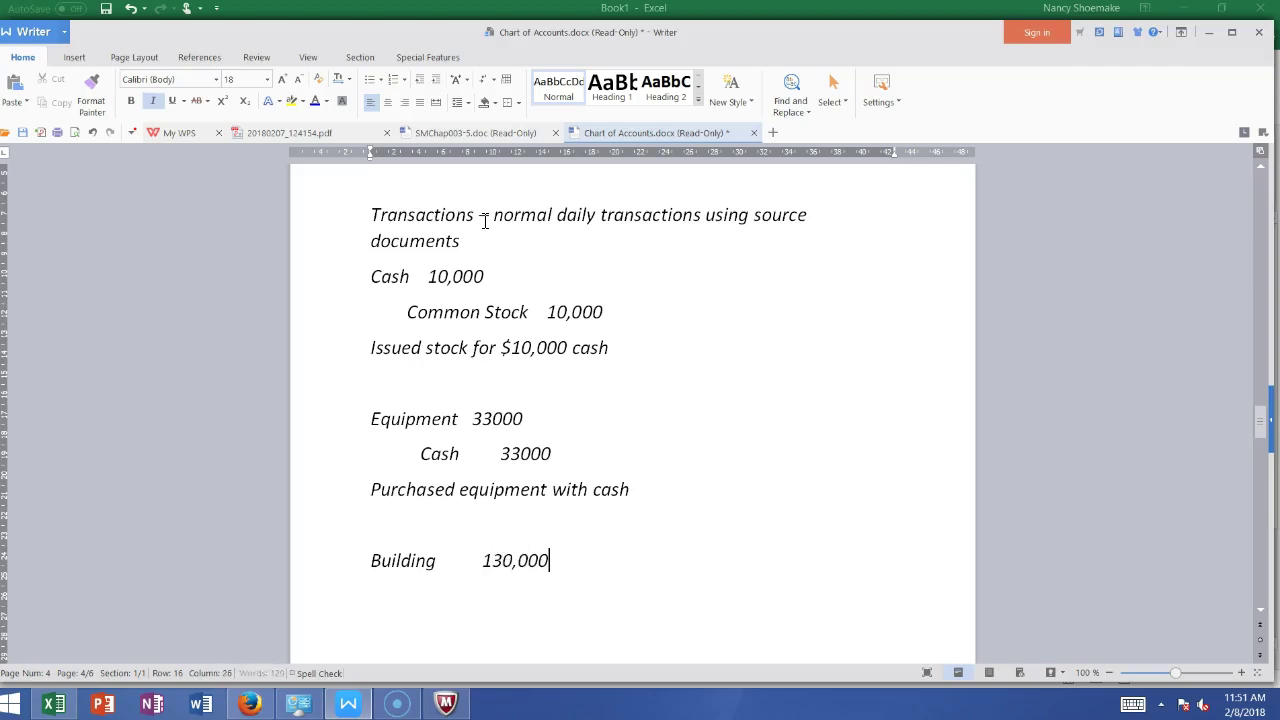
key("Return")
type("Cash               30,000")
key("Return")
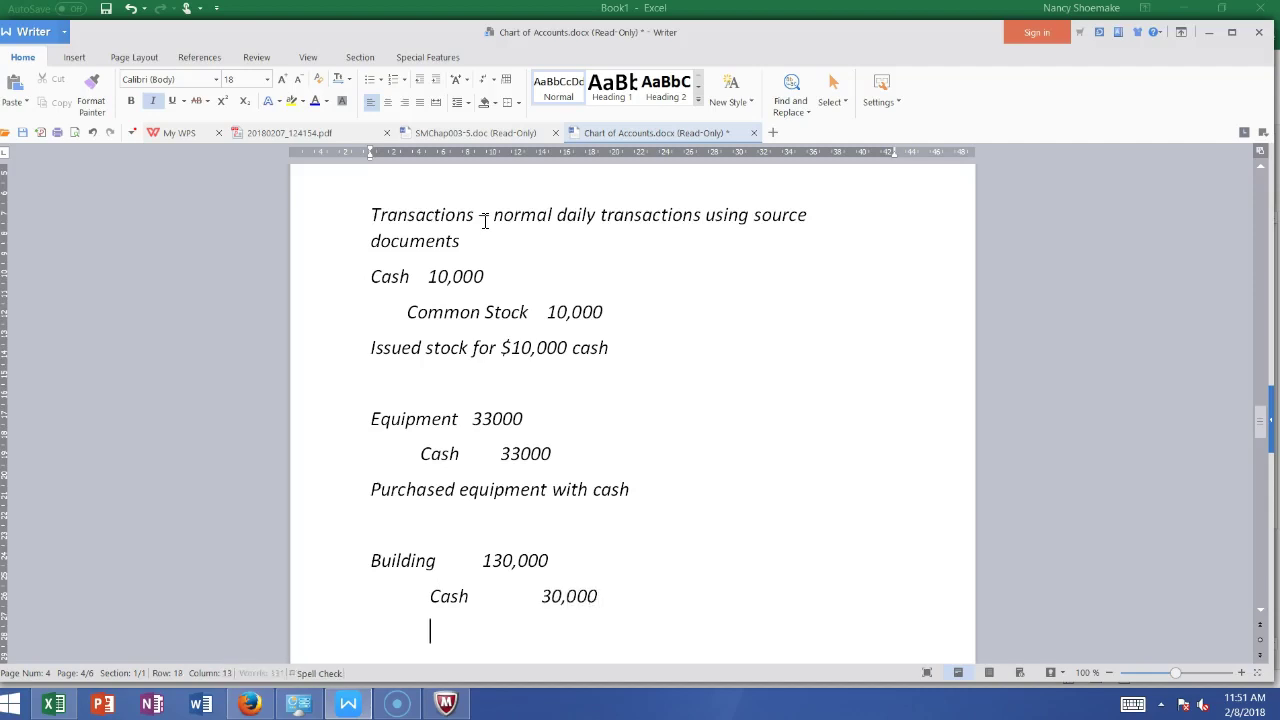
type("Notes Payable")
key("BackSpace")
key("BackSpace")
key("BackSpace")
key("BackSpace")
key("BackSpace")
key("BackSpace")
key("BackSpace")
key("BackSpace")
key("BackSpace")
key("BackSpace")
key("BackSpace")
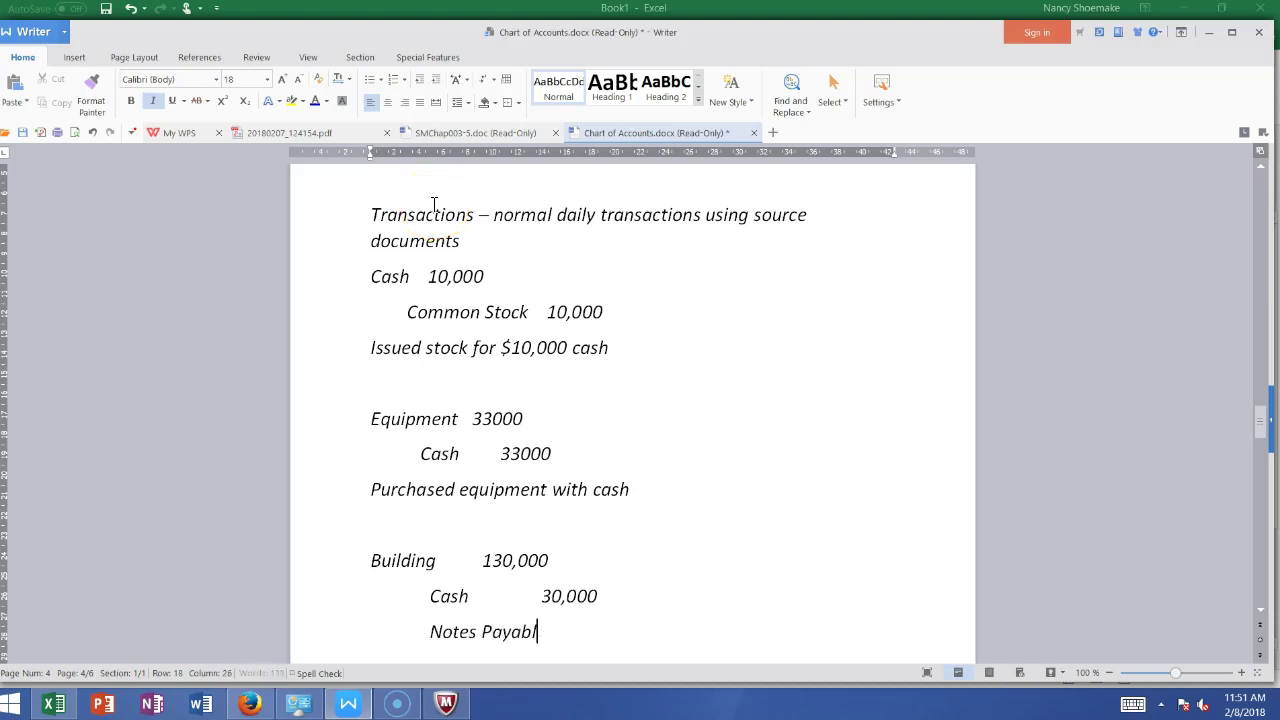
key("BackSpace")
key("BackSpace")
key("BackSpace")
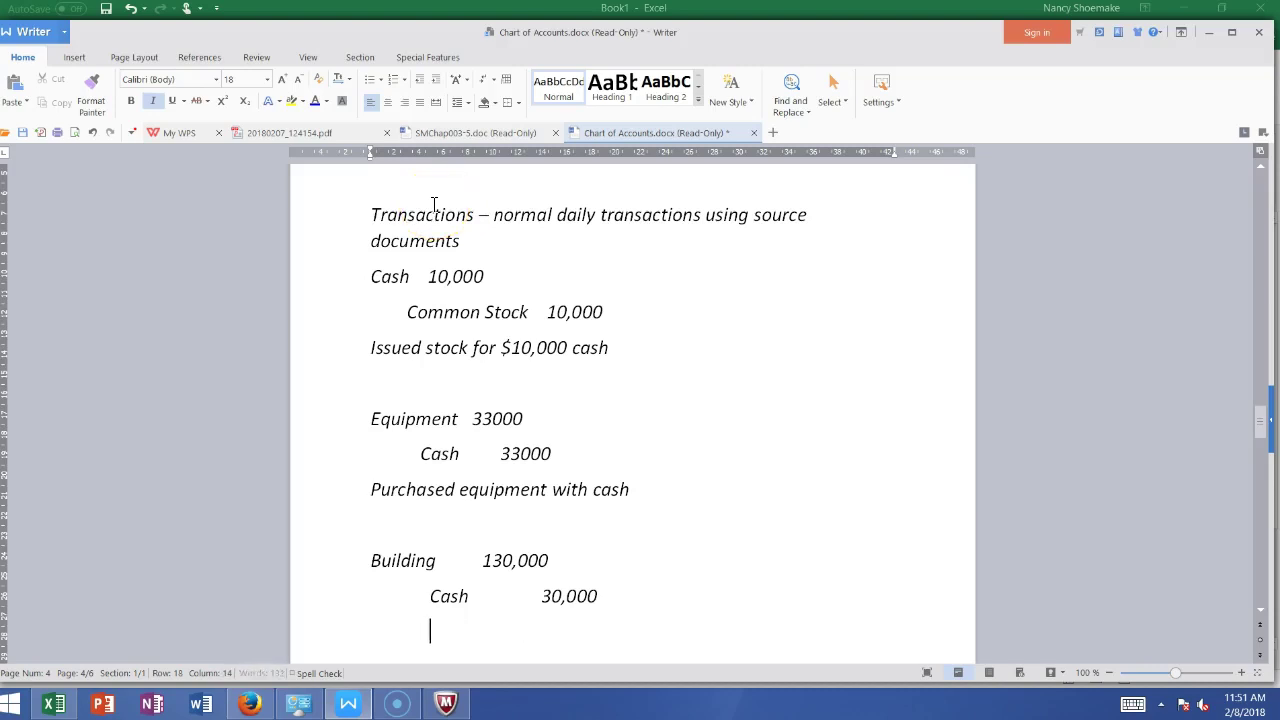
Add an indented Mortgage Payable 100,000 line to the building entry and align the Cash amount 30,000 with it
type("Mortgage ")
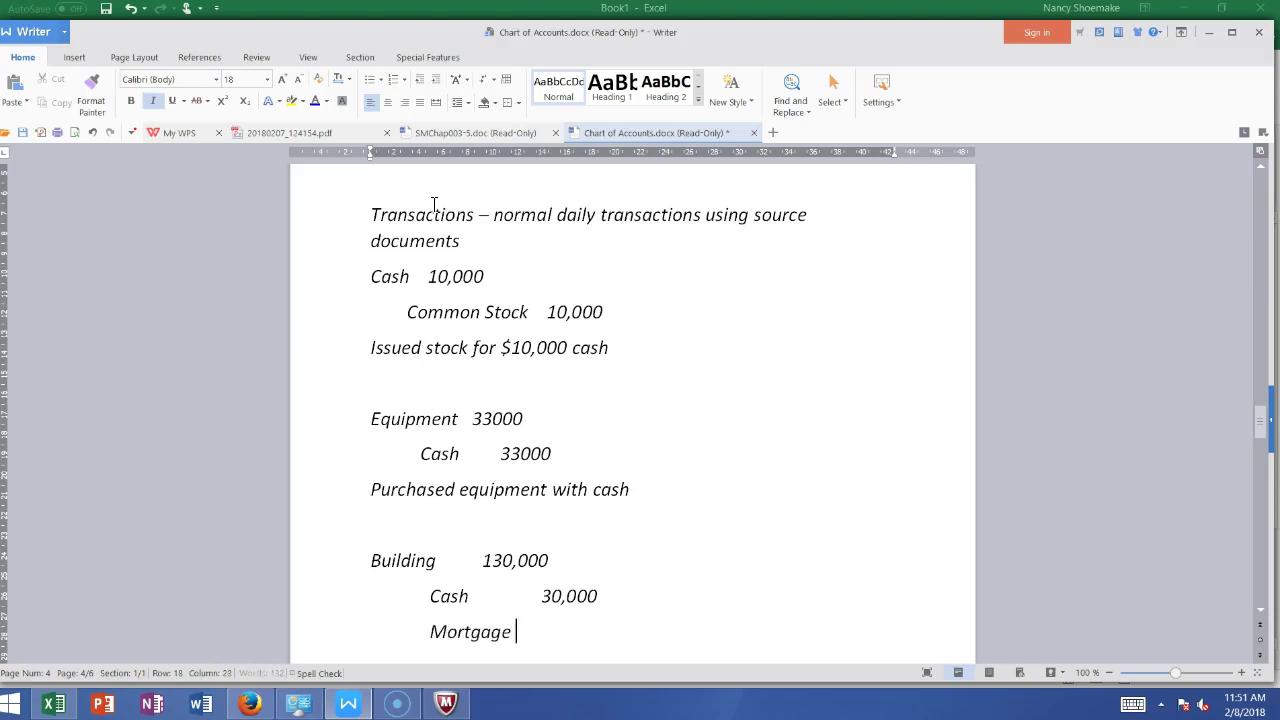
type("Payable  100,000")
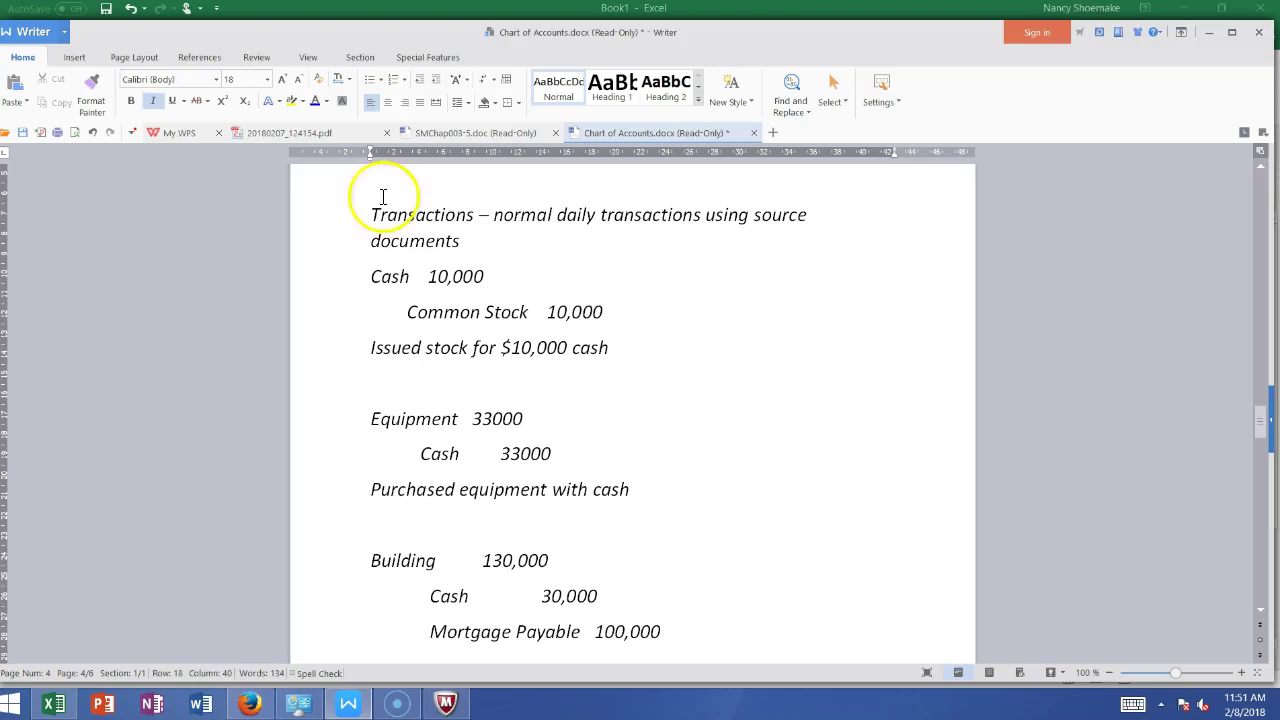
left_click(526, 590)
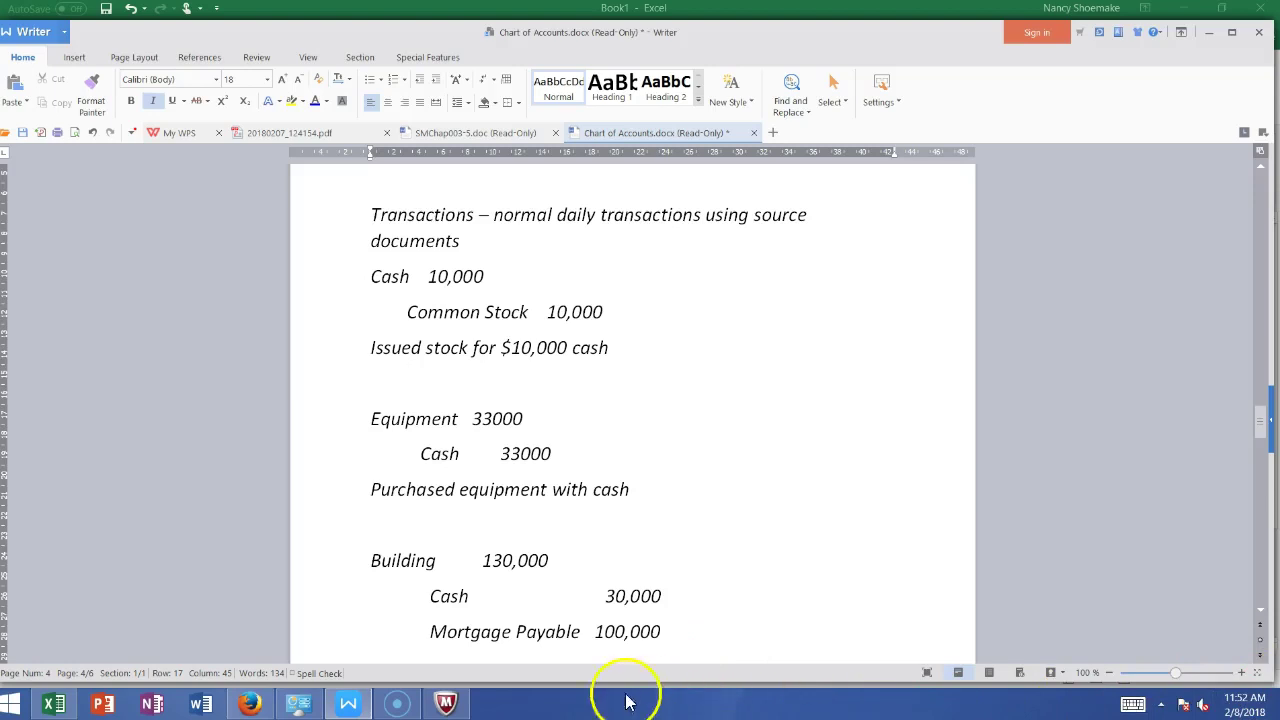
Add the description "Purchased building for $30k cash and the rest took a mortgage" under the building entry, followed by a blank line
left_click(680, 642)
key("Return")
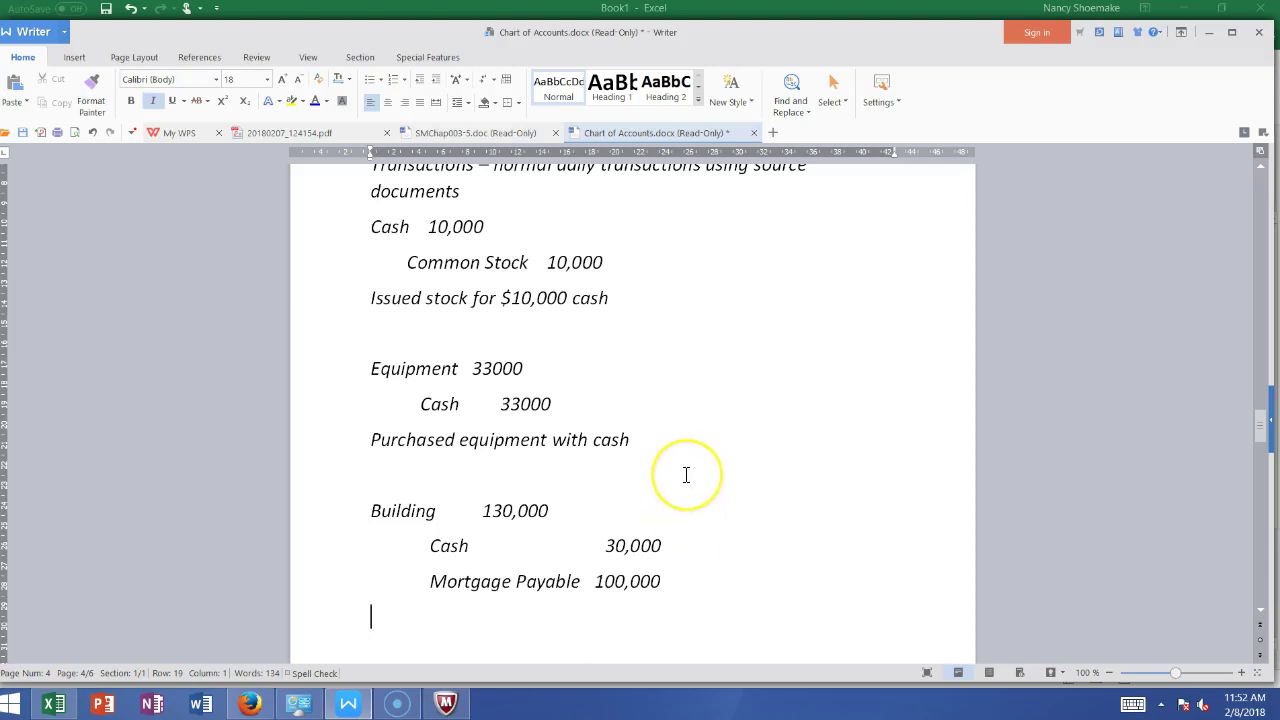
type("Purchased bu")
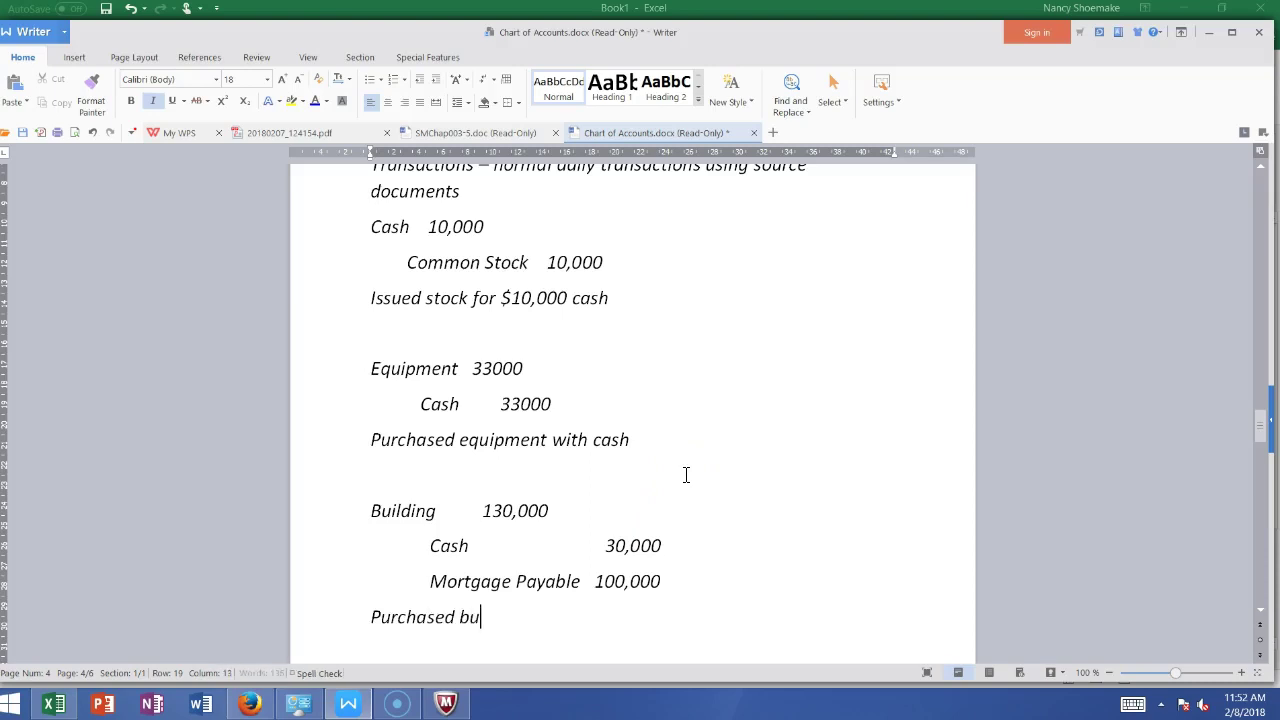
type("ilding for ")
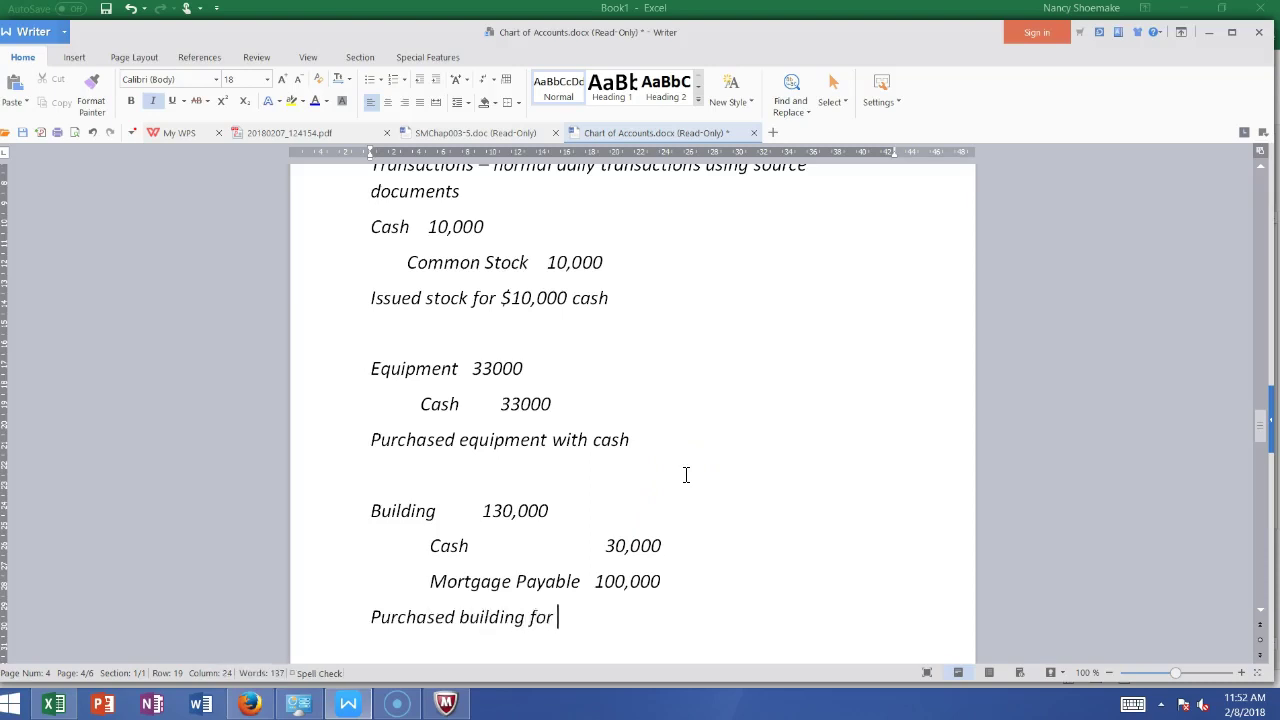
type("$30k cash and the re")
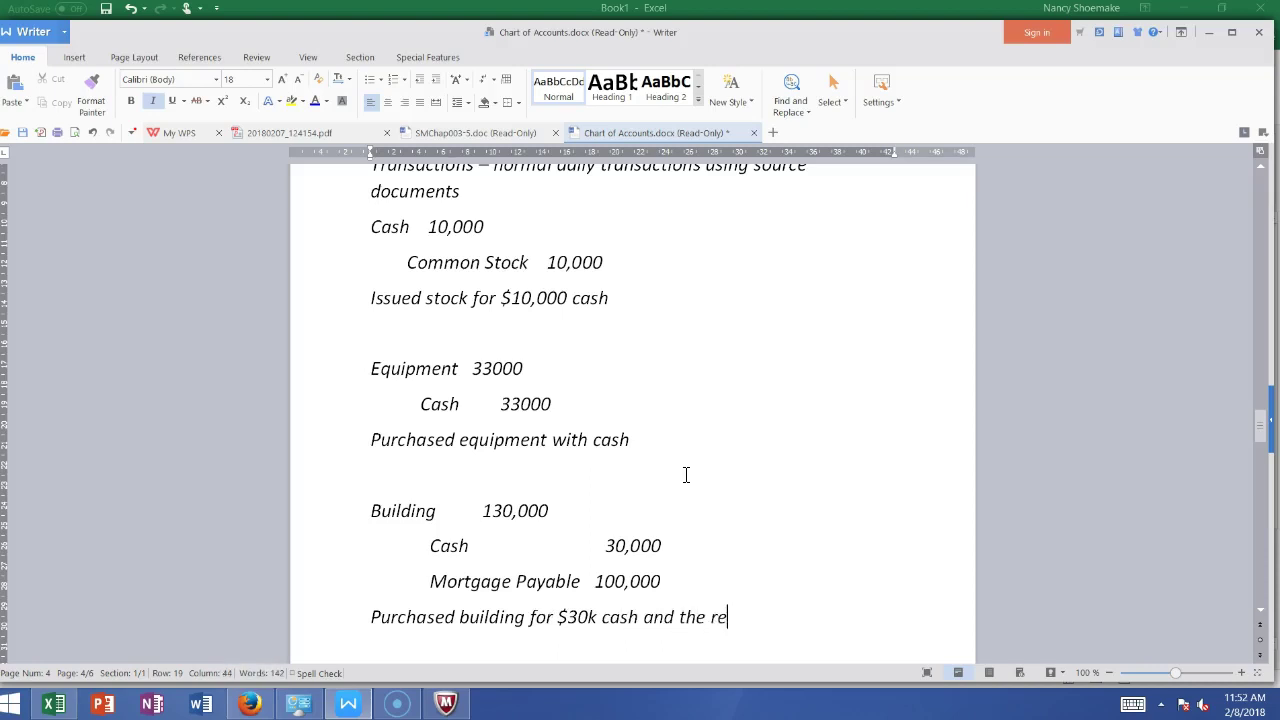
type("st took a mortgage")
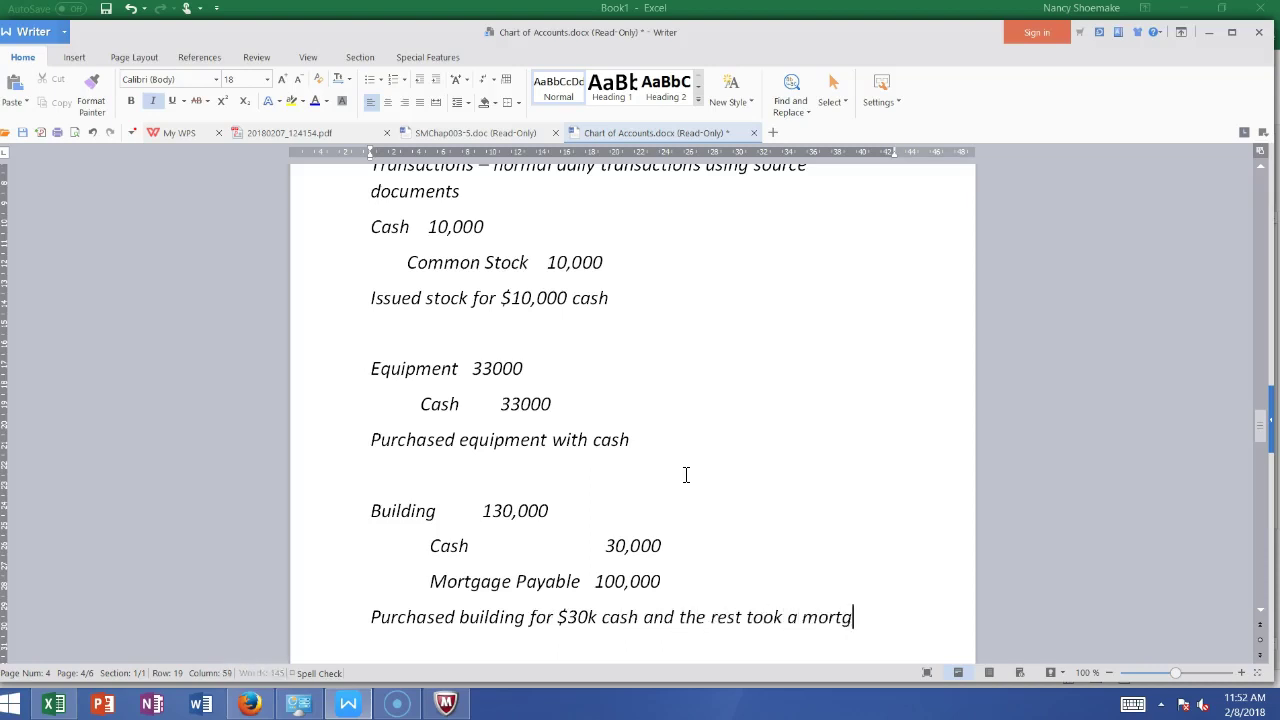
key("Return")
key("Return")
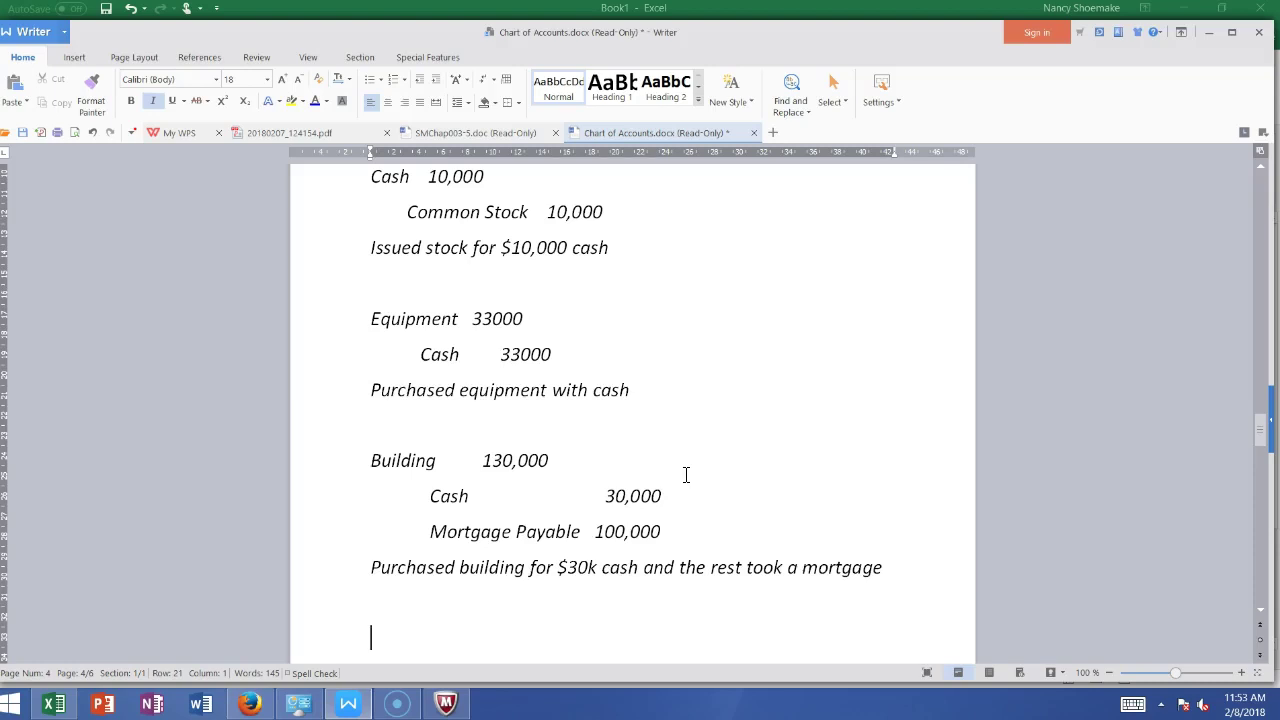
Enter the transaction description "Provided services and received cash" at the start of the next page
key("Down")
key("Down")
key("Down")
left_click(711, 471)
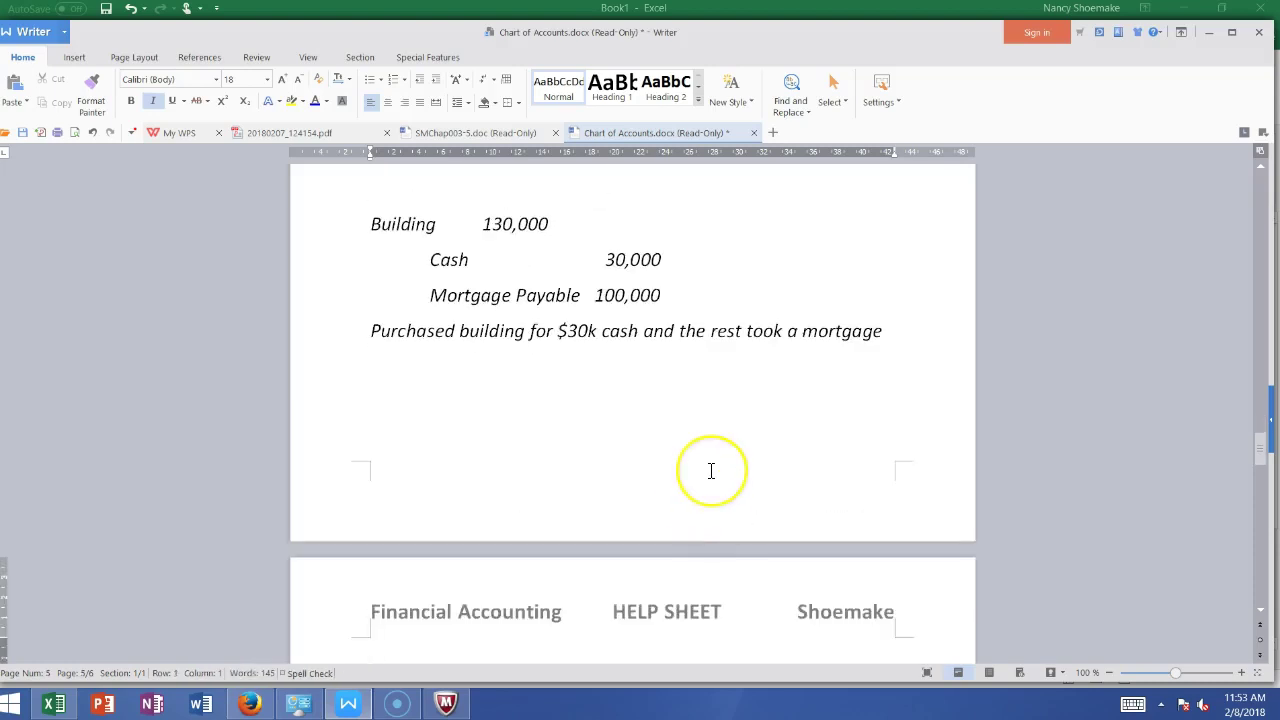
type("Provided")
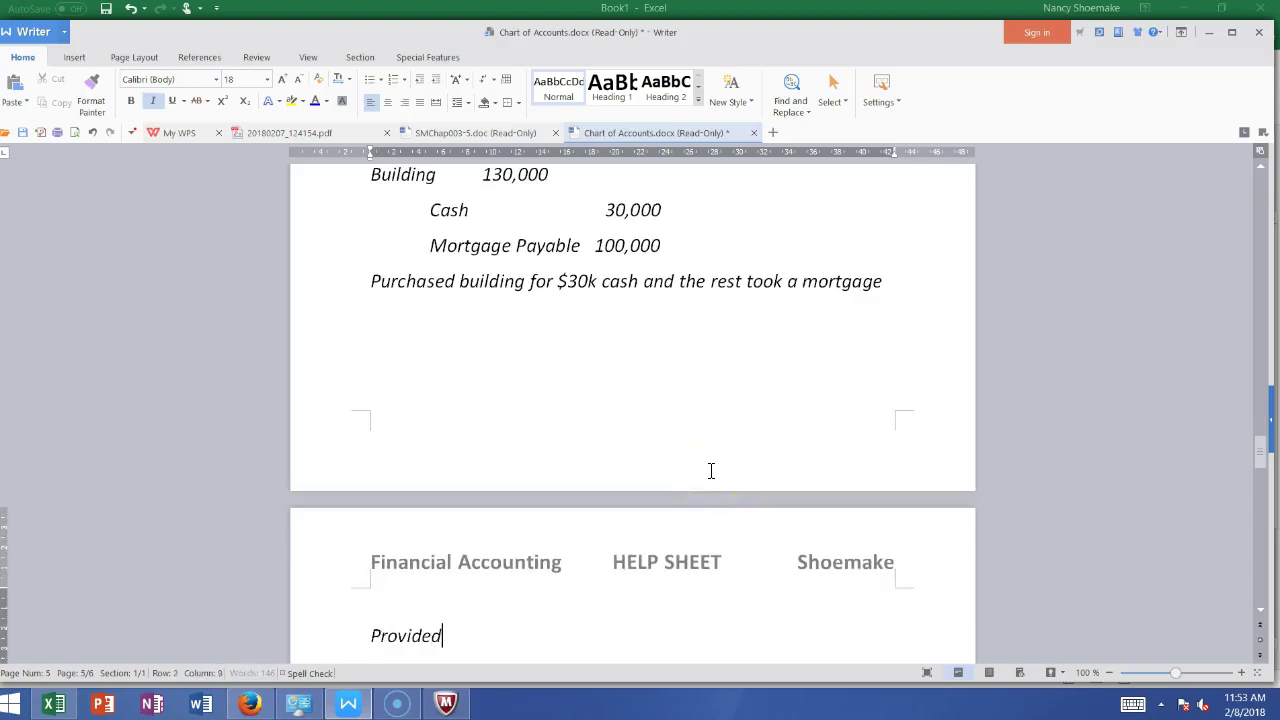
type(" services in")
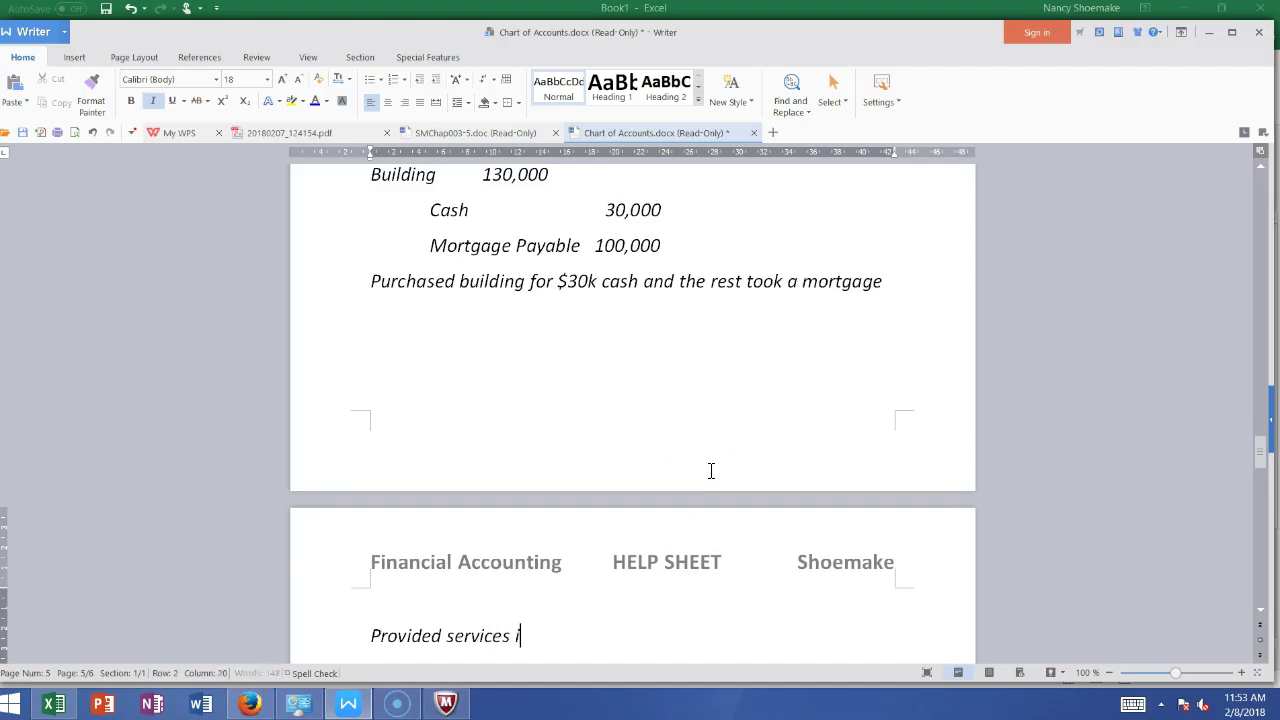
key("BackSpace")
key("BackSpace")
type("and received cash")
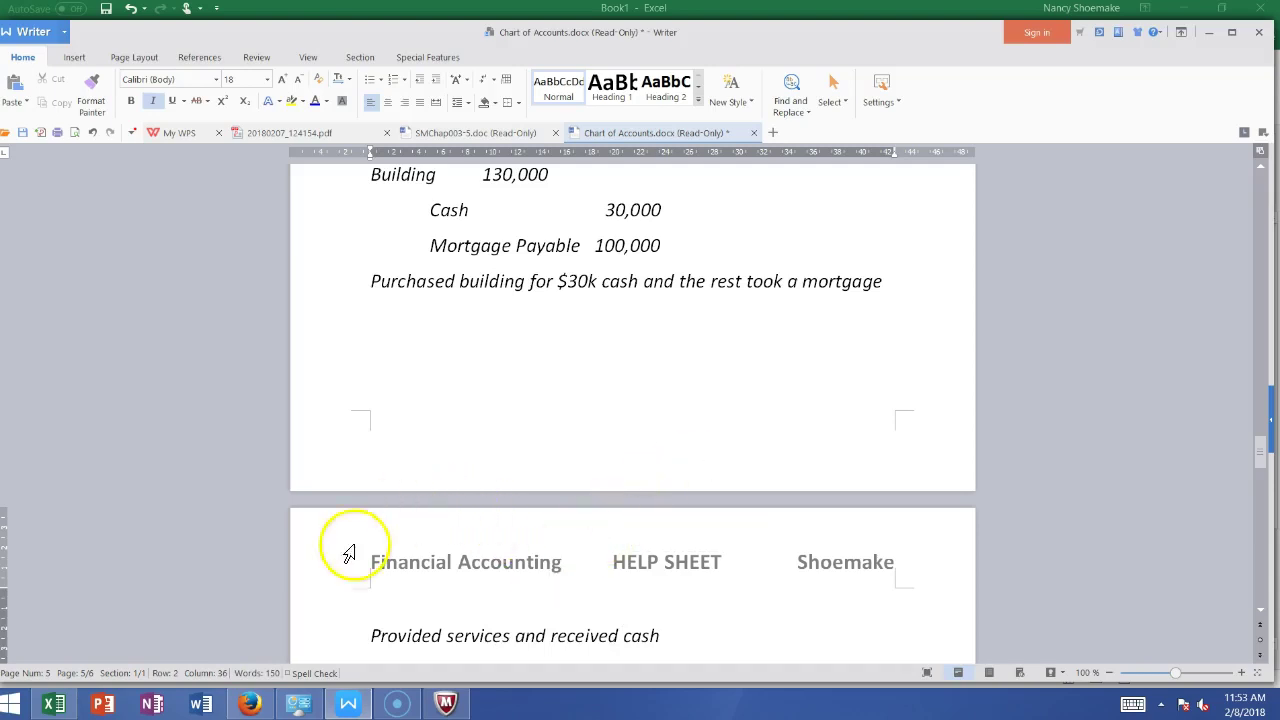
Enter the entry lines Cash 55,000 and an indented Service Revenue 55,000 above the "Provided services and received cash" description
left_click(375, 615)
key("Return")
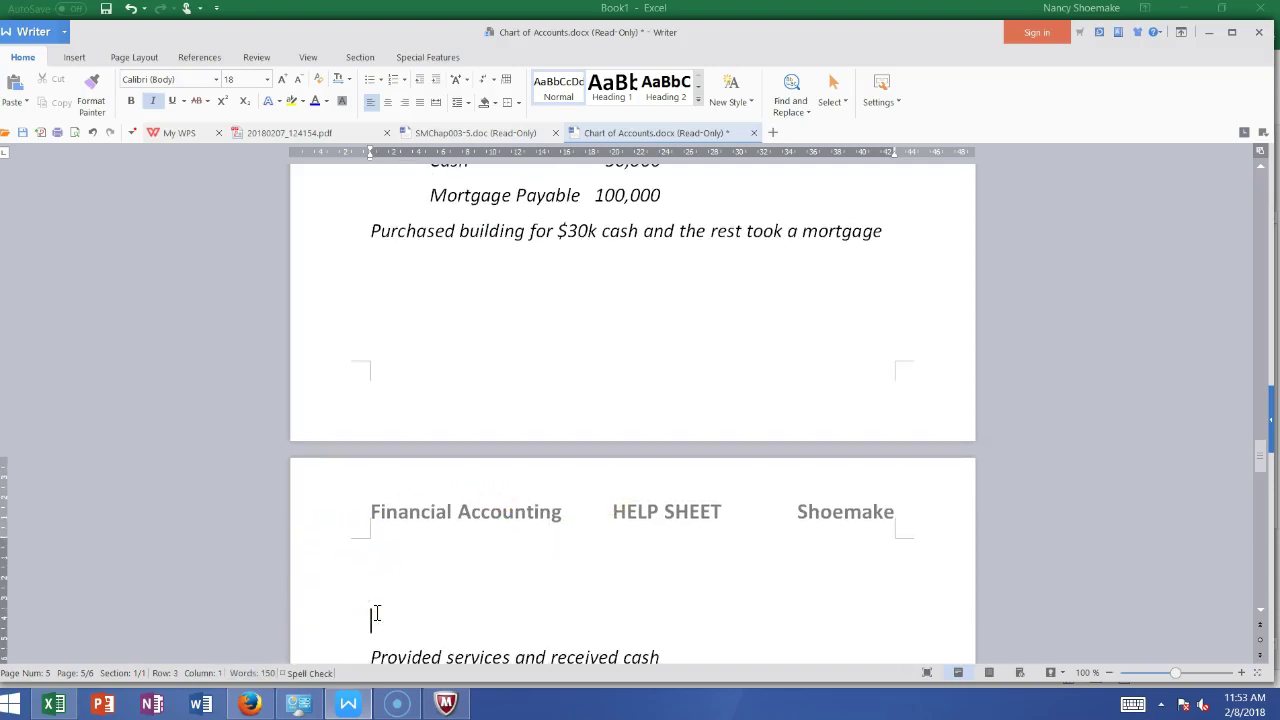
type("sh                    55,000")
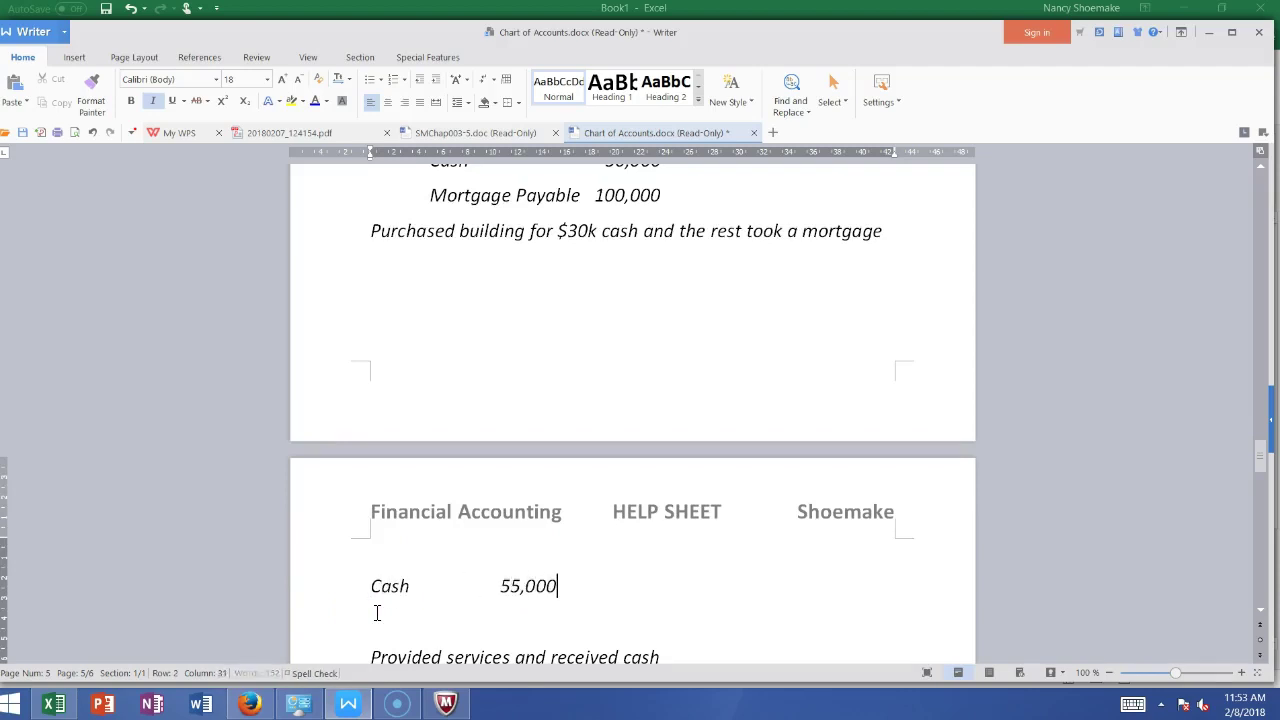
key("Return")
type("Servic")
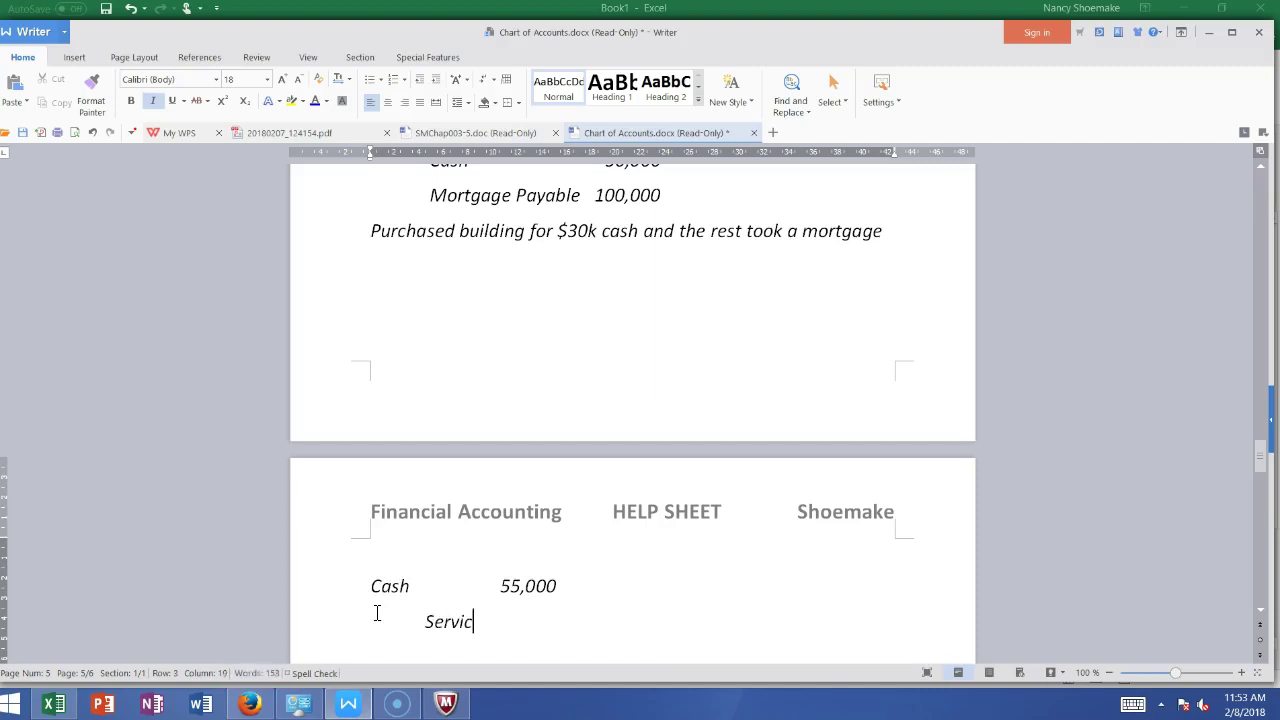
type("e Revenue     55,000")
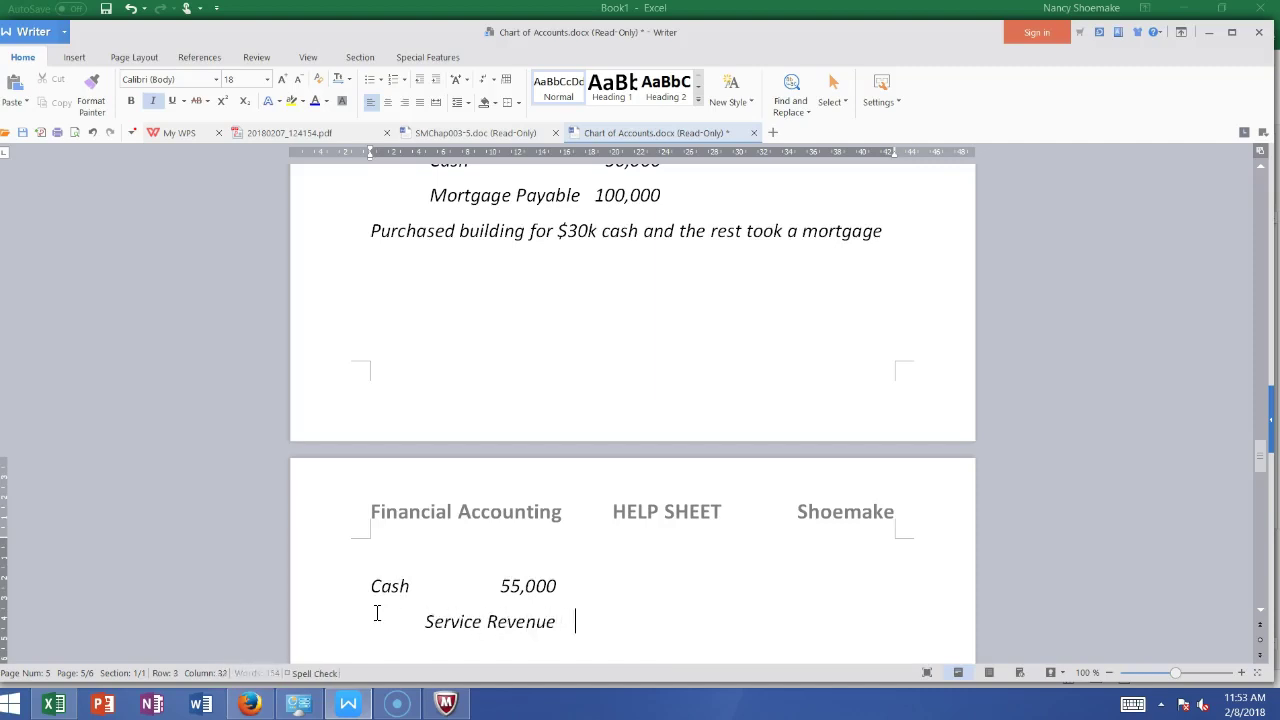
left_click(366, 634)
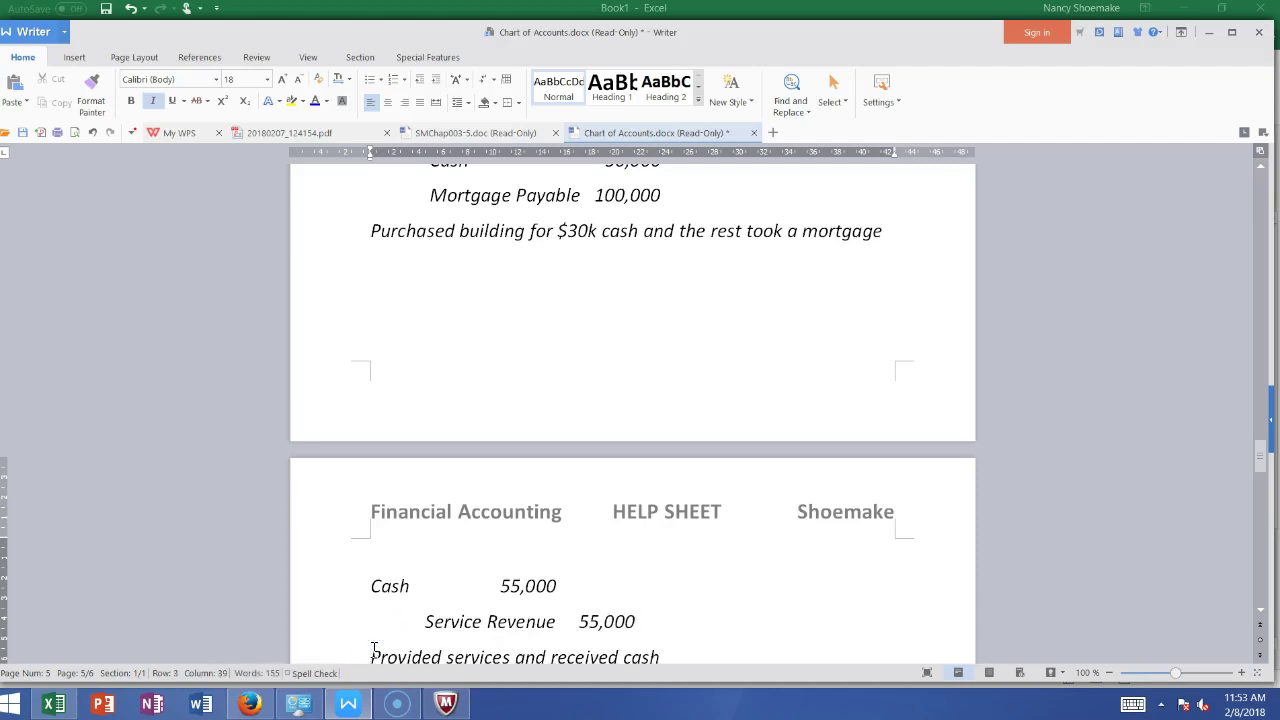
key("Down")
key("Down")
key("Down")
key("Down")
key("Down")
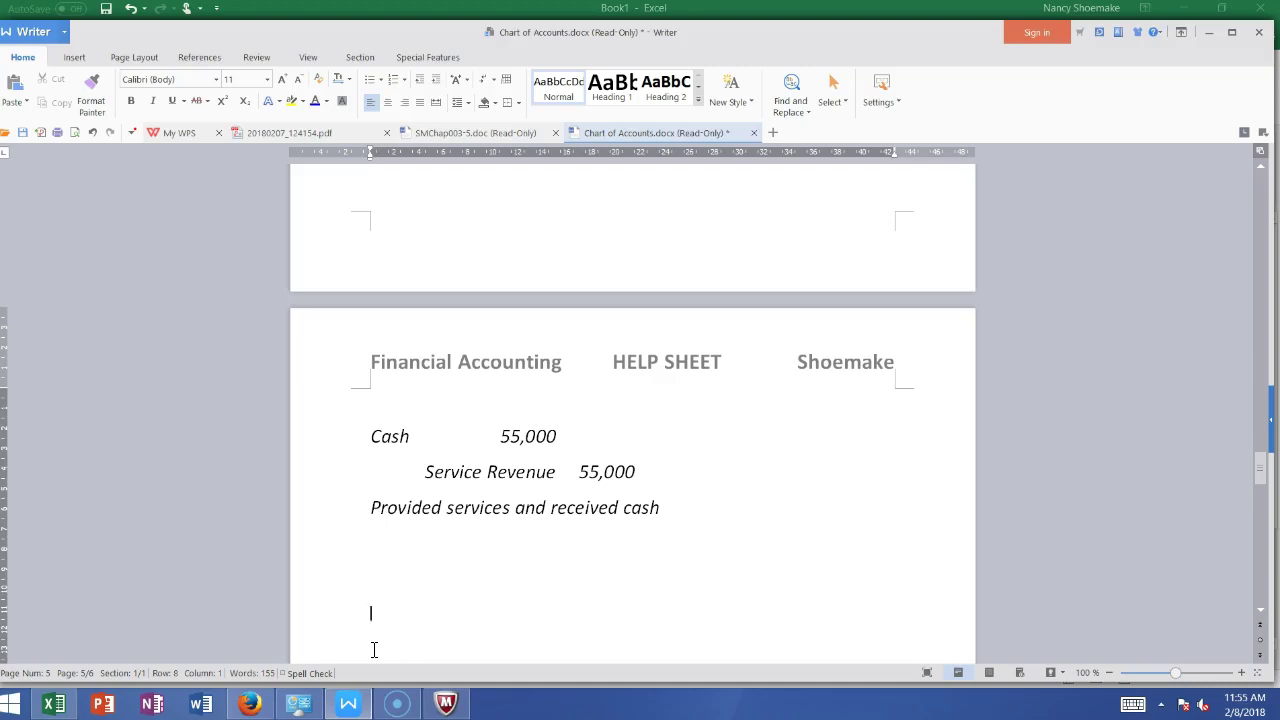
left_click(365, 652)
type("Ac")
key("BackSpace")
key("BackSpace")
type("Ac")
key("BackSpace")
key("BackSpace")
key("BackSpace")
Below the cash services entry, start another entry with Accounts Receivable 42,000 and an indented Service Revenue 42,000
key("Return")
type("Accounts REce")
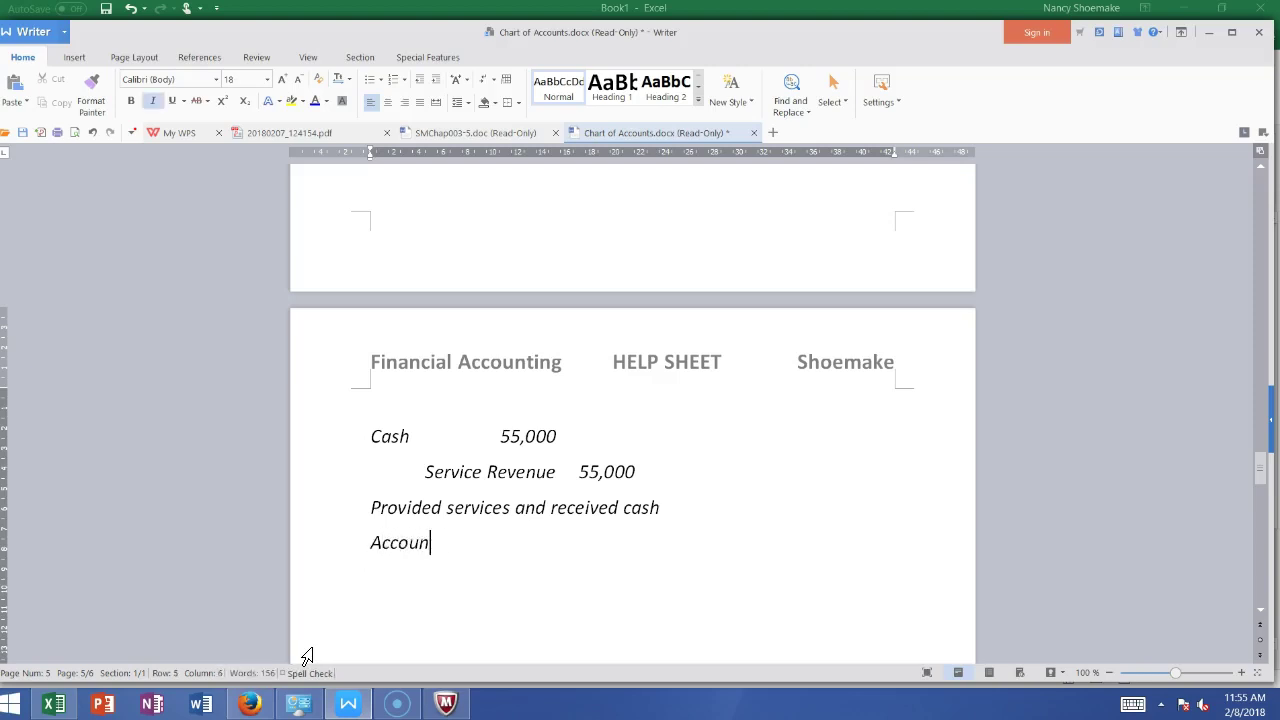
key("BackSpace")
key("BackSpace")
key("BackSpace")
type("eceivable            42,000")
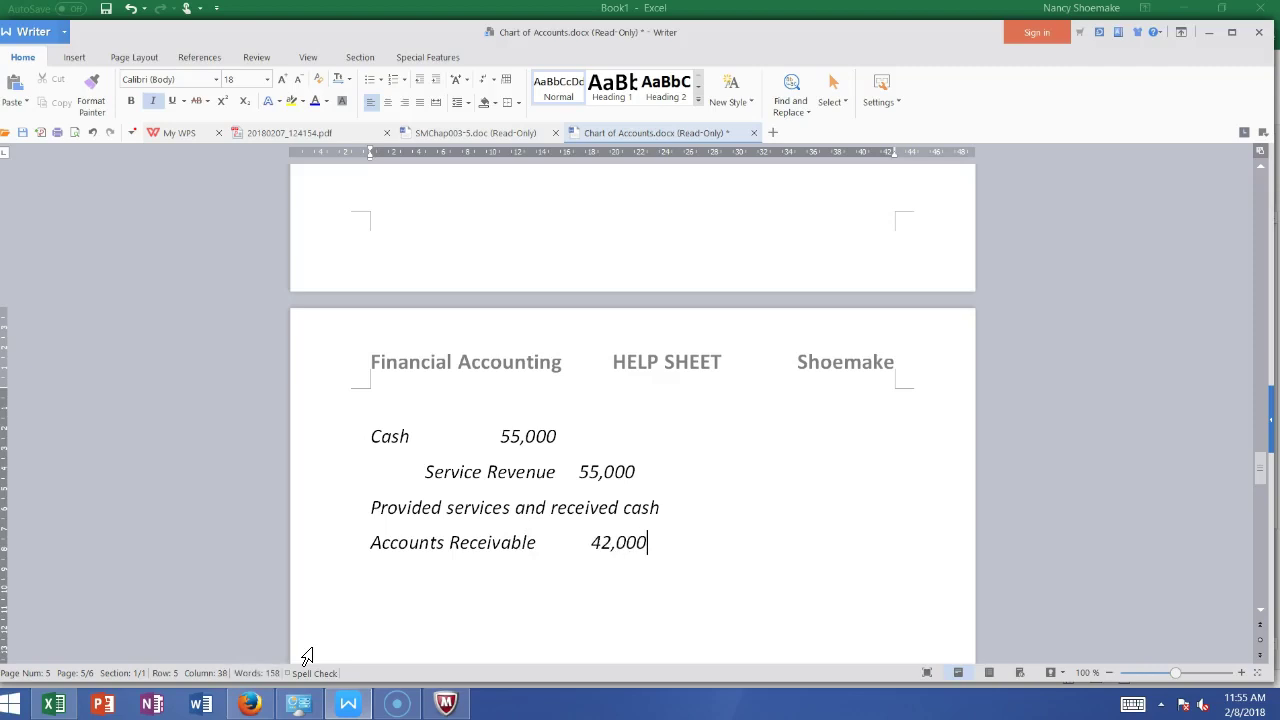
key("Return")
type("Service Re")
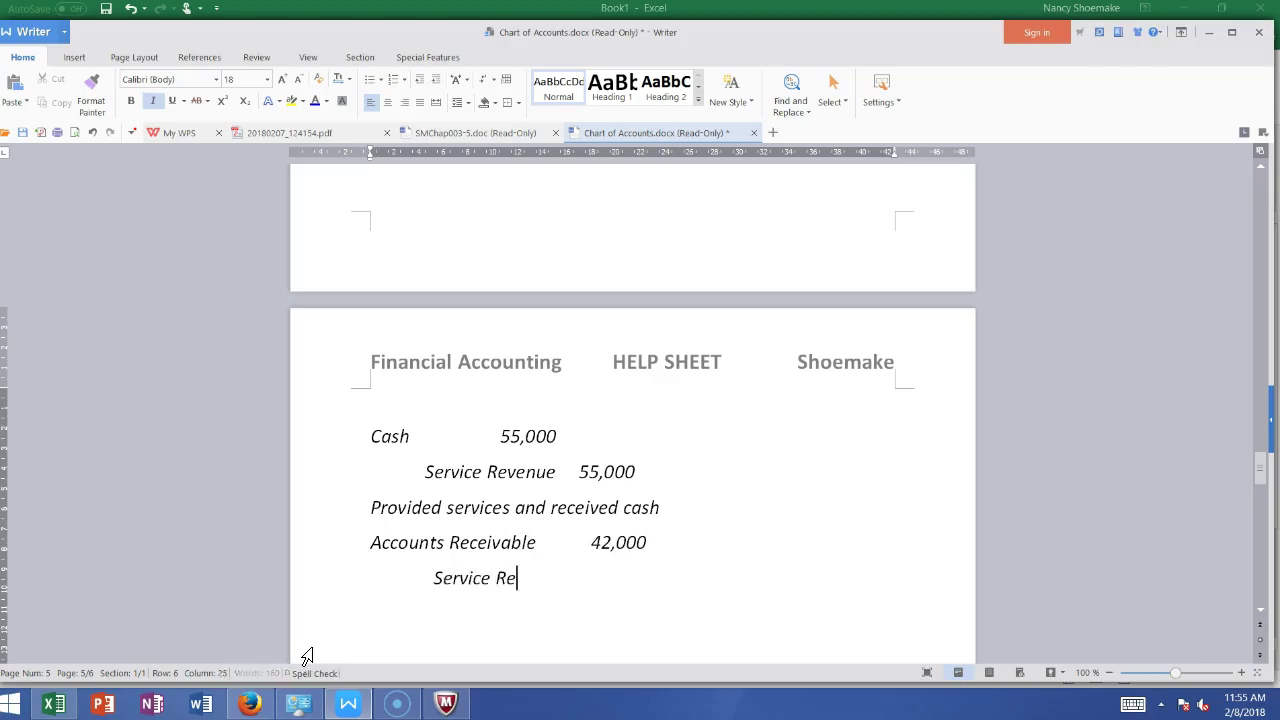
type("venue             42,000")
left_click(255, 648)
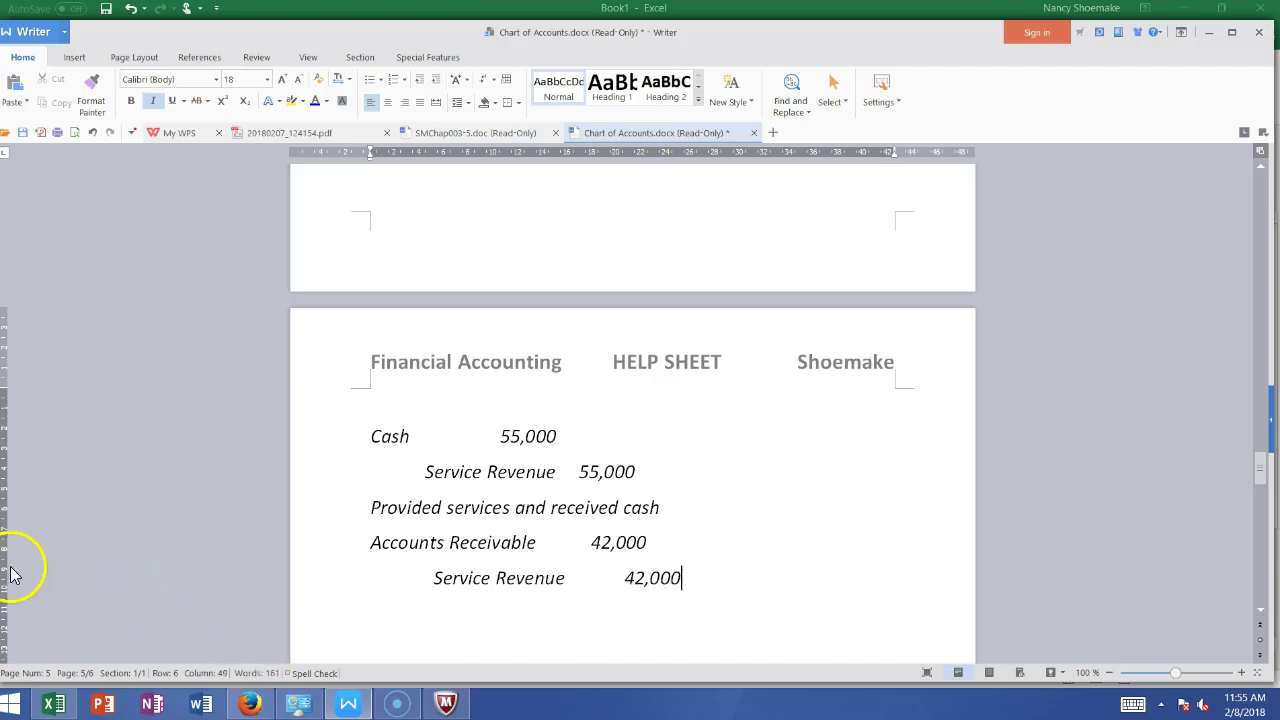
Insert two blank lines above the Accounts Receivable line to separate it from the previous entry
left_click(370, 541)
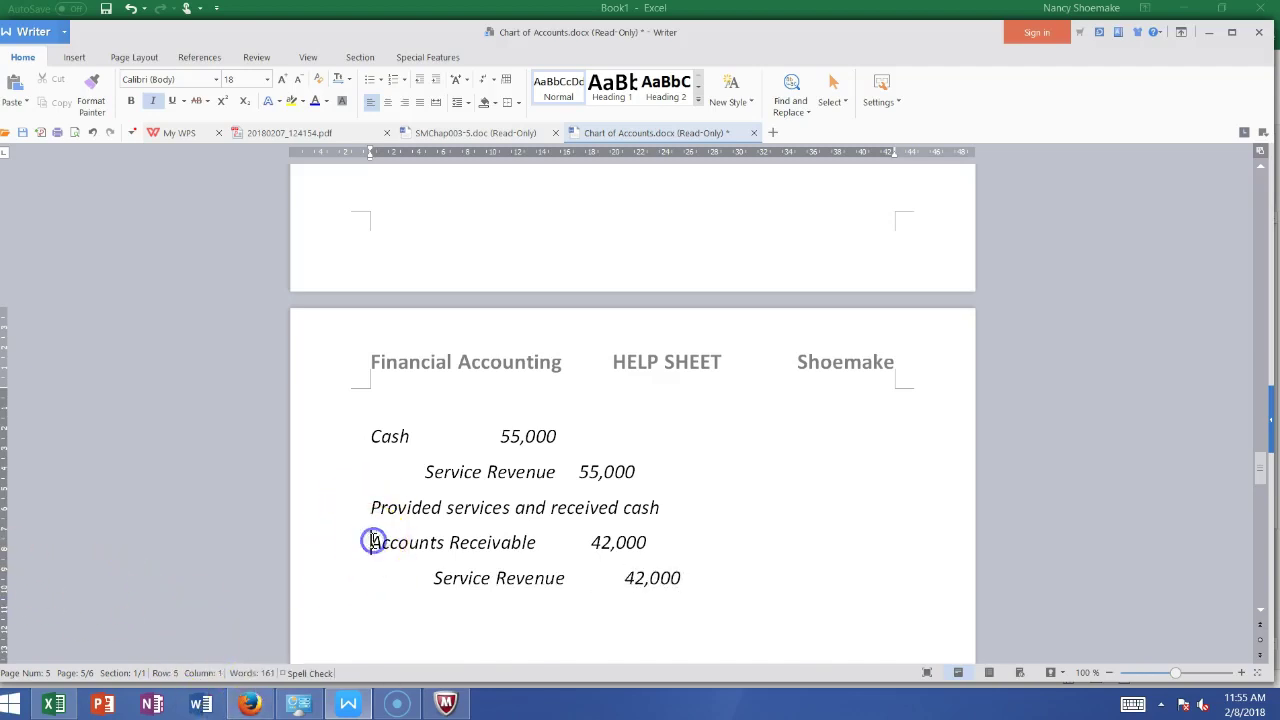
key("Return")
key("Return")
Add the description "Provide services on account" under the Accounts Receivable entry, followed by a blank line
left_click(682, 645)
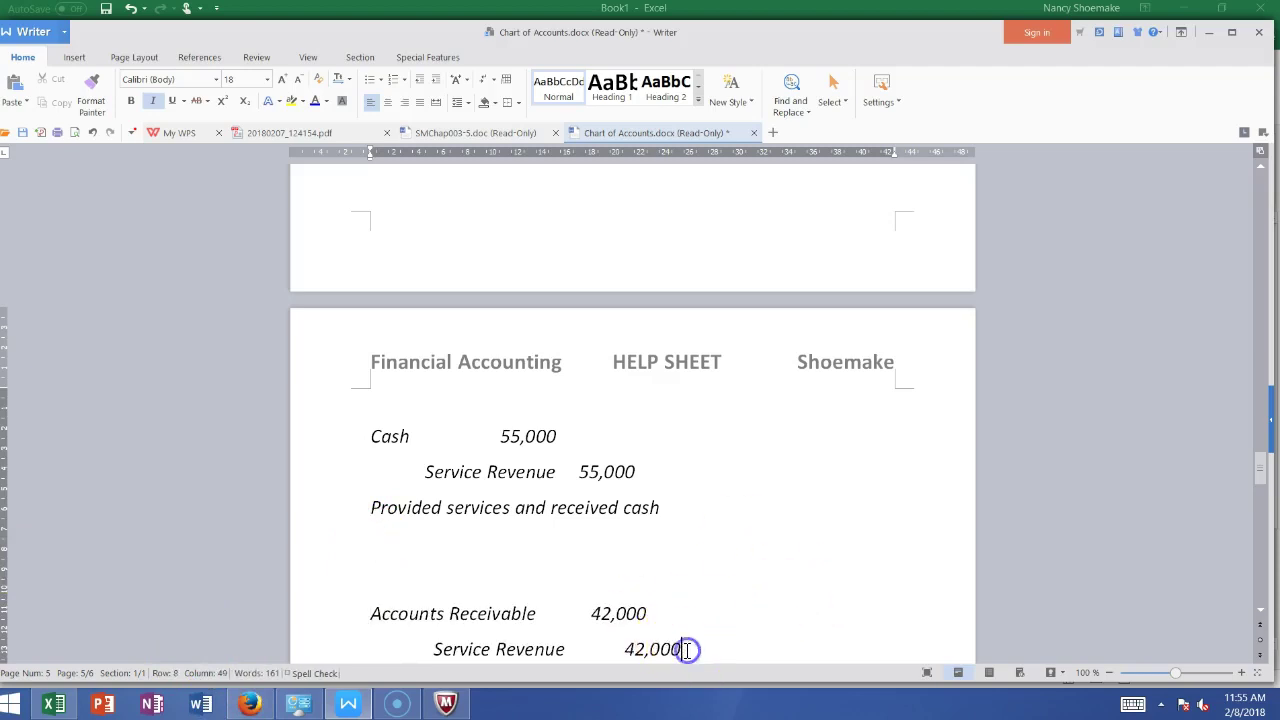
key("Return")
type("Provide ")
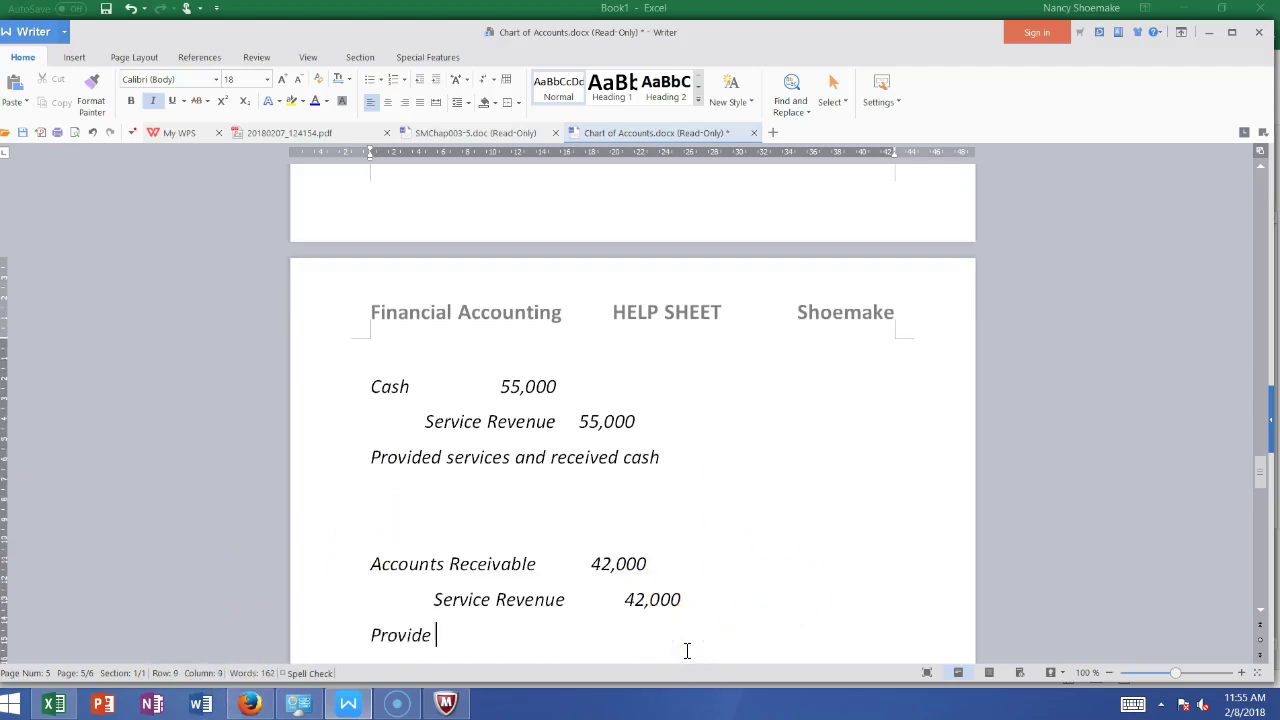
type("services on account")
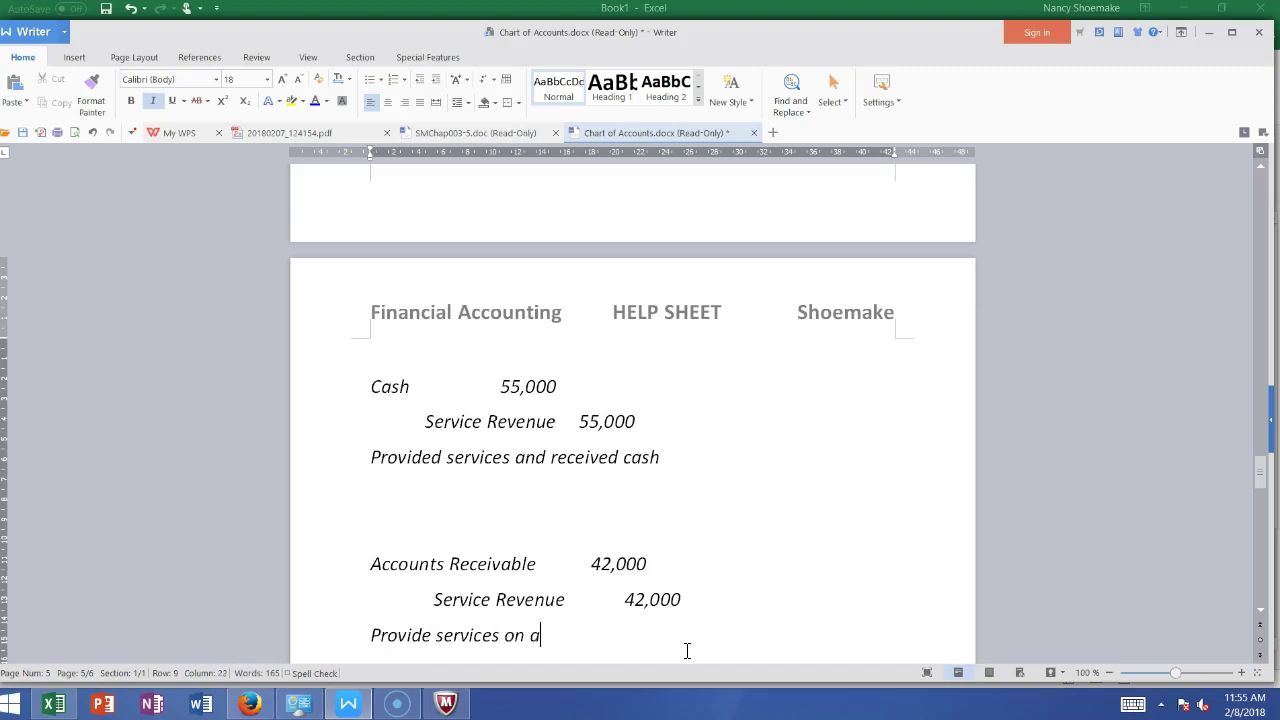
key("Return")
key("Return")
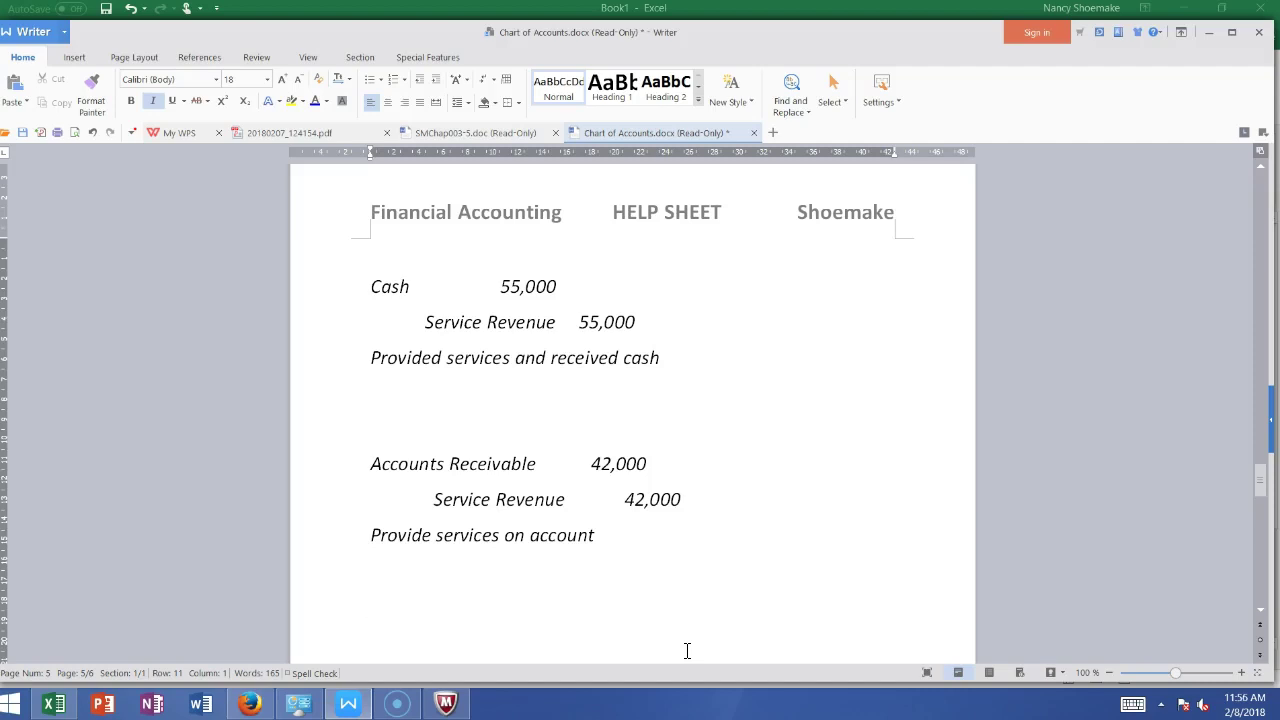
Enter the transaction description "Paid salaries for the two weeks" below the blank line
left_click(624, 657)
type("Paid salaries fo")
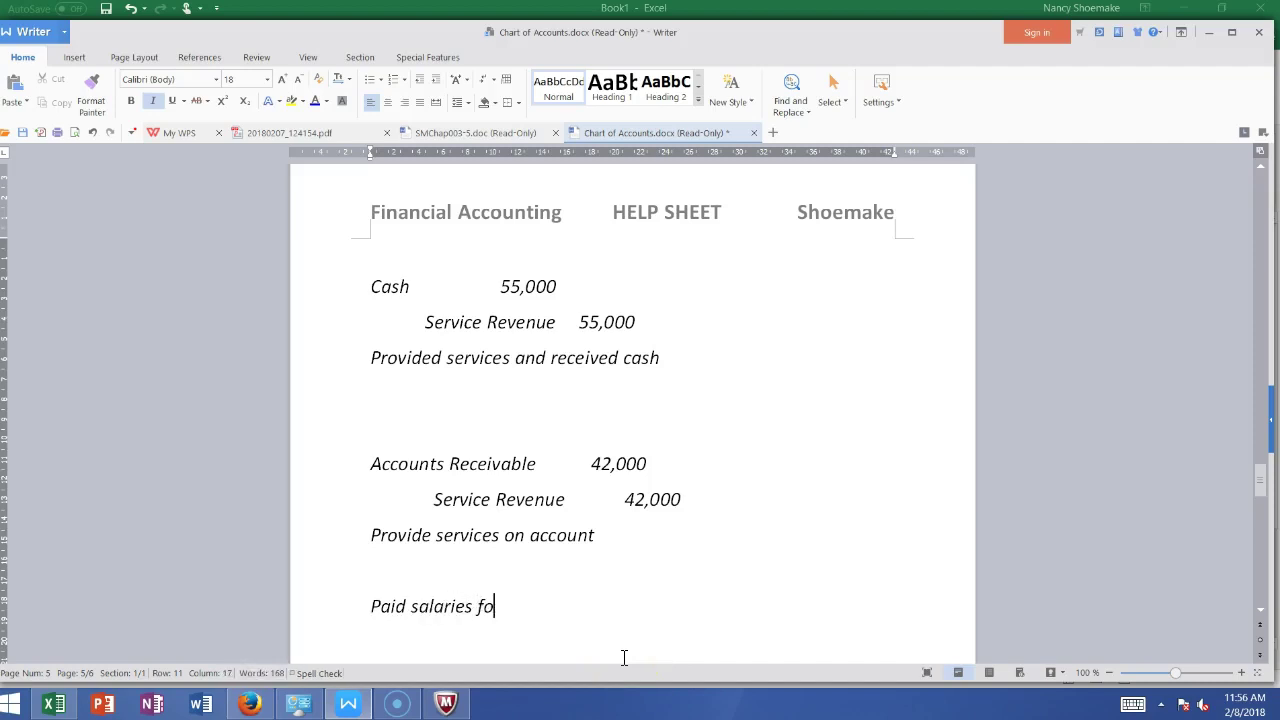
type("r the two weeks")
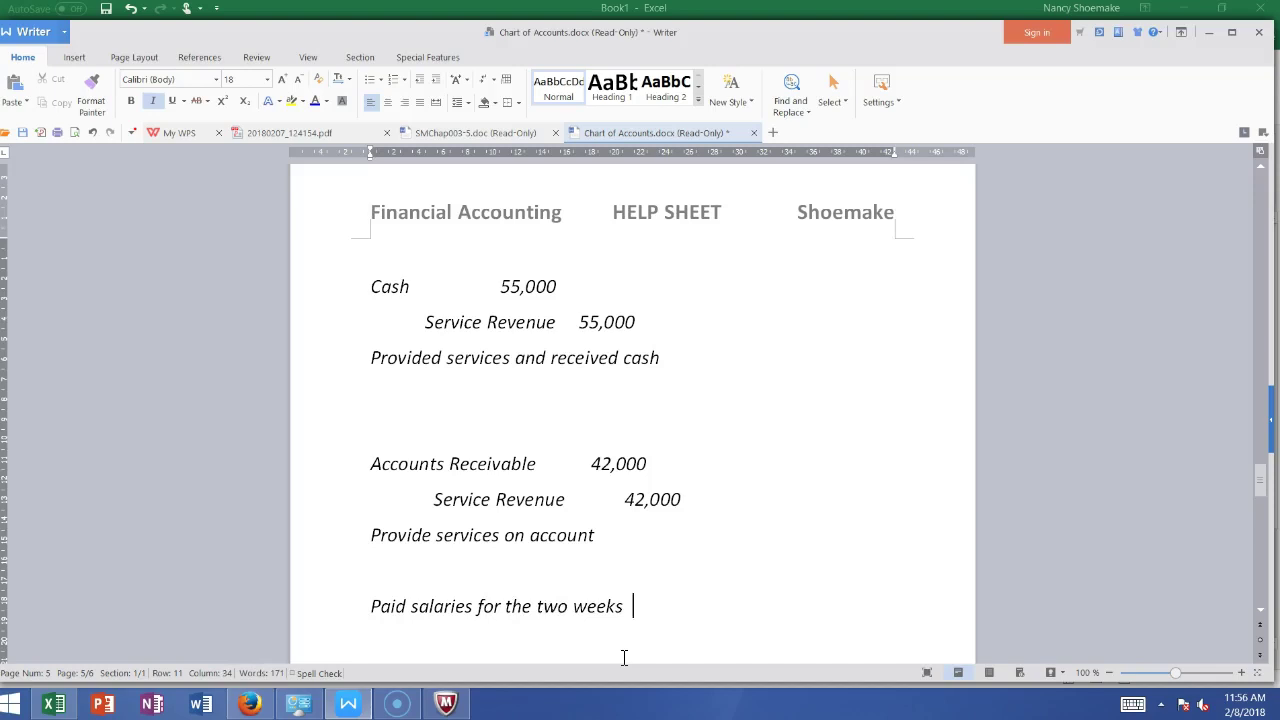
Enter Salaries Expense 12,000 and an indented Cash 12,000 above the salaries description, keeping a blank line before them
left_click(400, 585)
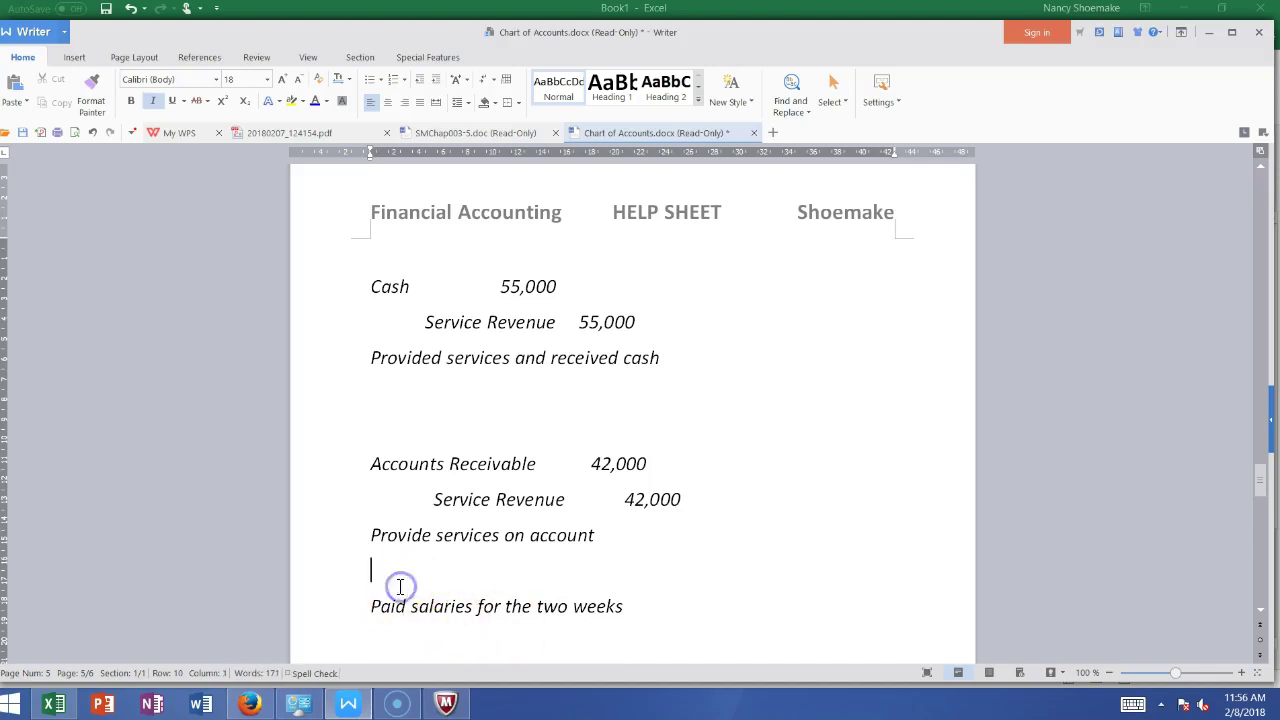
key("Return")
type("Salari")
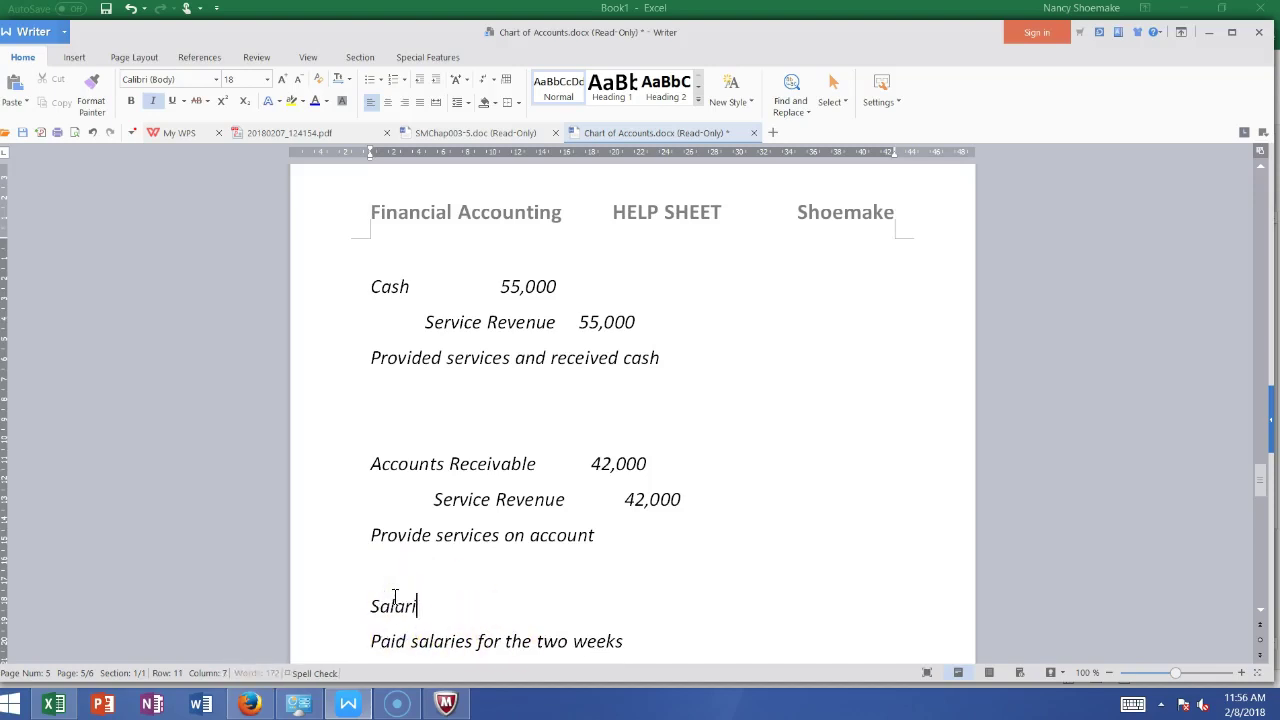
type("es Expense          ")
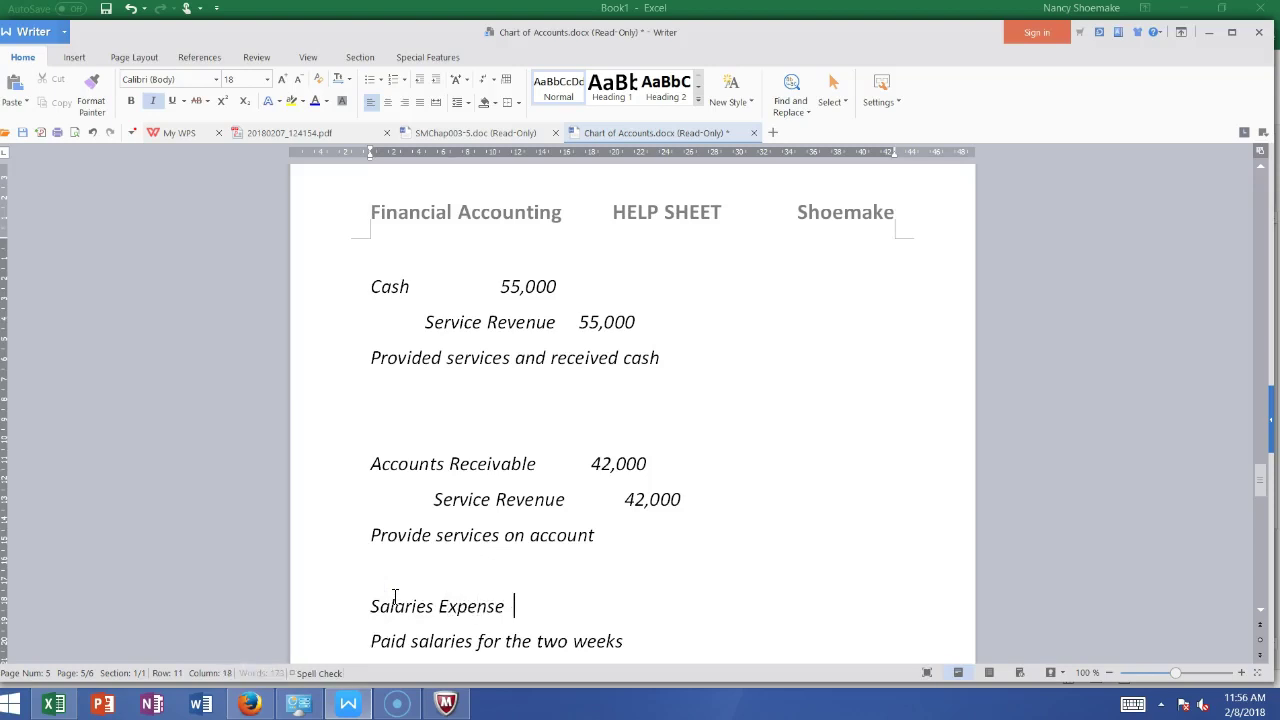
type("12,0000")
key("Return")
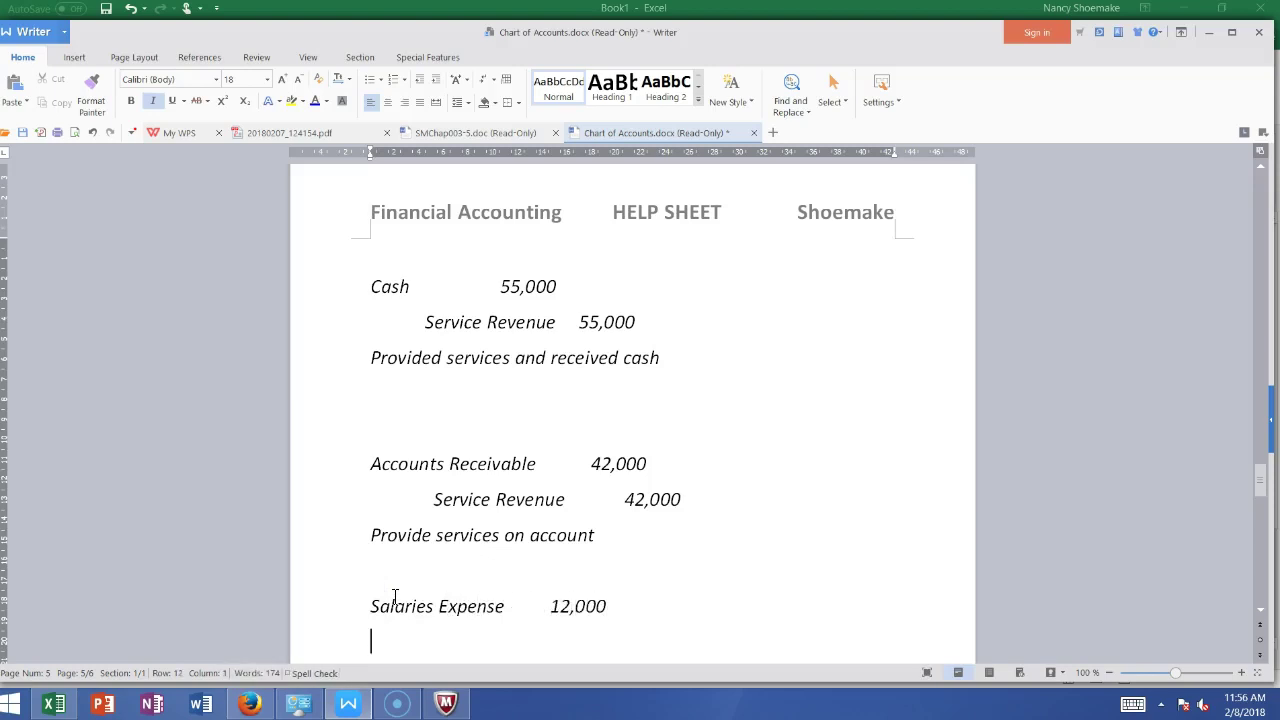
type("Cash                      ")
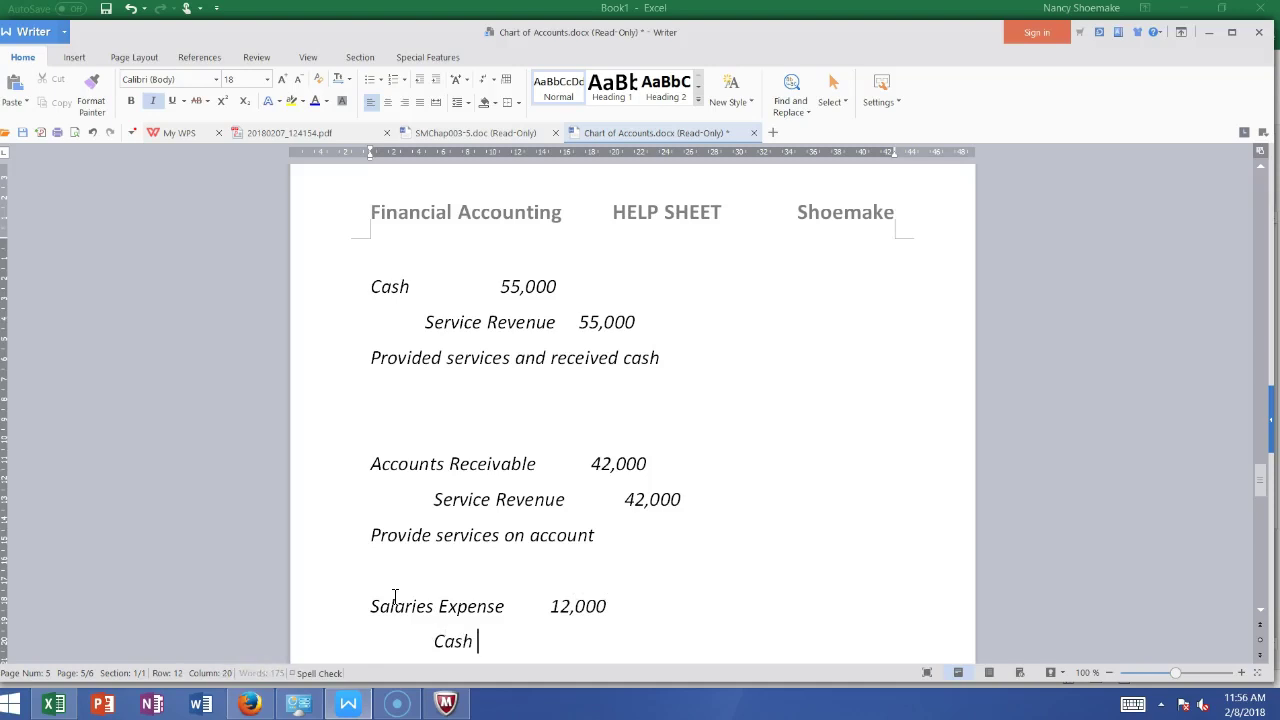
type("12,000")
Delete one of the two blank lines above the Accounts Receivable entry
key("Down")
key("Down")
key("Down")
key("Down")
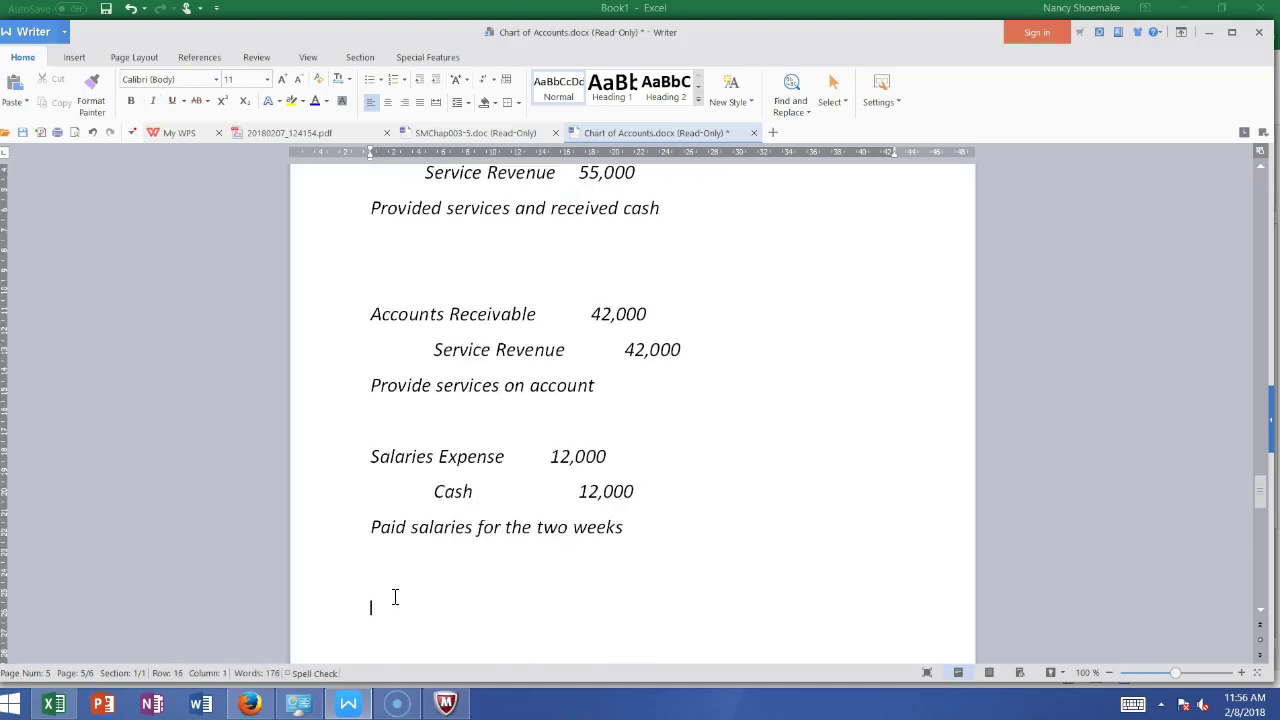
left_click(408, 266)
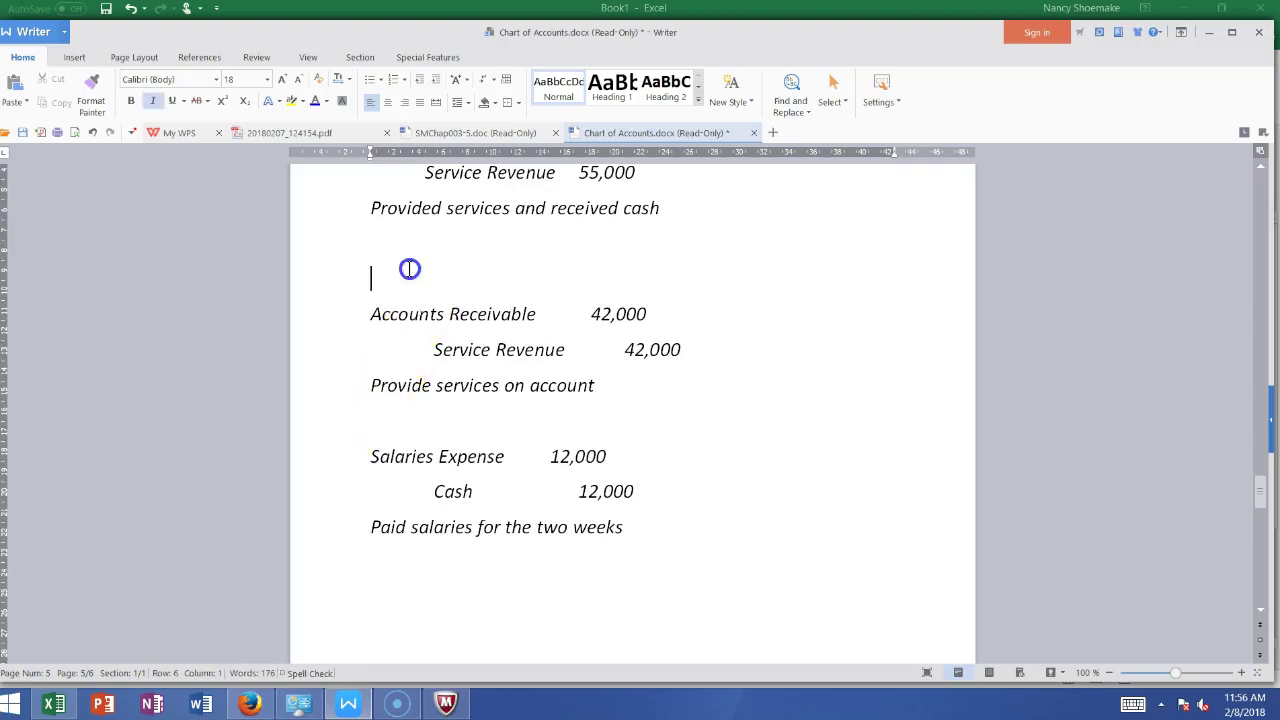
key("BackSpace")
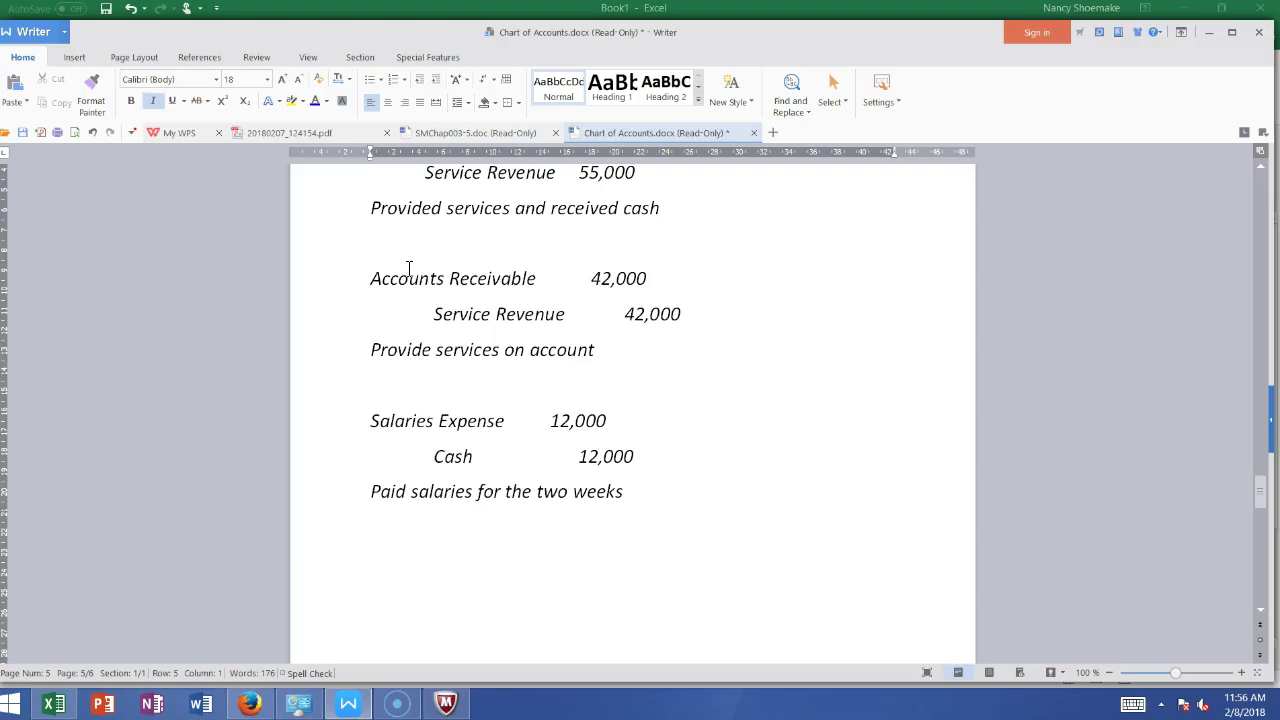
Leave a blank line after the salaries entry and enter the description "Paid dividends to shareholders"
left_click(383, 537)
key("BackSpace")
key("BackSpace")
key("Return")
key("Return")
type("P")
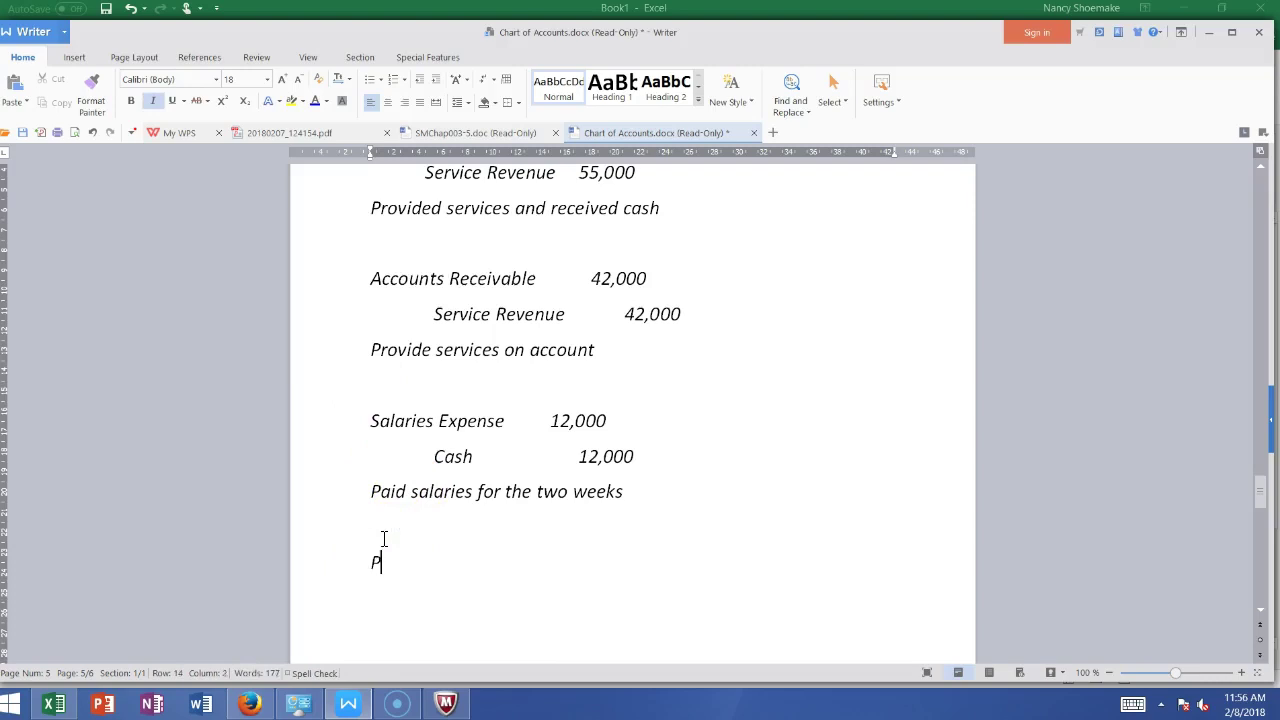
type("aid dividends to")
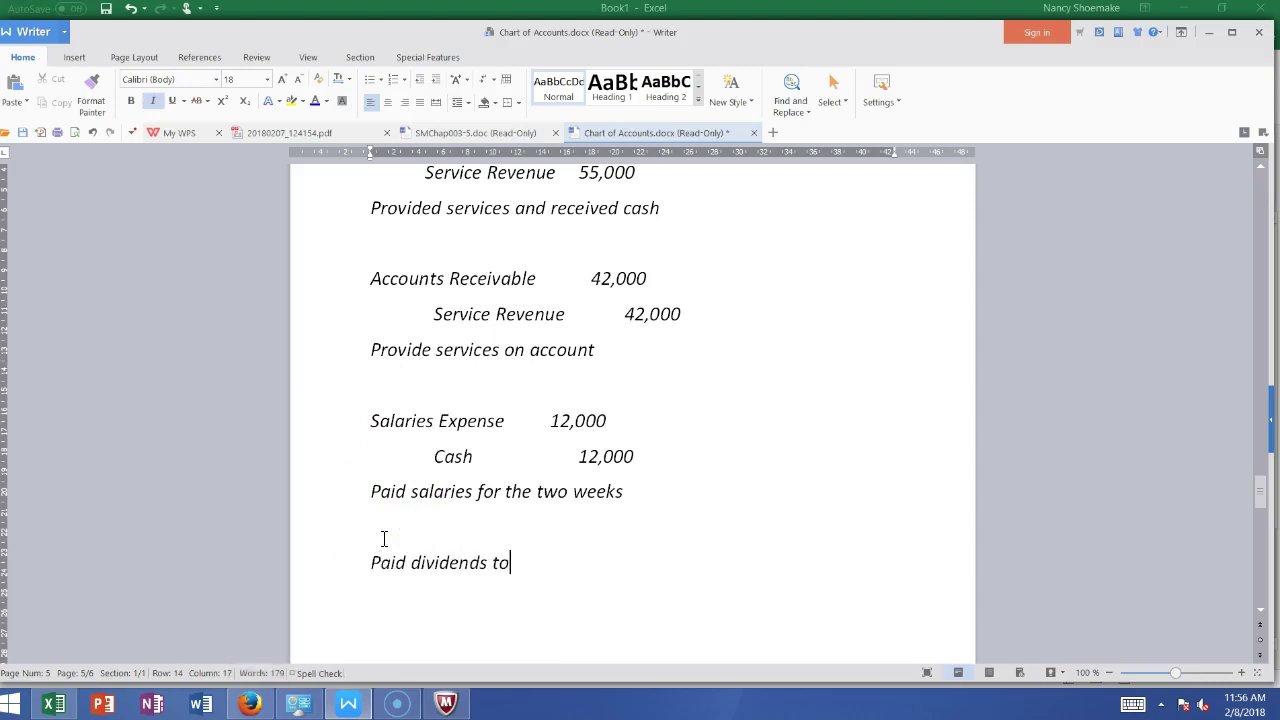
type(" shareholders")
Enter Dividends 5,000 and an indented Cash 5,000 above the dividends description
left_click(383, 539)
left_click(329, 526)
type("Dividends")
key("BackSpace")
key("BackSpace")
type("ds    5,000")
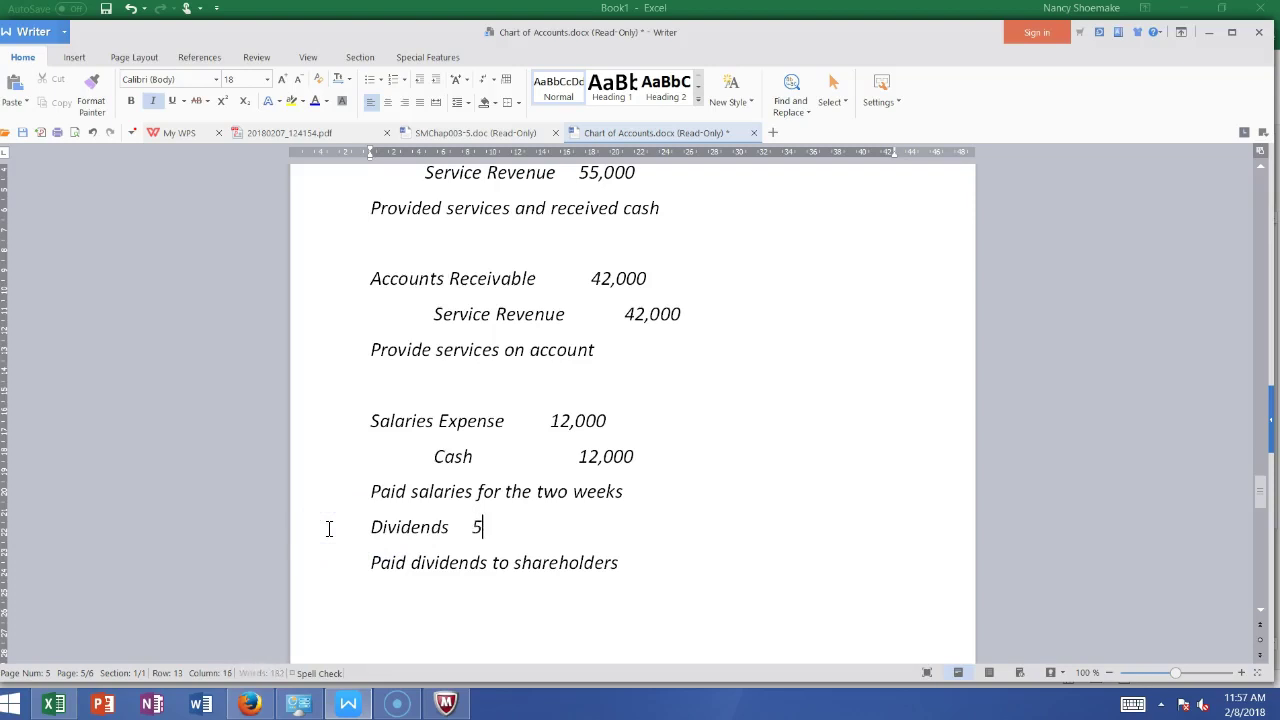
key("Return")
key("Tab")
type("Cash            5,000")
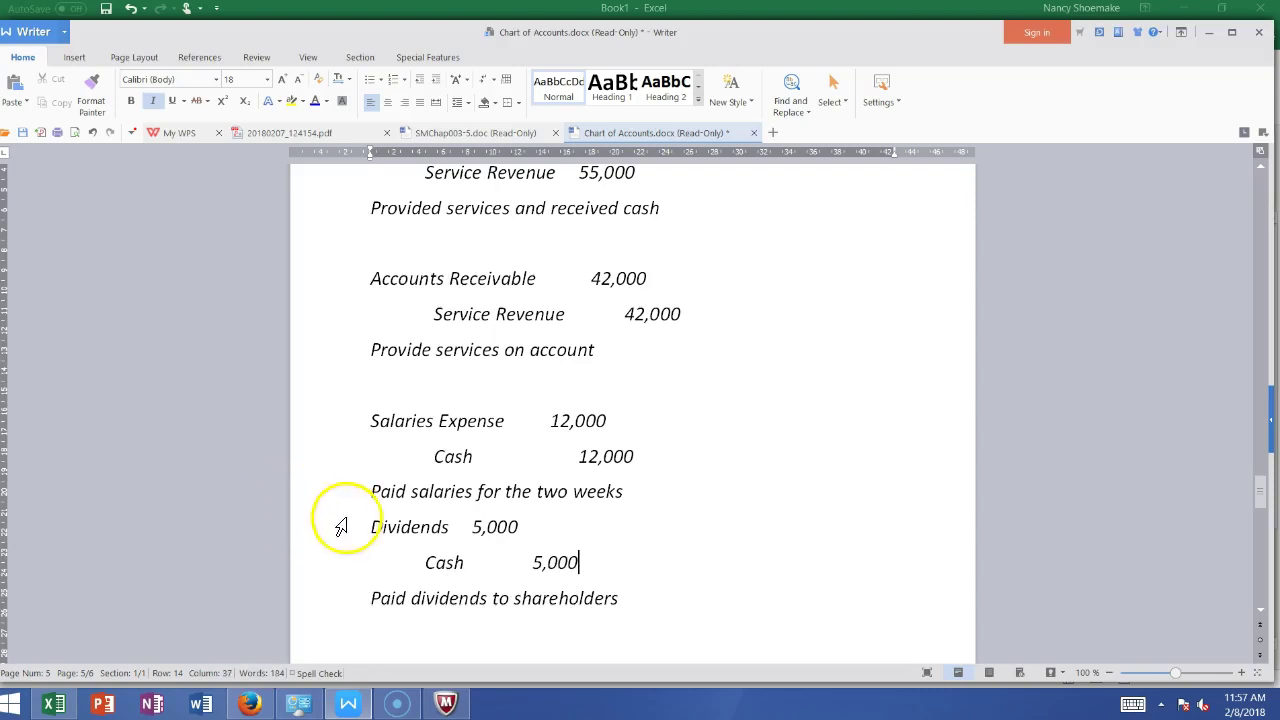
Insert two blank lines between the salaries description and the Dividends line
left_click(391, 506)
left_click(641, 489)
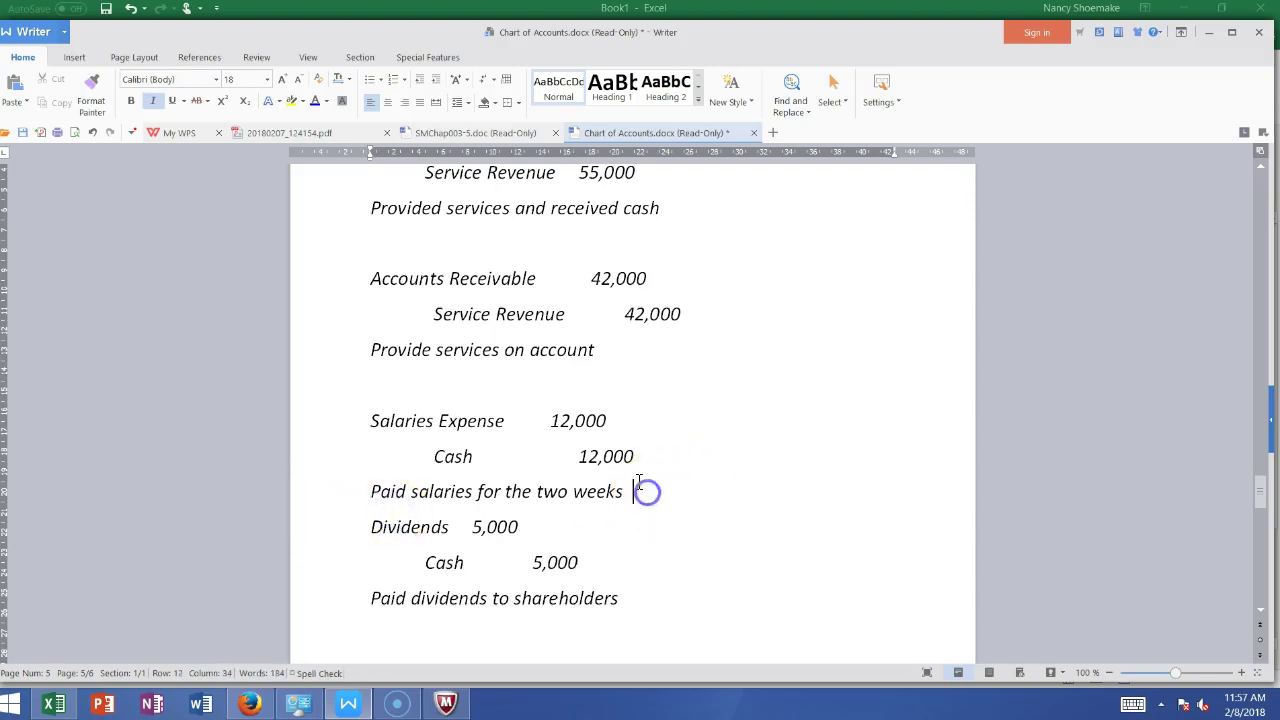
key("Return")
key("Return")
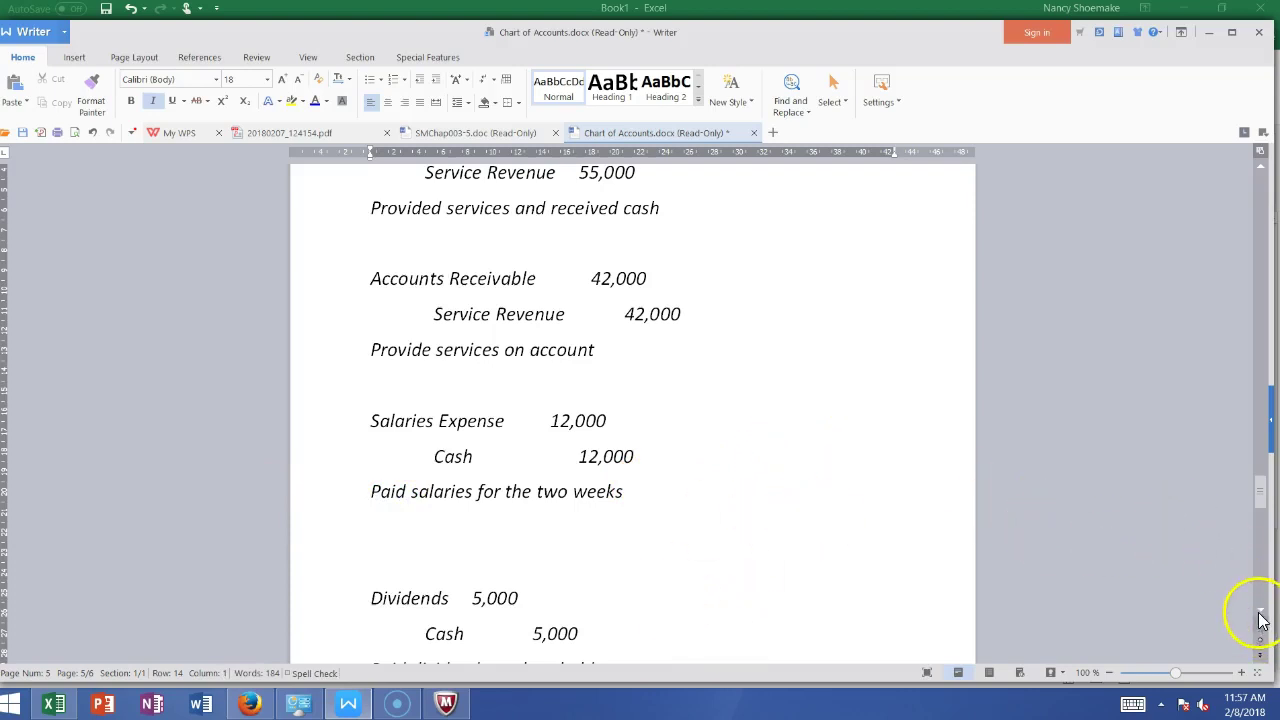
Leave a blank line after the dividends description and enter "Customer paid $10,000 in advance for services to be rendered this year"
scroll(1260, 620, "down", 5)
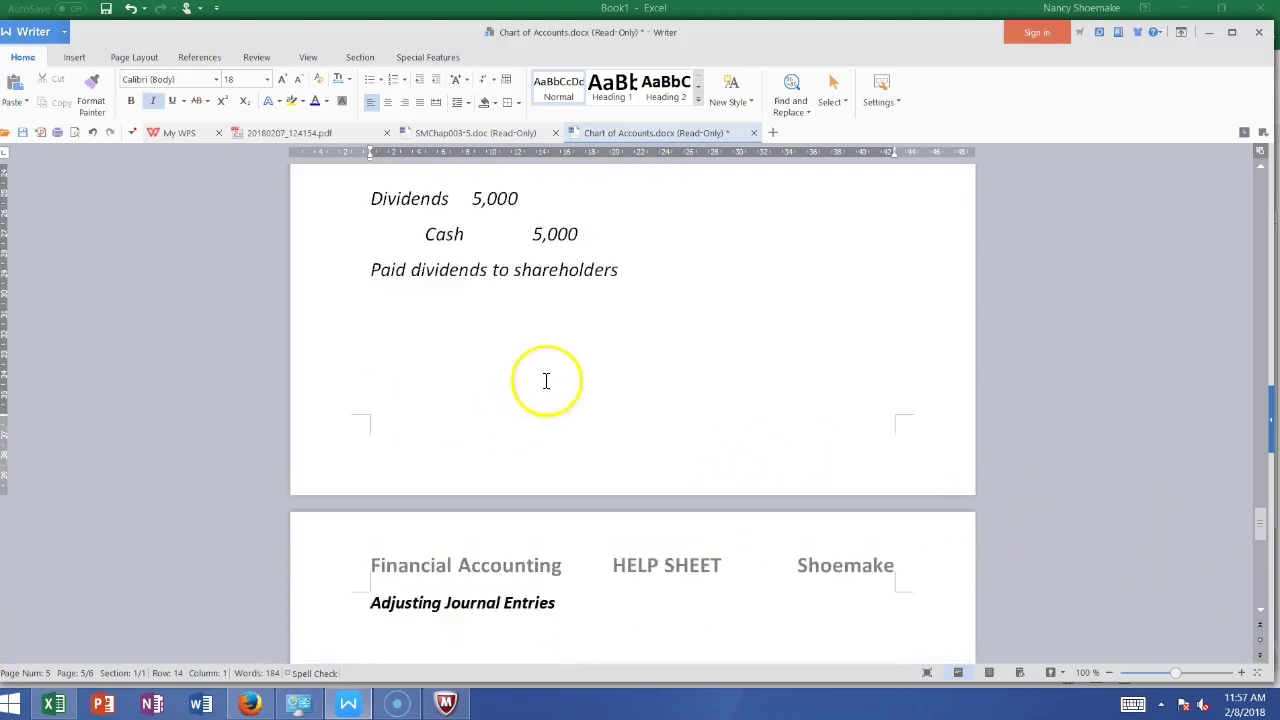
left_click(643, 279)
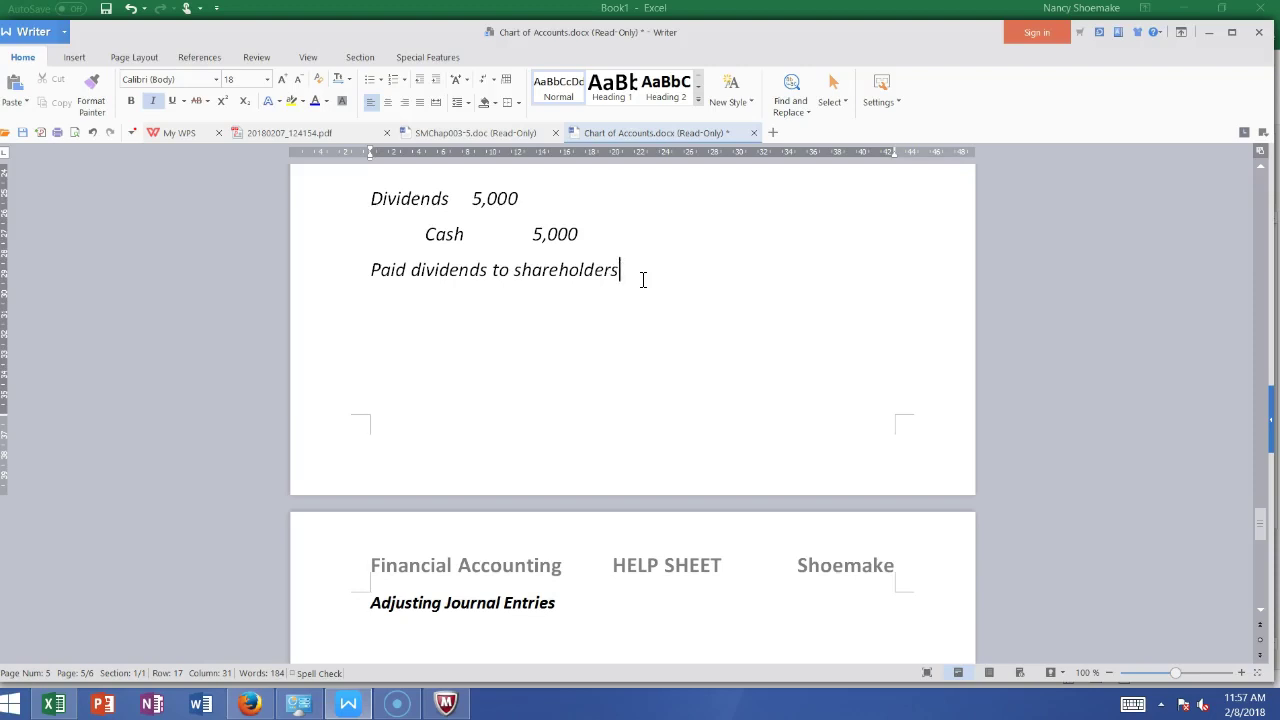
key("Return")
key("Return")
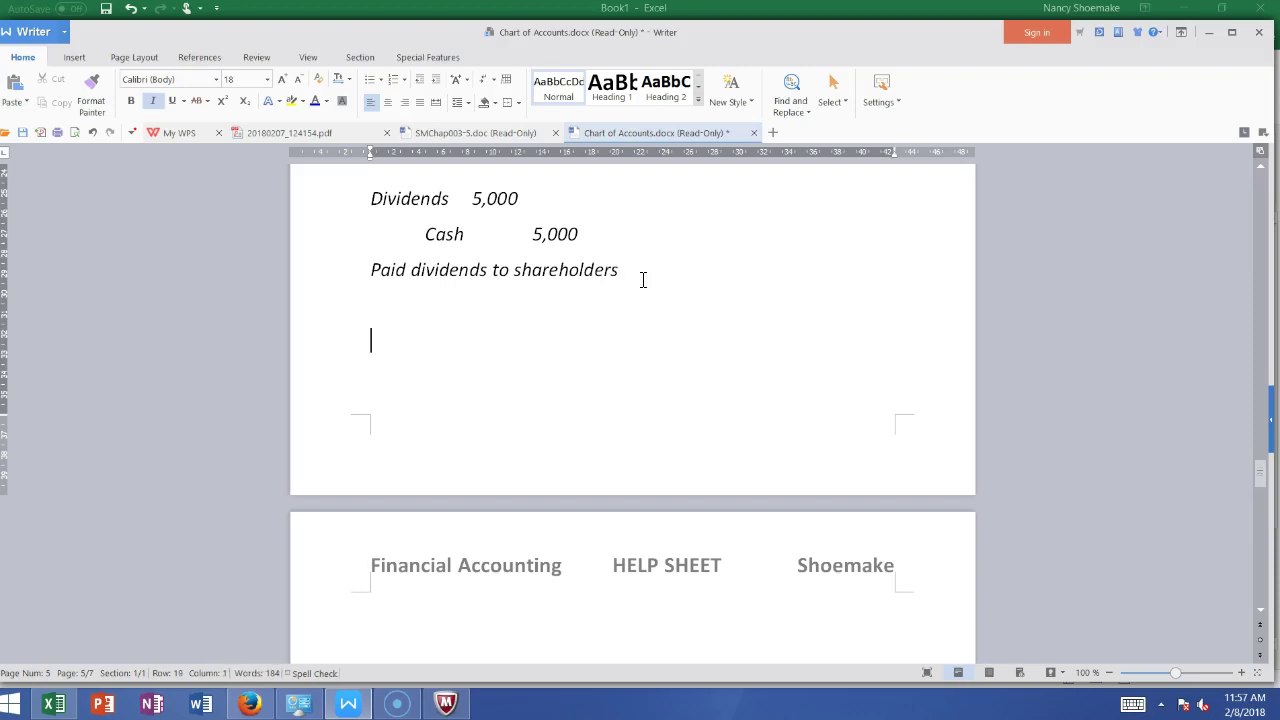
type("Customer paid $")
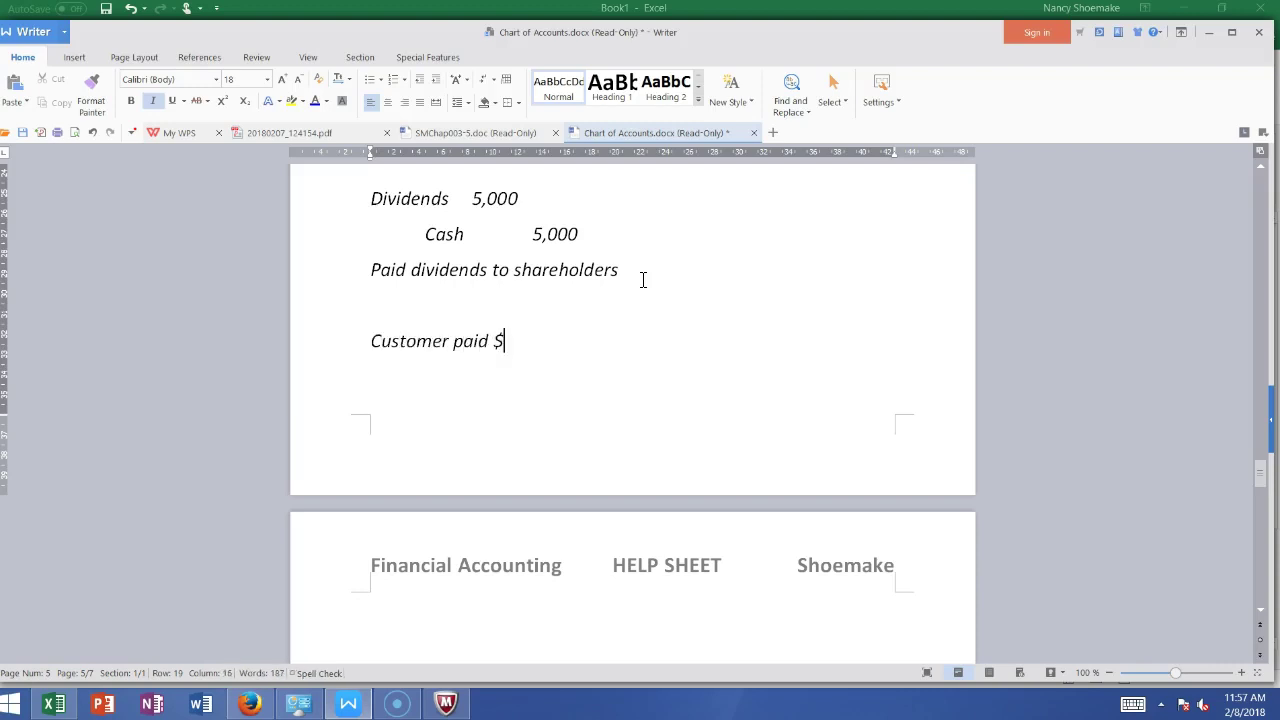
type("10,000 in ad")
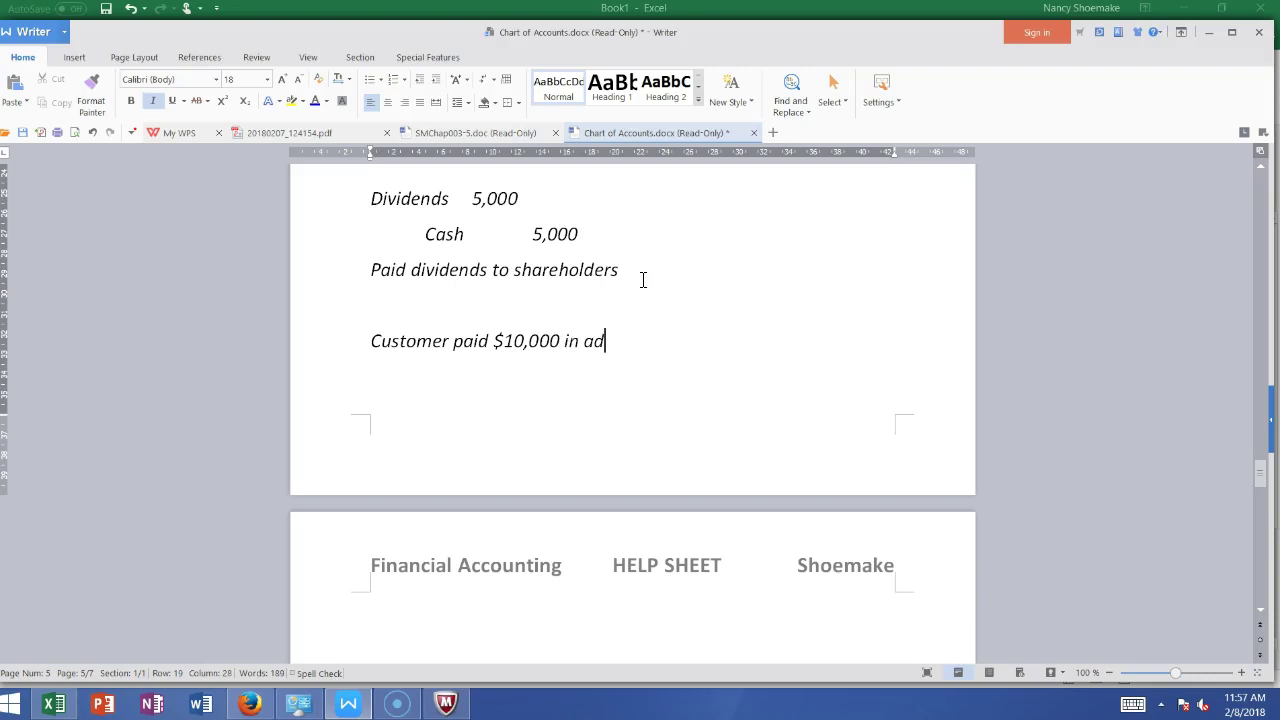
type("vance for ser")
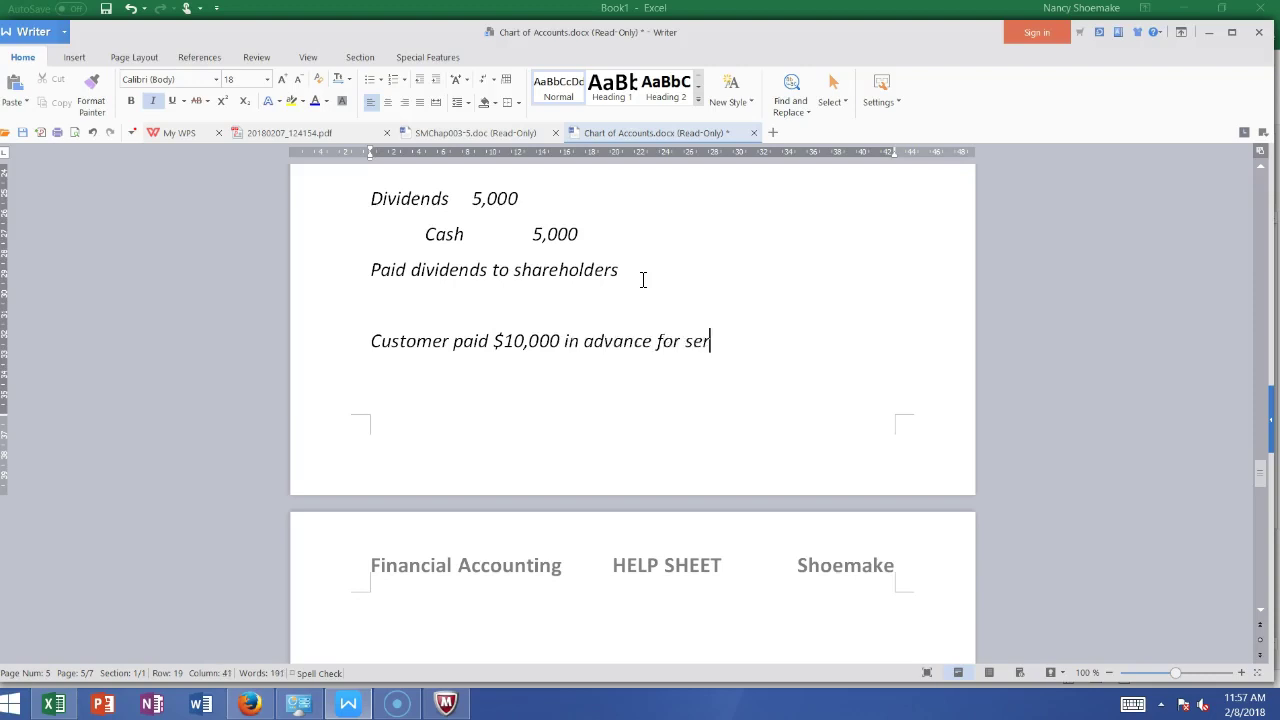
type("vices to be rendered this year")
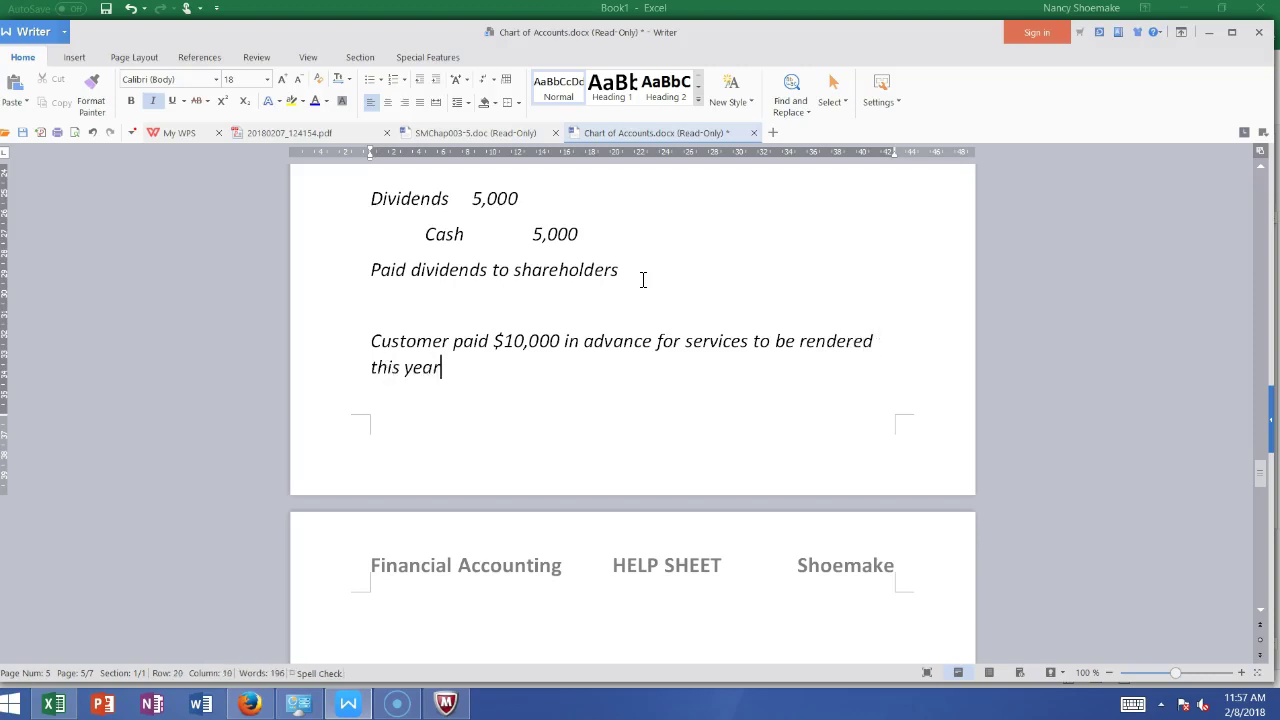
Enter Cash 10,000 and an indented Deferred Revenues 10,000 above the customer advance description
left_click(399, 315)
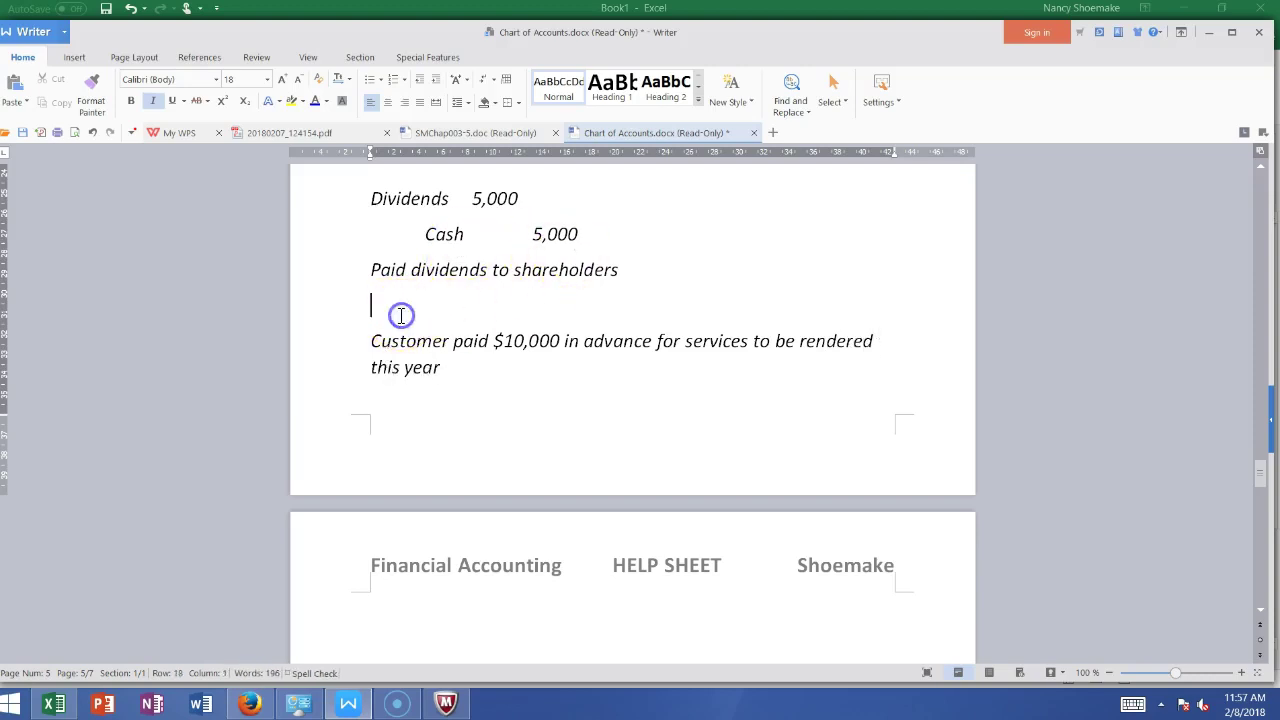
type("Cash  10,000")
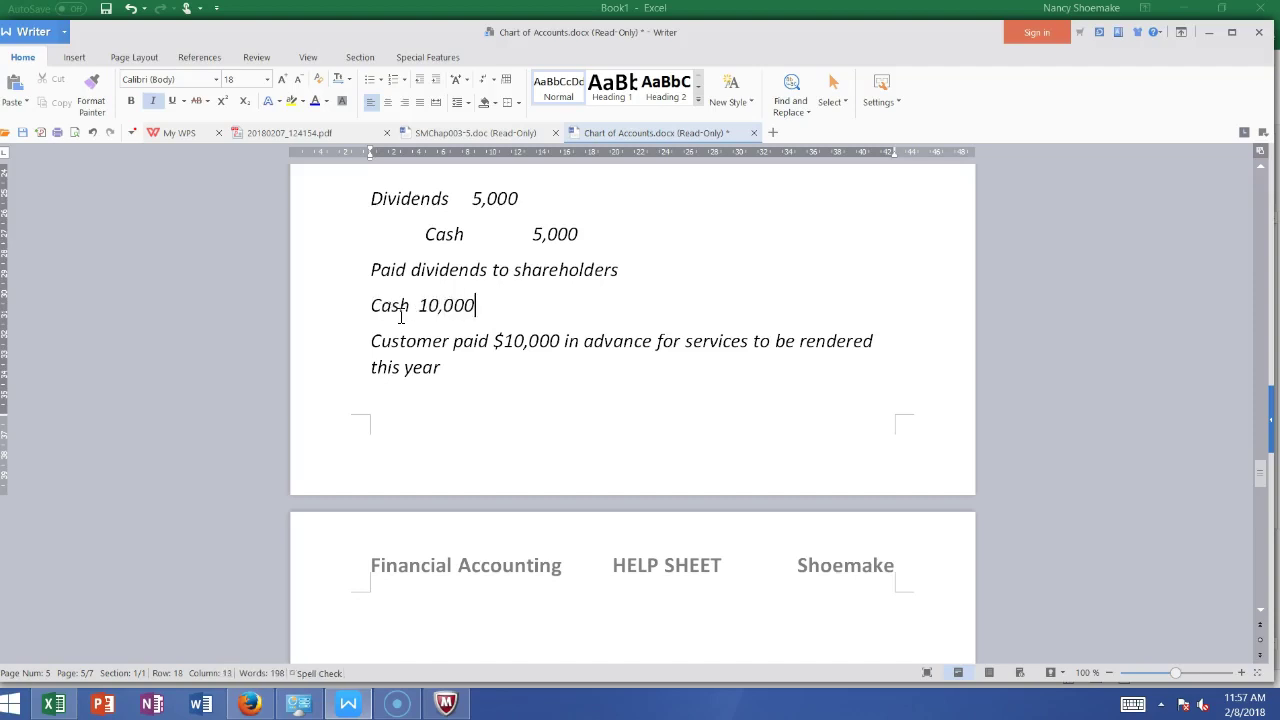
key("Return")
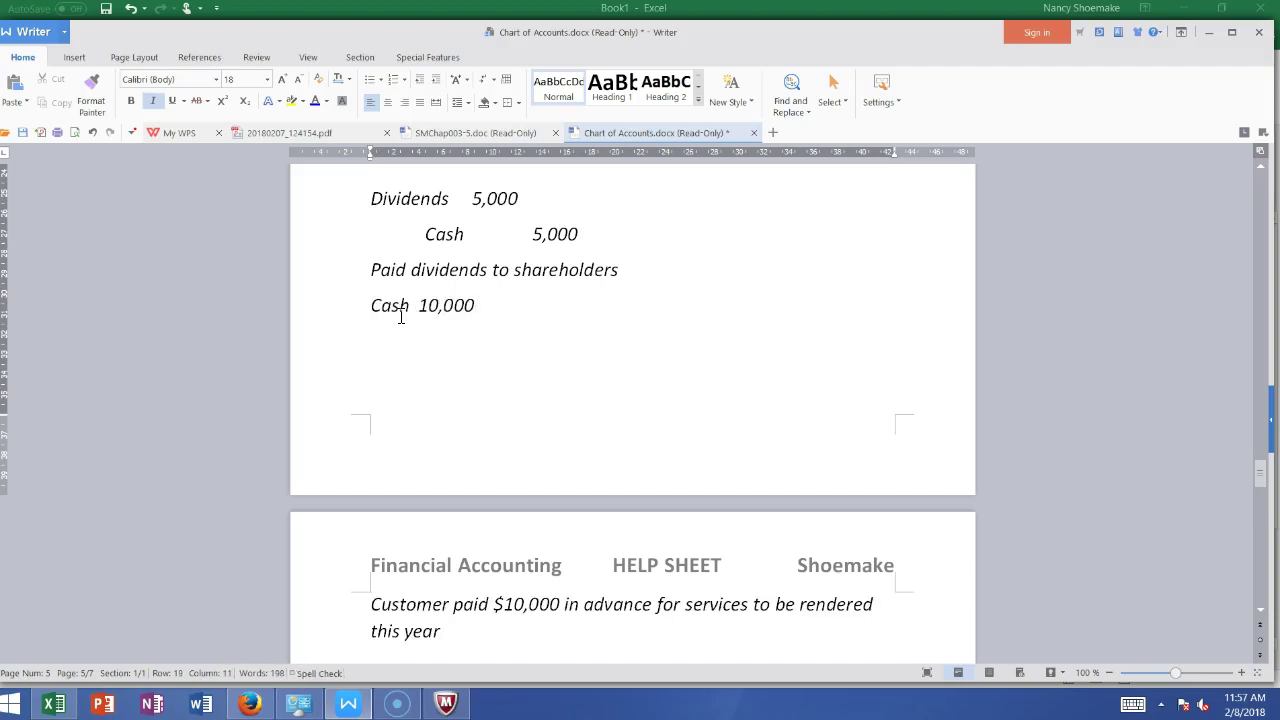
type("Deferred Revenu")
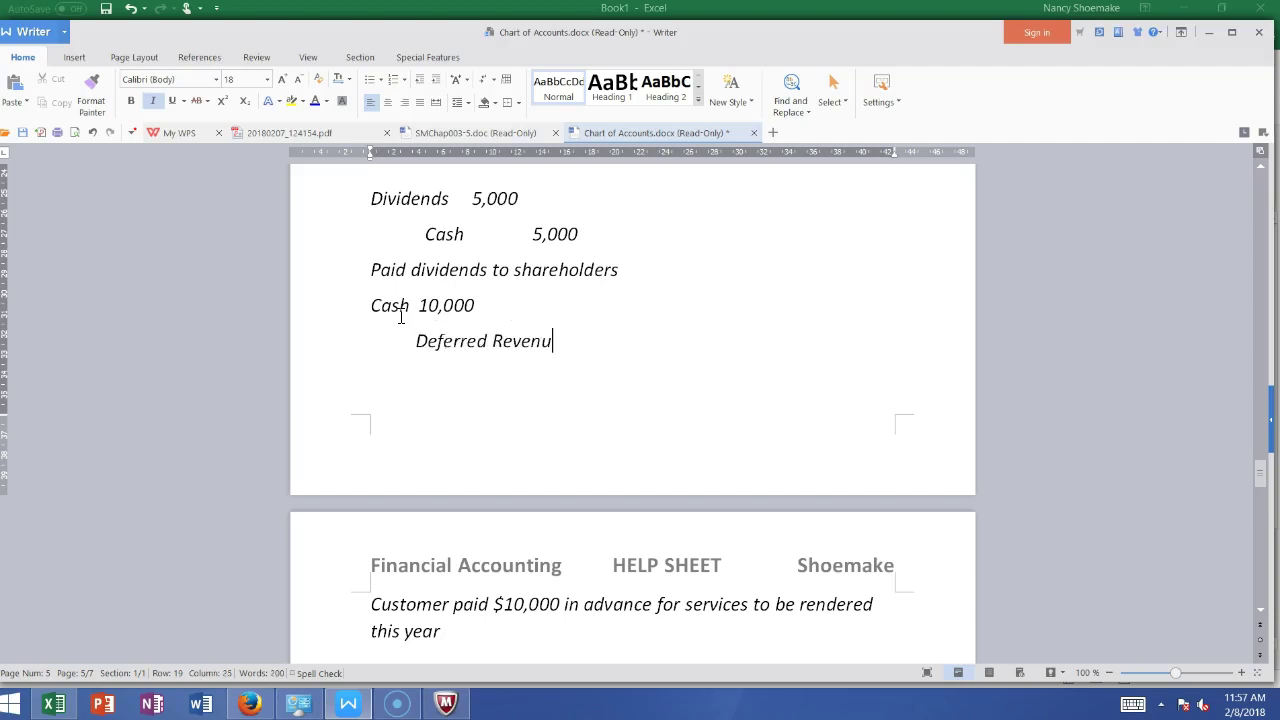
type("es   10,000")
Separate the Cash 10,000 entry from the dividends description and move it to the start of a new page
left_click(352, 320)
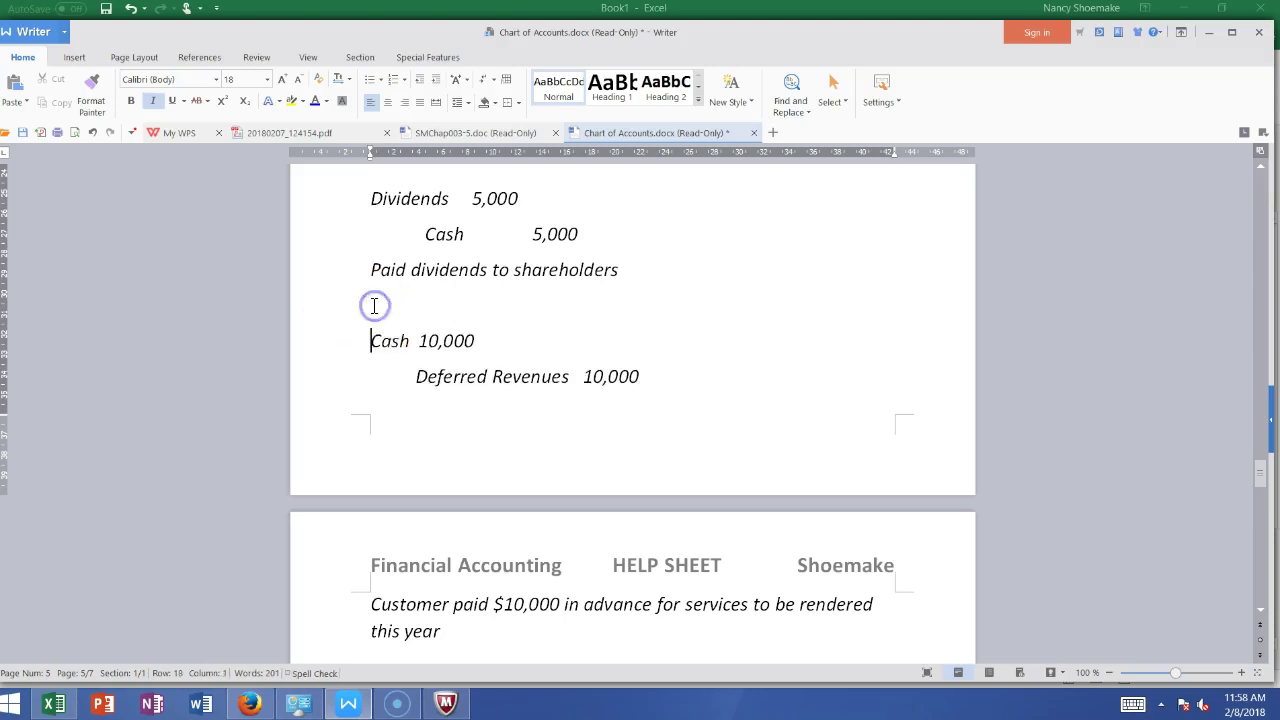
key("ctrl+Return")
key("Down")
key("Down")
key("Down")
key("Down")
key("Down")
key("Down")
key("Down")
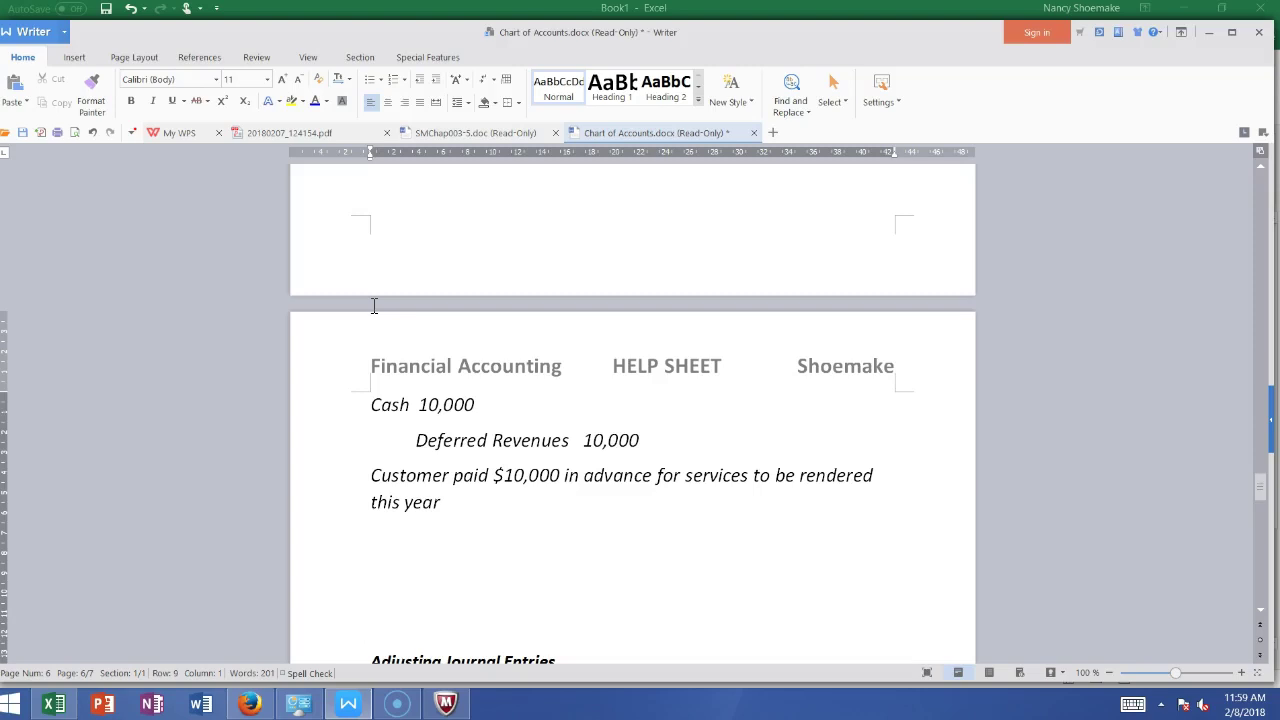
Leave a blank line after the customer advance entry and enter the description "Completed 5,000 of customers work in entry above"
left_click(468, 500)
key("Return")
key("Return")
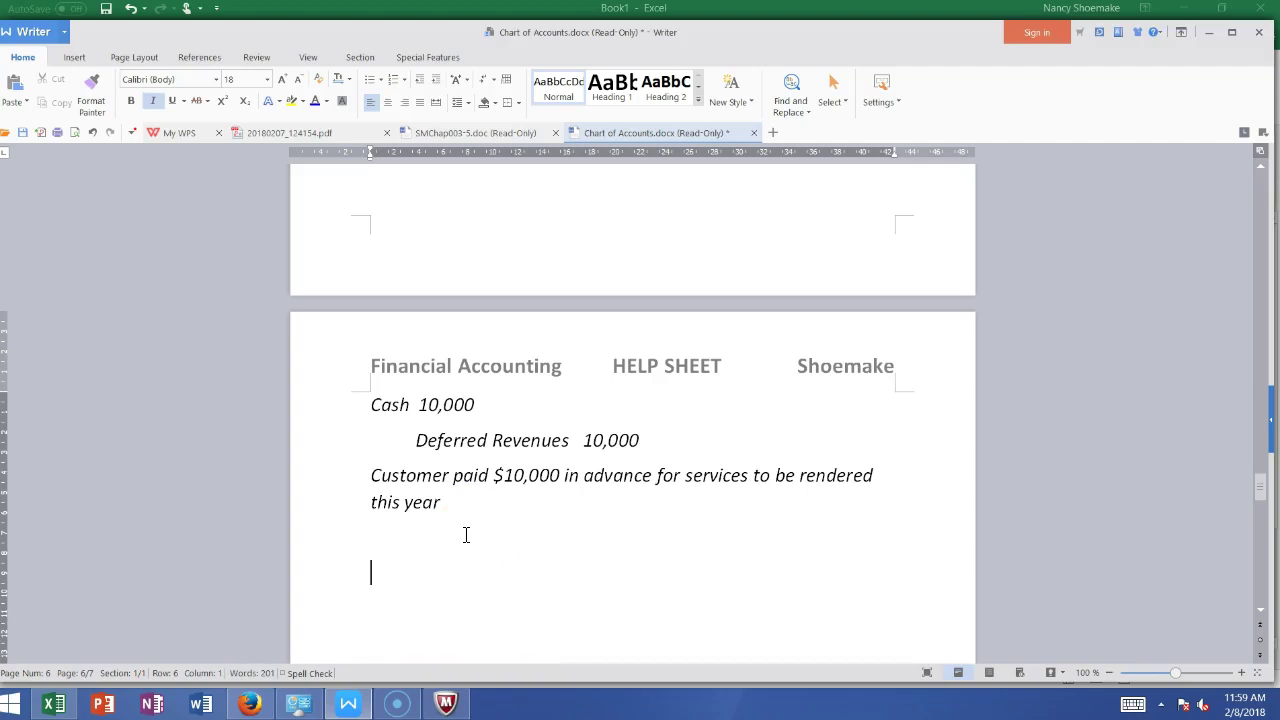
type("Completed 5,000 of customers work in ")
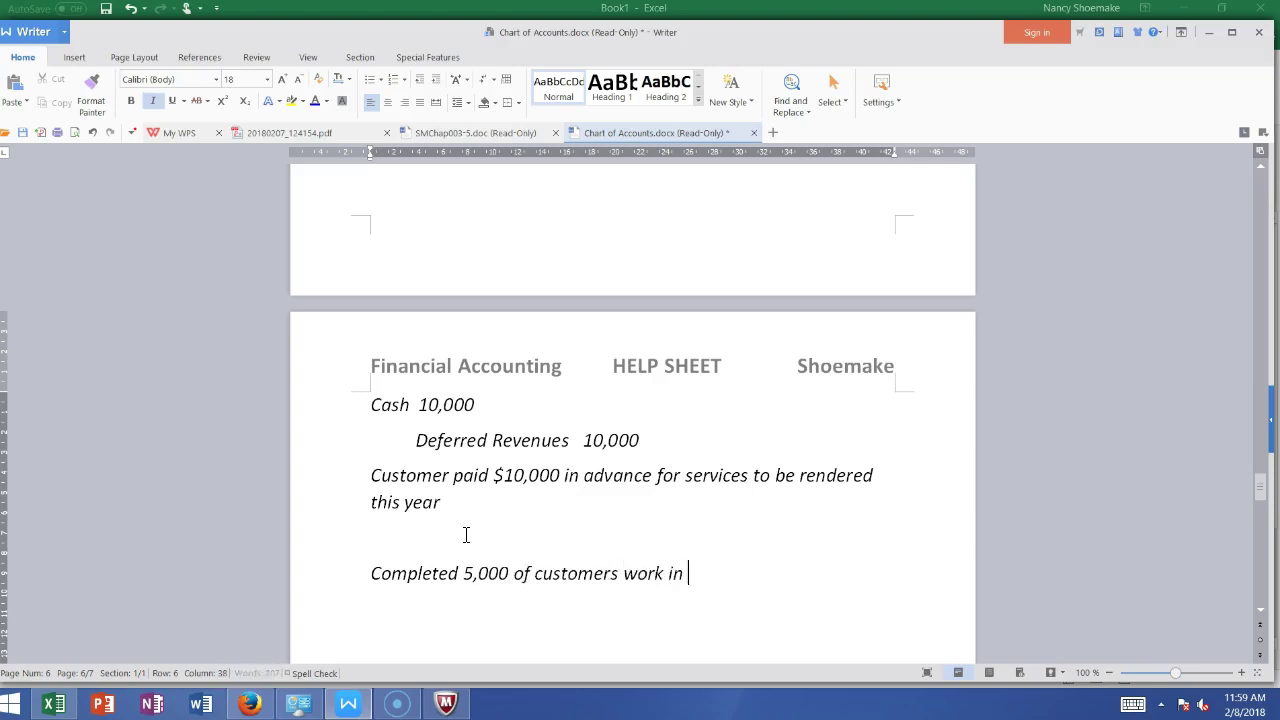
type("entry above")
Enter Deferred Revenues 5,000 and an indented Service Revenue 5,000 above the completed work description, keeping a blank line before them
left_click(466, 535)
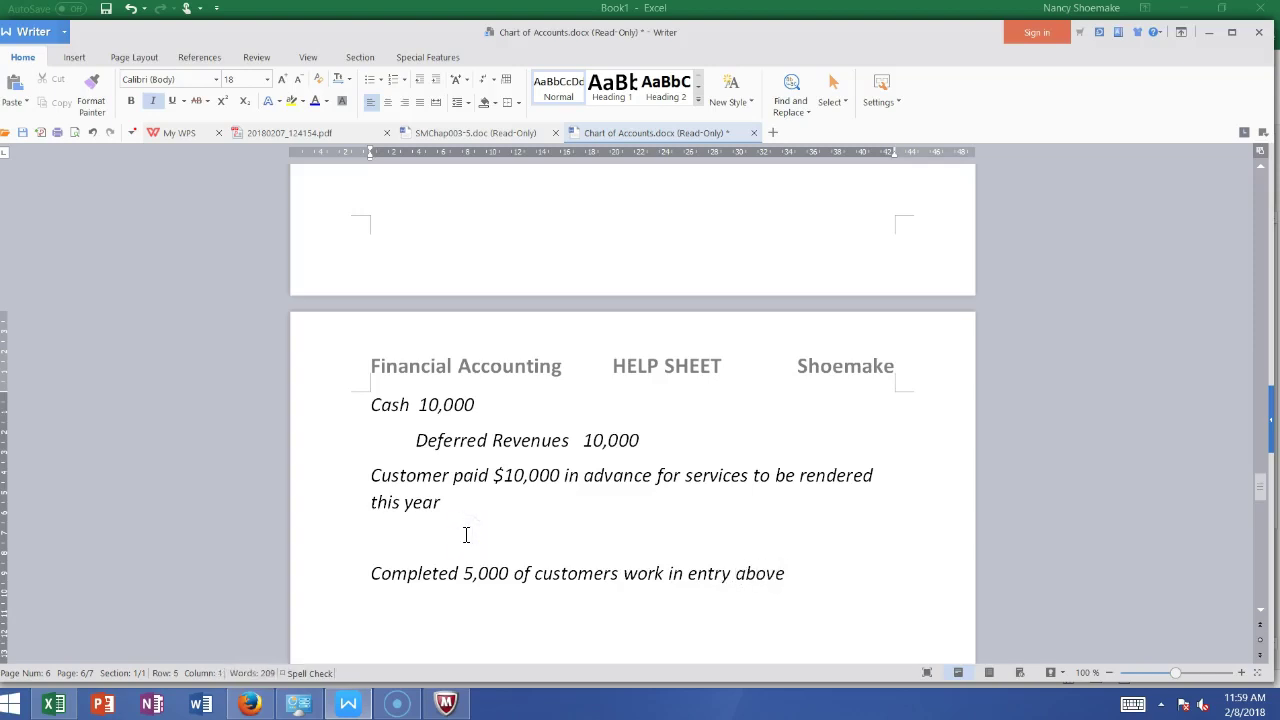
key("Return")
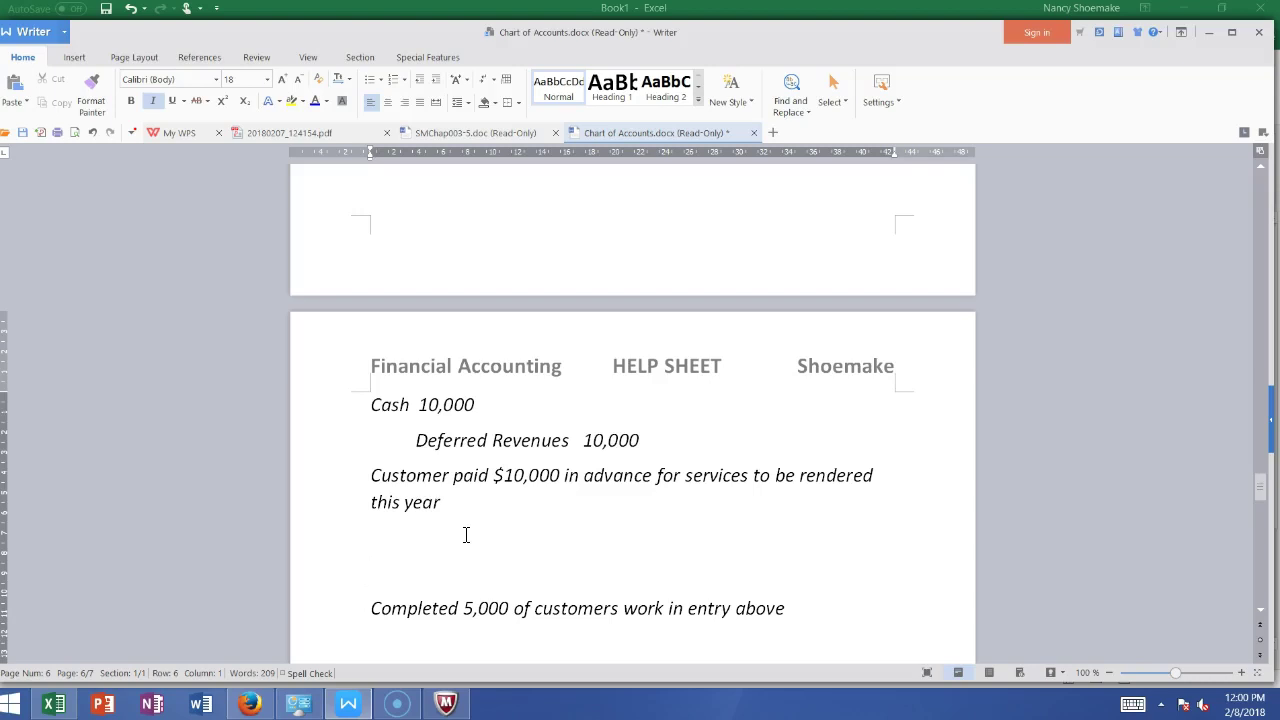
type("Deferred Revenues       5,0")
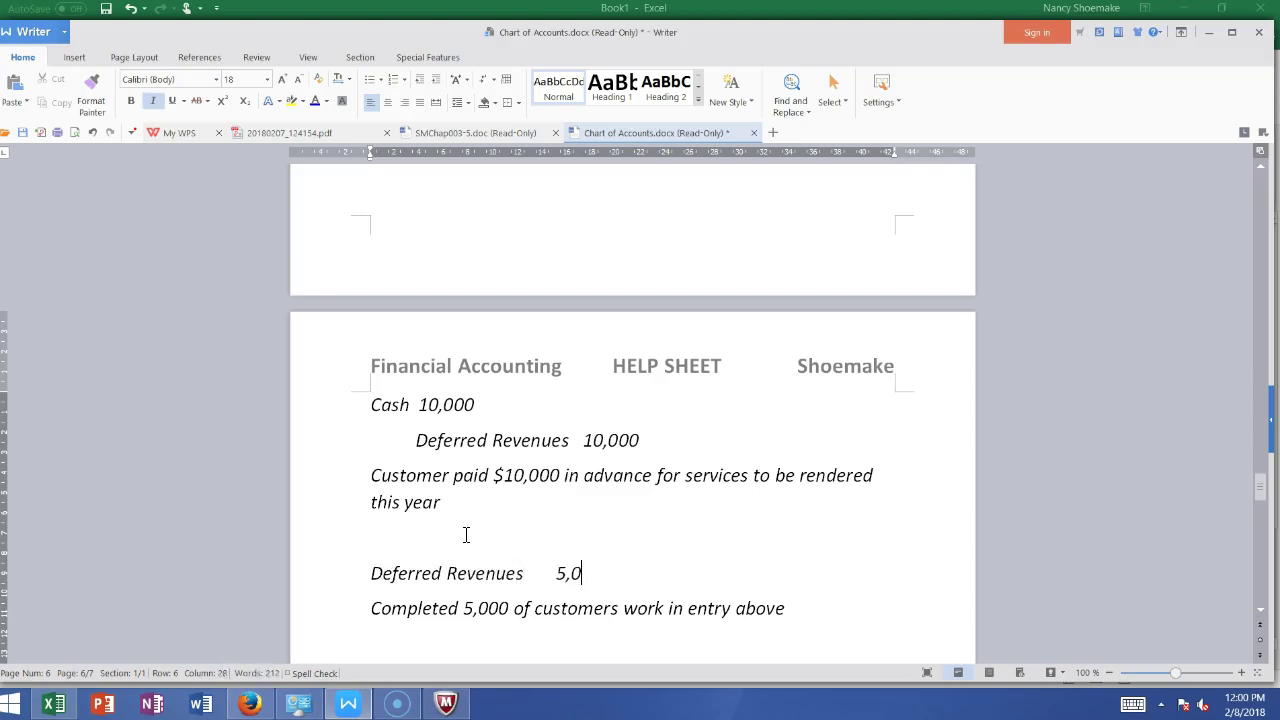
type("00")
key("Return")
type("Service Revenue             5,000")
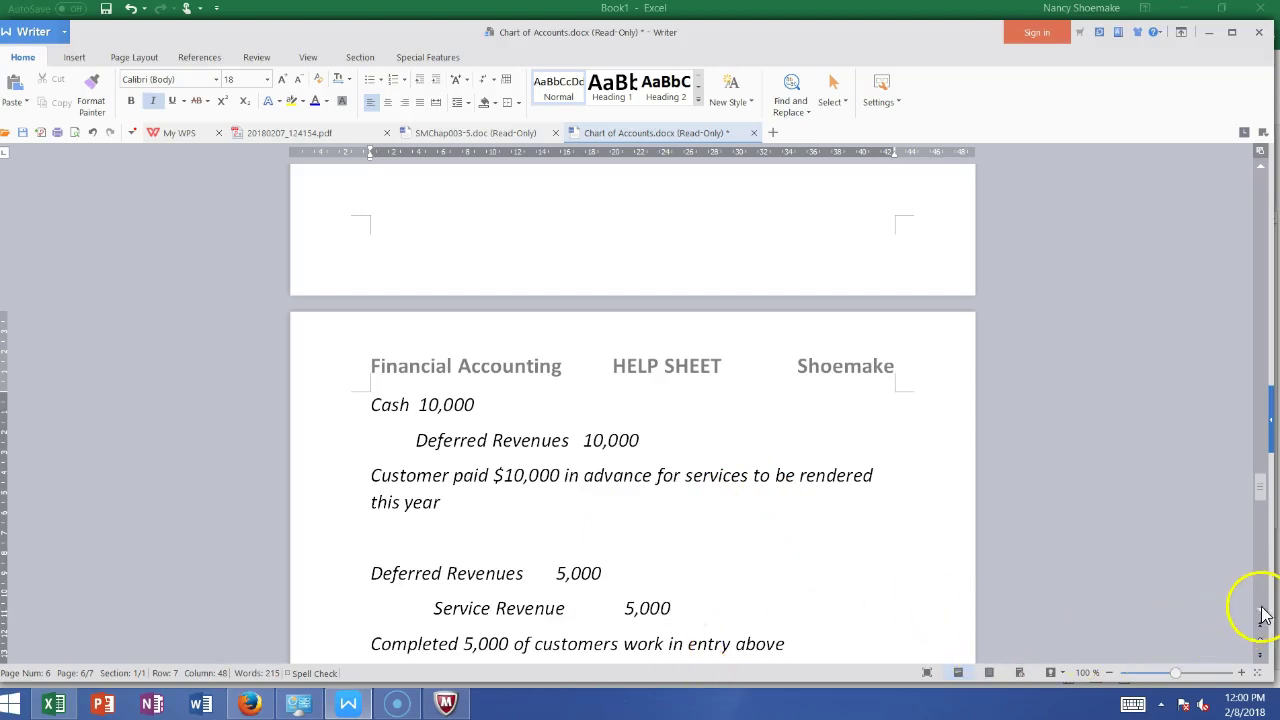
Leave a blank line after the completed work description and enter the description "Purchased supplies on account"
scroll(1260, 610, "down", 3)
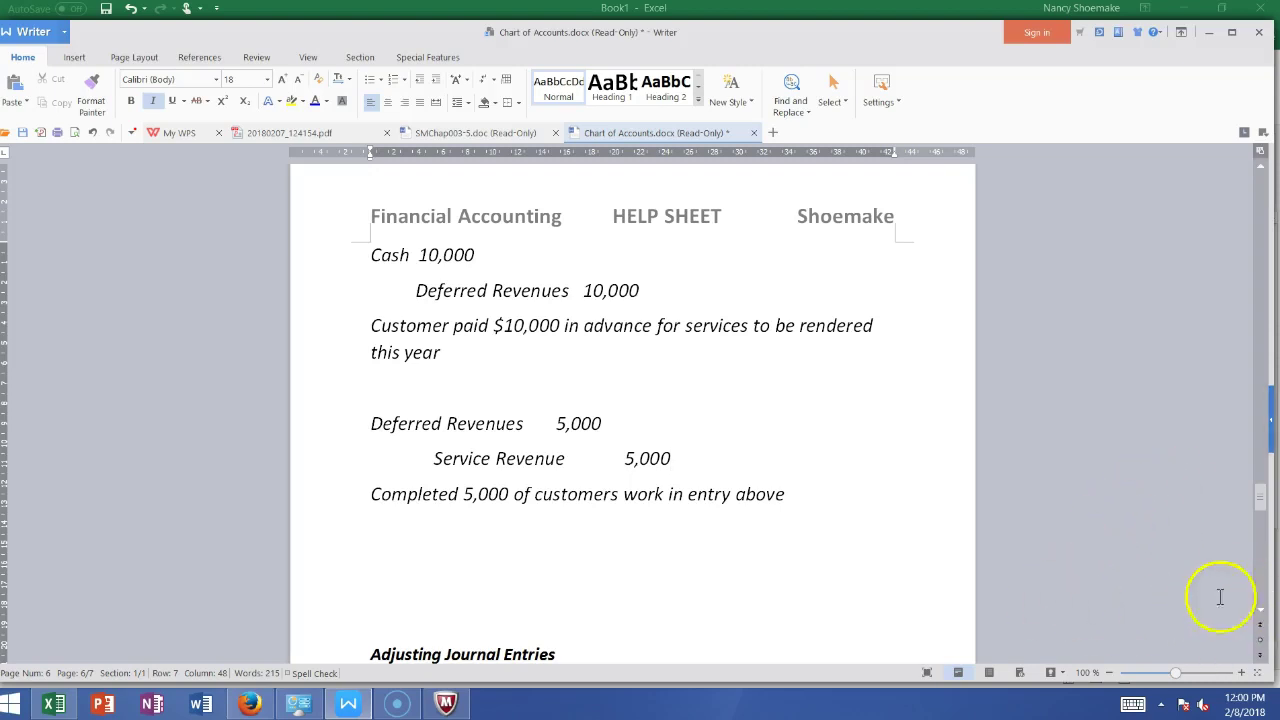
left_click(840, 478)
left_click(806, 500)
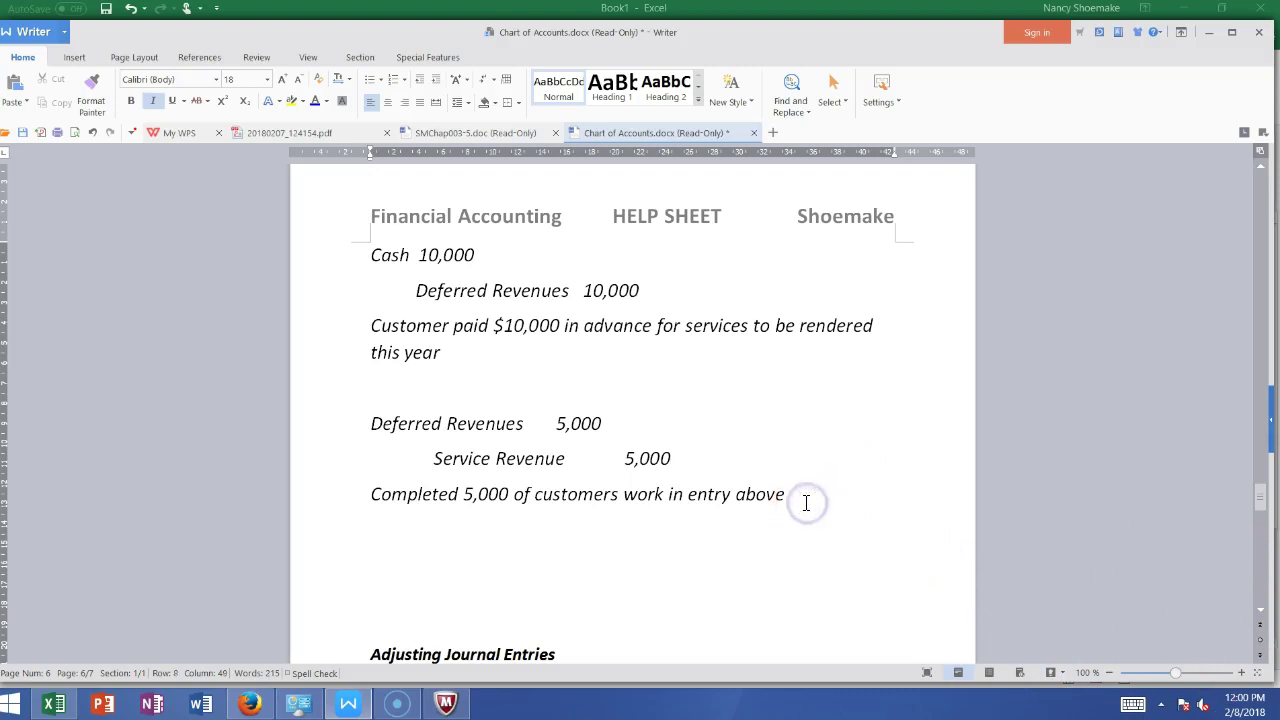
key("Return")
type("Purcha")
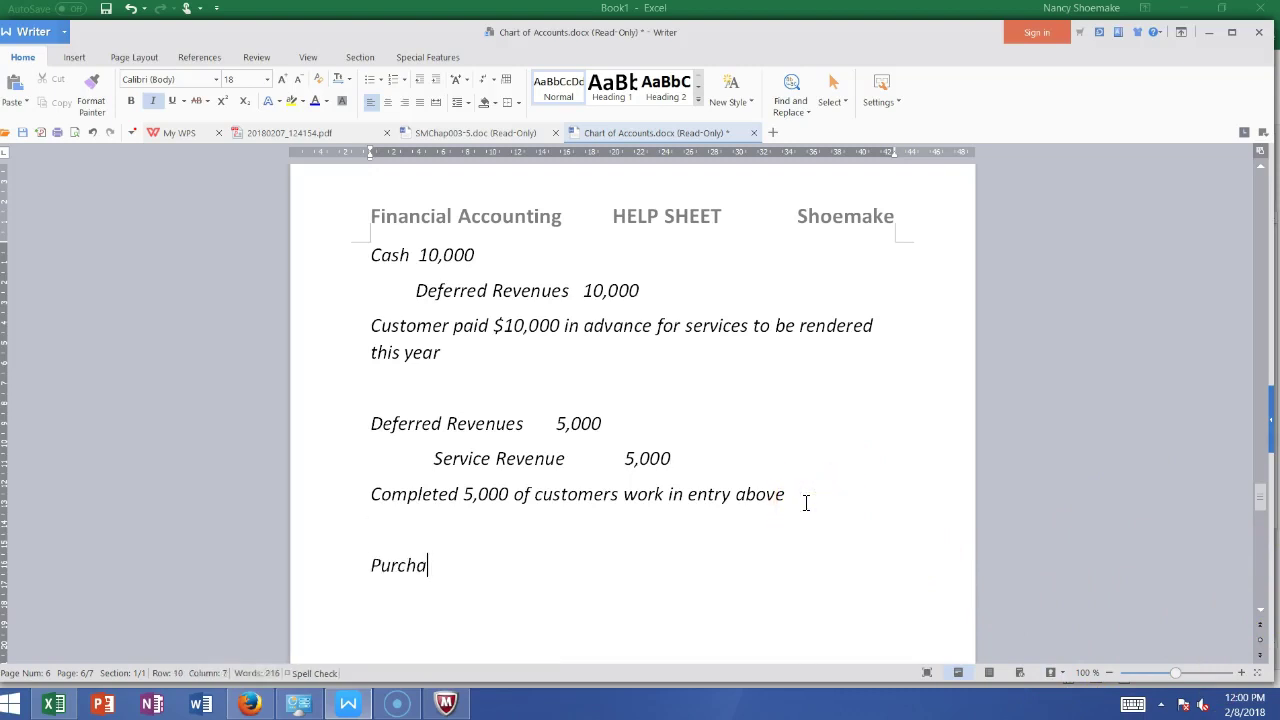
type("sed supplies on a")
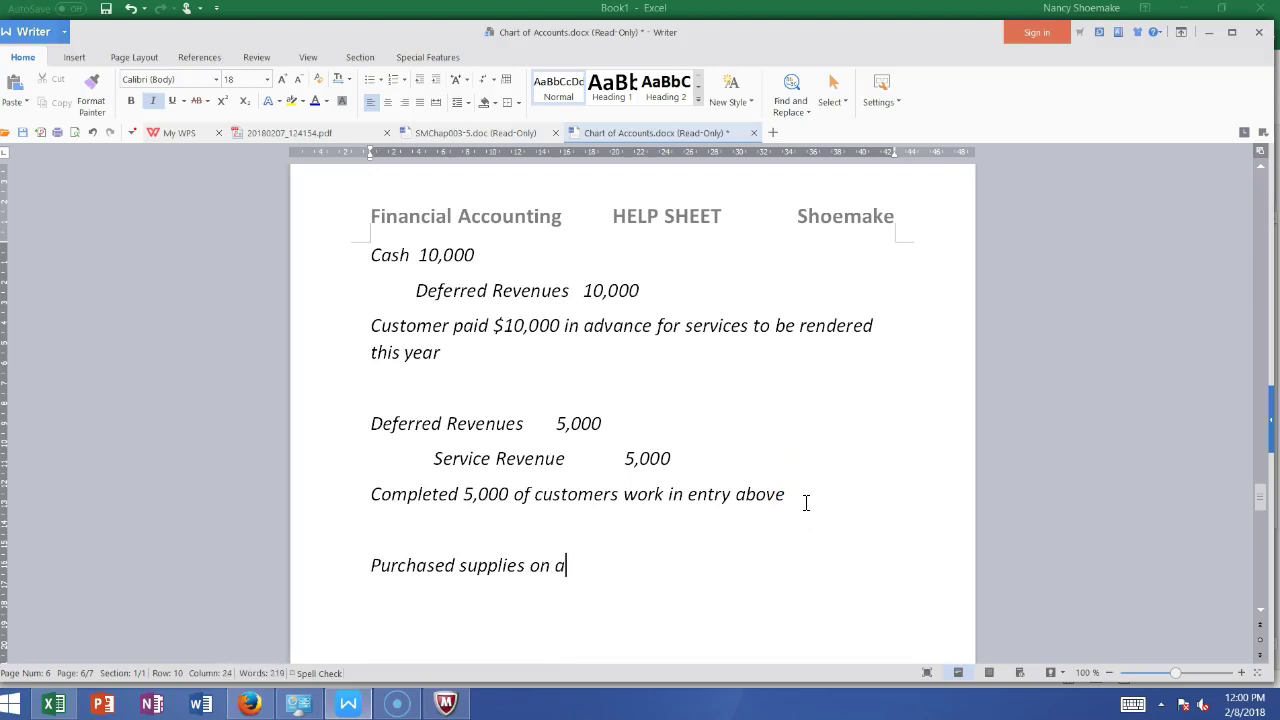
type("ccount")
key("Return")
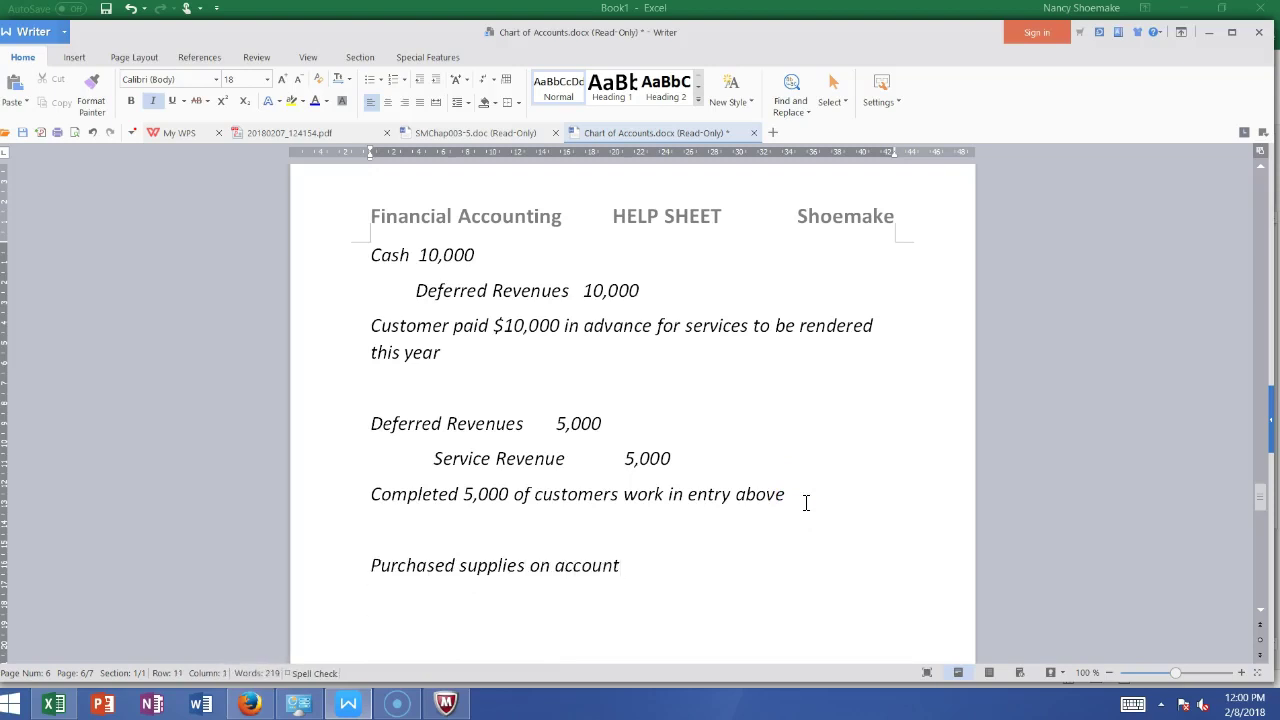
Enter Supplies 3,000 and an indented Accounts Payable 3,000 above the supplies description, with a blank line before the entry
left_click(406, 537)
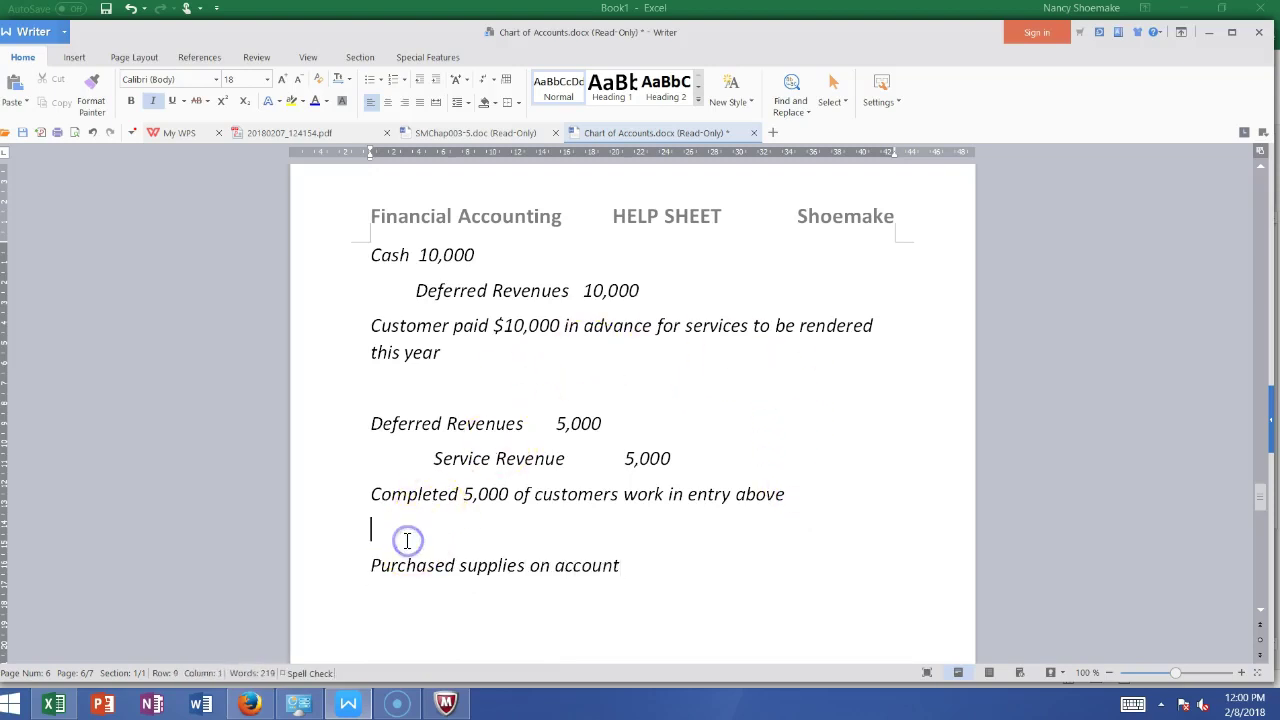
type("Supplies")
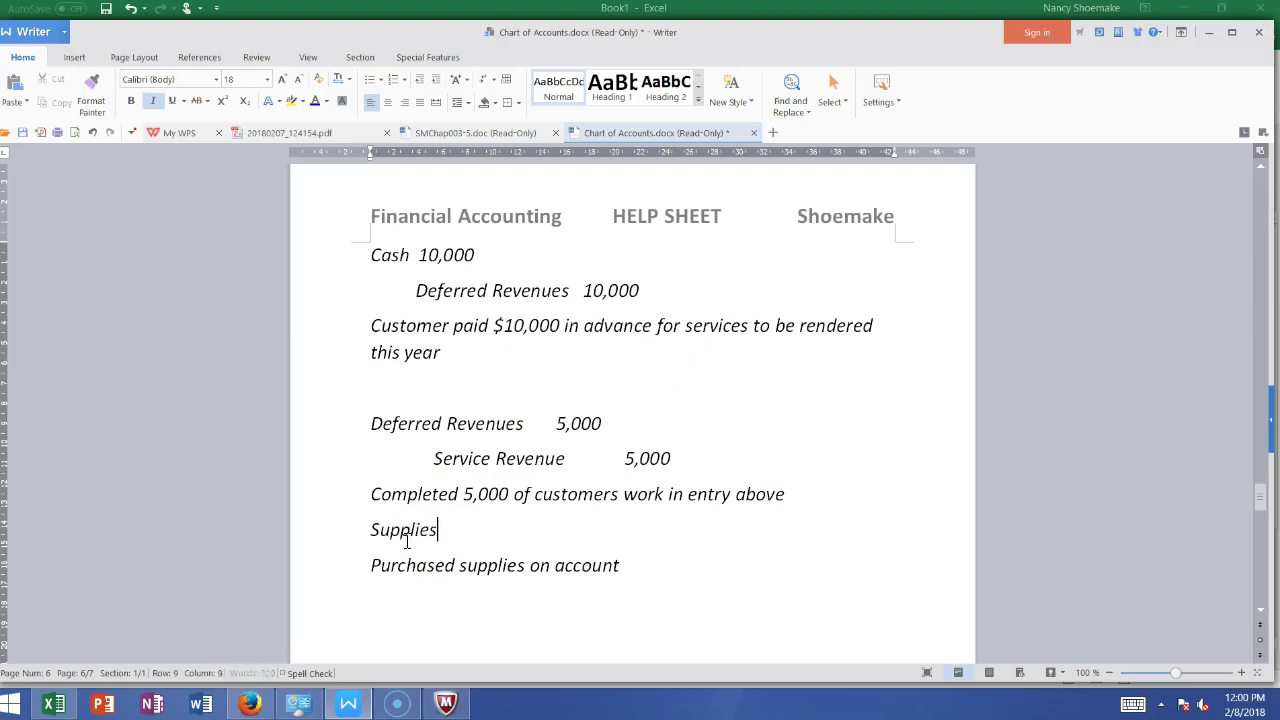
key("Return")
key("Tab")
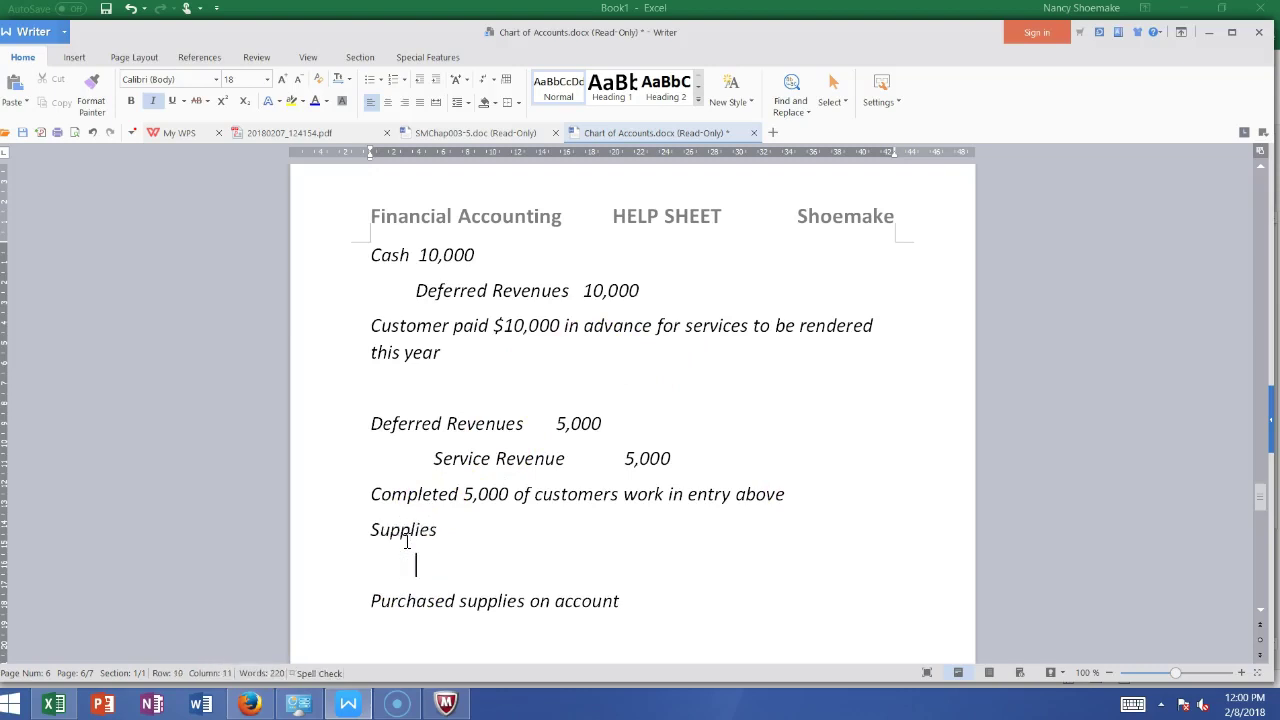
type("Accounts Payable")
left_click(471, 528)
type("3,00")
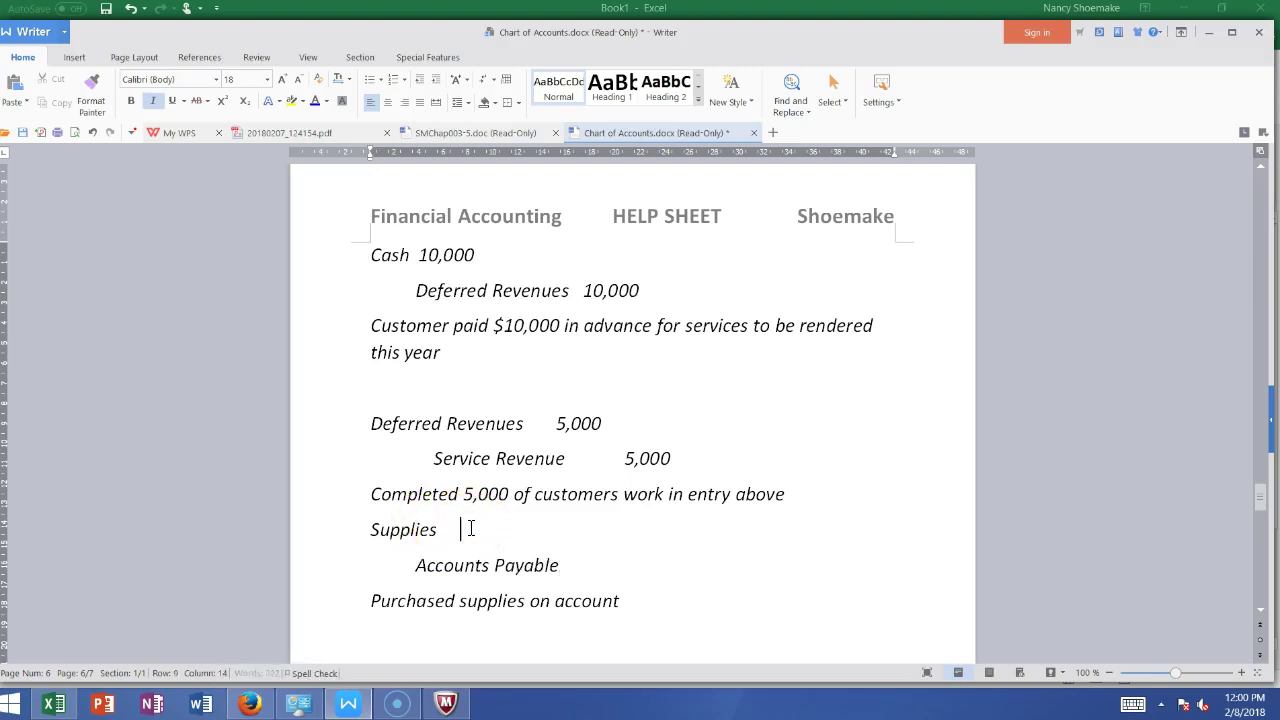
type("0")
left_click(569, 565)
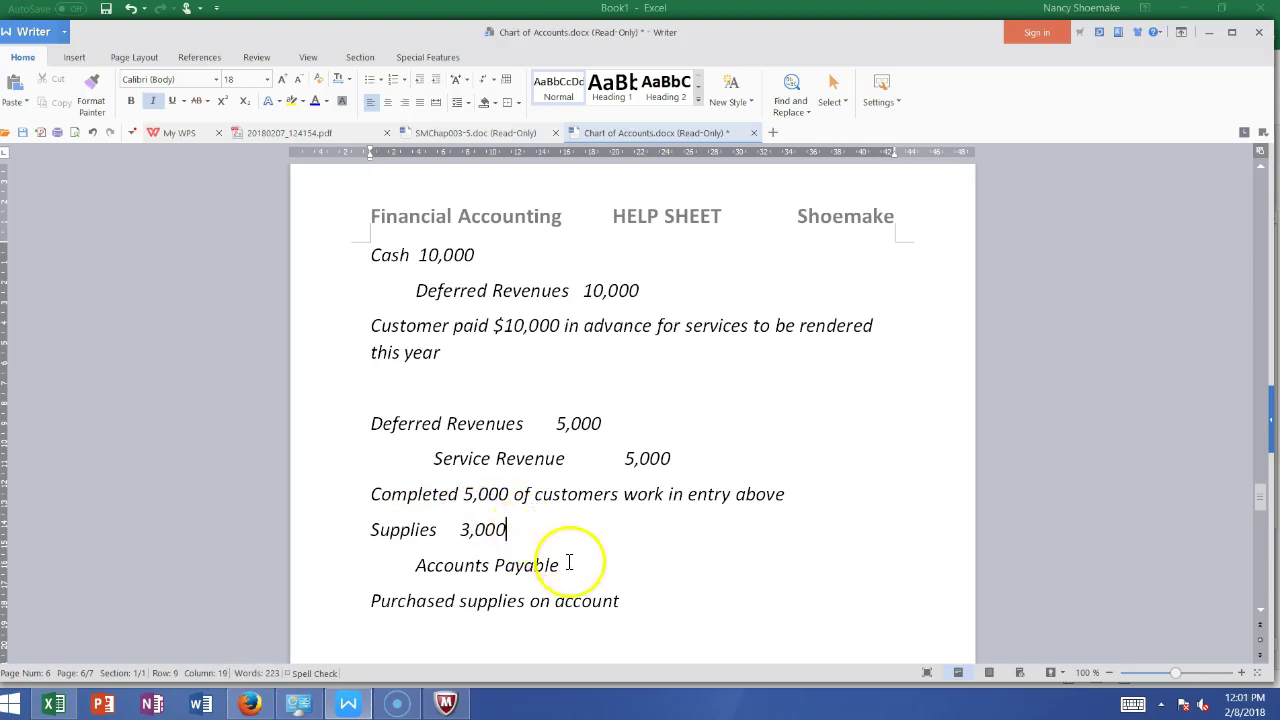
type("3,000")
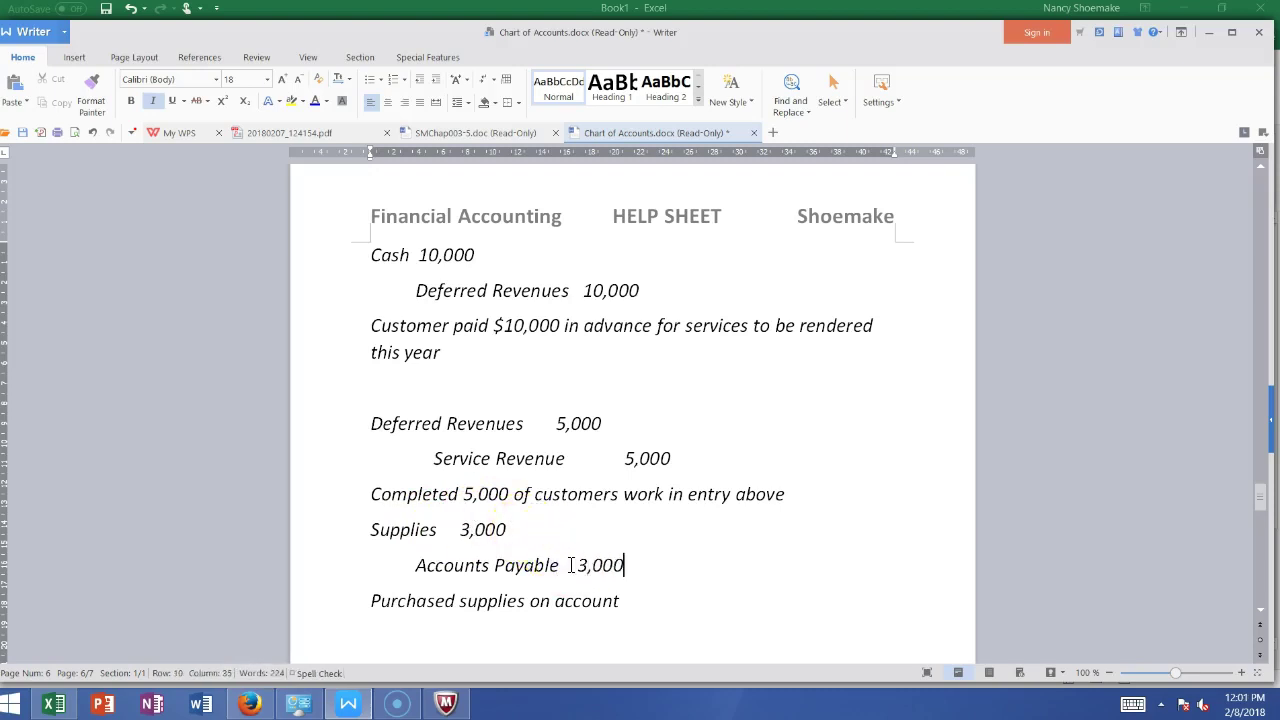
left_click(370, 529)
key("Return")
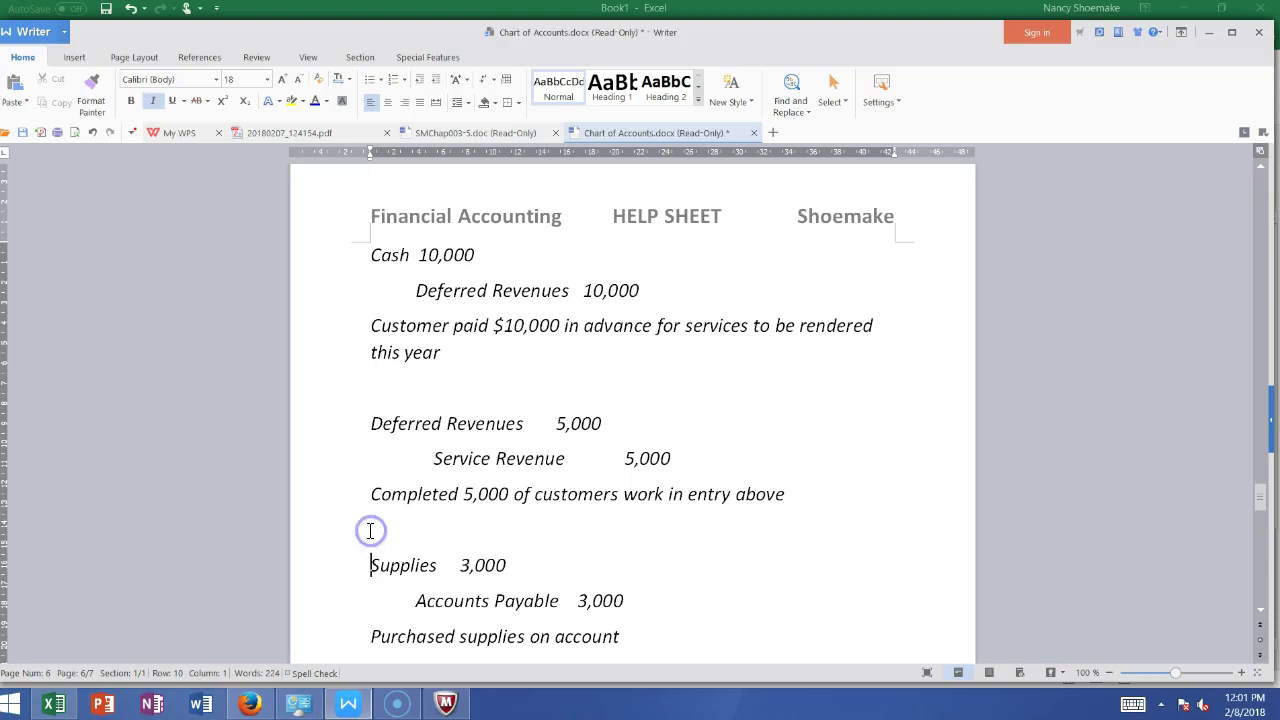
Leave a blank line after the supplies on account entry and enter the description "Purchased supplies"
left_click(1260, 610)
left_click(1262, 617)
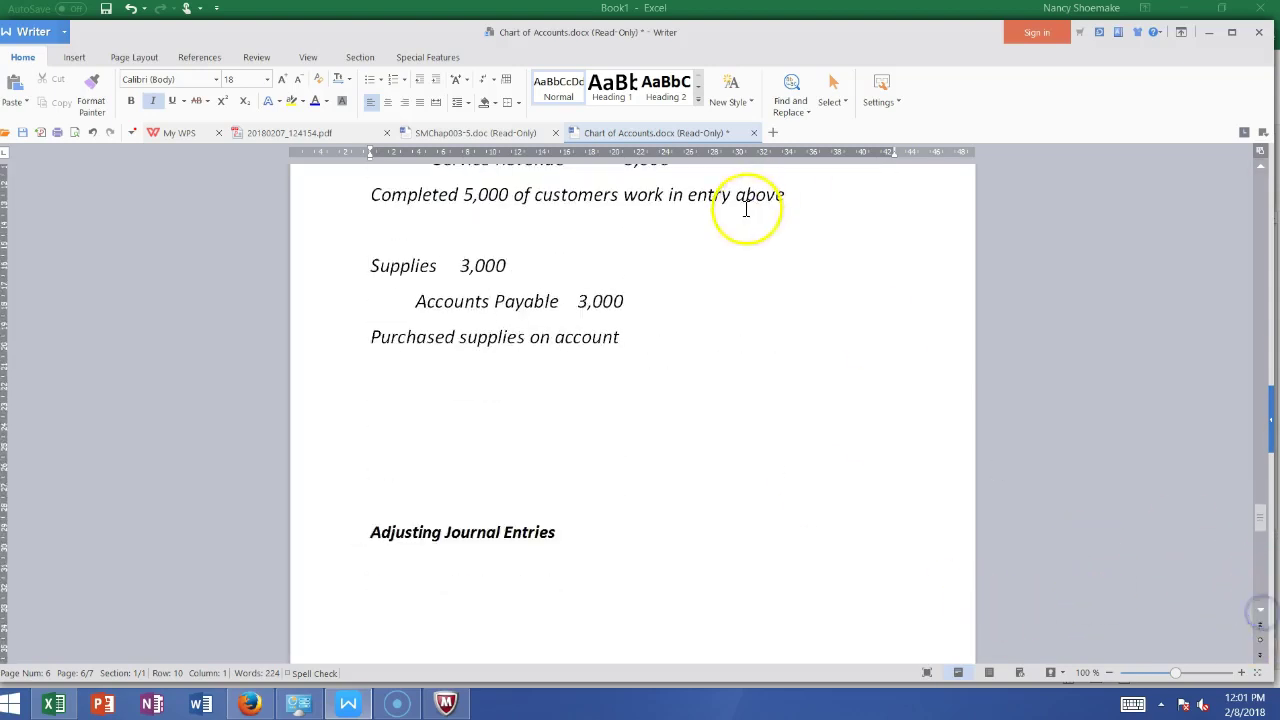
left_click(644, 347)
key("Return")
key("Return")
type("Purchased supplies for")
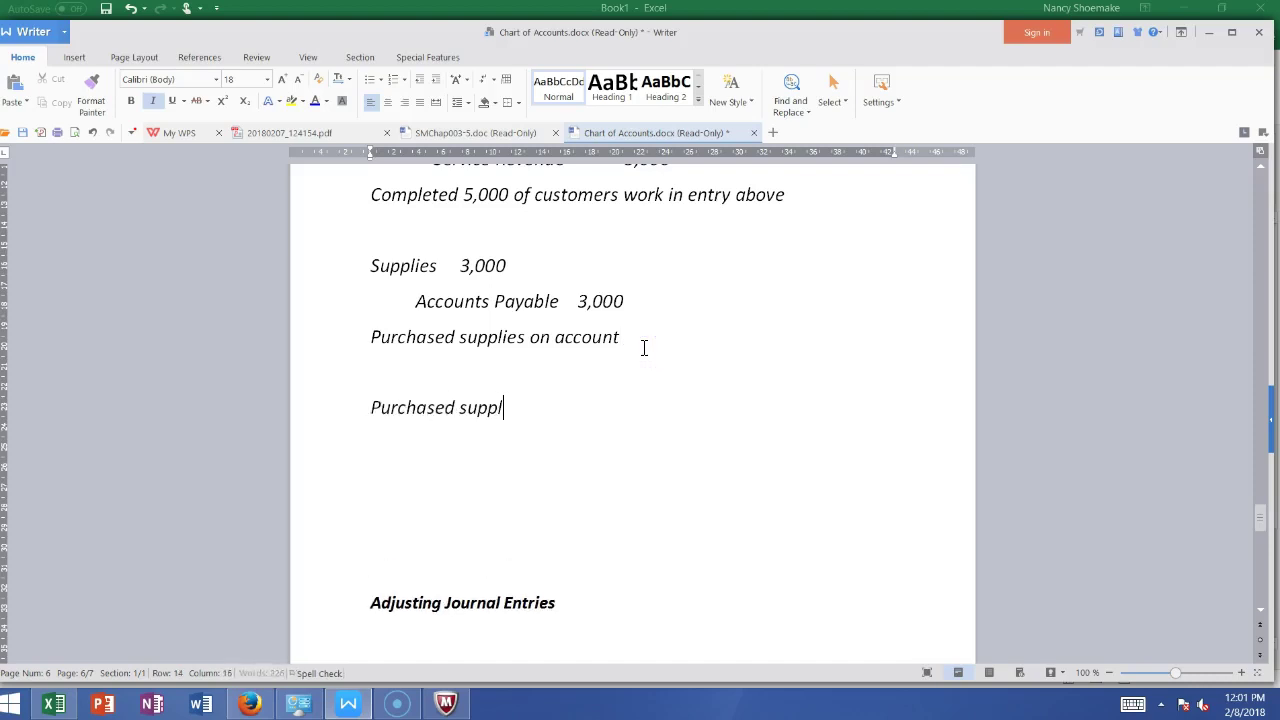
key("BackSpace")
key("BackSpace")
key("BackSpace")
type("with cash")
key("BackSpace")
key("BackSpace")
key("BackSpace")
key("BackSpace")
key("BackSpace")
key("BackSpace")
key("BackSpace")
key("BackSpace")
key("BackSpace")
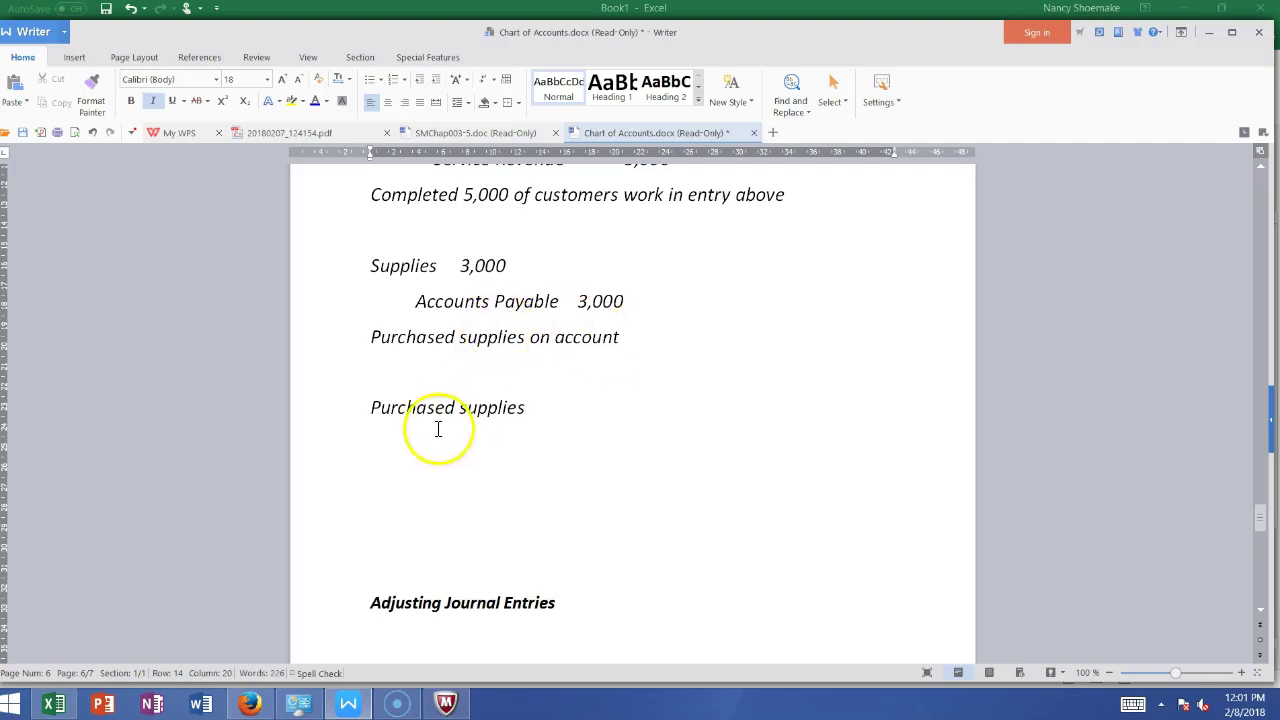
Enter Supplies 8,200 and an indented Cash 8,200 above the "Purchased supplies" description, keeping a blank line before the entry
left_click(381, 393)
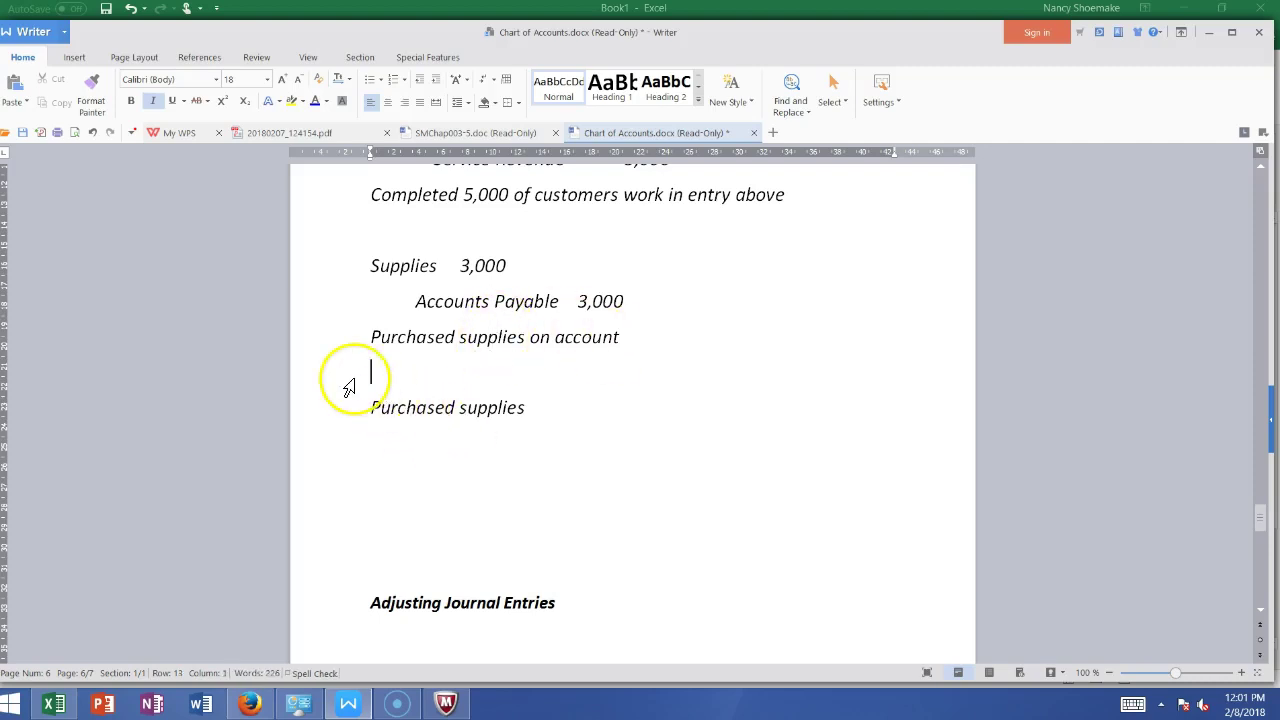
key("Return")
type("Supplies 8,200")
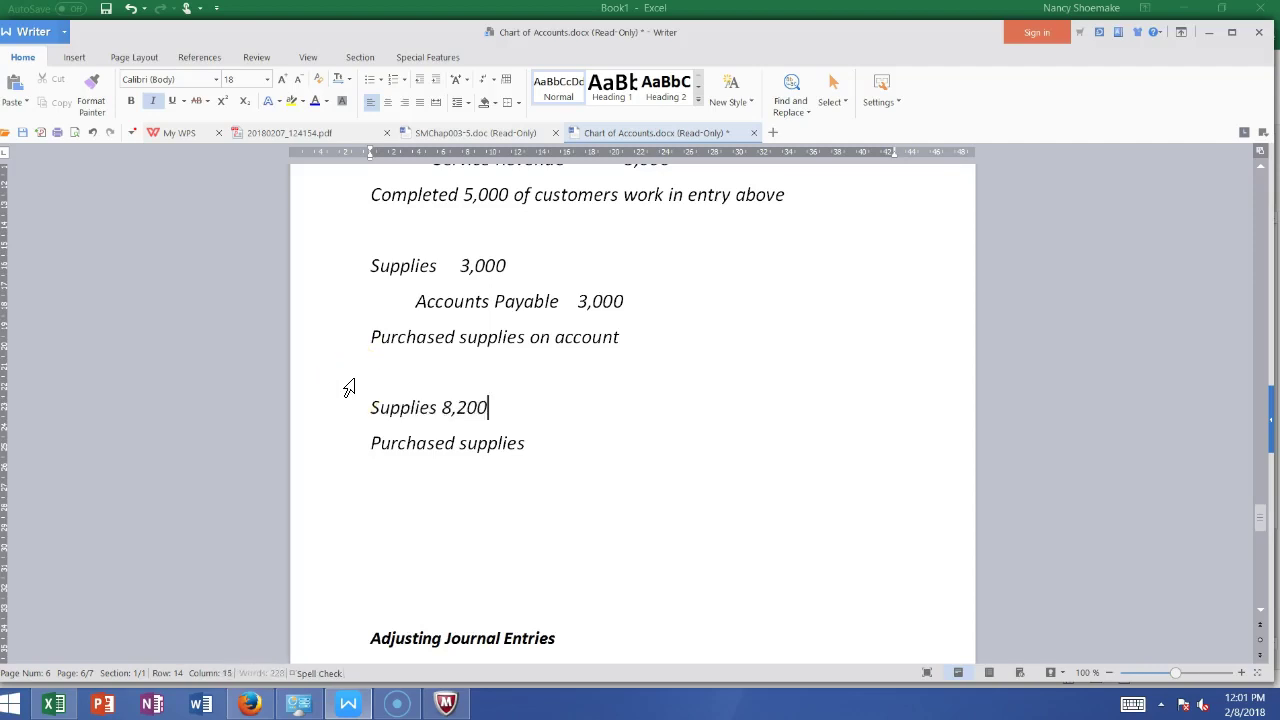
key("Return")
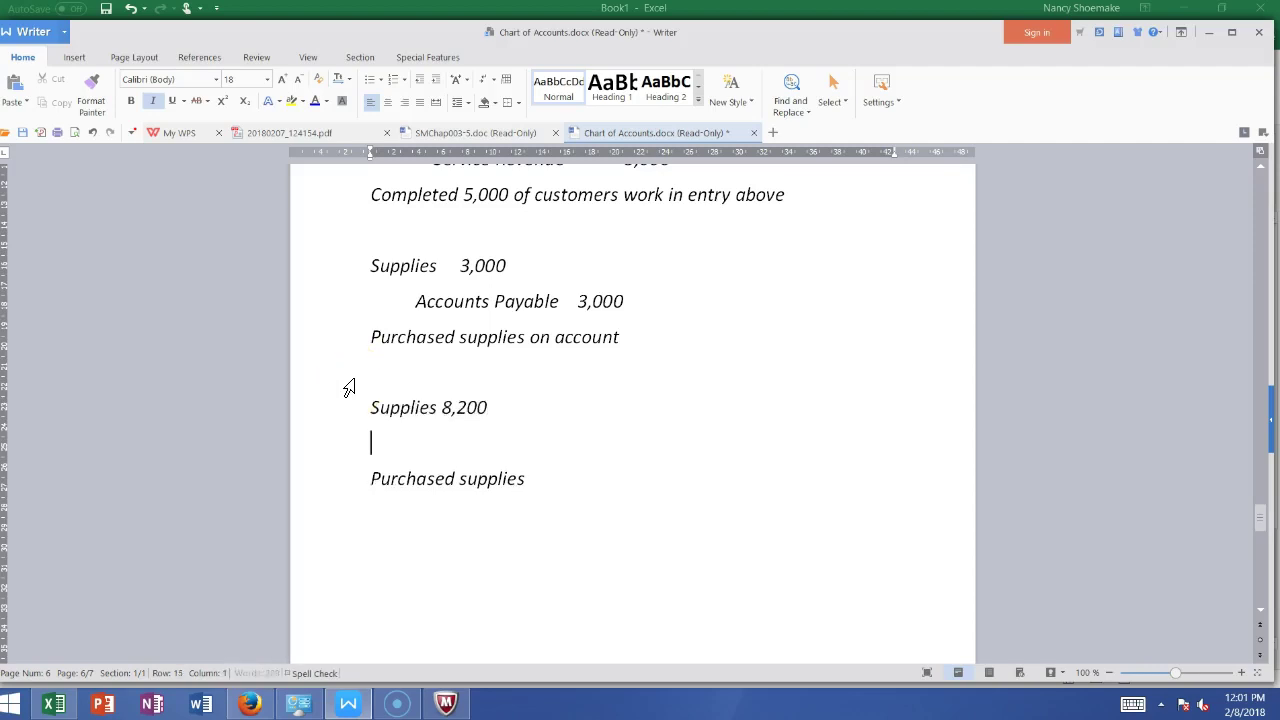
key("Tab")
key("Tab")
type("Cash")
key("Tab")
type("8,200")
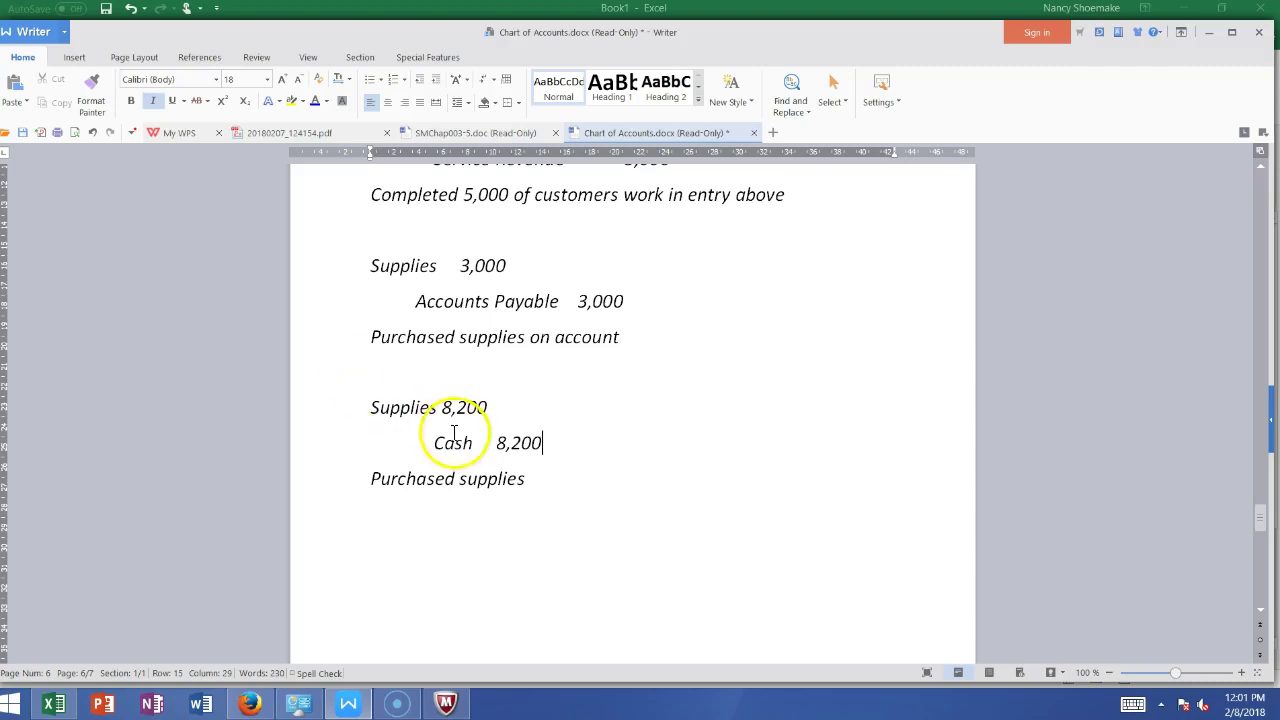
Leave a blank line after "Purchased supplies" and enter the description "Owe the electric company money from utilities in month"
left_click(529, 486)
key("Return")
key("Return")
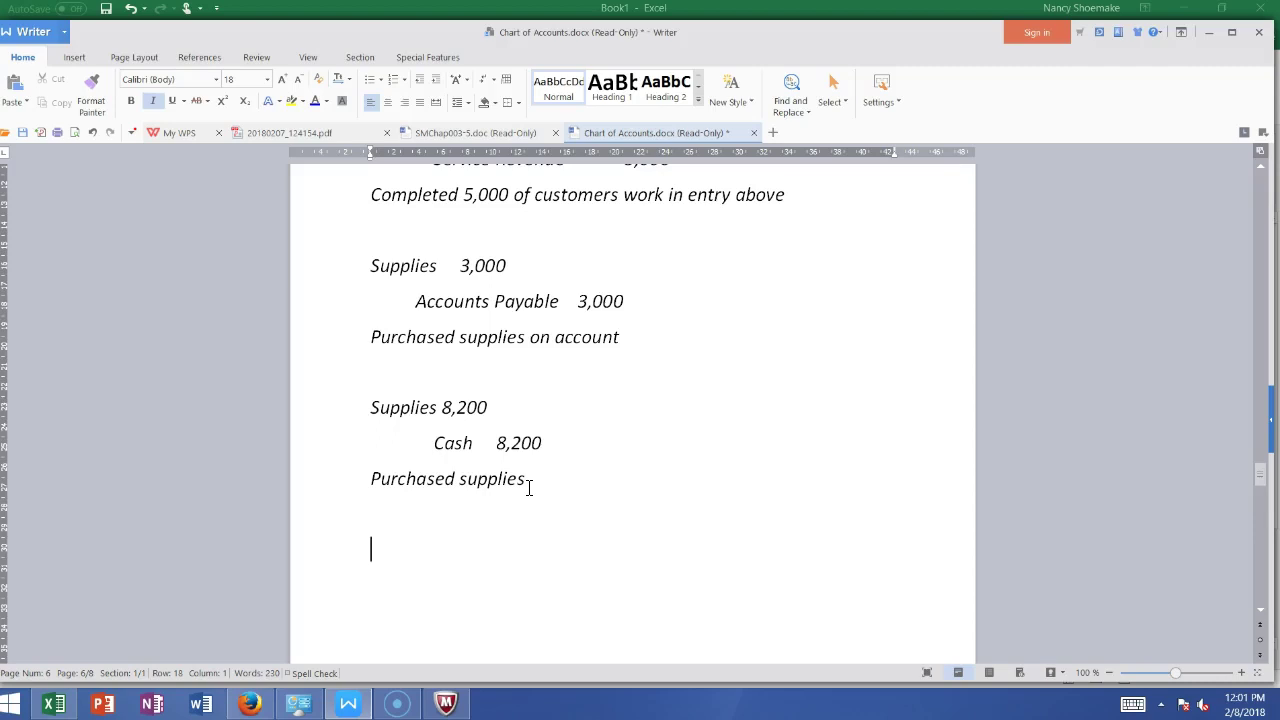
type("Owe the electr")
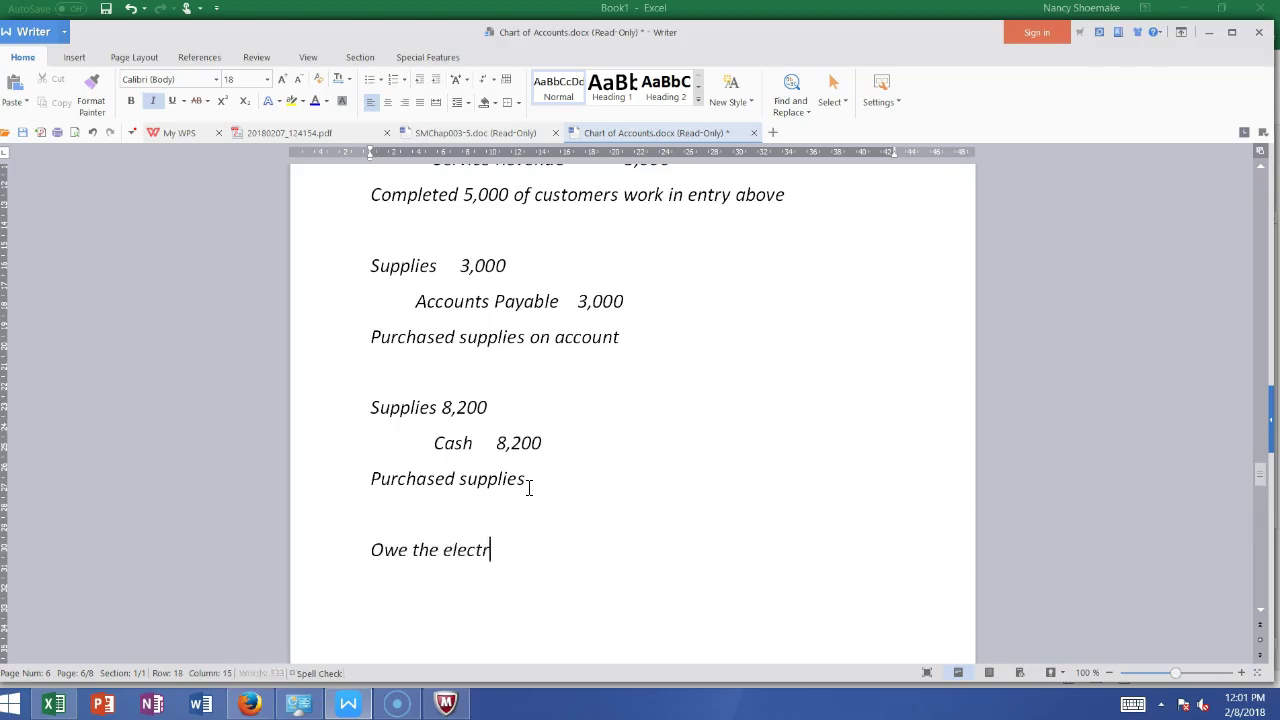
type("ic company ")
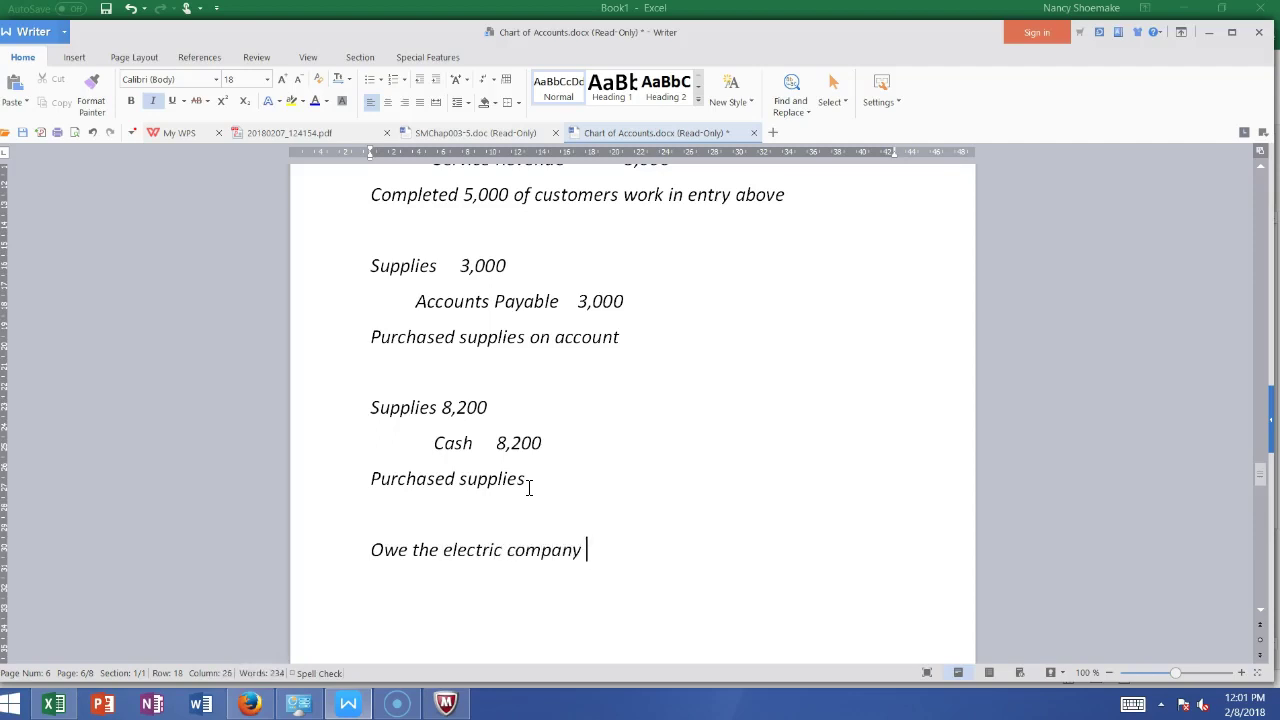
type("money from ")
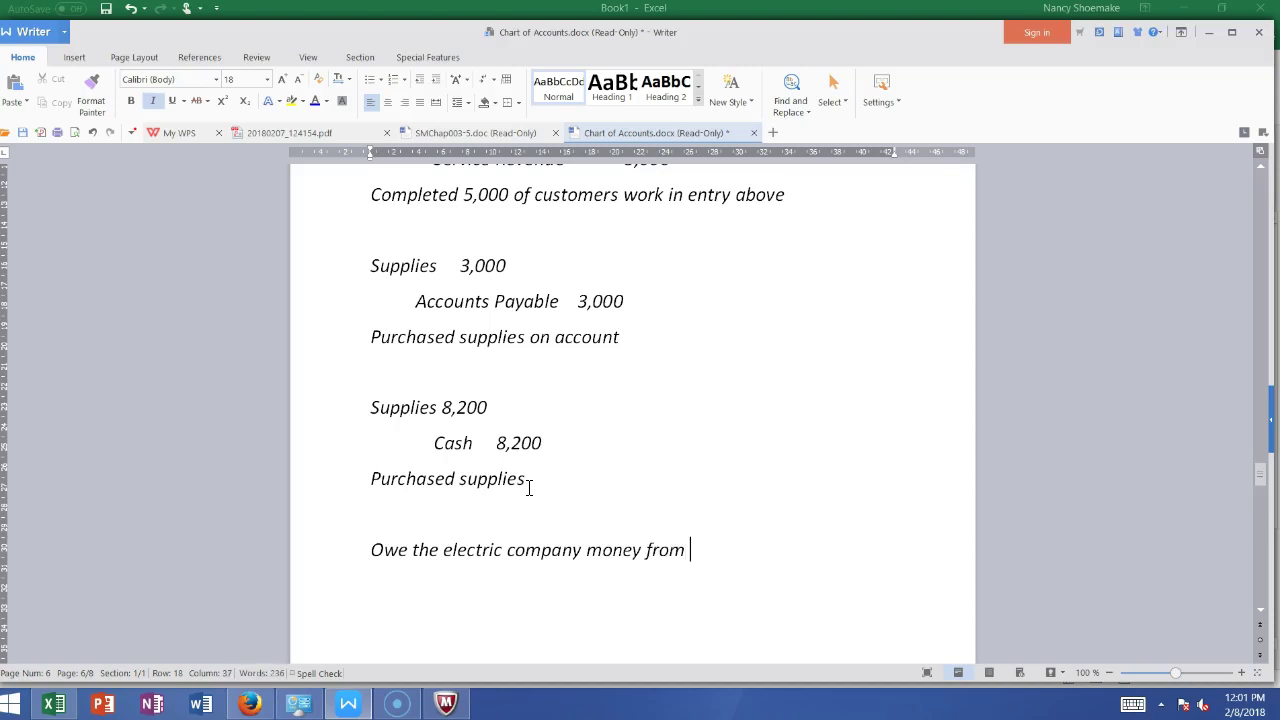
type("utilities in month")
Add a "Utility expense" line above the electric company description and extend the description with "received bill"
left_click(385, 524)
key("Return")
type("Utility expense")
left_click(844, 586)
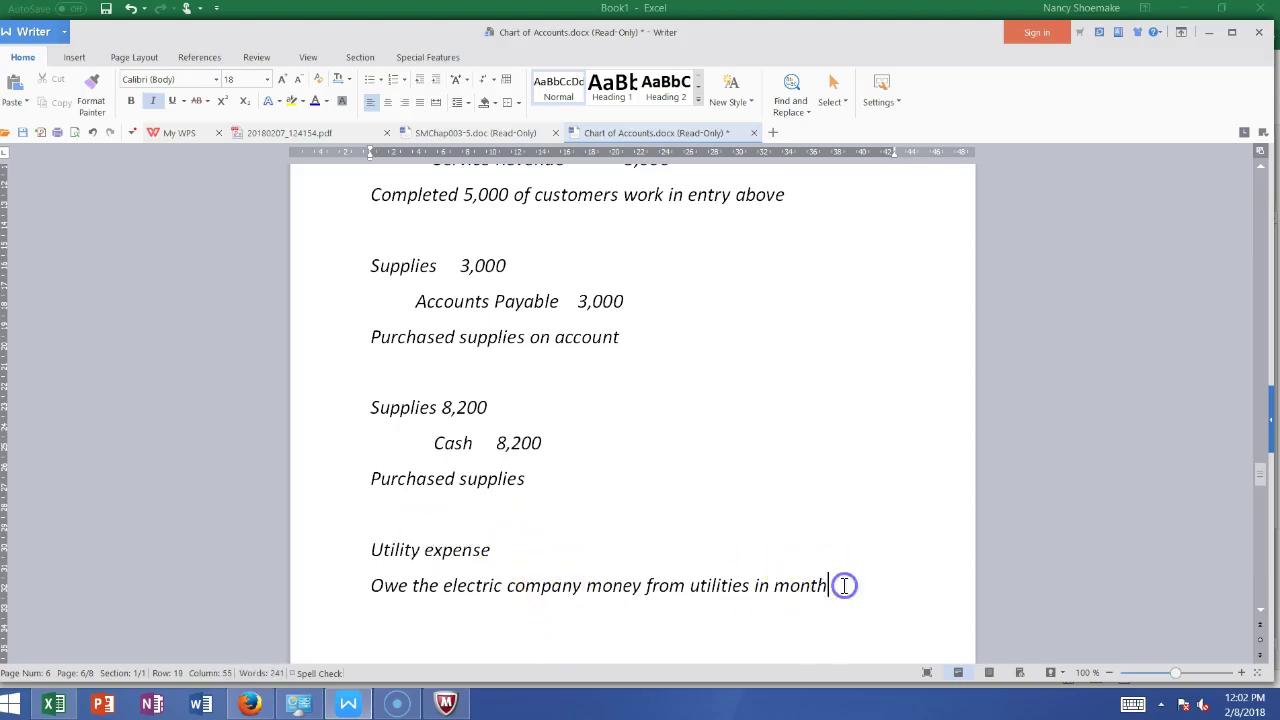
type("receiv")
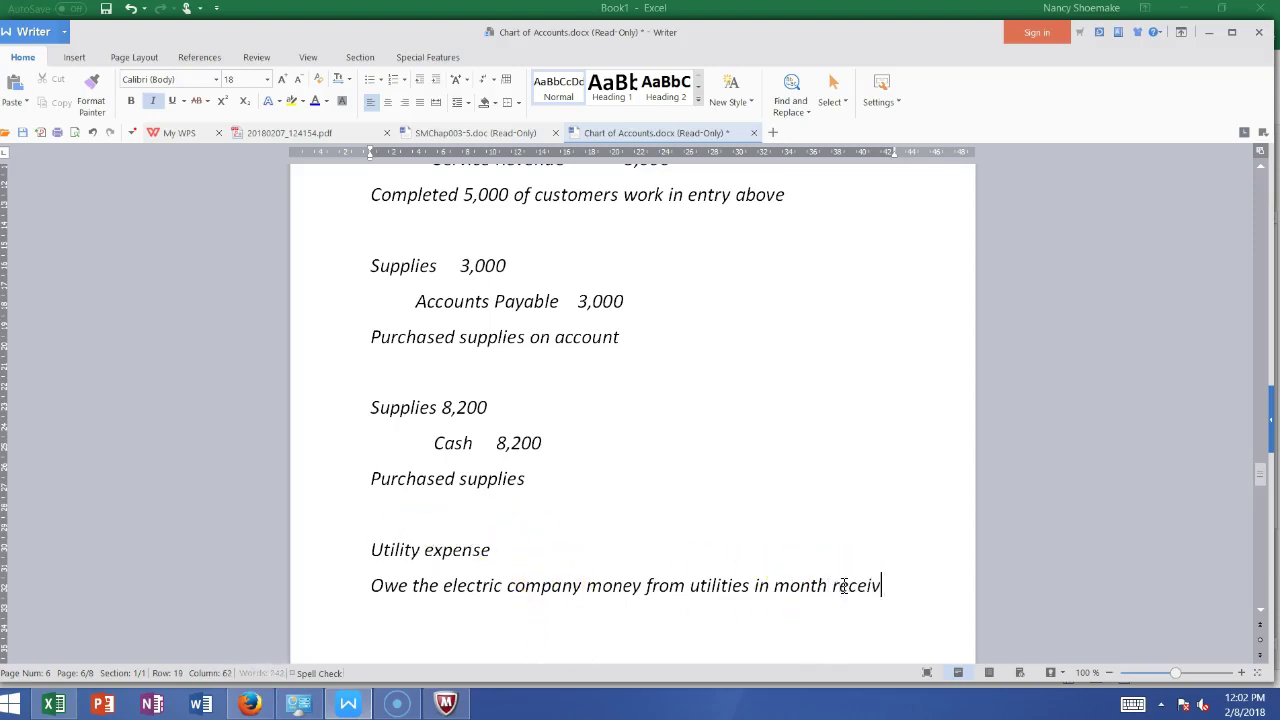
type("ed bill")
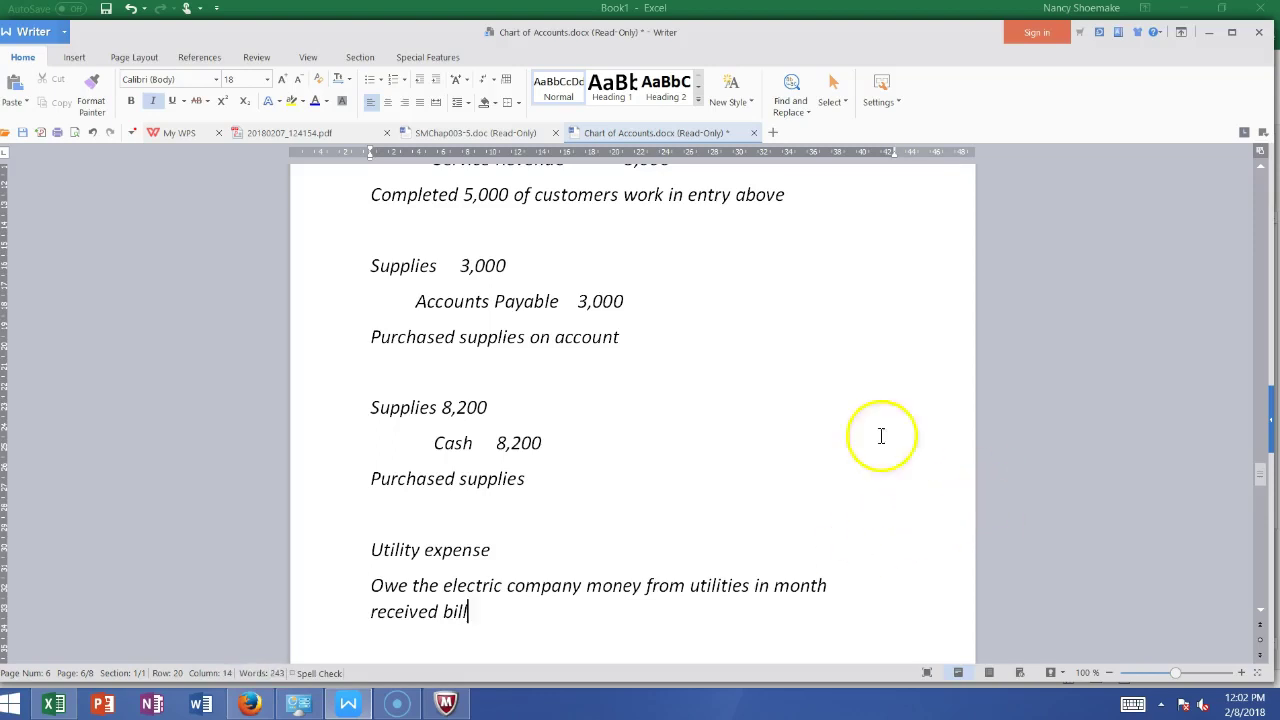
Enter 525 for Utility expense and add an indented Utilities payable 525 line below it
left_click(523, 552)
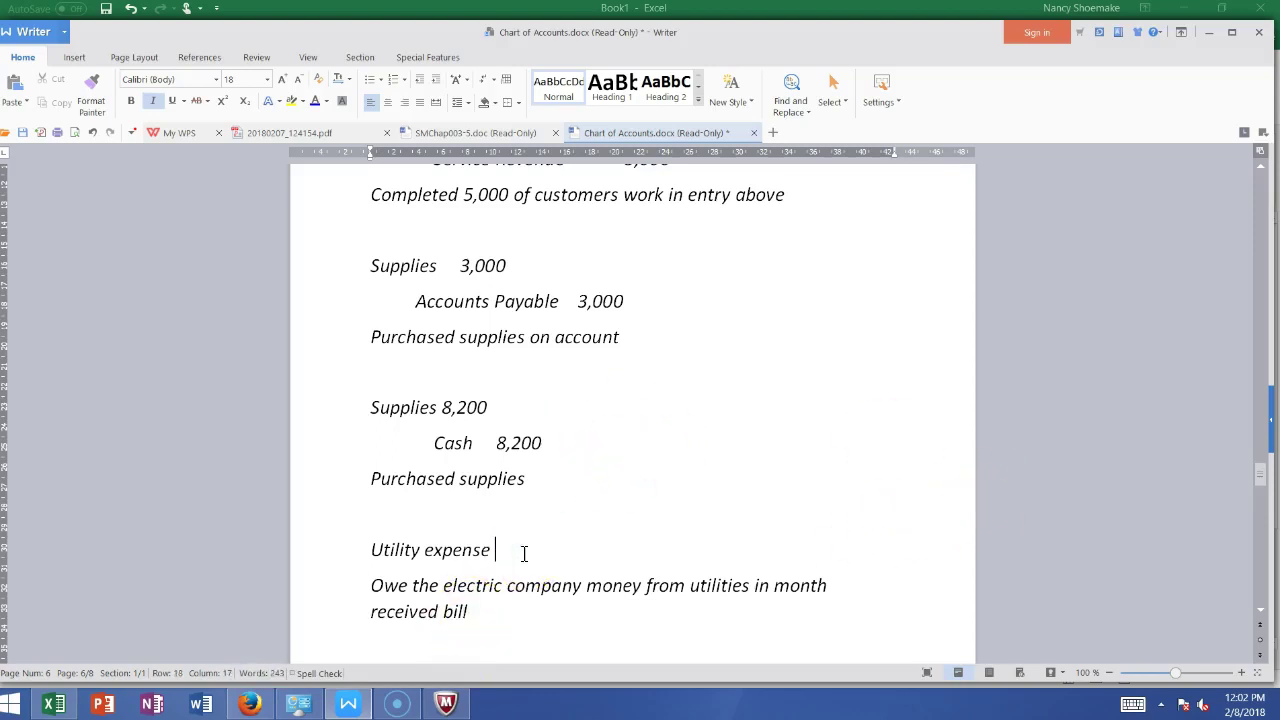
type("525")
key("Return")
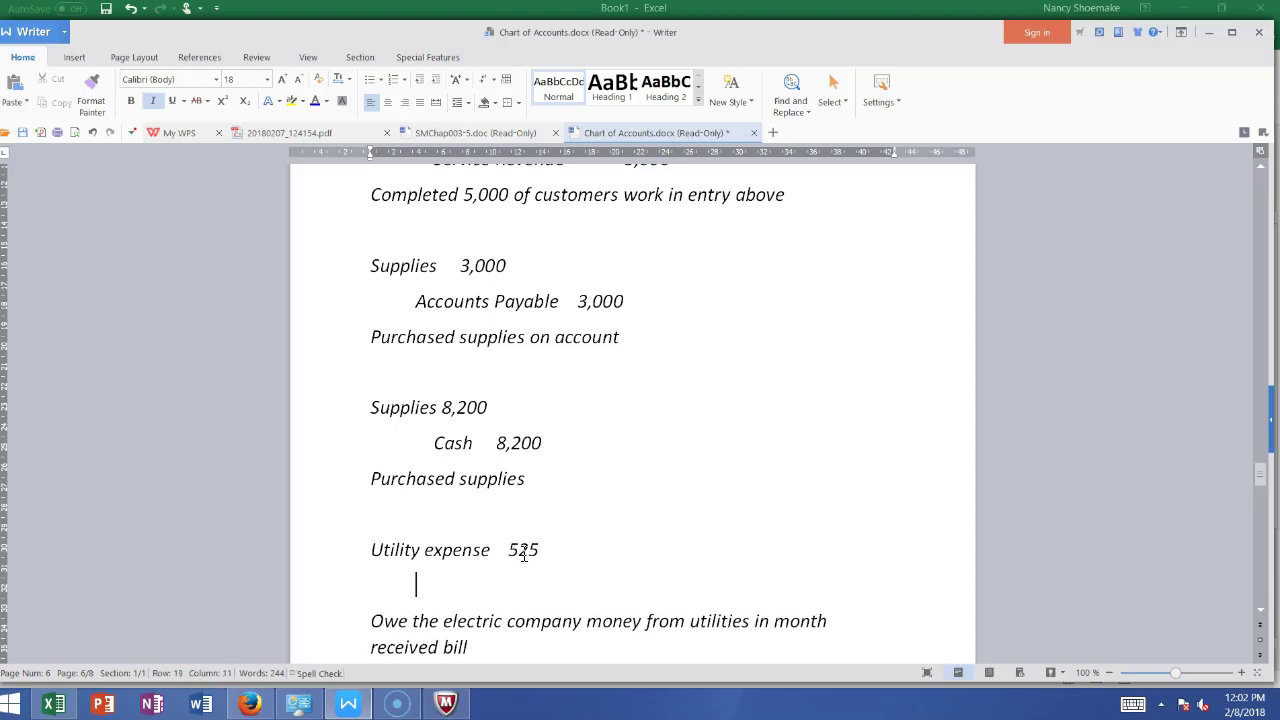
type("Utilities payable    525")
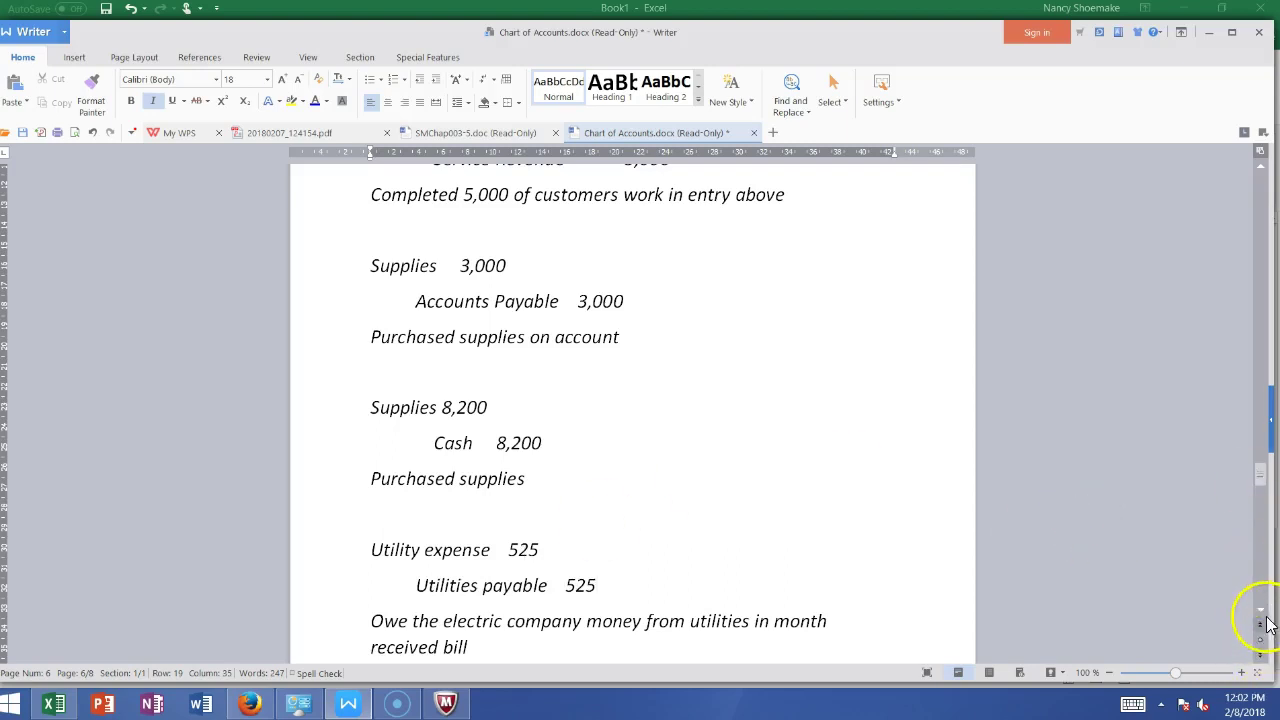
Leave a blank line after the utilities entry and enter "Hired contractor to install 5 computers and server" on the following page
scroll(1267, 624, "down", 4)
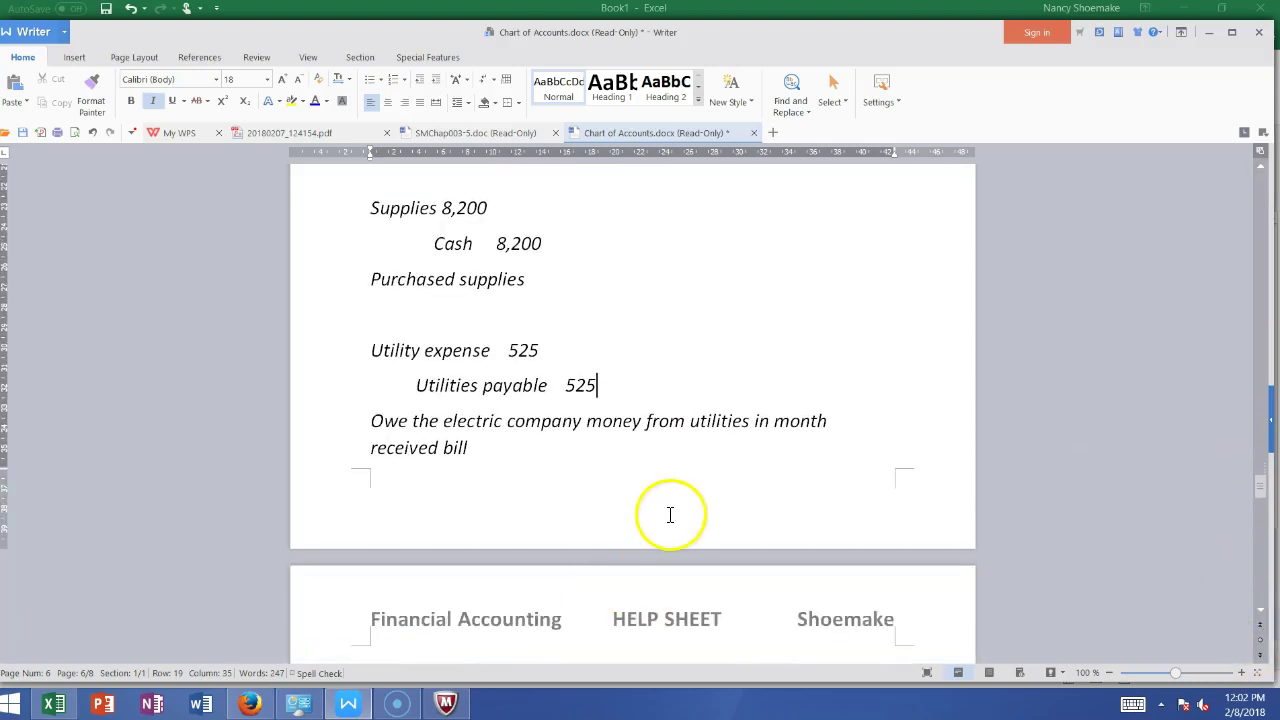
left_click(497, 450)
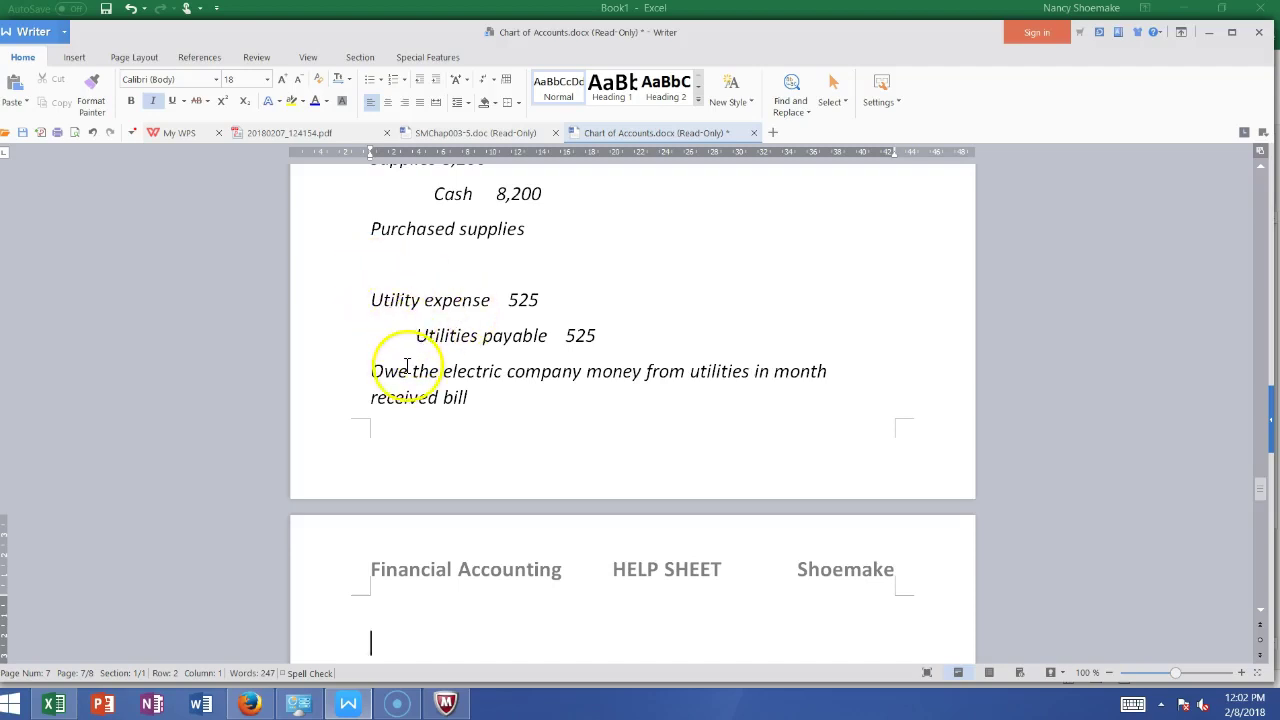
left_click(1261, 168)
left_click(1261, 168)
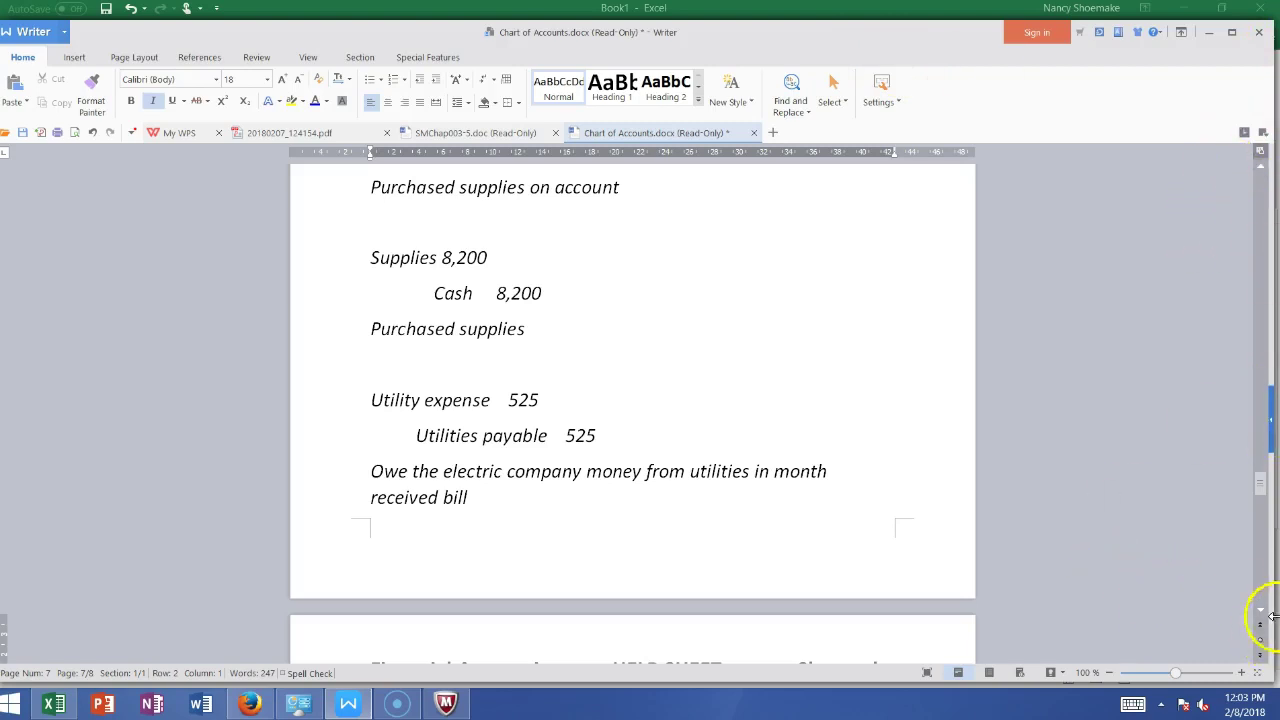
scroll(1259, 614, "down", 5)
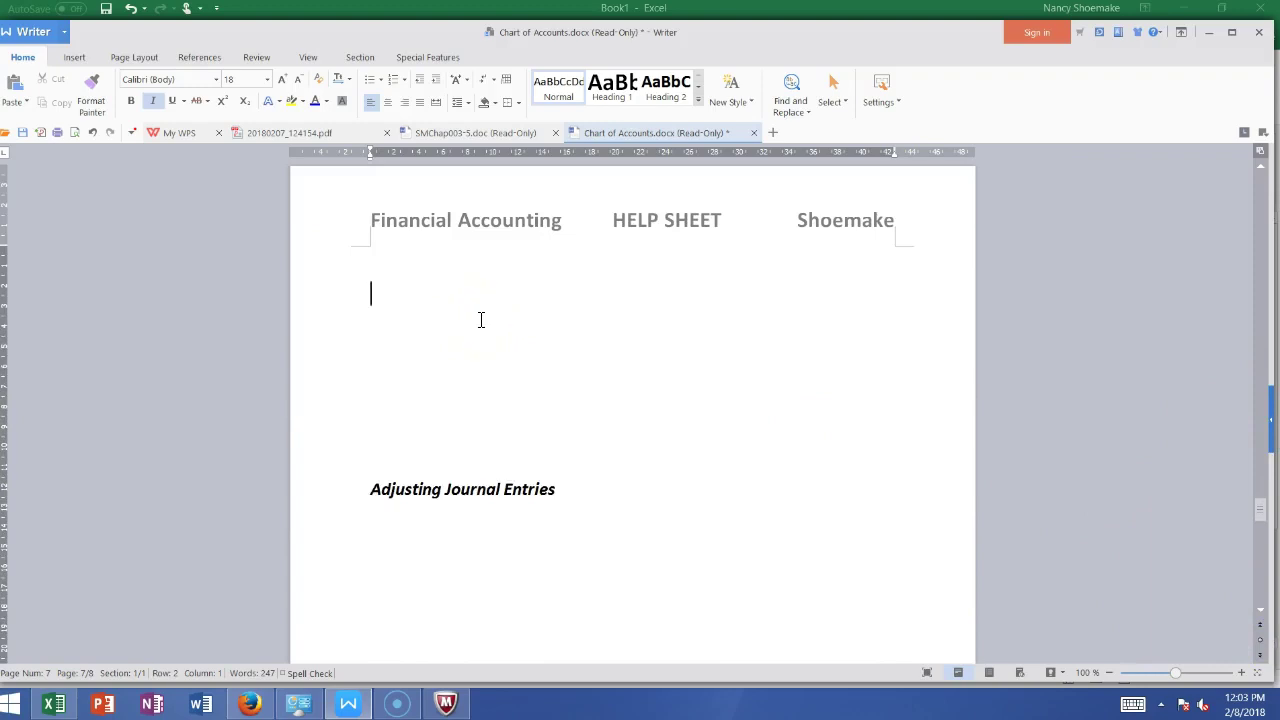
type("Hired contractor")
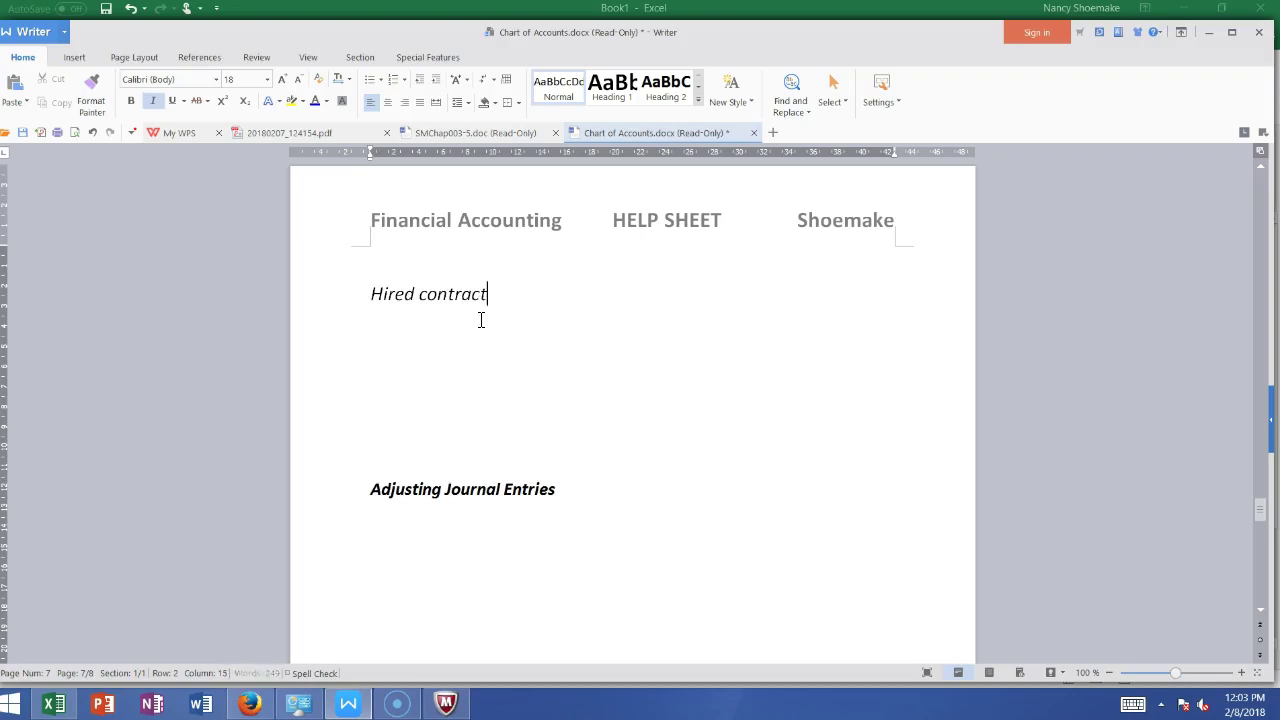
type("o install ")
type("5 computers and")
type(" service")
key("BackSpace")
key("BackSpace")
key("BackSpace")
type("er")
key("Return")
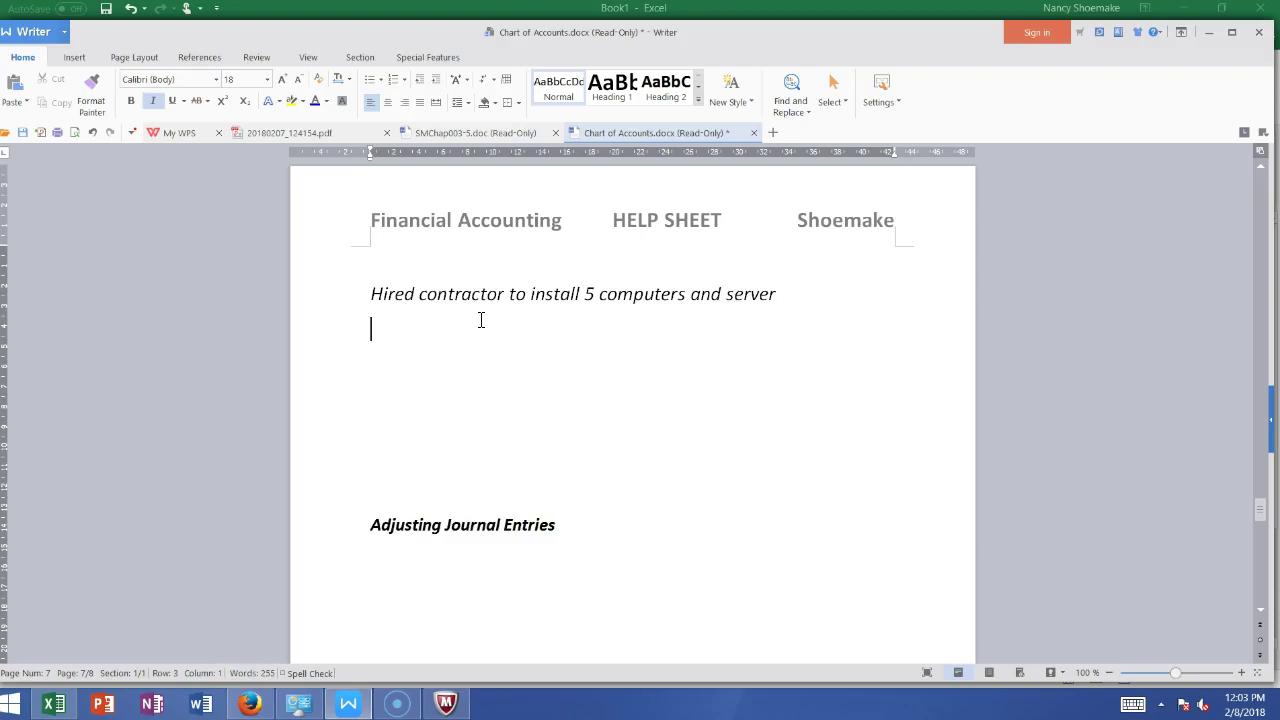
Insert a blank line above the contractor description and extend its text with "and he sent bill for 3,000 and we paid it"
left_click(371, 292)
key("Return")
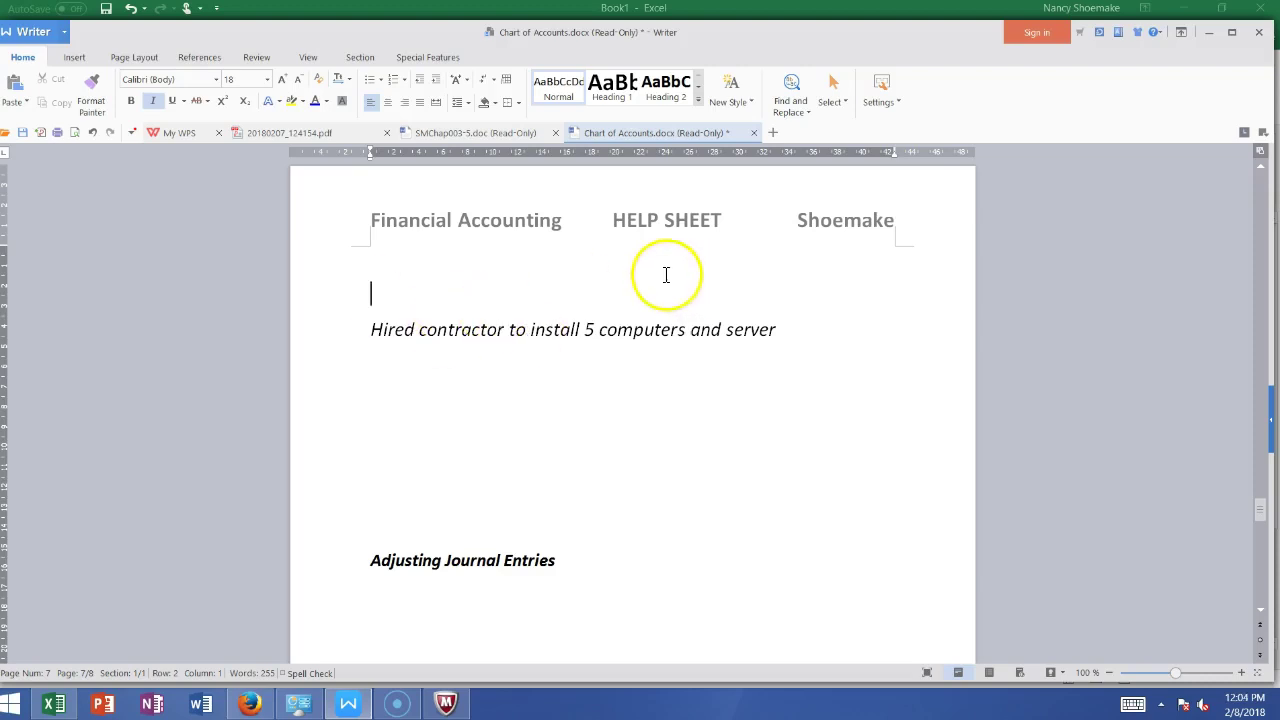
left_click(816, 328)
type("and the ")
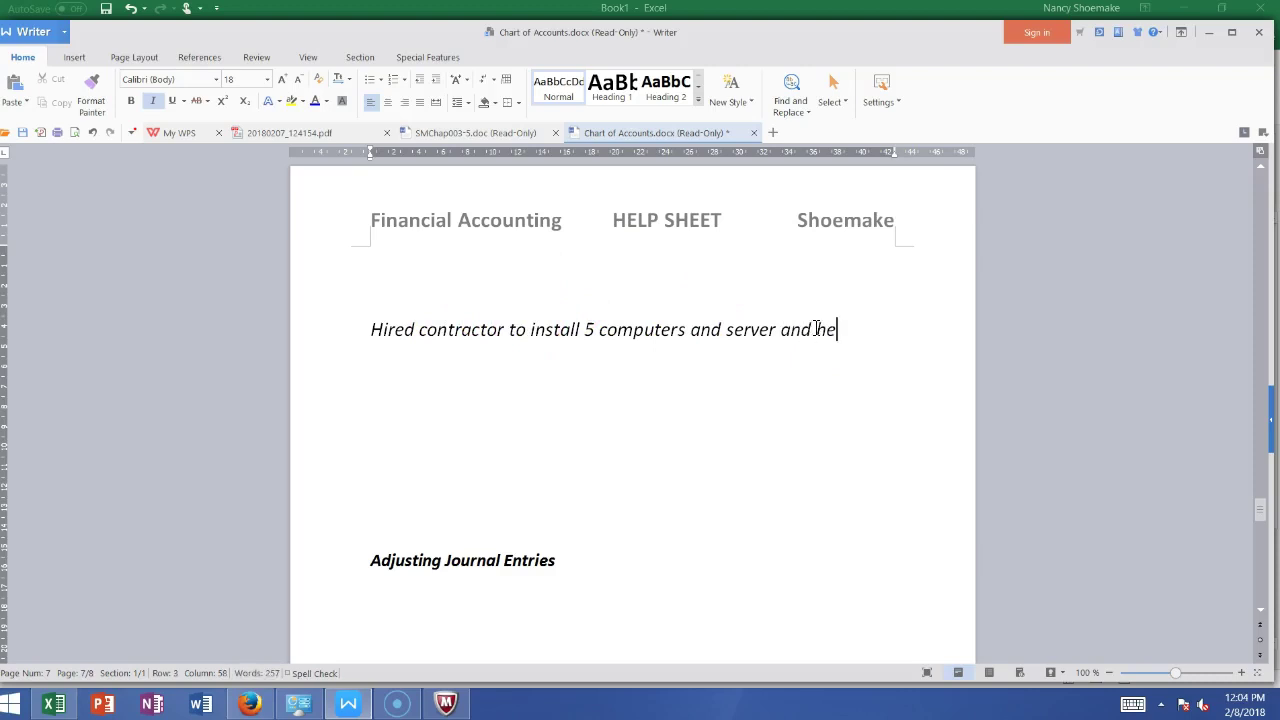
type("sent bill")
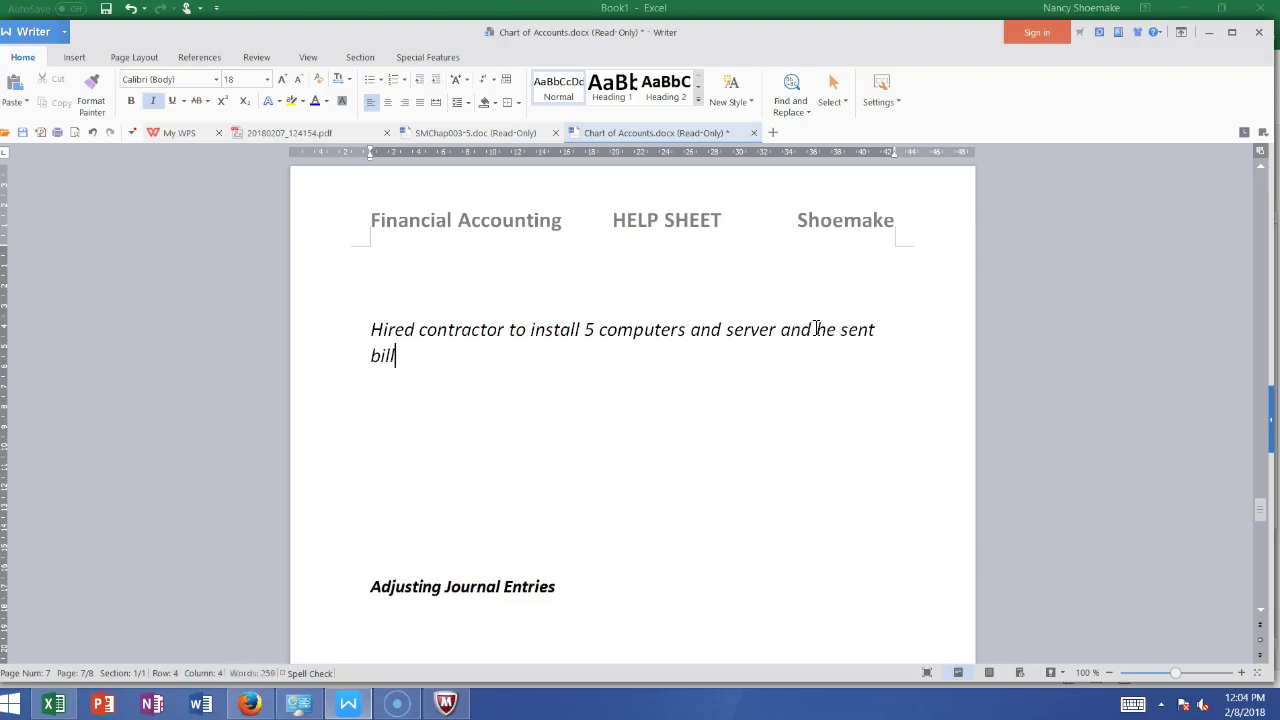
type(" for 3,000")
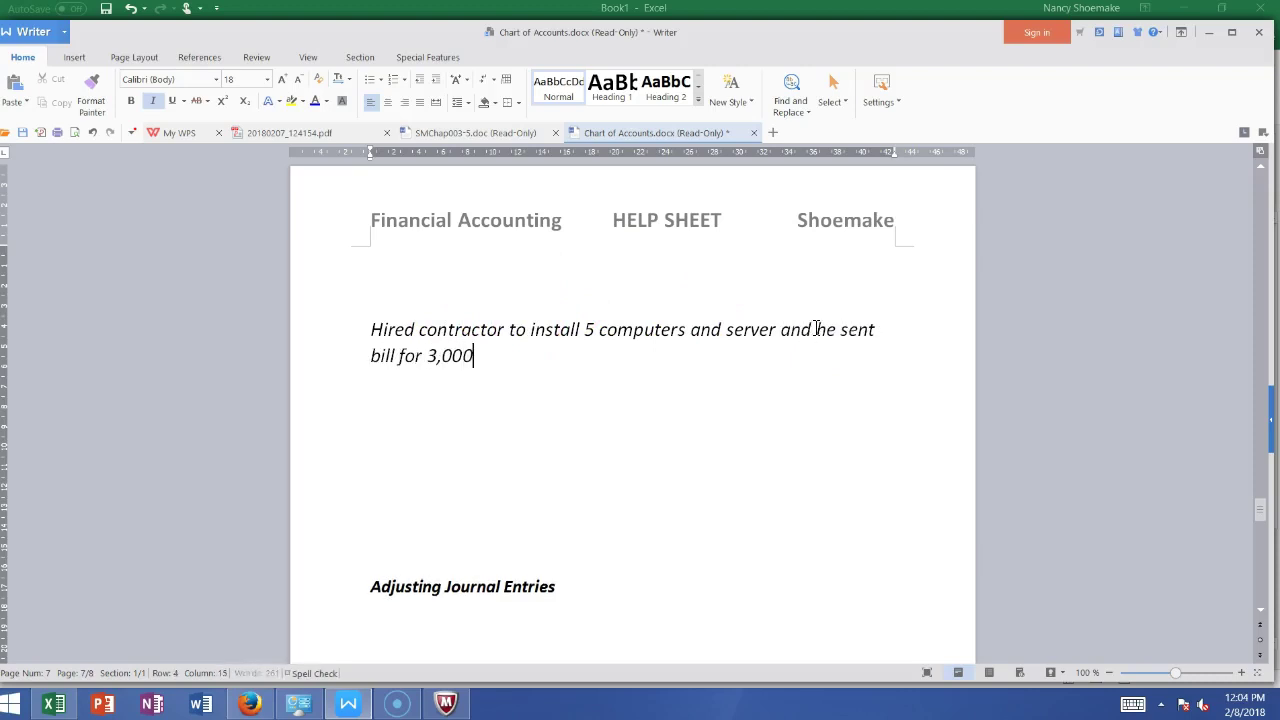
type(" and we paid it")
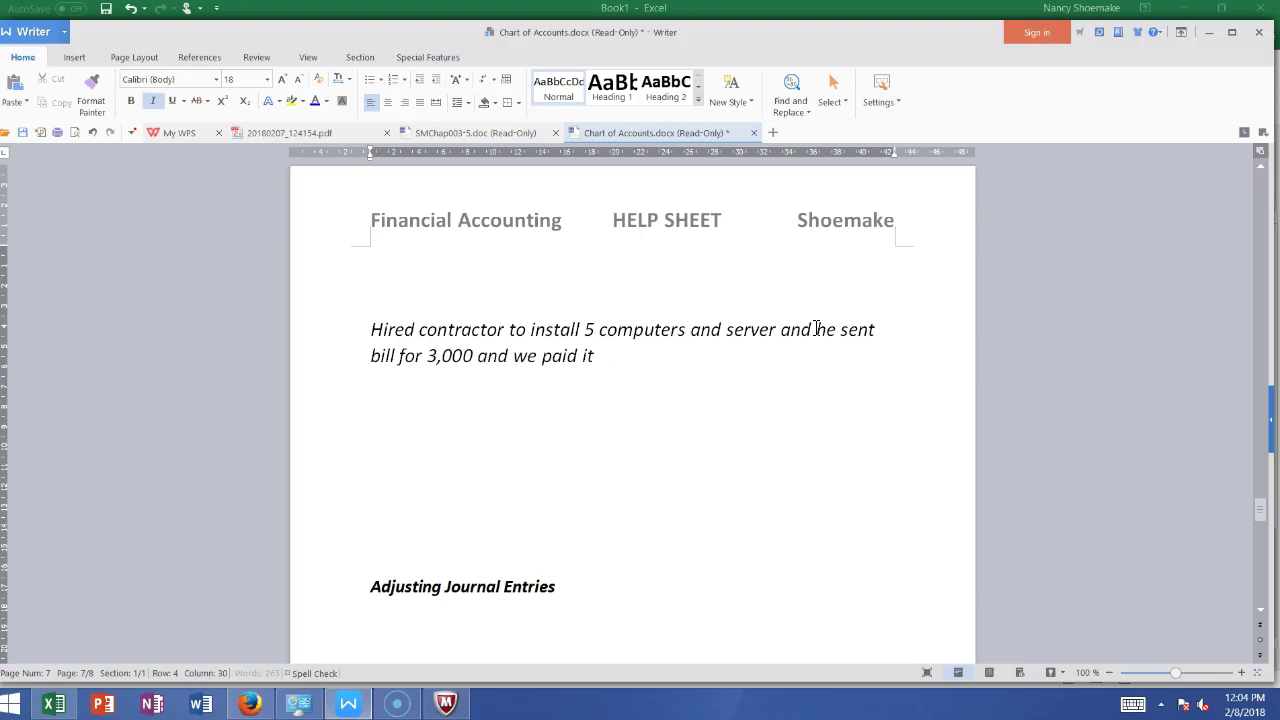
Insert another blank line above the contractor description and replace the word "install" with "fix"
left_click(374, 303)
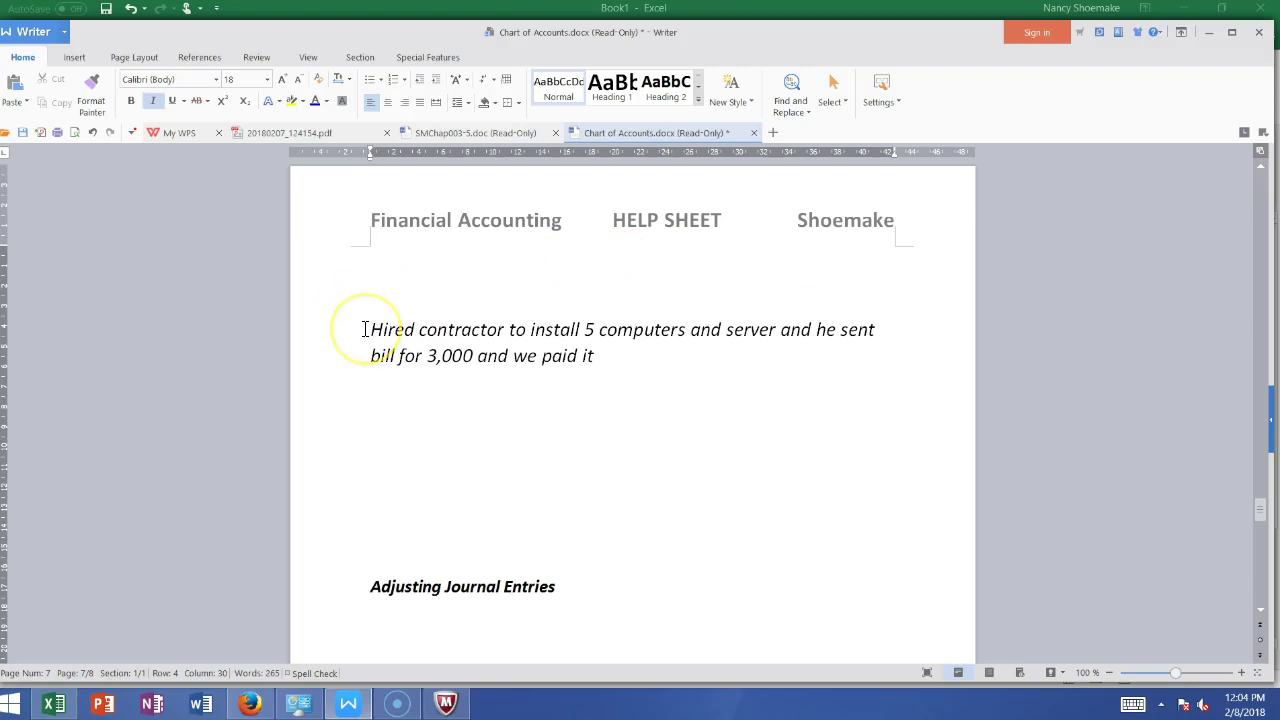
left_click(369, 328)
key("Return")
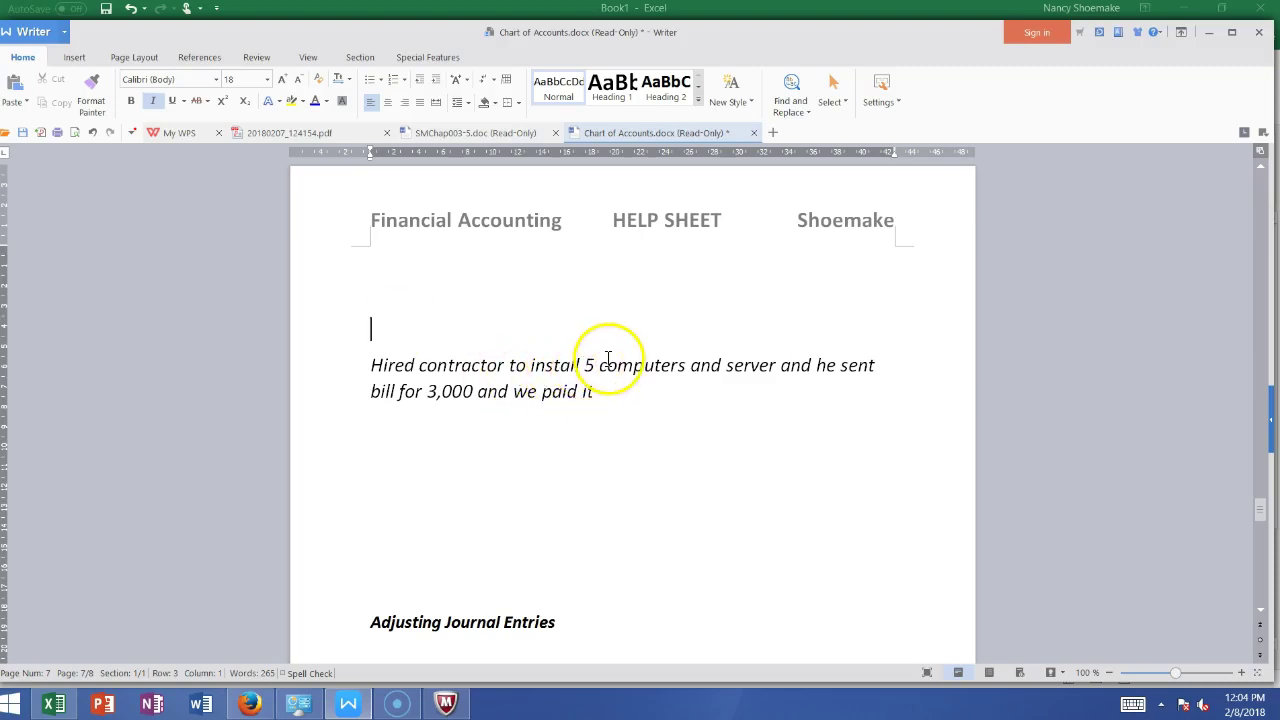
left_click(577, 365)
key("BackSpace")
key("BackSpace")
key("BackSpace")
key("BackSpace")
key("BackSpace")
key("BackSpace")
key("BackSpace")
type("fix")
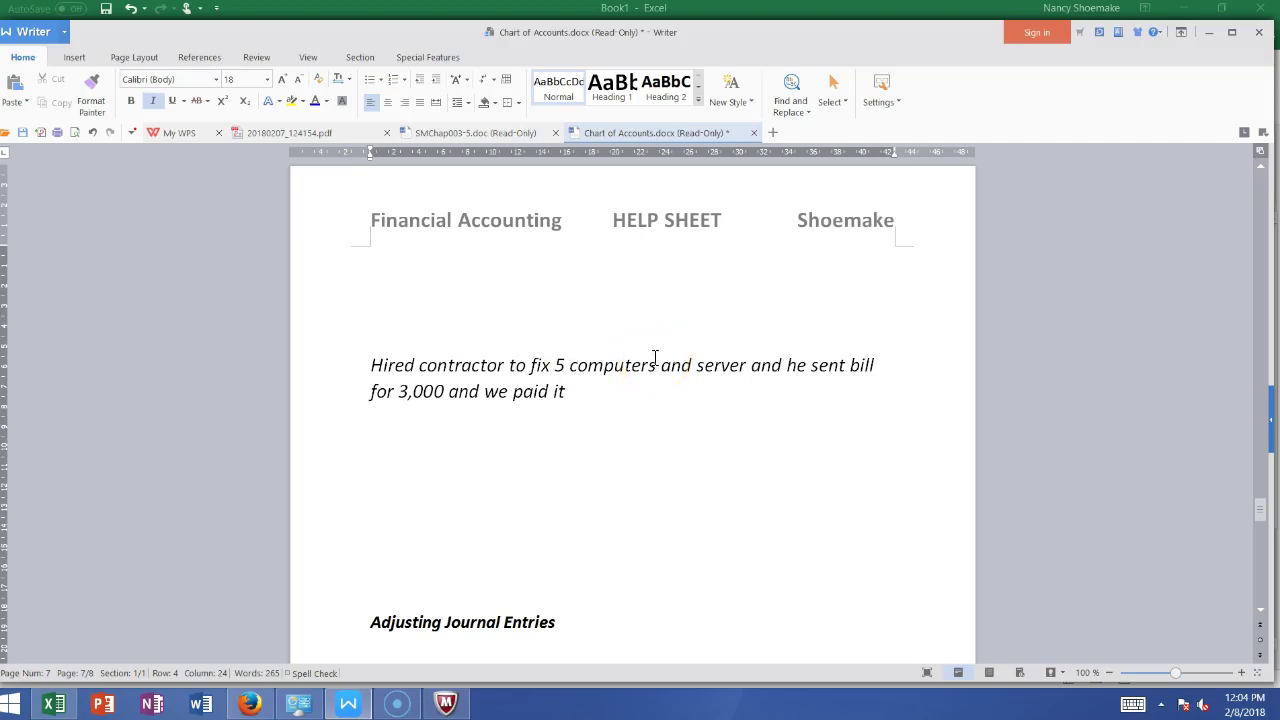
Enter Repairs Expense 3,000 and an indented Cash 3,000 directly above the contractor description
left_click(375, 325)
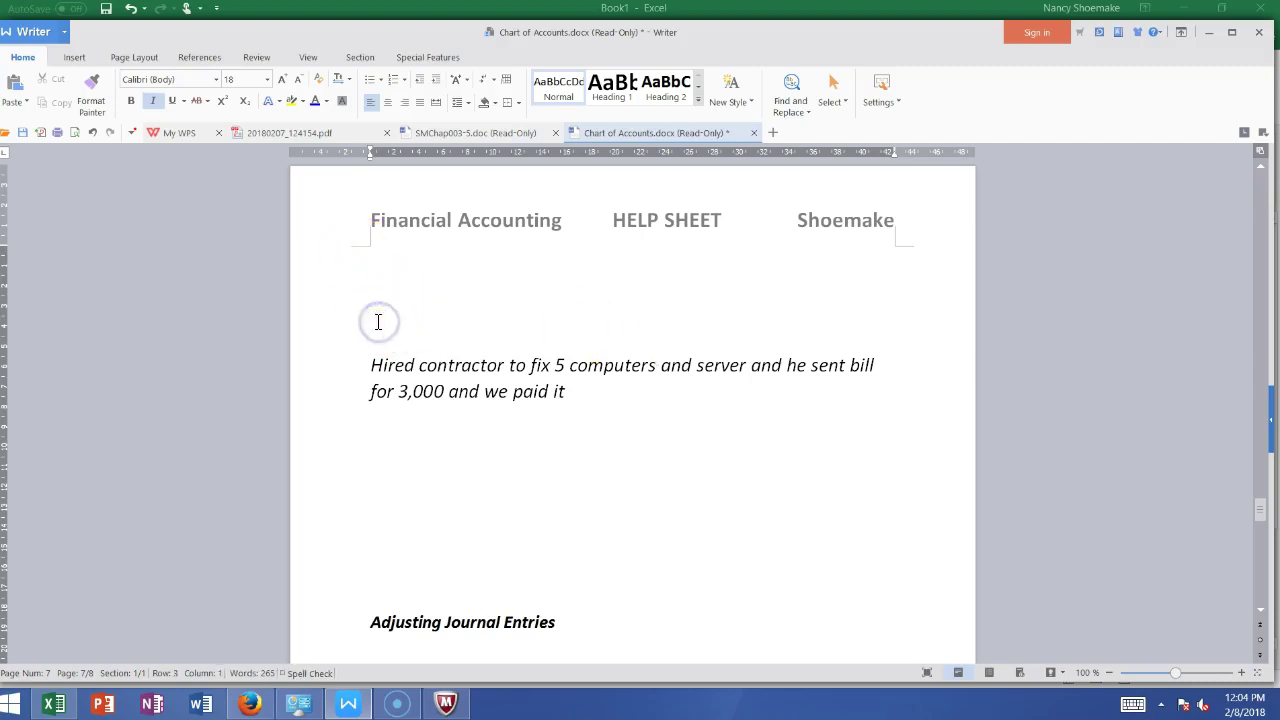
type("Repairs E")
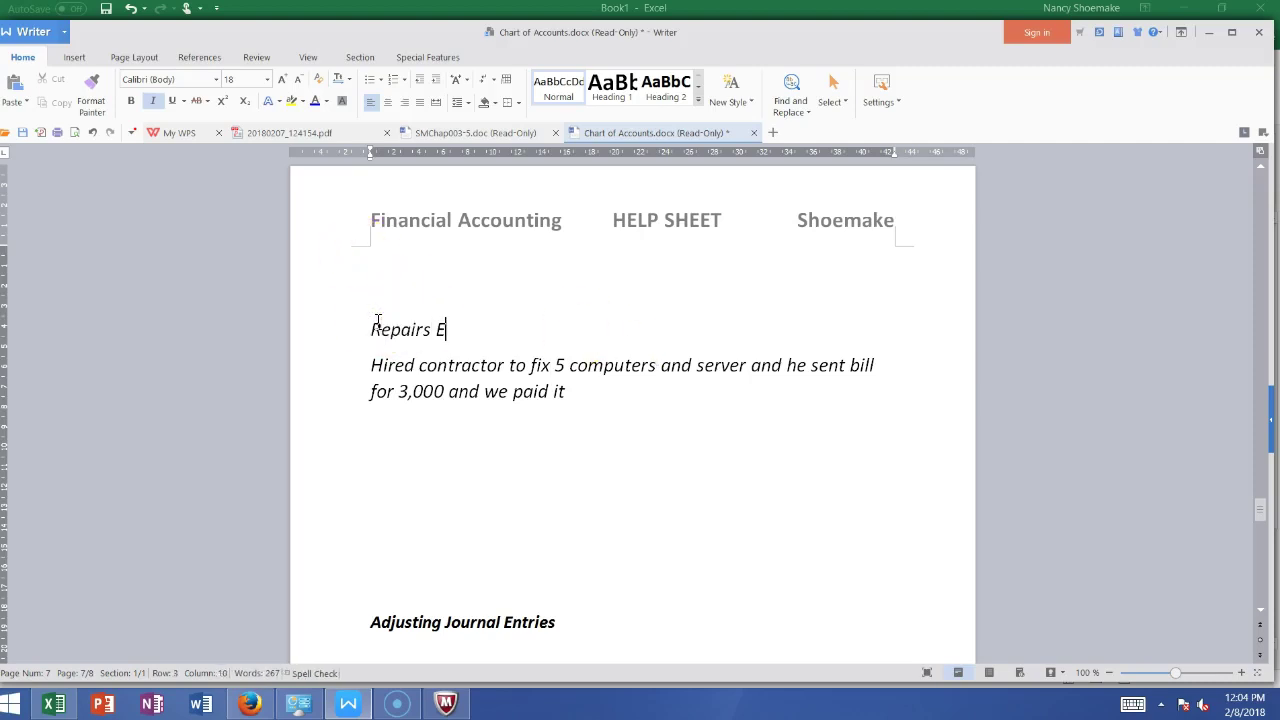
type("xpense    3,000")
key("Return")
type("Cash ")
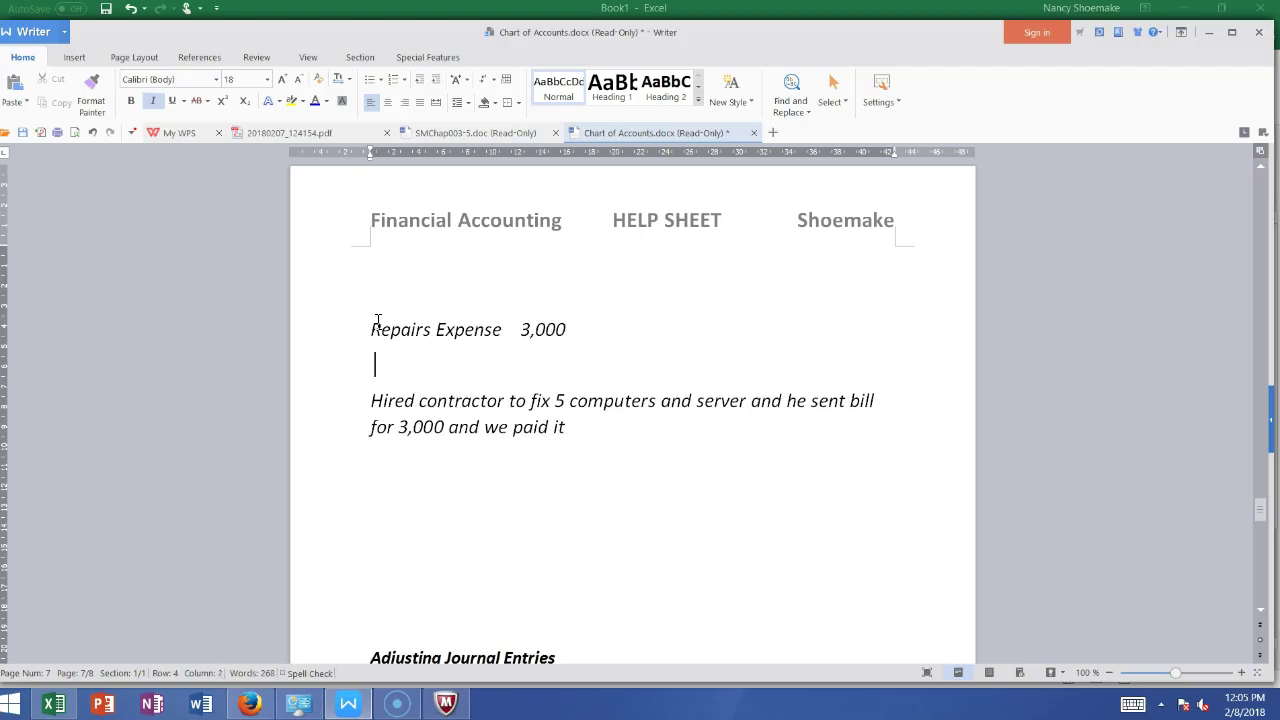
type("                       3,000")
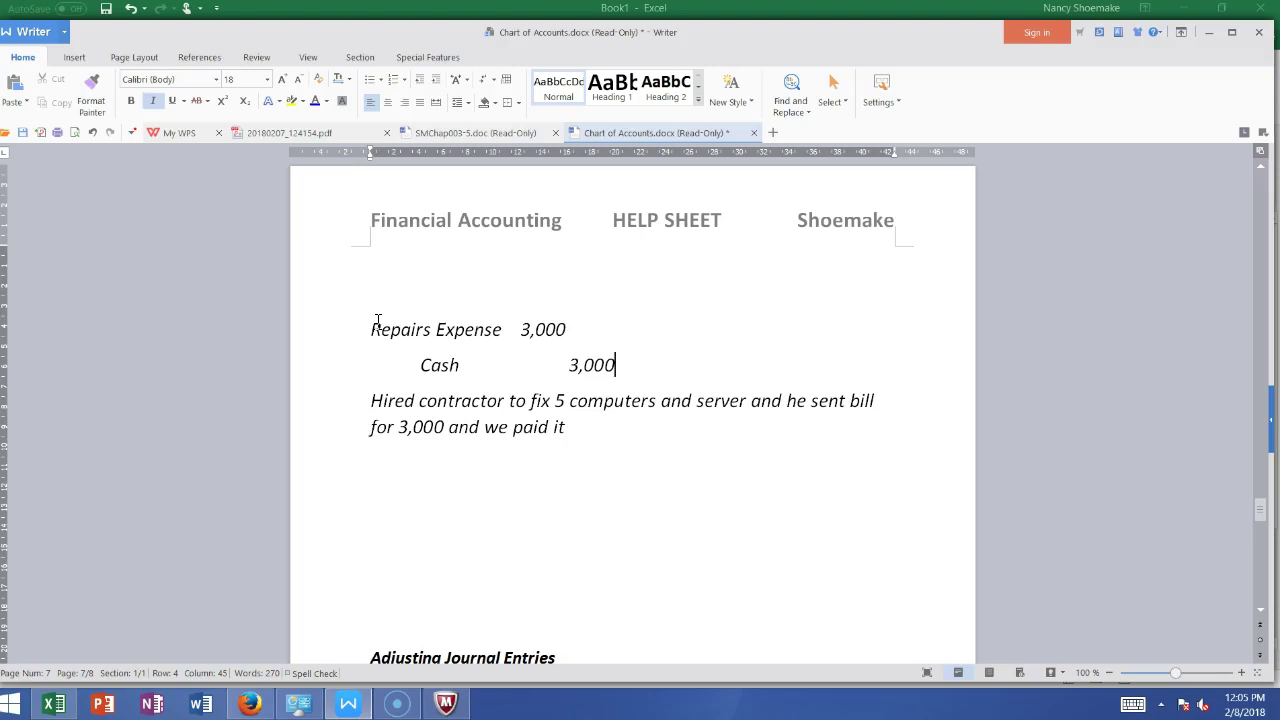
Leave a blank line after the contractor entry and describe asking a person, by initials, "to be the advertising model for the new ad"
left_click(591, 433)
key("Return")
key("Return")
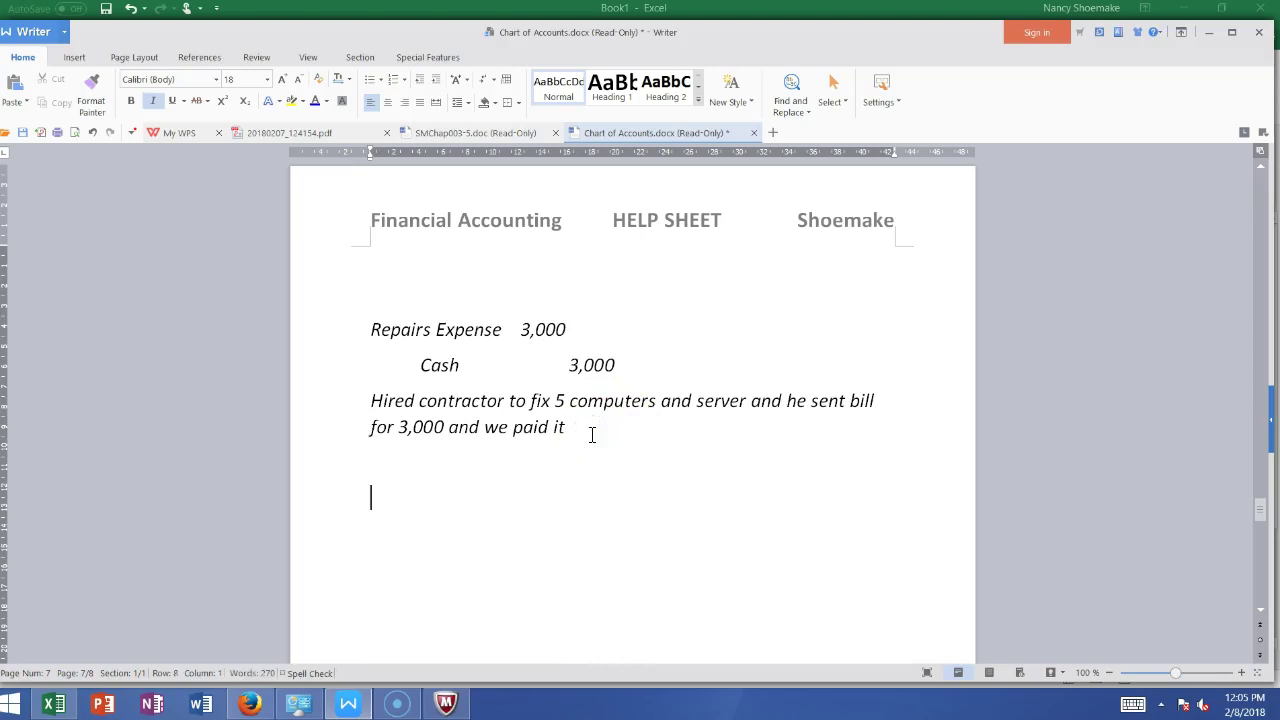
type("Asked JD to be the advertising model for the new ")
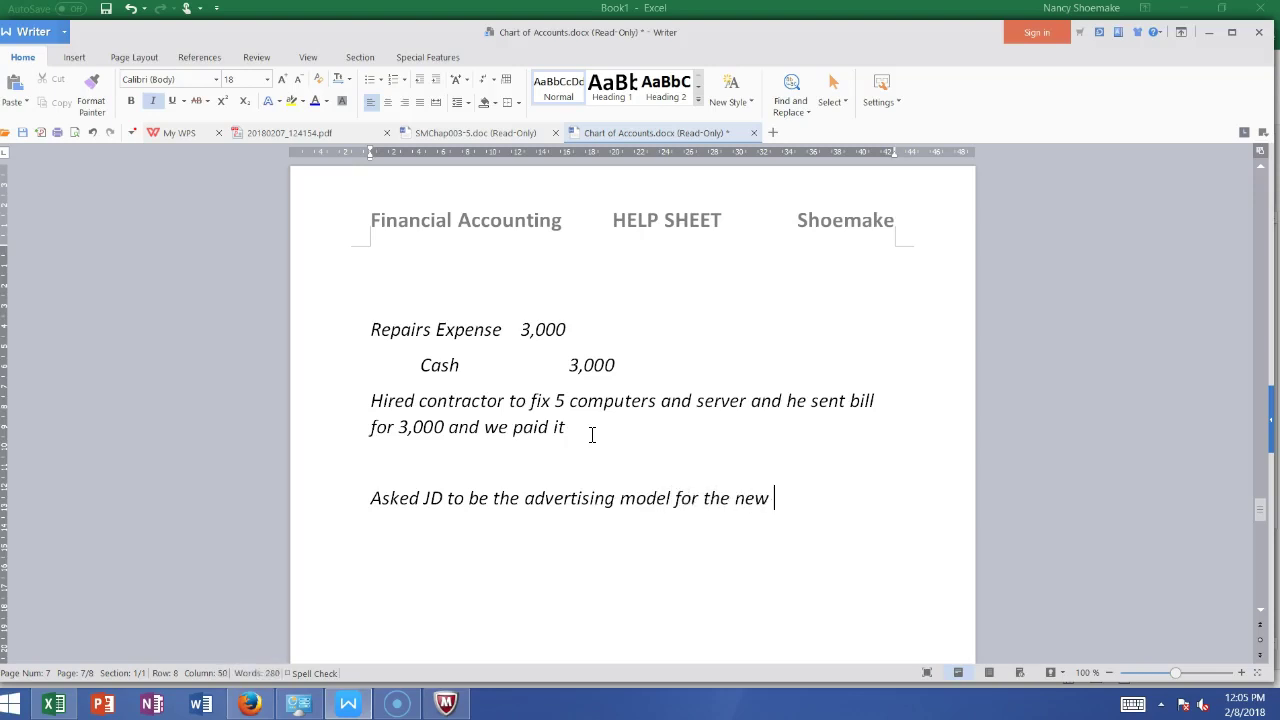
type("ad")
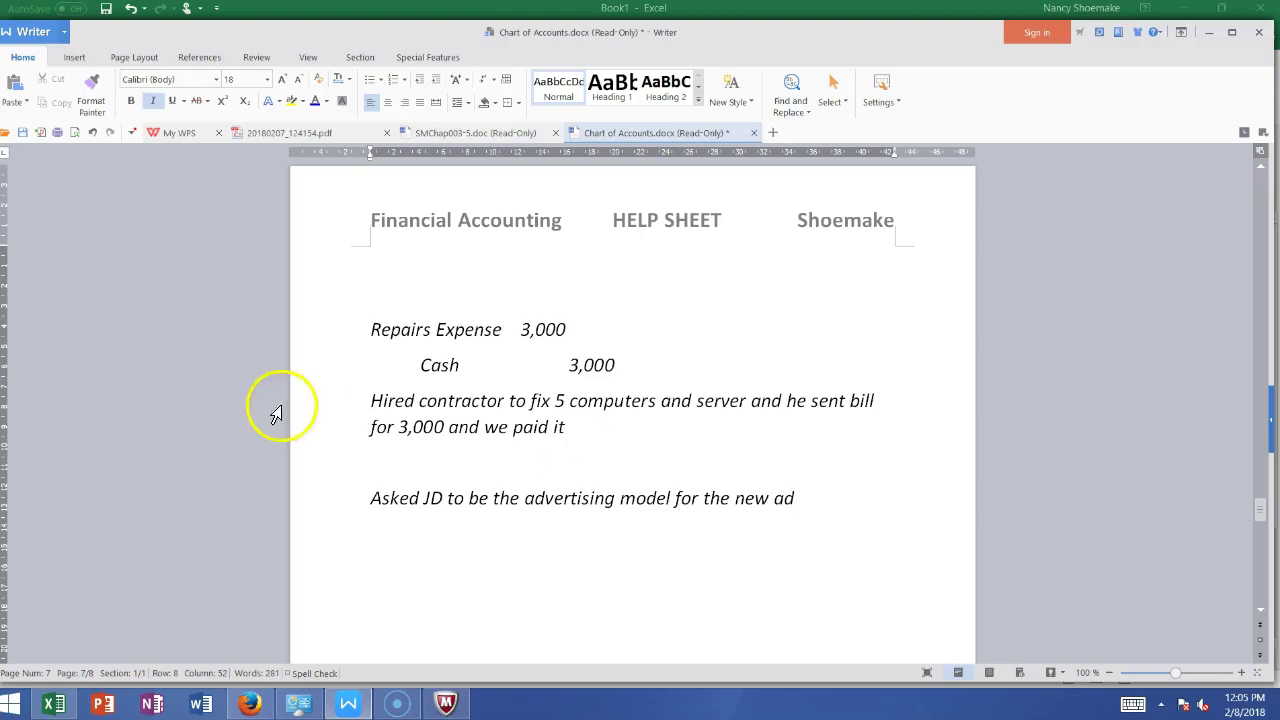
Enter NOTHING on its own line directly above the advertising model description
left_click(374, 474)
type("\\")
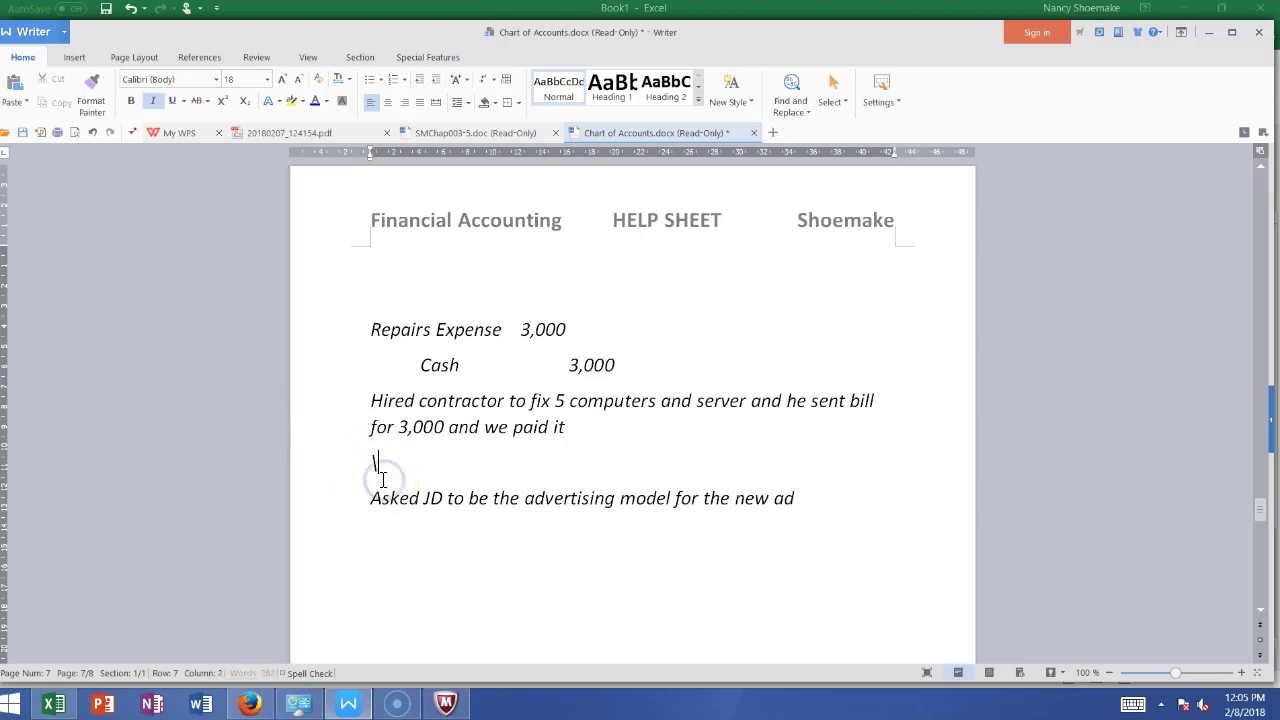
key("BackSpace")
key("Return")
type("NOTHING")
Leave a blank line after the advertising model description and write the description "Paid utilities above"
left_click(806, 536)
key("Return")
key("Return")
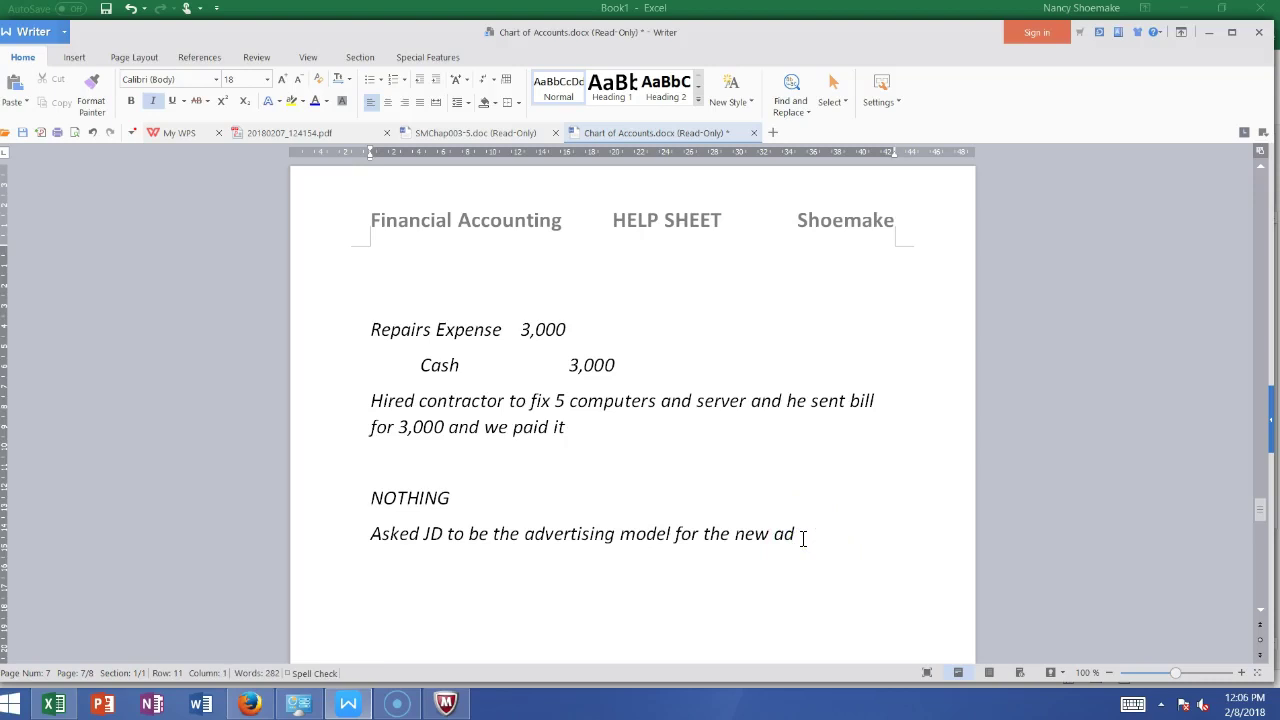
type("pAY")
key("BackSpace")
key("BackSpace")
key("BackSpace")
key("Caps_Lock")
type("Paid utilities above")
key("Return")
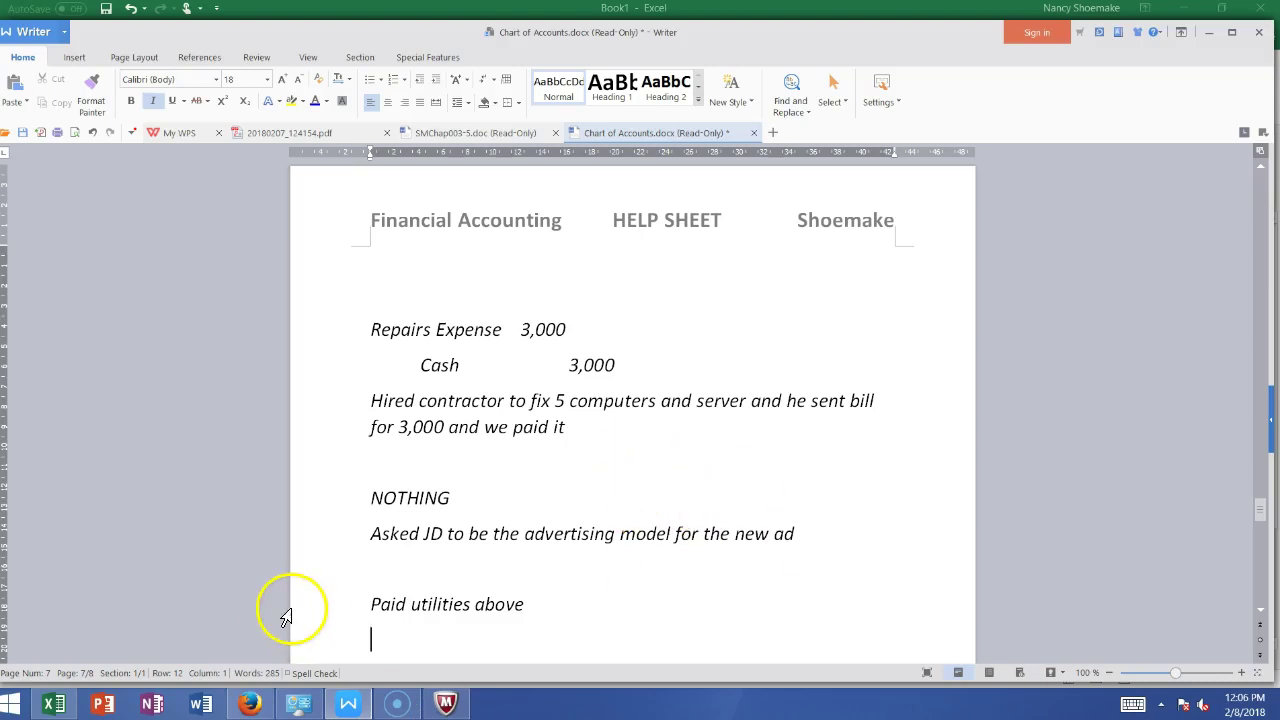
Insert a line above "Paid utilities above" and check the earlier utility expense entry for the account and amount owed
left_click(385, 573)
key("Return")
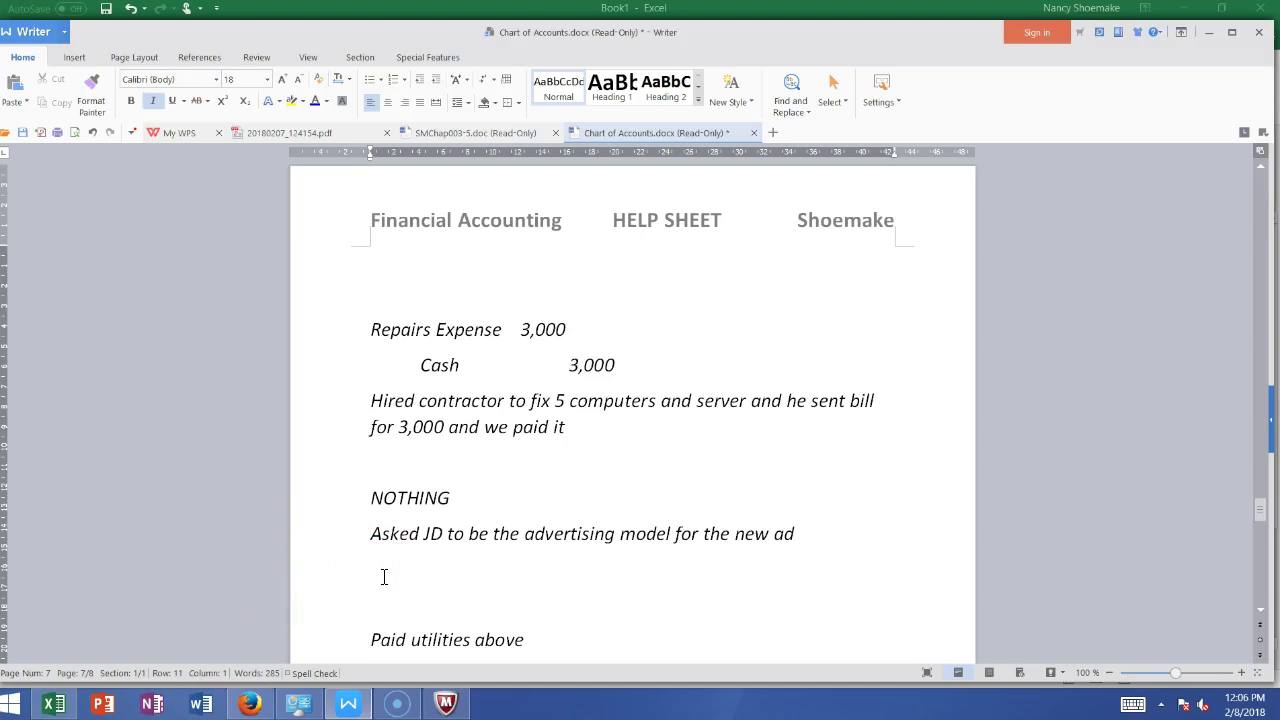
left_click(1260, 222)
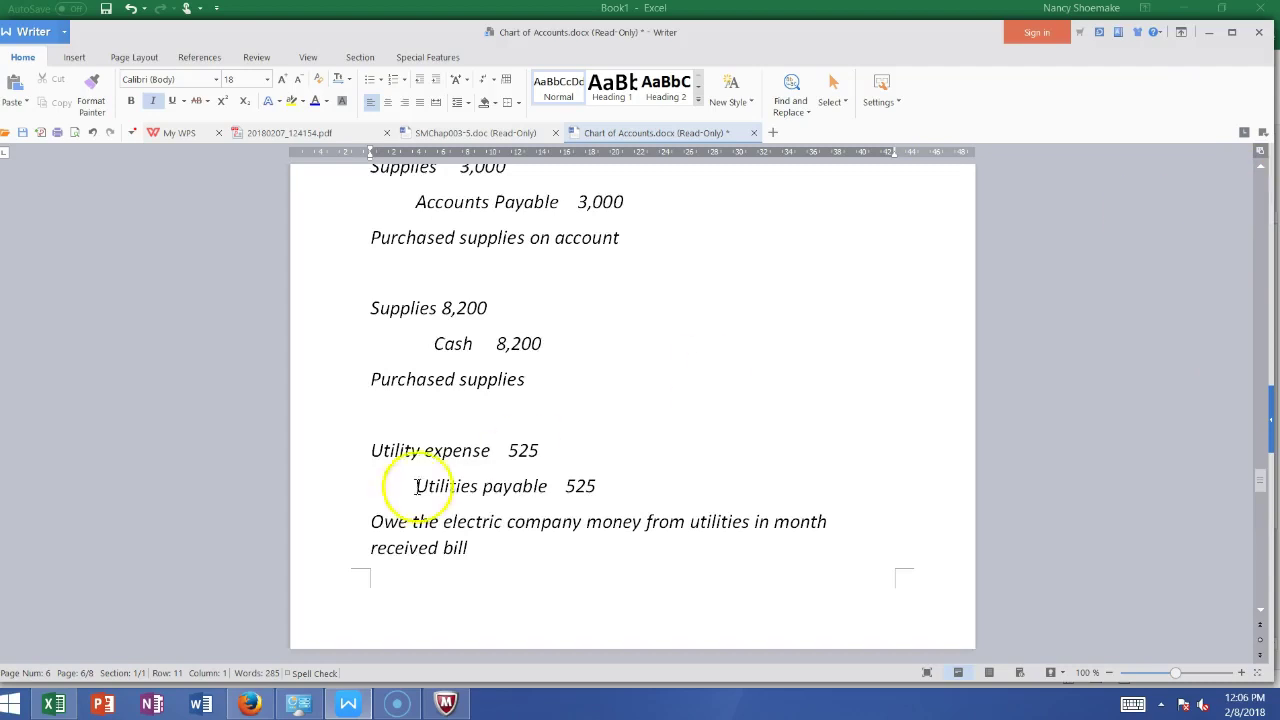
left_click_drag(350, 452, 697, 495)
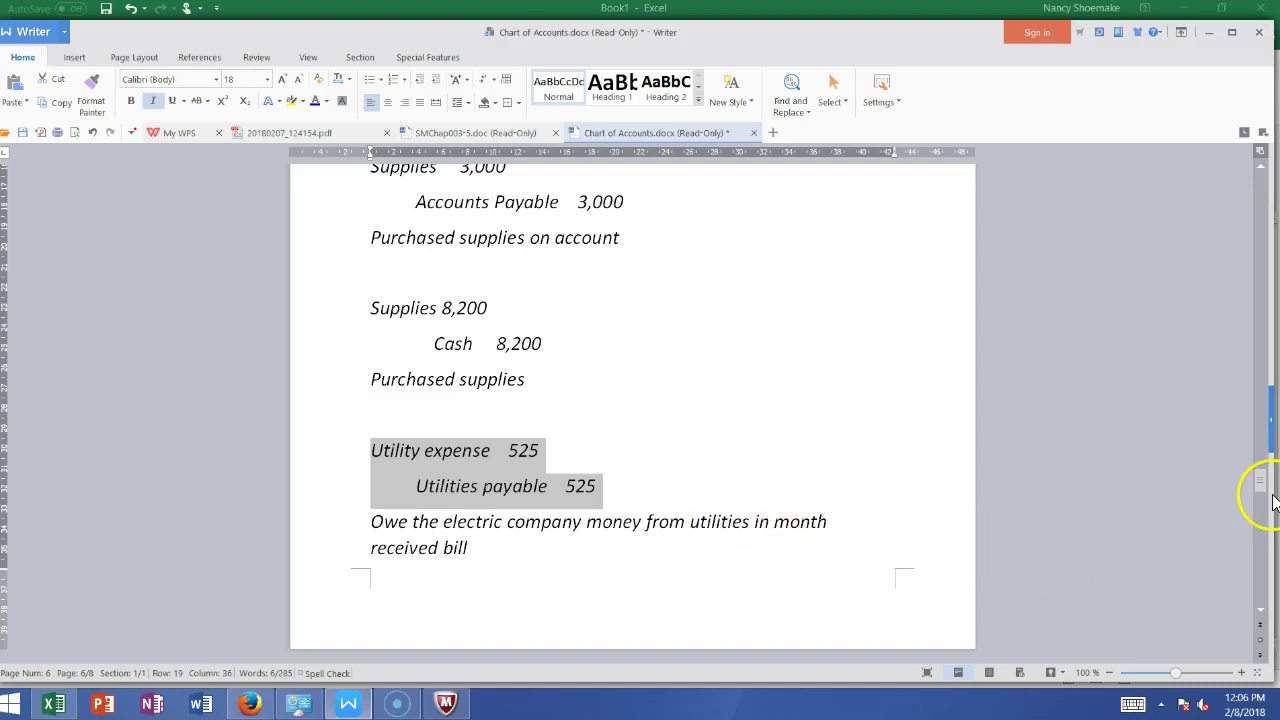
left_click(1262, 553)
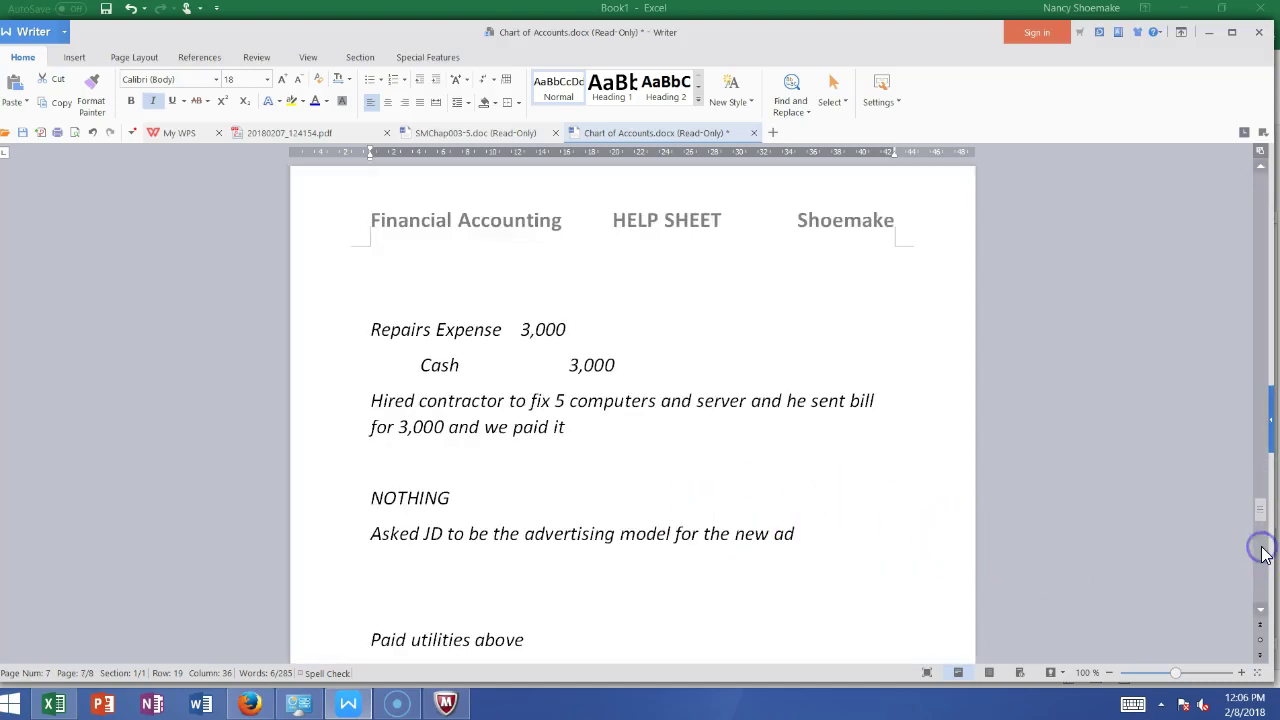
Enter Utilities Payable 525 and an indented Cash 525 directly above the "Paid utilities above" description
left_click(423, 605)
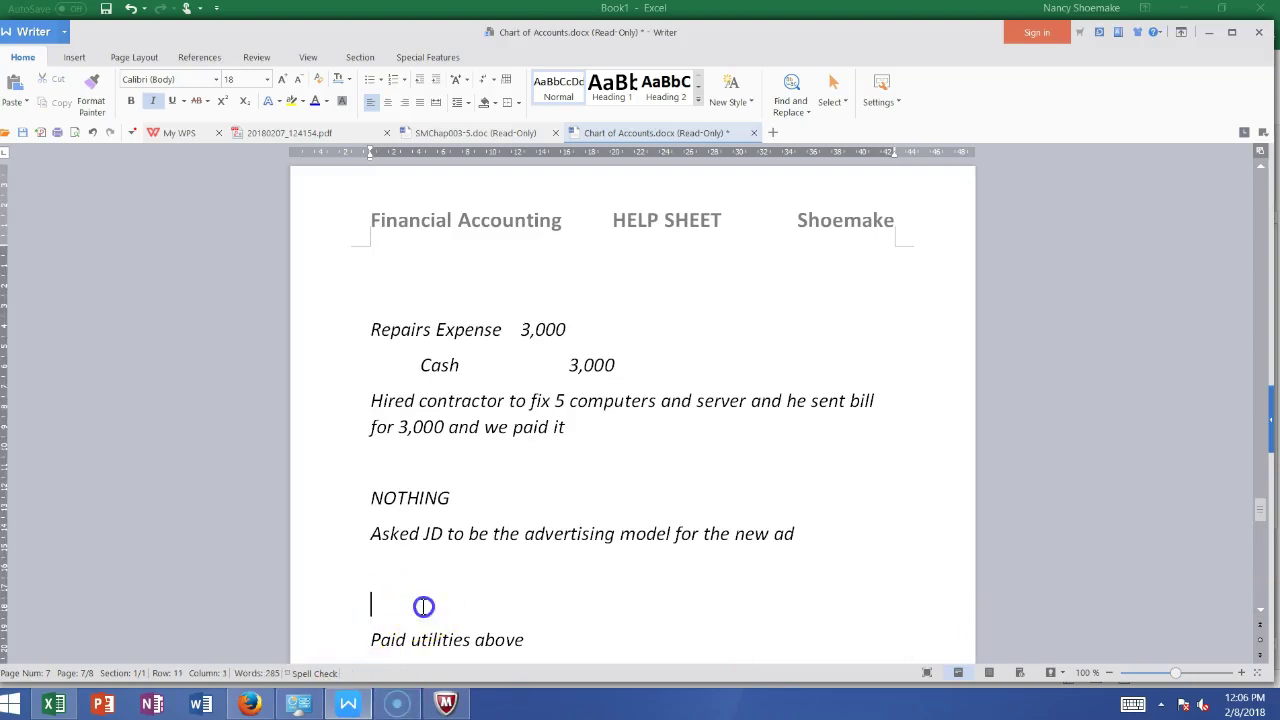
type("Utilities Paya")
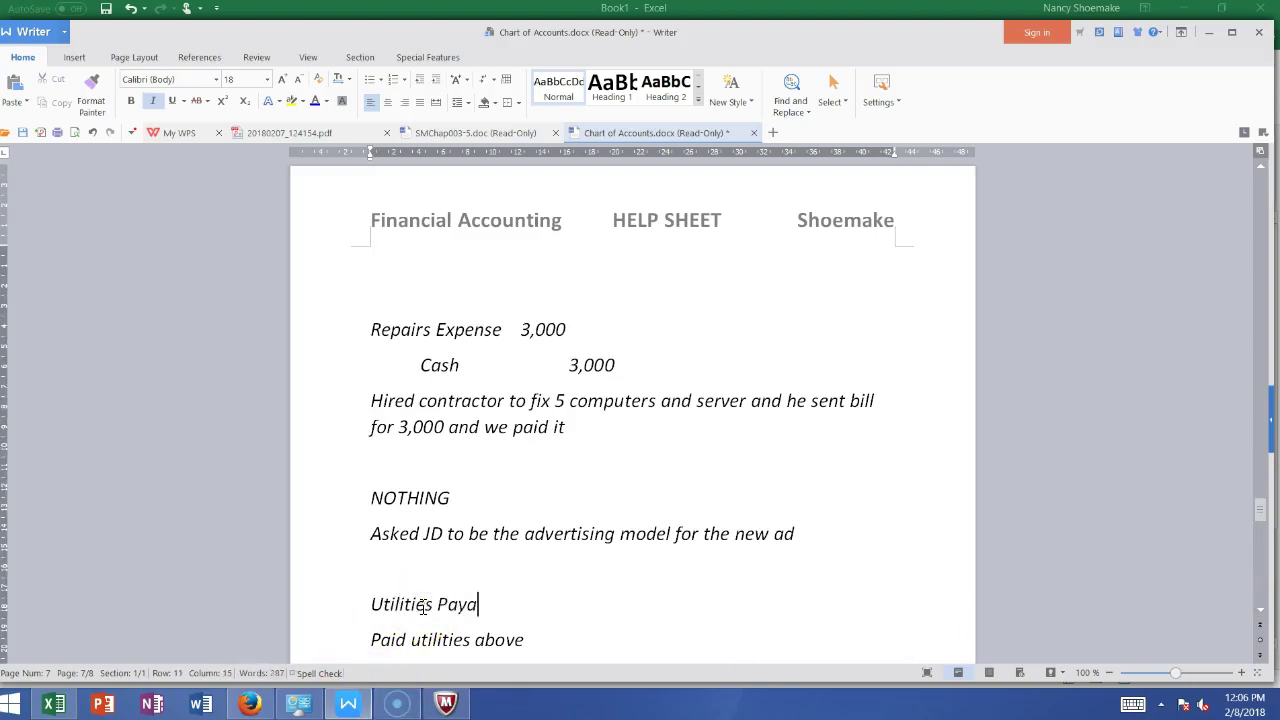
type("ble  5252")
key("Return")
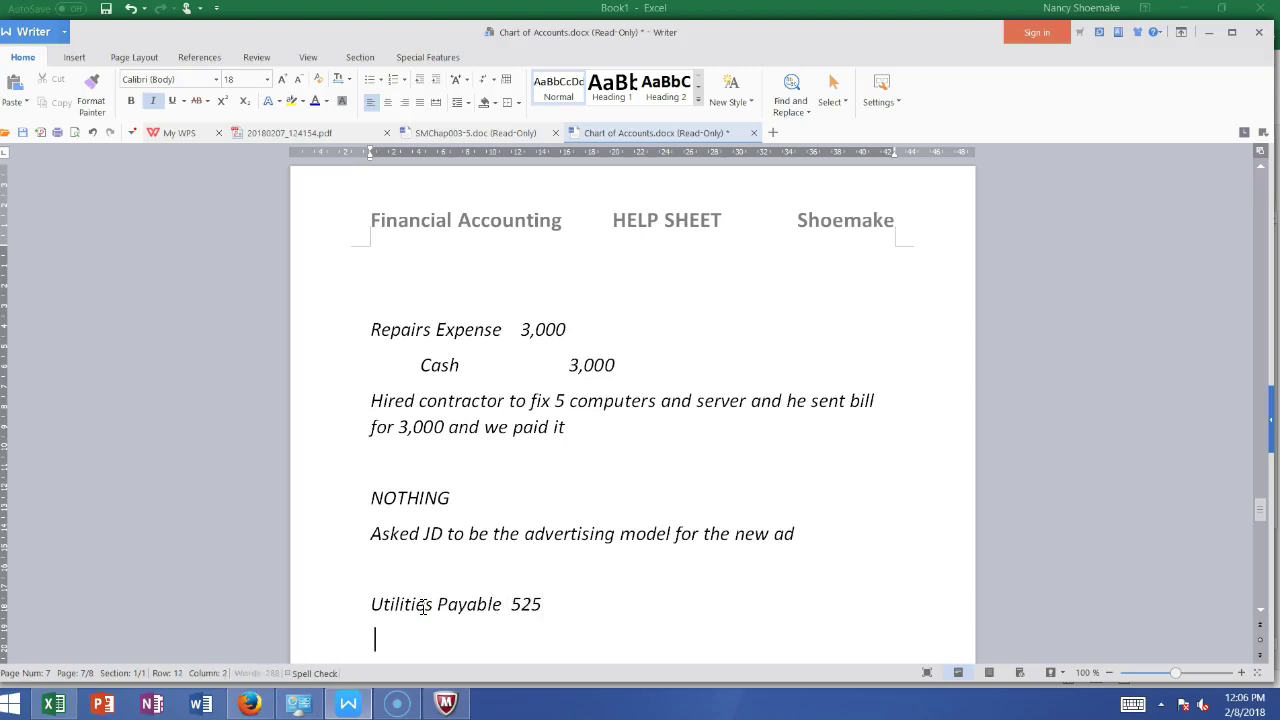
type("Cash             525")
key("Return")
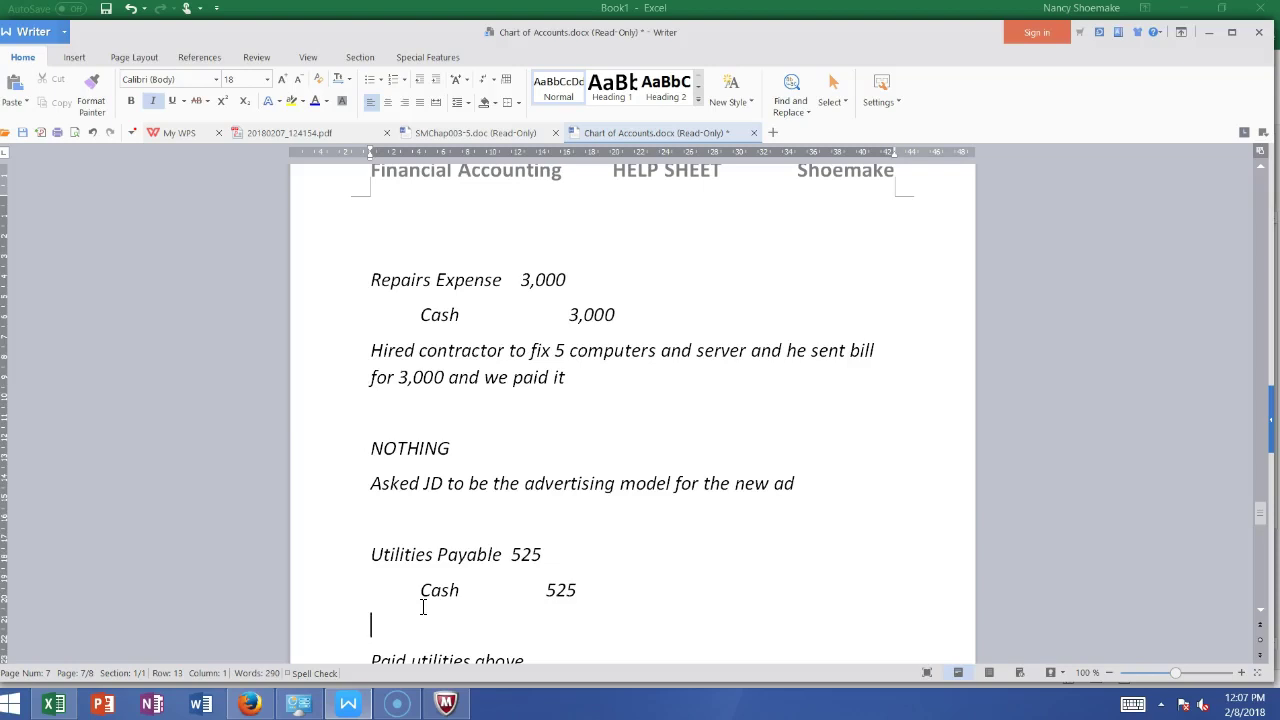
key("BackSpace")
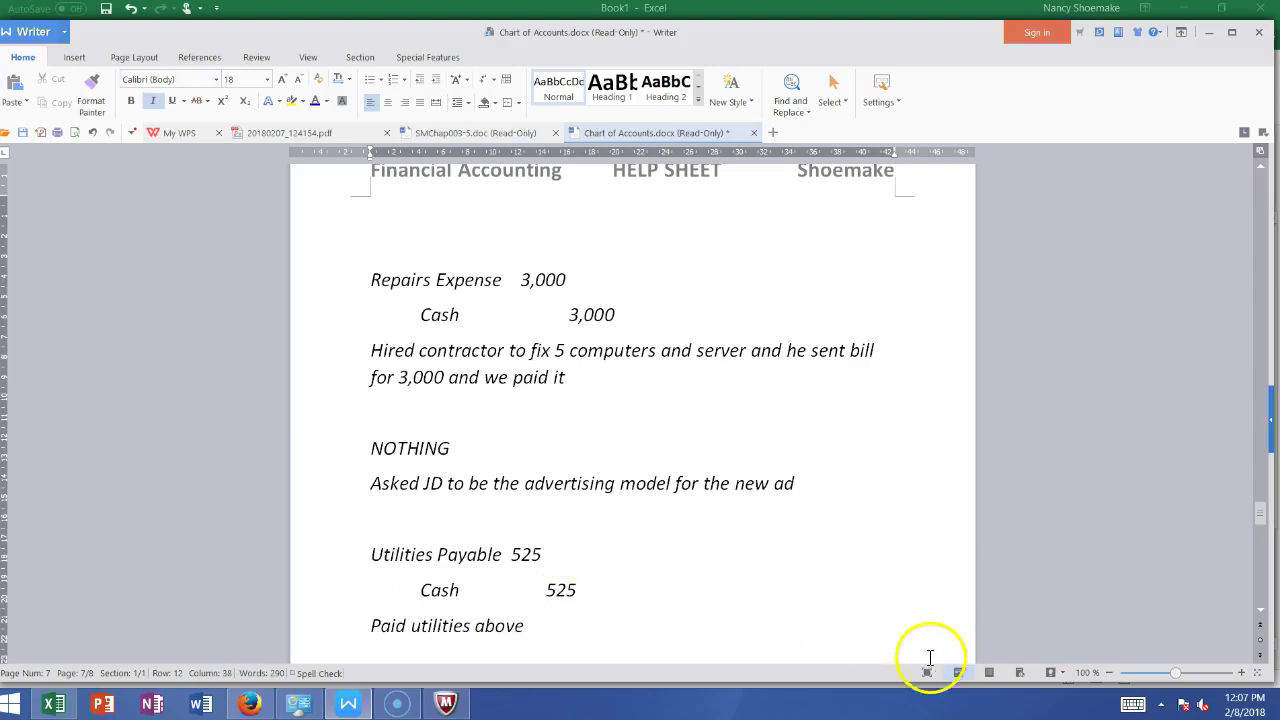
Leave a blank line after the utilities payment and write "Counted goods in supplies closet and only have $300 left in supplies"
left_click(1259, 616)
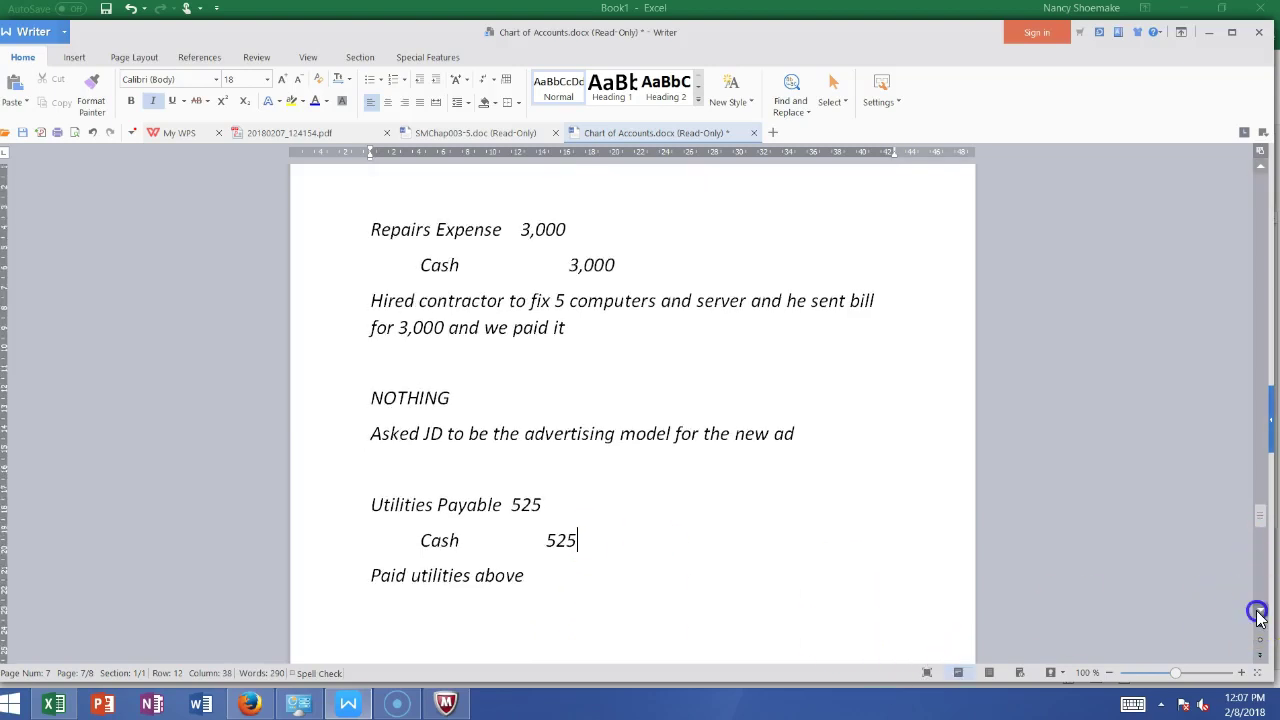
left_click(551, 291)
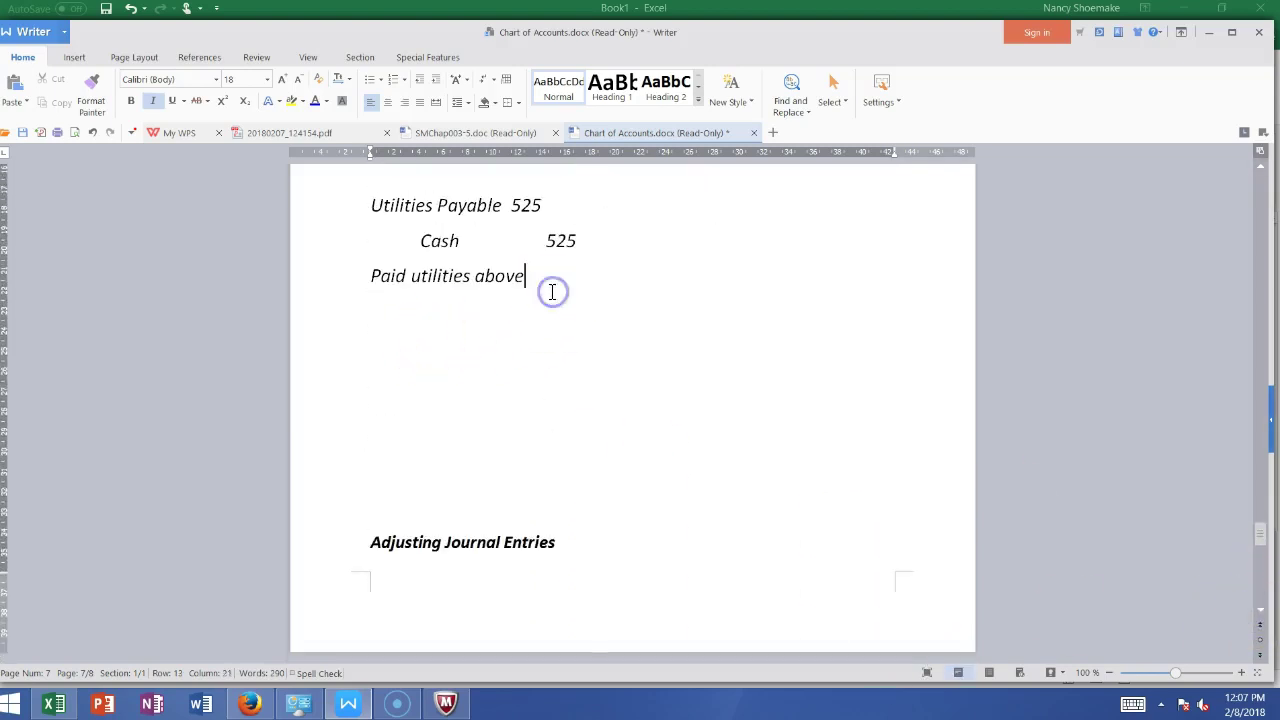
key("Return")
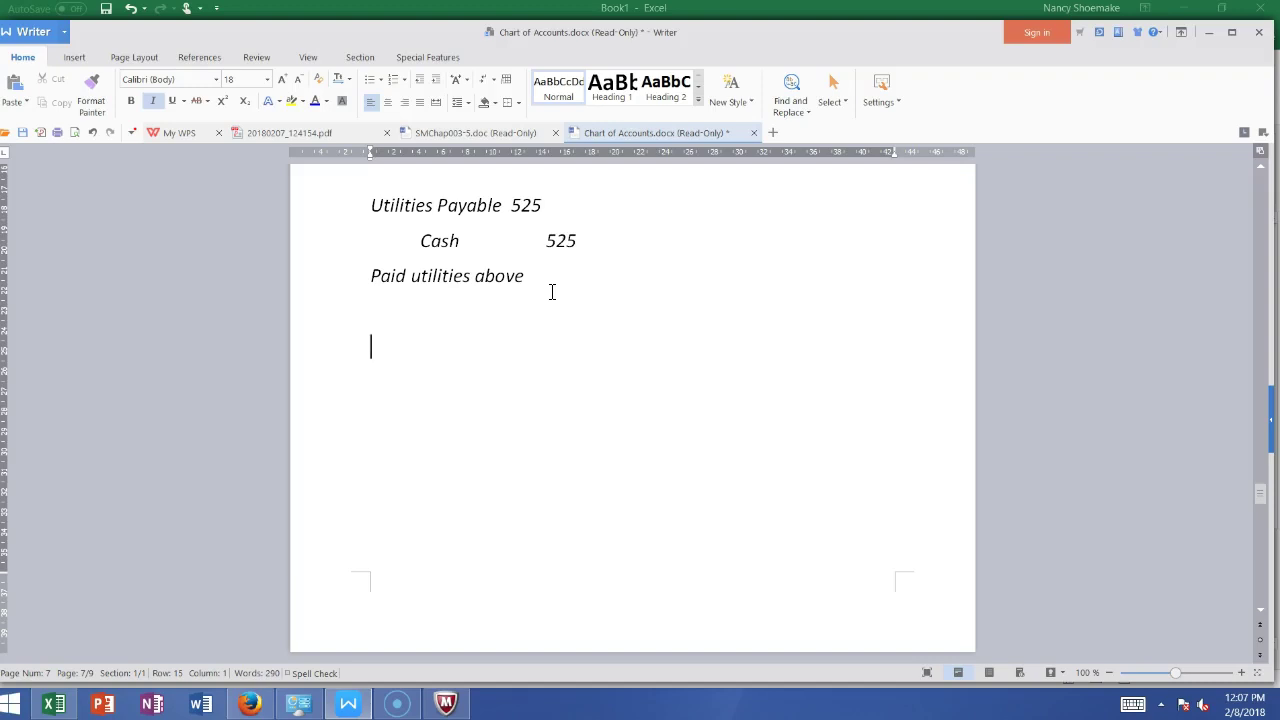
type("Counted go")
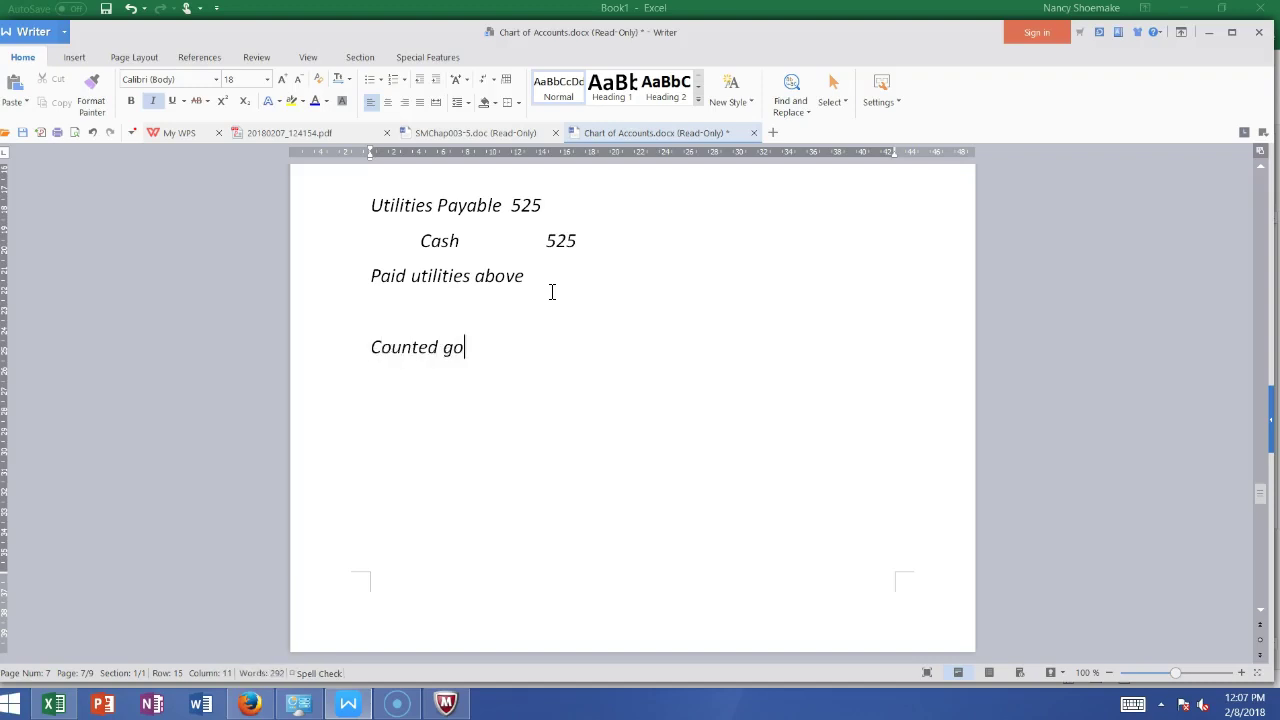
type("ods in clo")
key("BackSpace")
key("BackSpace")
key("BackSpace")
type("supplies ")
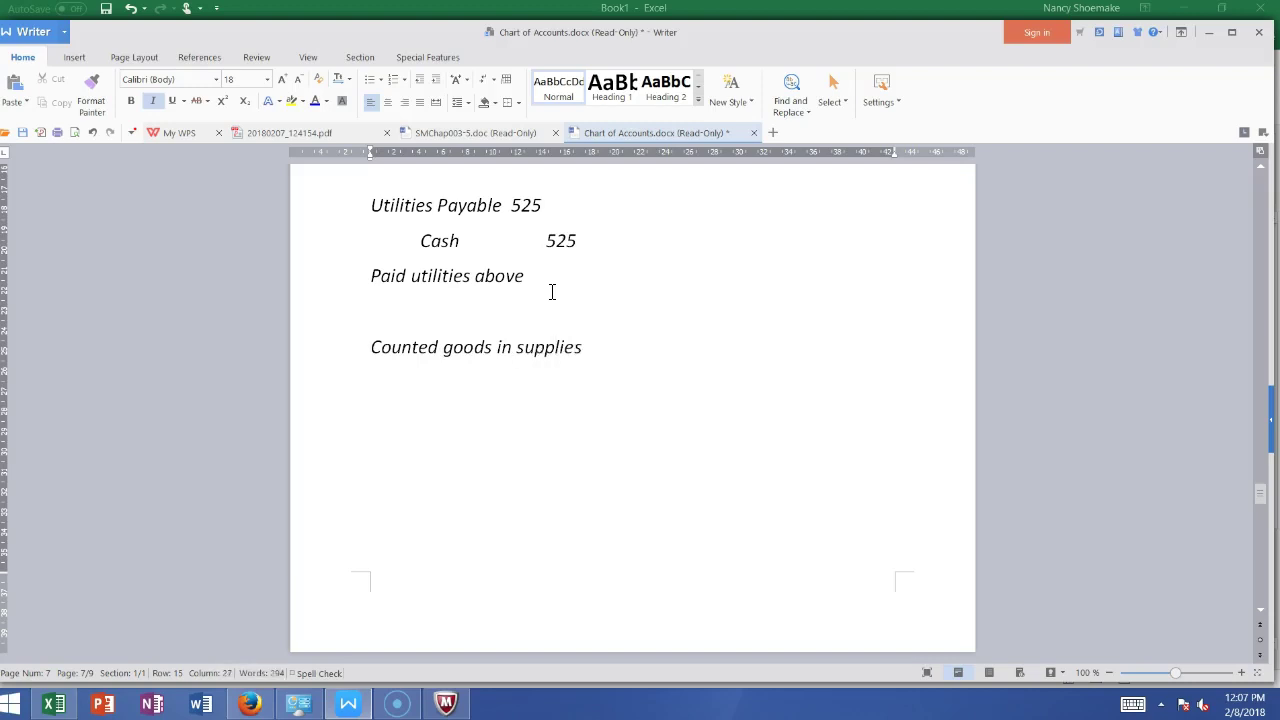
type("closet and only ahve")
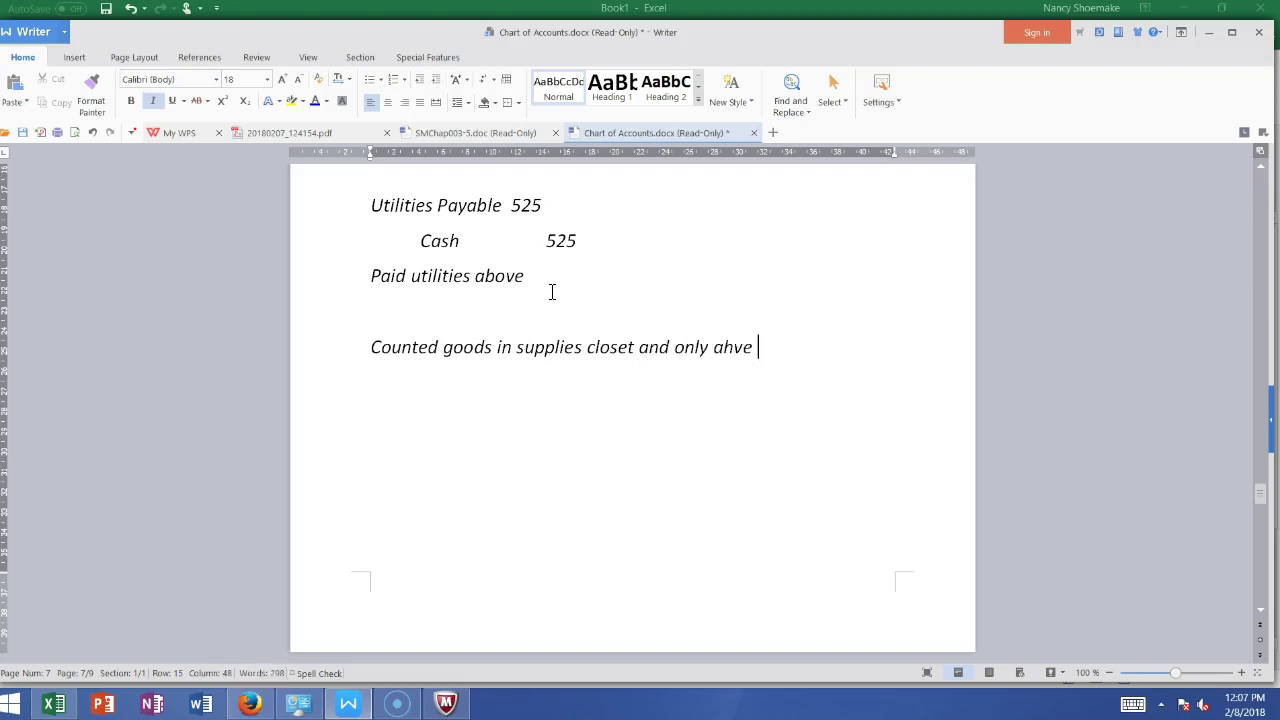
key("BackSpace")
key("BackSpace")
key("BackSpace")
key("BackSpace")
key("BackSpace")
type("have $300 left in supplies")
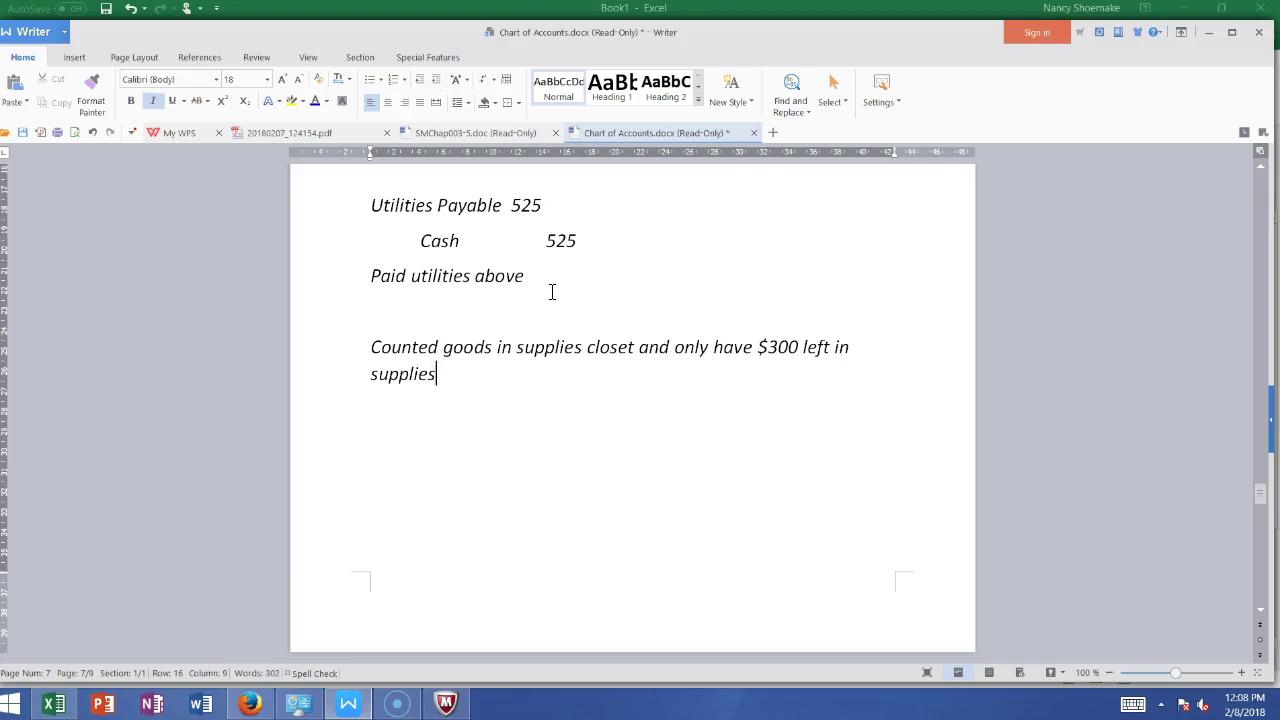
Insert a line above the supplies count description and enter Supplies Expense on it without an amount
left_click(392, 316)
key("Return")
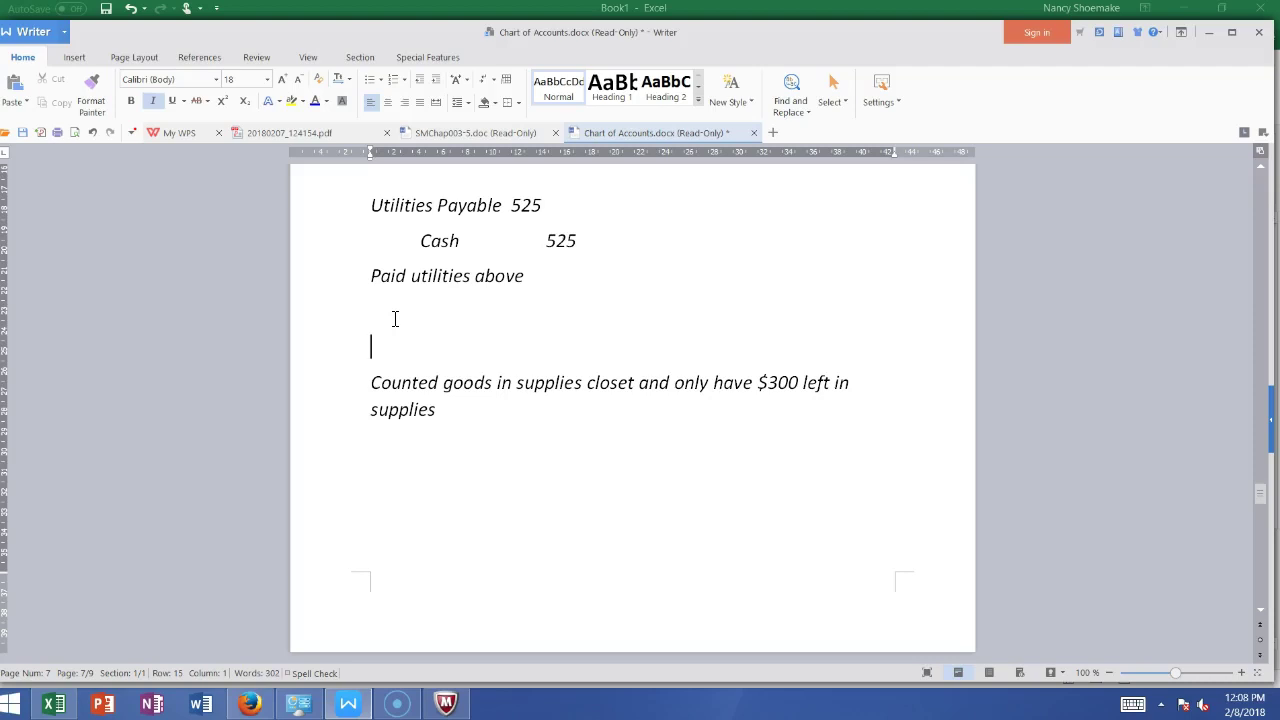
type("Supplies Expense")
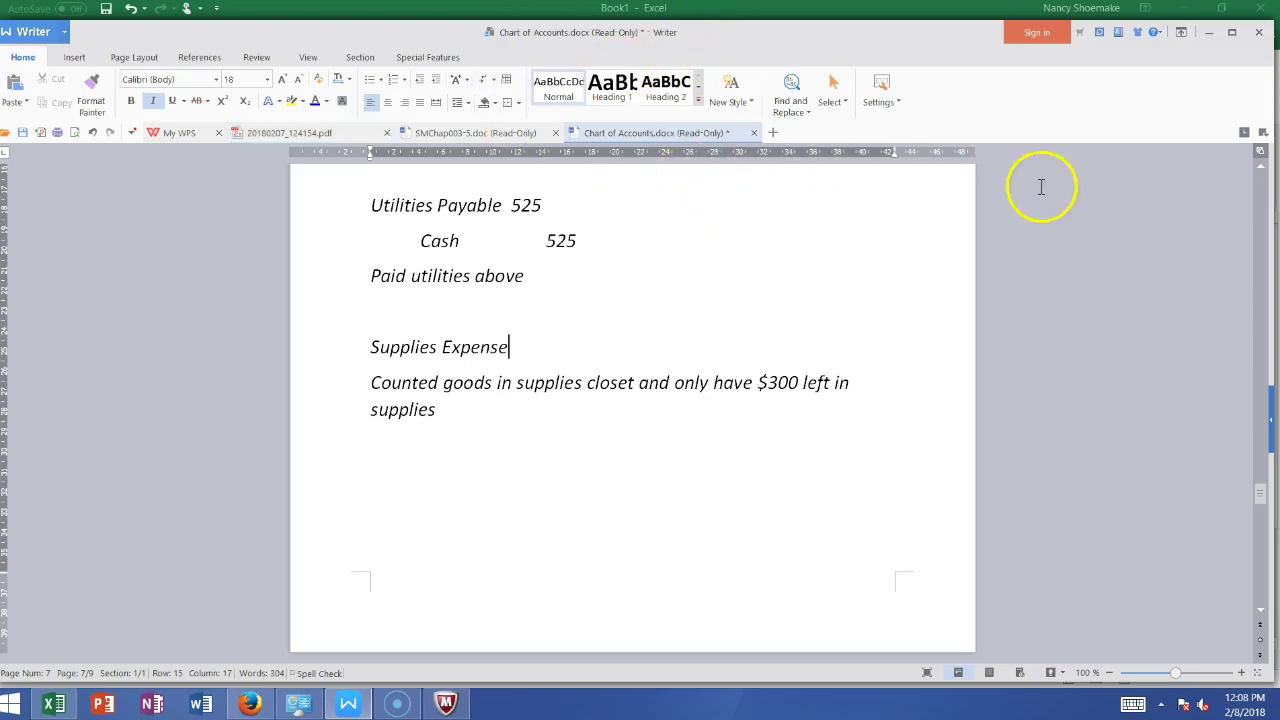
Review the earlier supplies purchase entries, switch to the Excel workbook, and post 3000 and 8200 on the debit side of the Supplies T-account
scroll(1262, 215, "down", 5)
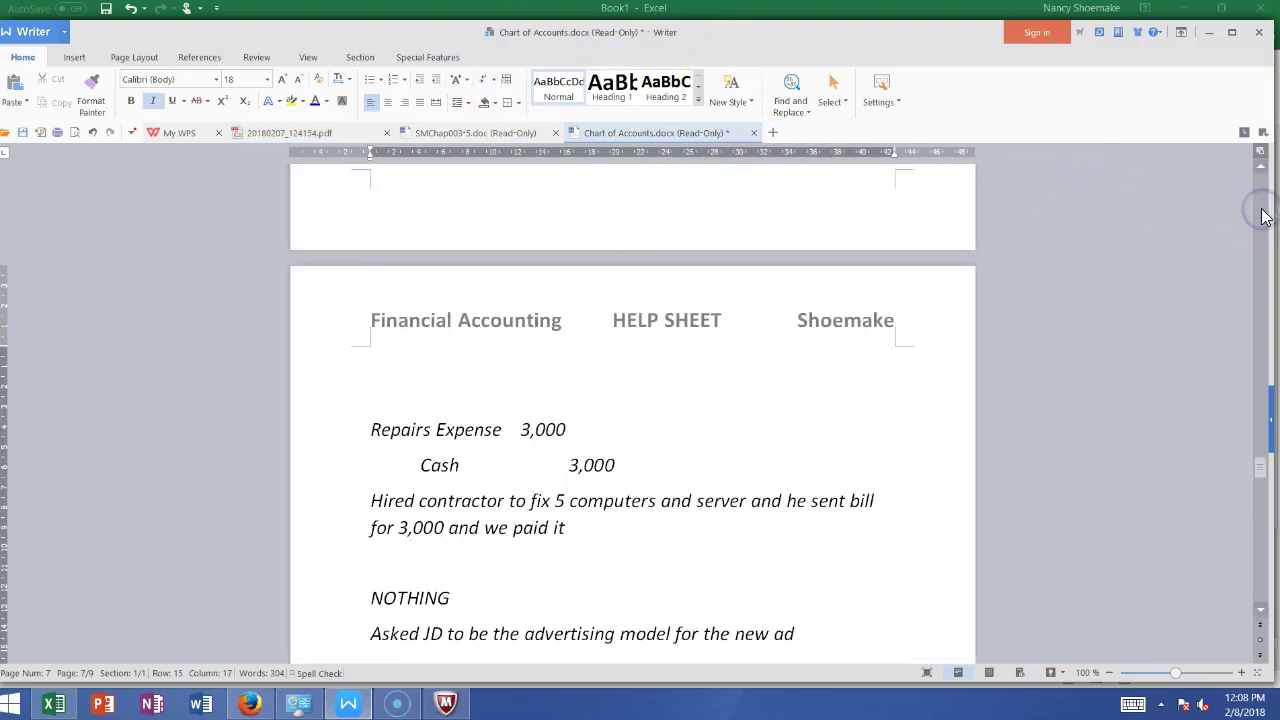
scroll(1262, 215, "up", 5)
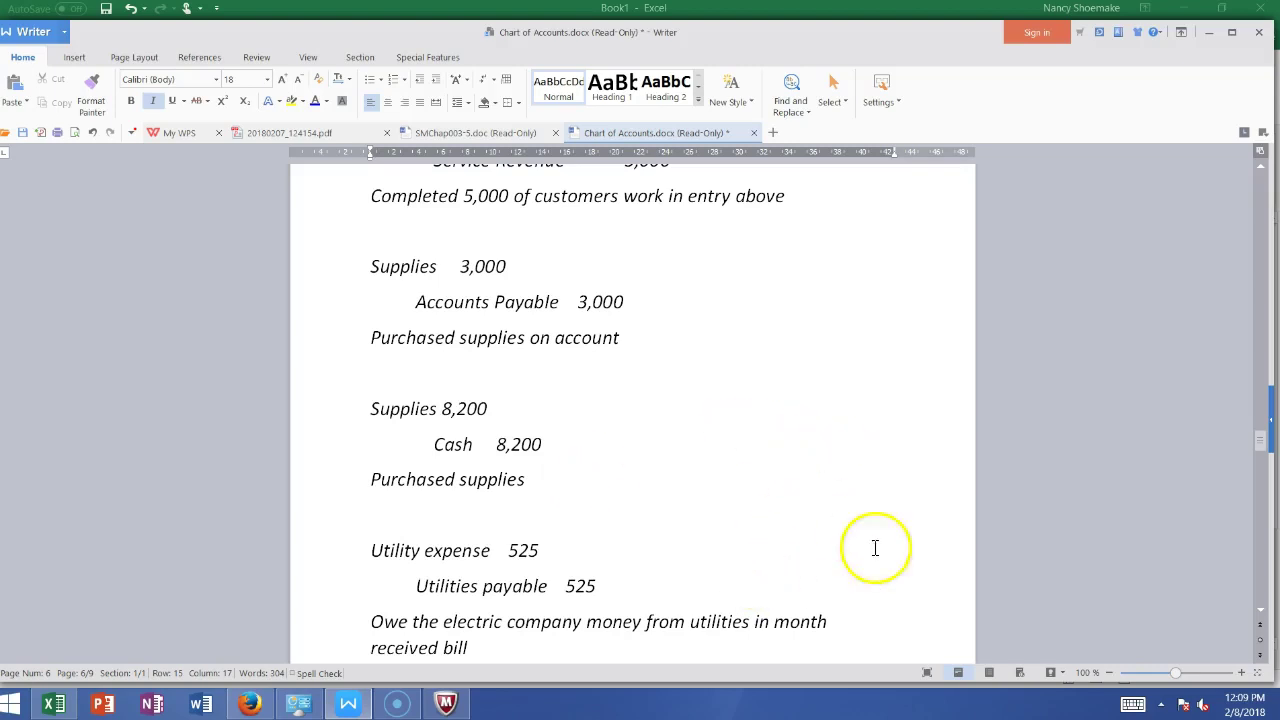
left_click(1262, 558)
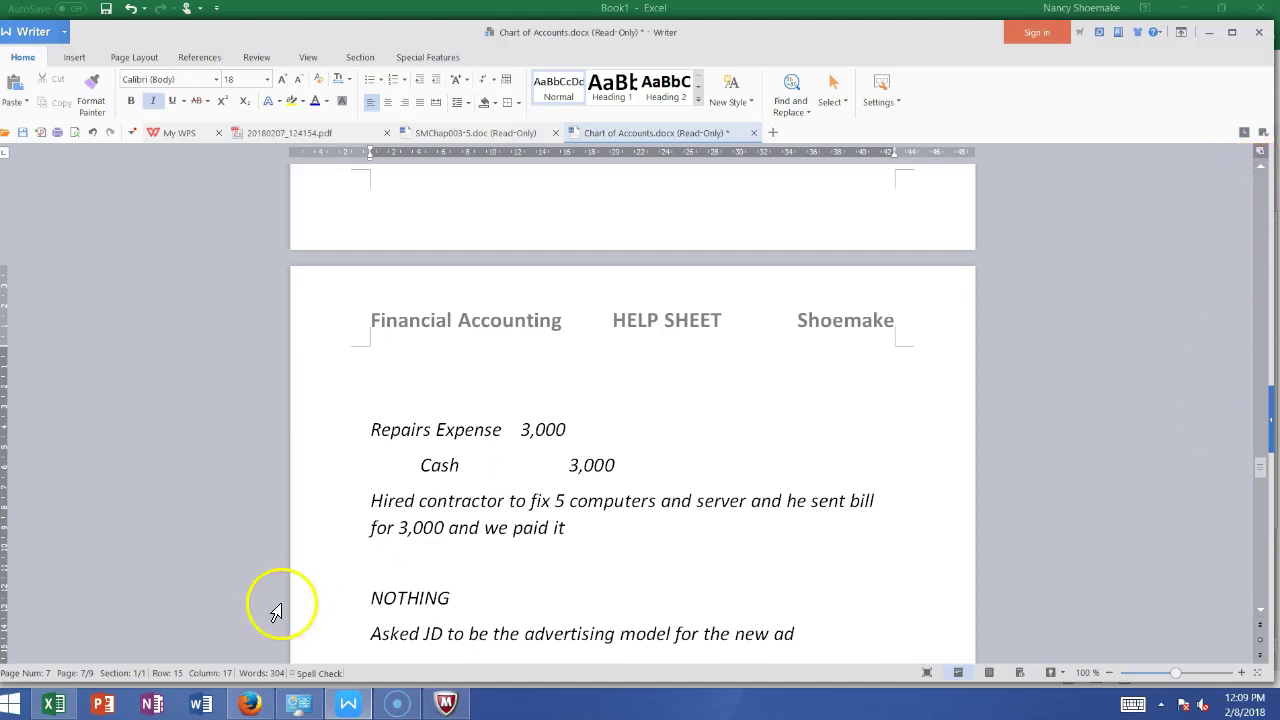
left_click(54, 705)
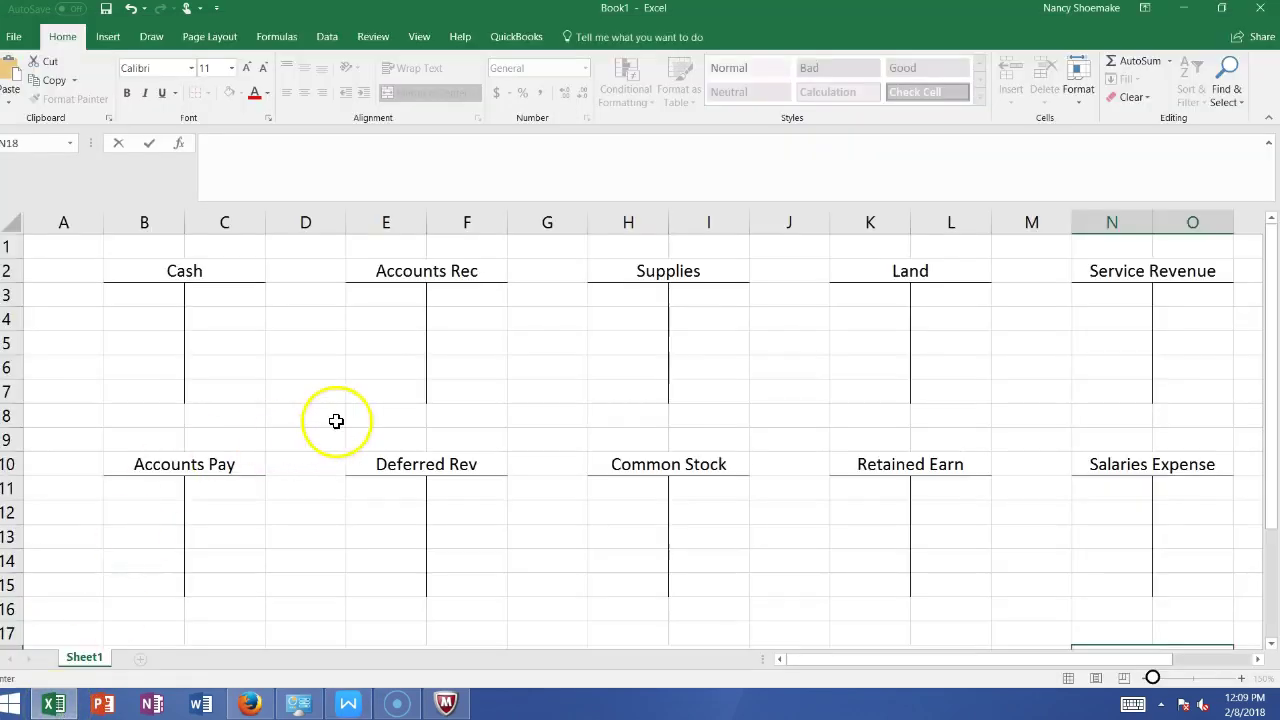
left_click(616, 298)
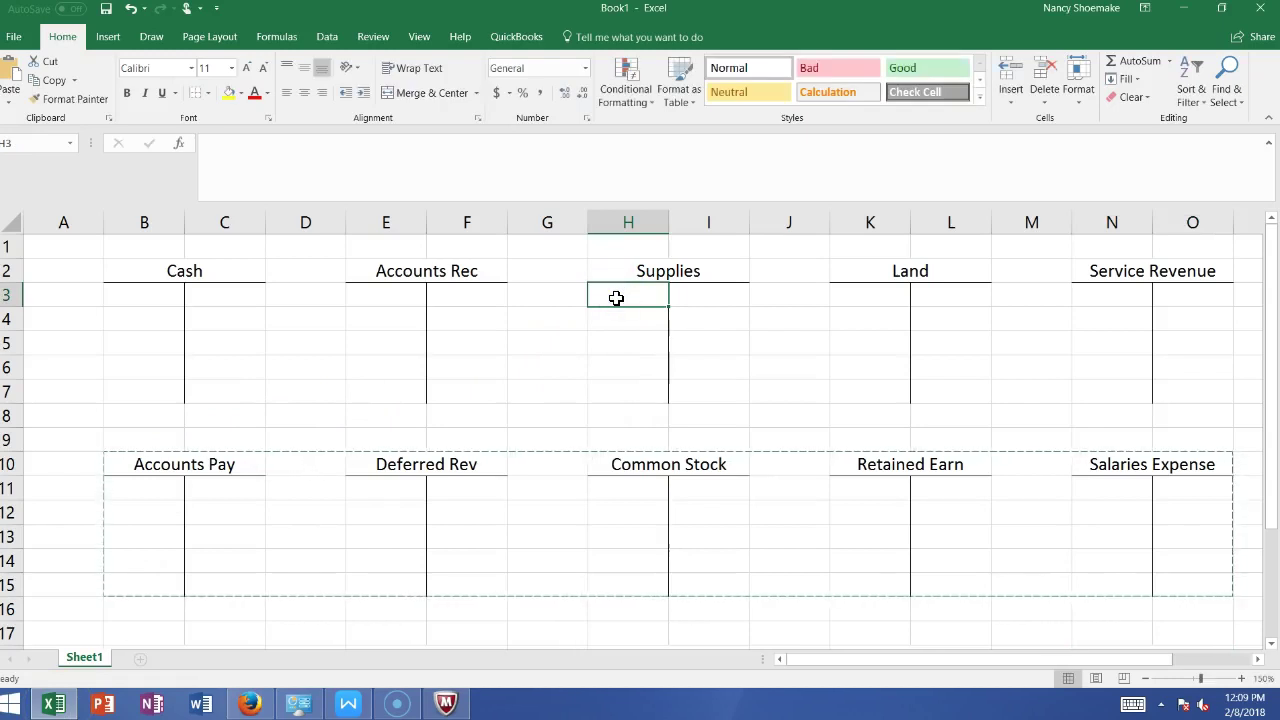
type("3000")
key("Return")
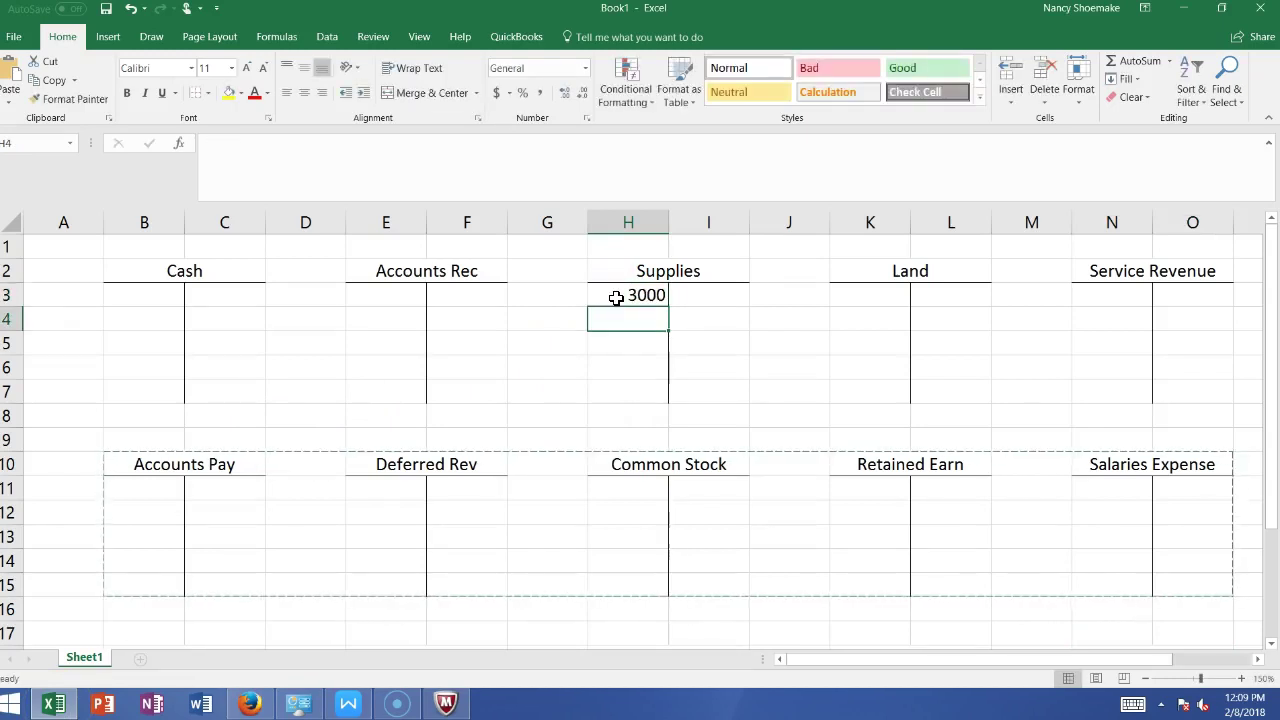
type("8200")
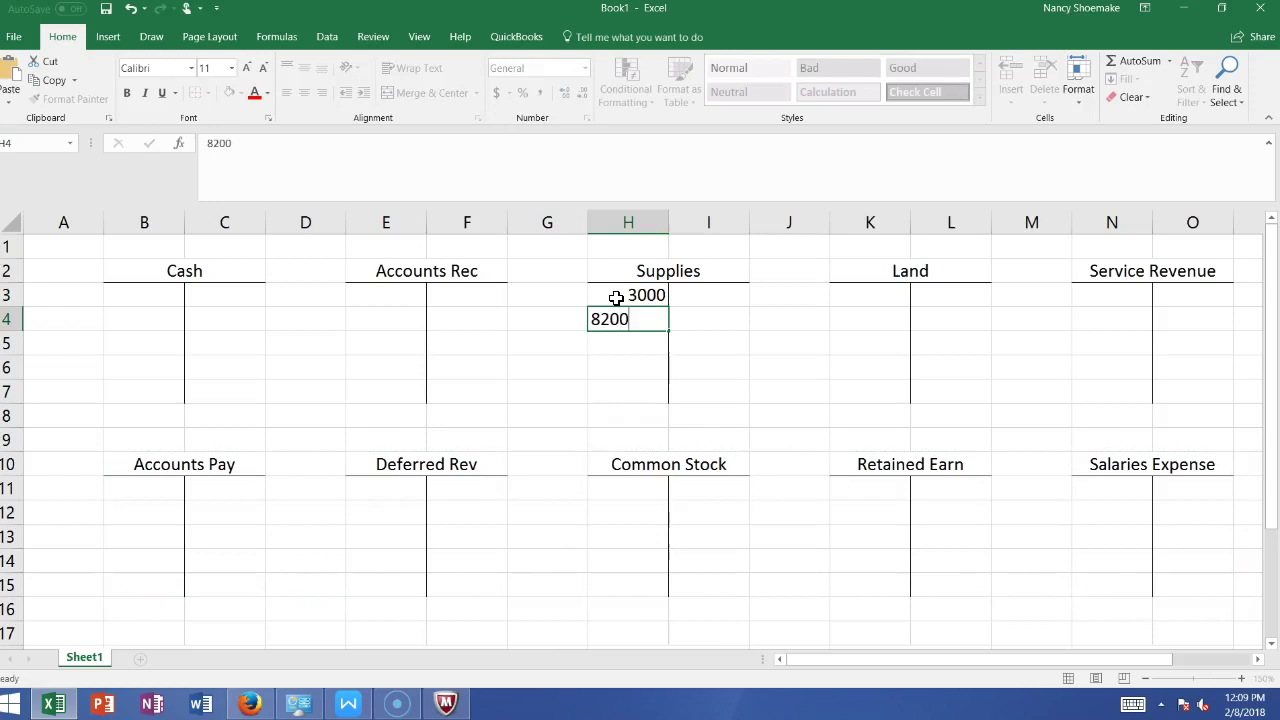
key("Return")
Add a bottom border across H7:I7 of the Supplies T-account and enter 300 beneath it in H8
left_click_drag(632, 390, 677, 391)
left_click(162, 92)
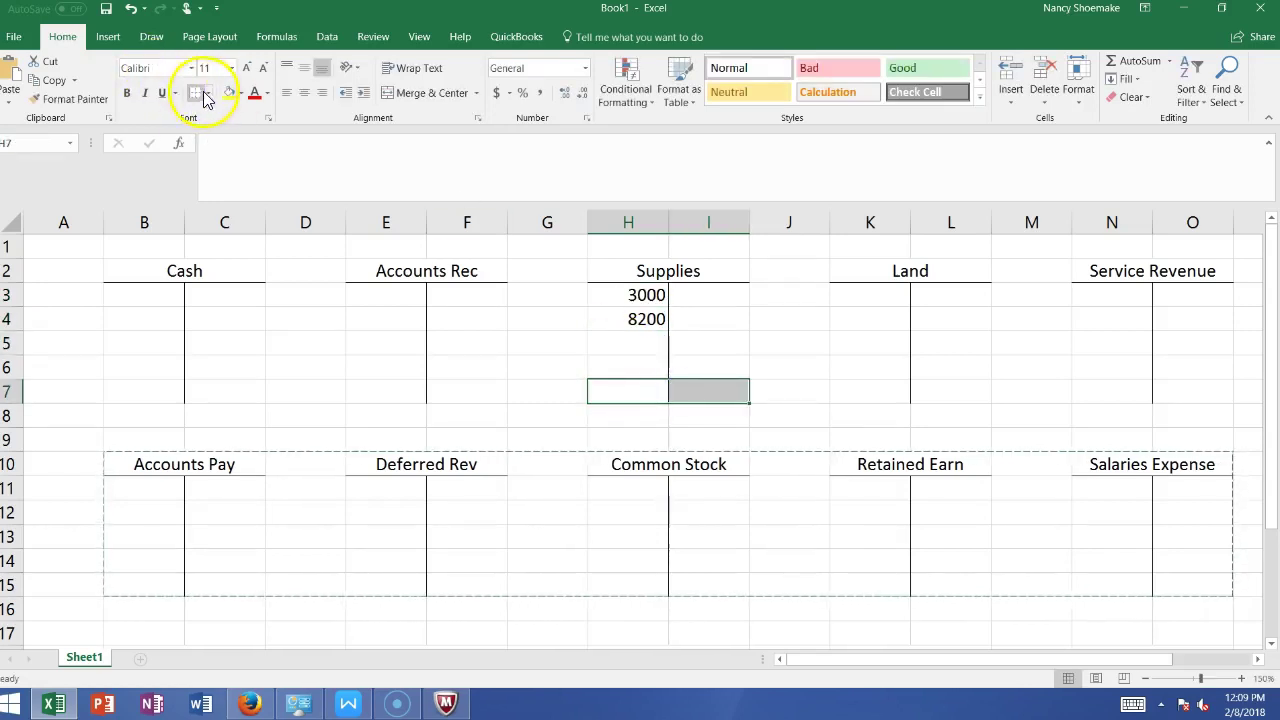
left_click(206, 92)
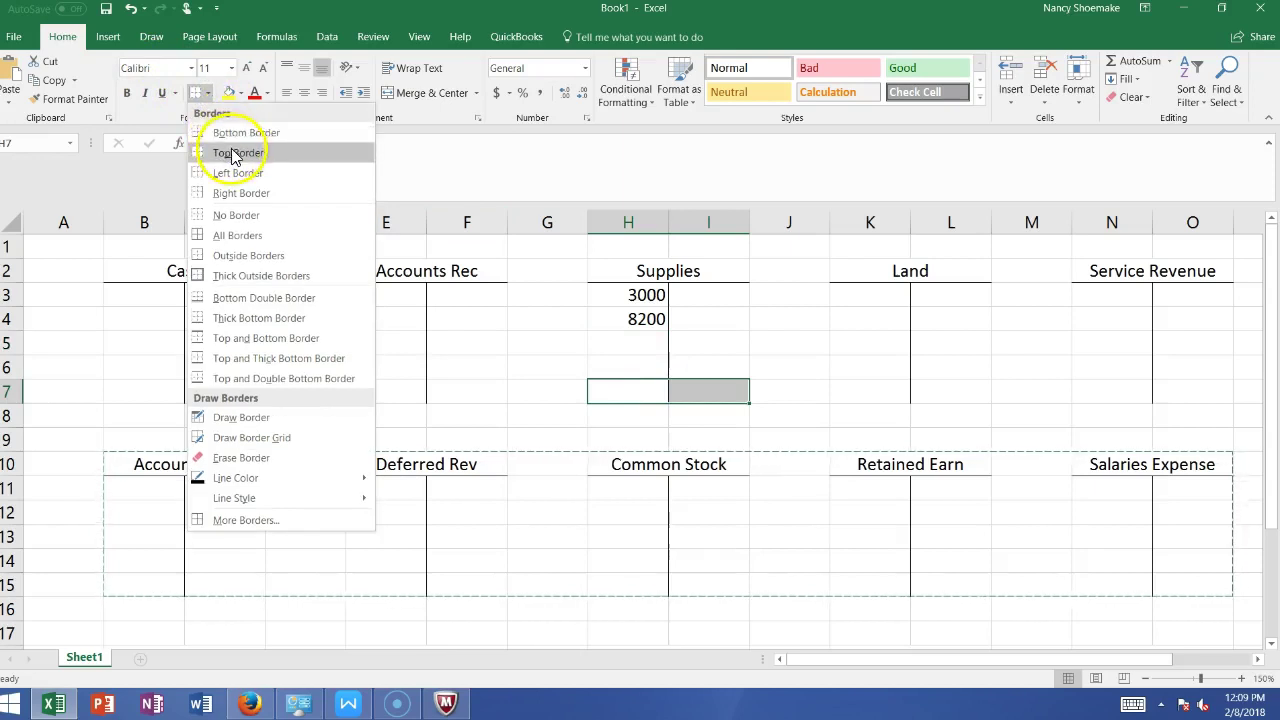
left_click(224, 132)
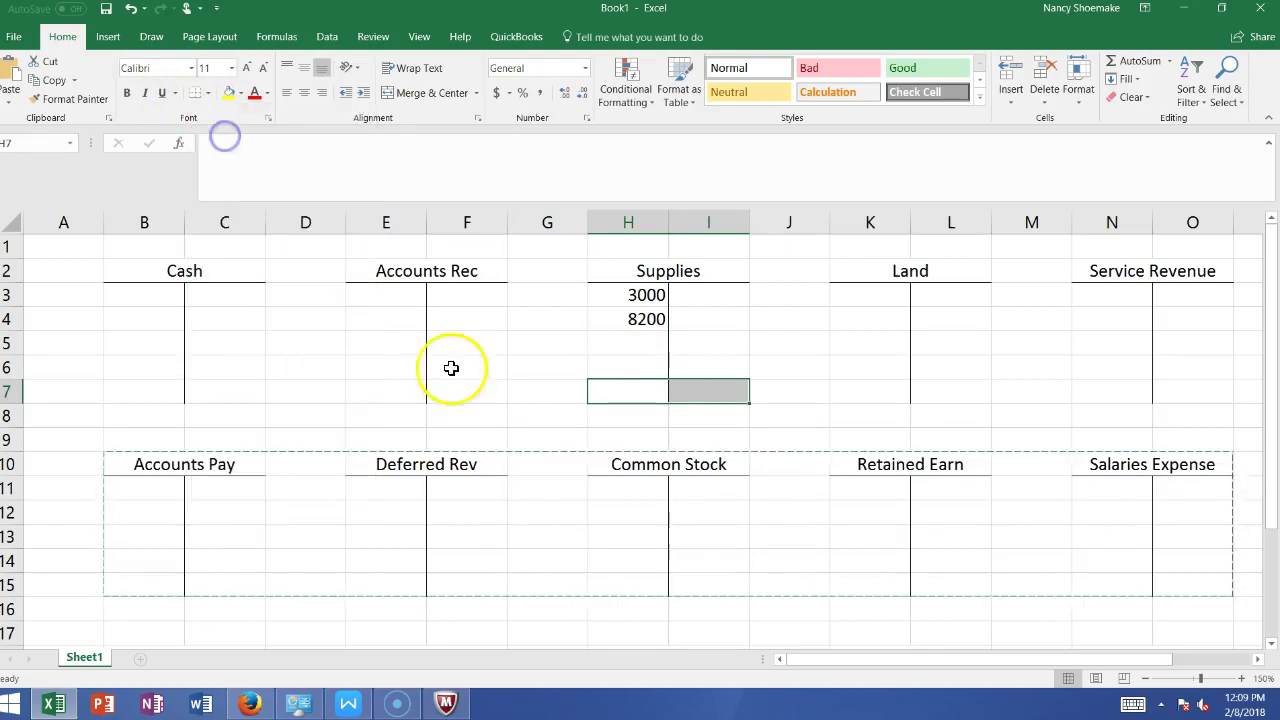
left_click(603, 413)
type("300")
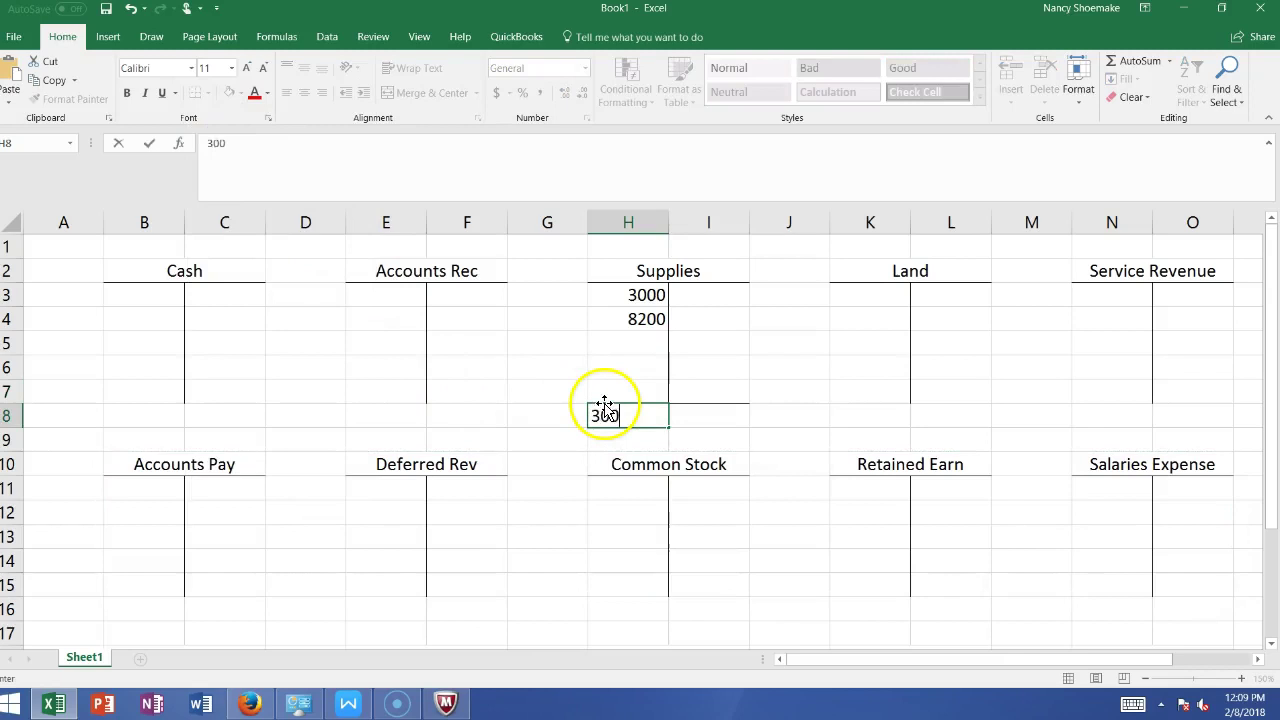
key("Return")
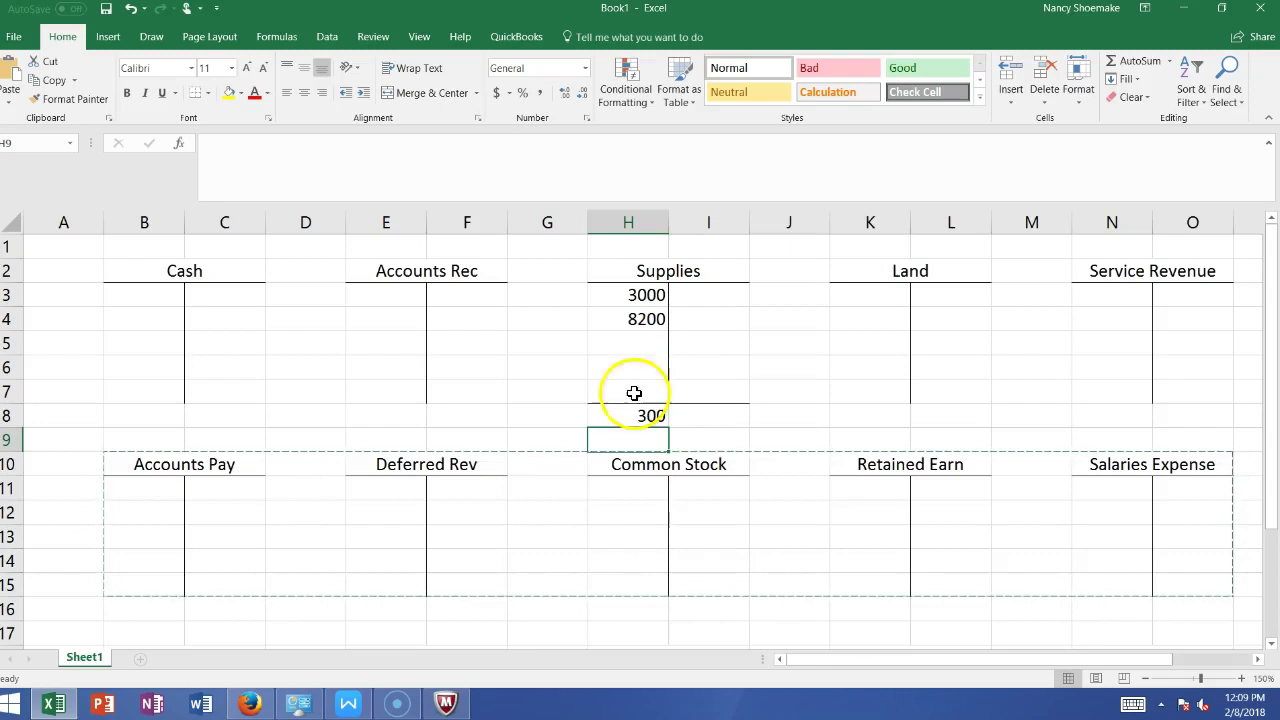
Enter 10900 on the credit side of the Supplies T-account in I5
left_click(692, 346)
type("10900")
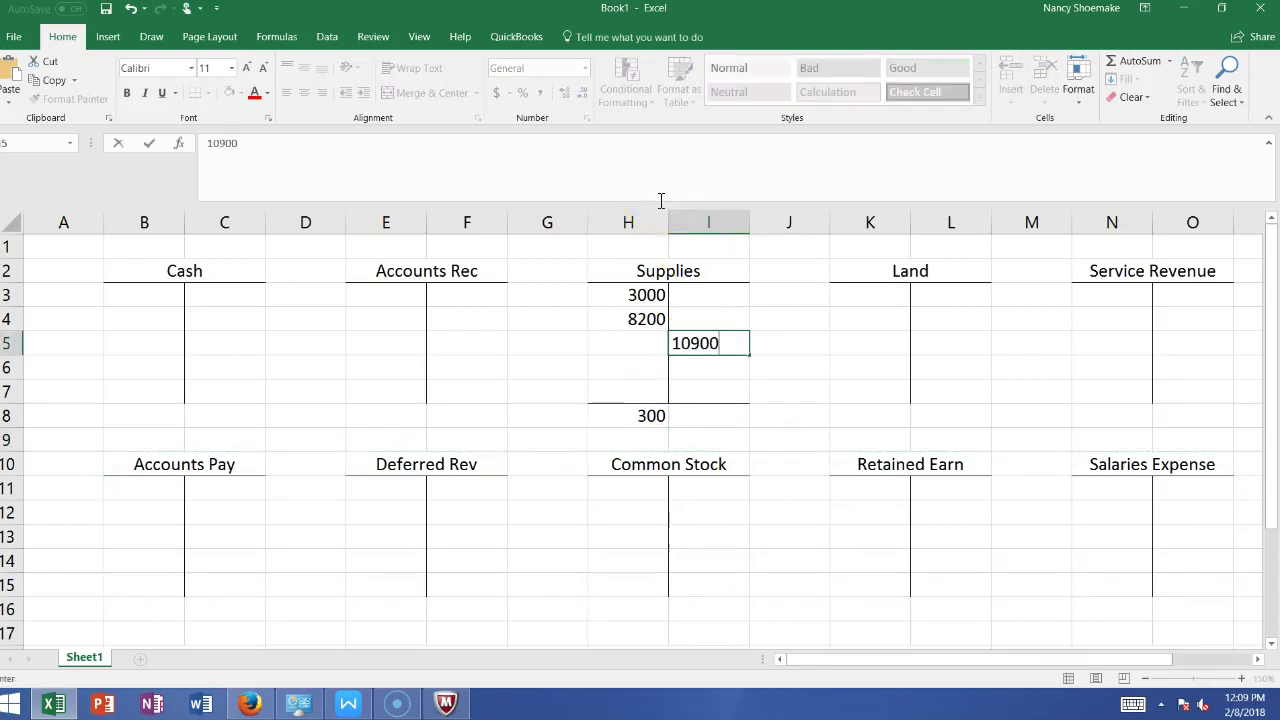
key("Return")
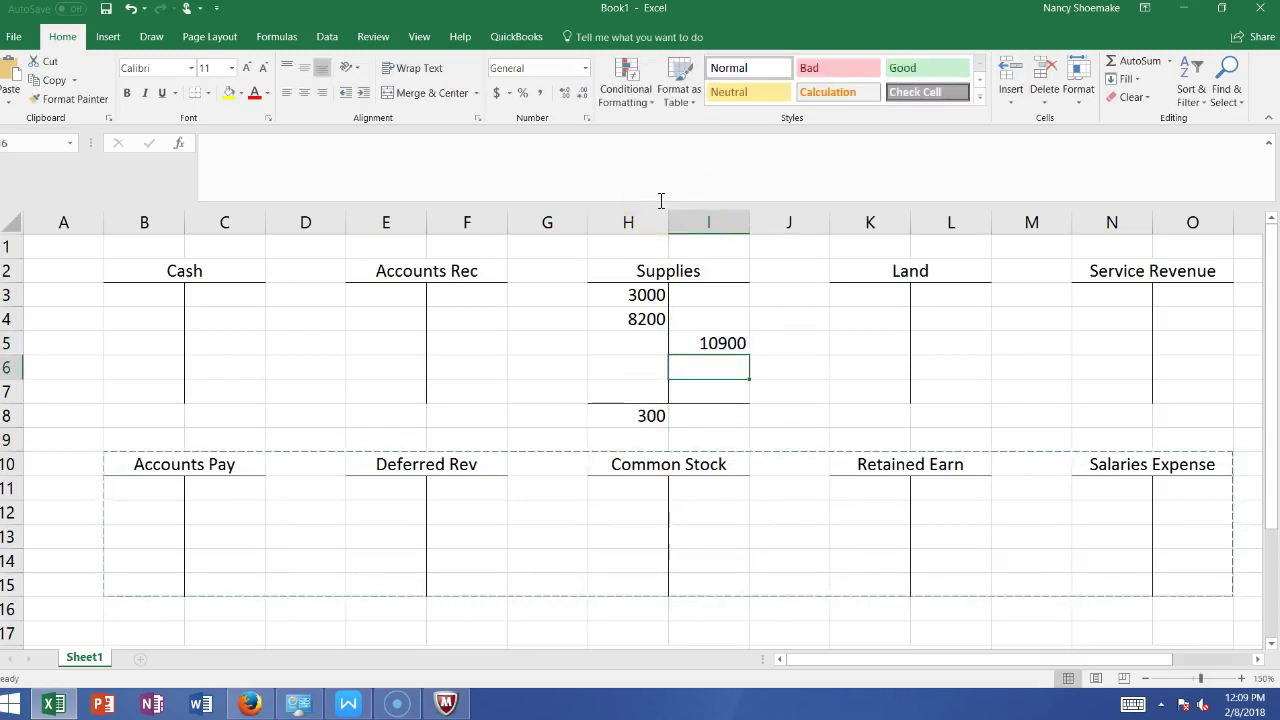
Enter 10900 on the debit side of the Supplies Expense T-account in B19
left_click_drag(1273, 356, 1270, 460)
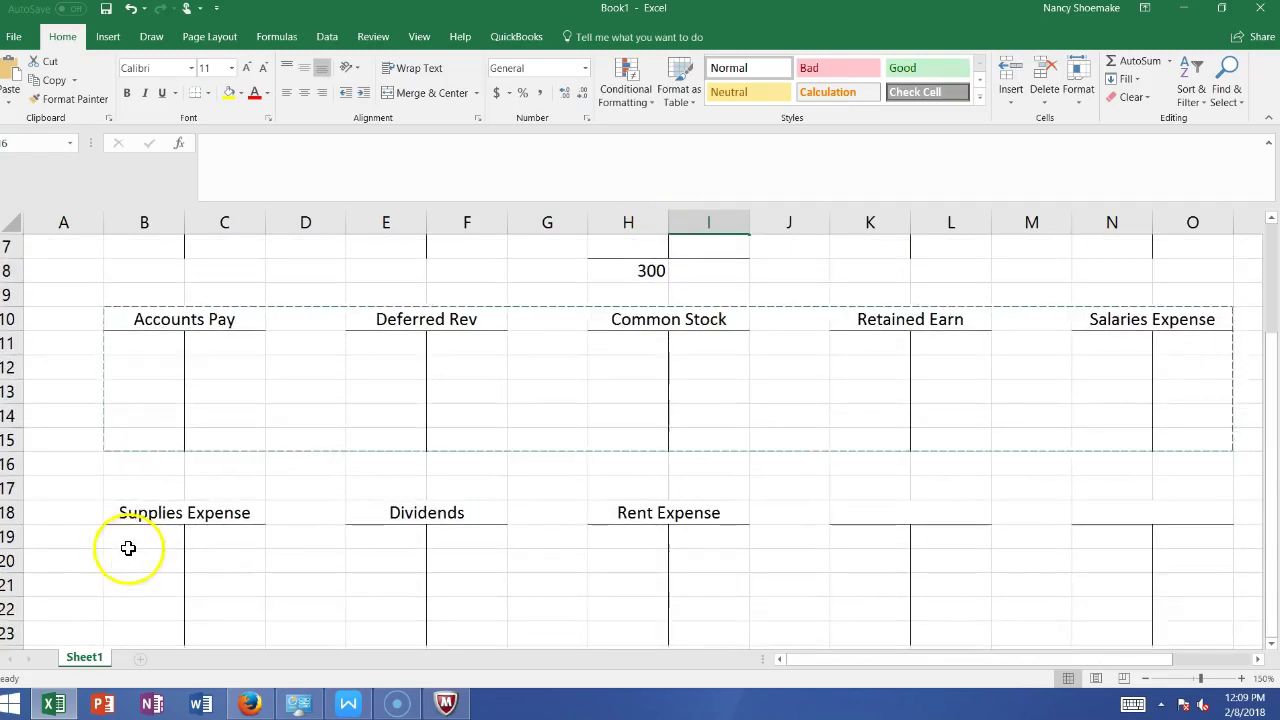
left_click(127, 546)
type("10900")
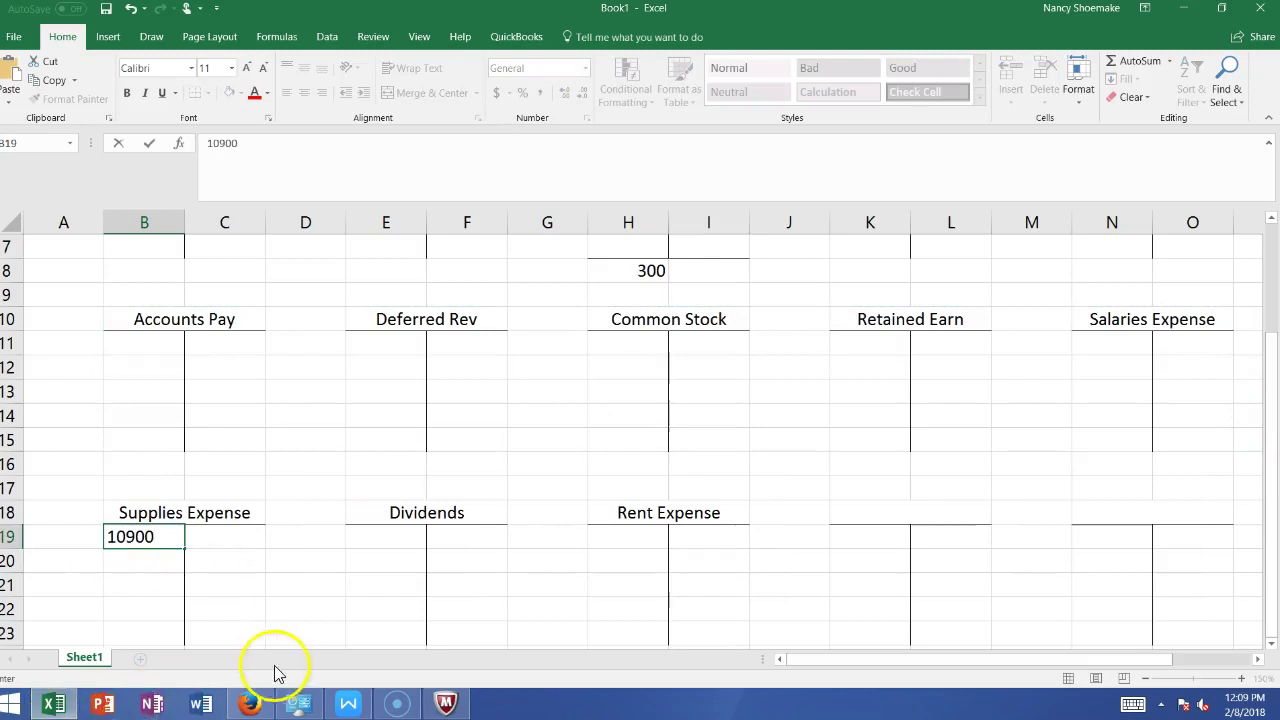
Switch to the Writer help sheet and complete the Supplies Expense entry with 10900, crediting Supplies for 10900 on an indented line beneath it
left_click(348, 704)
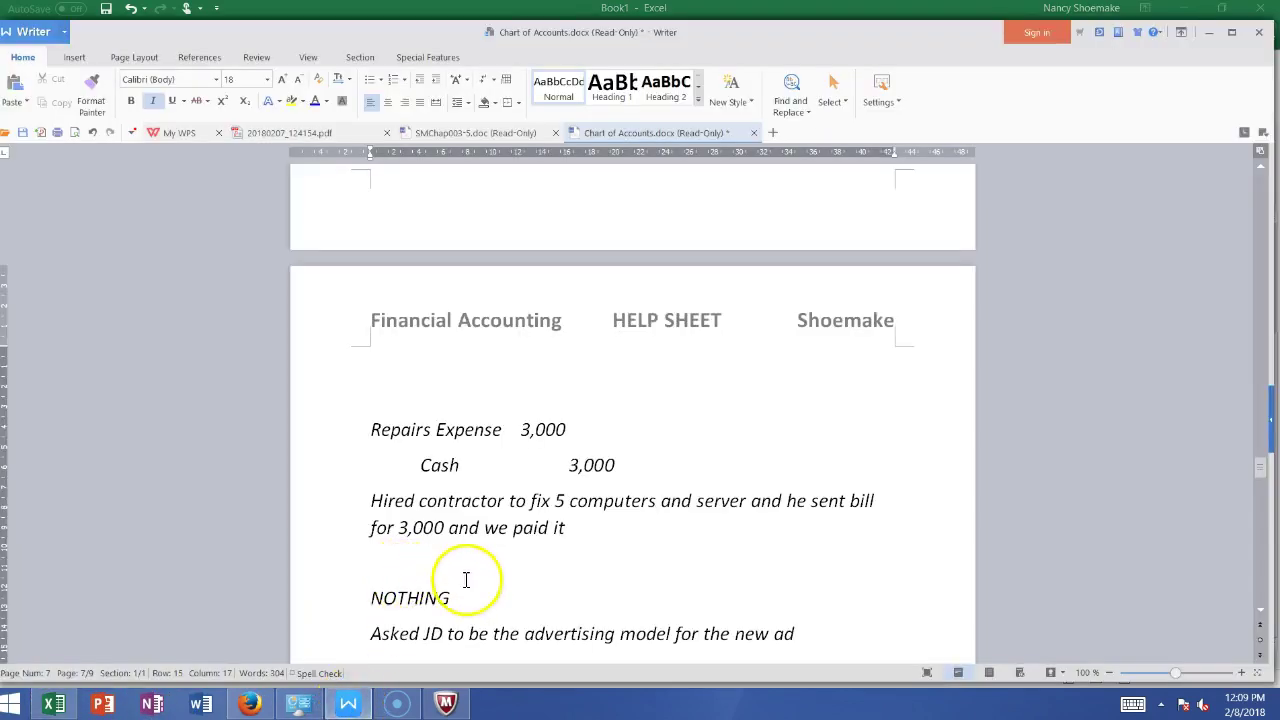
left_click(585, 580)
key("ctrl+End")
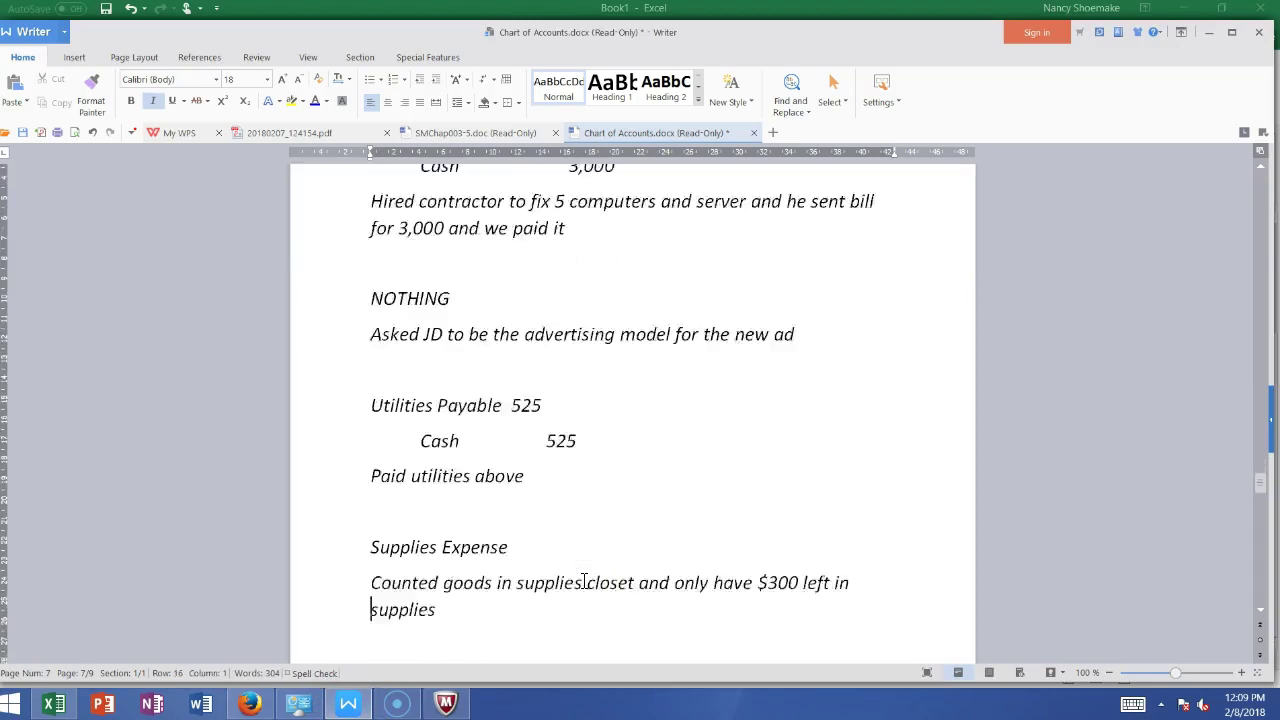
left_click(526, 505)
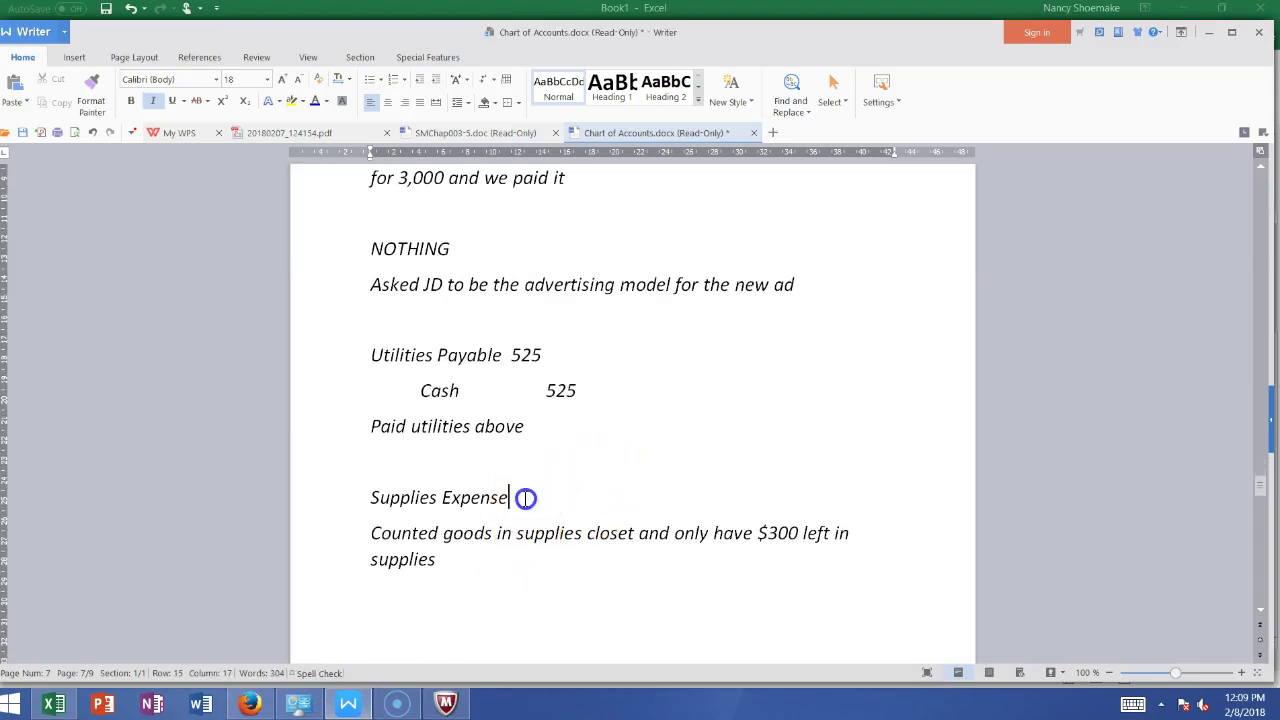
type("10900")
key("Return")
type("Su")
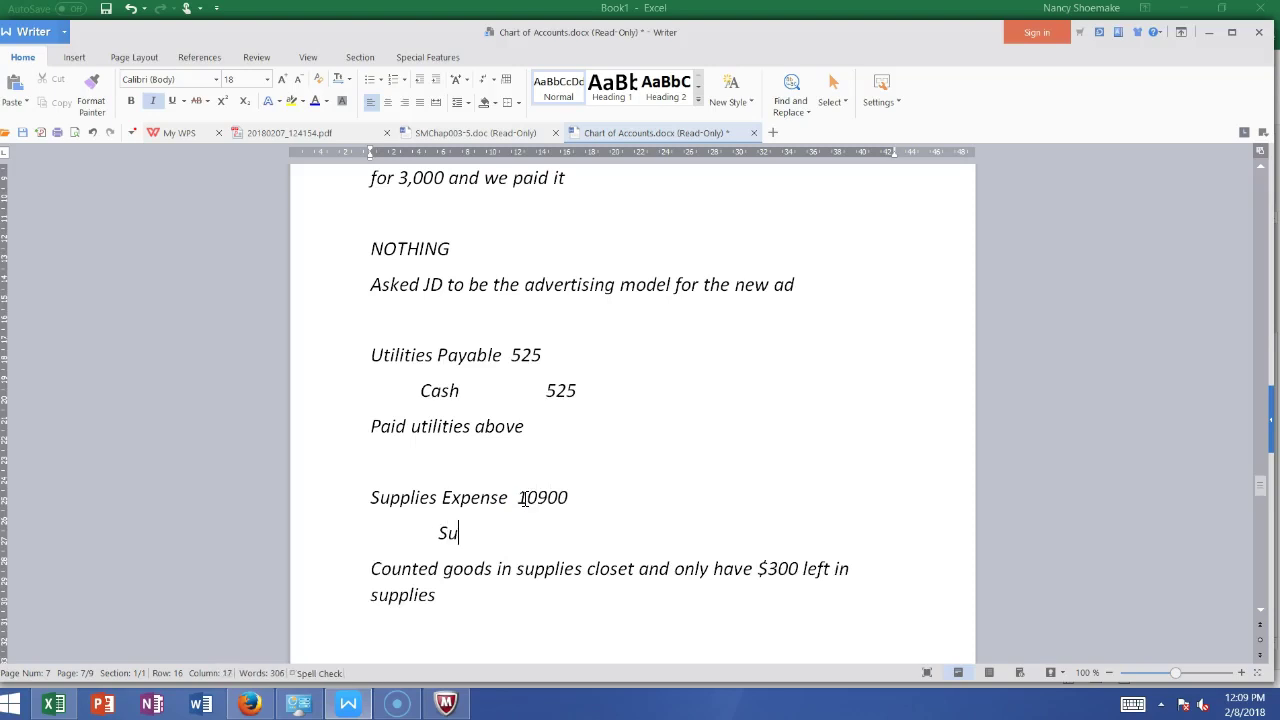
type("pplies               10900")
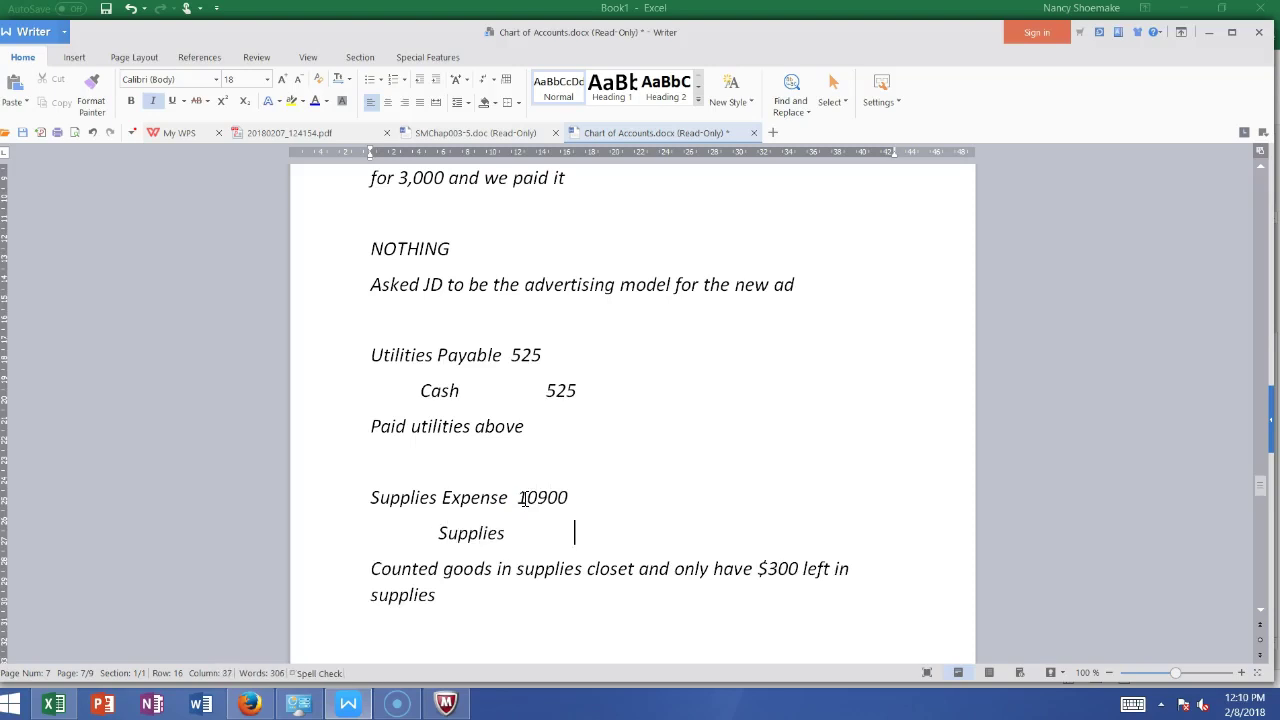
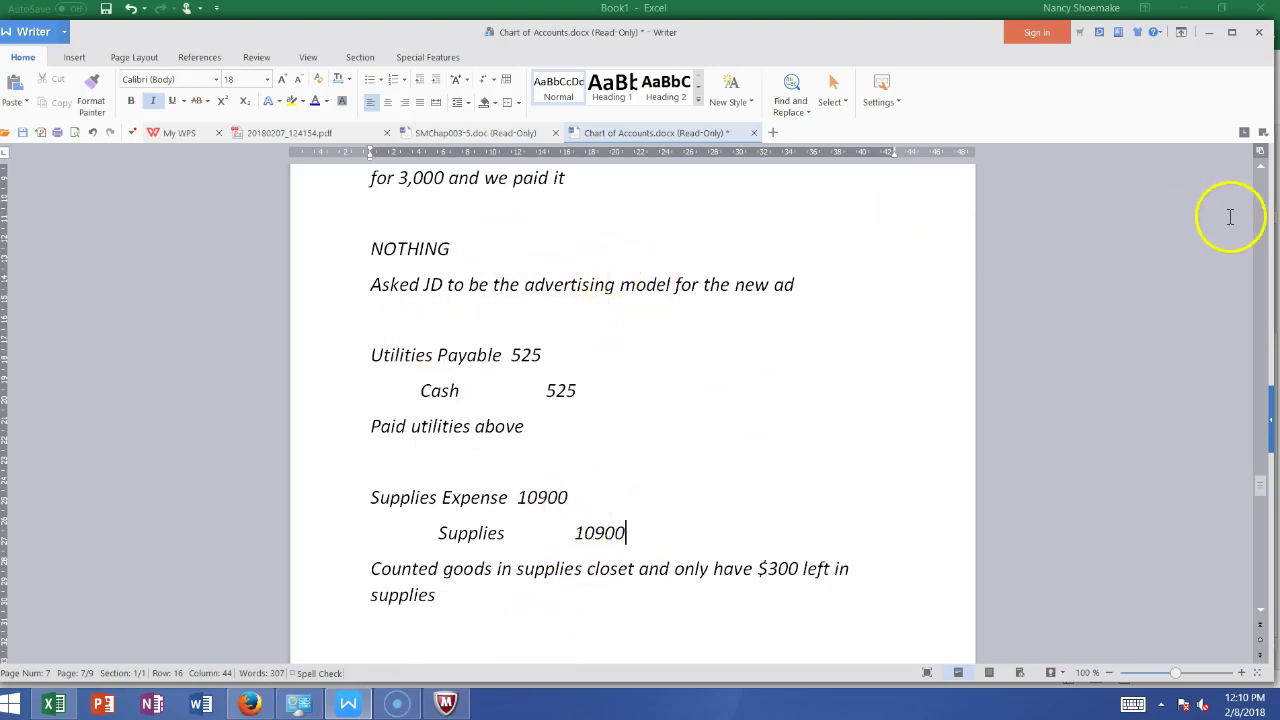
Add a "Beginning balances -" line above the Transactions heading in the T-Accounts section, with a blank line separating the two
left_click(1261, 201)
left_click(1261, 201)
left_click(1261, 201)
left_click(1261, 201)
left_click(1261, 201)
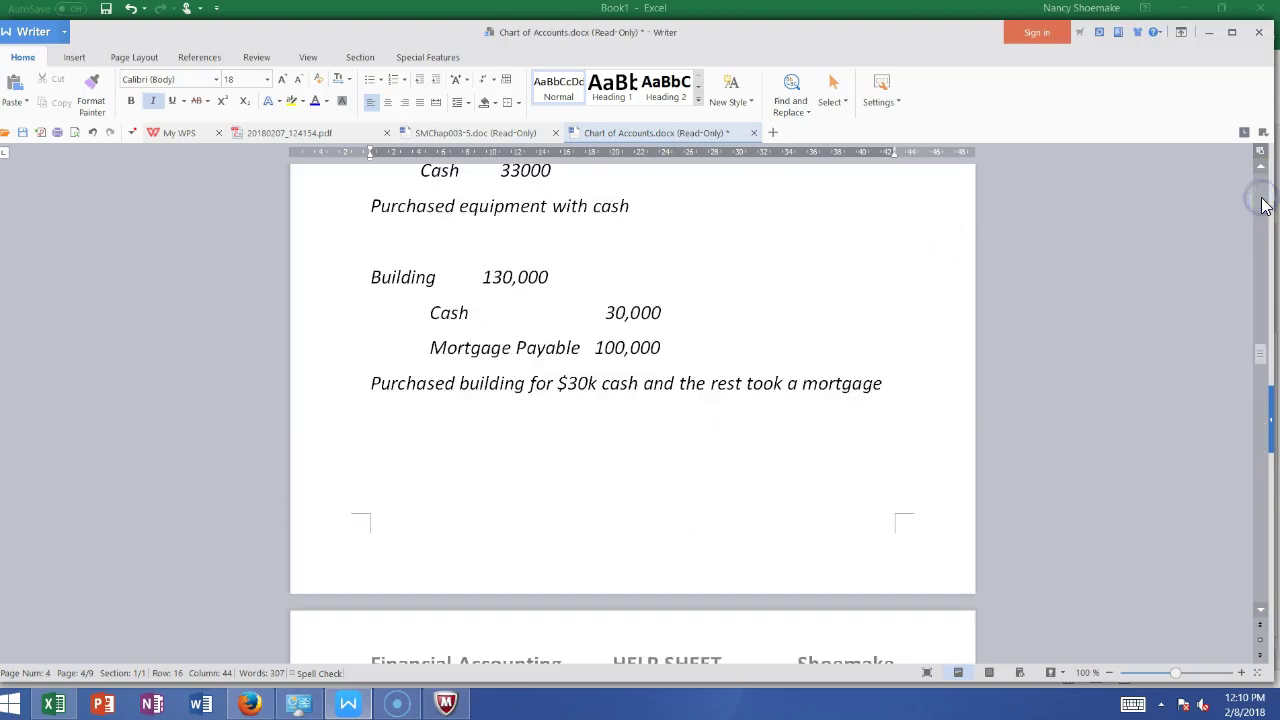
left_click(1261, 201)
left_click(395, 389)
key("Return")
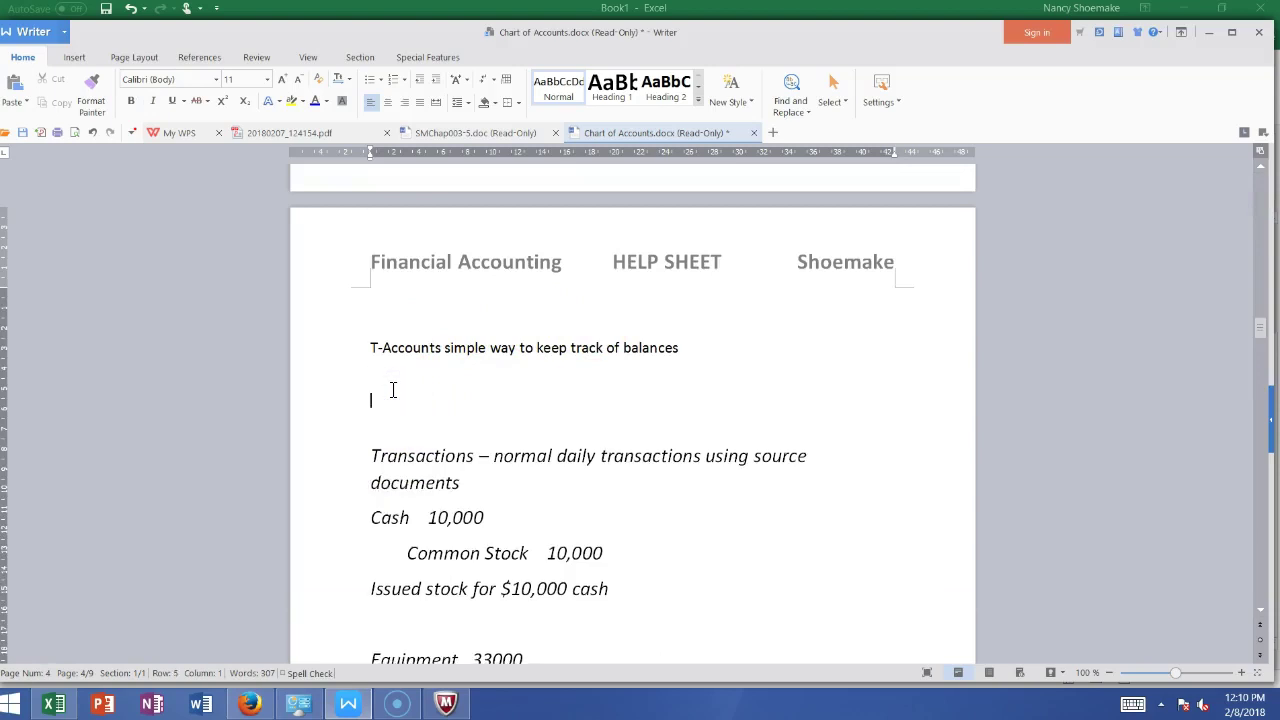
left_click(391, 414)
left_click(374, 451)
type("Begi")
type("nning balances")
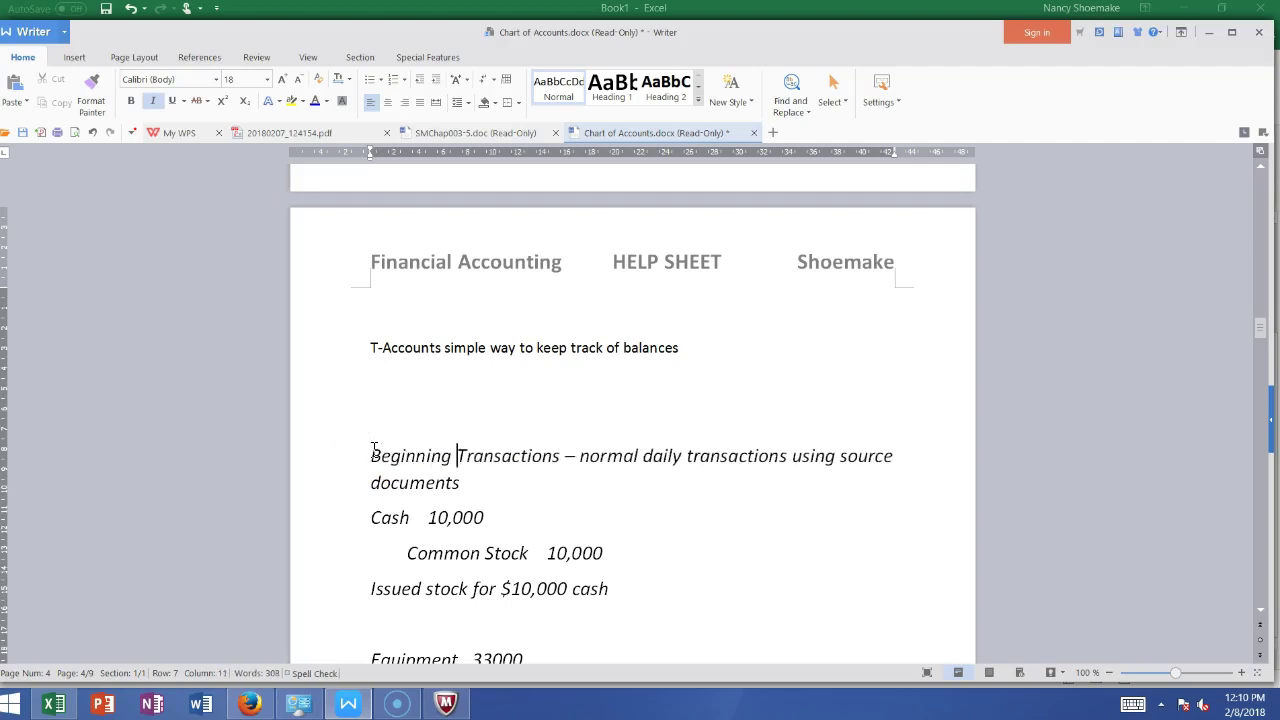
type(" -")
key("Return")
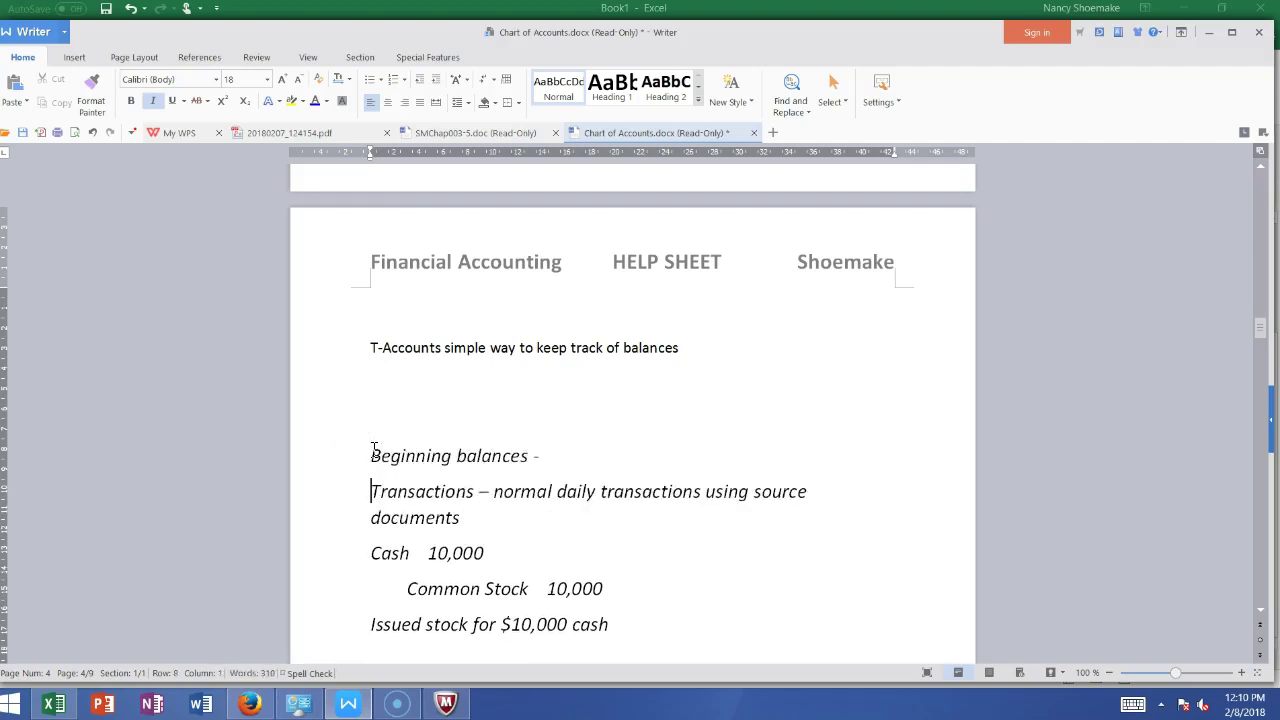
key("Return")
List the beginning balances after the dash: Cash 500, Building 20,000, Equipment 5,000, Common Stock 30,000 and Retained Earnings 10,000
left_click(394, 451)
left_click(563, 452)
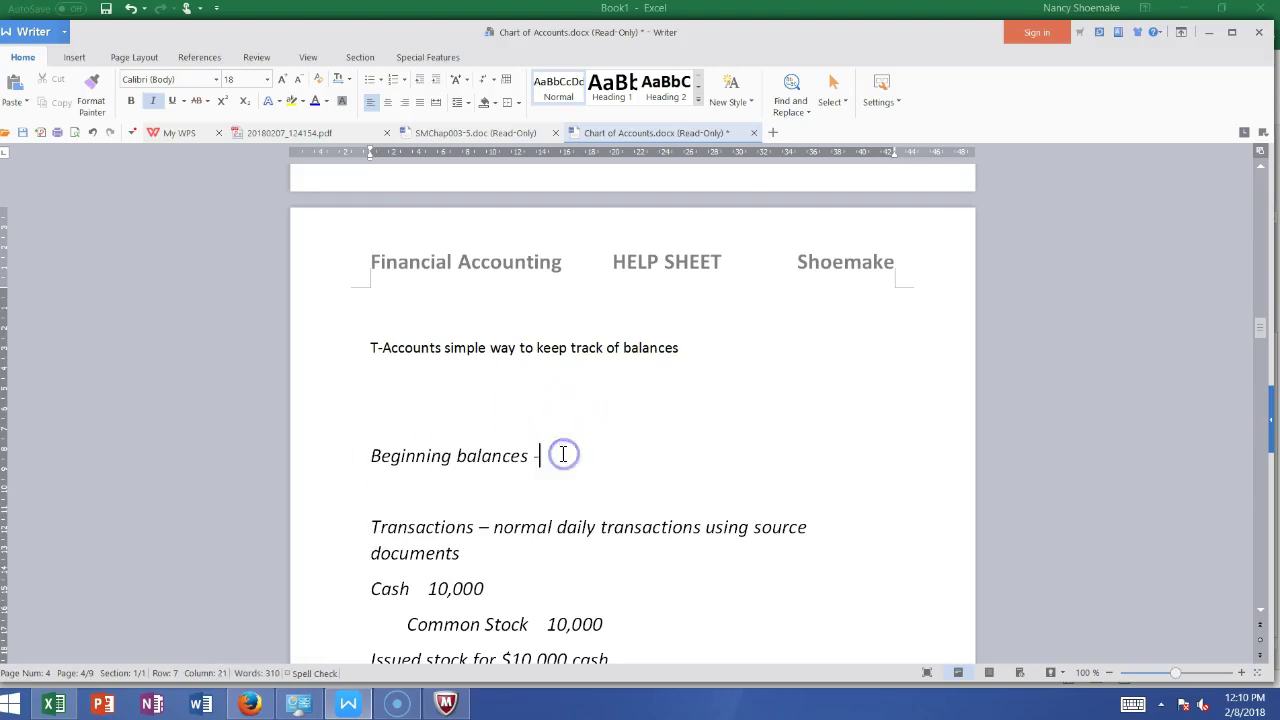
type("Cash 500 ")
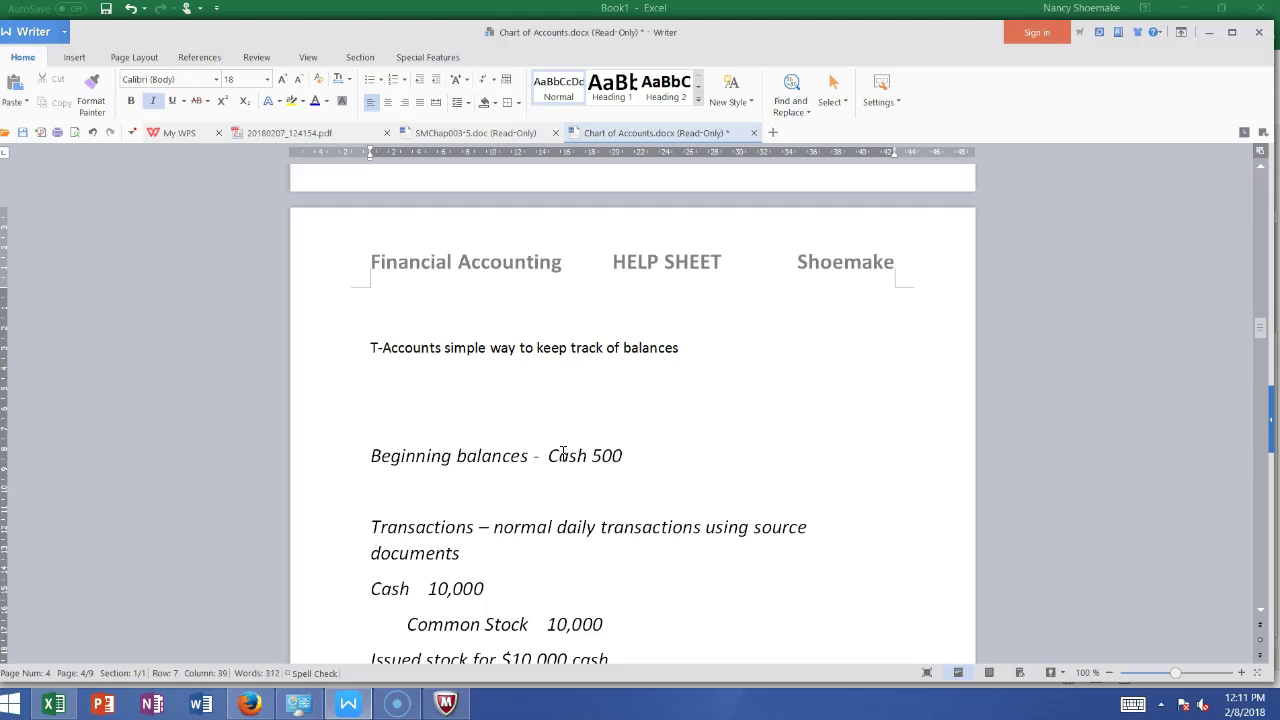
type("       Building  ")
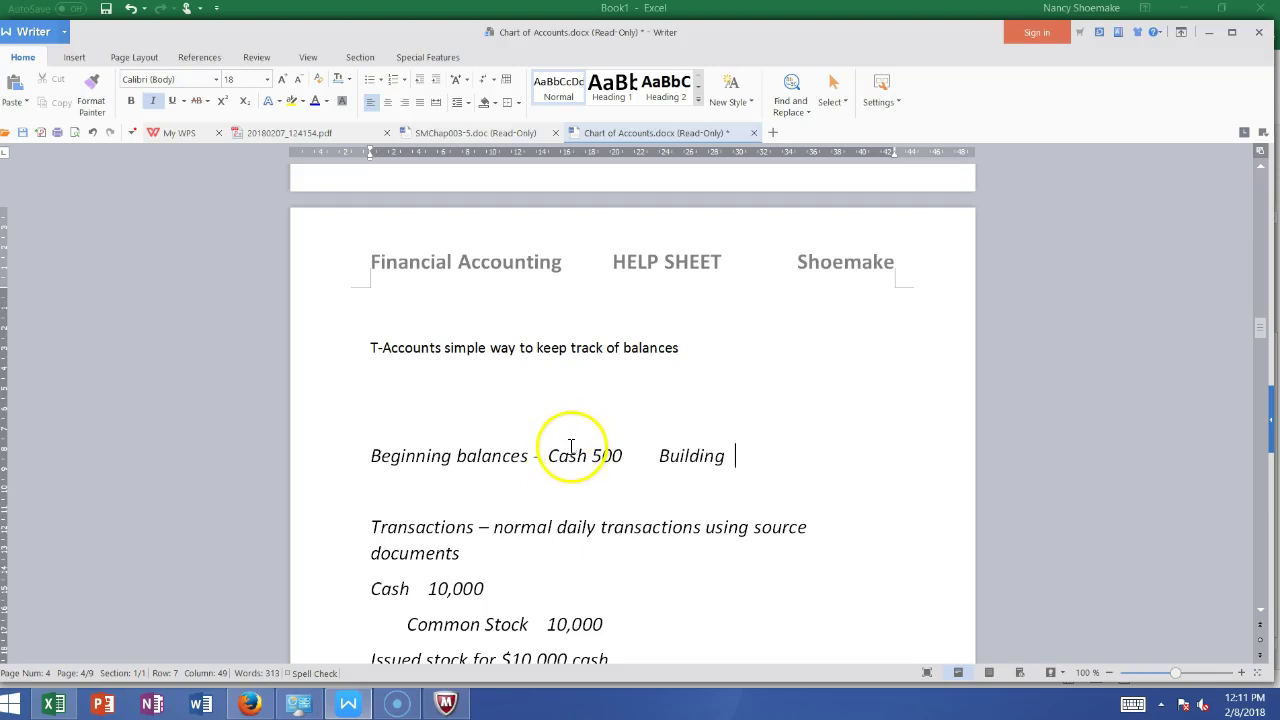
type("20,000 ")
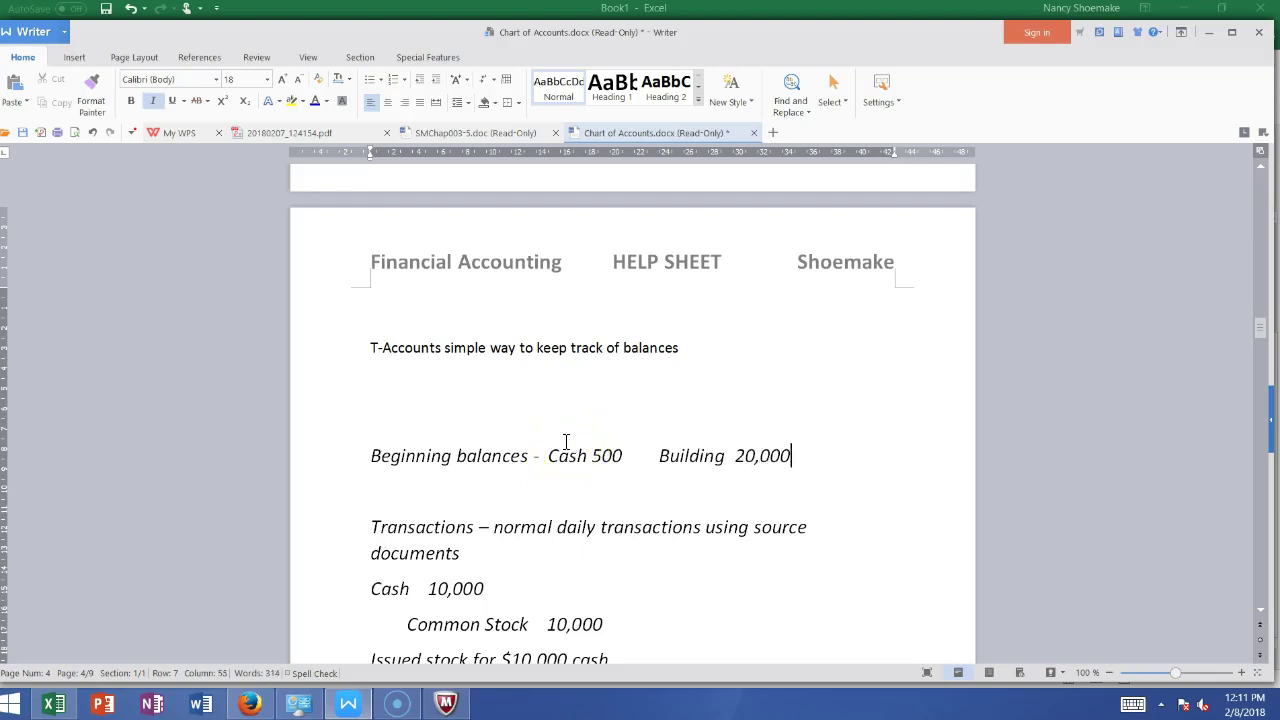
type("   Equipment ")
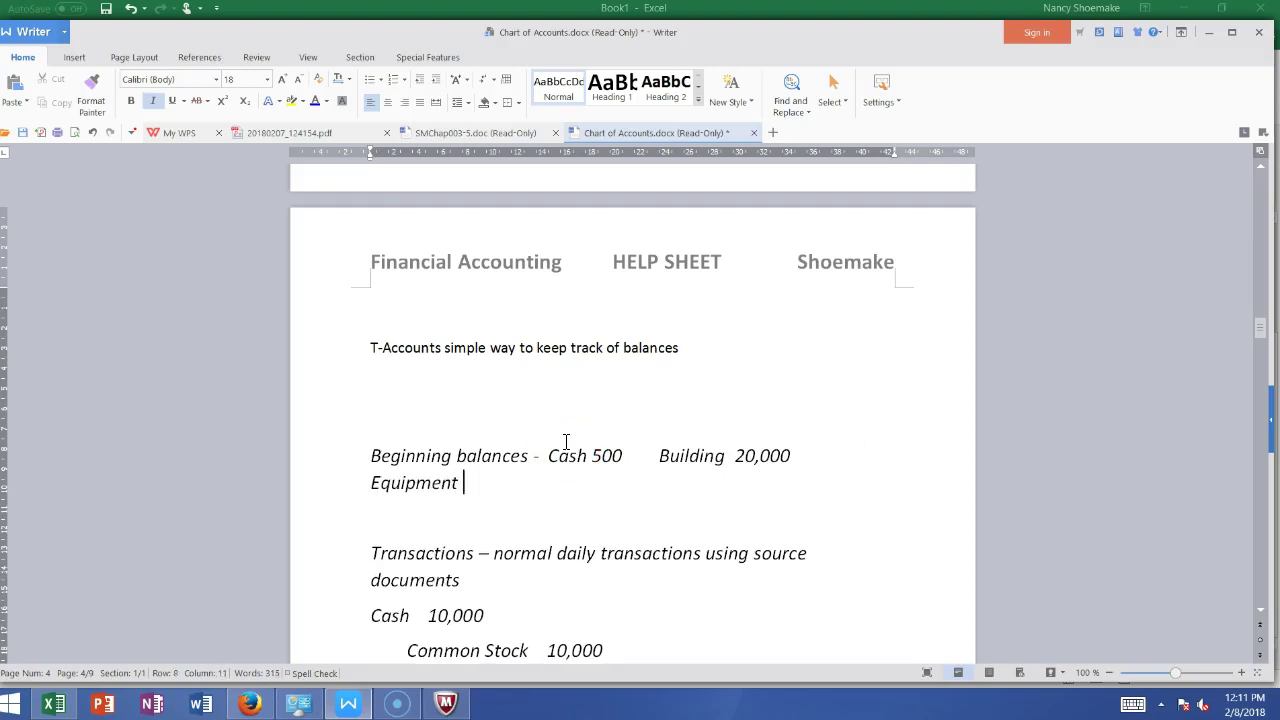
type("5,000      Comm")
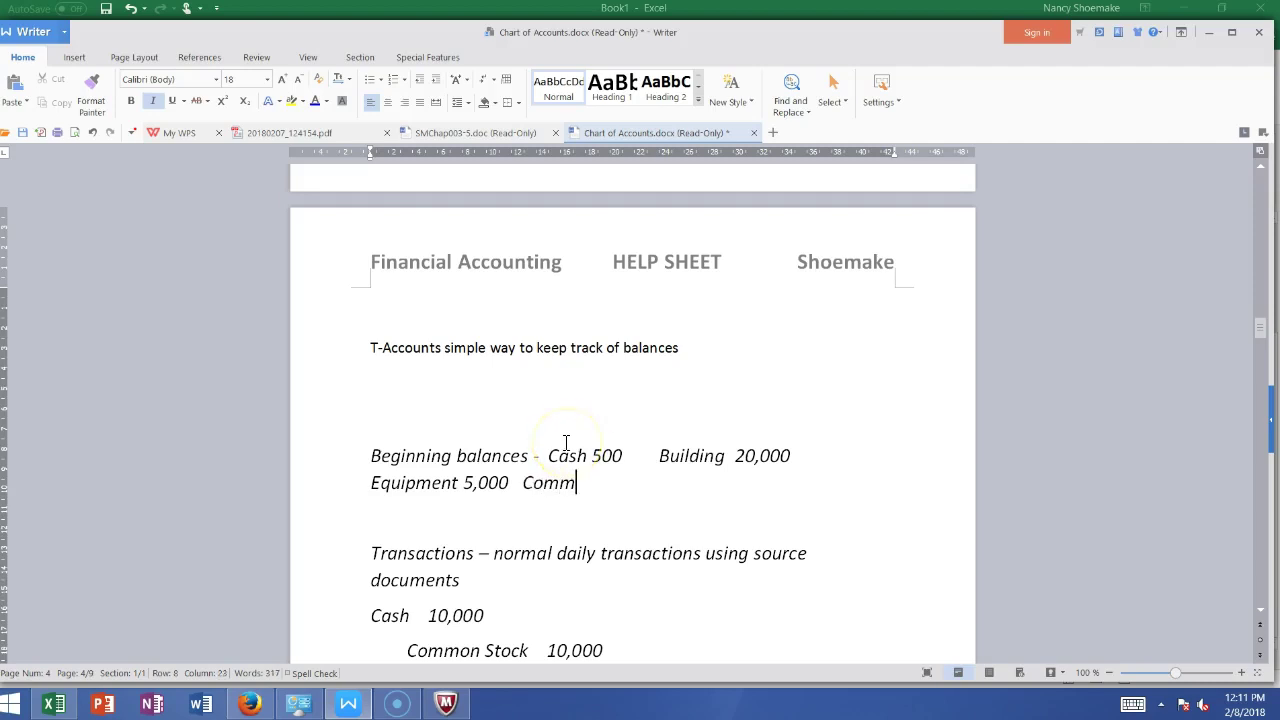
type("on Stock 30,000   ")
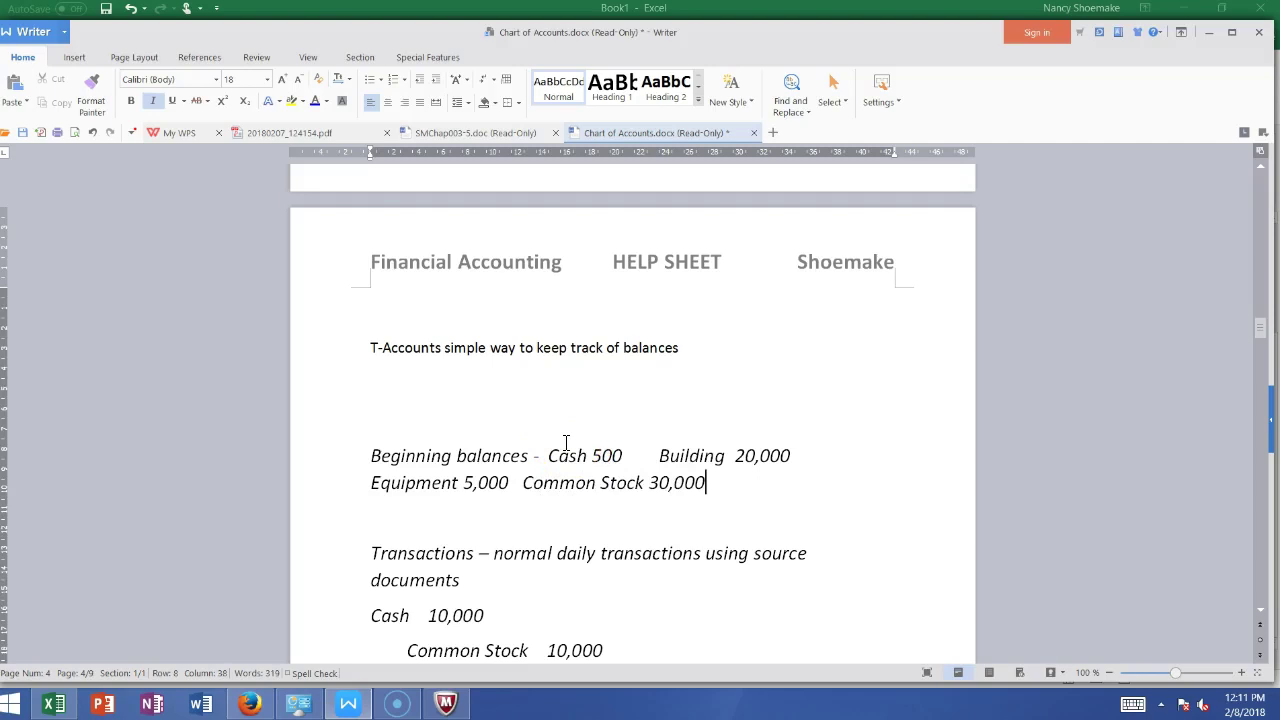
type("Retained Earnings ")
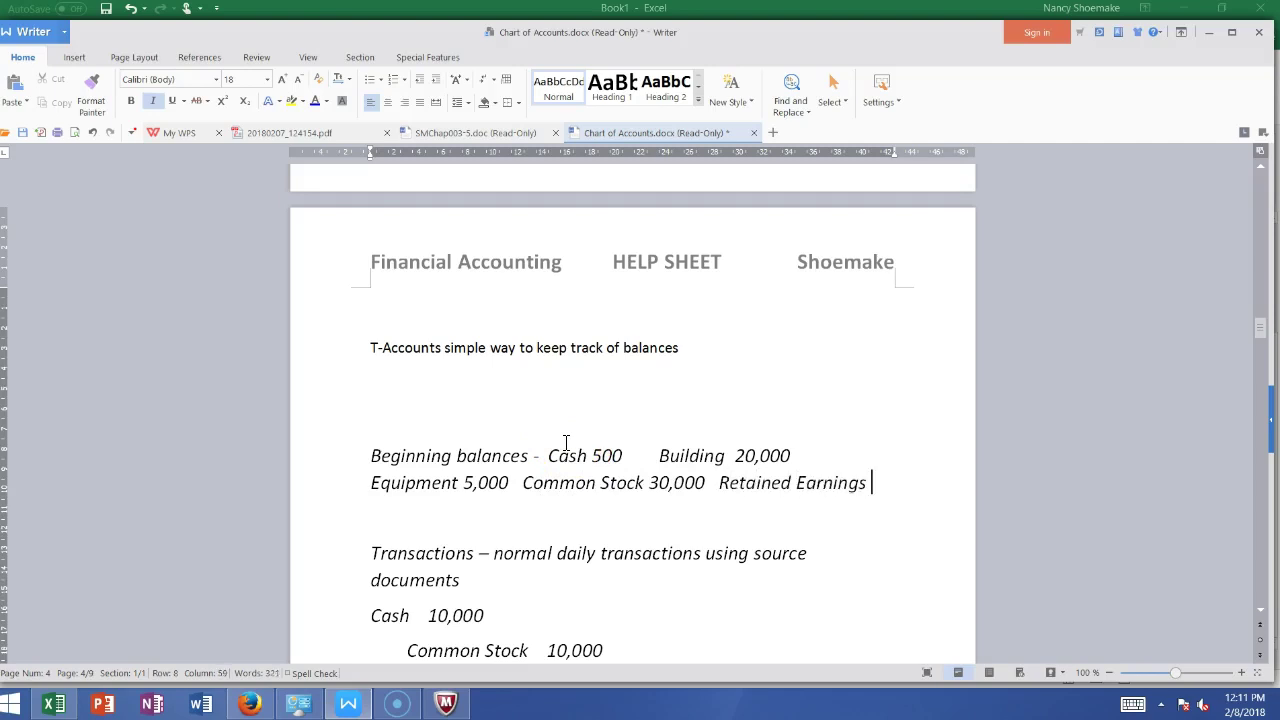
type("10,000")
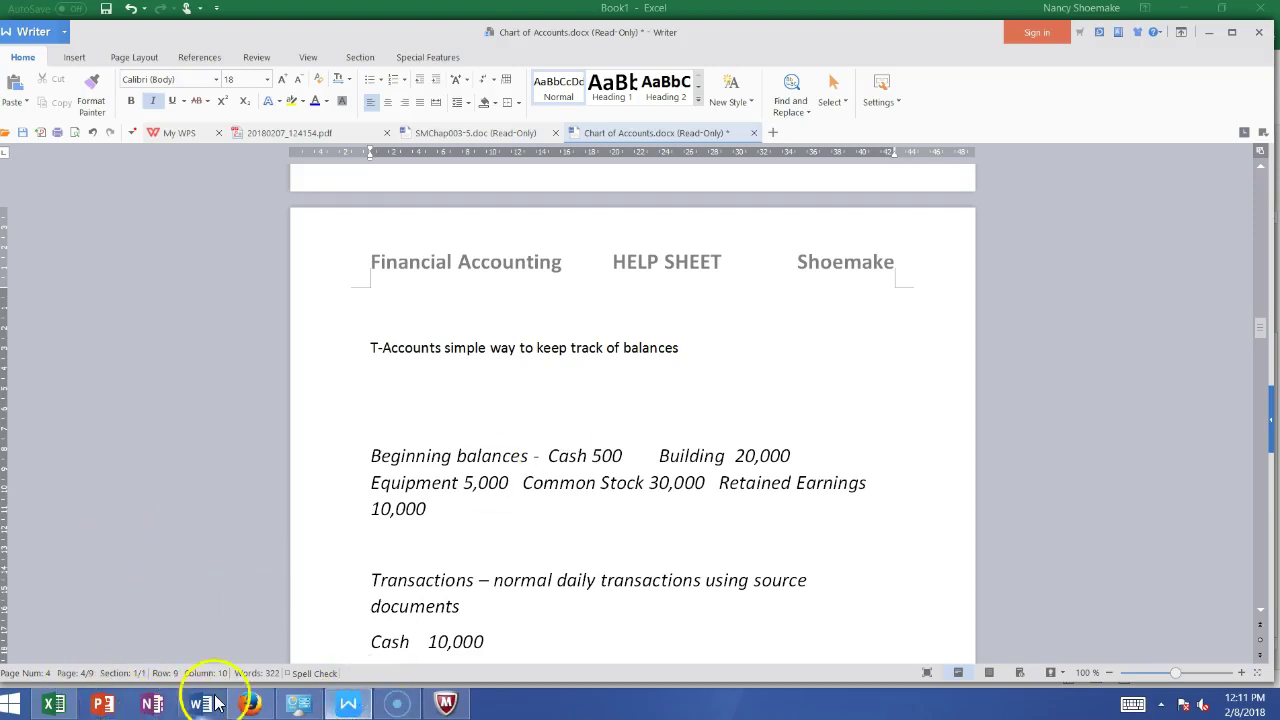
Compare the listed beginning balances with the Excel T-accounts and post 500 on the debit side of Cash in B3
left_click(55, 705)
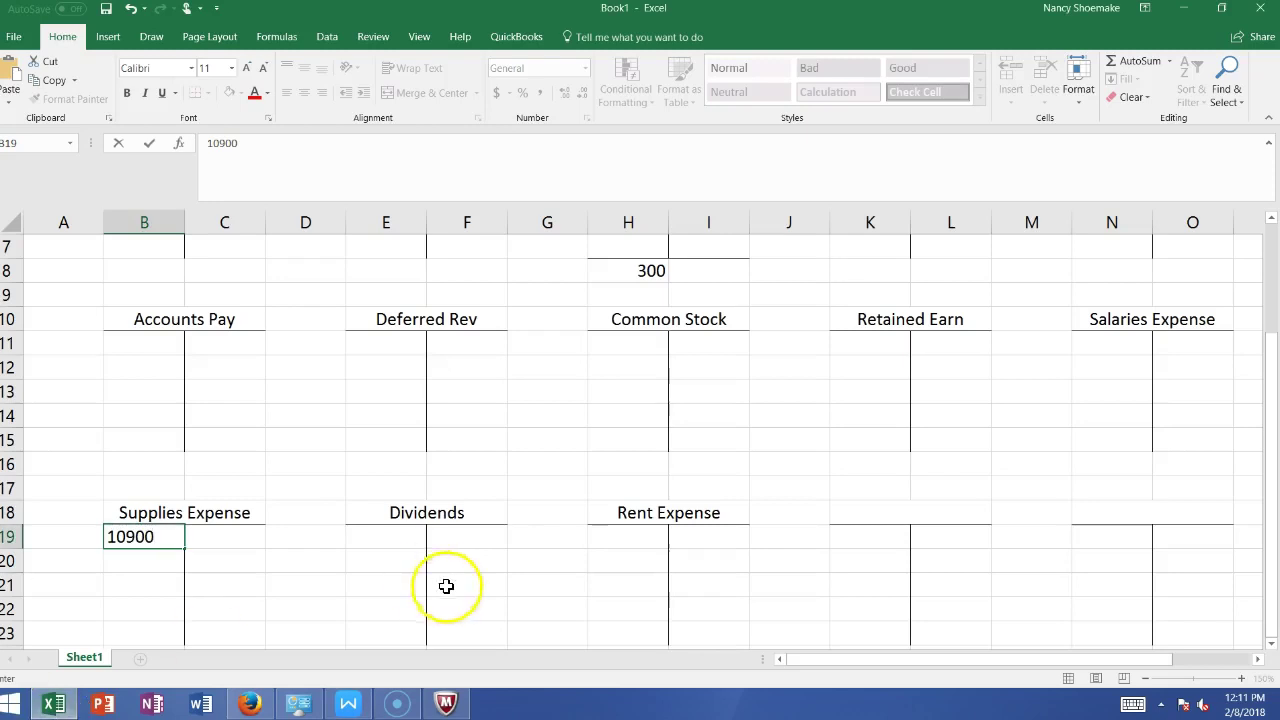
left_click_drag(1272, 395, 1274, 290)
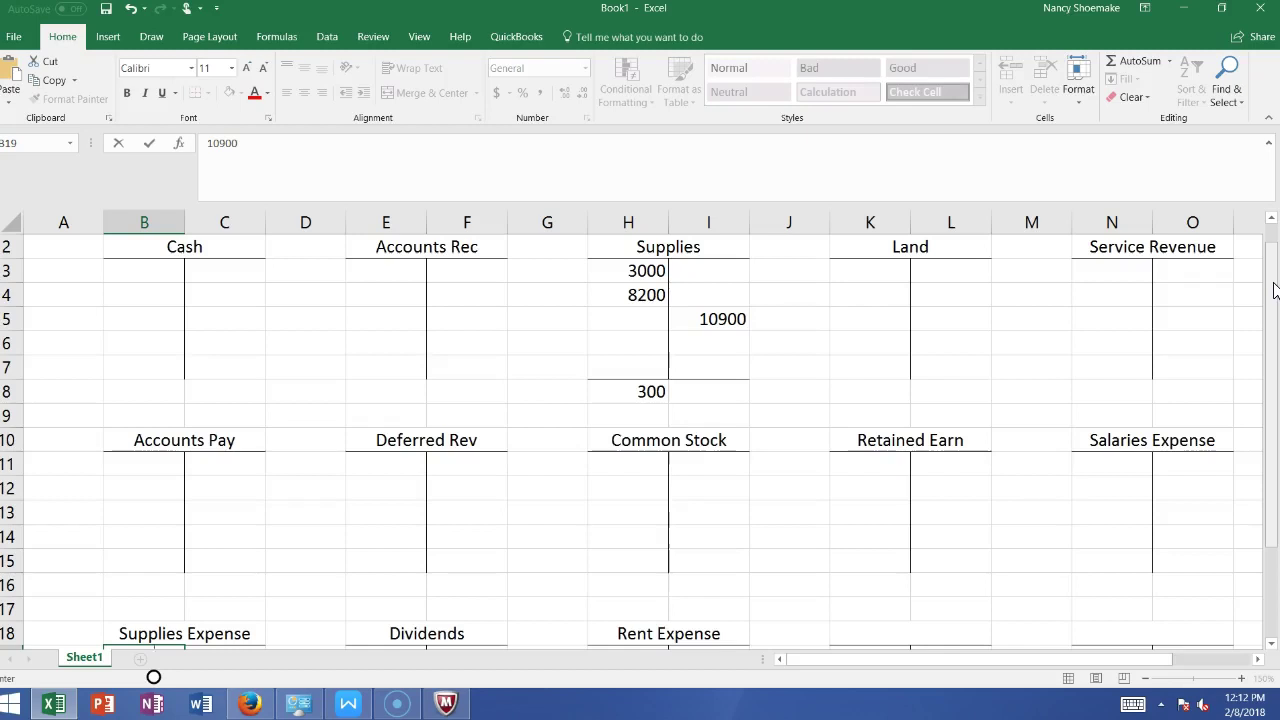
left_click(350, 704)
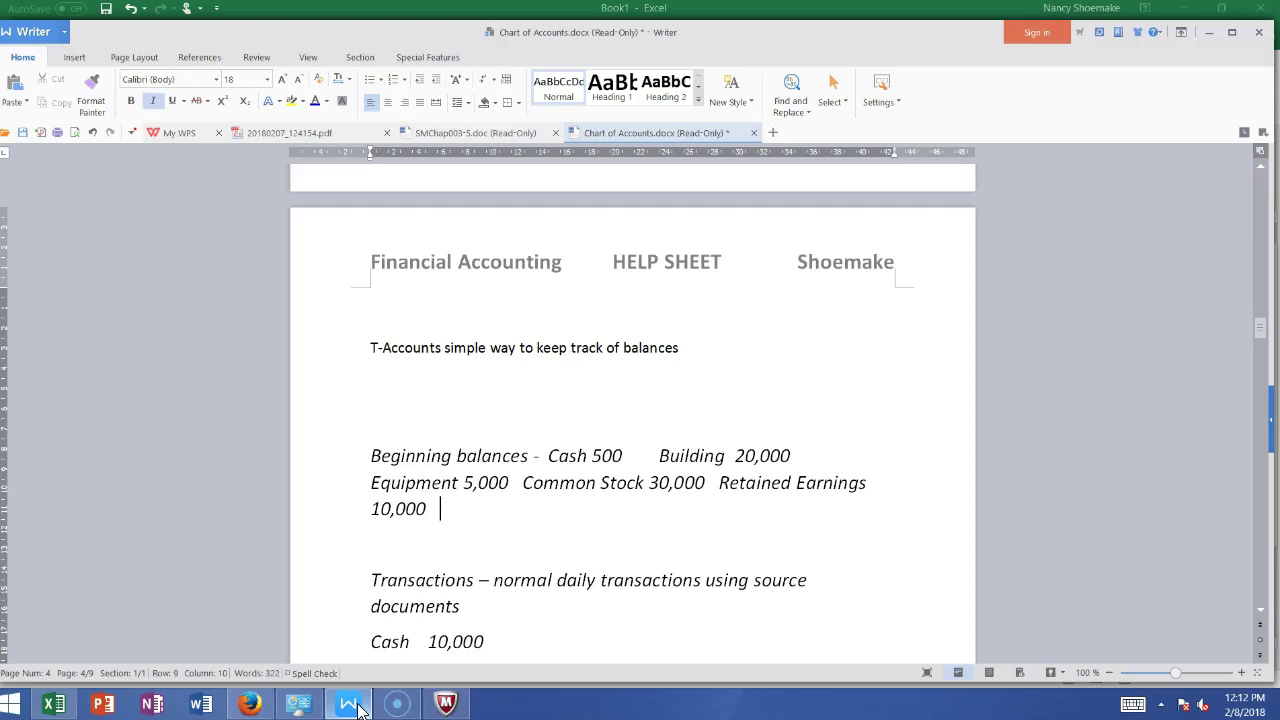
left_click(392, 712)
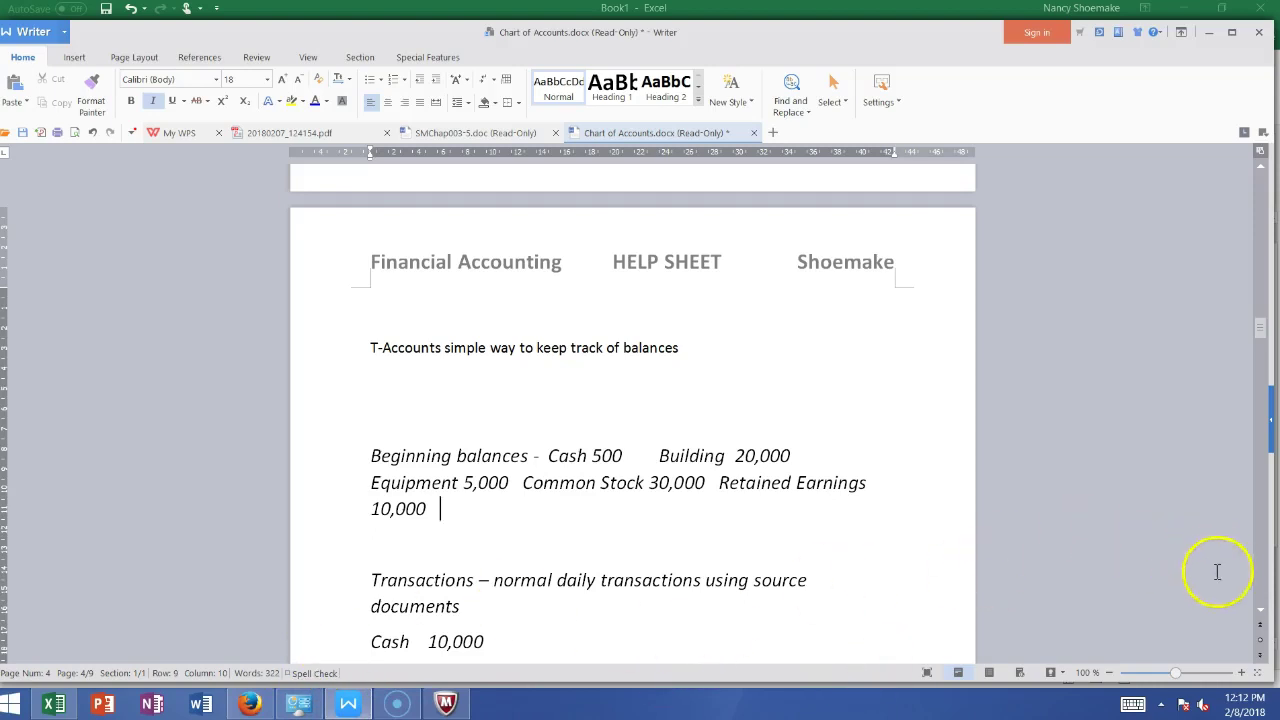
left_click(1259, 612)
left_click(1259, 612)
left_click(1259, 612)
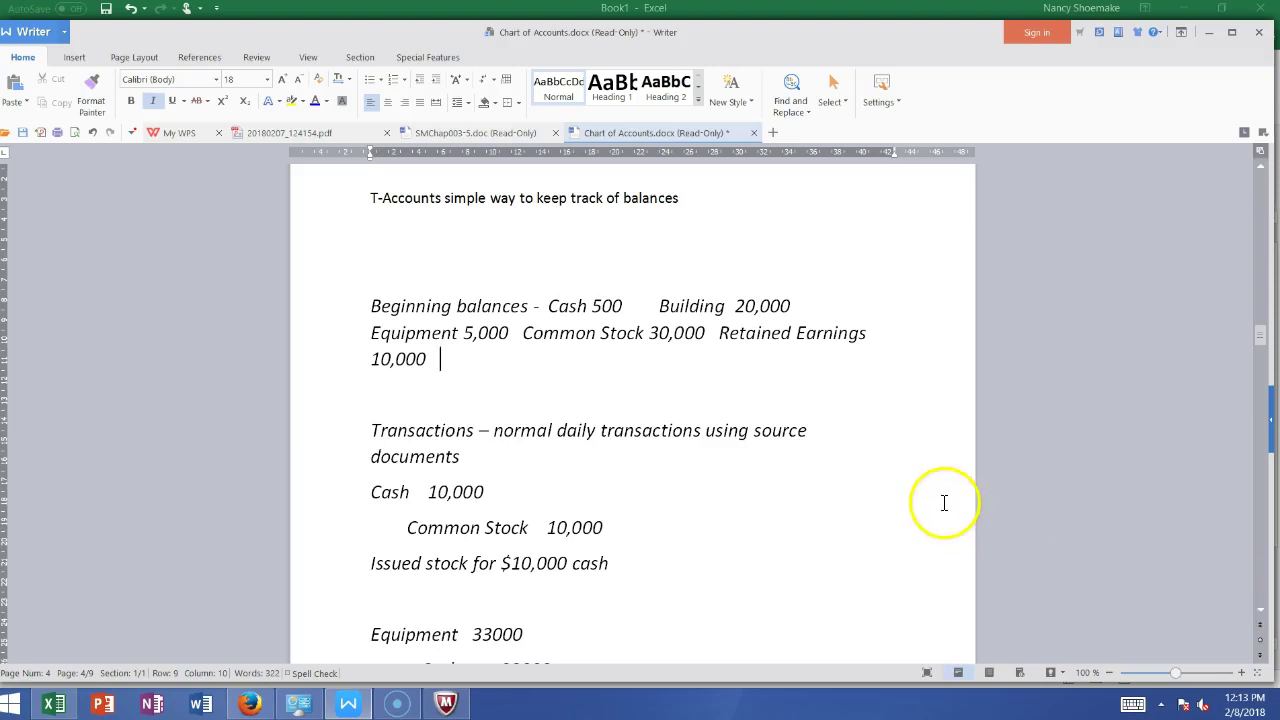
left_click(55, 705)
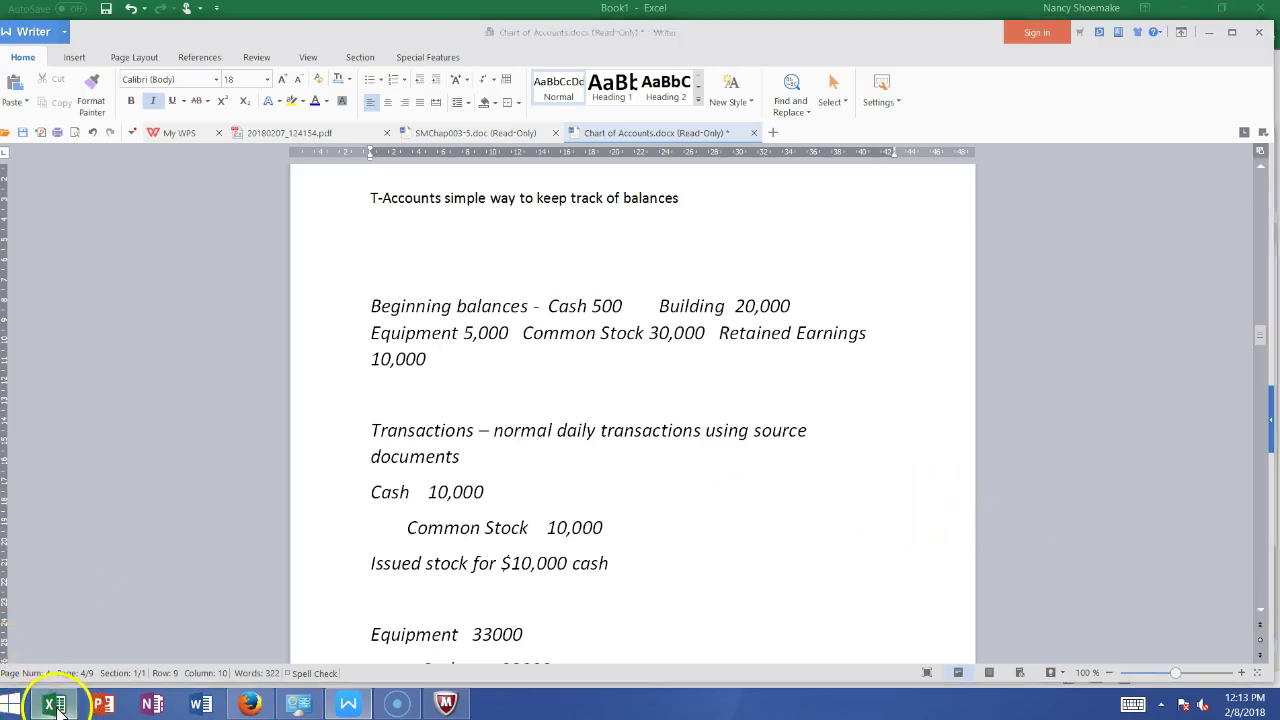
left_click(141, 268)
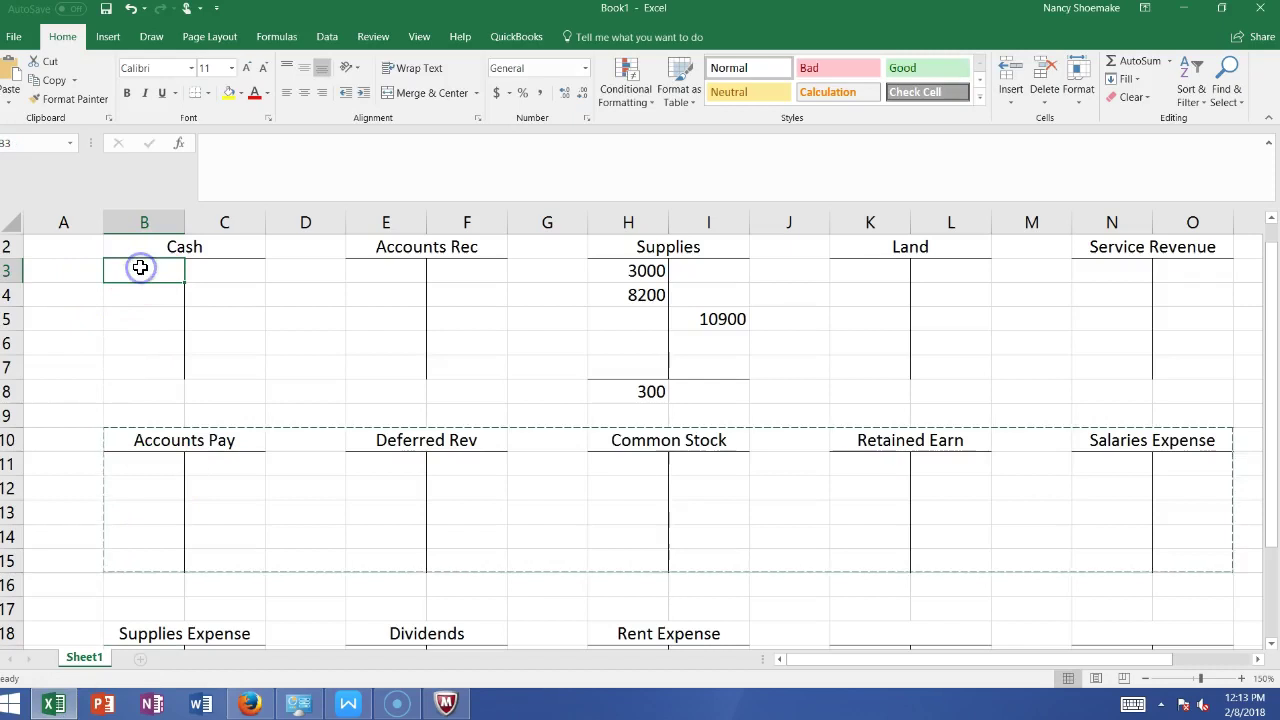
type("500")
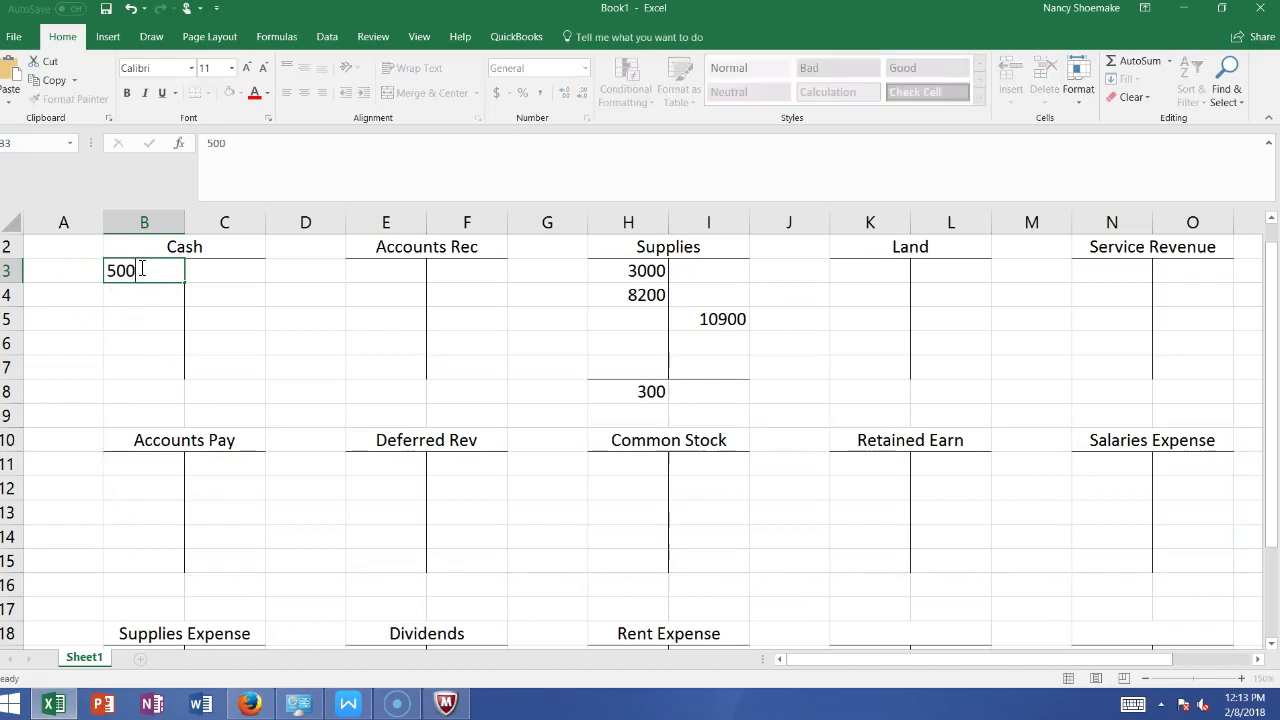
key("Return")
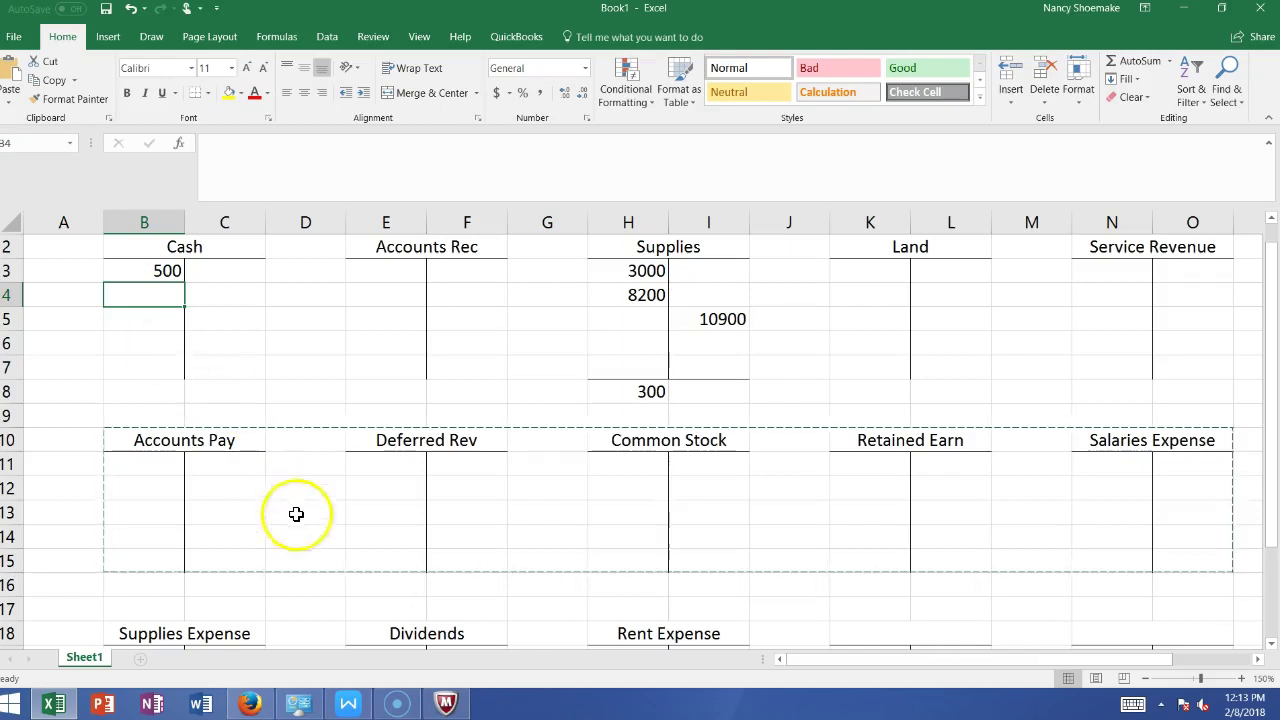
Check the next beginning balance in Writer, retitle the Land T-account in Excel as Building, and enter 20000 on its debit side in K3
left_click(348, 704)
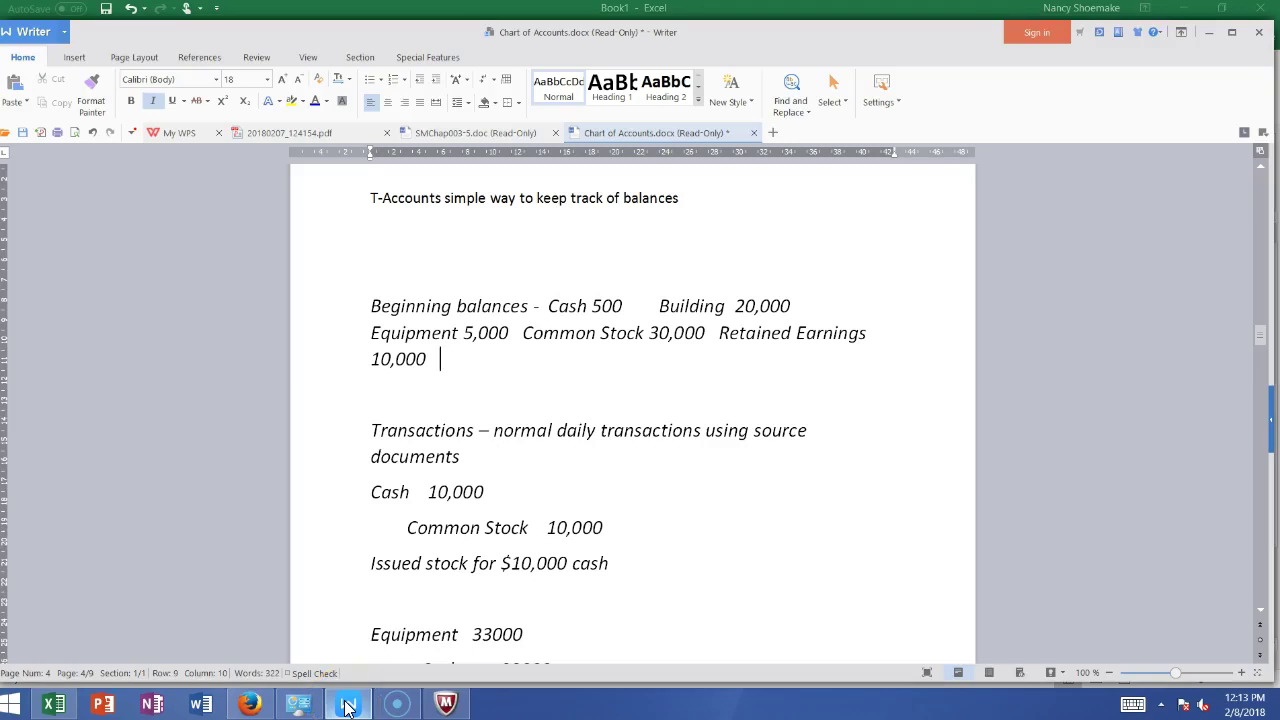
left_click(348, 704)
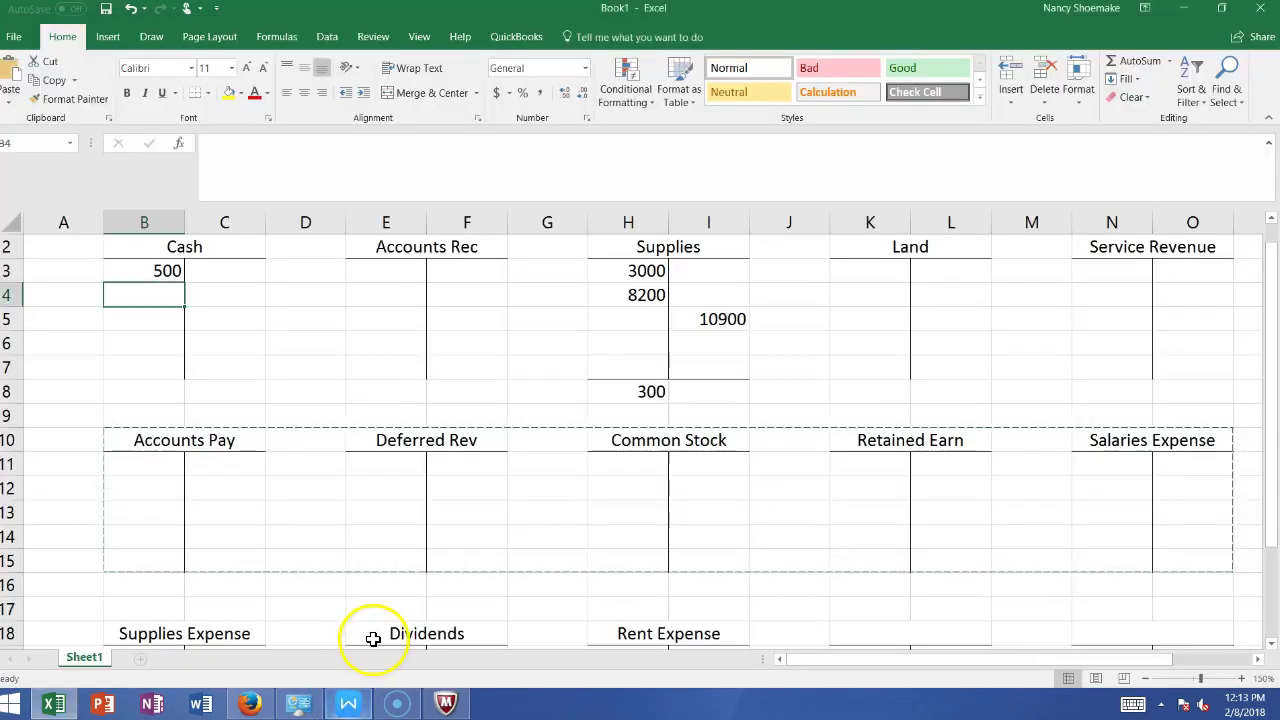
key("Down")
key("Down")
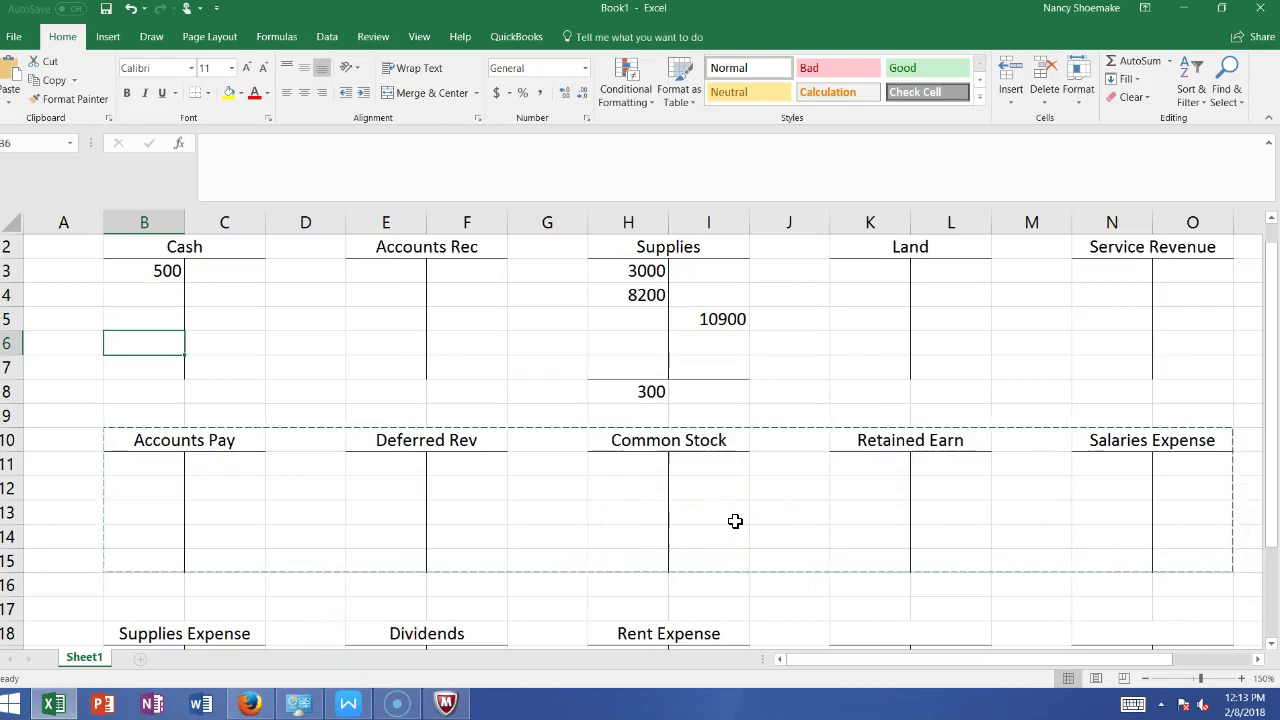
left_click(928, 249)
type("Building")
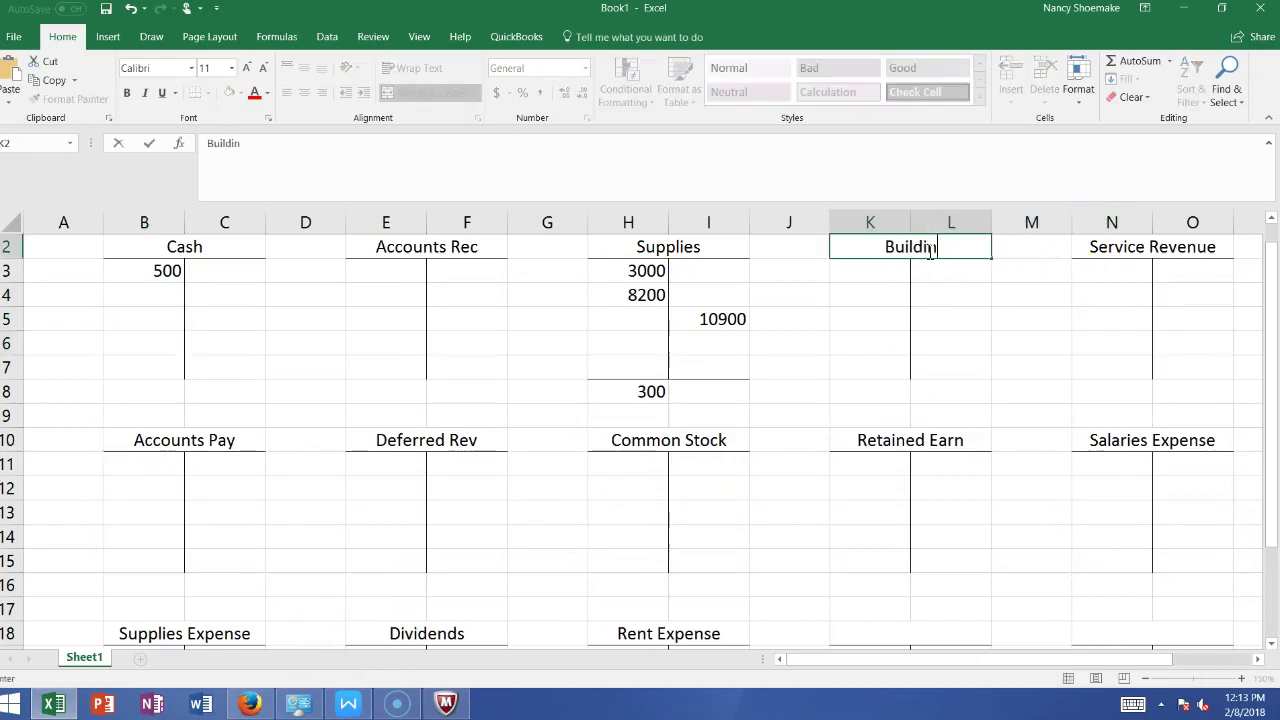
left_click(895, 268)
type("20000")
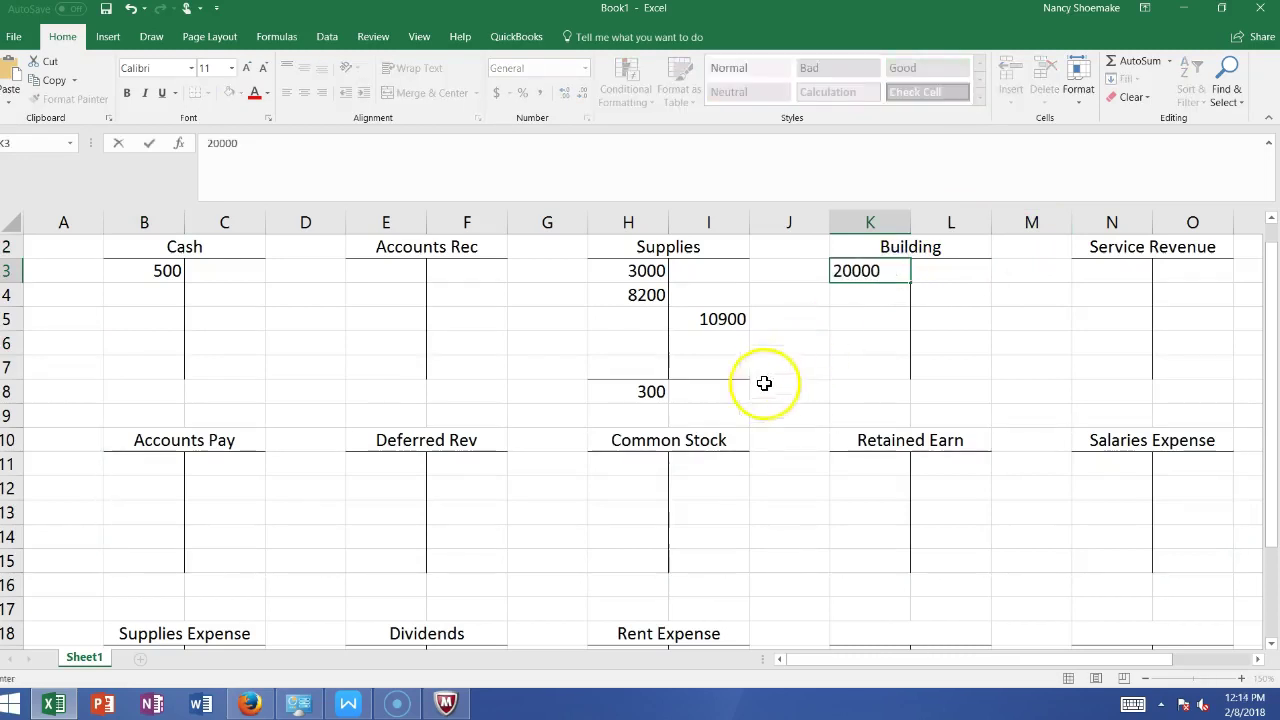
Check the next beginning balance in Writer, title the empty T-account in K18 of Excel Equipment, and enter 5000 on its debit side in K19
left_click(703, 437)
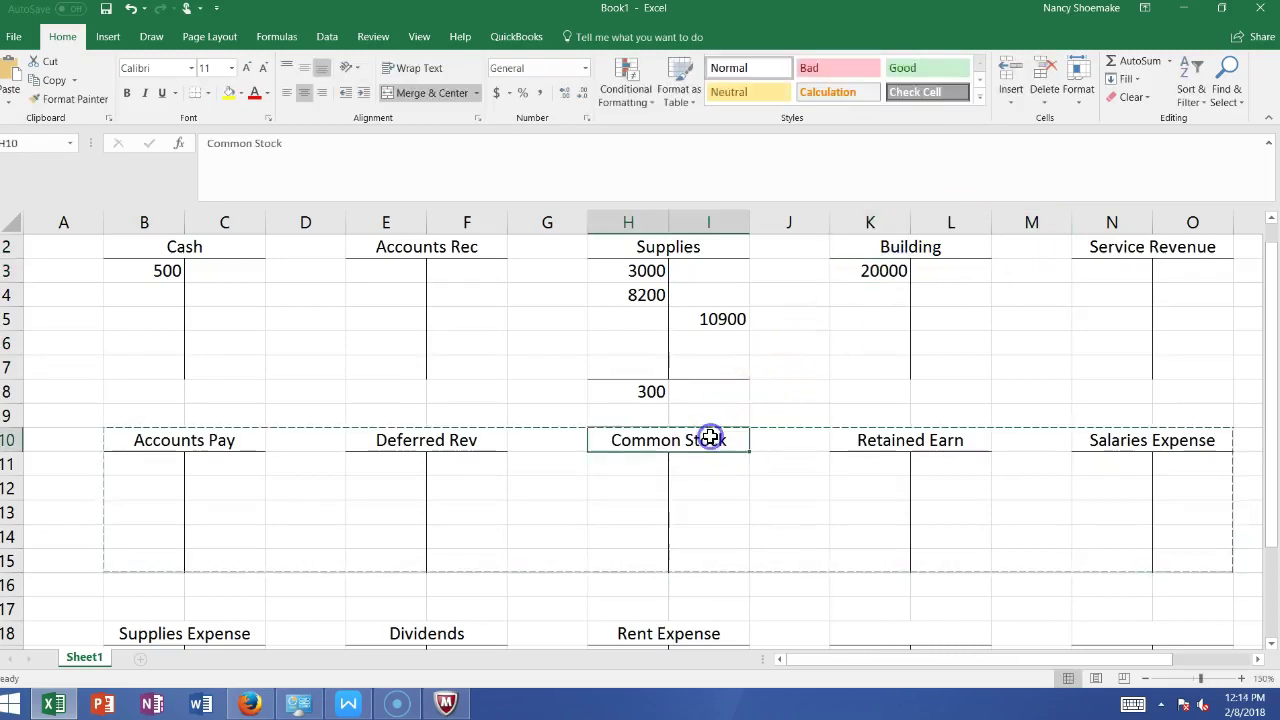
left_click(348, 705)
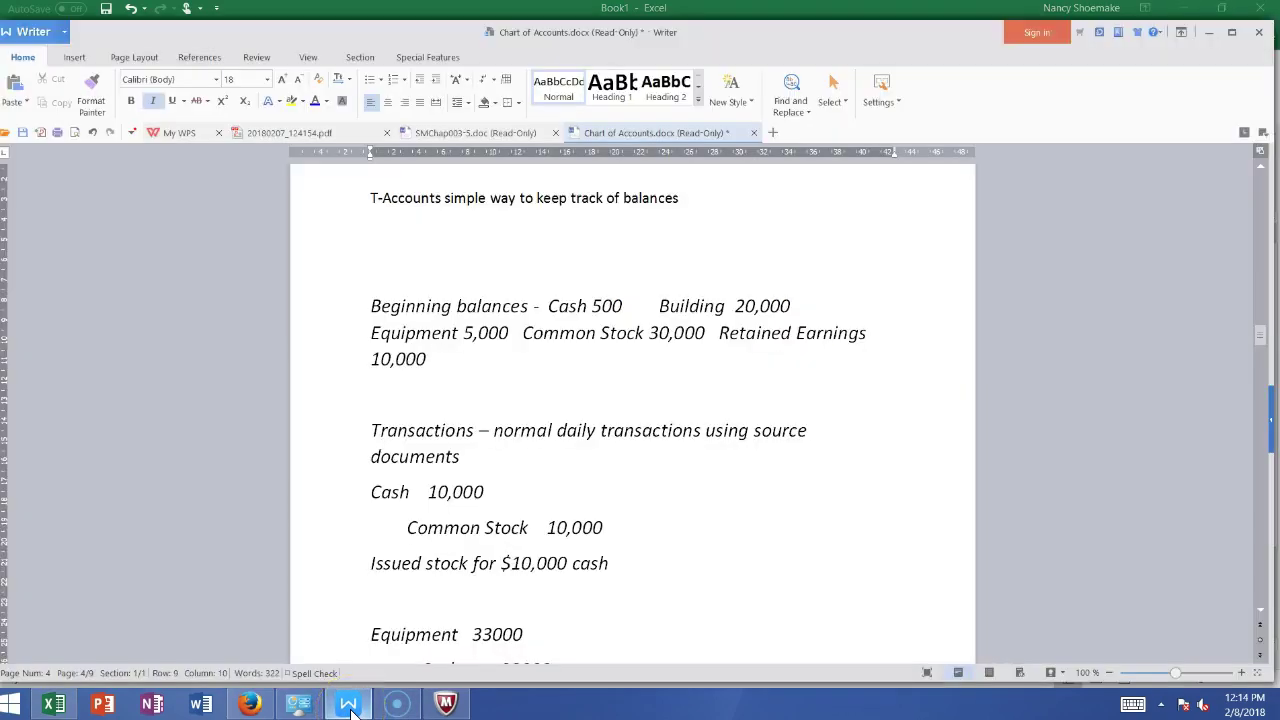
left_click(348, 705)
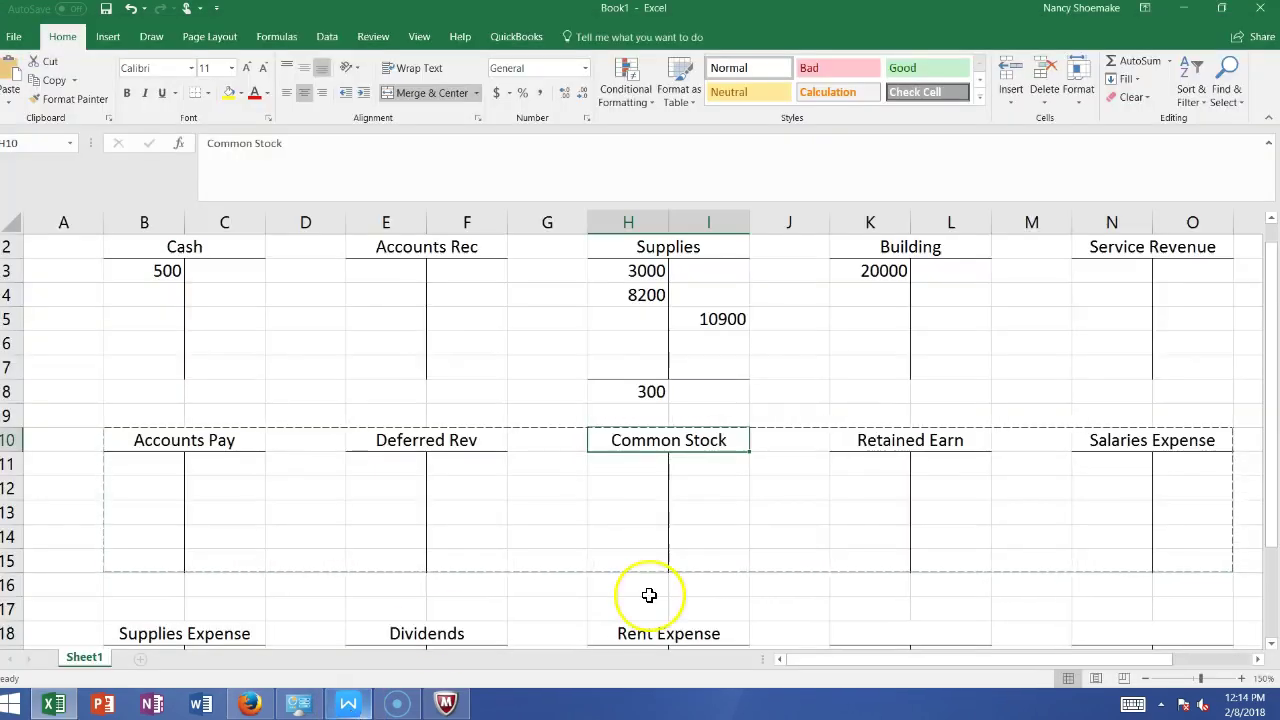
key("Down")
key("Down")
key("Down")
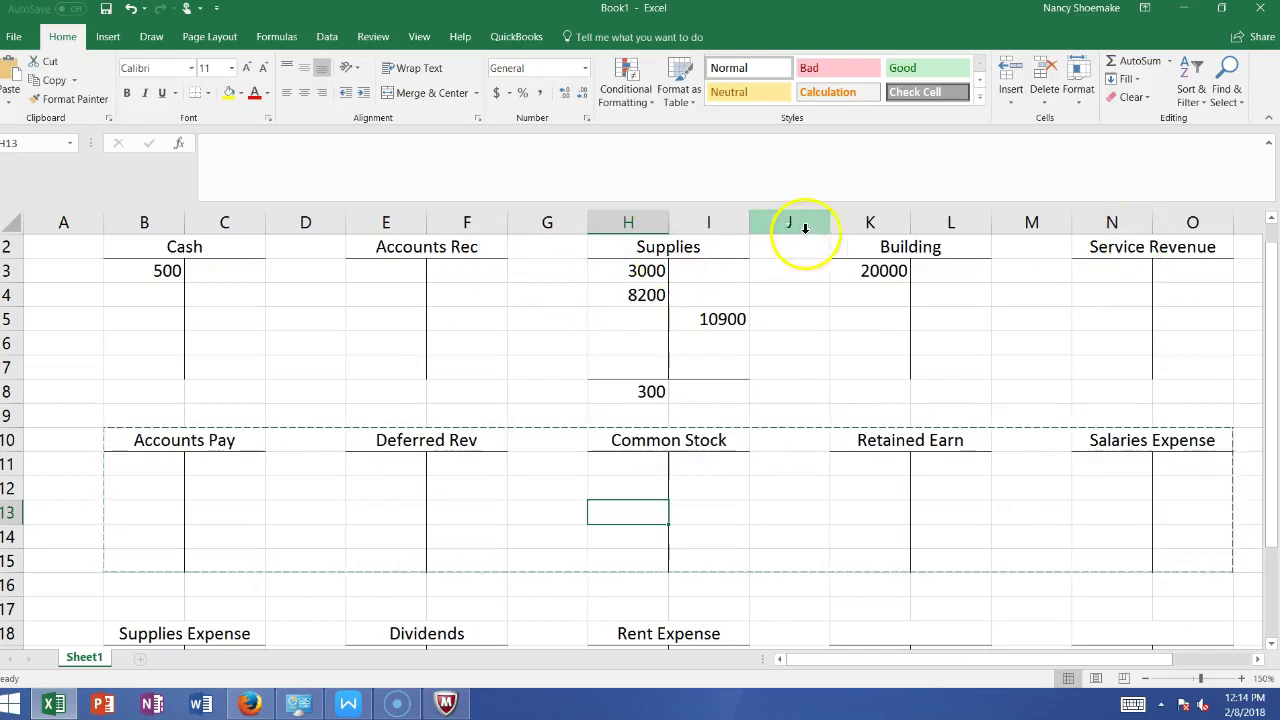
left_click(888, 626)
type("Equipment")
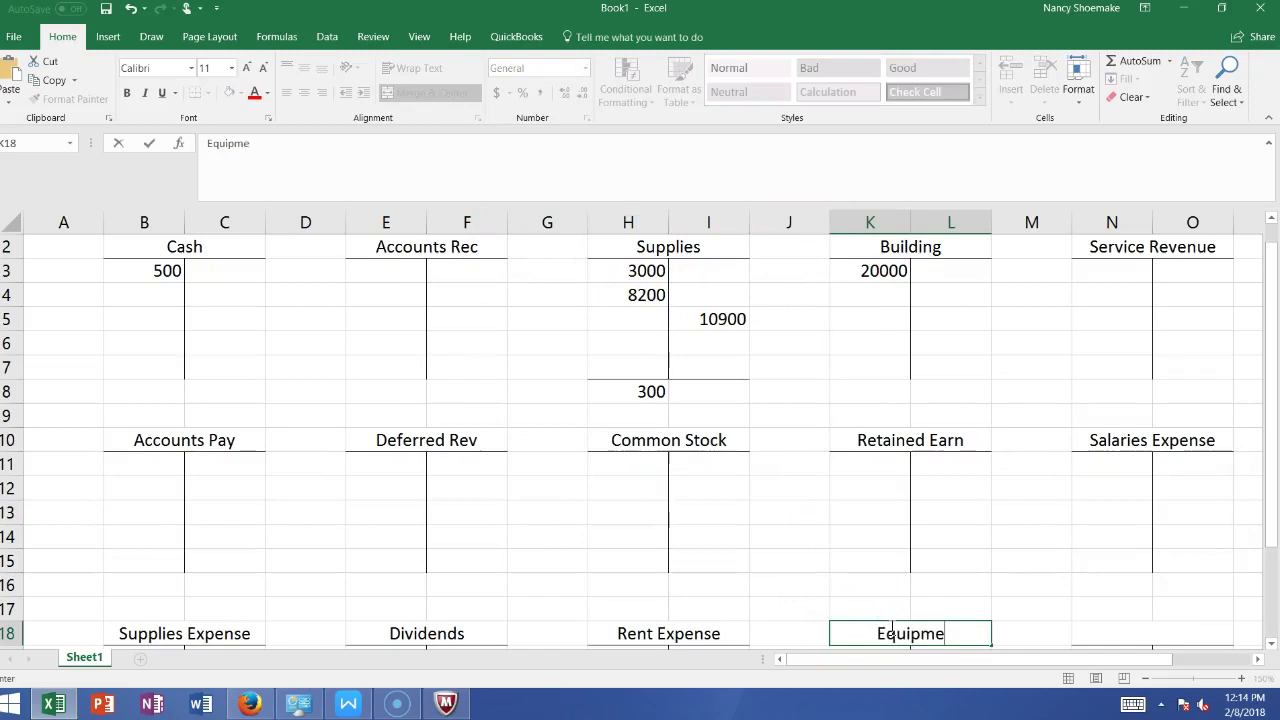
key("Return")
type("5000")
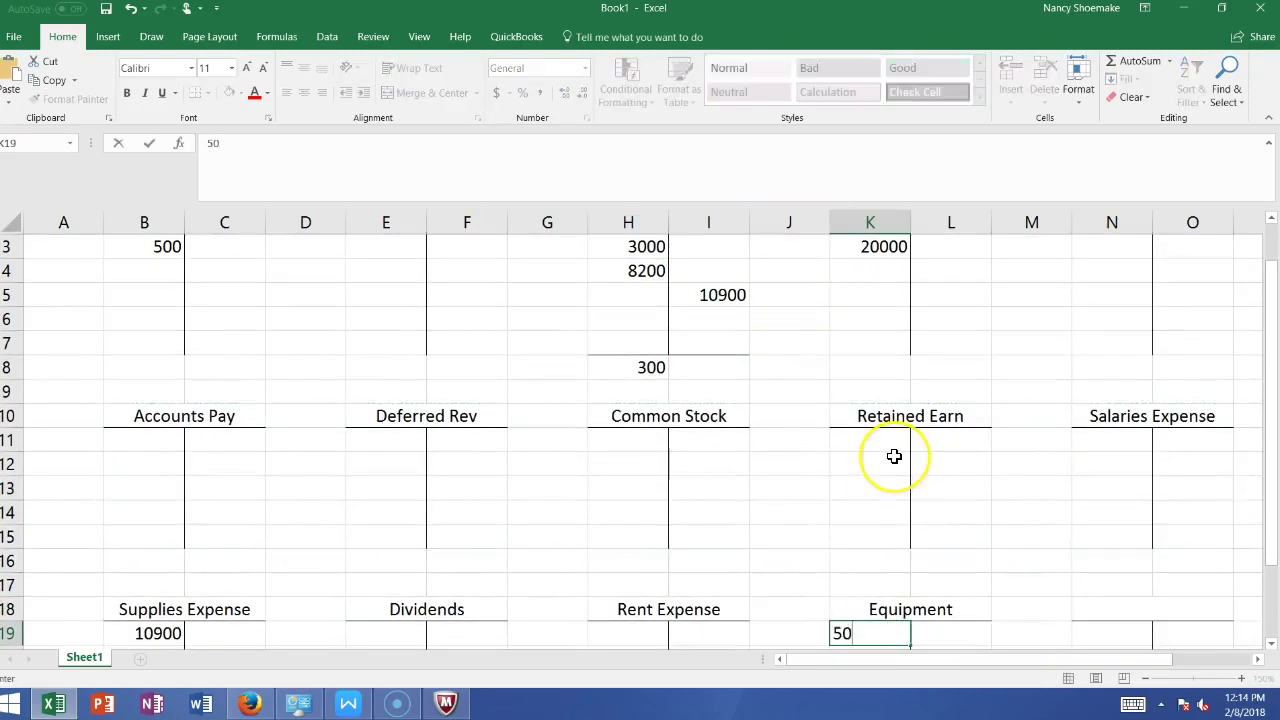
Check the Common Stock beginning balance in Writer and post 30000 on the credit side of Common Stock in I11 of Excel
left_click(348, 704)
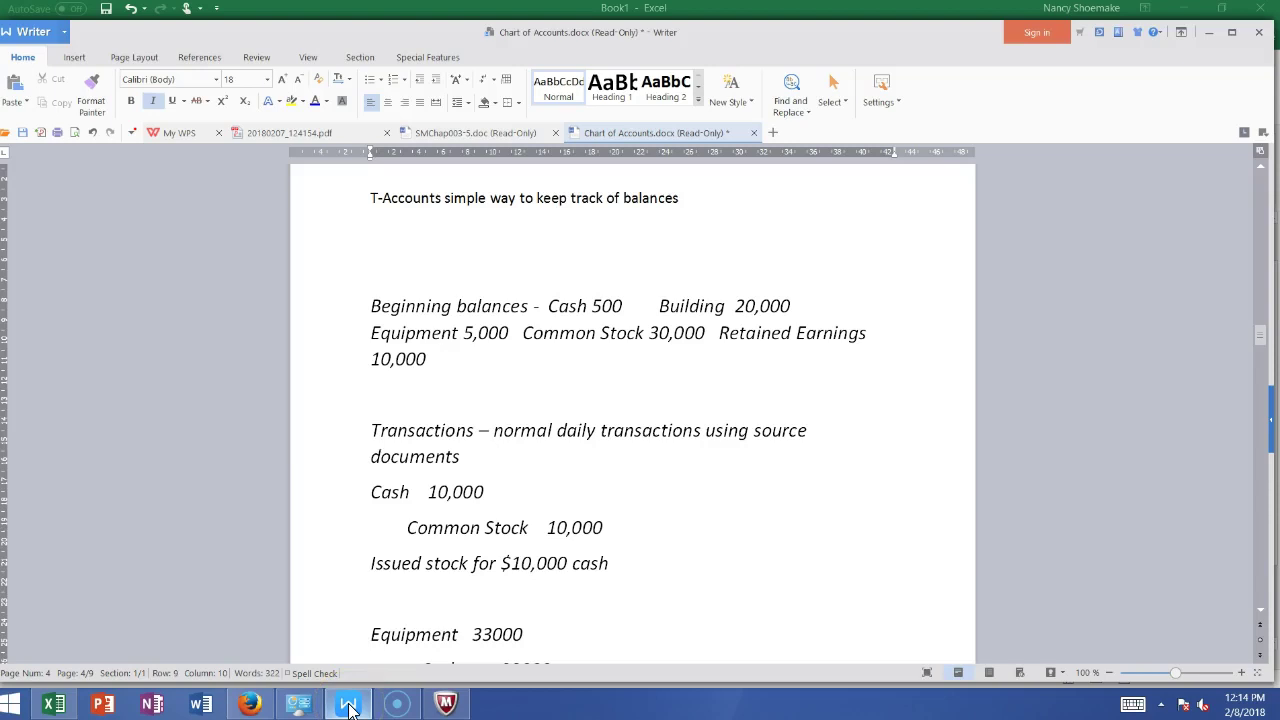
left_click(348, 704)
left_click(711, 446)
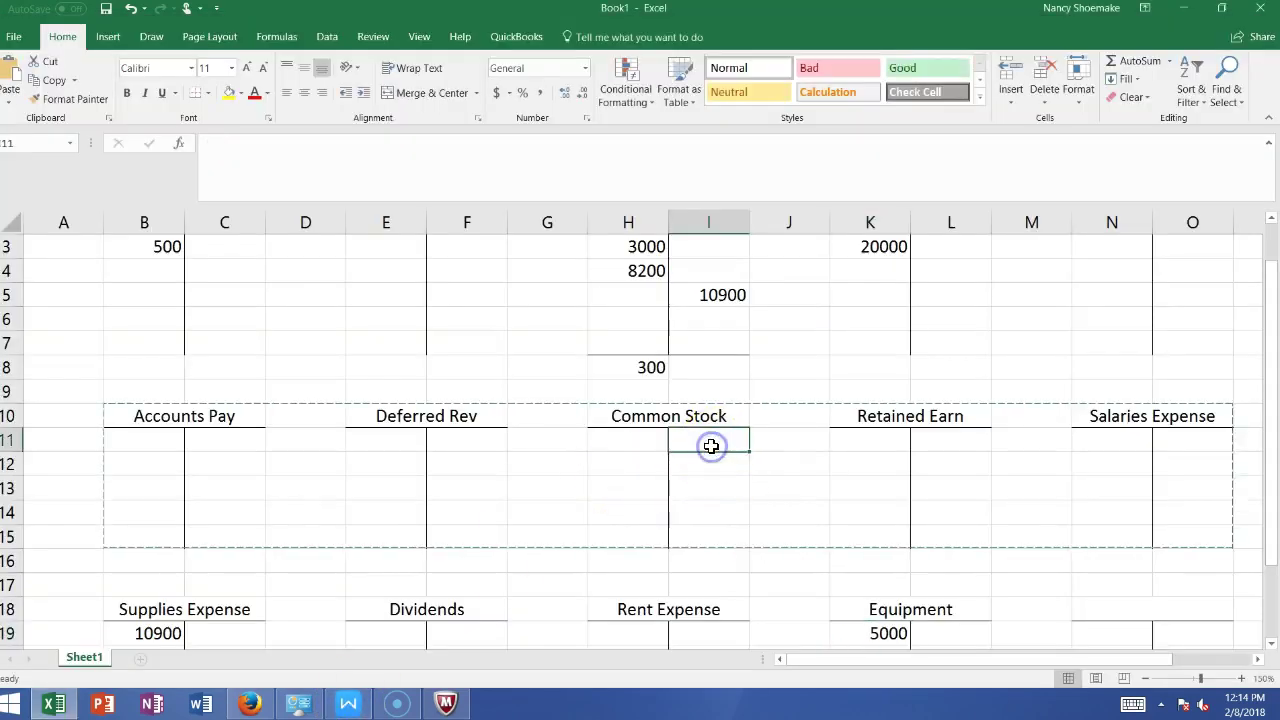
type("30,")
type("0000")
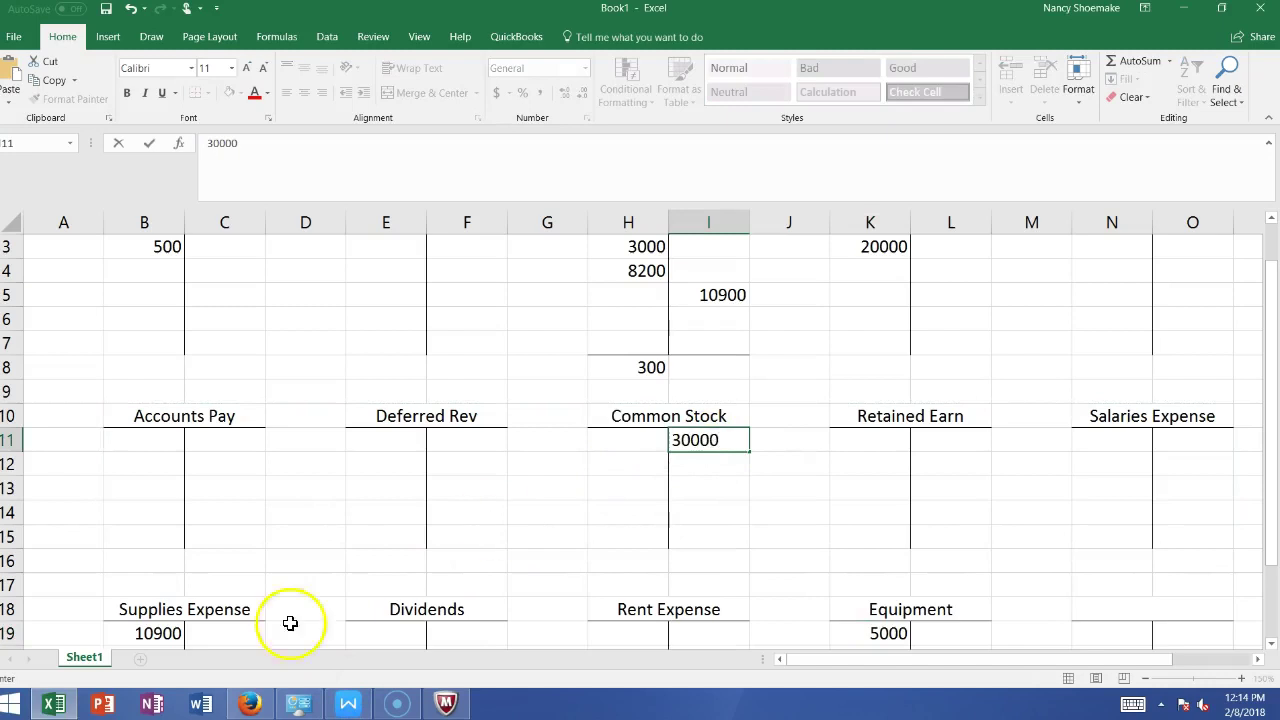
Check the Retained Earnings beginning balance in Writer and post 10000 on the credit side of Retained Earn in L11 of Excel
left_click(348, 704)
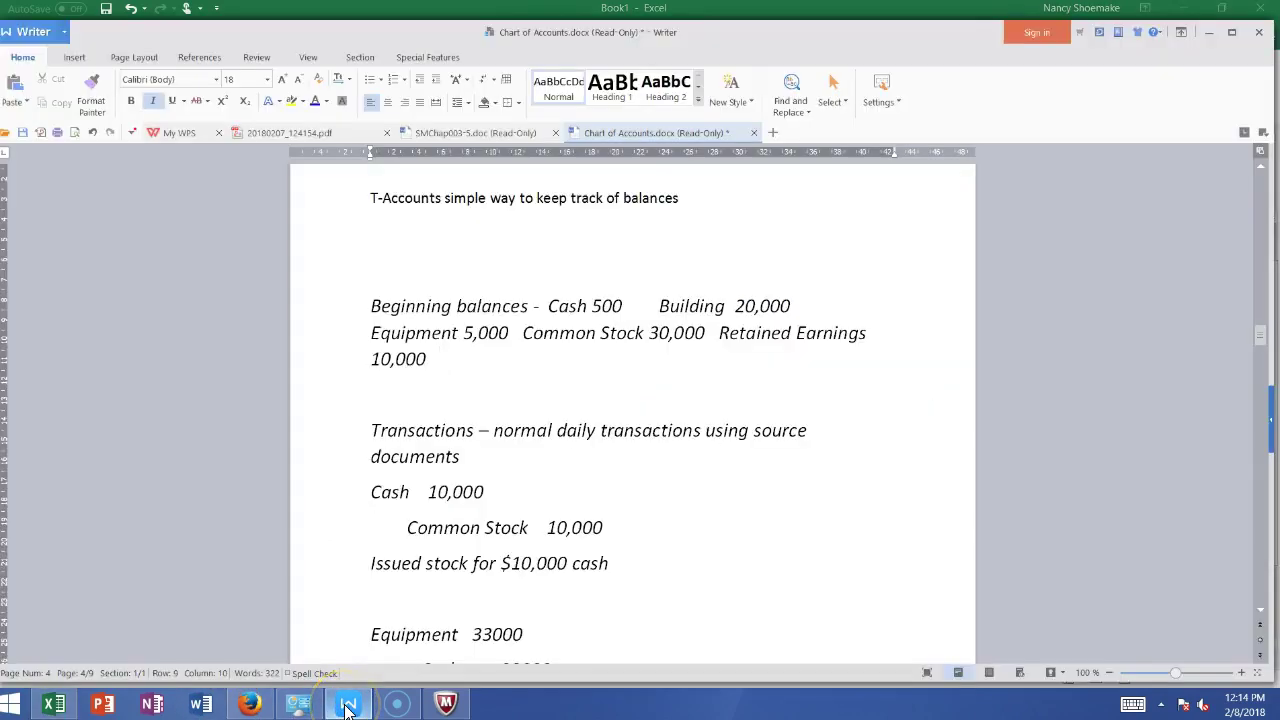
left_click(348, 704)
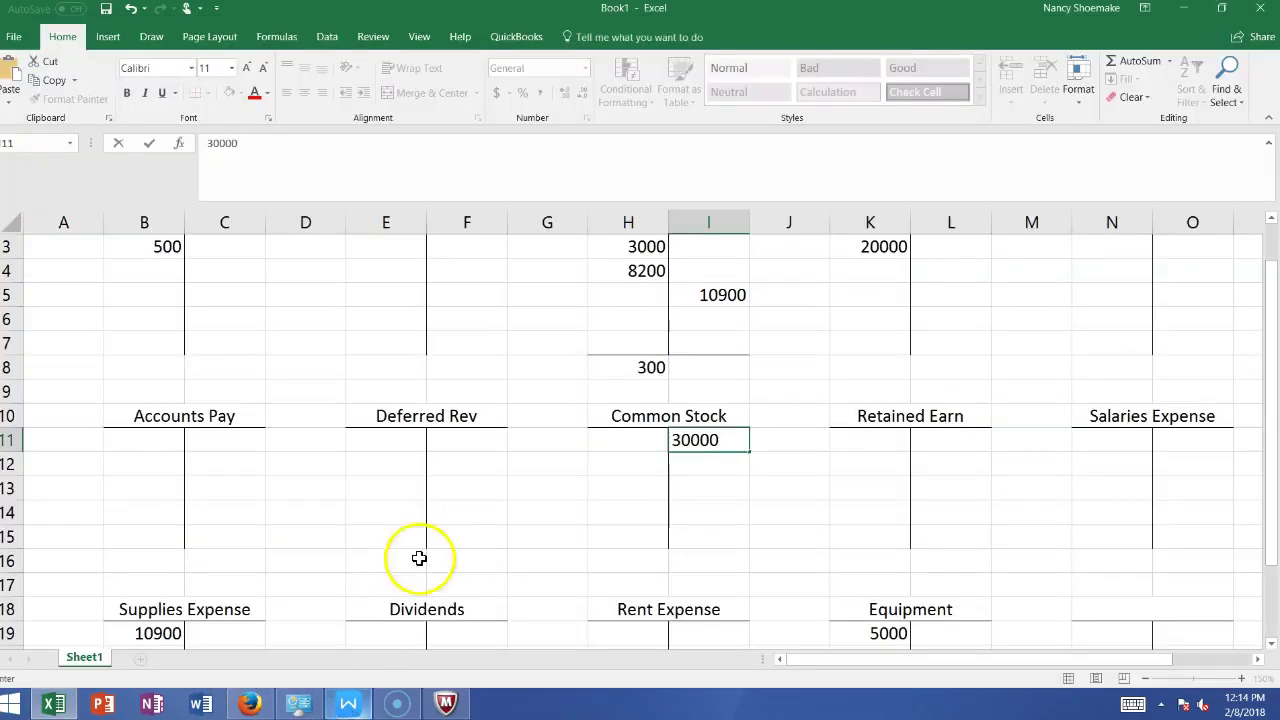
left_click(951, 436)
type("10000")
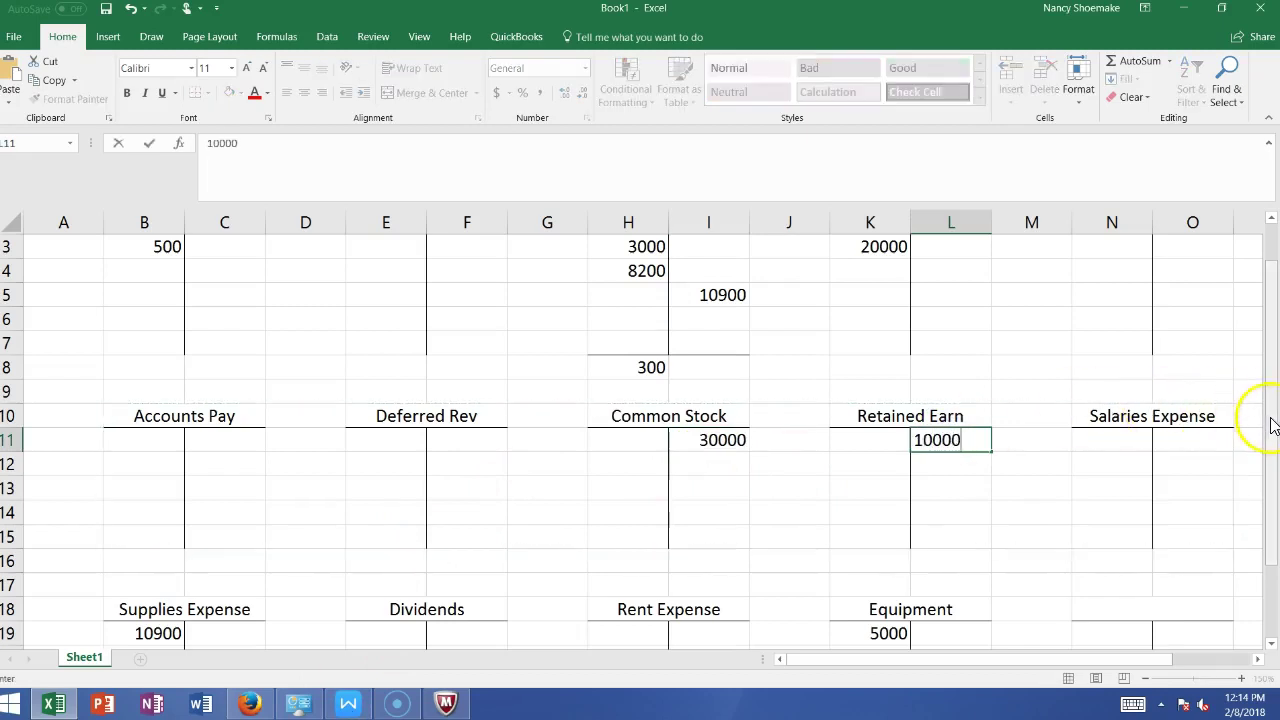
mouse_move(1268, 420)
left_mouse_down()
mouse_move(1273, 366)
mouse_move(1270, 402)
left_mouse_up()
Switch to Writer and change the Cash amount in the beginning balances line to 15000
left_click(349, 704)
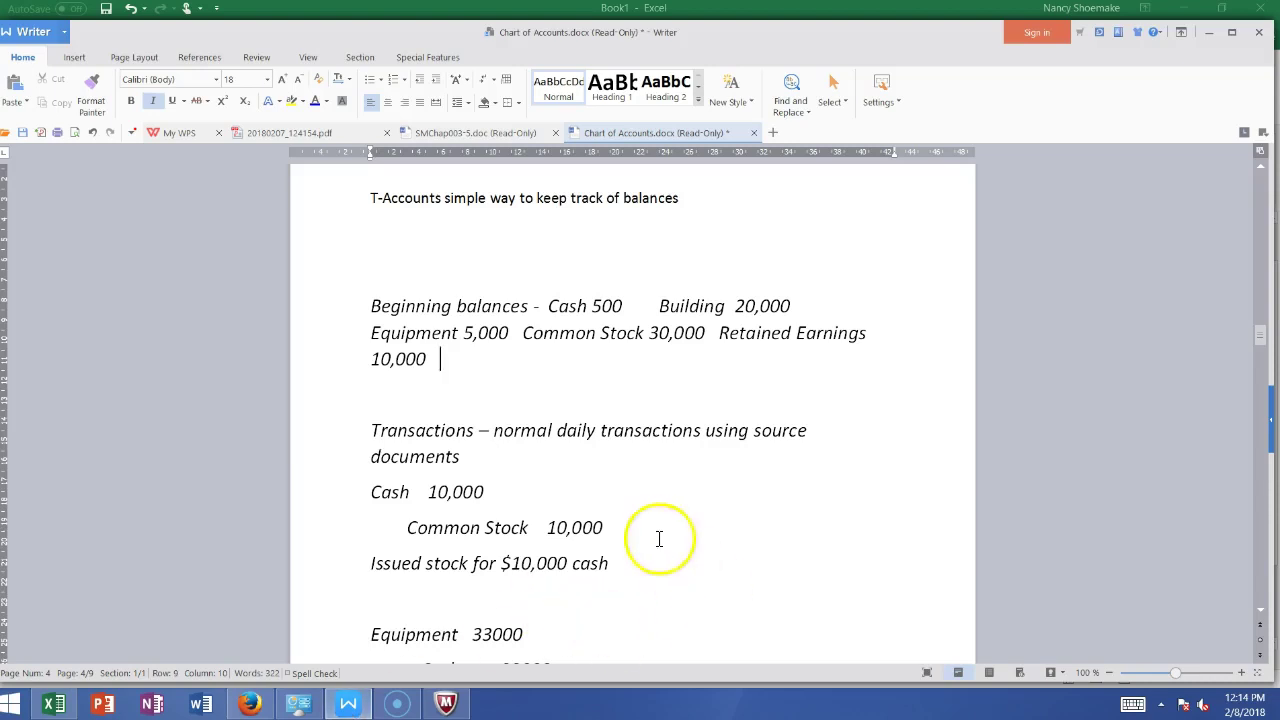
left_click(600, 309)
type("1")
left_click(620, 302)
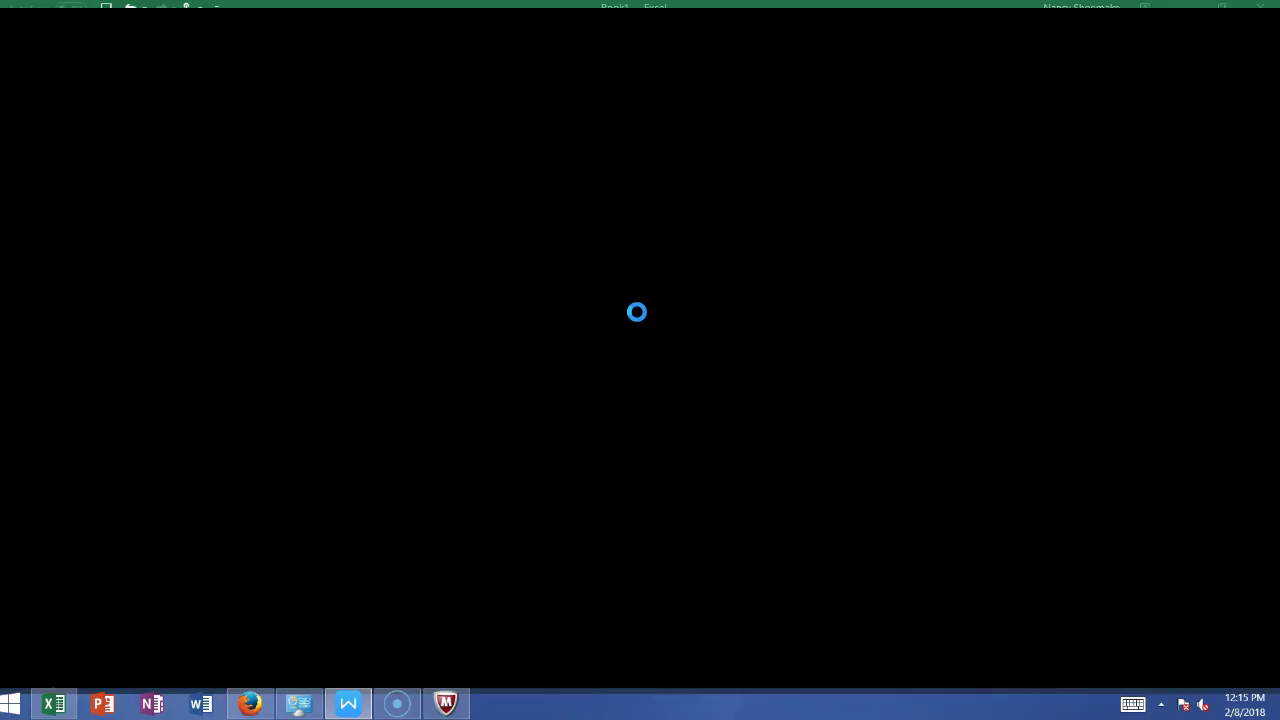
left_click(345, 702)
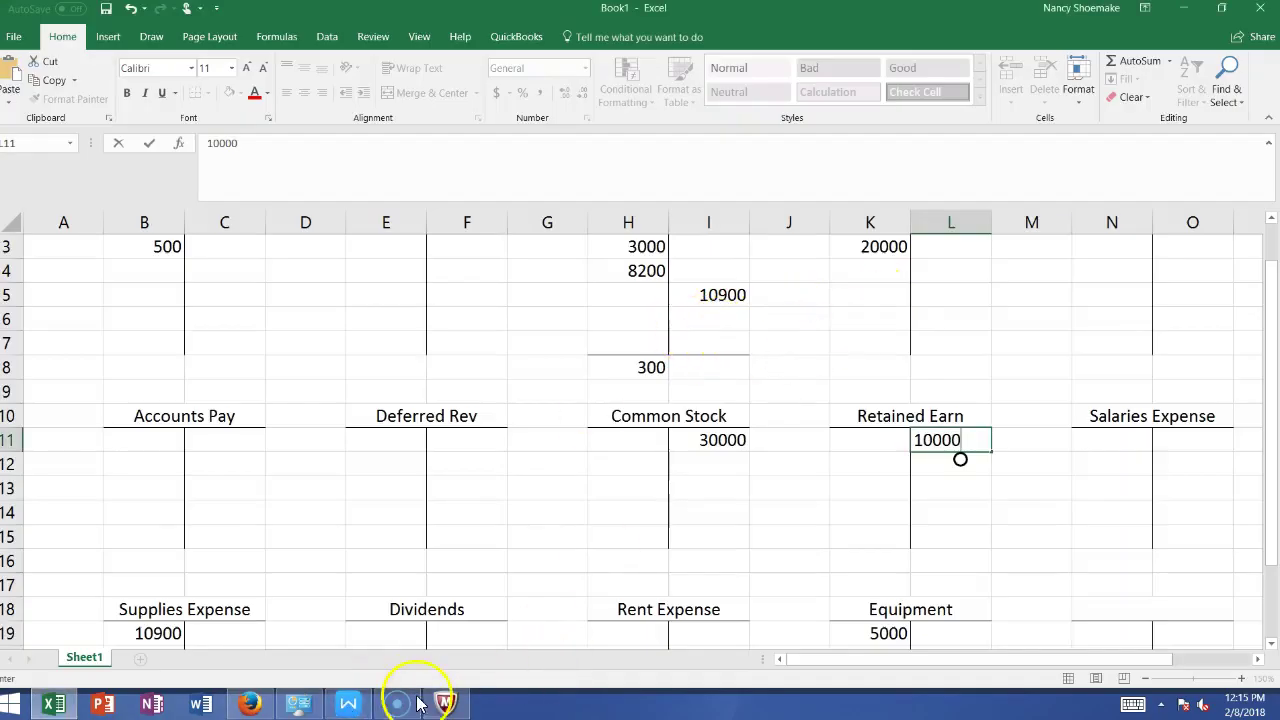
left_click(362, 704)
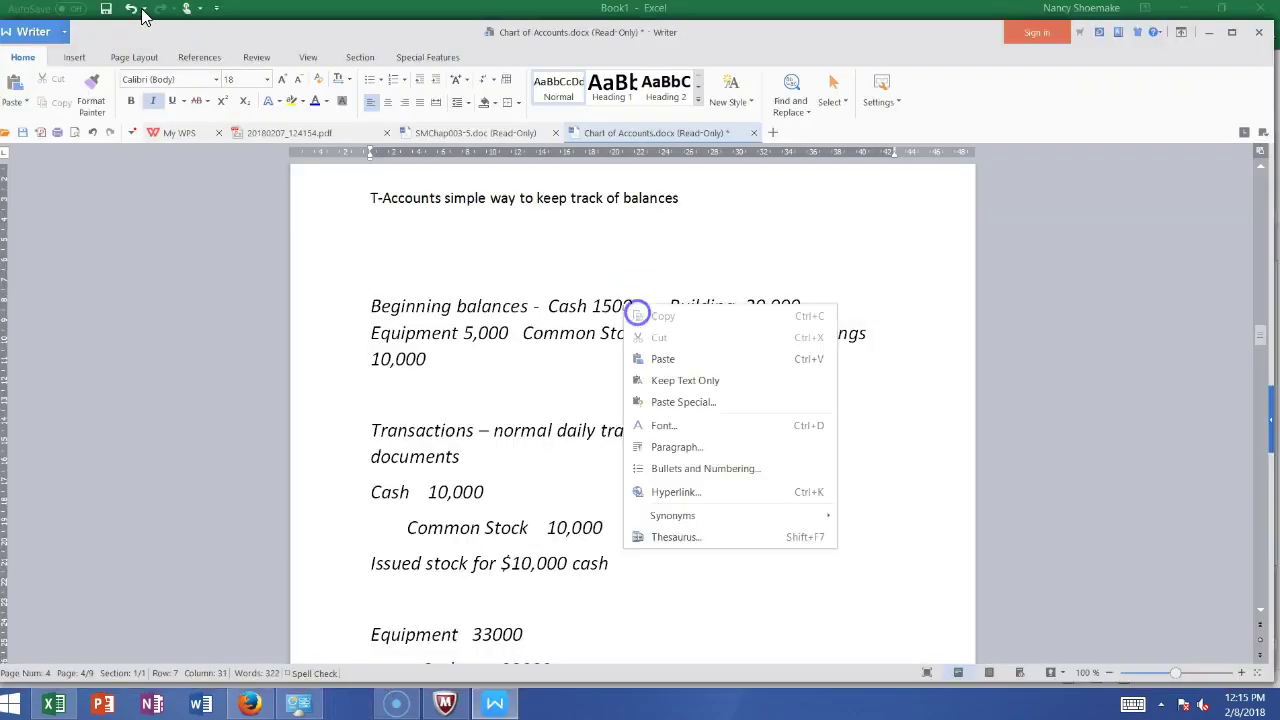
left_click(808, 270)
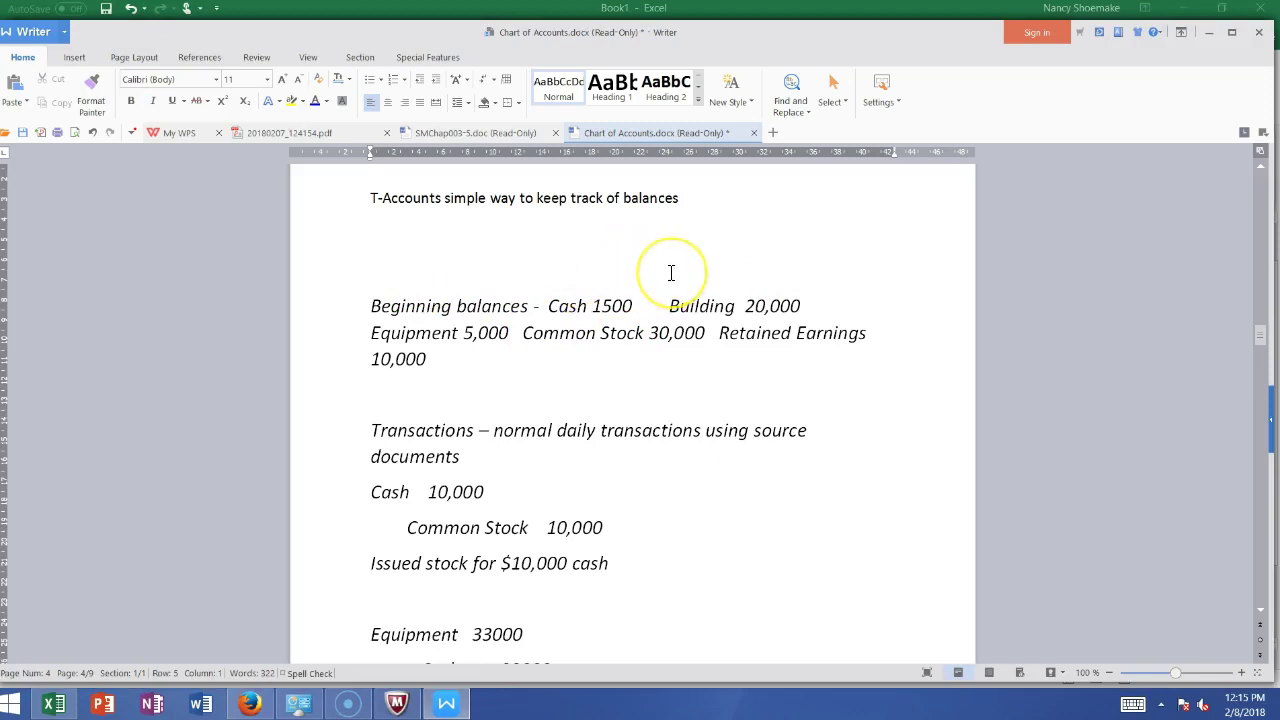
left_click(636, 307)
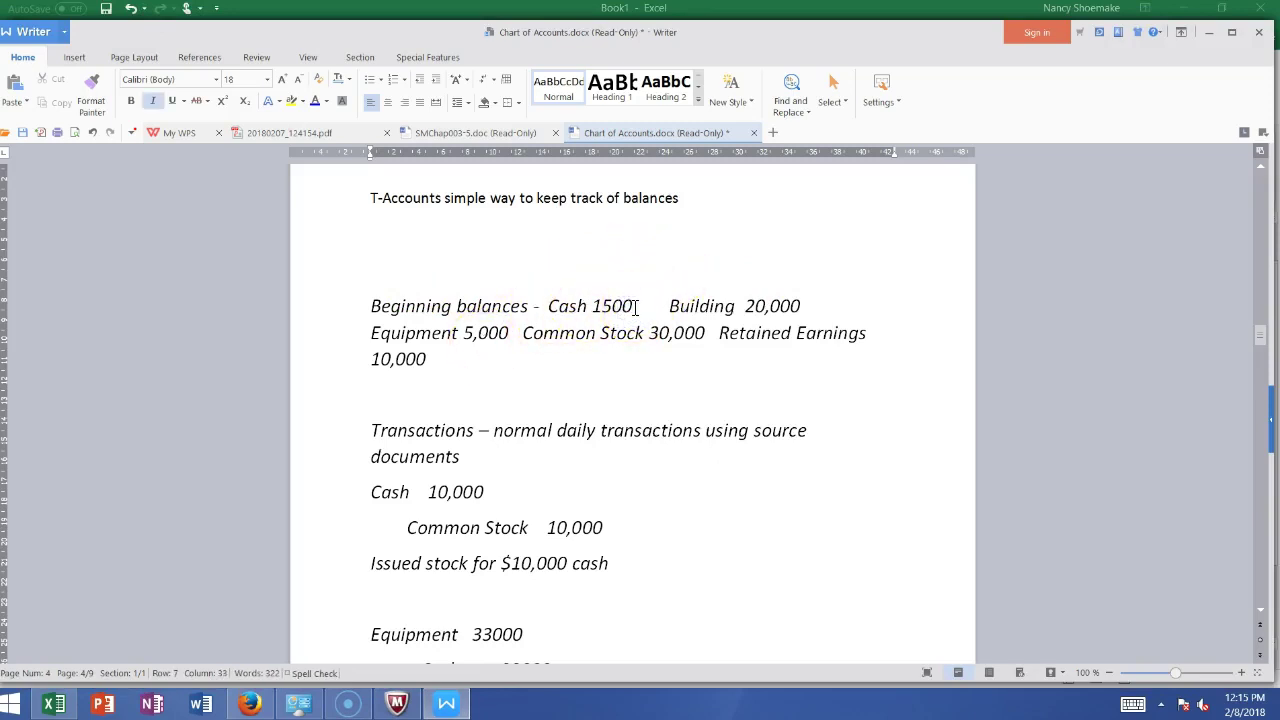
type("0")
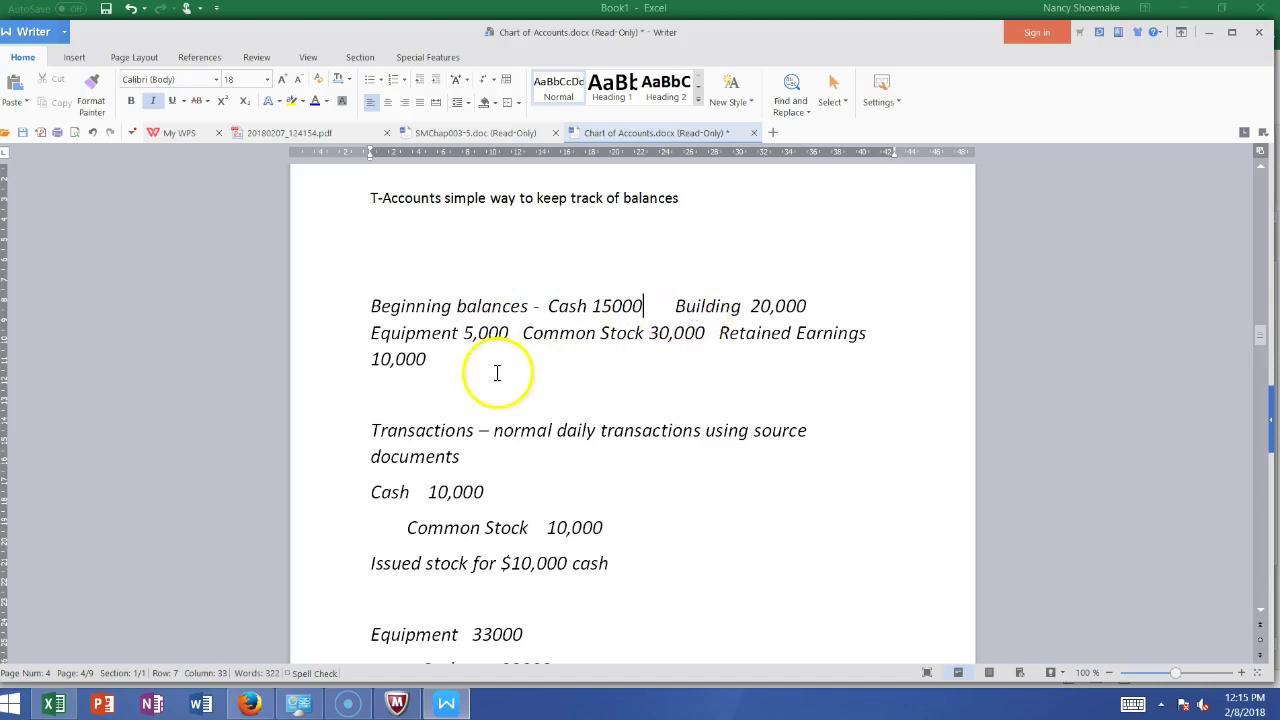
Switch to Excel and set the Cash beginning balance in B3 to 15000
left_click(55, 703)
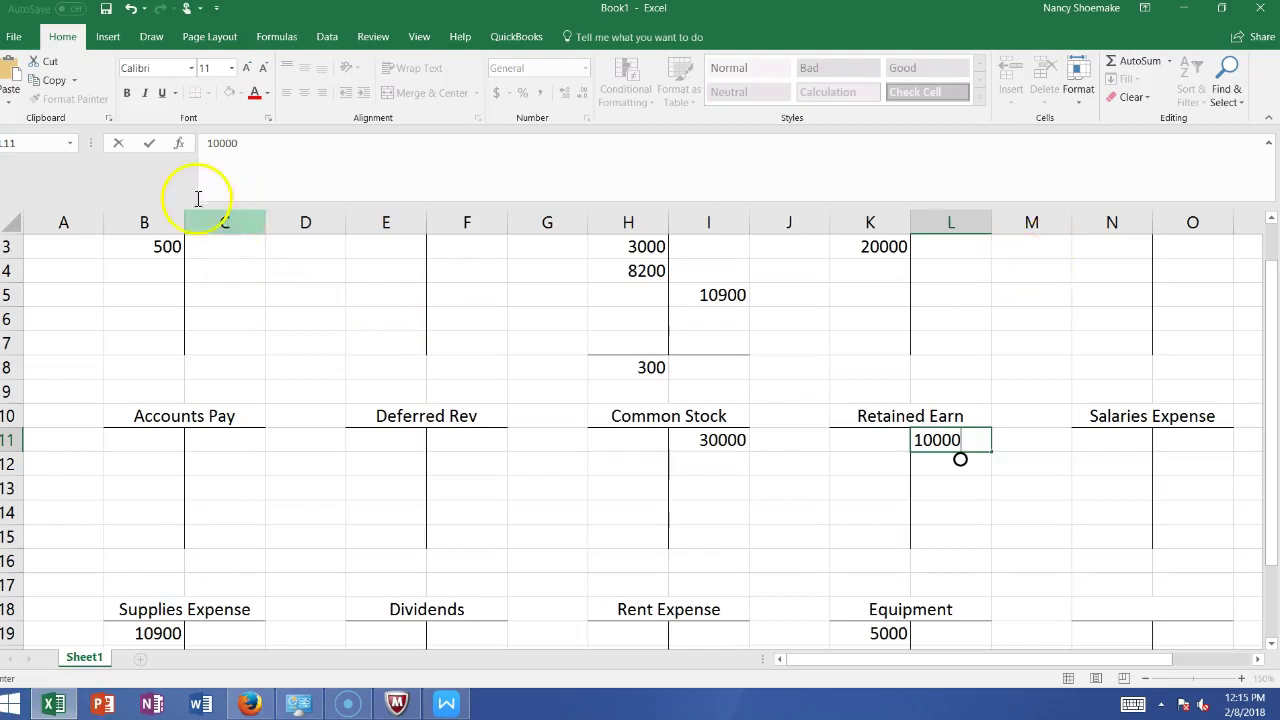
left_click(157, 248)
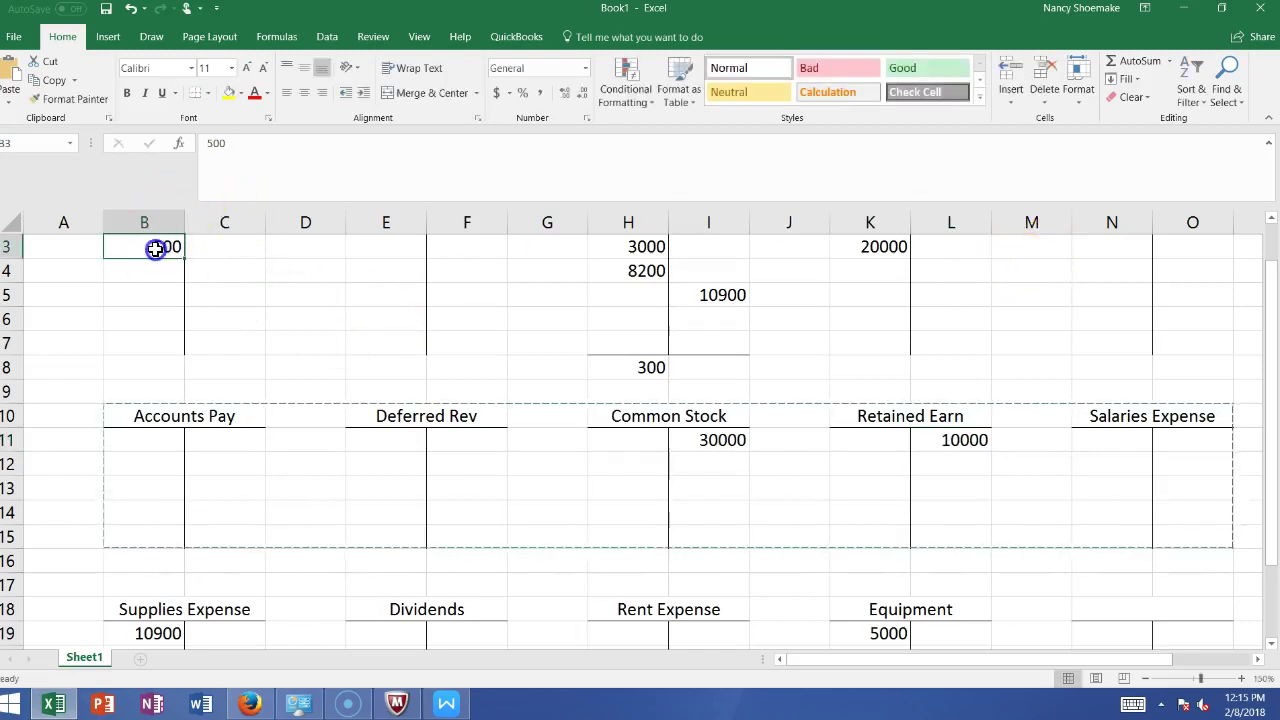
double_click(157, 248)
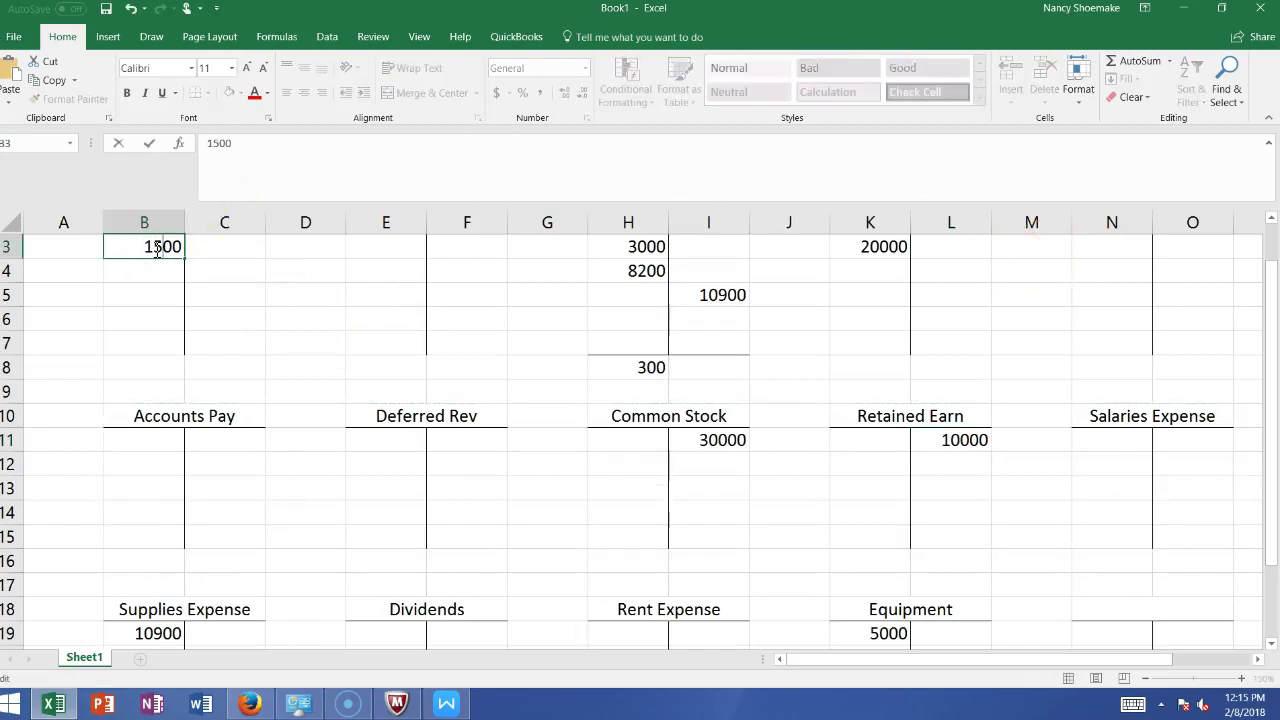
left_click(251, 308)
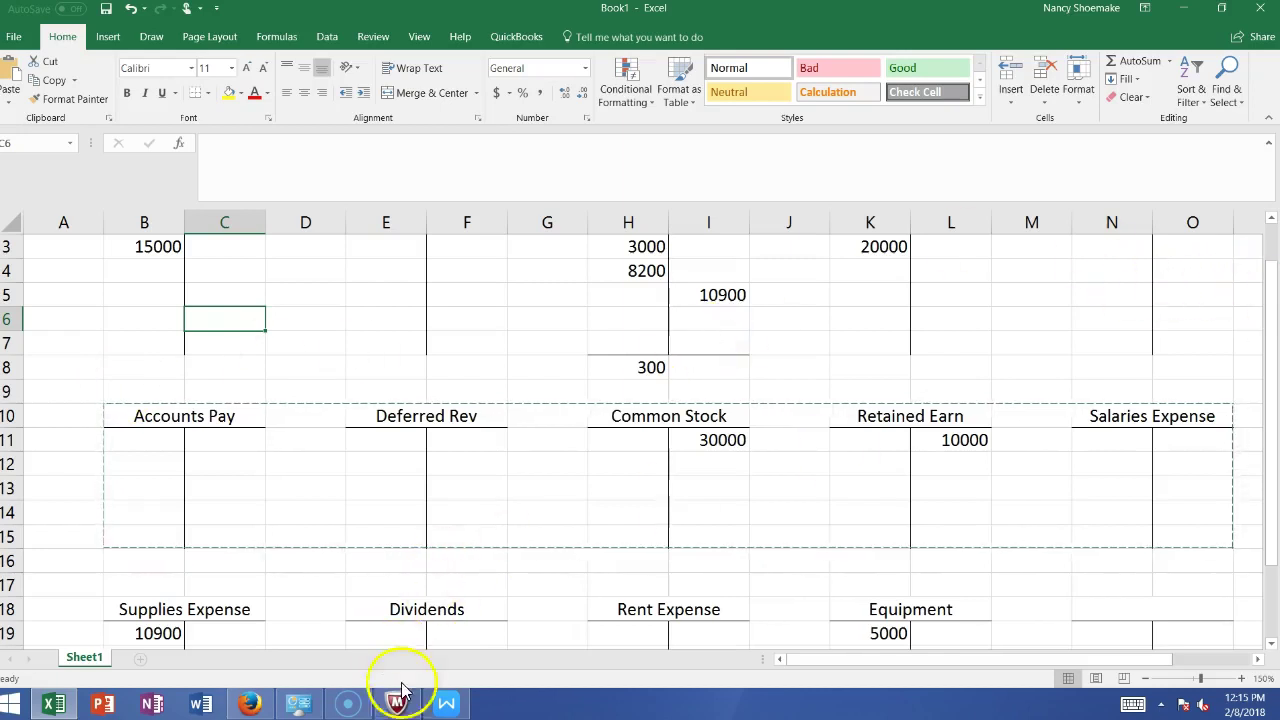
Review the stock issue entry in Writer and post it in Excel: debit Cash 10000 in B4 and credit Common Stock 10000 in I12
left_click(440, 706)
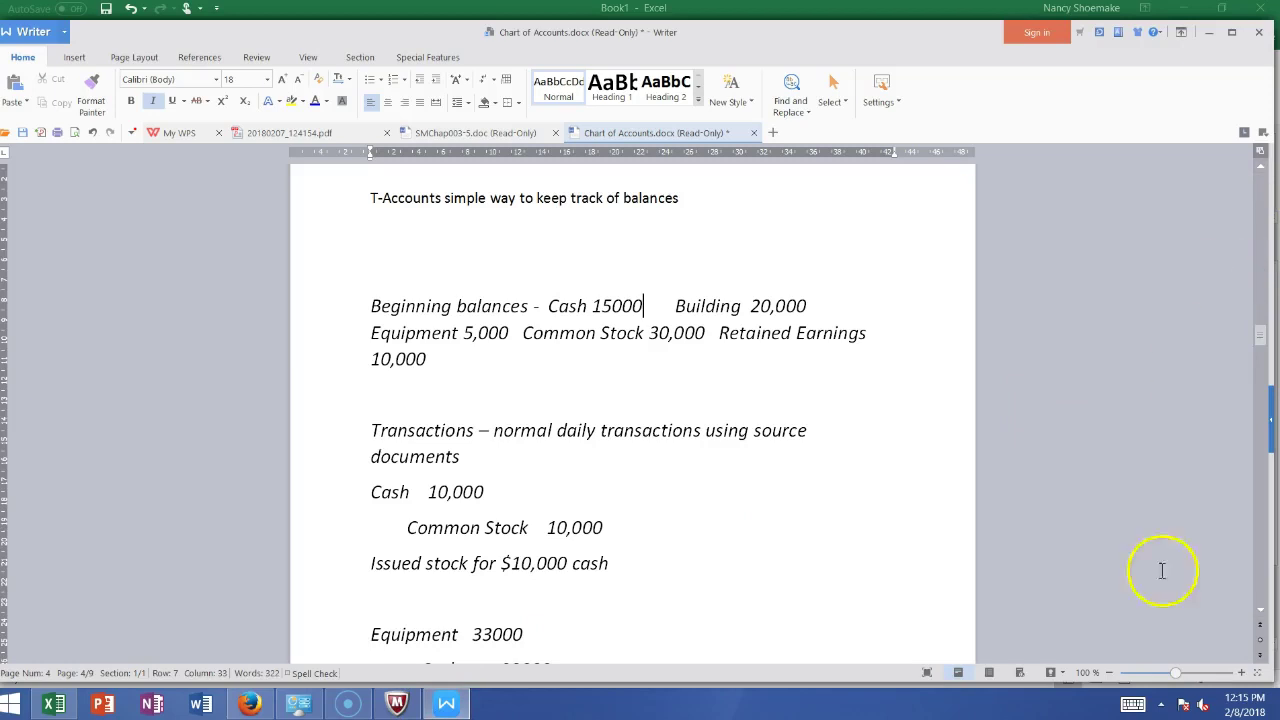
left_click(1262, 614)
scroll(1262, 617, "down", 2)
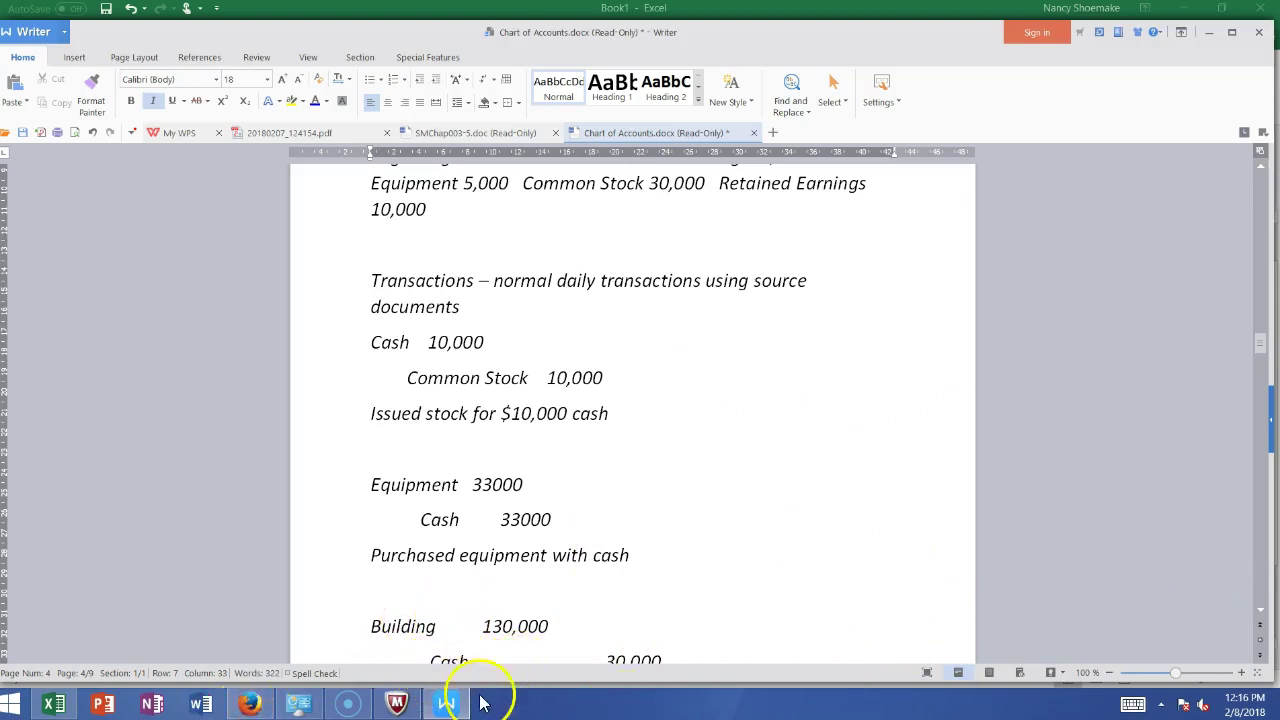
left_click(54, 704)
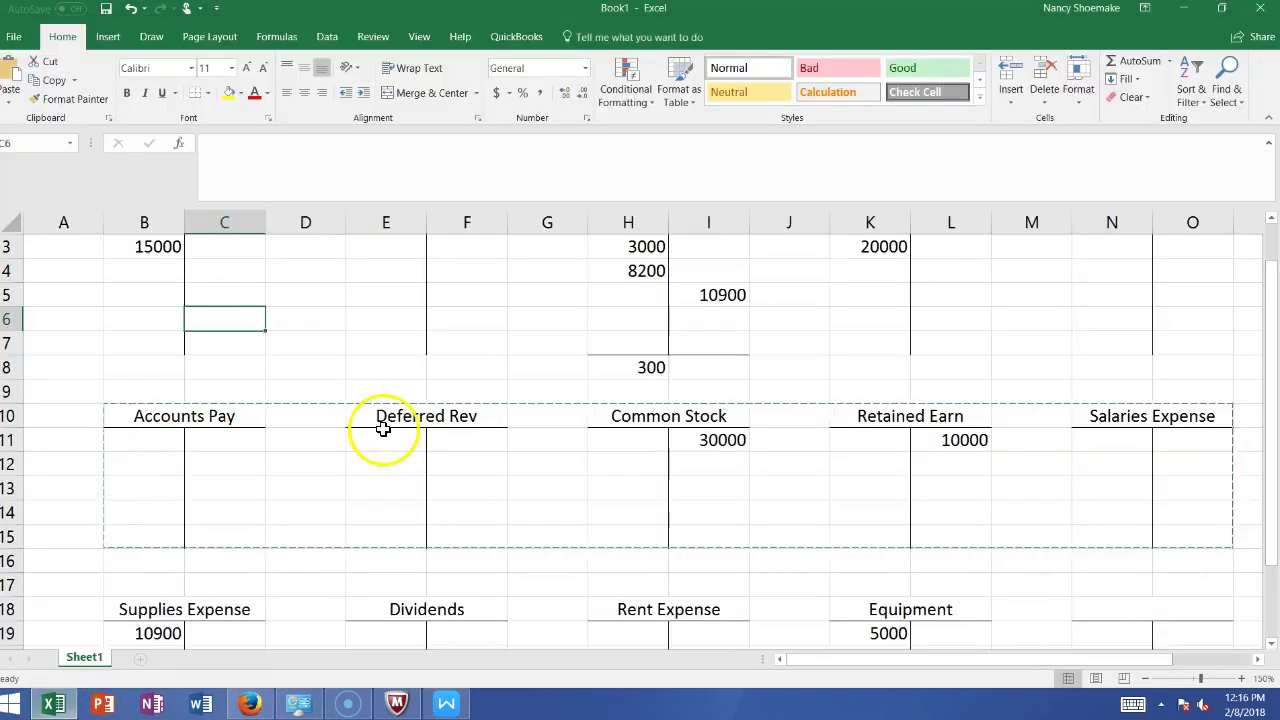
left_click_drag(1268, 280, 1268, 255)
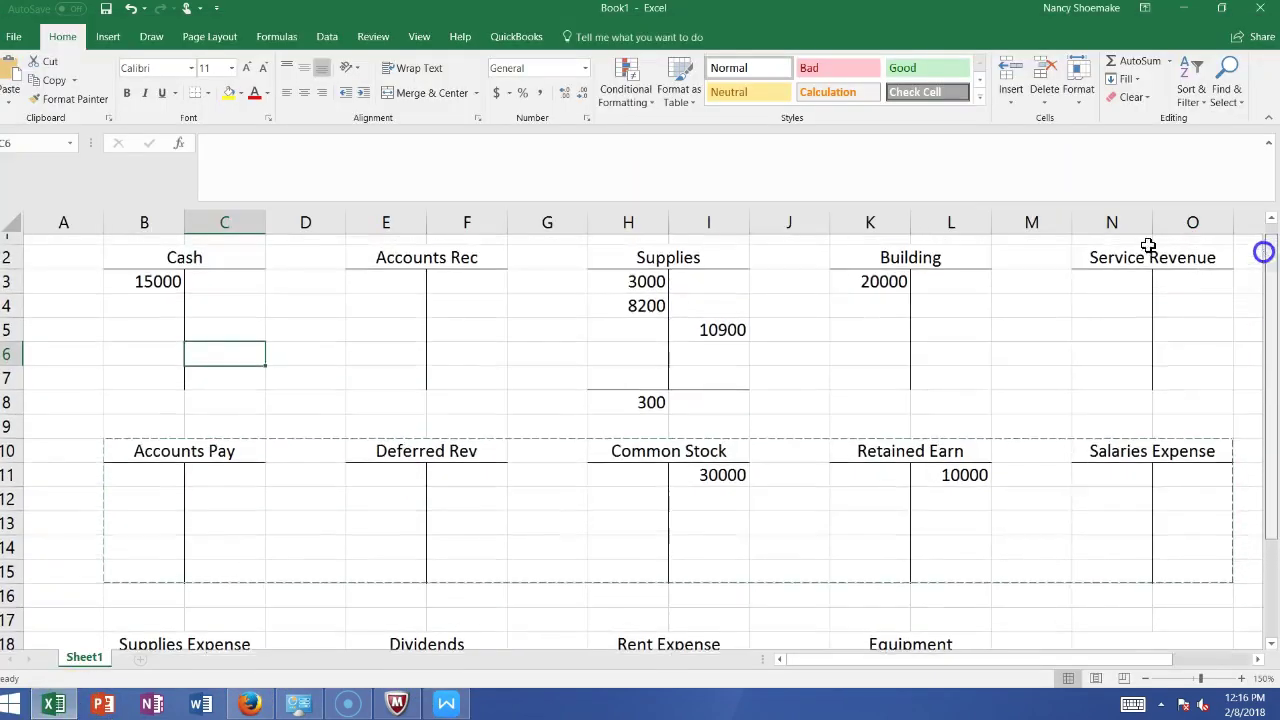
left_click(150, 305)
type("10000")
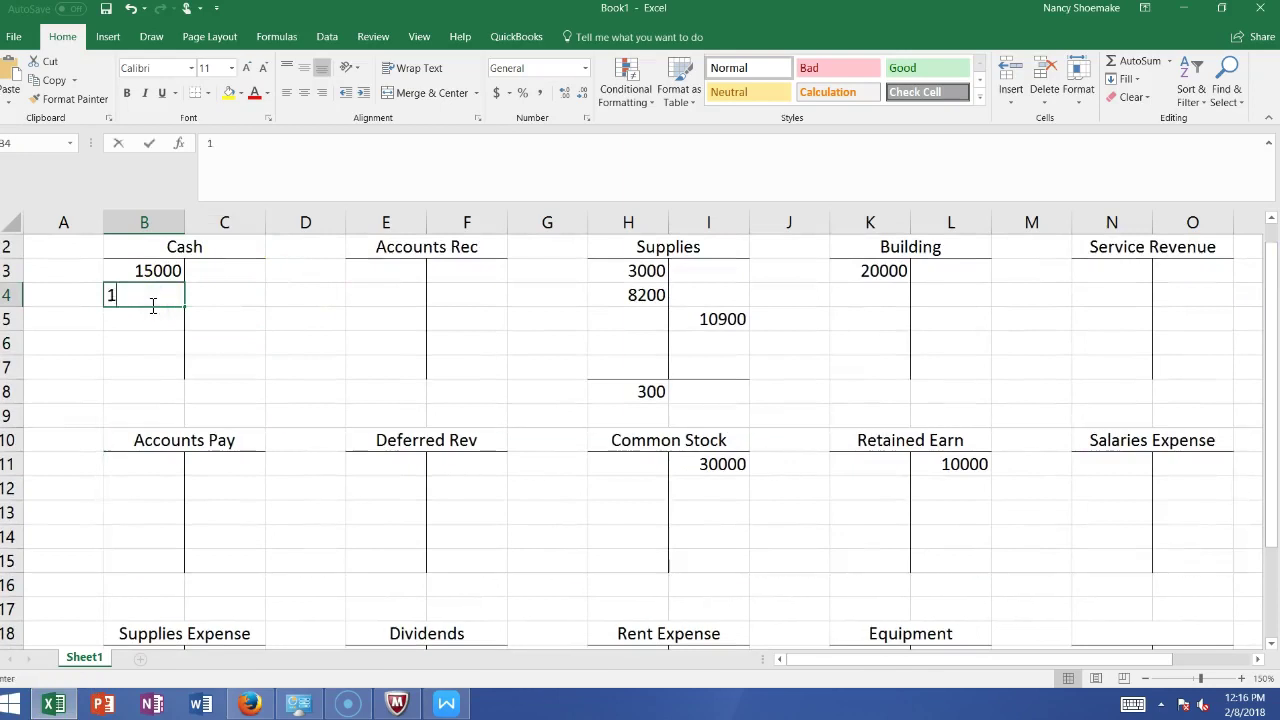
left_click(727, 489)
type("10000")
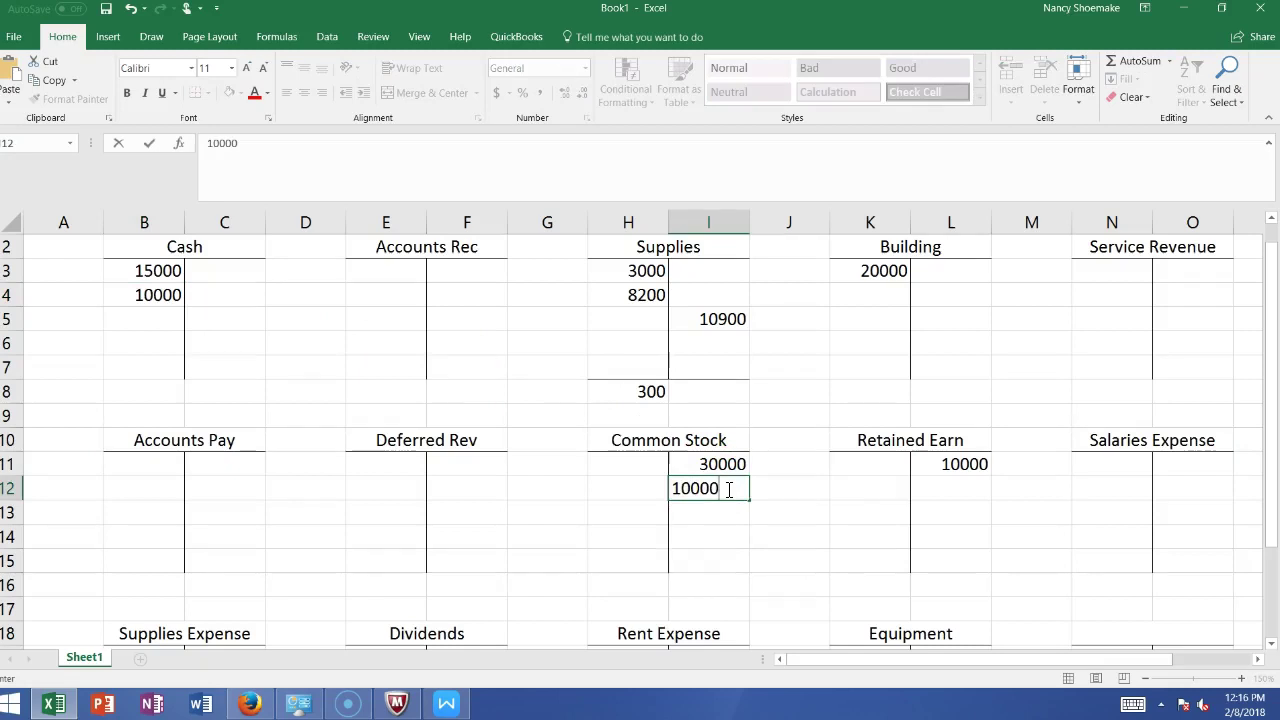
key("Return")
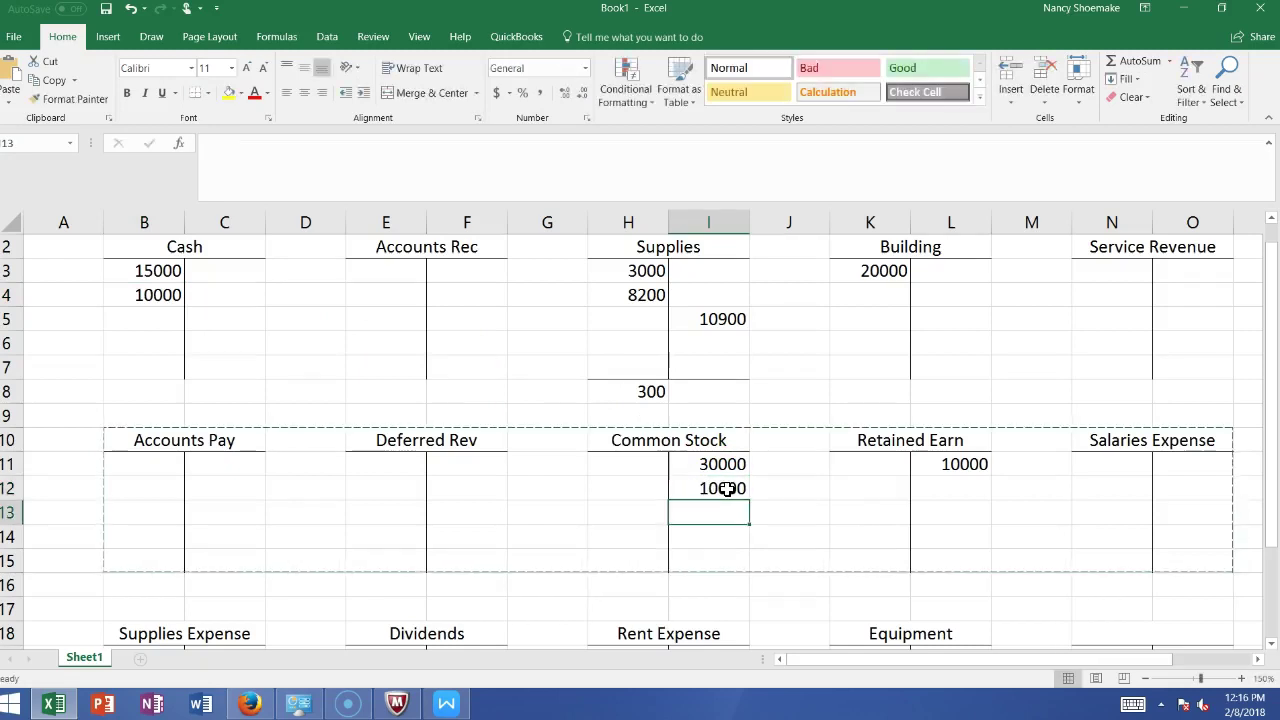
Label both sides of the stock issue posting with transaction number 1, in A4 beside Cash and J12 beside Common Stock
double_click(69, 295)
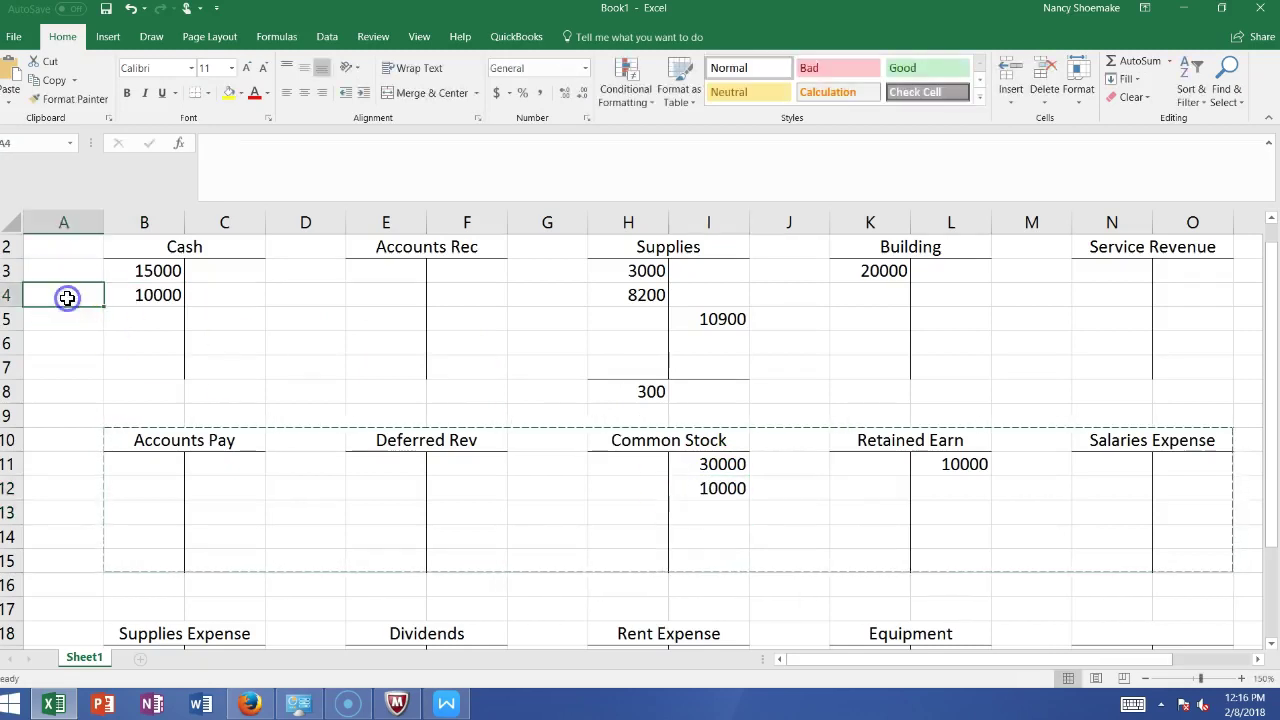
type("1")
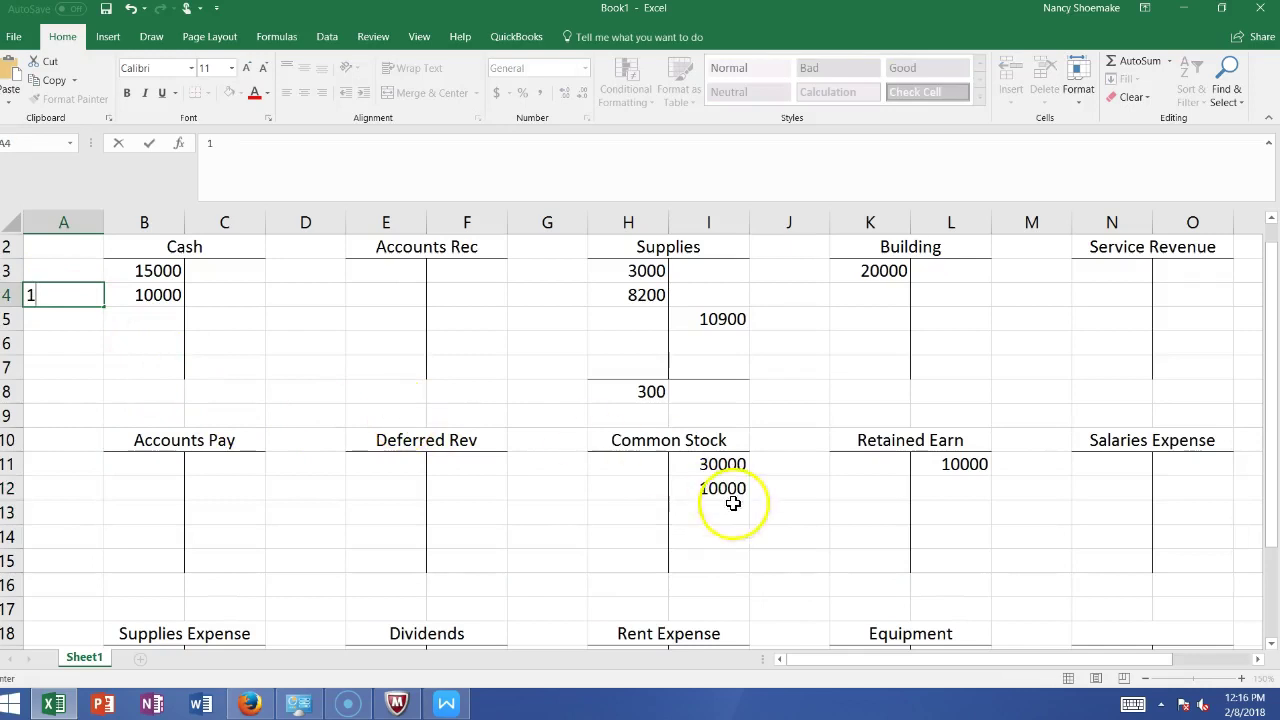
left_click(768, 498)
type("1")
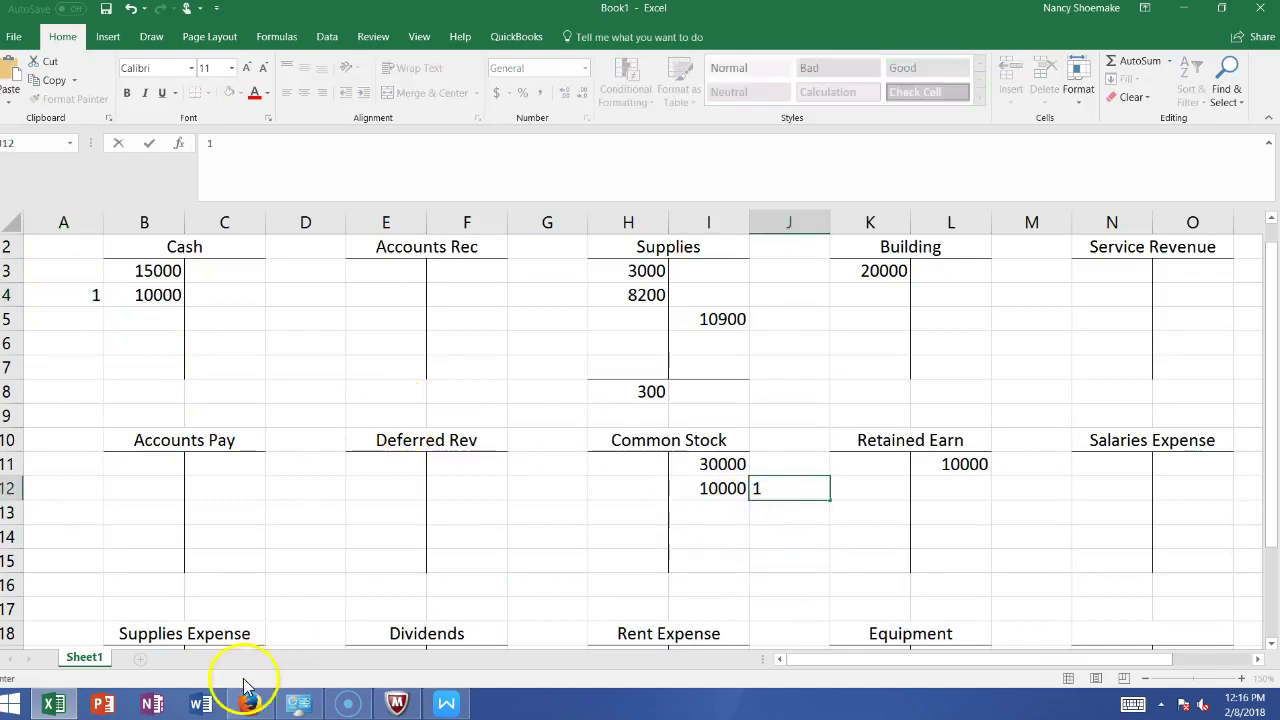
Review the equipment purchase entry in Writer and post it in Excel: debit Equipment 33000 in K20 and credit Cash 33000 in C5
left_click(446, 704)
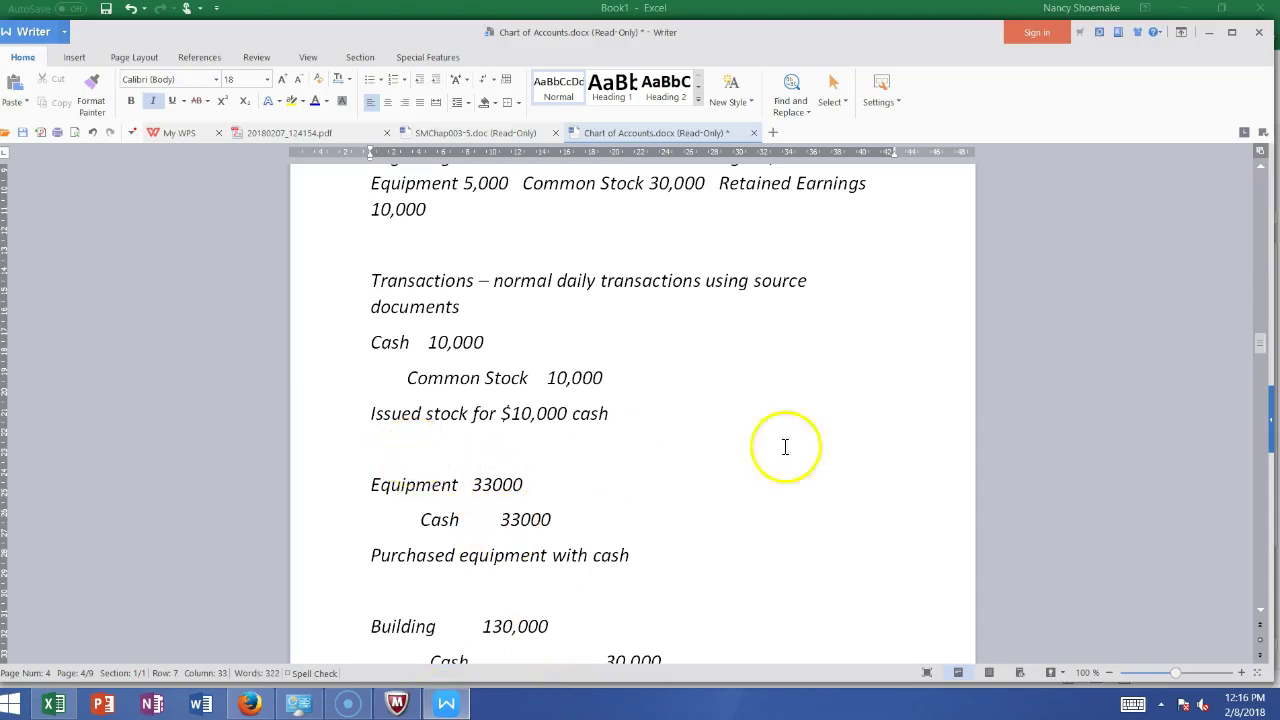
scroll(1262, 620, "down", 3)
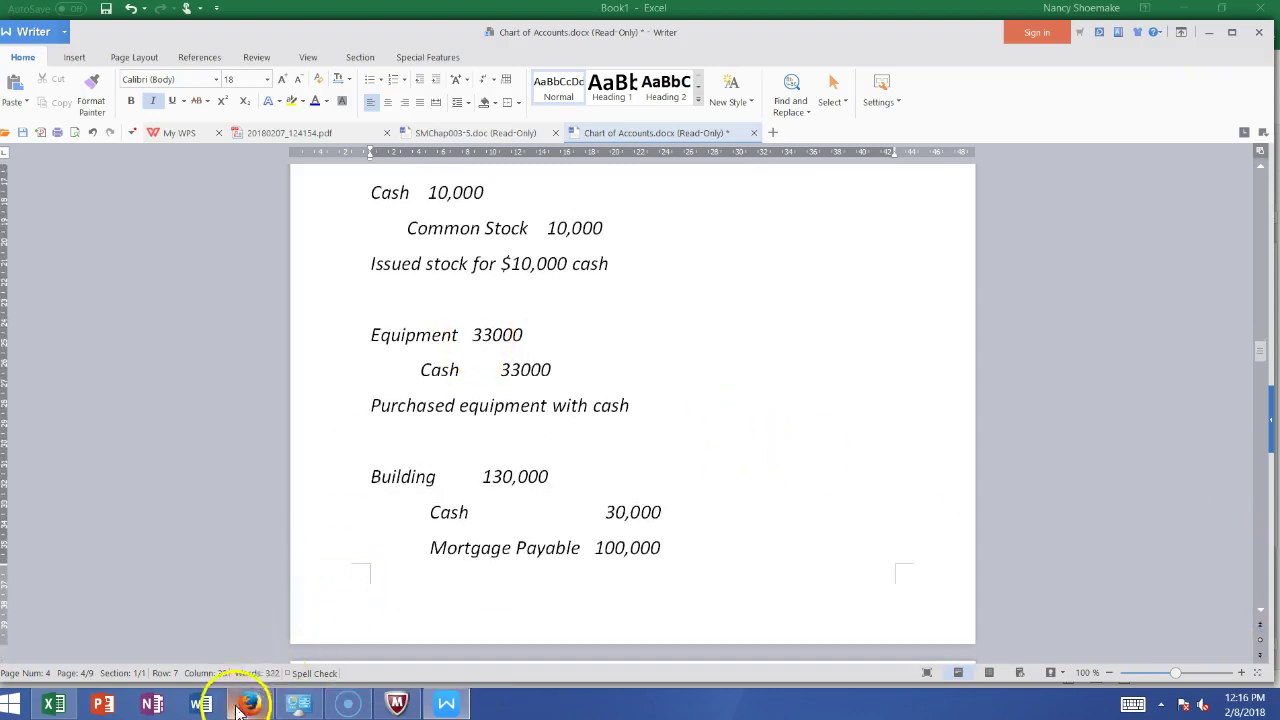
left_click(53, 705)
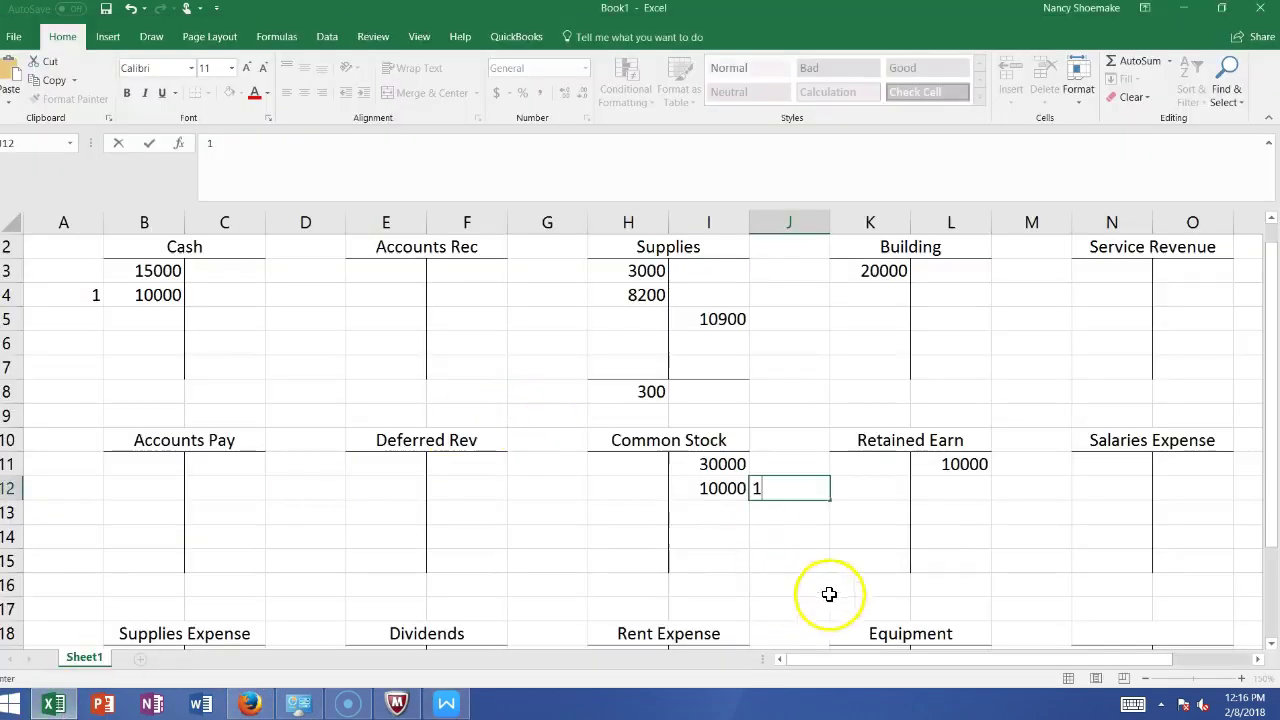
left_click(834, 632)
key("Down")
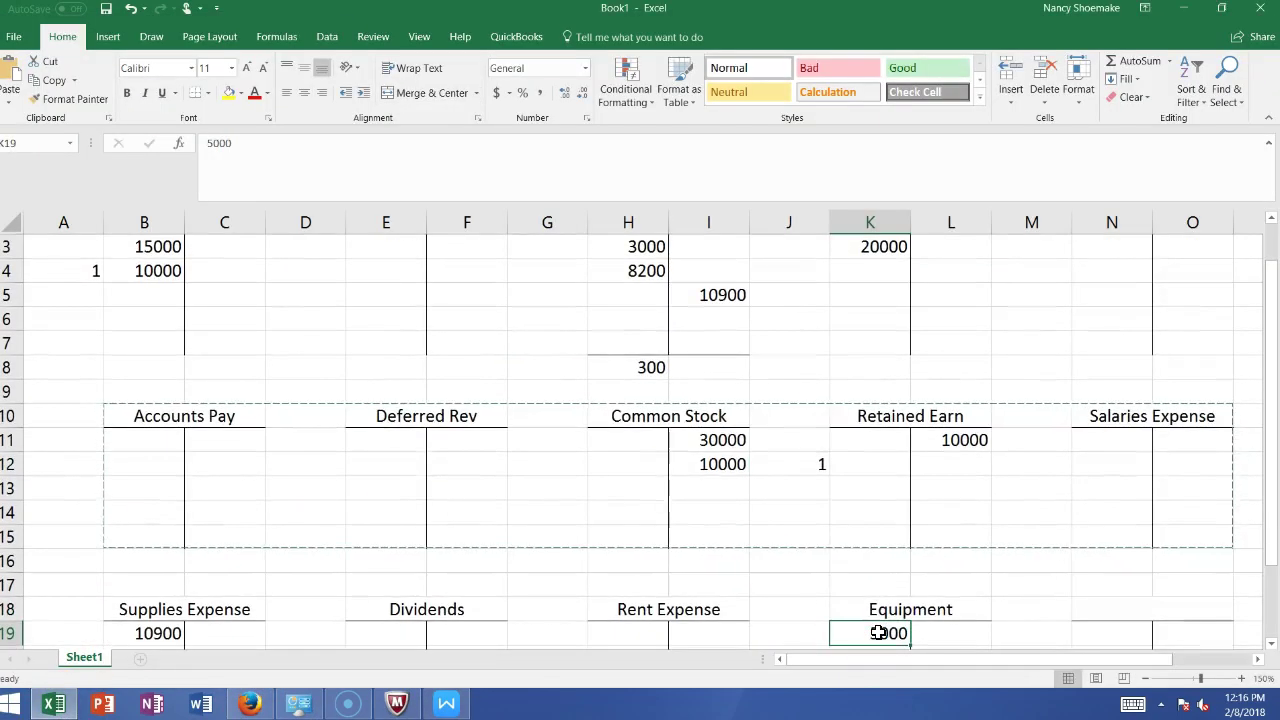
key("Down")
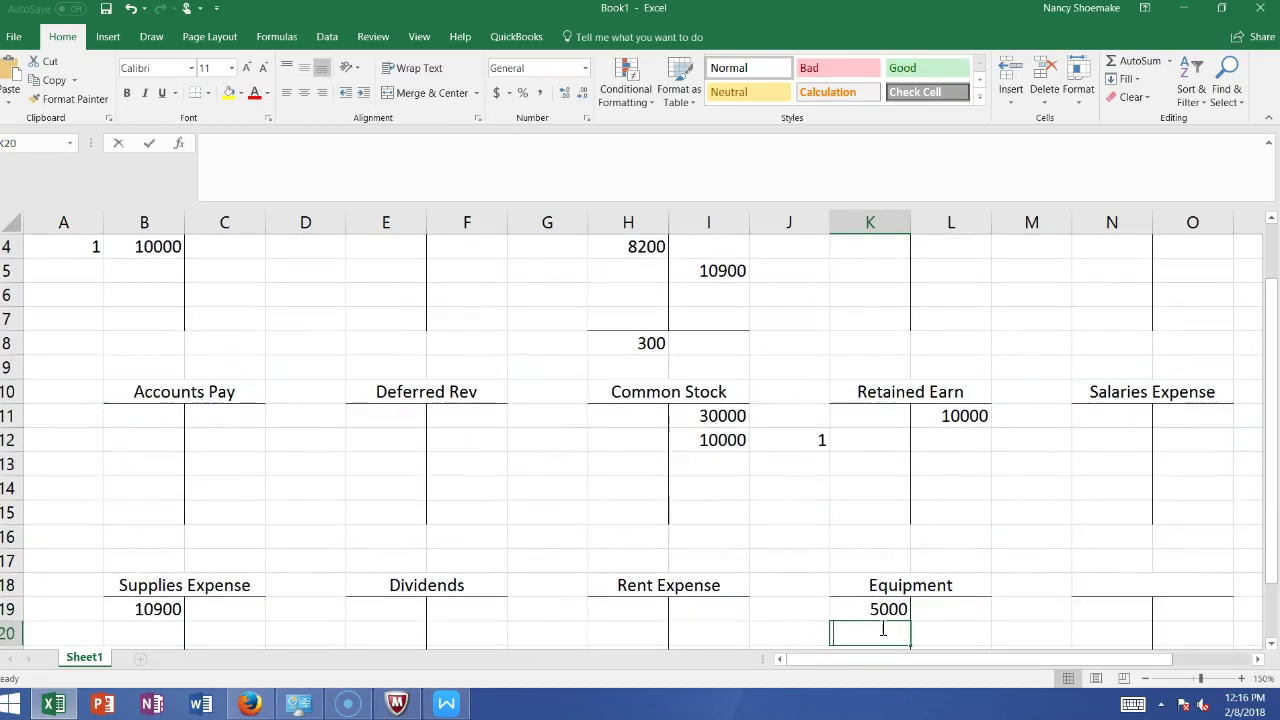
type("33000")
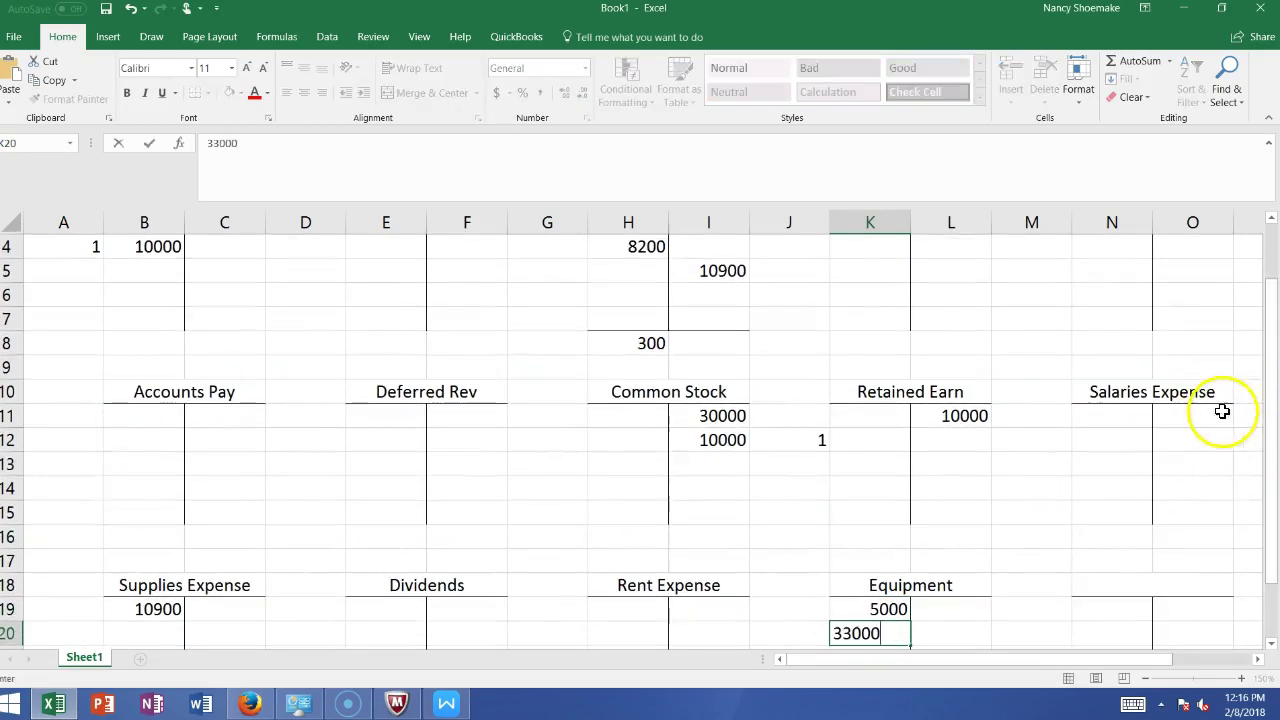
left_click_drag(1266, 400, 1268, 328)
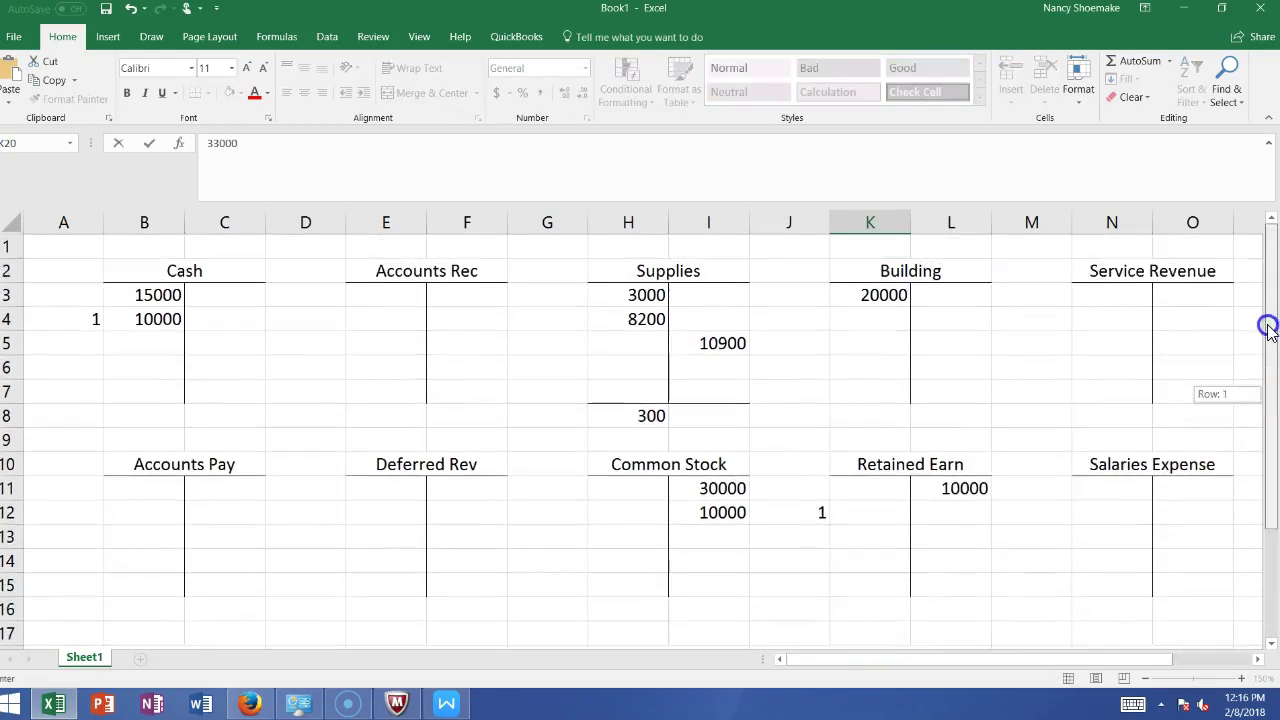
left_click(222, 345)
type("3300")
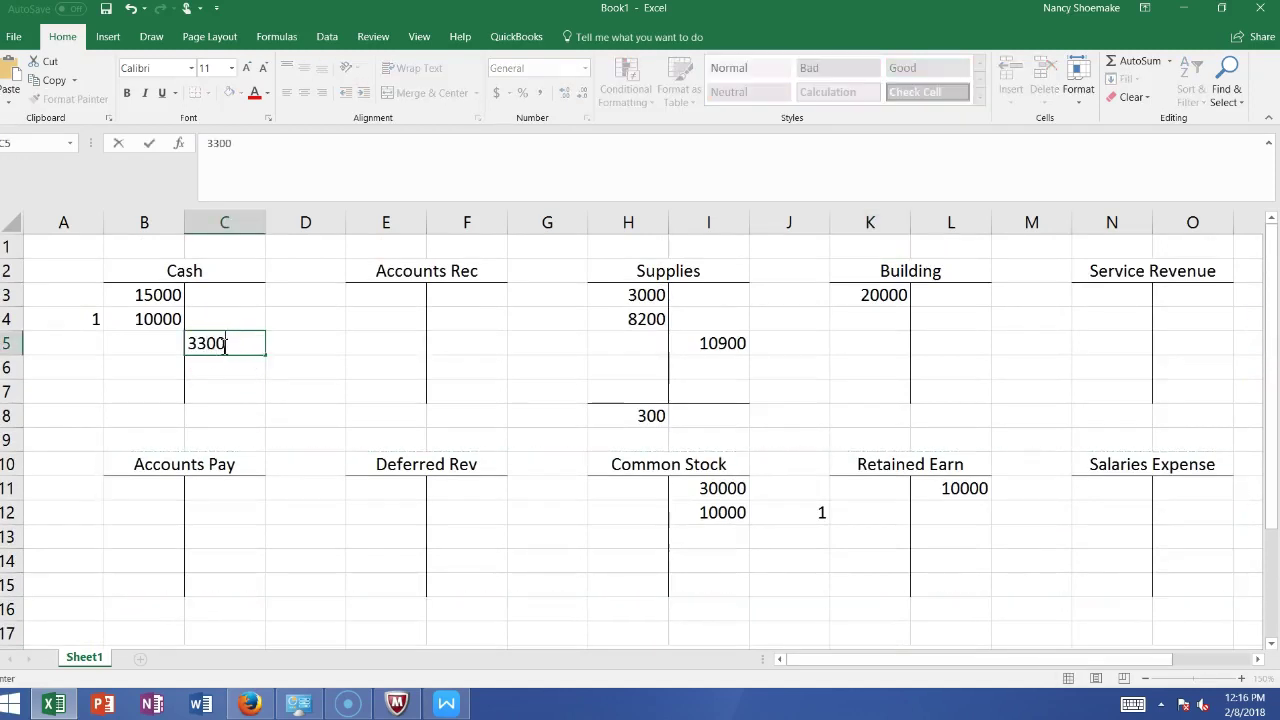
left_click(195, 399)
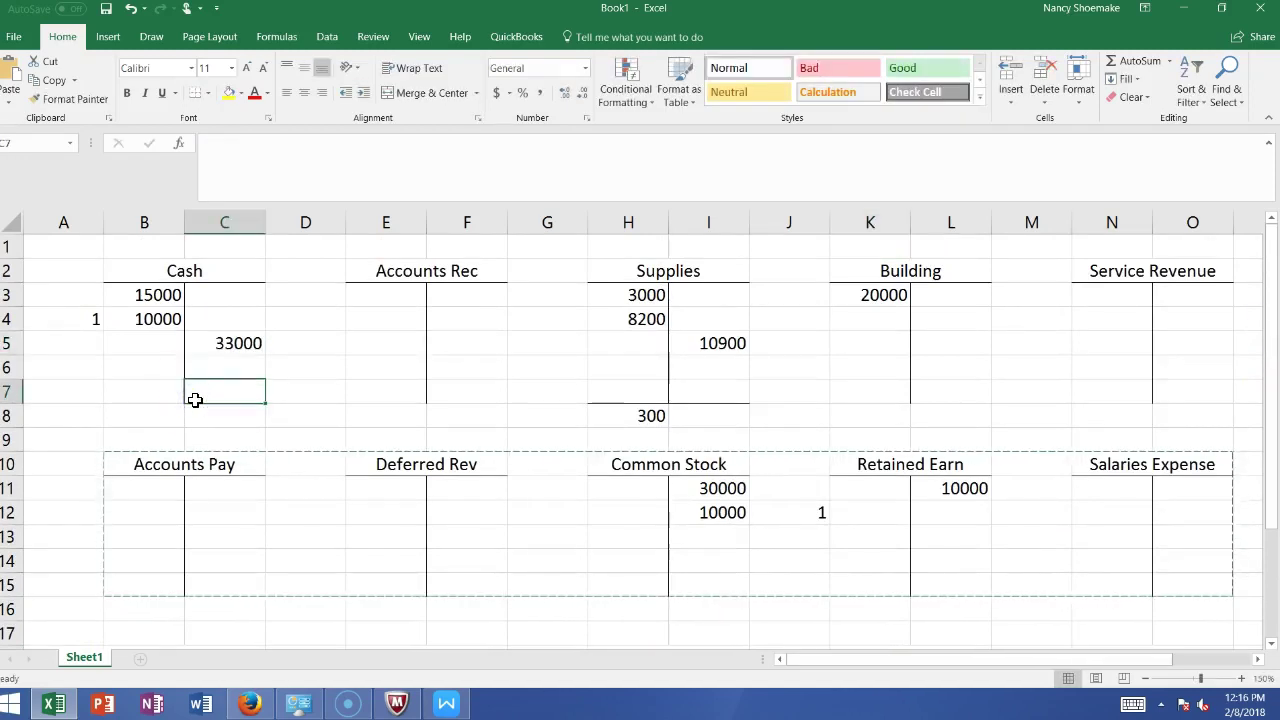
Check the building purchase entry in Writer and post in Excel a Building debit of 130000 in K4 and a Cash credit of 30000 in C6
left_click(446, 704)
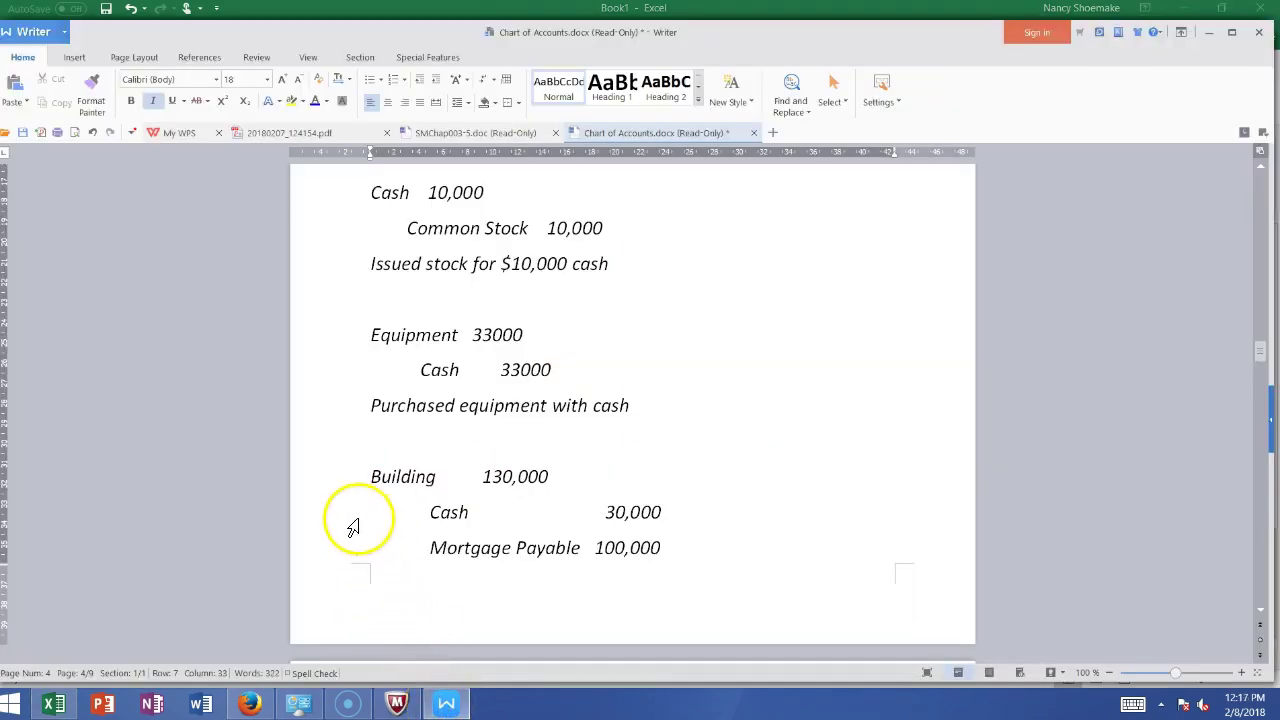
left_click(571, 468)
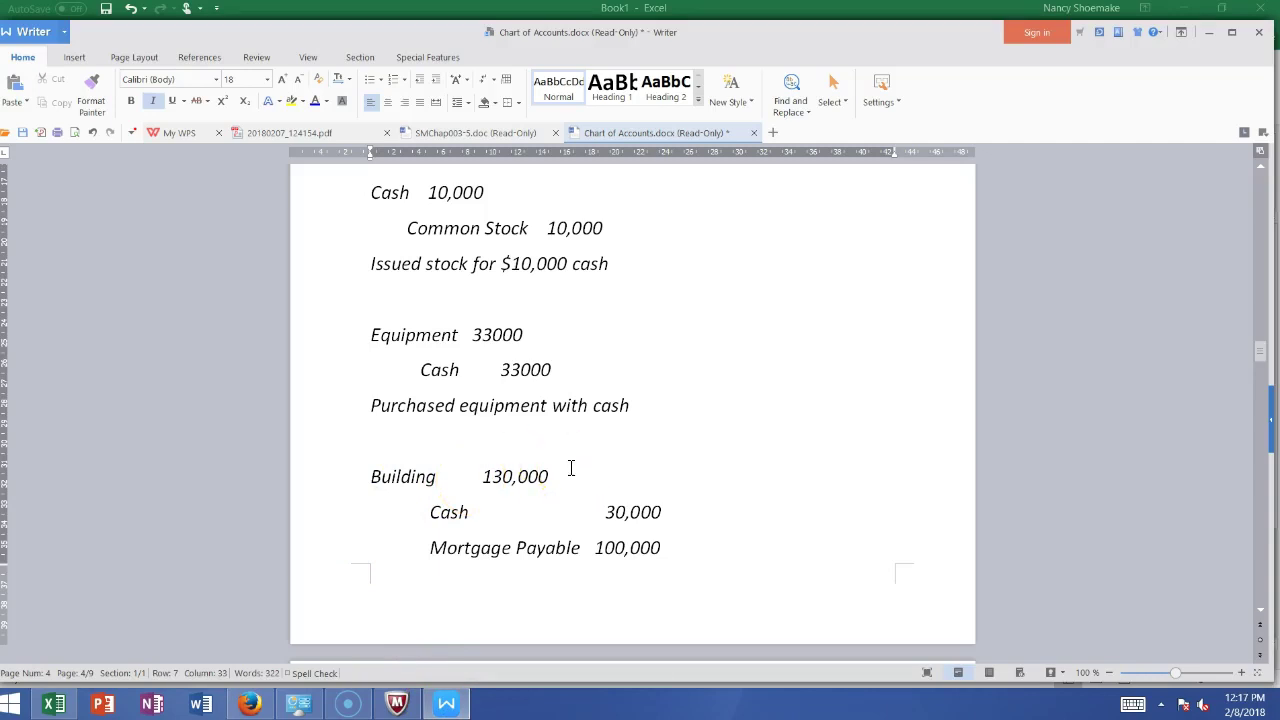
left_click(458, 705)
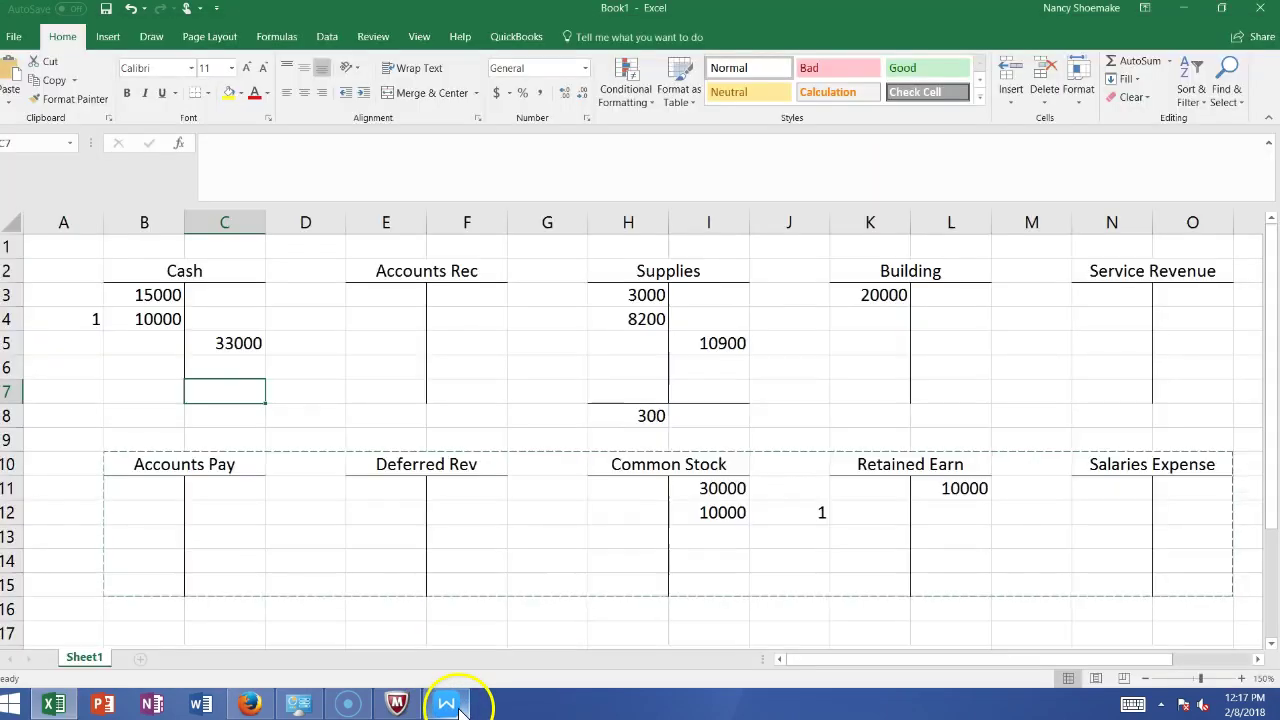
left_click(850, 322)
type("1")
type("30000")
left_click(246, 367)
type("3")
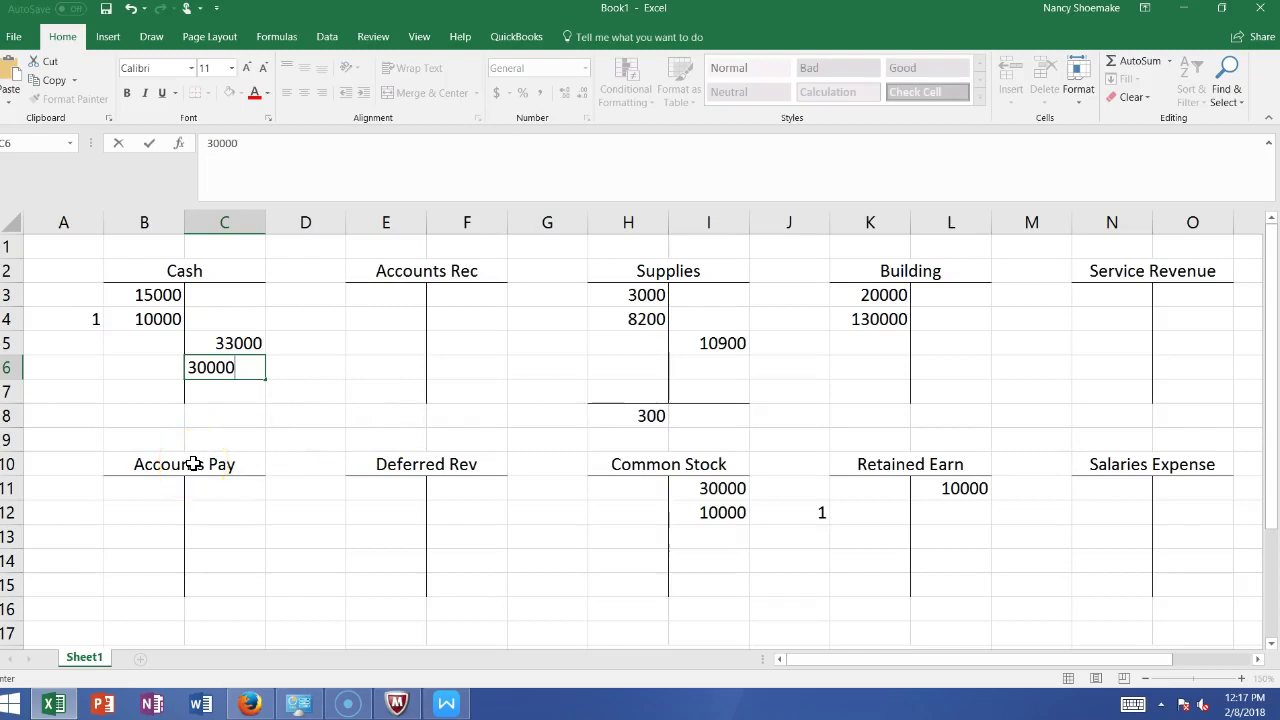
Title the blank T-account in N18 Mortgage Pay and credit it 100000 in O19
left_click_drag(1273, 462, 1275, 593)
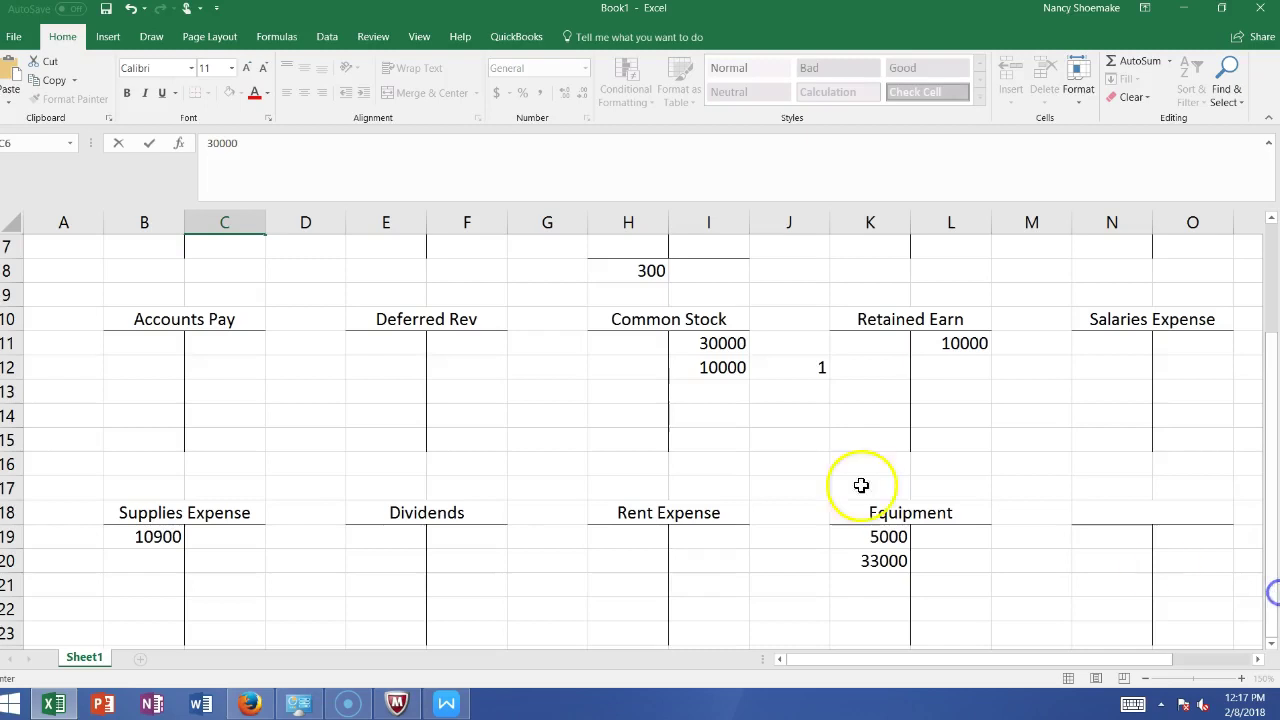
left_click(1098, 520)
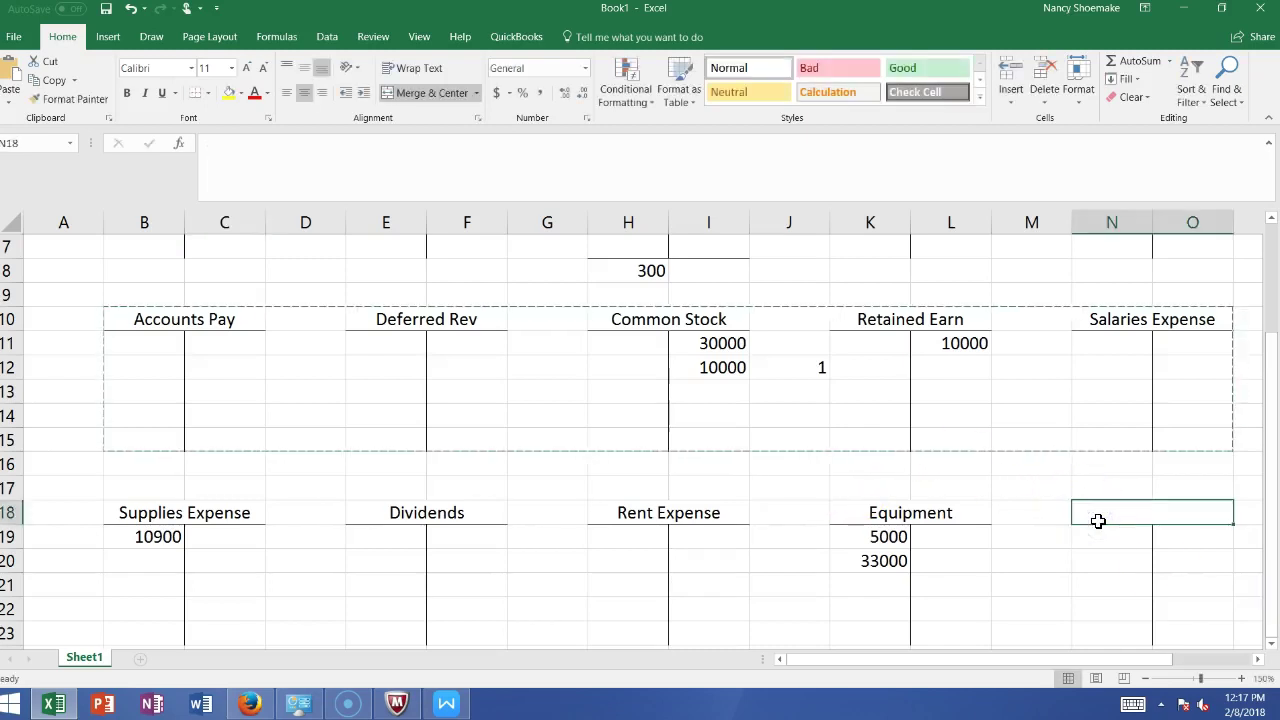
type("Mortgage Pay")
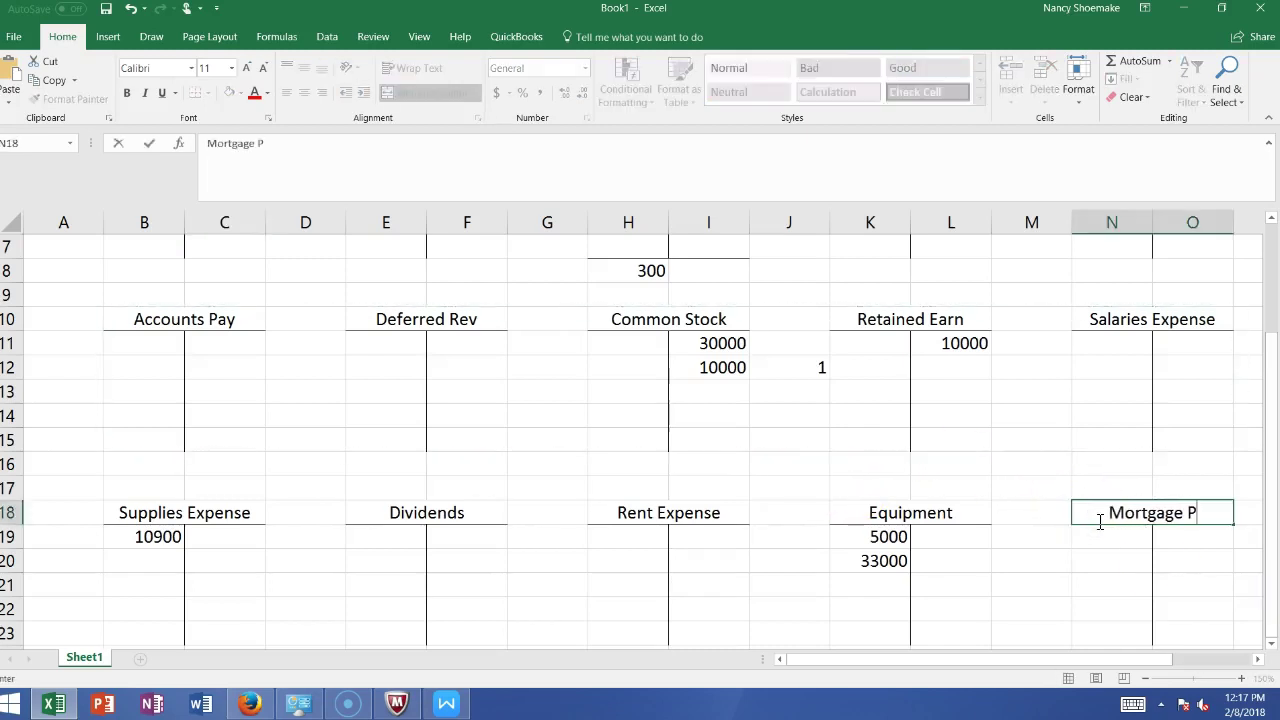
left_click(1200, 540)
type("100000")
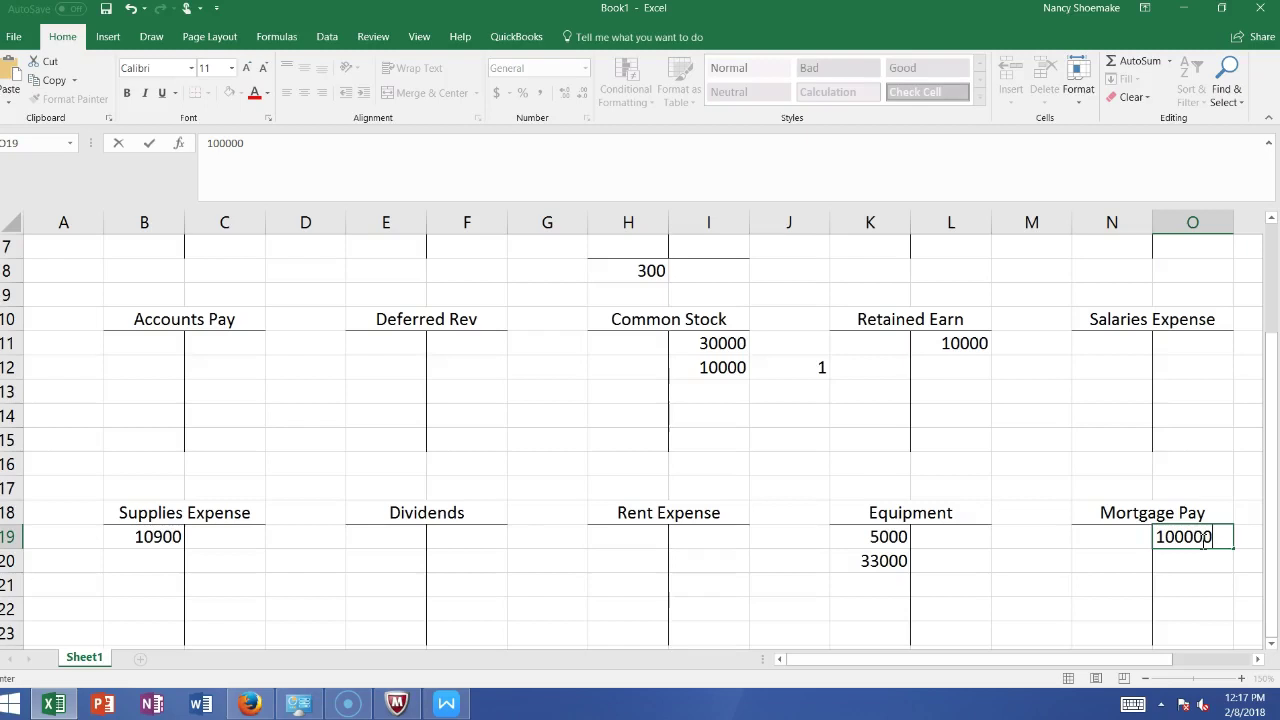
left_click(1023, 555)
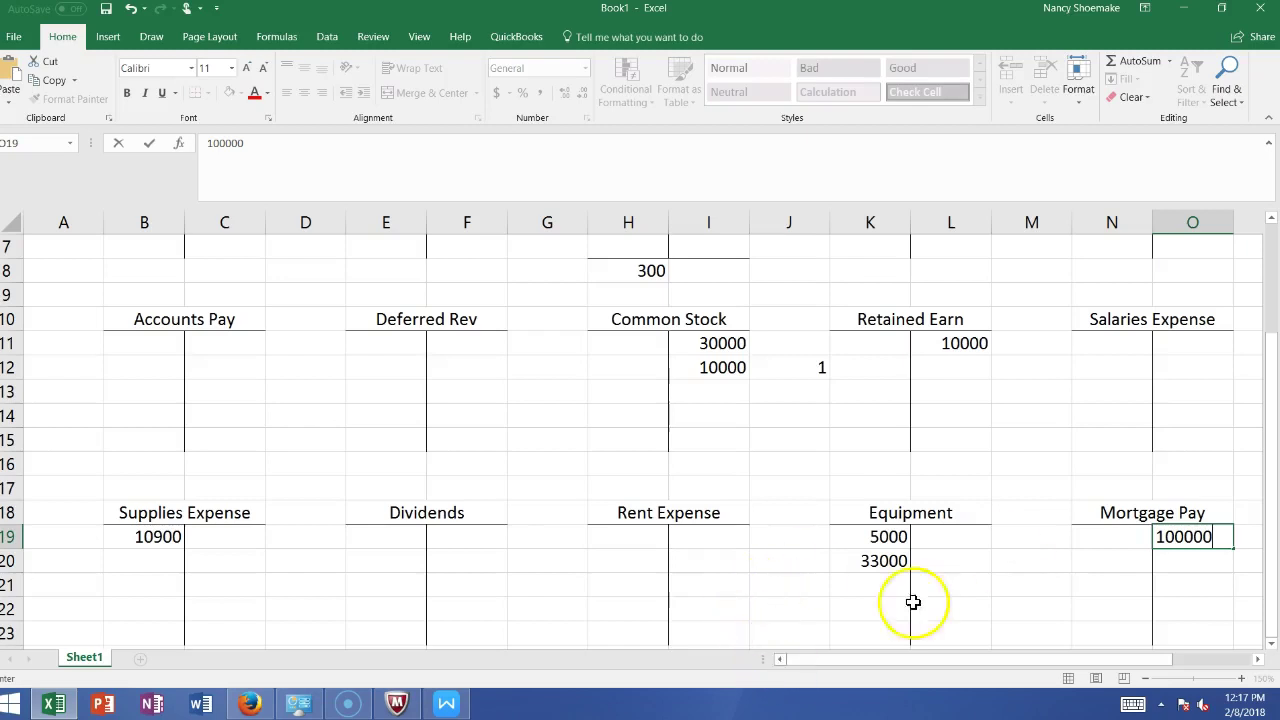
left_click(1146, 679)
key("Return")
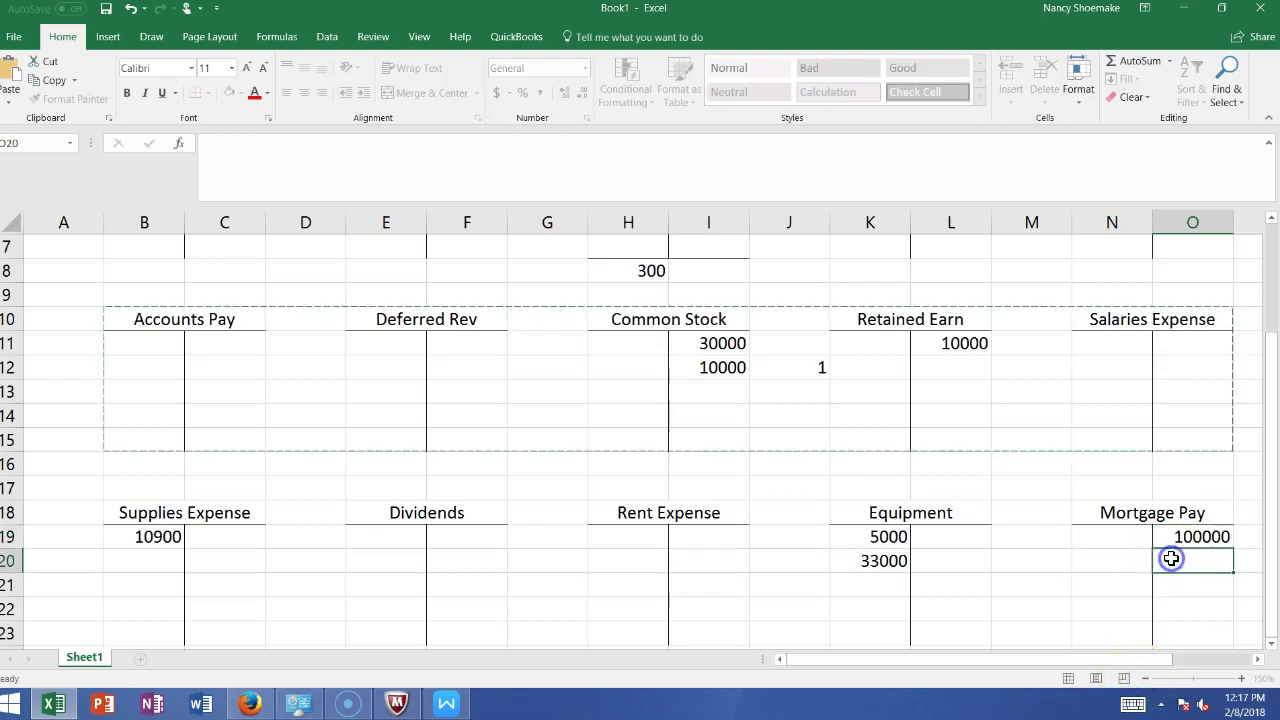
Reduce the sheet zoom to 110% and clear the copy outline around the second row of T-accounts
left_click(1146, 679)
left_click(1146, 679)
left_click(1146, 679)
left_click(1146, 679)
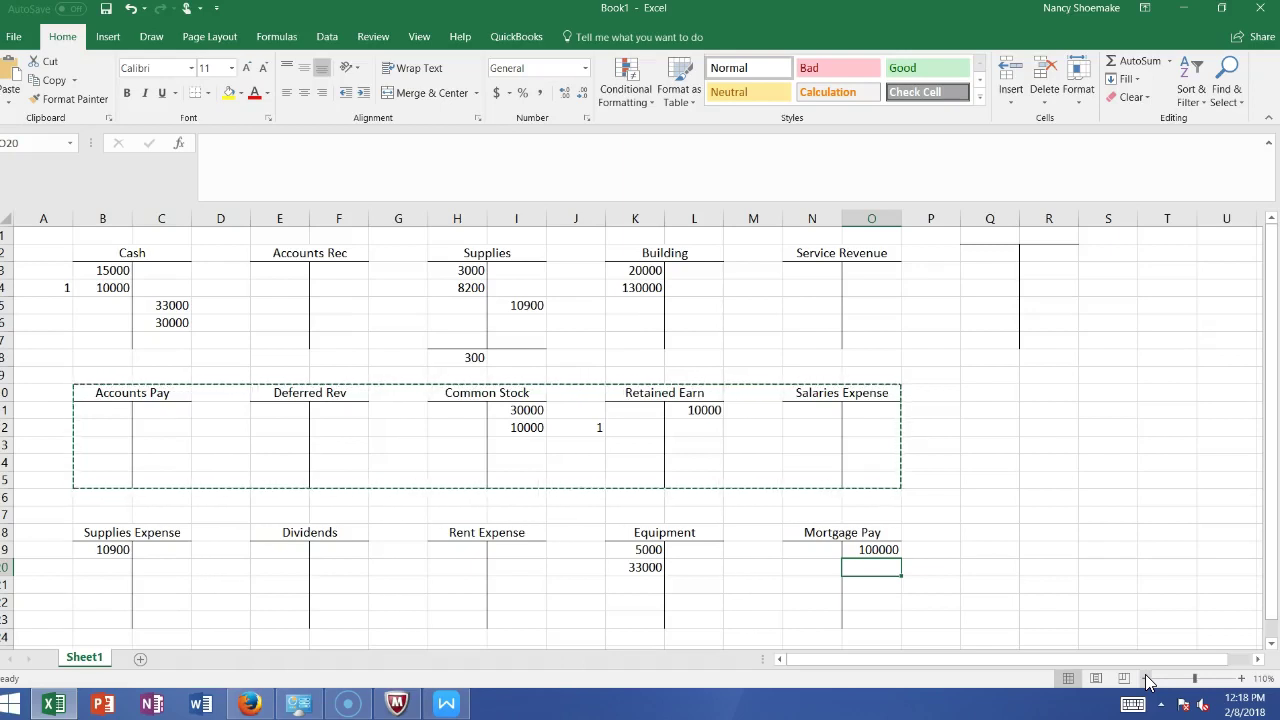
key("Escape")
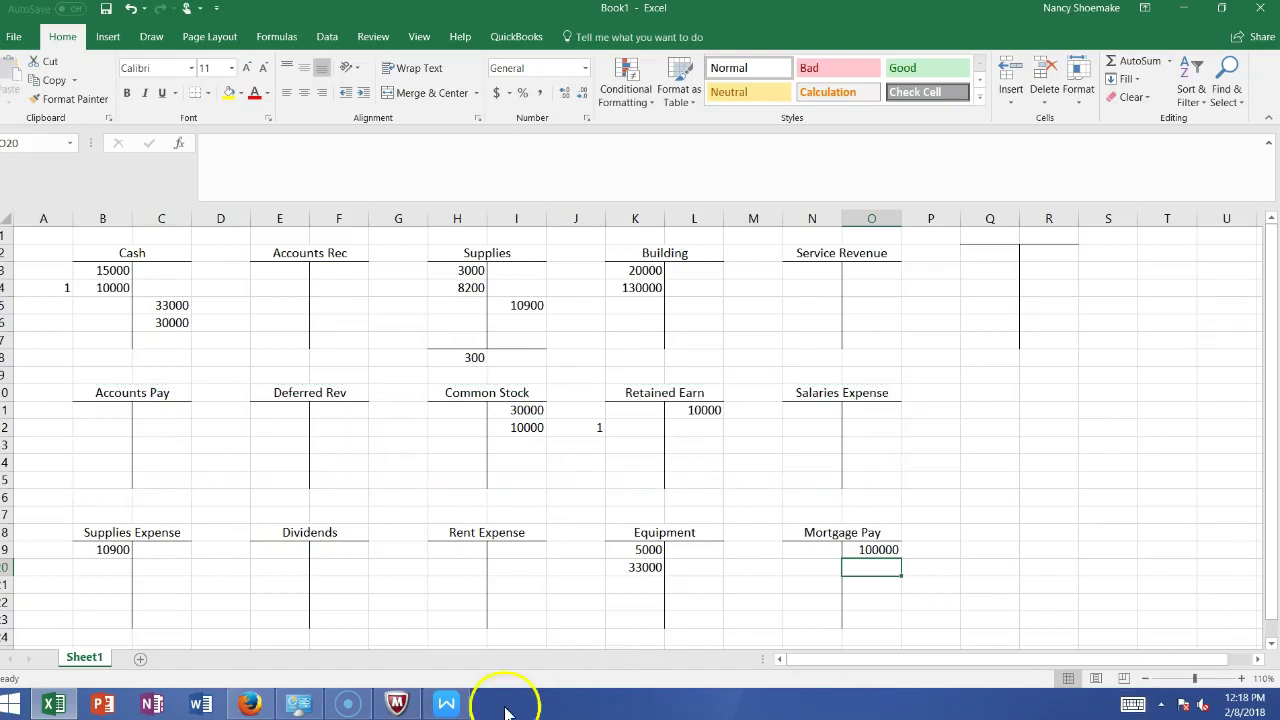
Review the cash services entry in Writer and post it in Excel: debit Cash 55000 in B6 and credit Service Revenue 55000 in O3
left_click(446, 705)
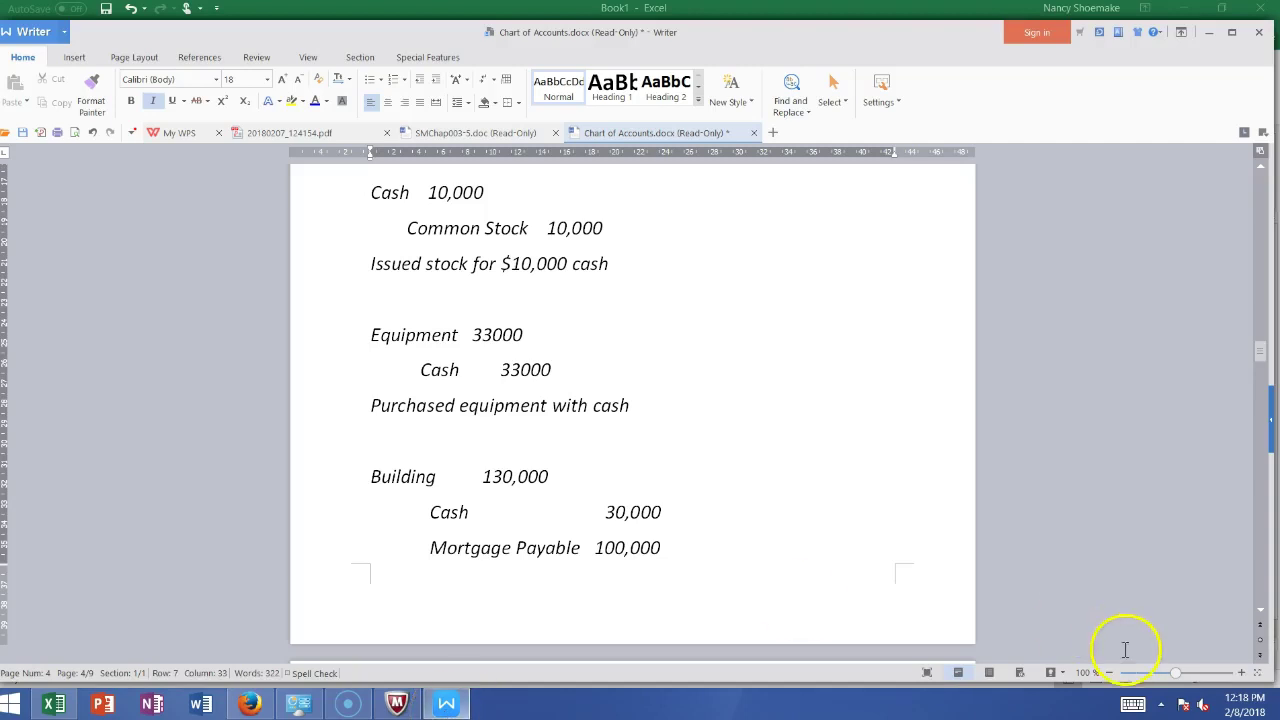
scroll(1259, 618, "down", 7)
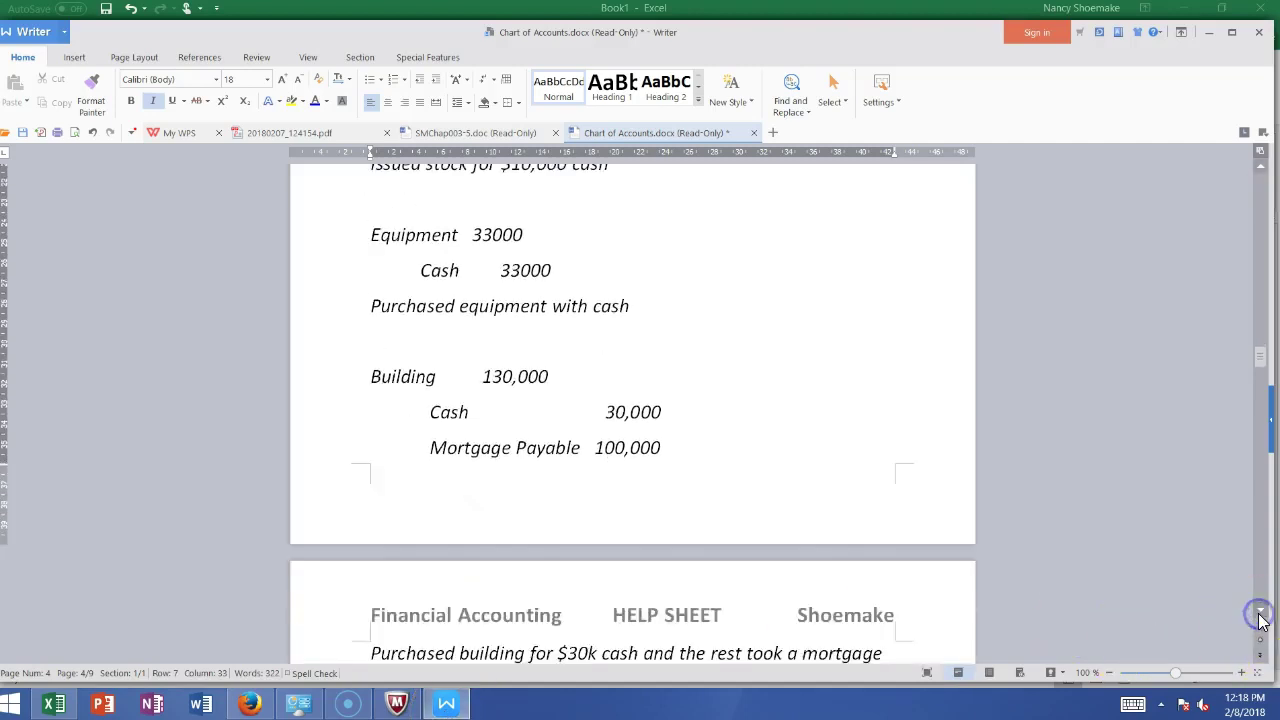
scroll(1259, 618, "down", 2)
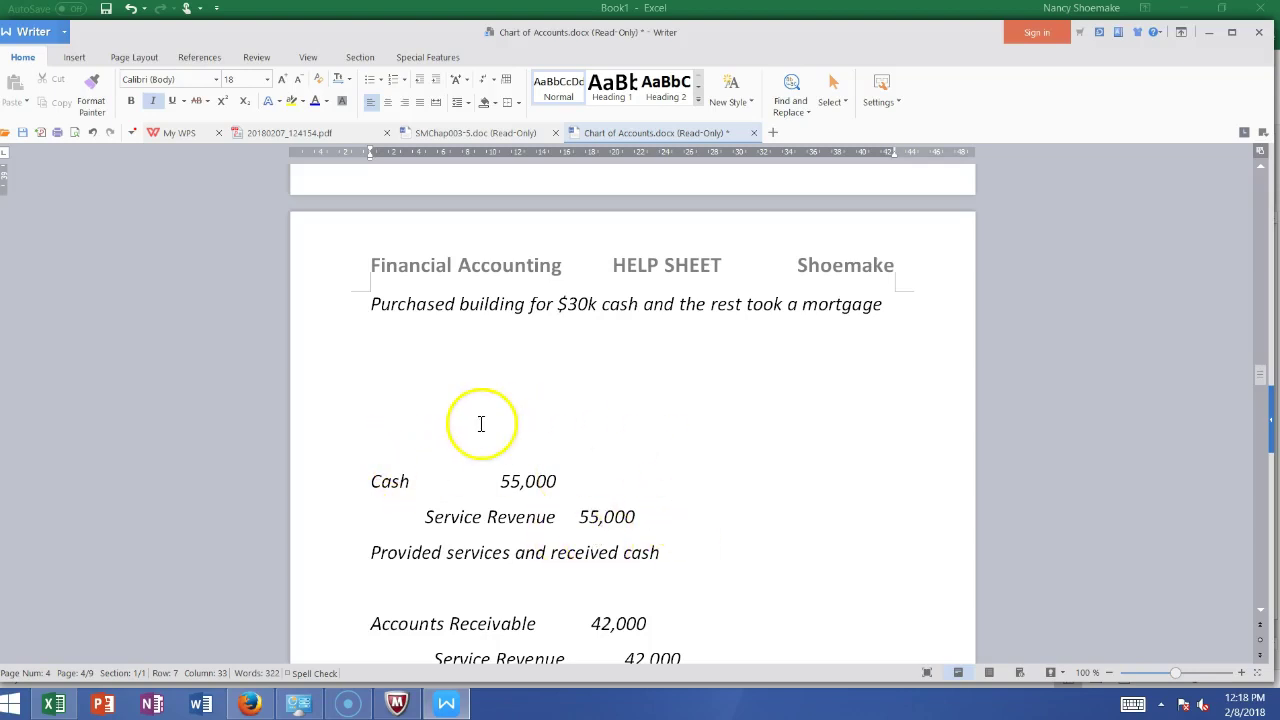
left_click(54, 704)
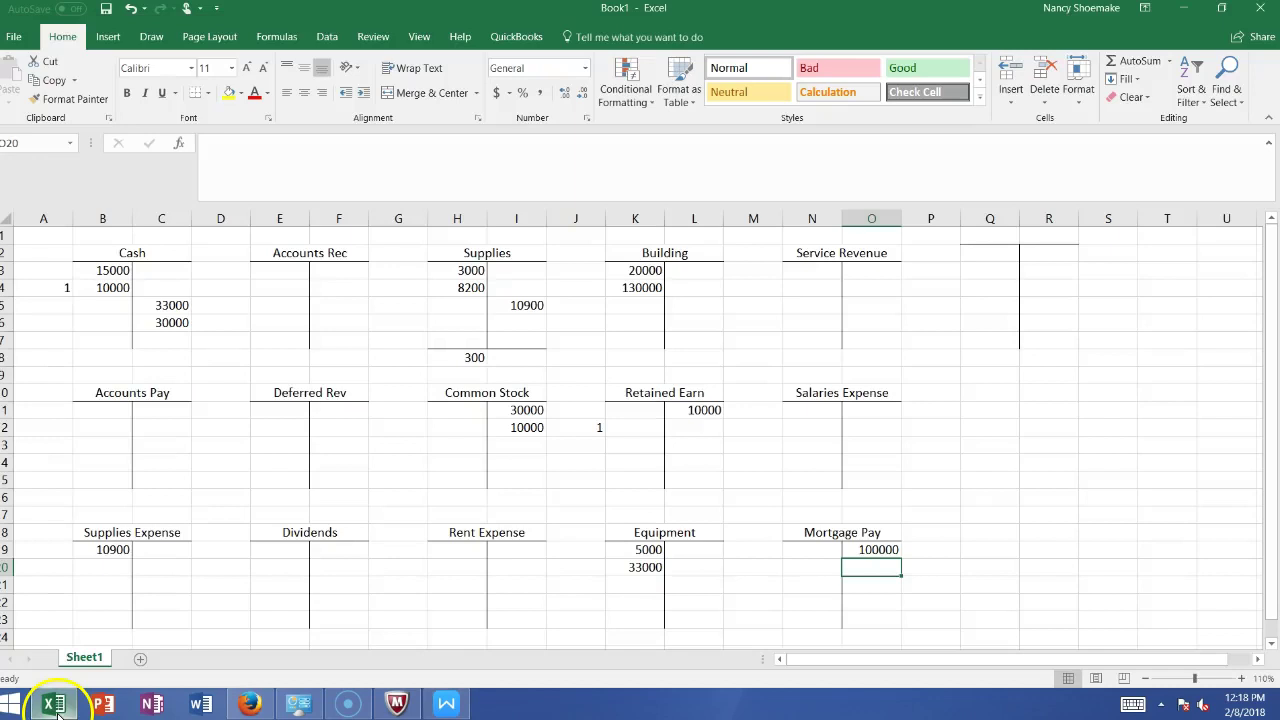
left_click(100, 325)
type("55000")
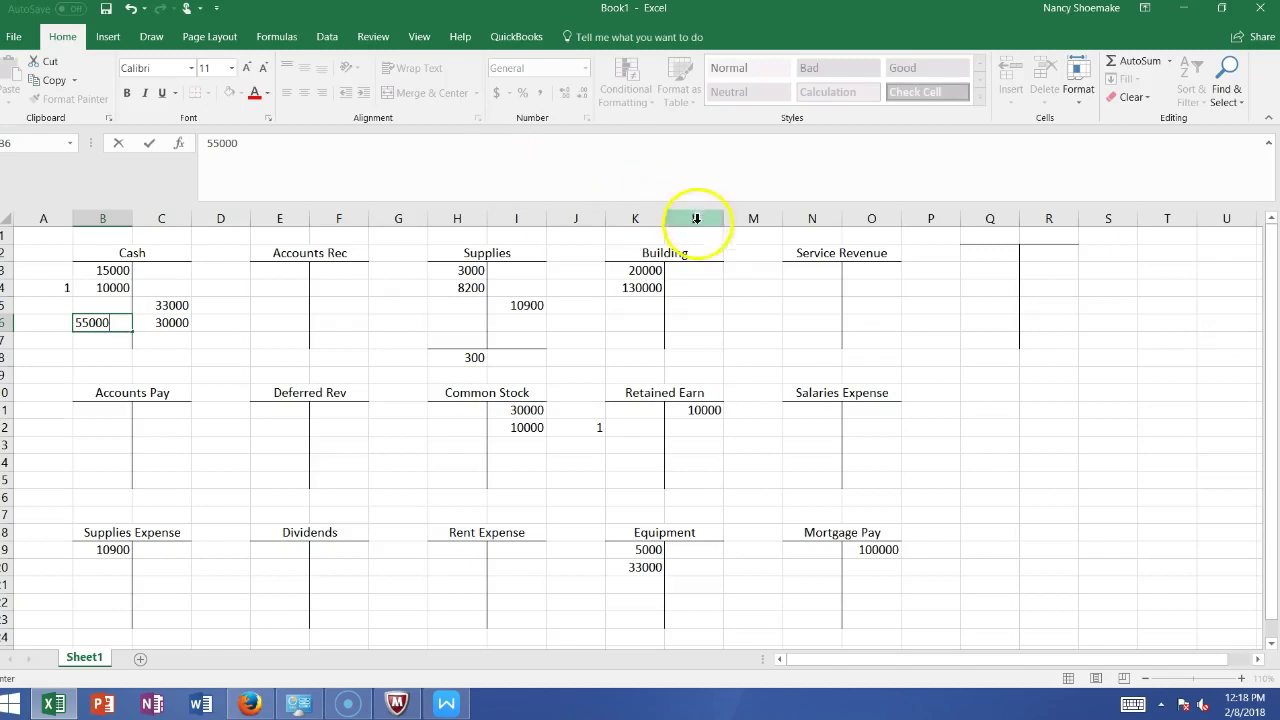
left_click(862, 271)
type("550")
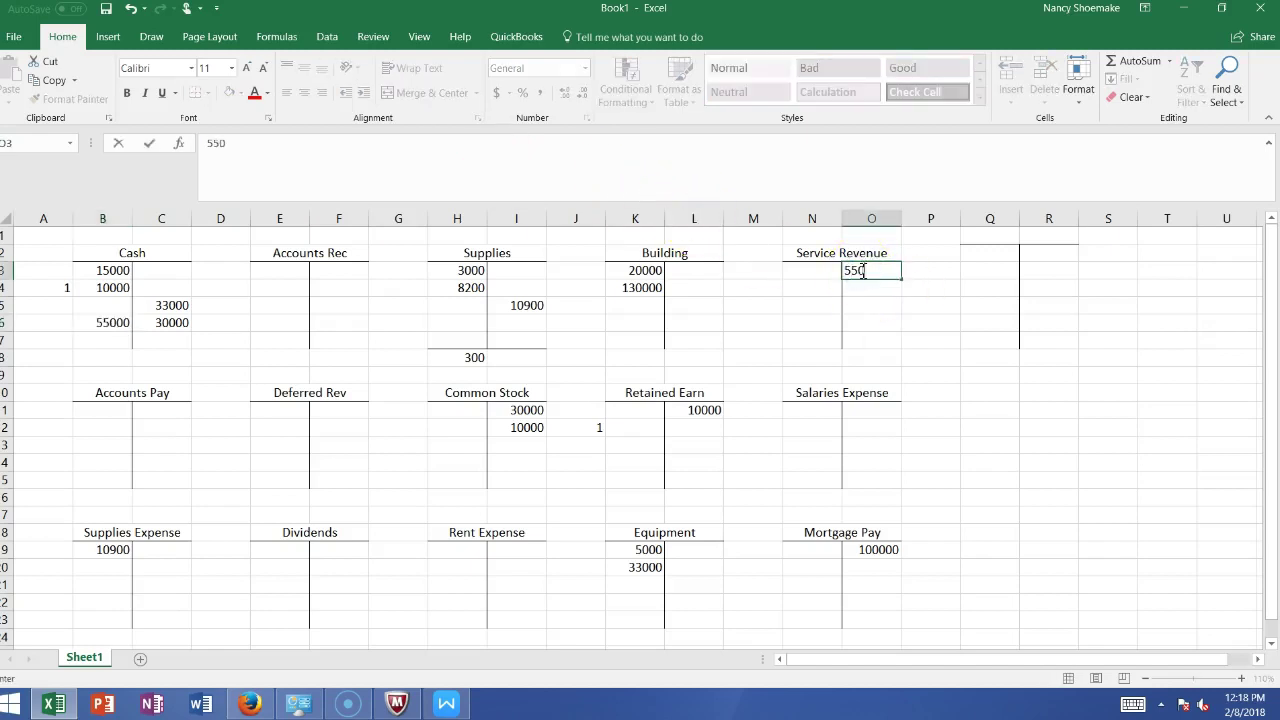
type("00")
left_click(753, 452)
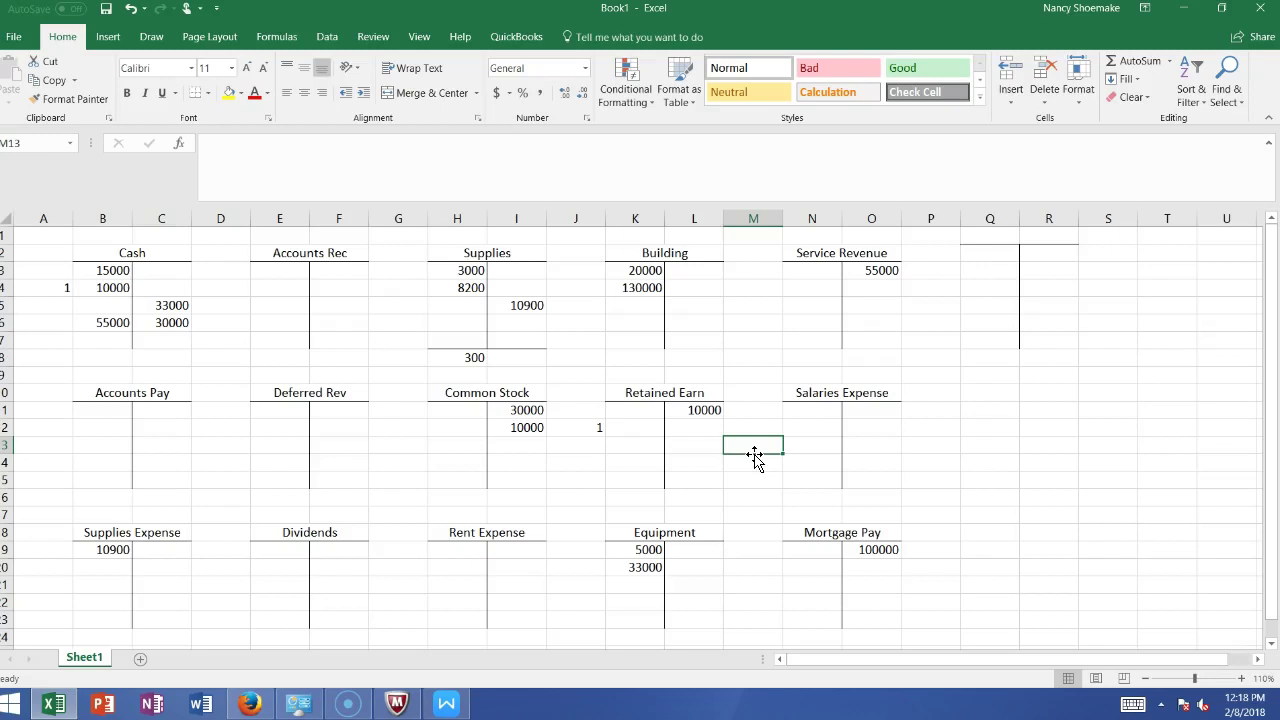
Review the services on account entry in Writer and post it in Excel: debit Accounts Rec 42000 in E3 and credit Service Revenue 42000 in O4
left_click(446, 704)
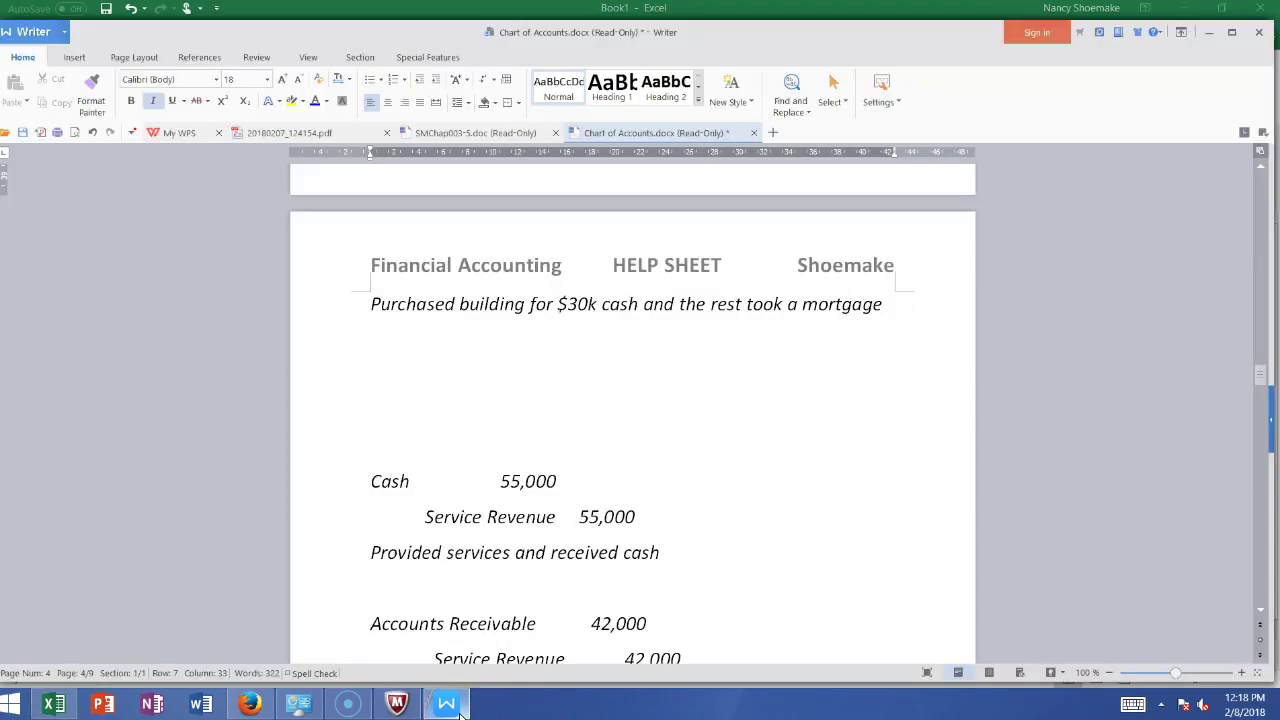
left_click(1261, 611)
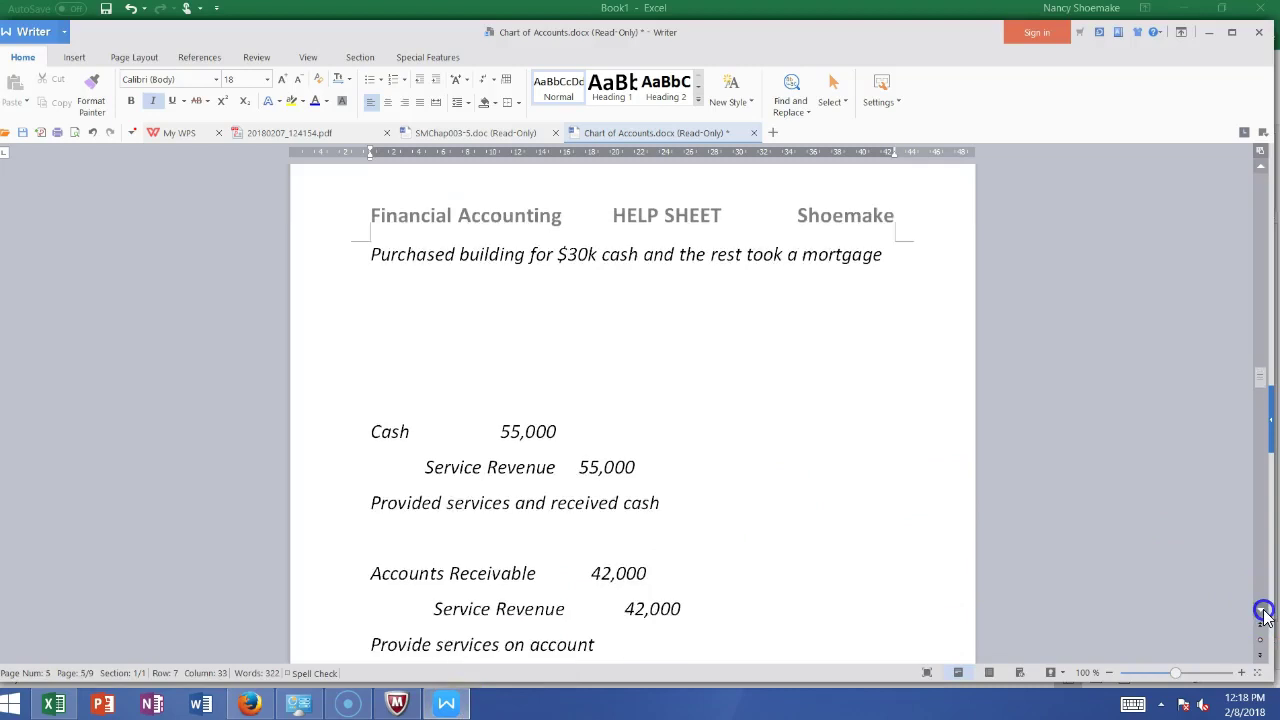
left_click(1261, 611)
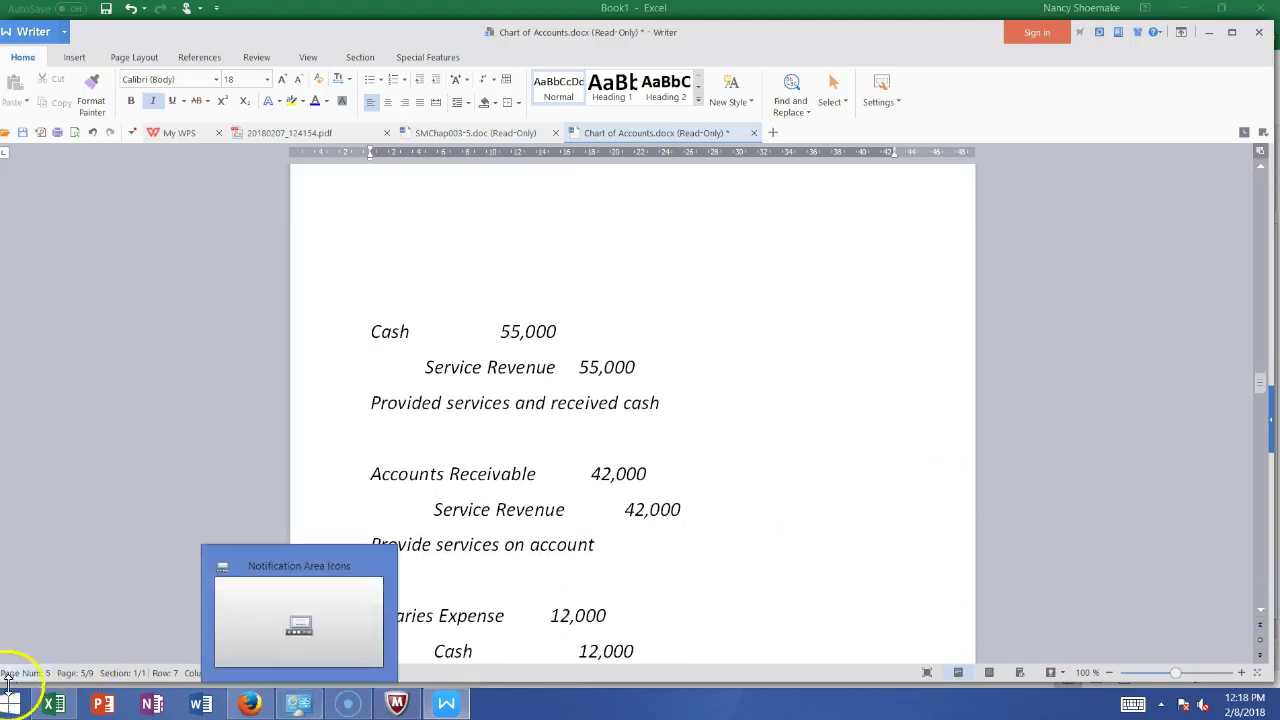
left_click(54, 704)
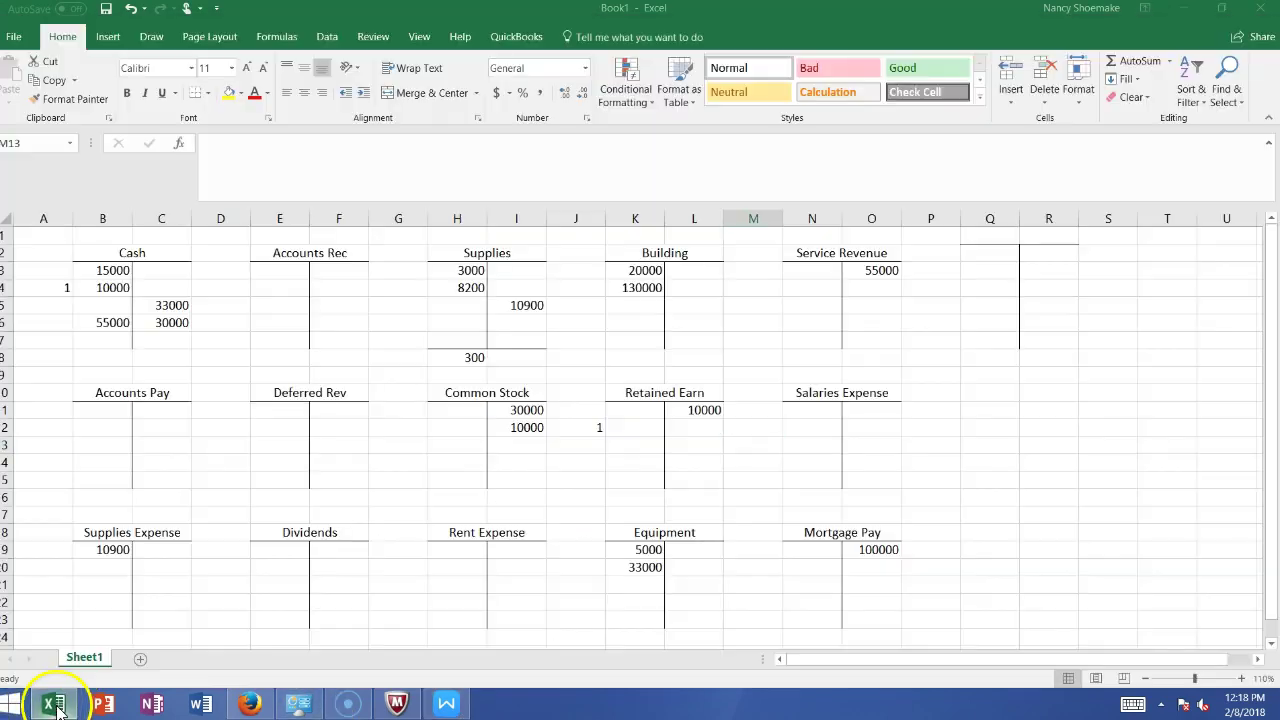
left_click(280, 271)
type("42000")
left_click(860, 291)
type("420")
left_click(714, 313)
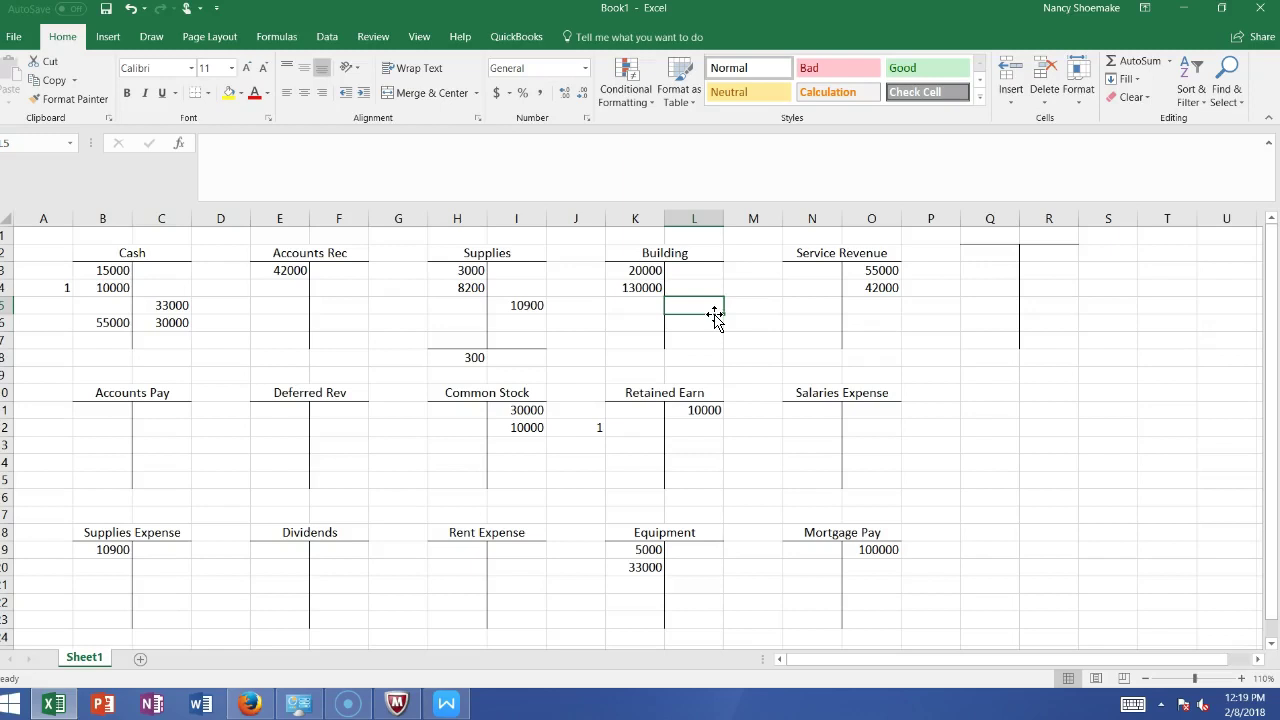
Review the salaries entry in Writer and post it in Excel: credit Cash 12000 in C7 and debit Salaries Expense 12000 in N11
left_click(458, 705)
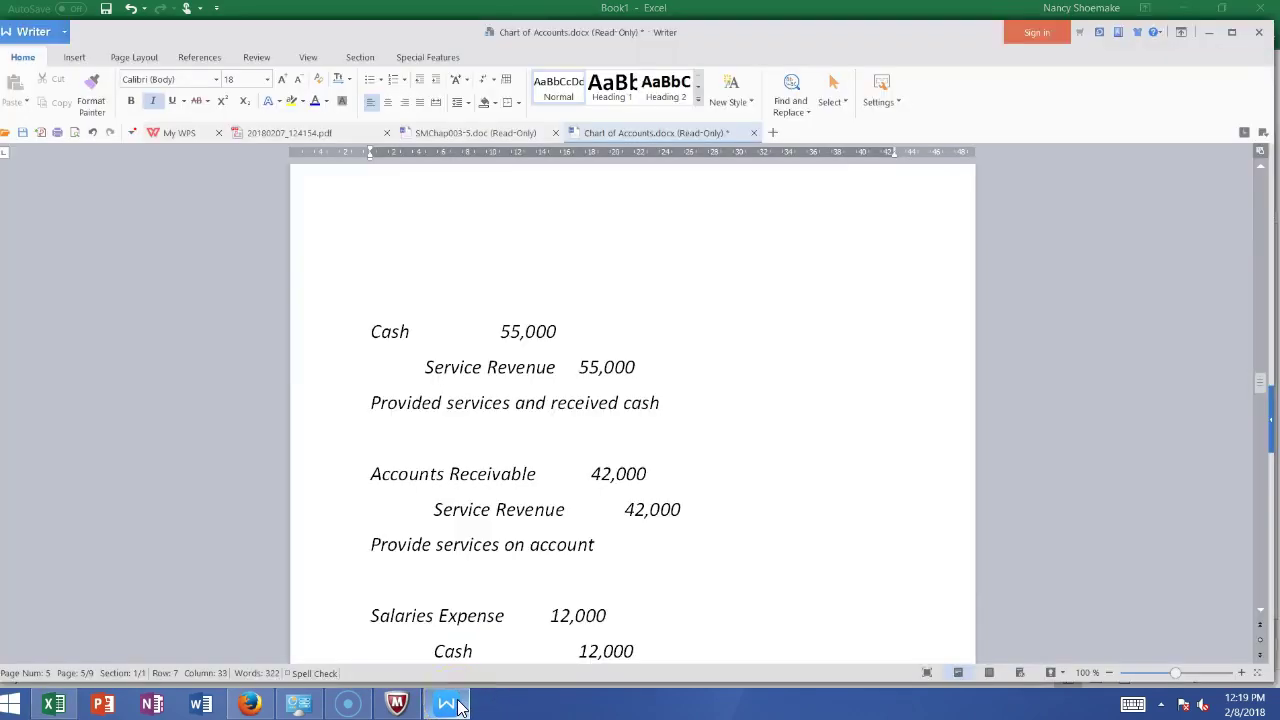
left_click(1260, 615)
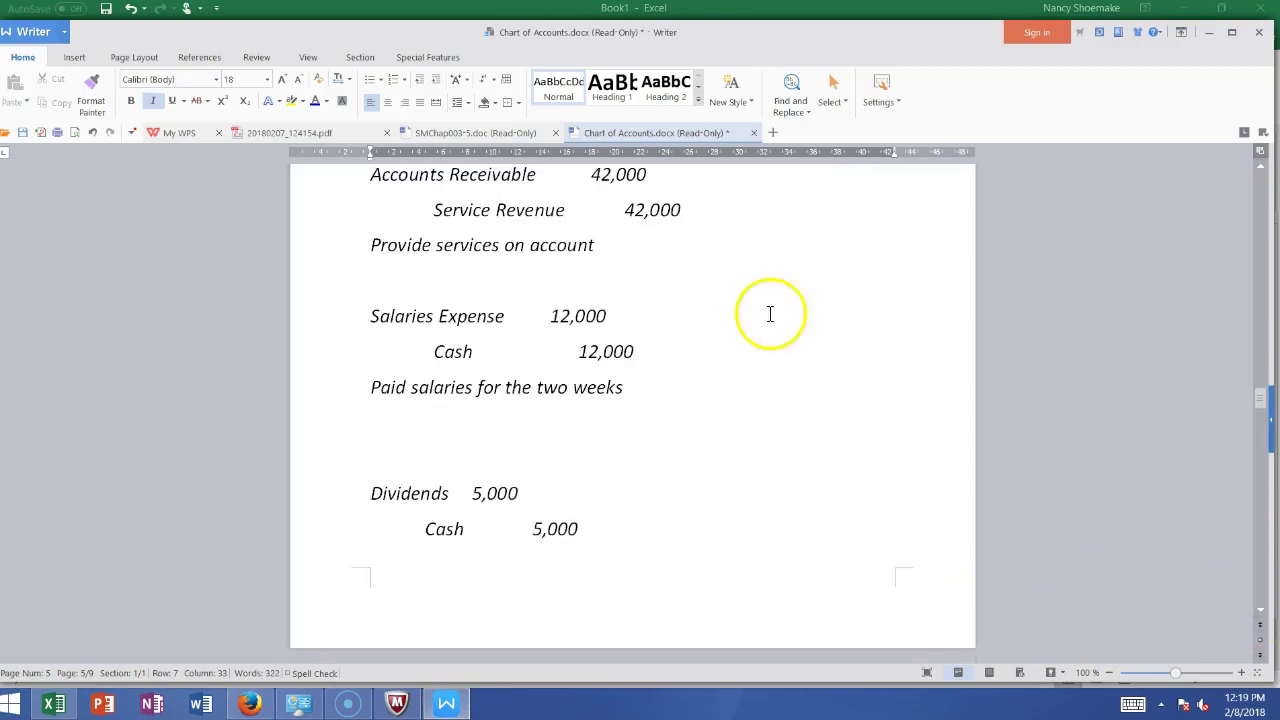
left_click(446, 704)
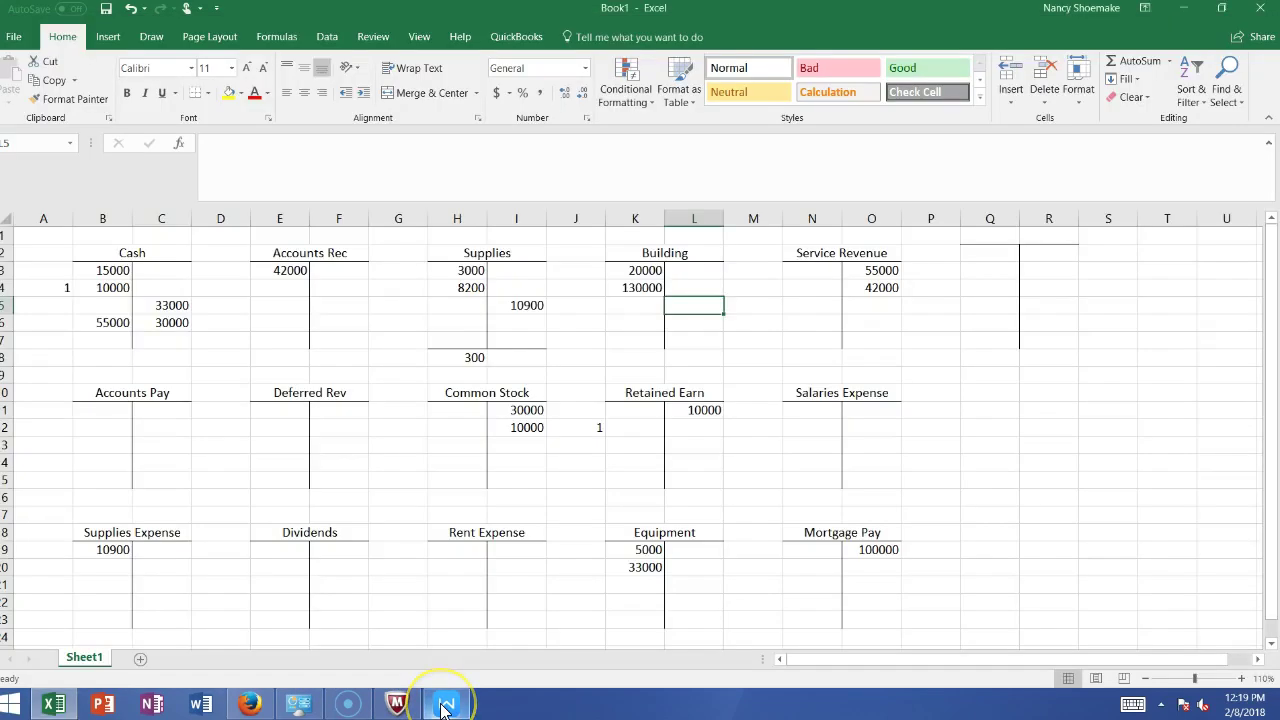
left_click(158, 342)
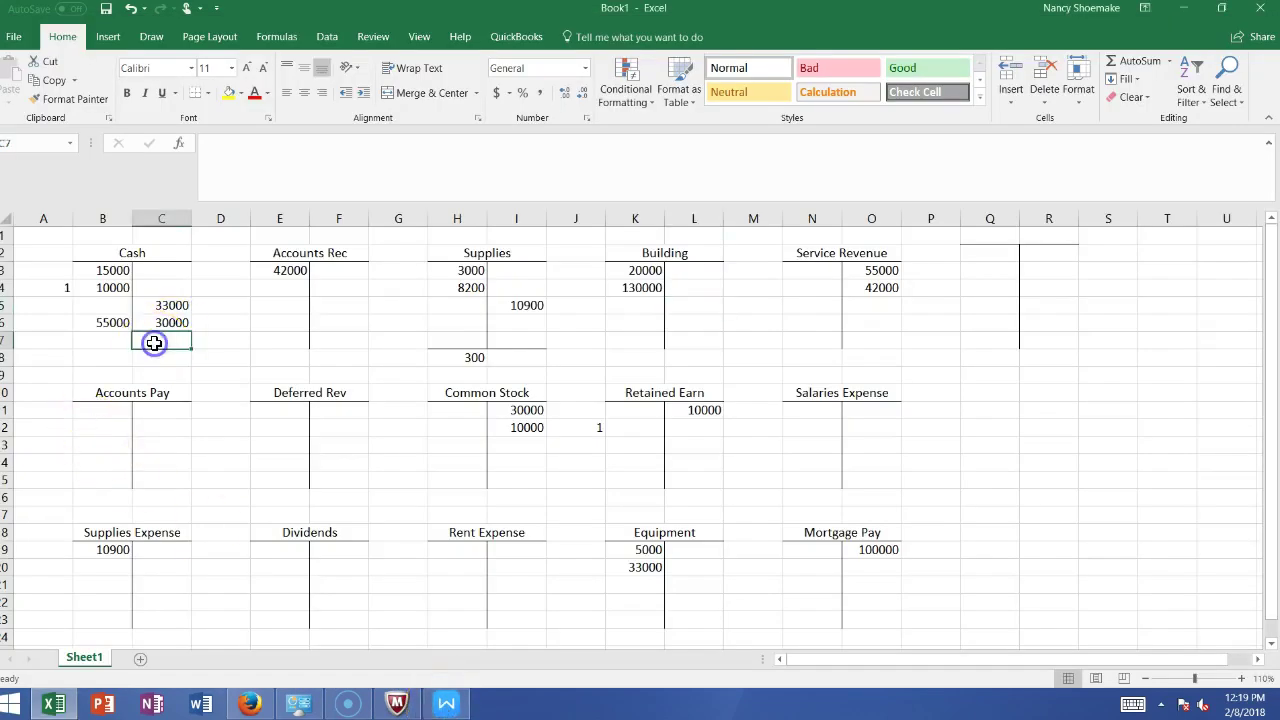
type("12000")
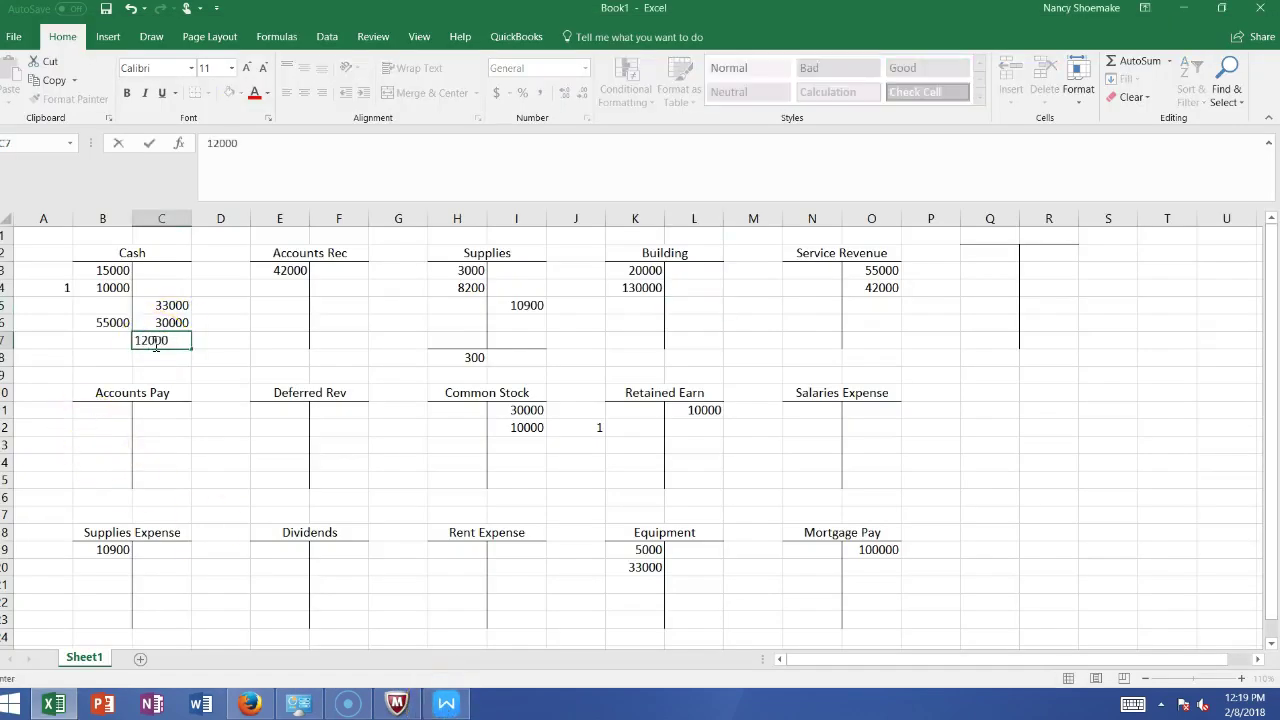
left_click(797, 411)
type("12000")
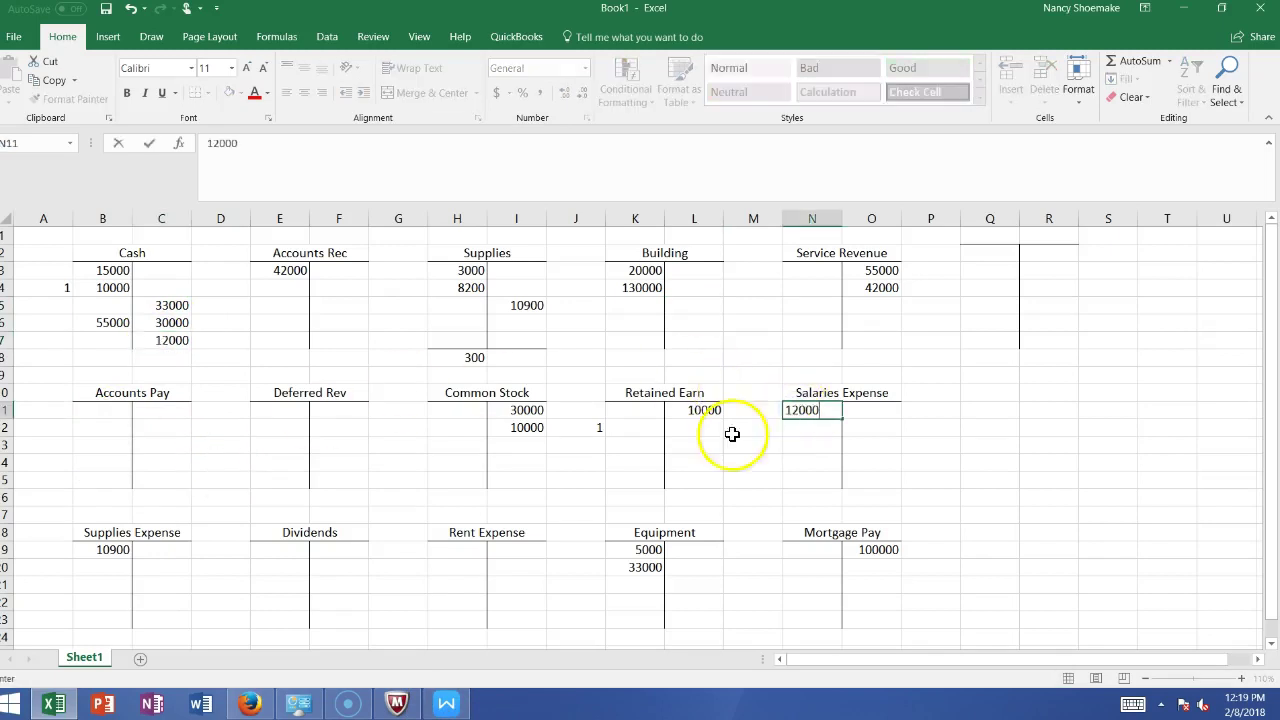
left_click(381, 587)
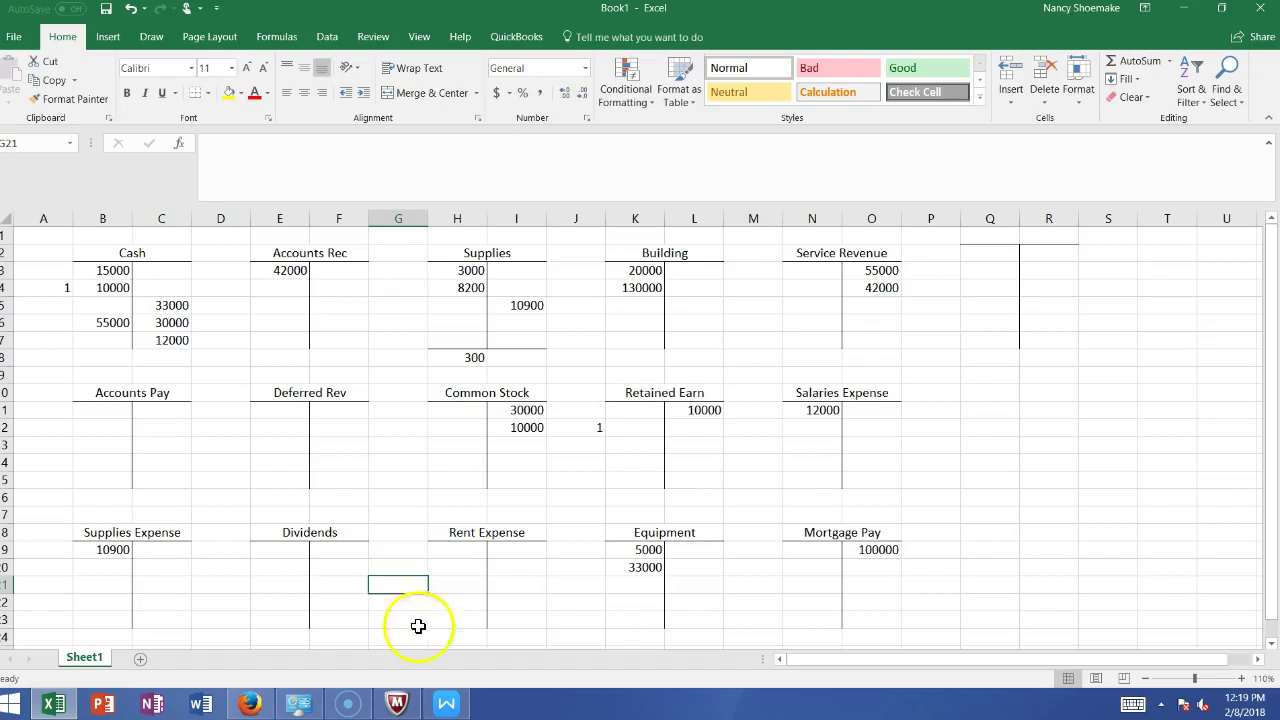
Check the dividends entry in Writer, and in Excel insert a blank row above row 8 to extend the Cash T-account
left_click(446, 704)
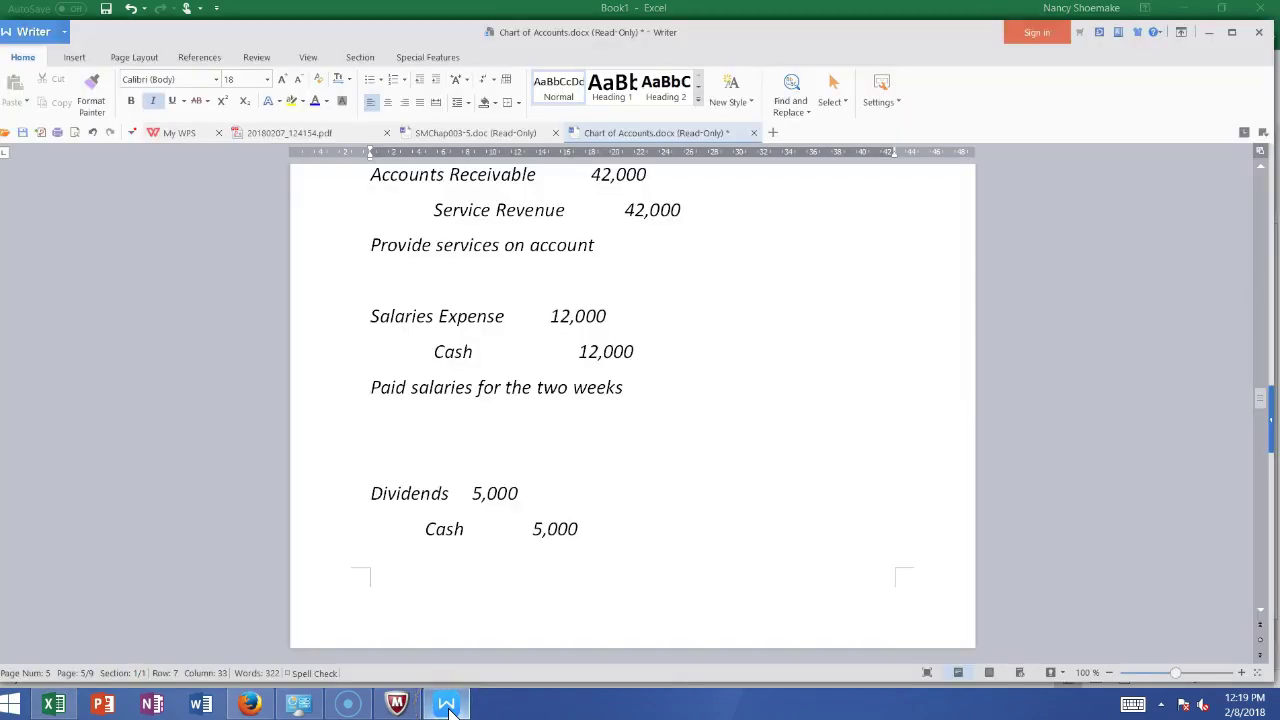
left_click(446, 704)
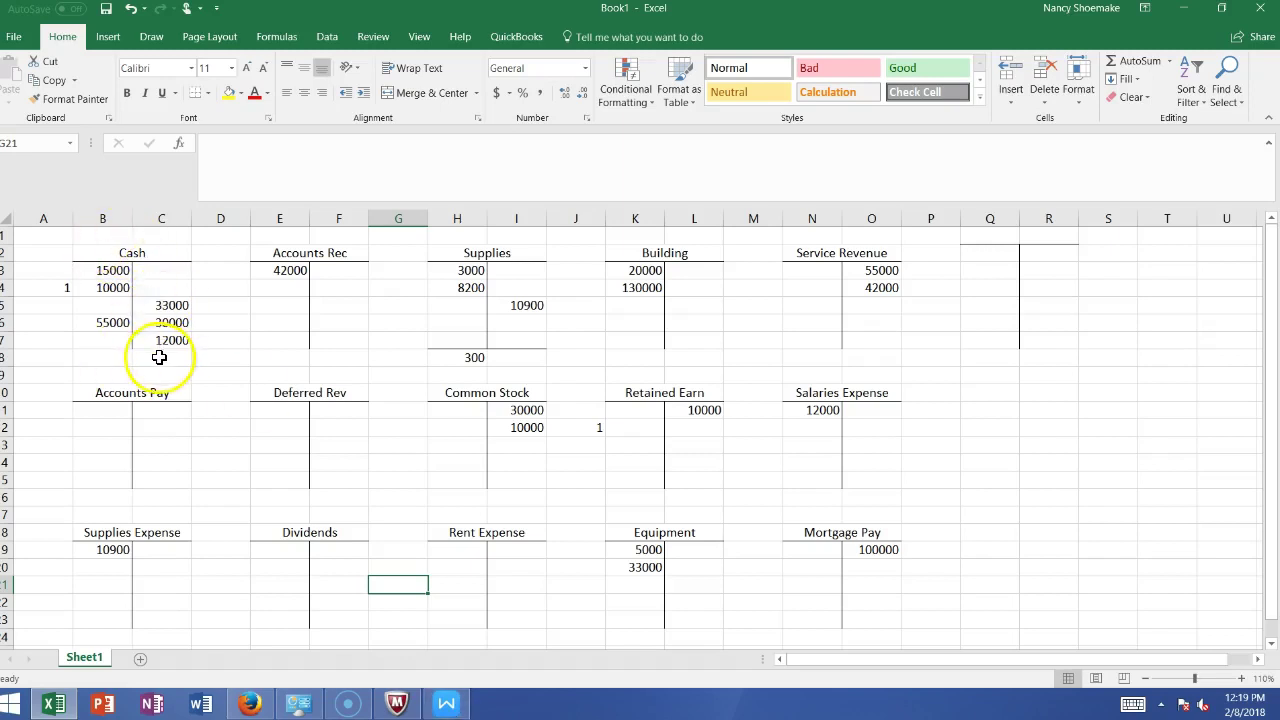
left_click(6, 357)
right_click(6, 357)
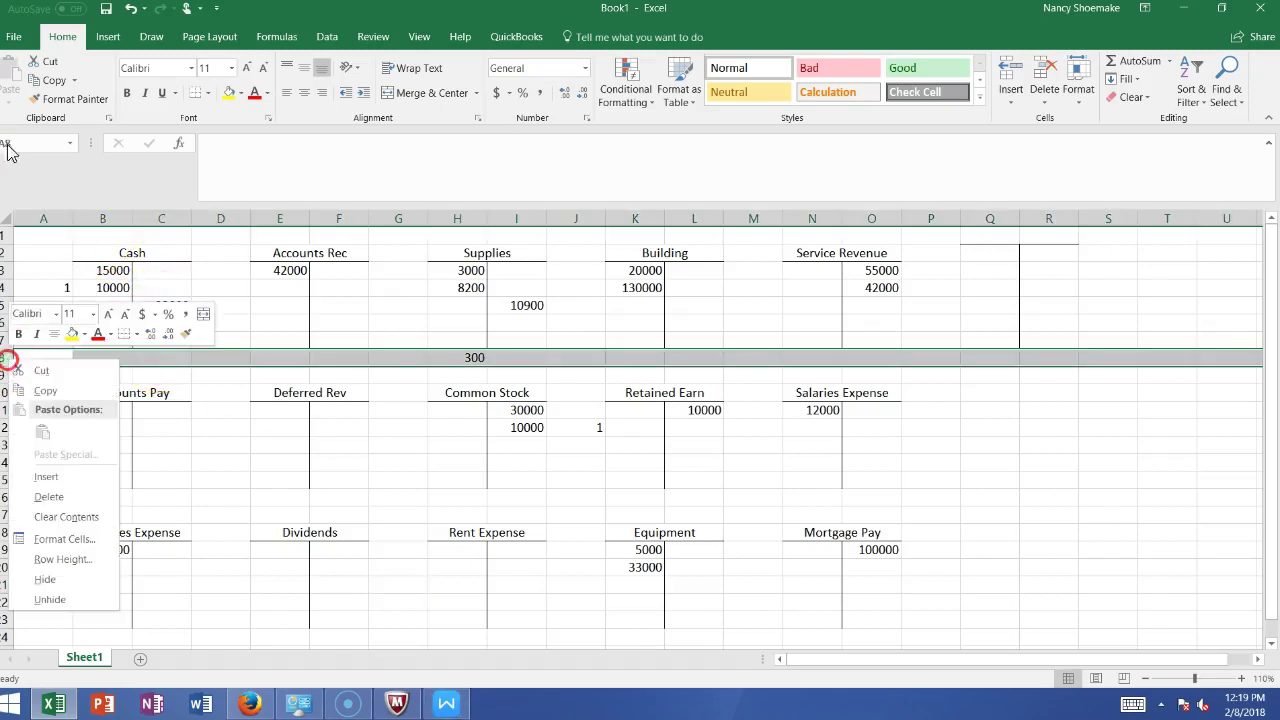
left_click(55, 477)
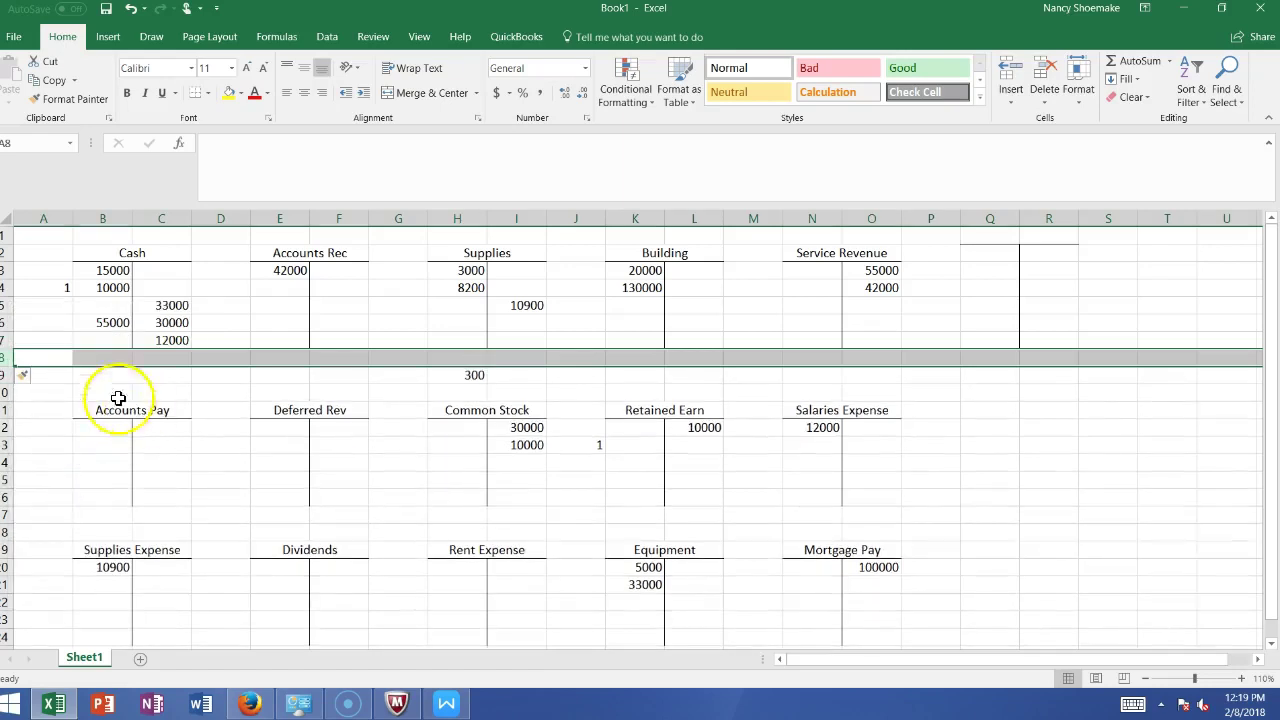
Post the dividends entry: credit Cash 5000 in C8 and debit Dividends 5000 in E20
left_click(154, 358)
type("5000")
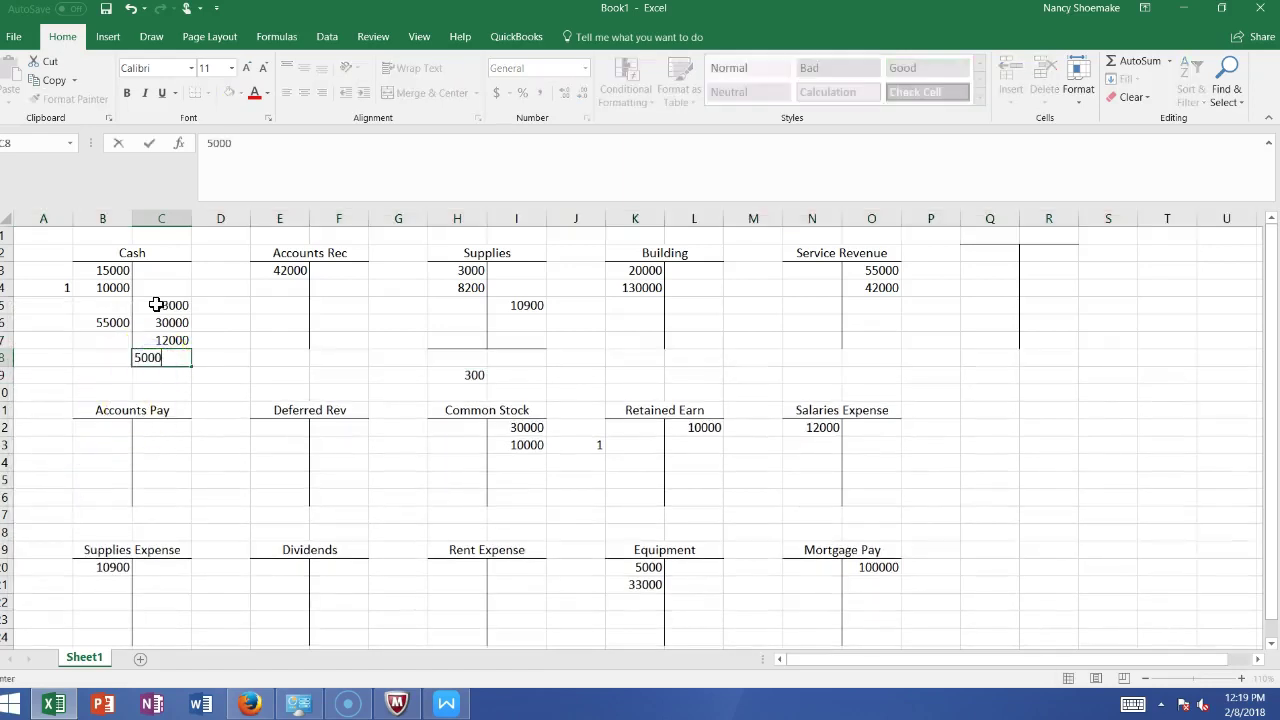
left_click(274, 573)
type("5000")
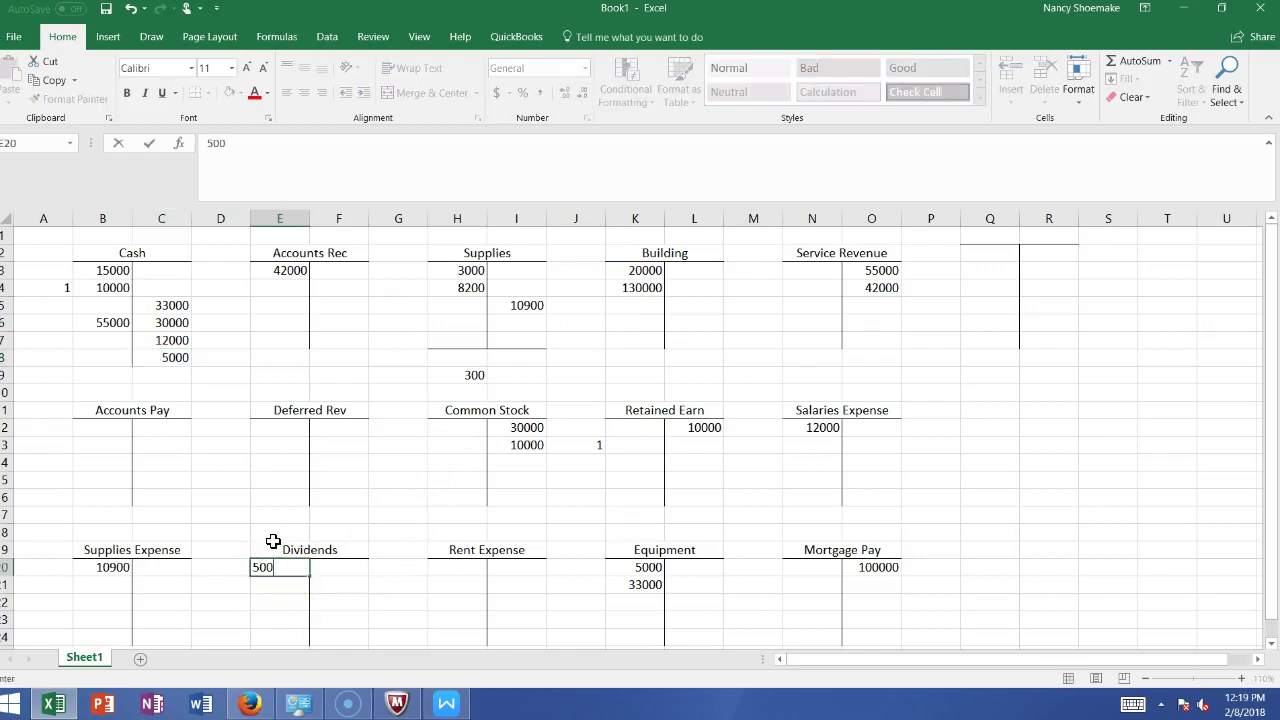
left_click(210, 599)
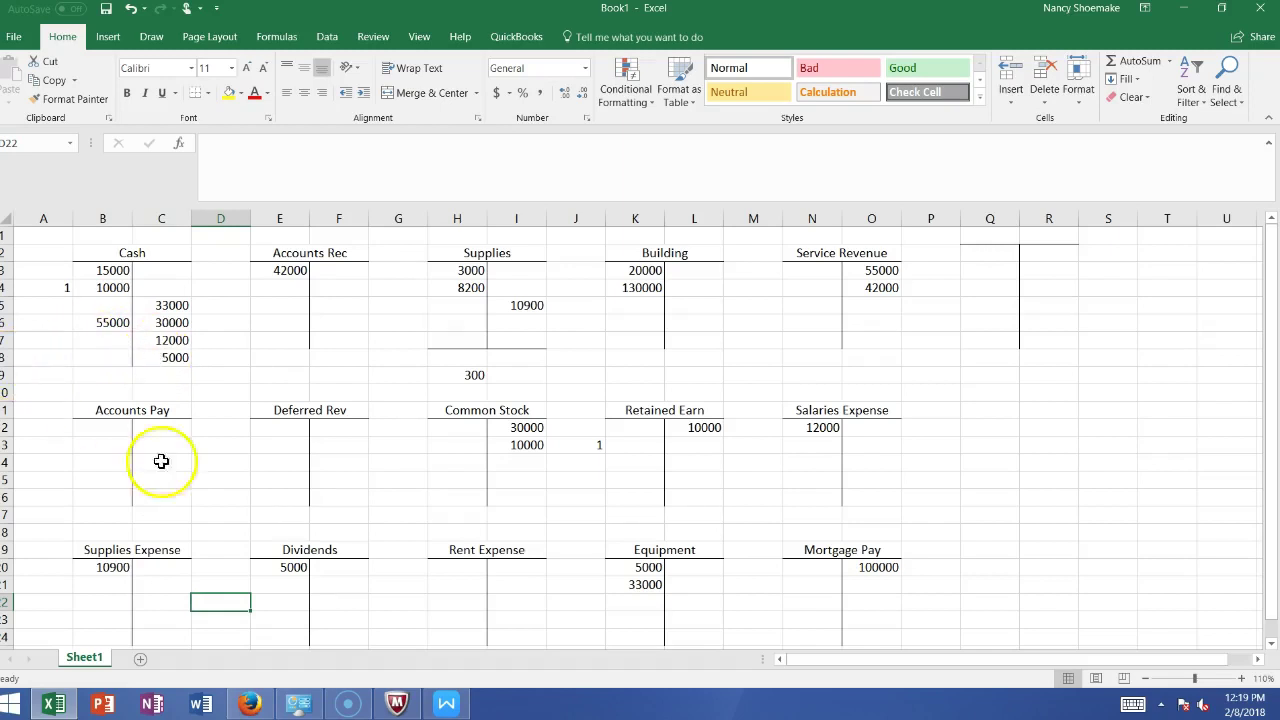
Review the customer advance payment entry in Writer and post it in Excel: debit Cash 10000 in B7 and credit Deferred Rev 10000 in F12
left_click(446, 703)
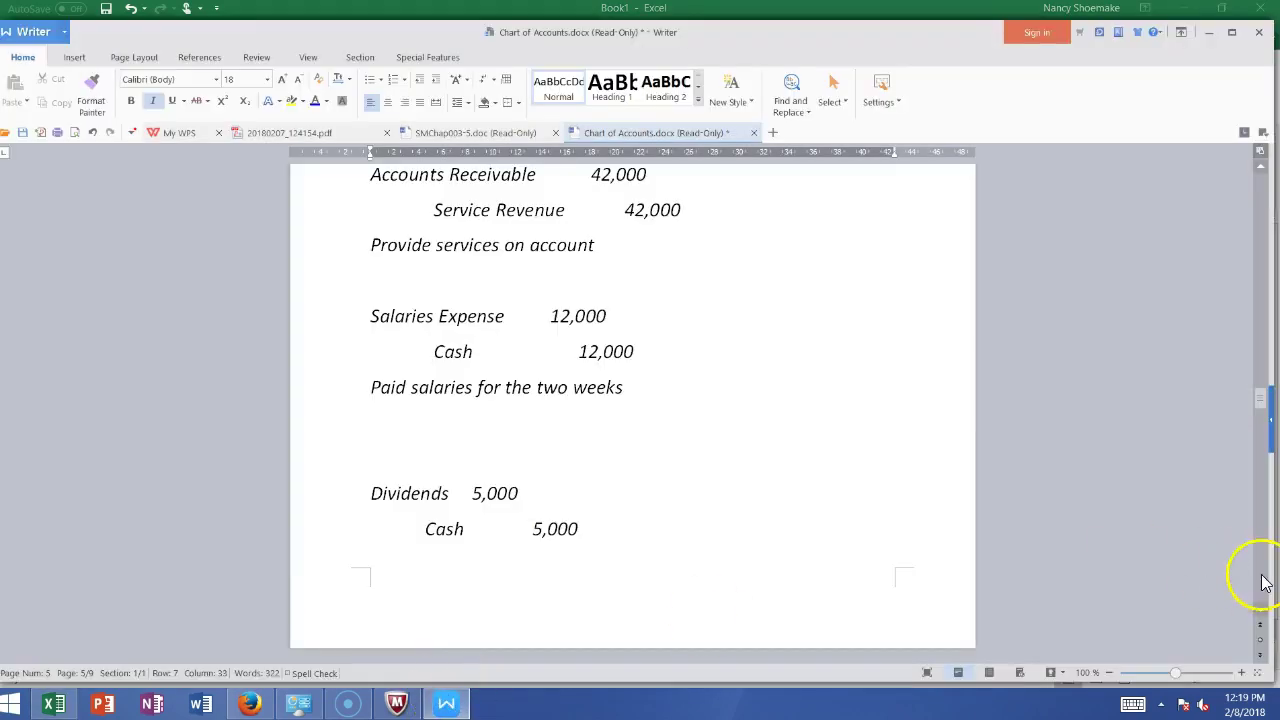
left_click(1260, 610)
left_click(1260, 612)
left_click(1260, 612)
left_click(1260, 612)
left_click(1260, 612)
left_click(1260, 612)
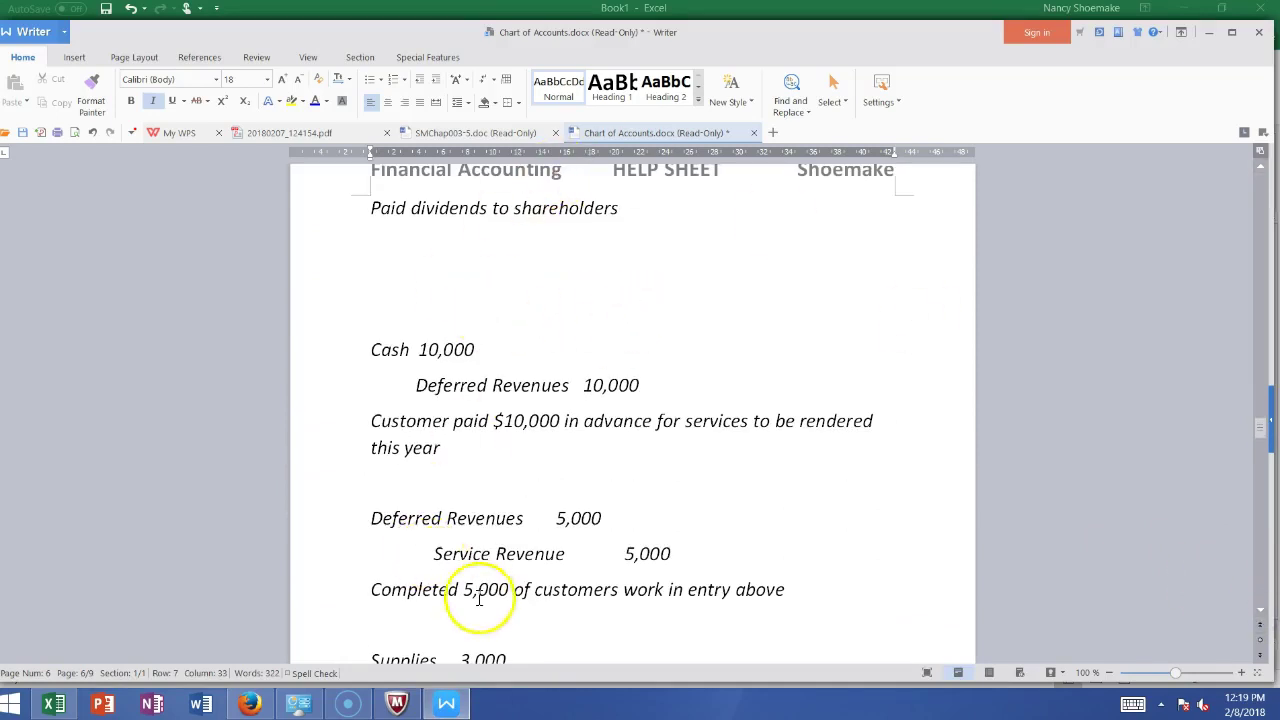
left_click(448, 702)
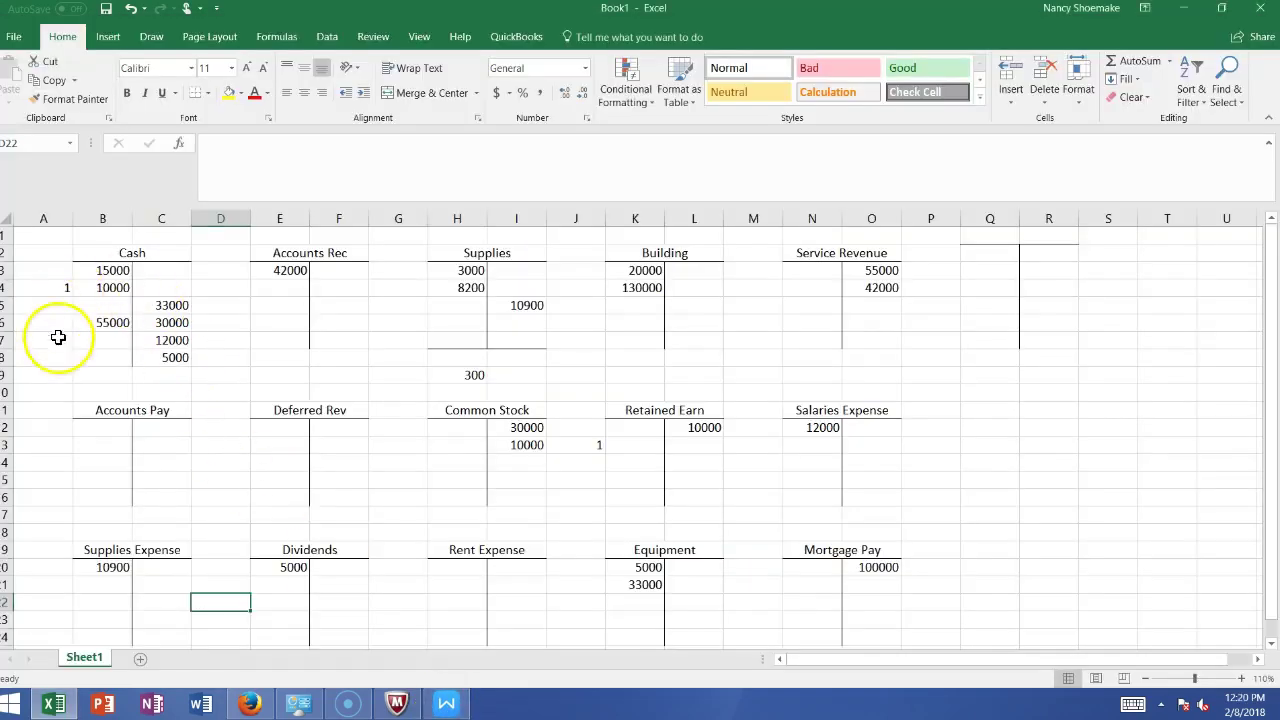
left_click(88, 341)
type("10")
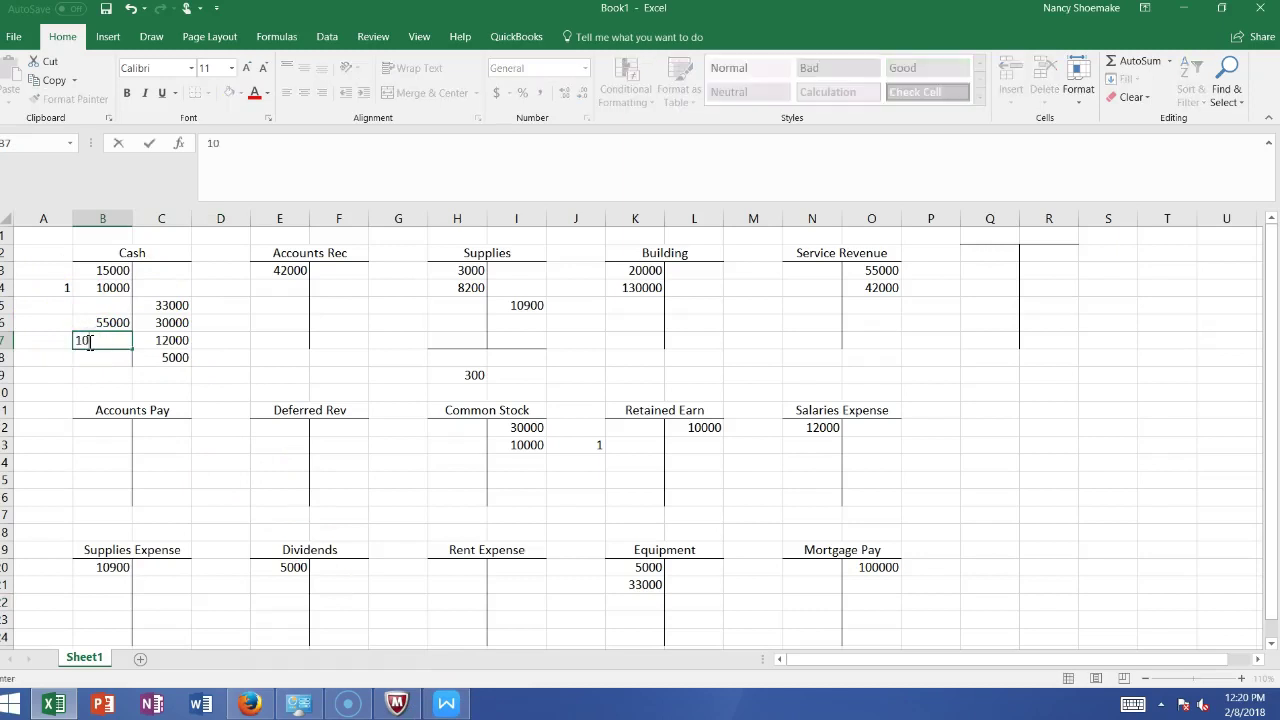
type("000")
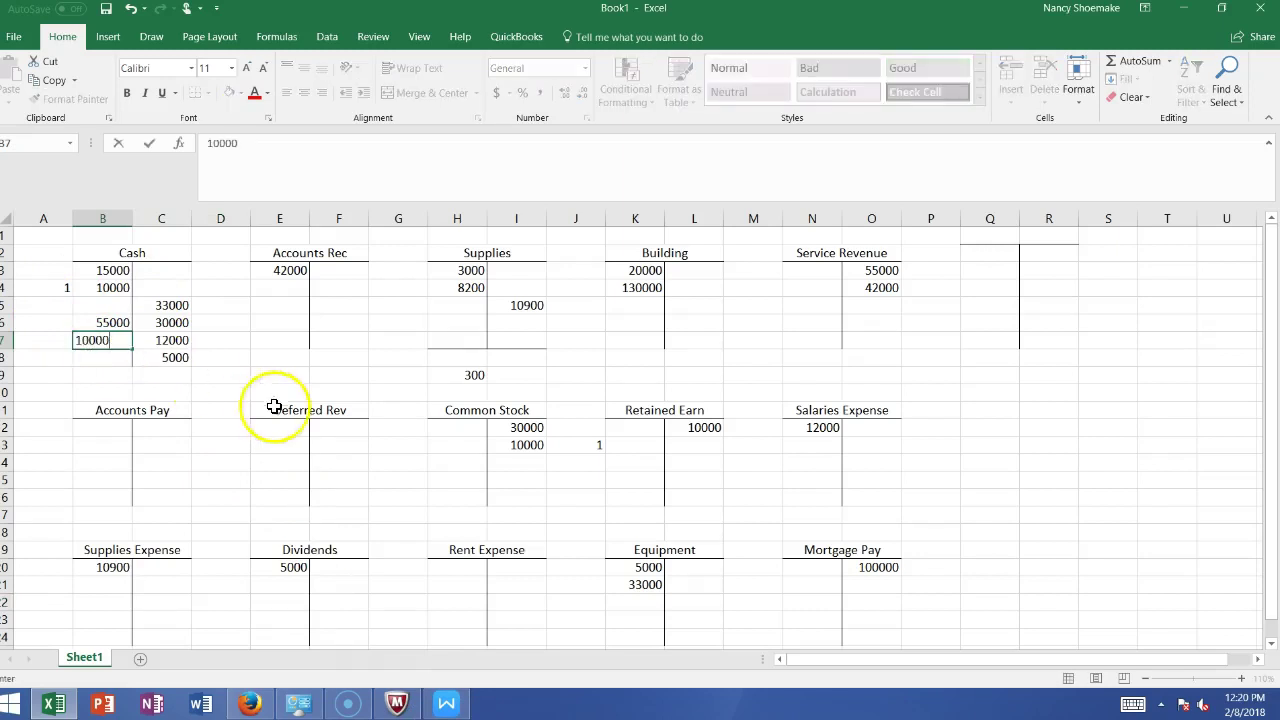
left_click(343, 428)
type("100")
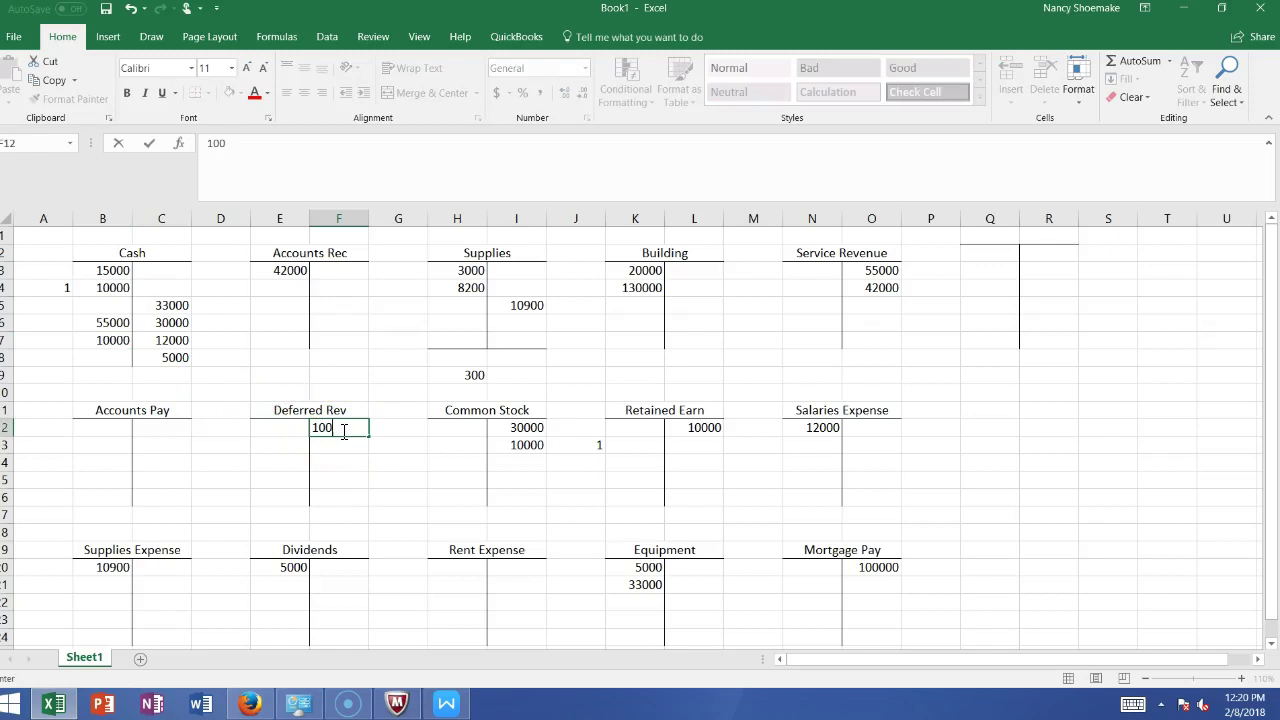
type("00")
left_click(252, 464)
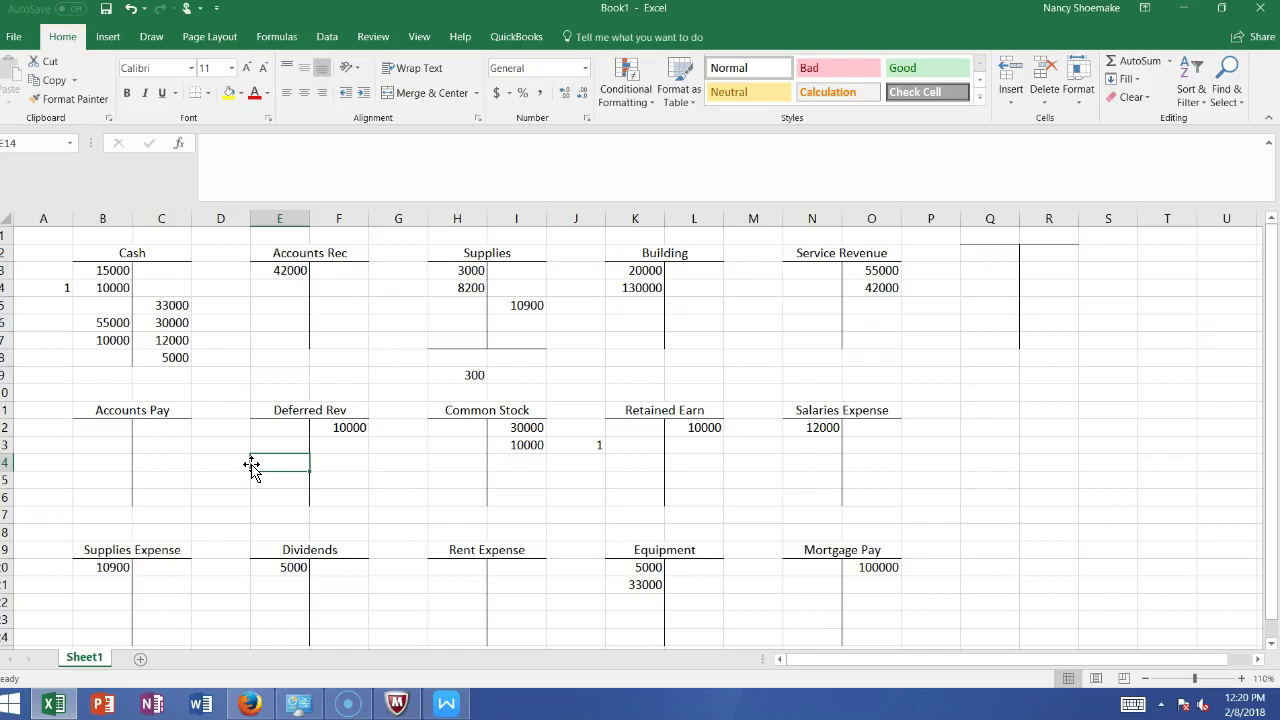
Review the completed customer work entry in Writer and post it in Excel: debit Deferred Rev 5000 in E12 and credit Service Revenue 5000 in O5
left_click(446, 704)
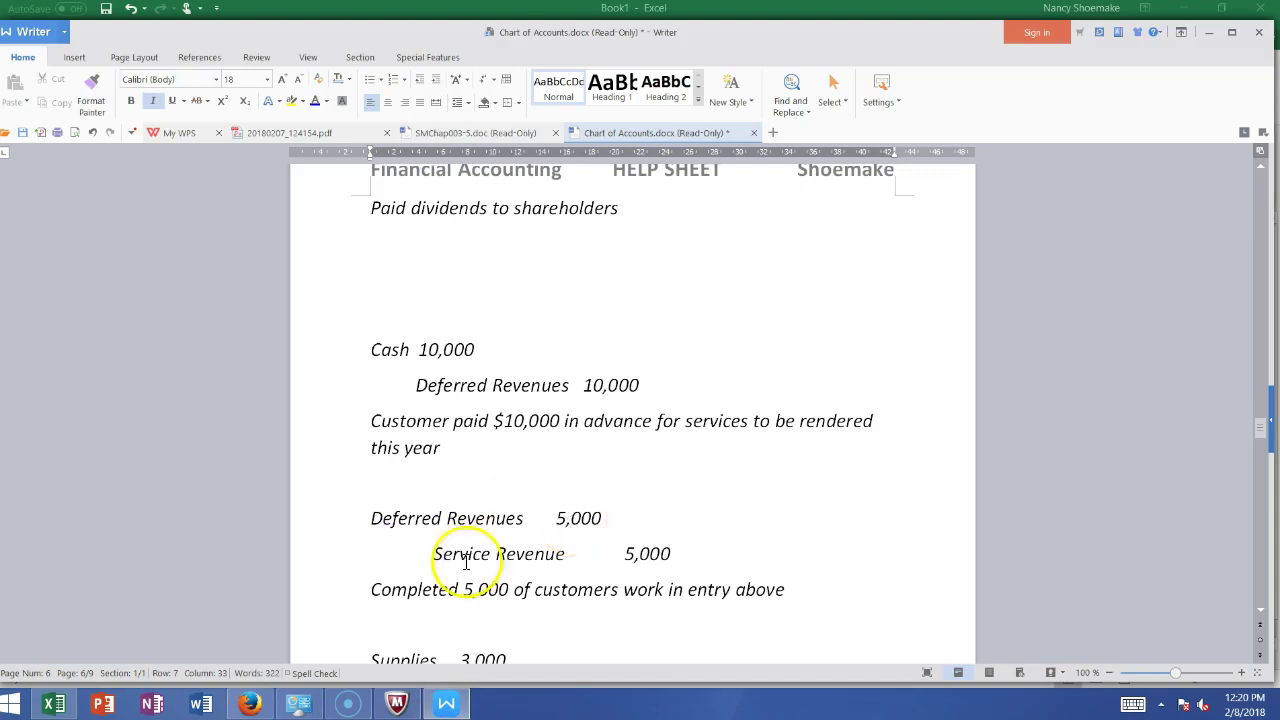
left_click(441, 705)
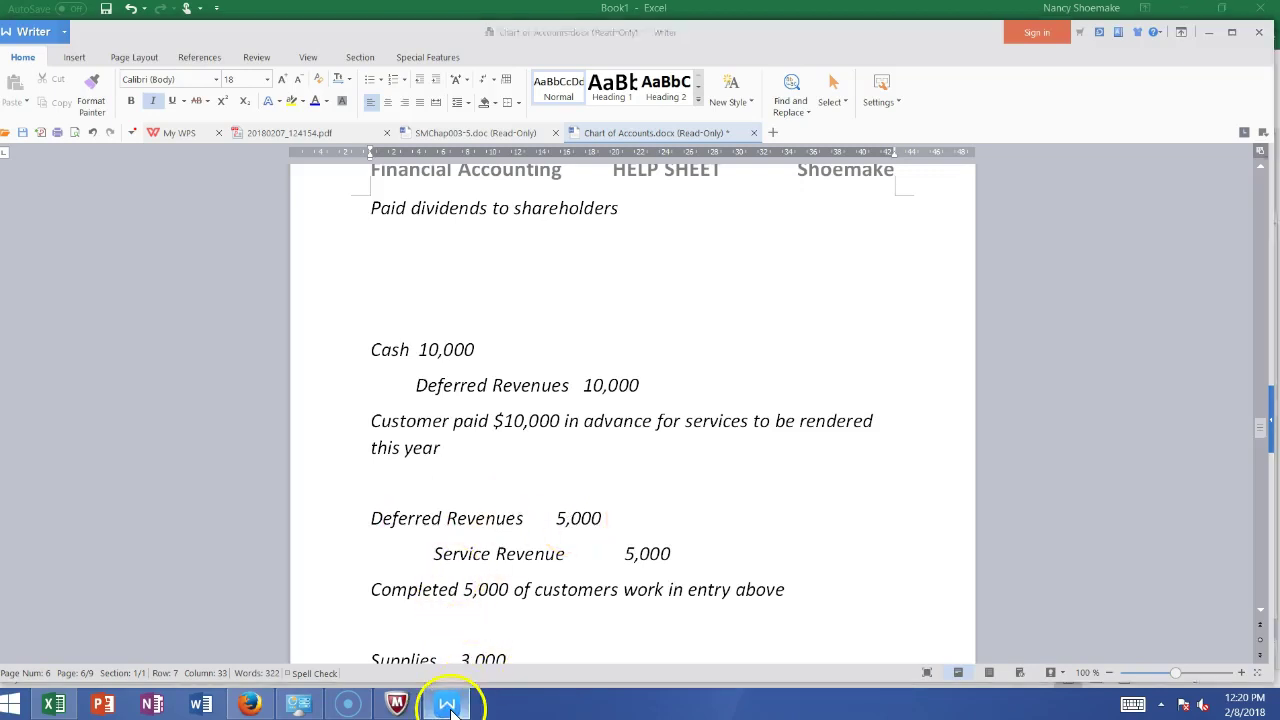
left_click(283, 428)
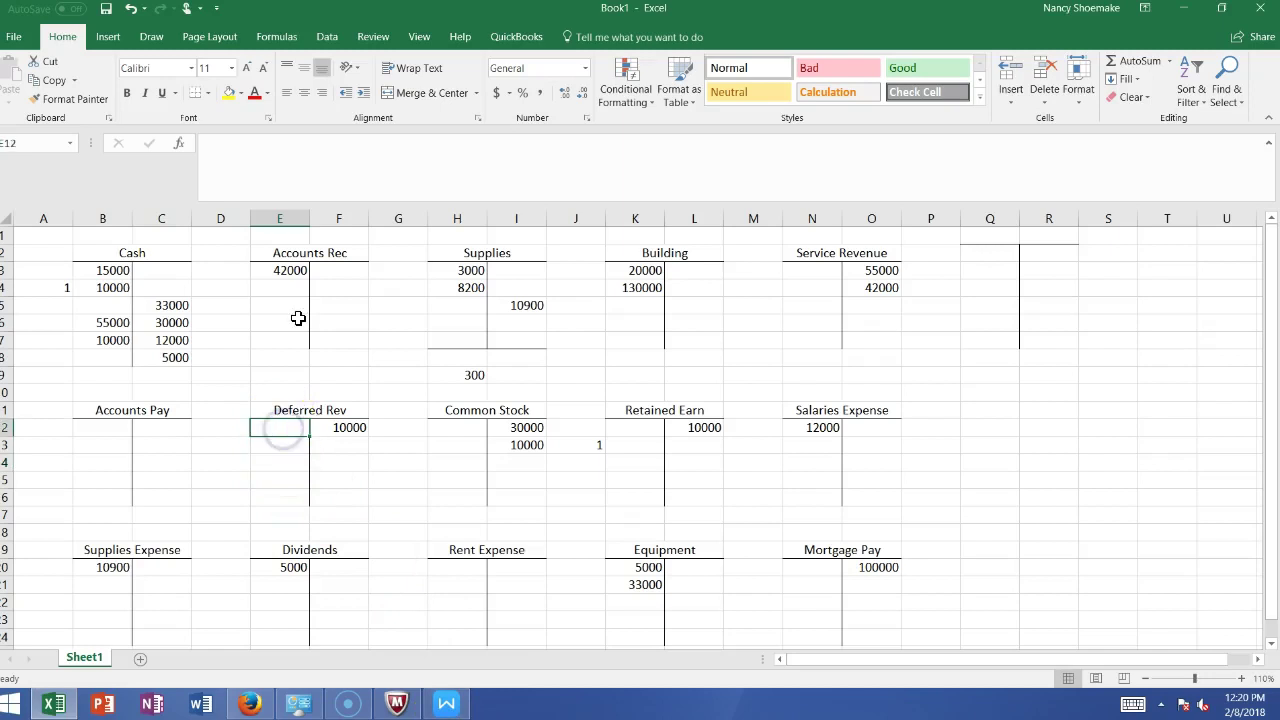
type("5000")
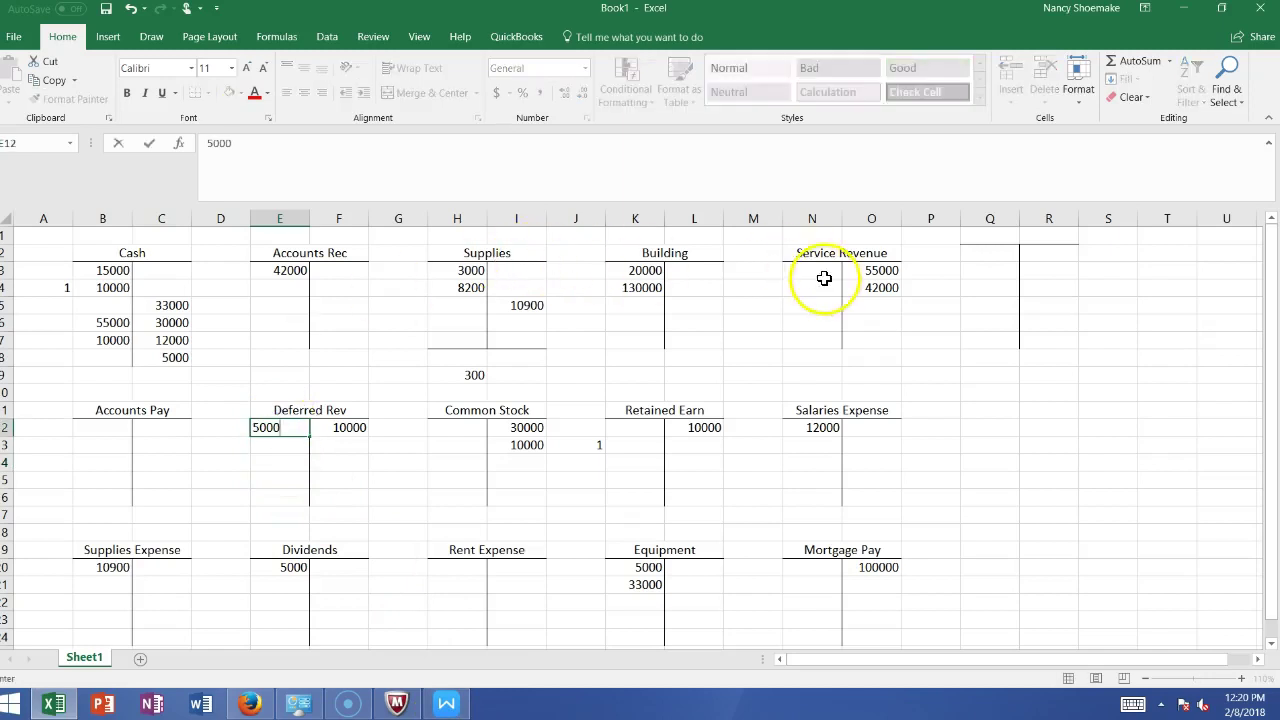
left_click(884, 309)
type("5000")
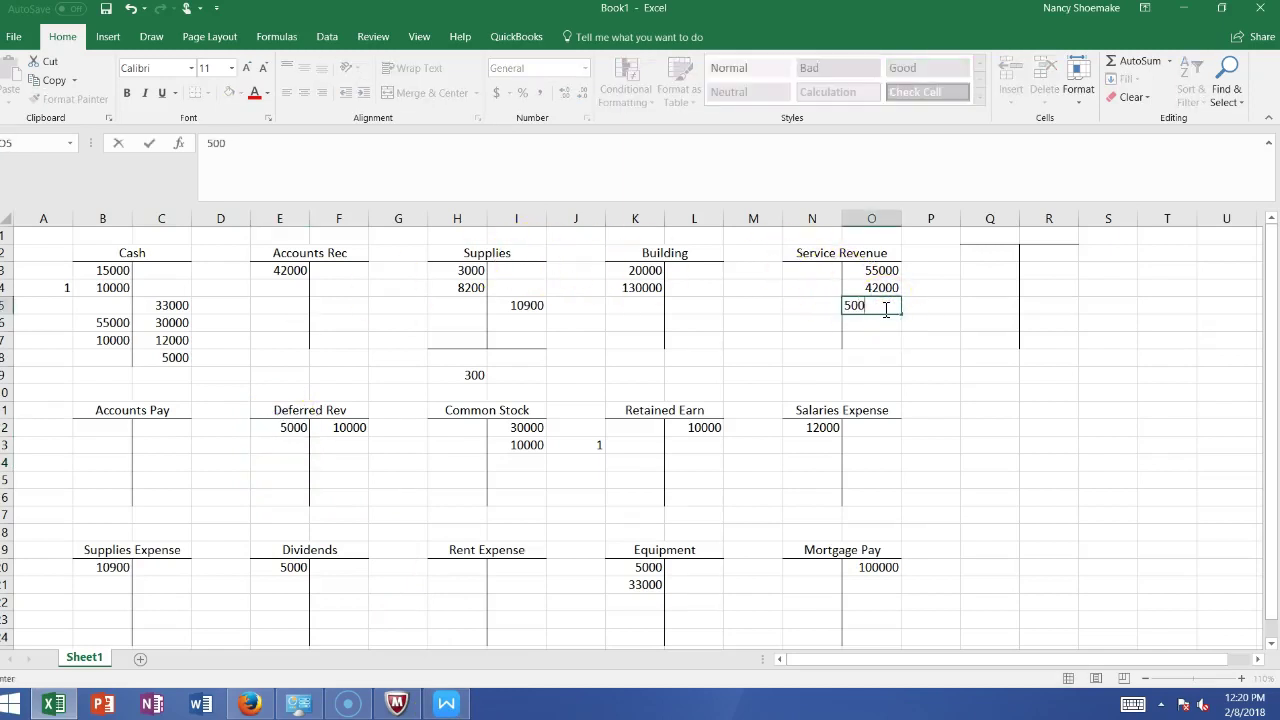
left_click(537, 636)
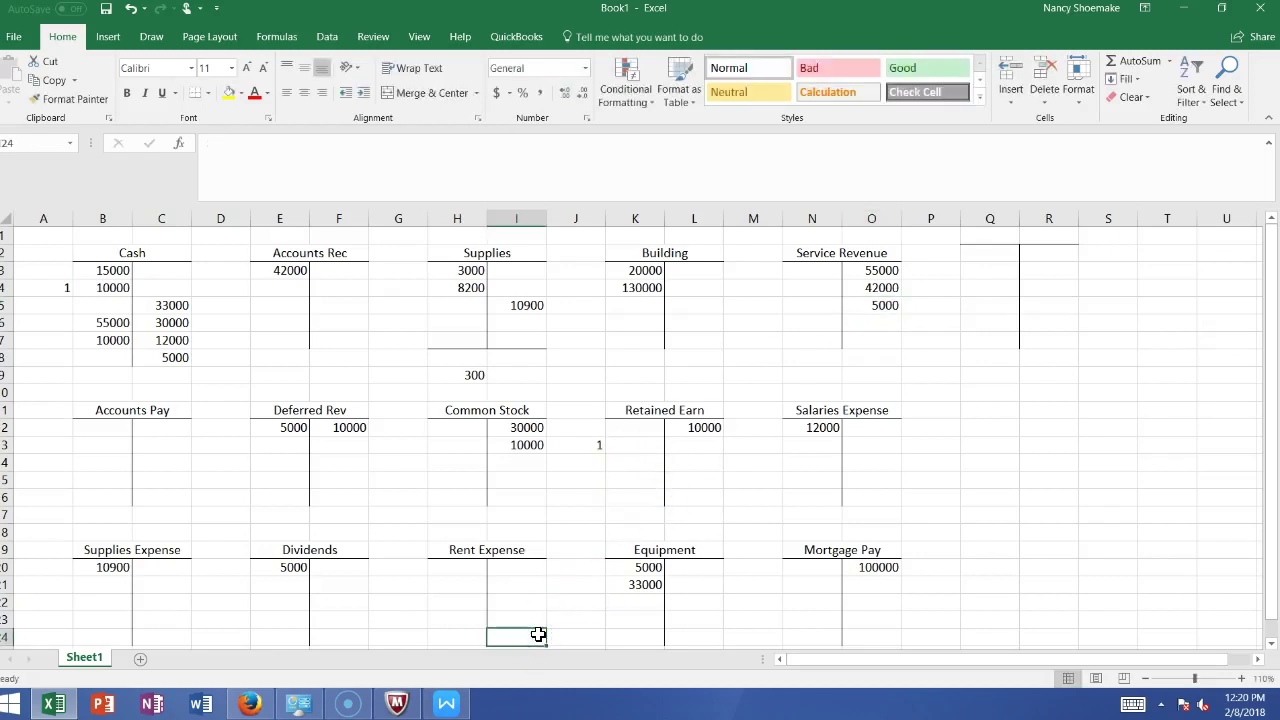
Switch to the Chart of Accounts document in Writer, look up the supplies purchase entries, and return to the Excel workbook
left_click(449, 703)
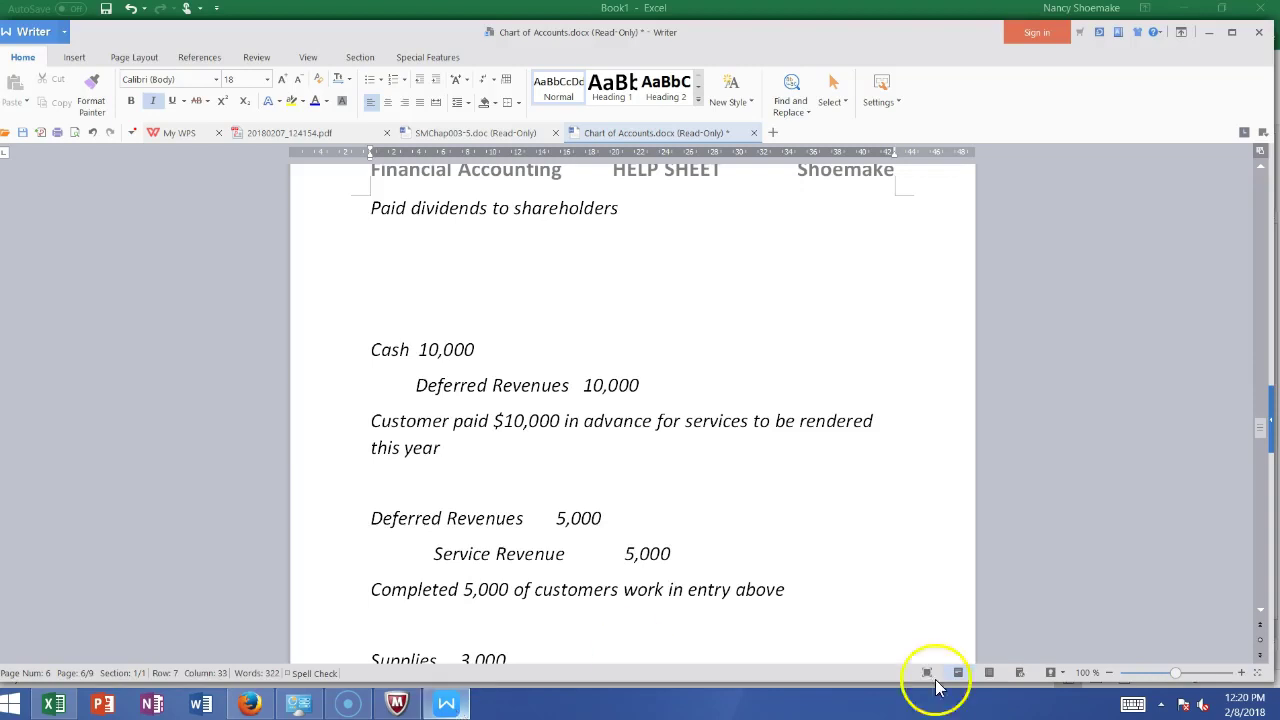
left_click(1259, 610)
left_click(1259, 612)
left_click(1259, 612)
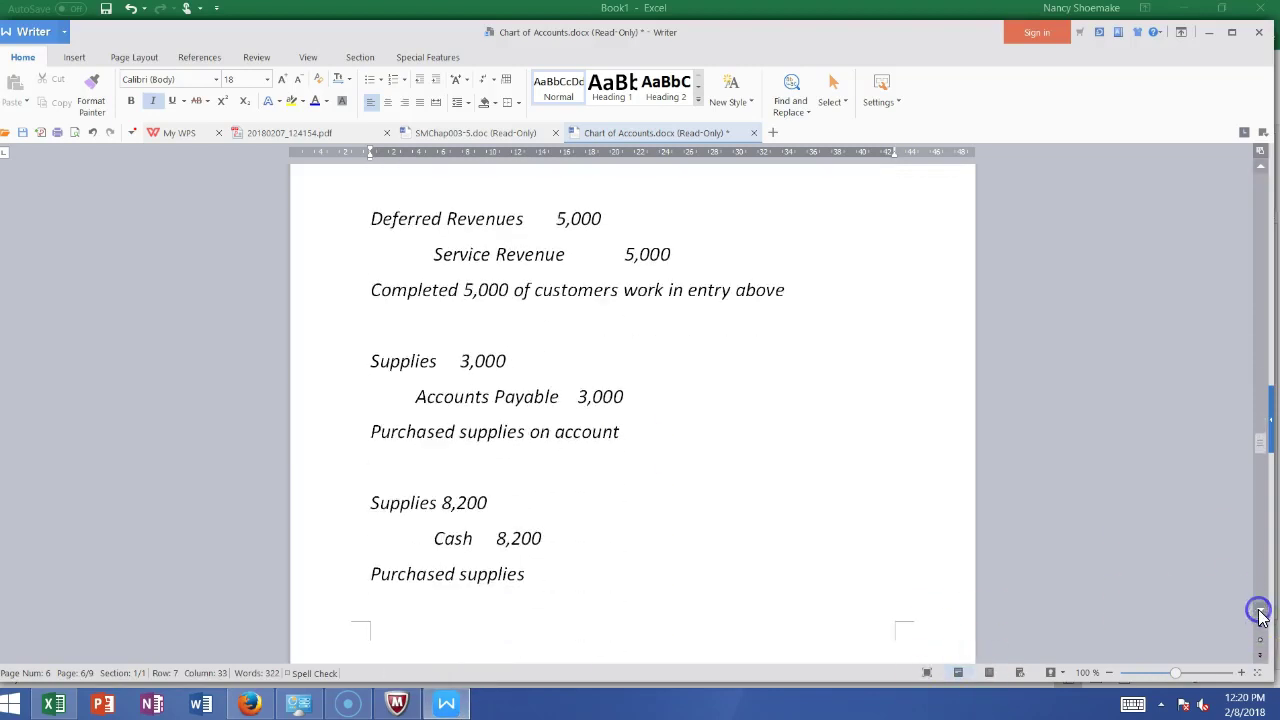
left_click(447, 704)
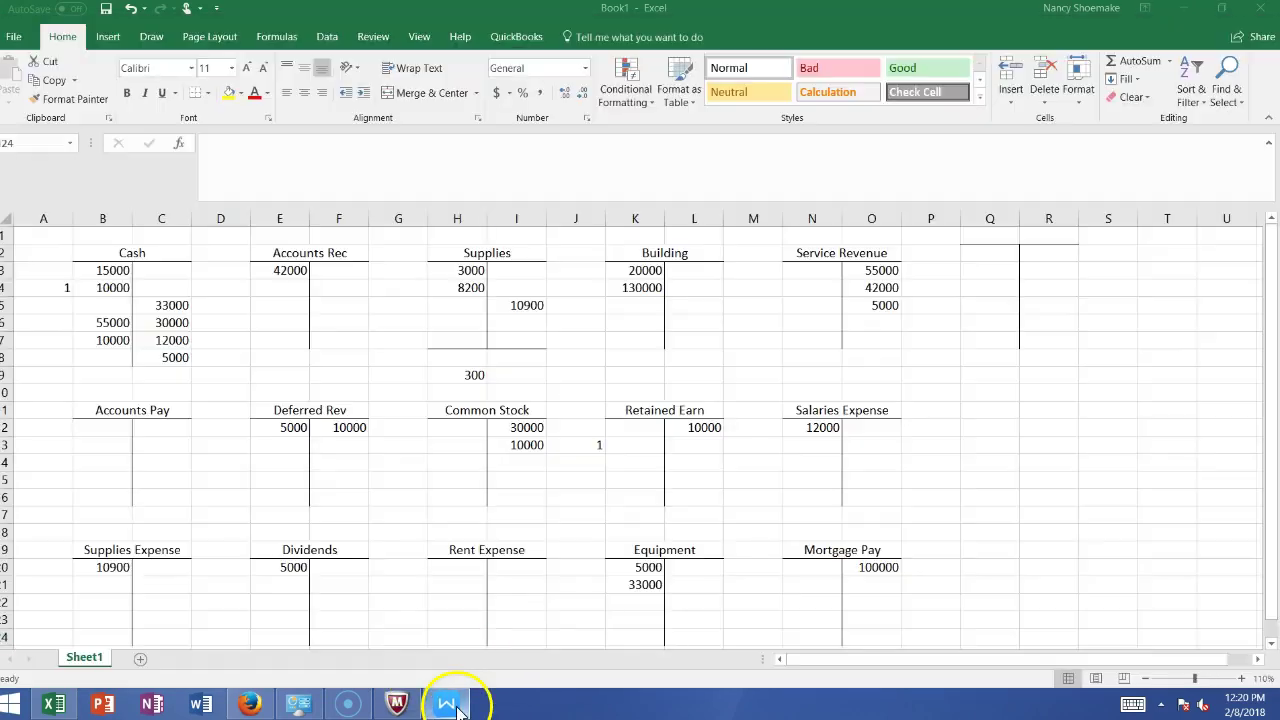
left_click(437, 305)
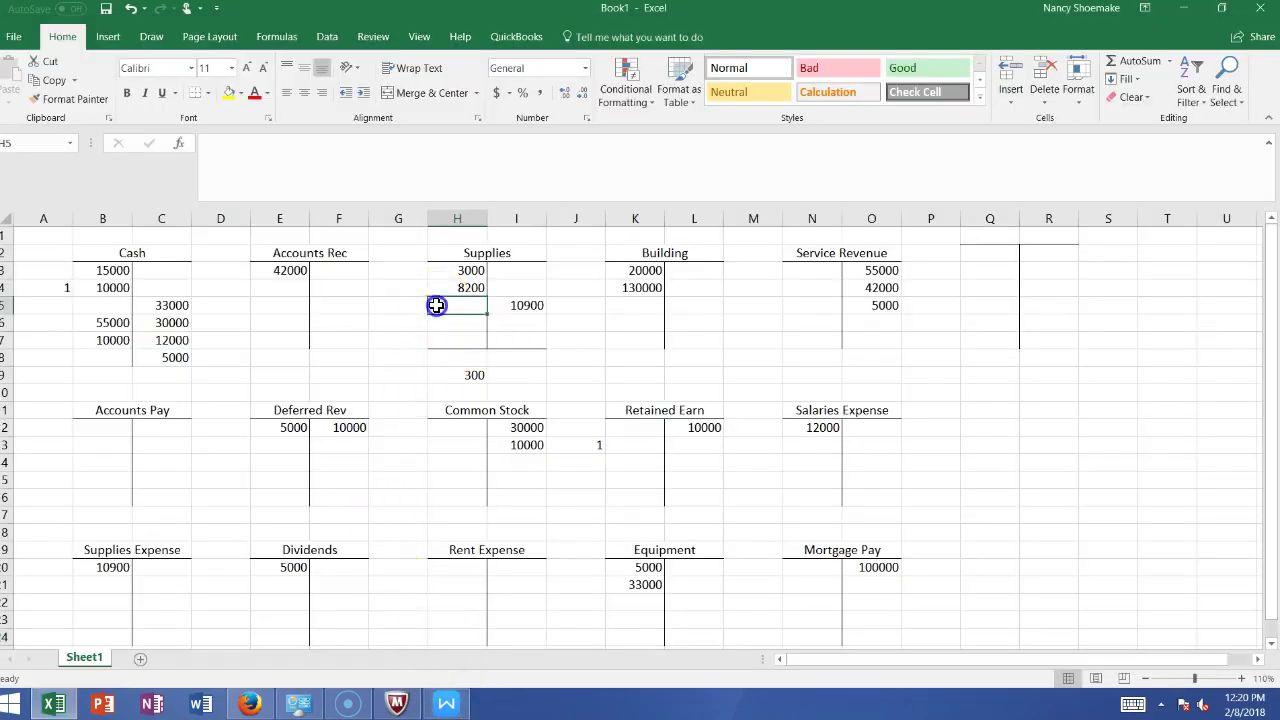
type("3000")
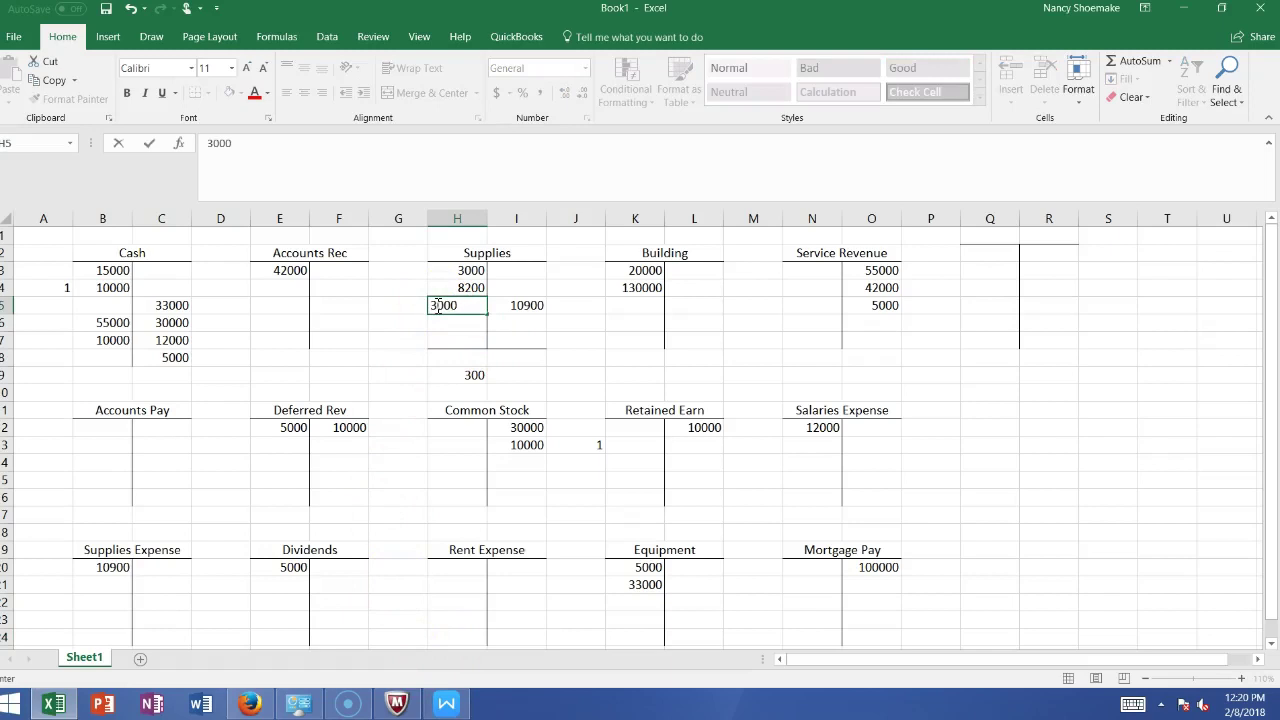
left_click_drag(457, 305, 352, 305)
key("BackSpace")
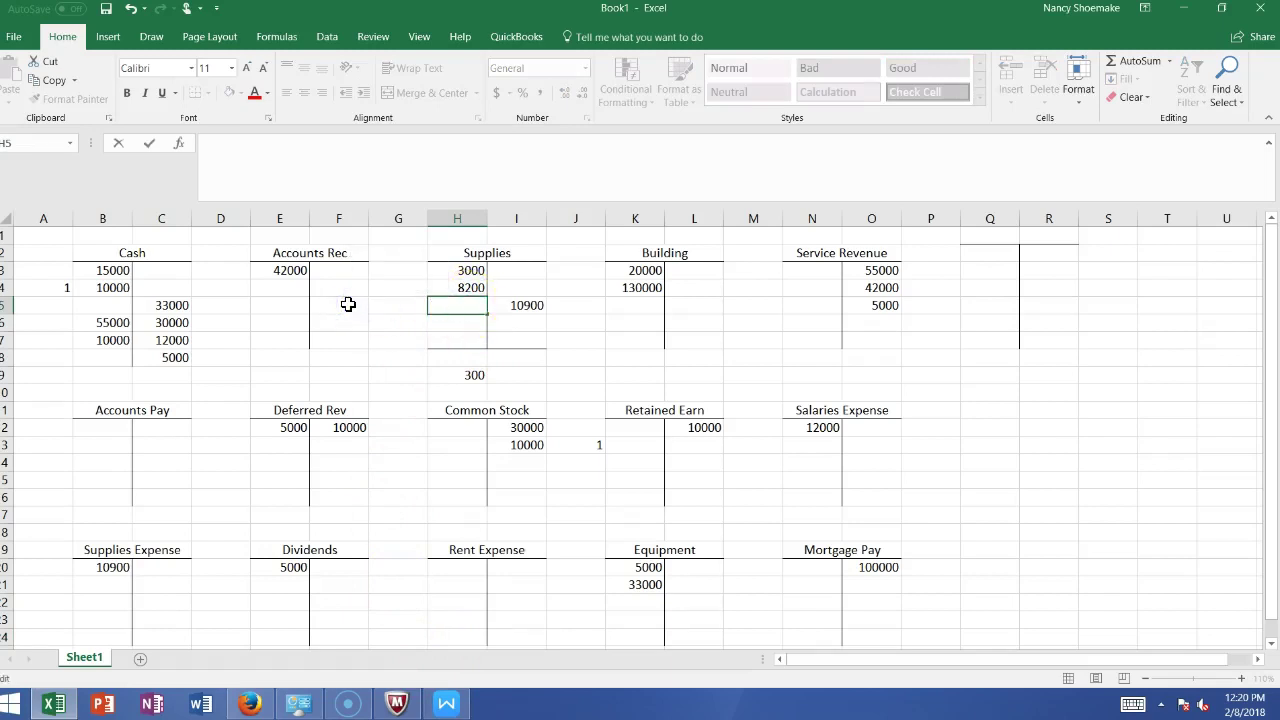
Post 3000 on the credit side of Accounts Pay and check the next supplies entry in the Writer document
left_click(169, 428)
type("3000")
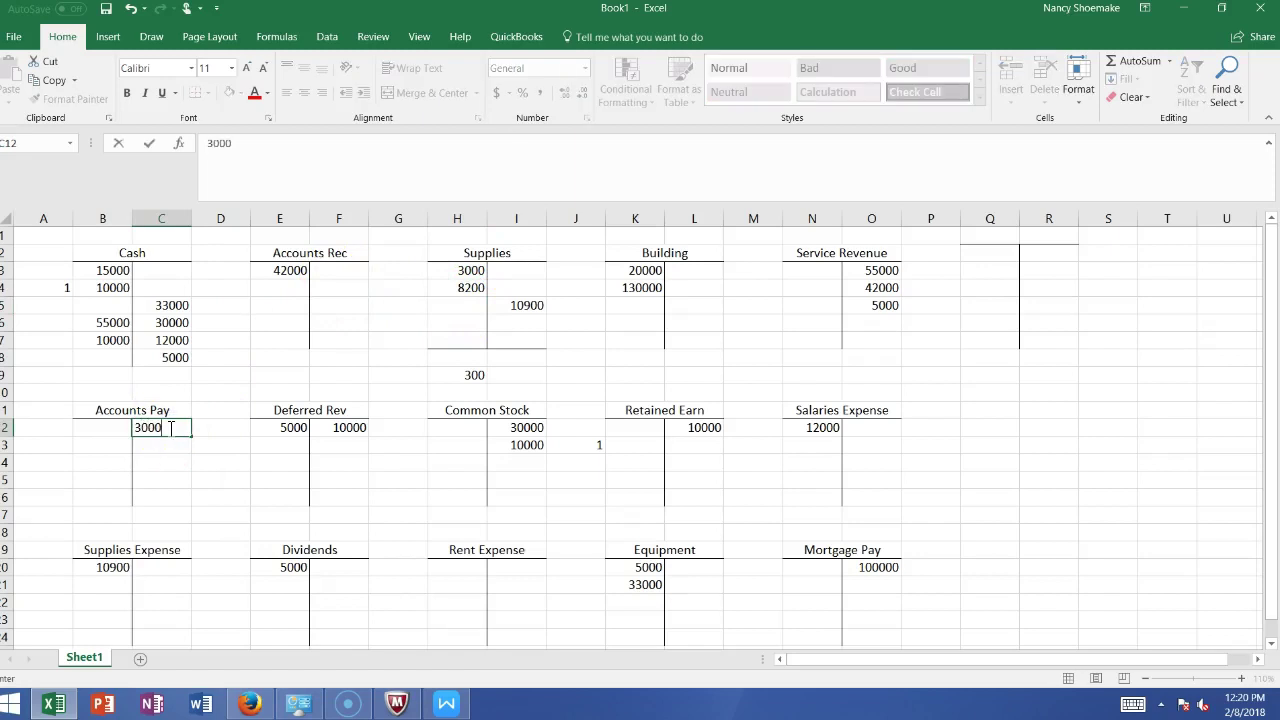
left_click(450, 706)
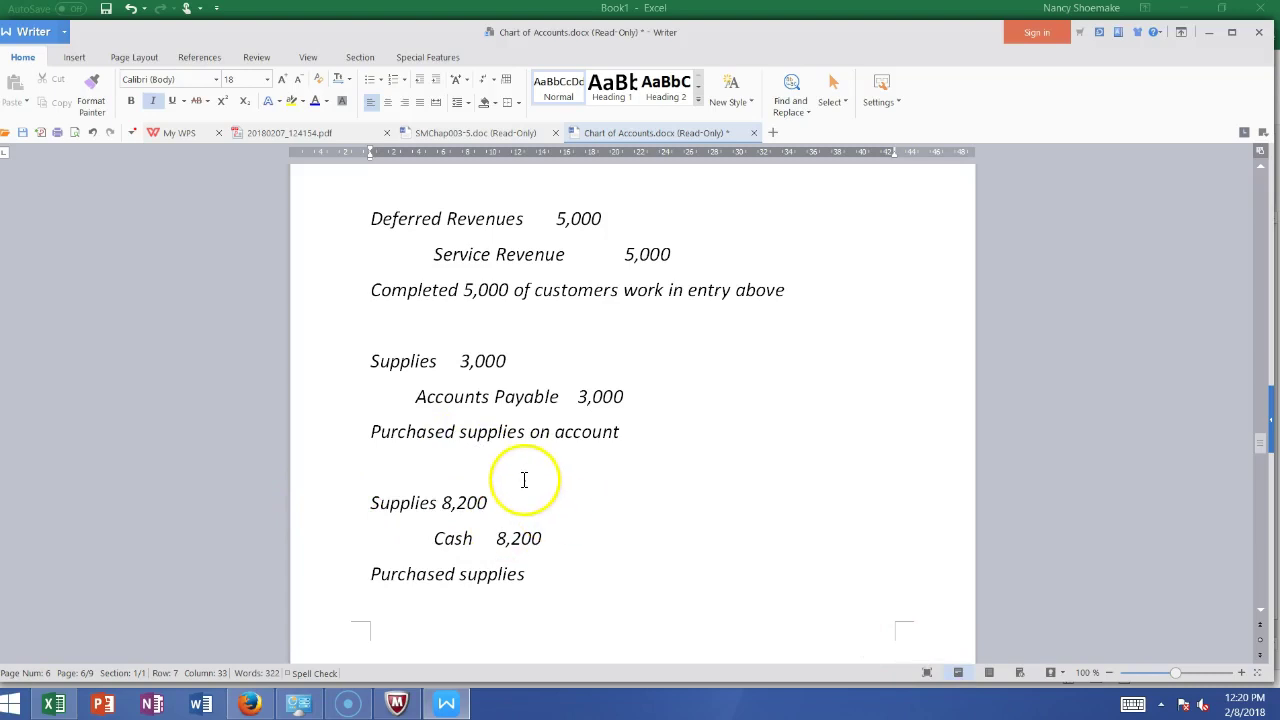
left_click(450, 700)
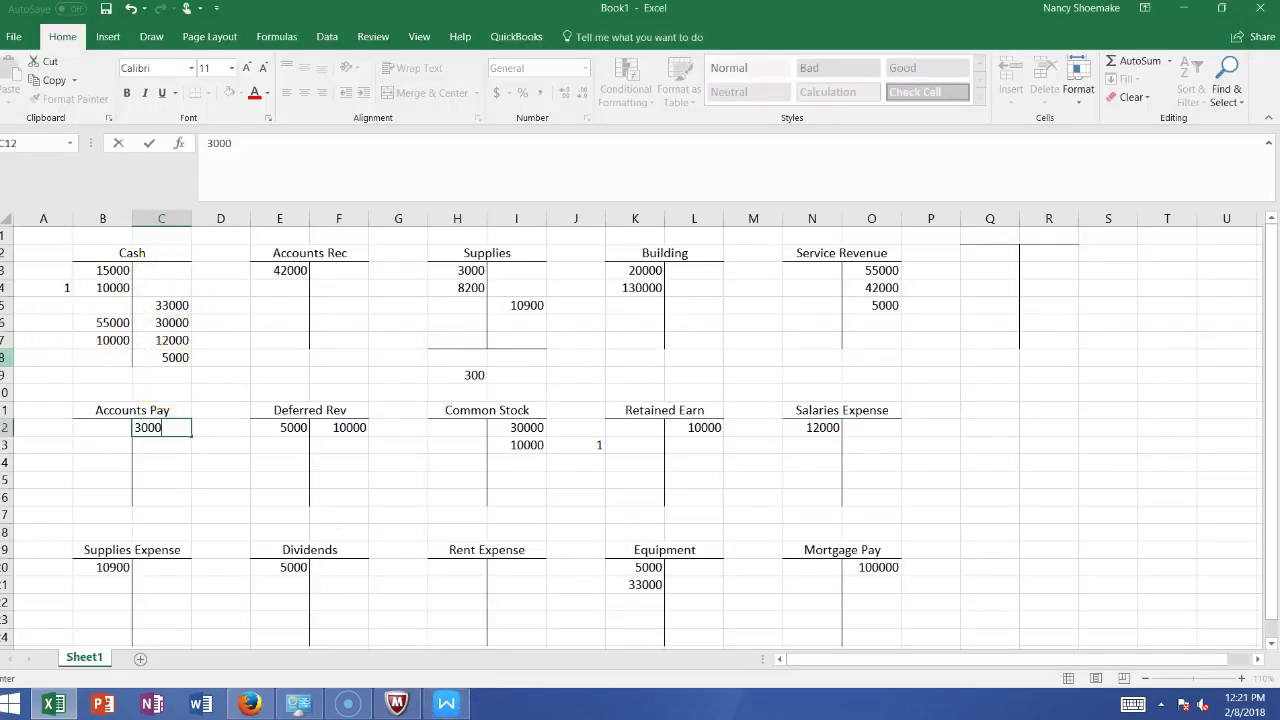
Insert a blank row at row 9 and enter 8200 on the credit side of the Cash account
left_click(15, 375)
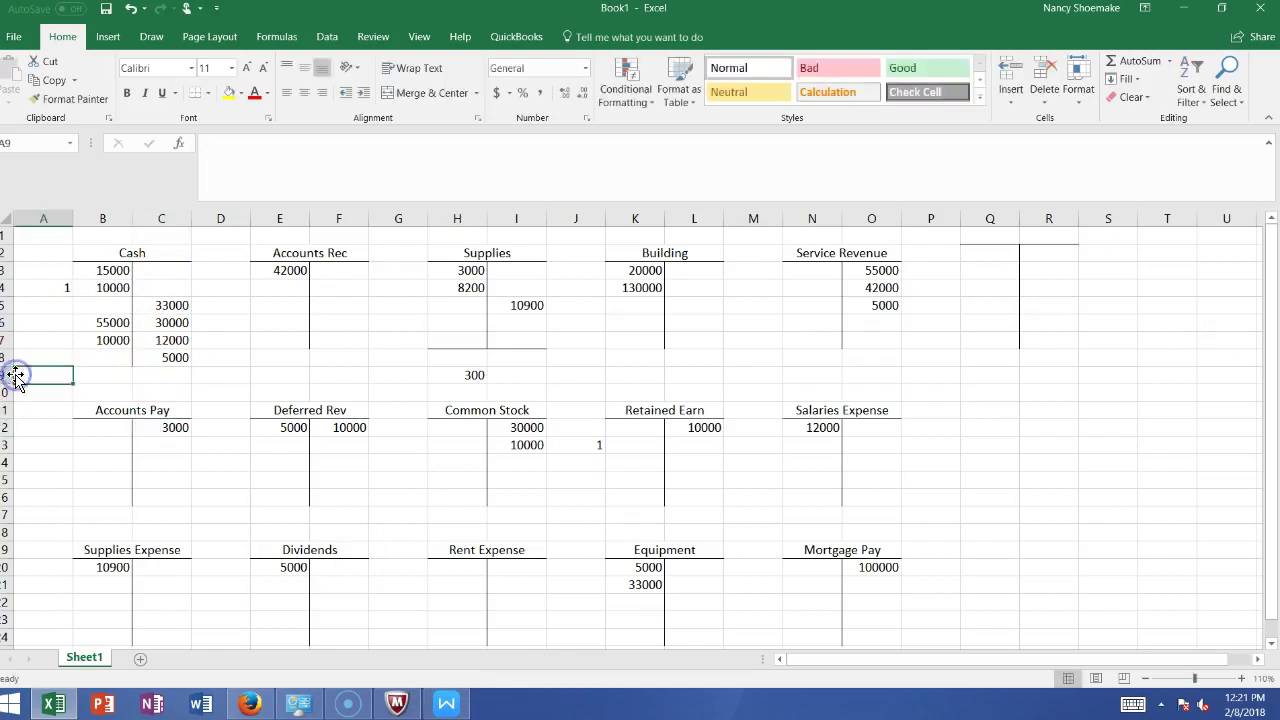
left_click(15, 374)
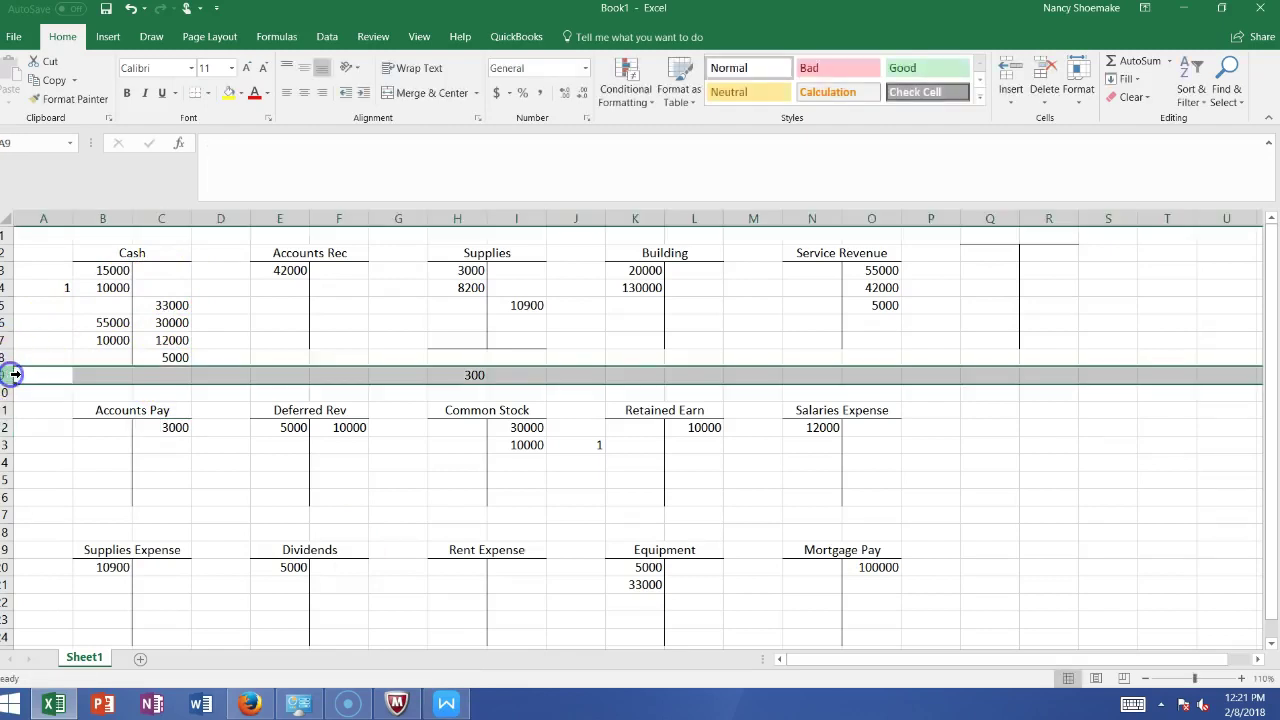
right_click(15, 374)
left_click(56, 491)
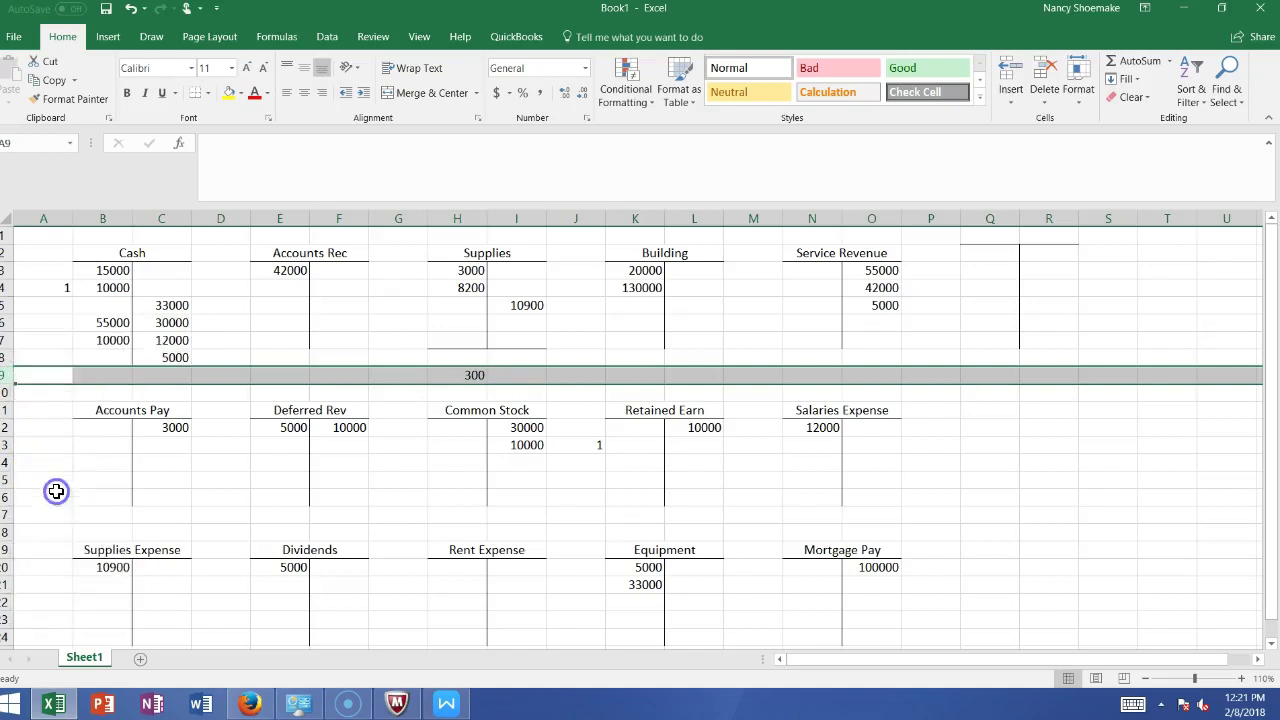
left_click(163, 375)
type("8200")
key("Return")
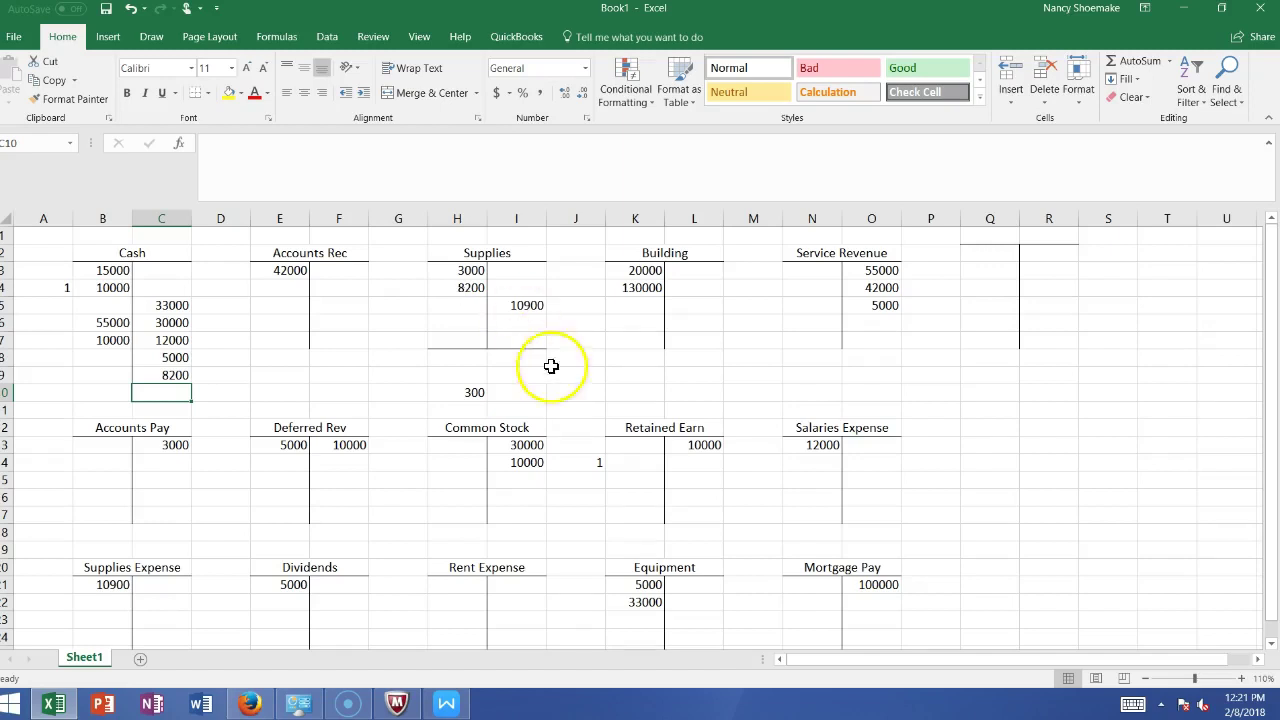
Examine the journal entry that follows the supplies purchases in the Writer document, then return to the Excel workbook
left_click(446, 704)
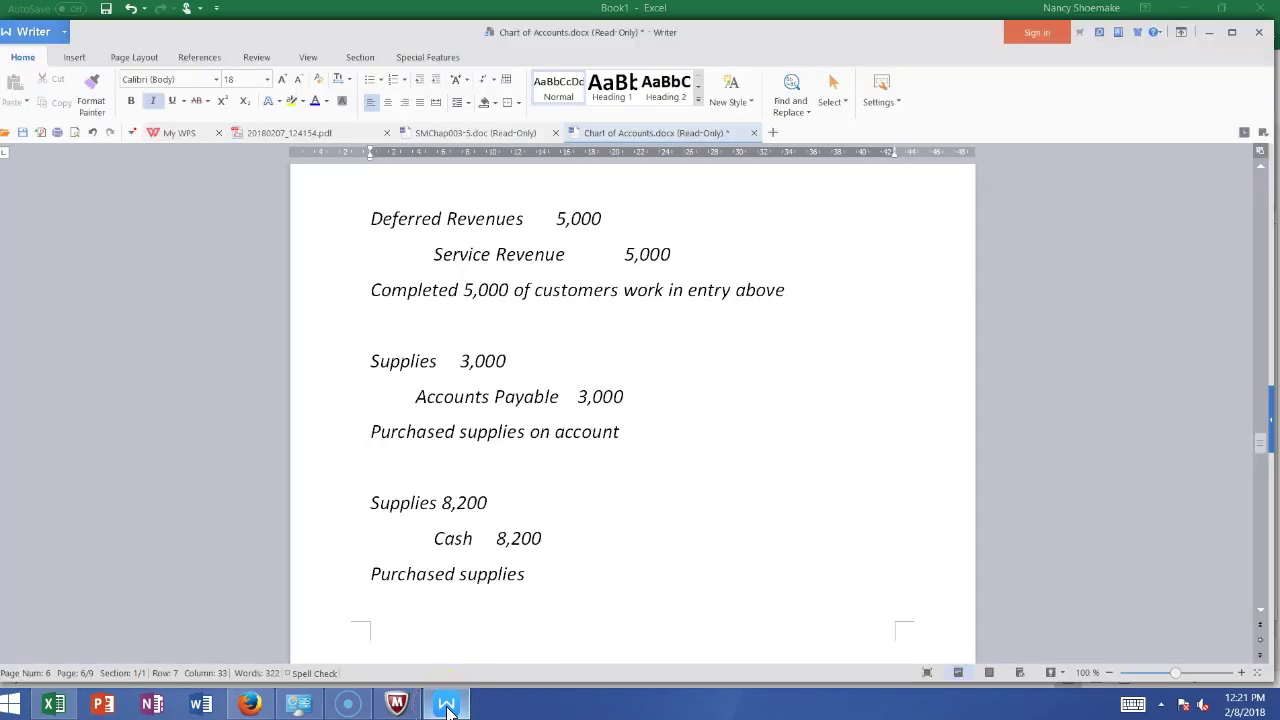
left_click(446, 704)
left_click_drag(1266, 609, 1257, 655)
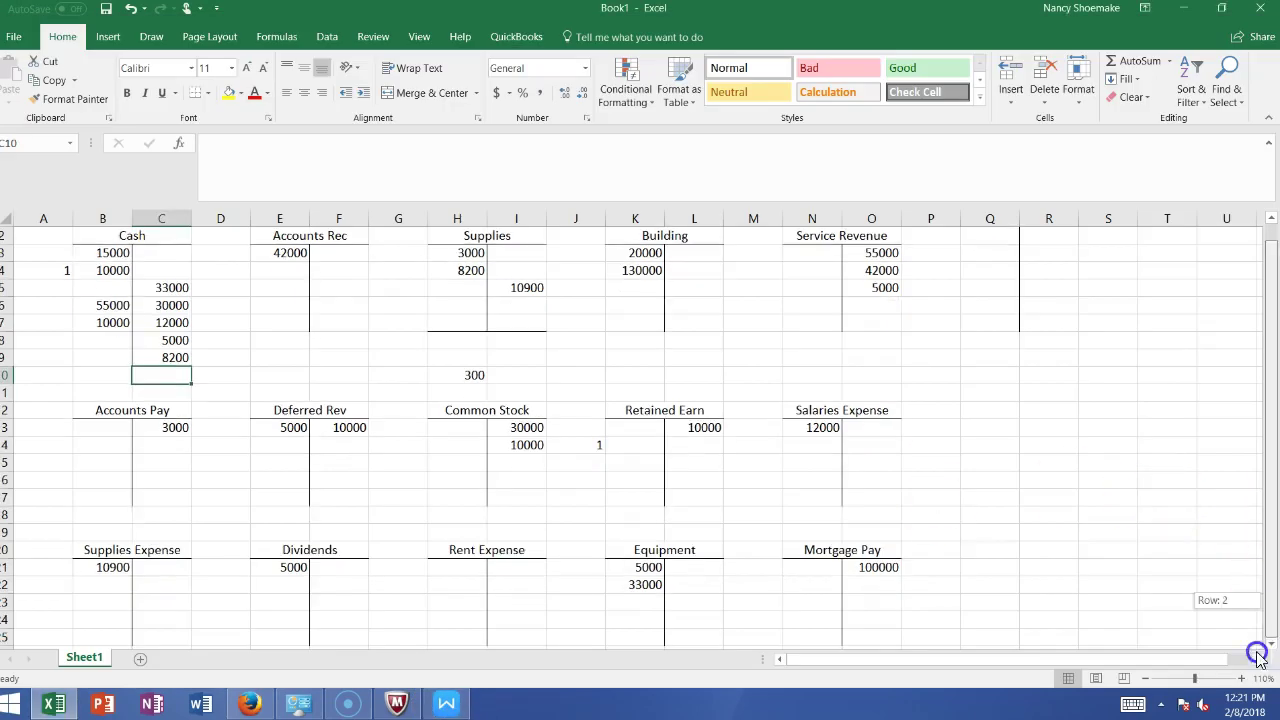
left_click(446, 704)
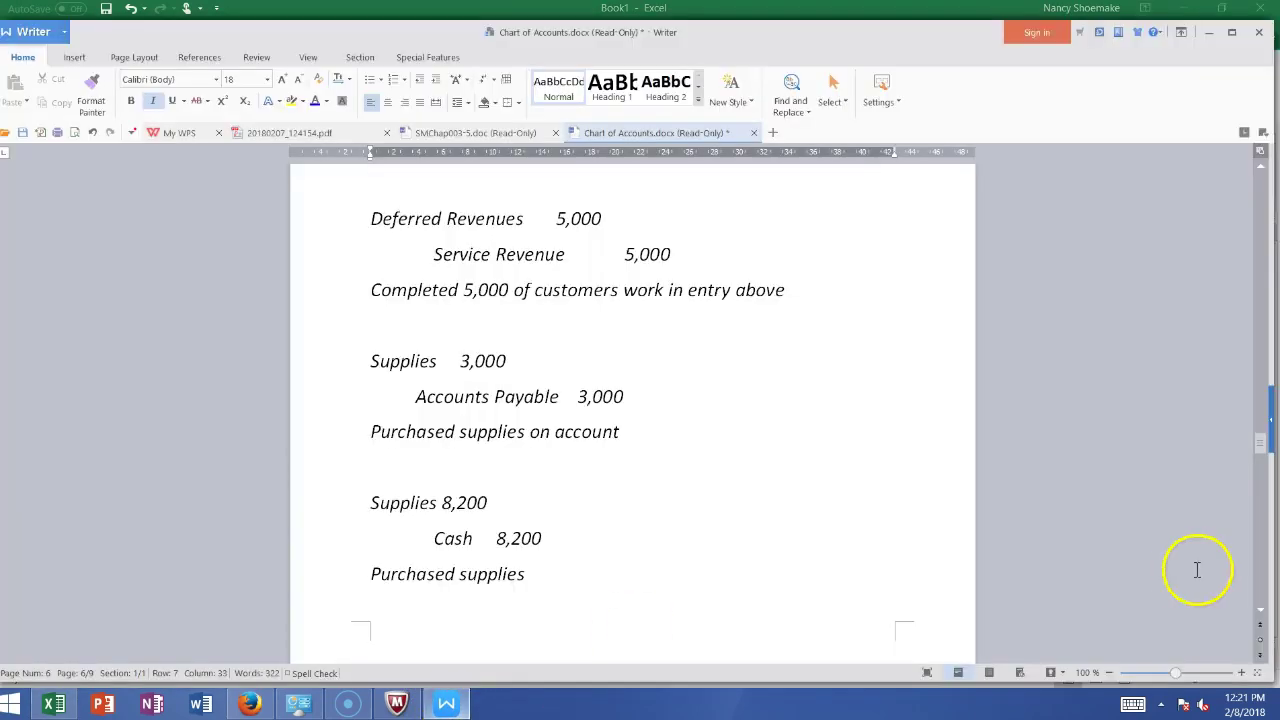
left_click(1260, 609)
double_click(1260, 609)
left_click(1260, 612)
left_click(1260, 612)
double_click(1260, 612)
left_click(1260, 612)
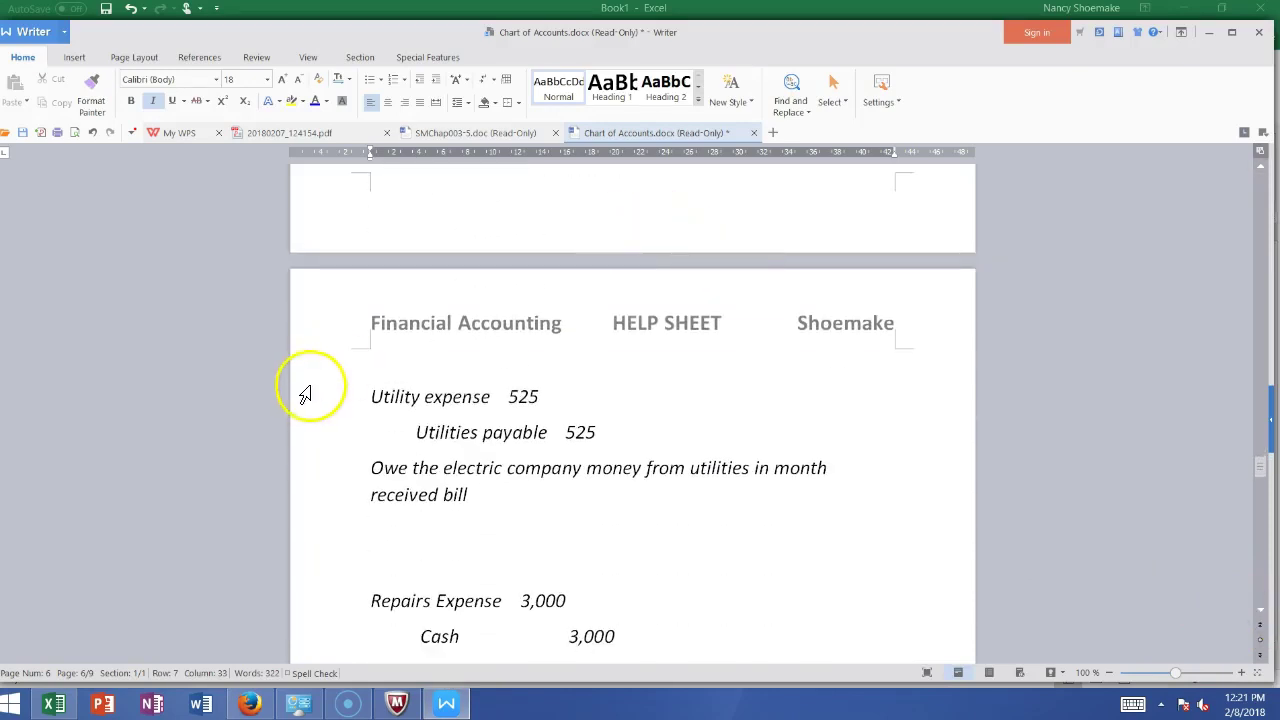
left_click(447, 706)
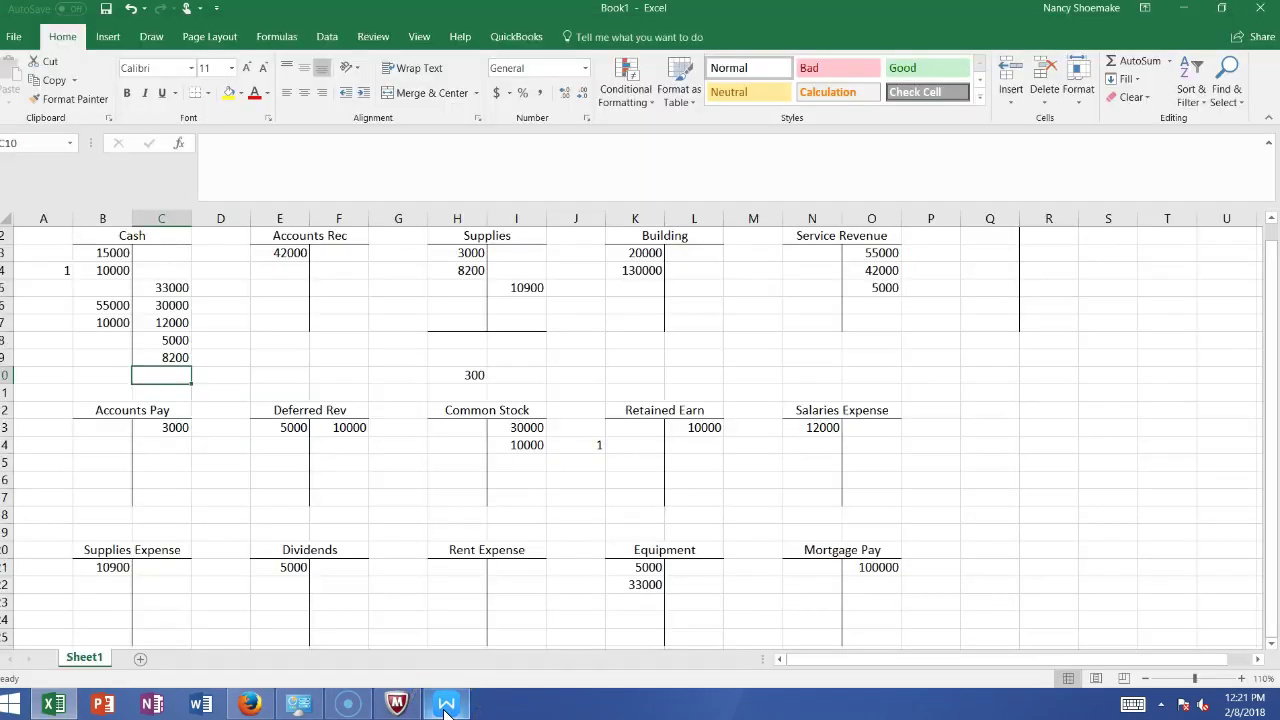
Copy the Salaries Expense T-account and paste it at cell Q12 to create another T-account
left_click(151, 445)
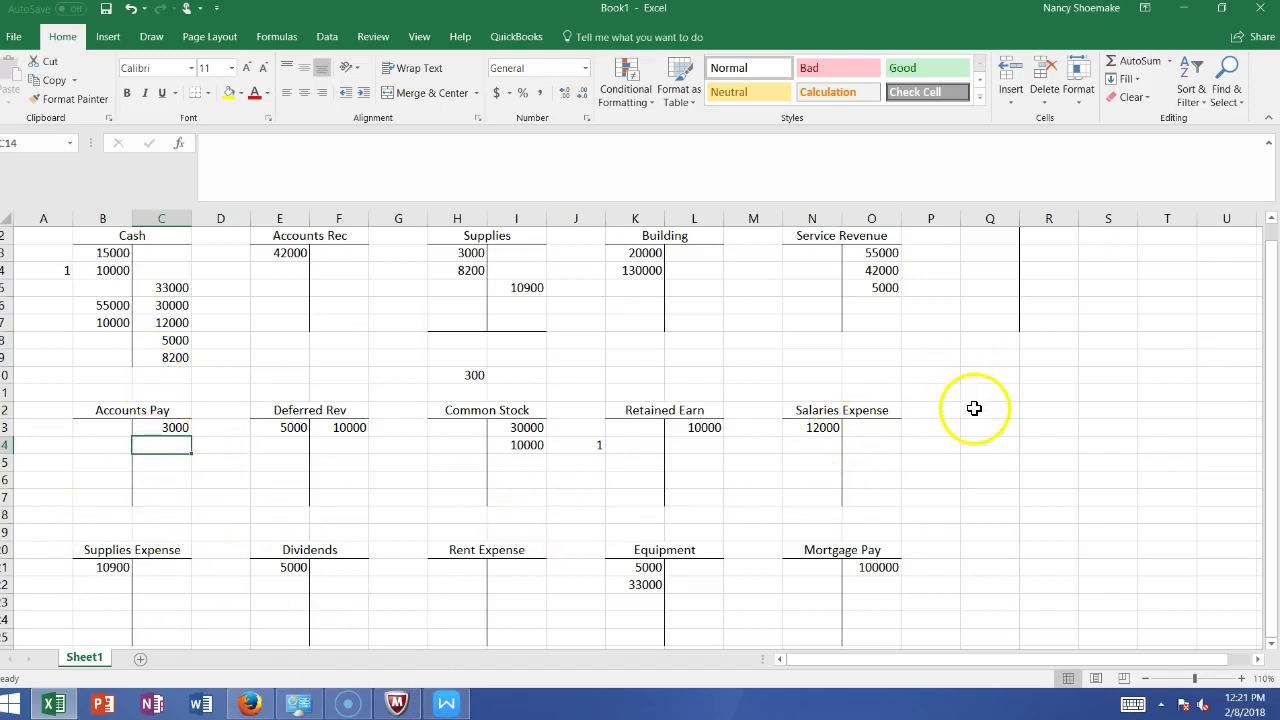
left_click_drag(786, 409, 860, 506)
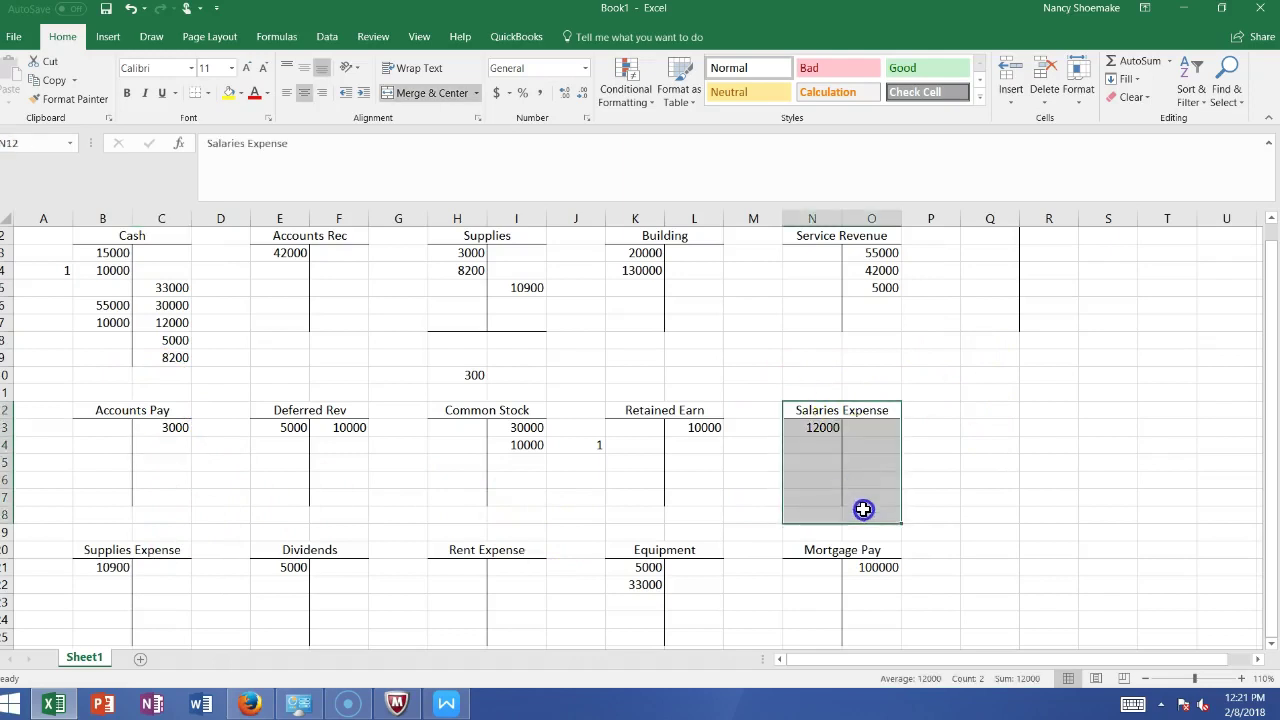
right_click(866, 514)
left_click(905, 183)
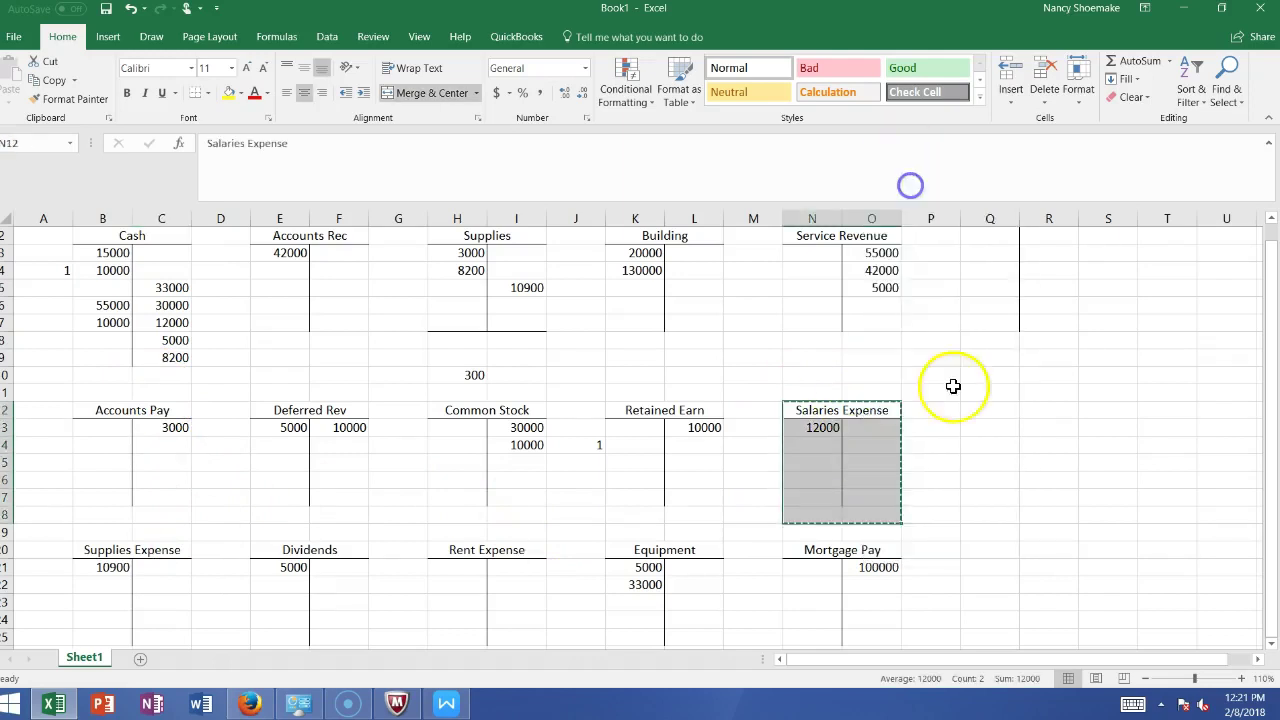
left_click(976, 416)
key("ctrl+v")
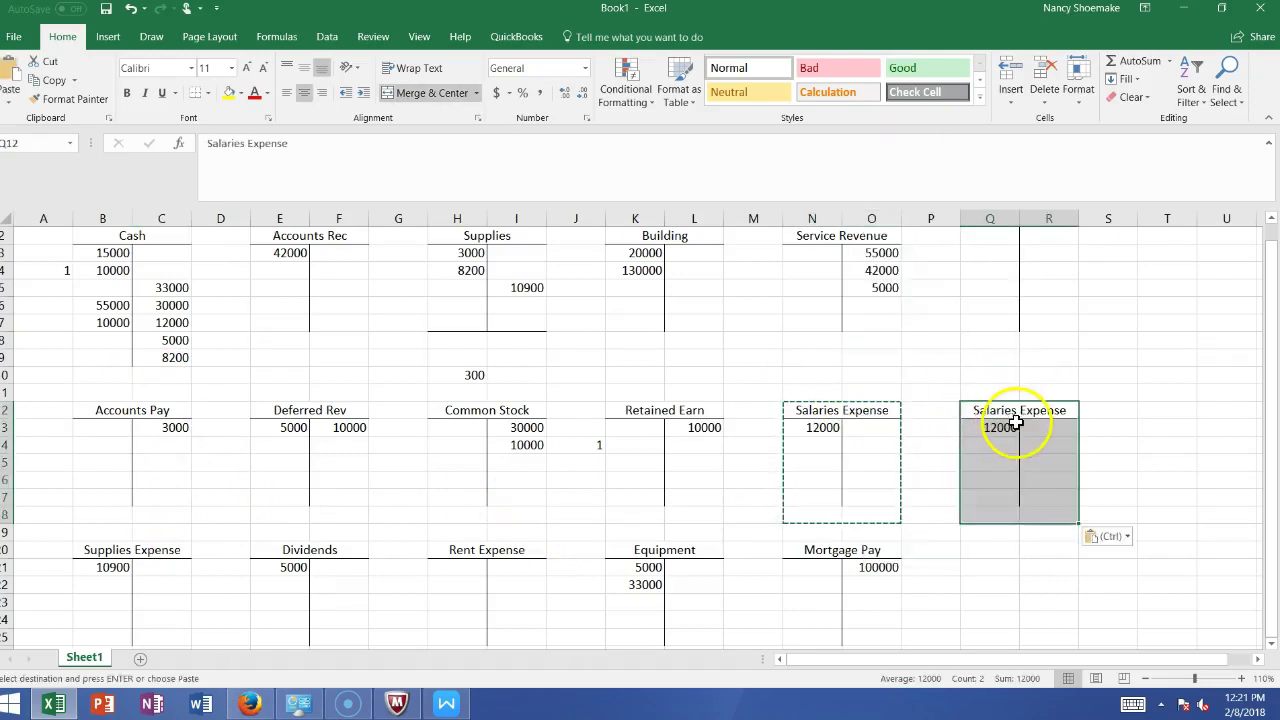
Retitle the copied T-account in Q12 as "Utilities Payable"
left_click(990, 418)
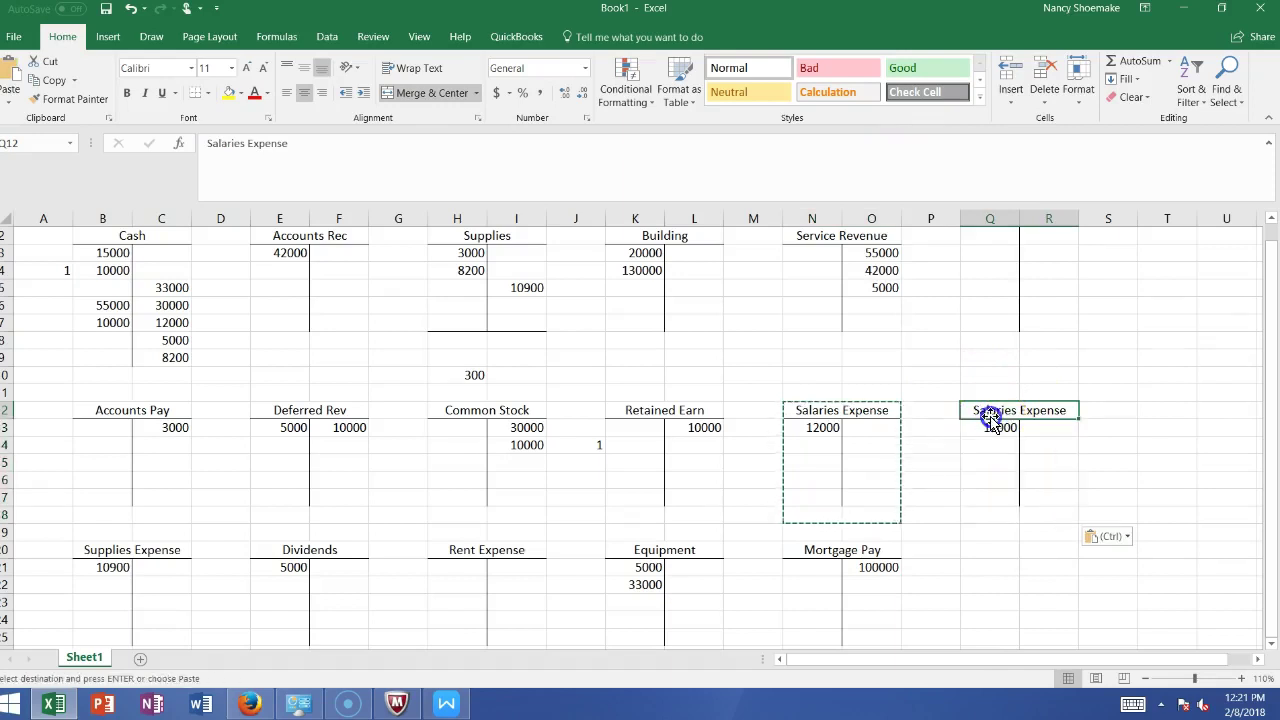
type("tilitie")
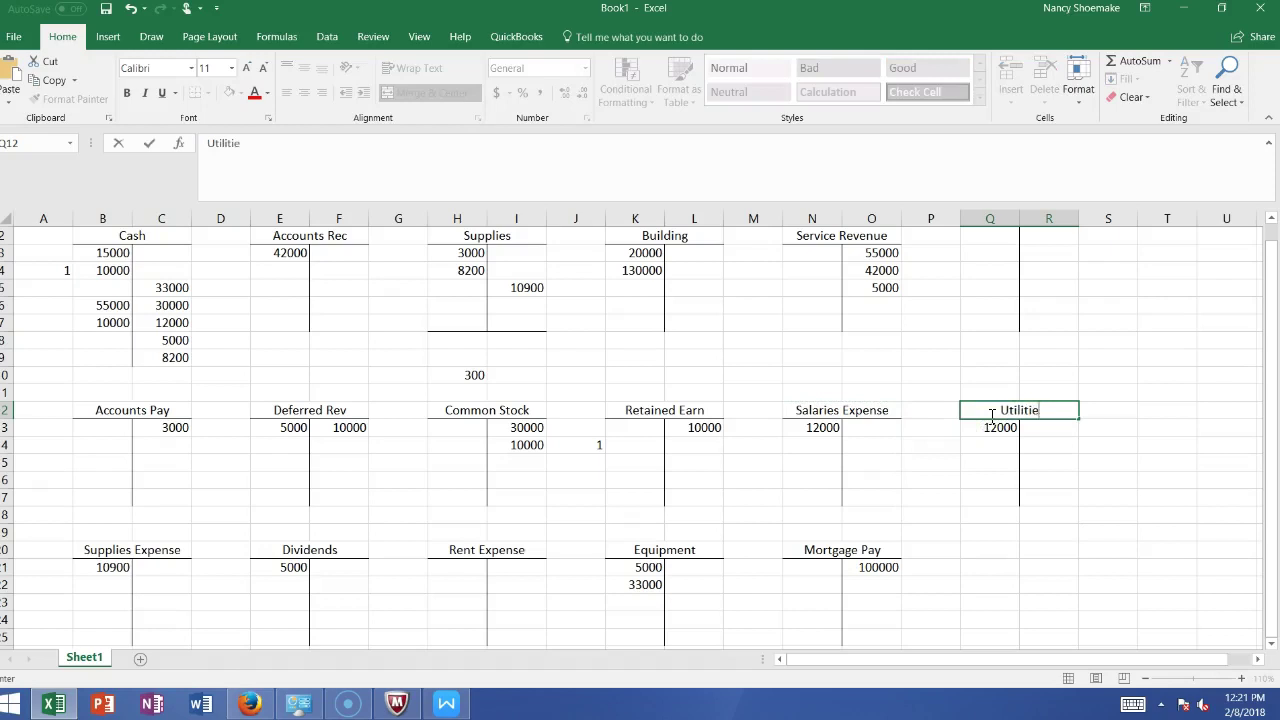
type("s Payabl")
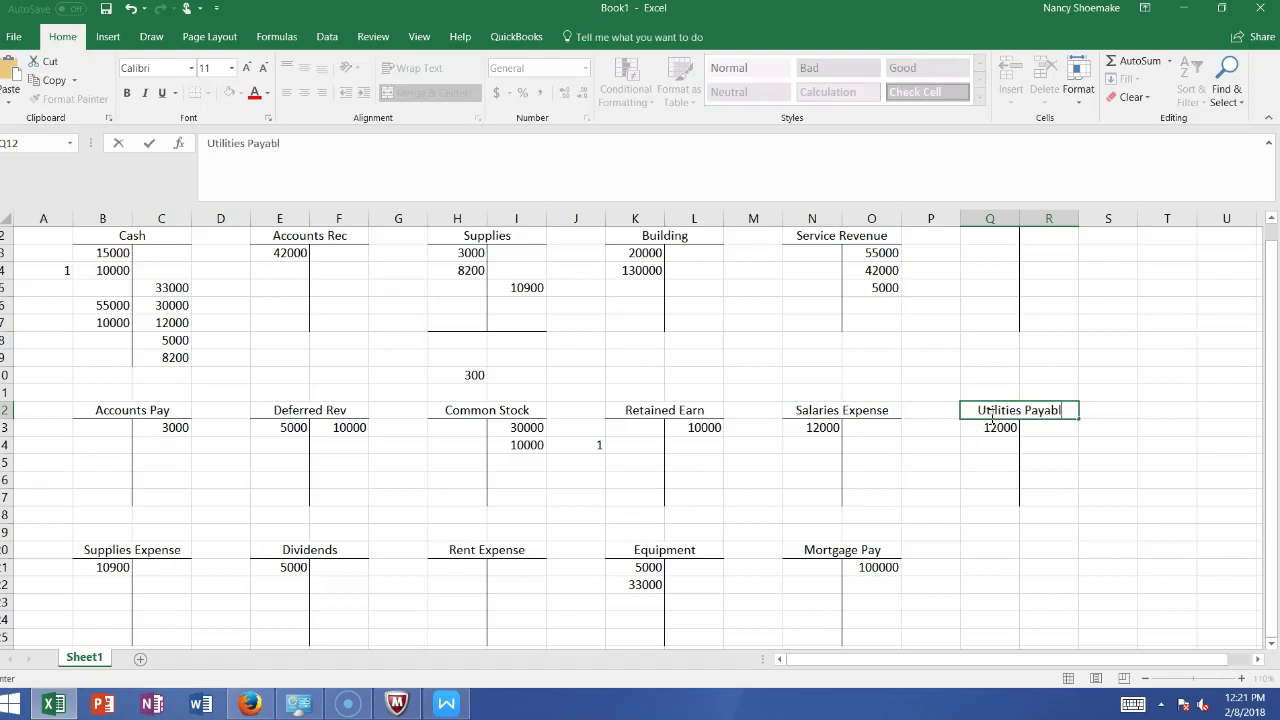
type("e")
key("Tab")
Clear the copied debit amount from Utilities Payable and enter 525 on its credit side
left_click(998, 428)
key("Delete")
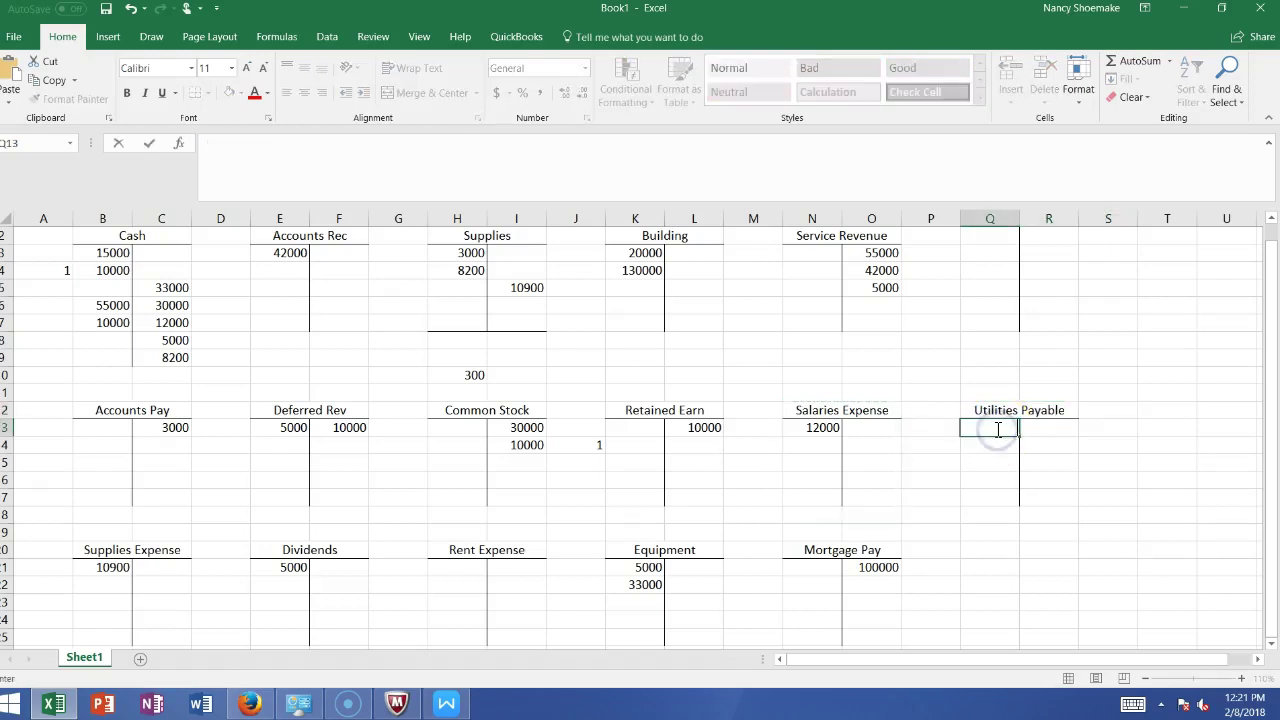
left_click(1050, 428)
type("525")
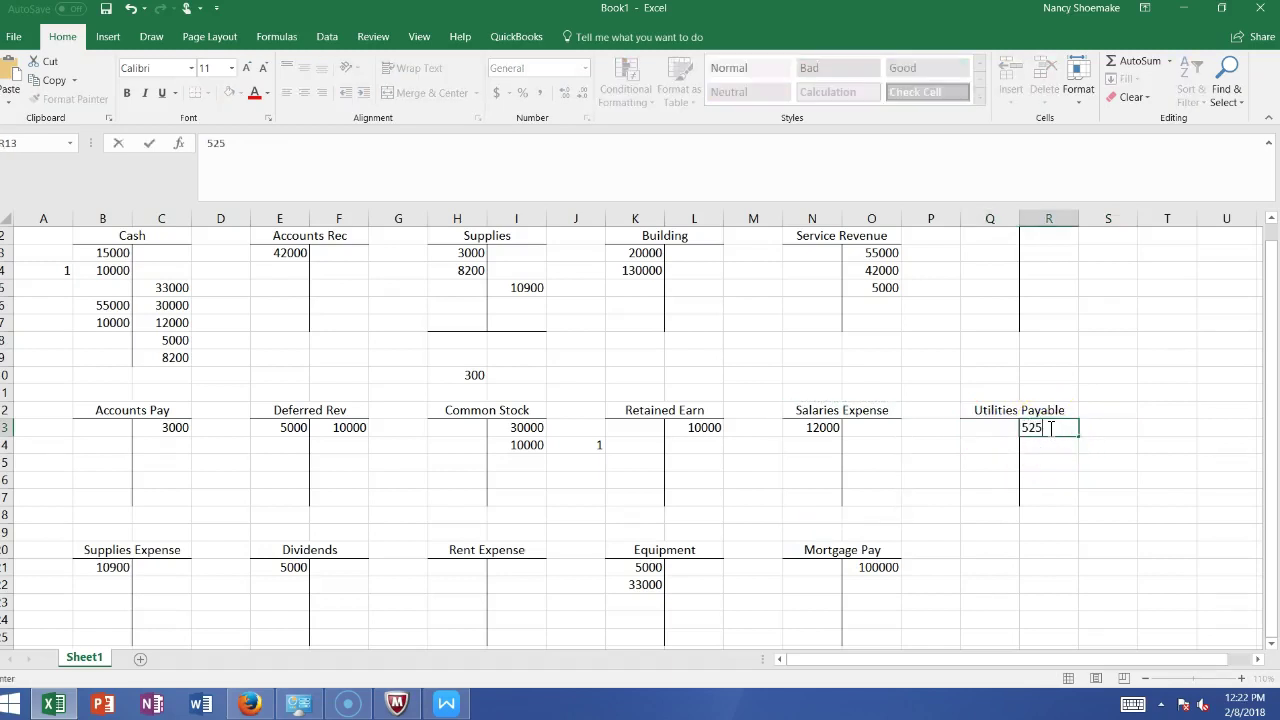
Look up the repairs entry in Writer, then insert a row at row 10 and credit Cash 3000 in Excel
left_click(447, 704)
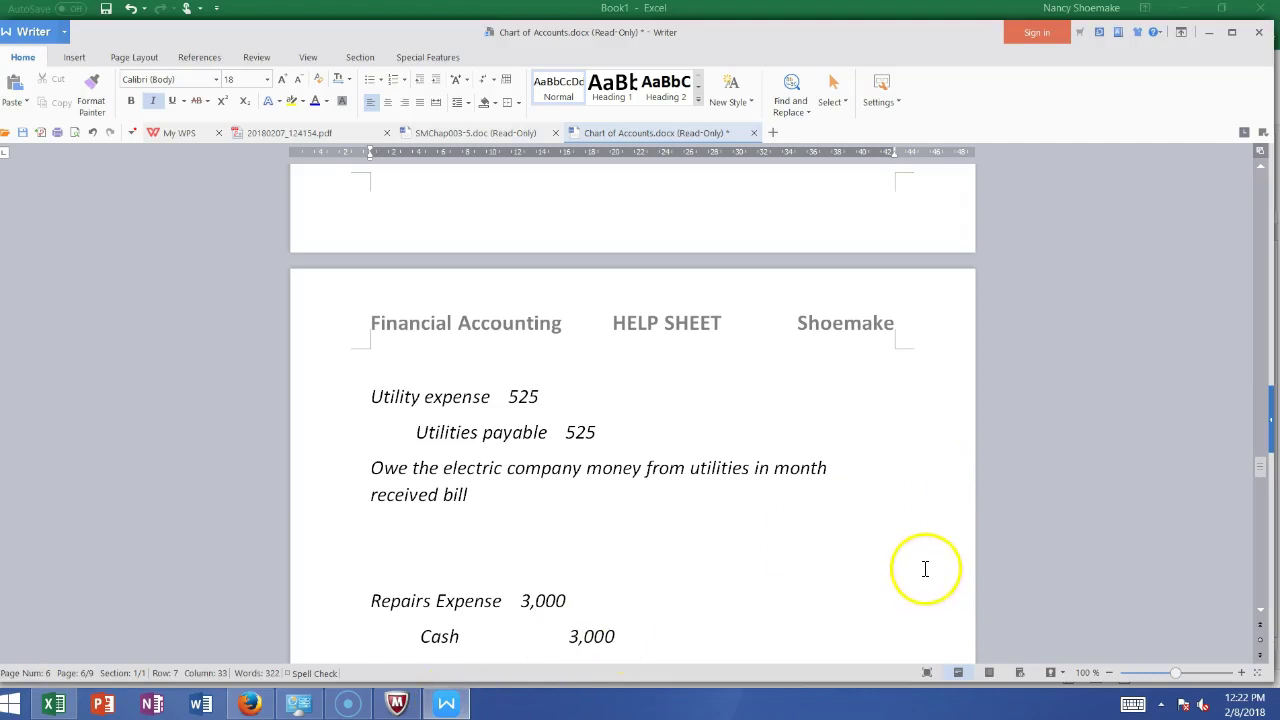
left_click(1259, 611)
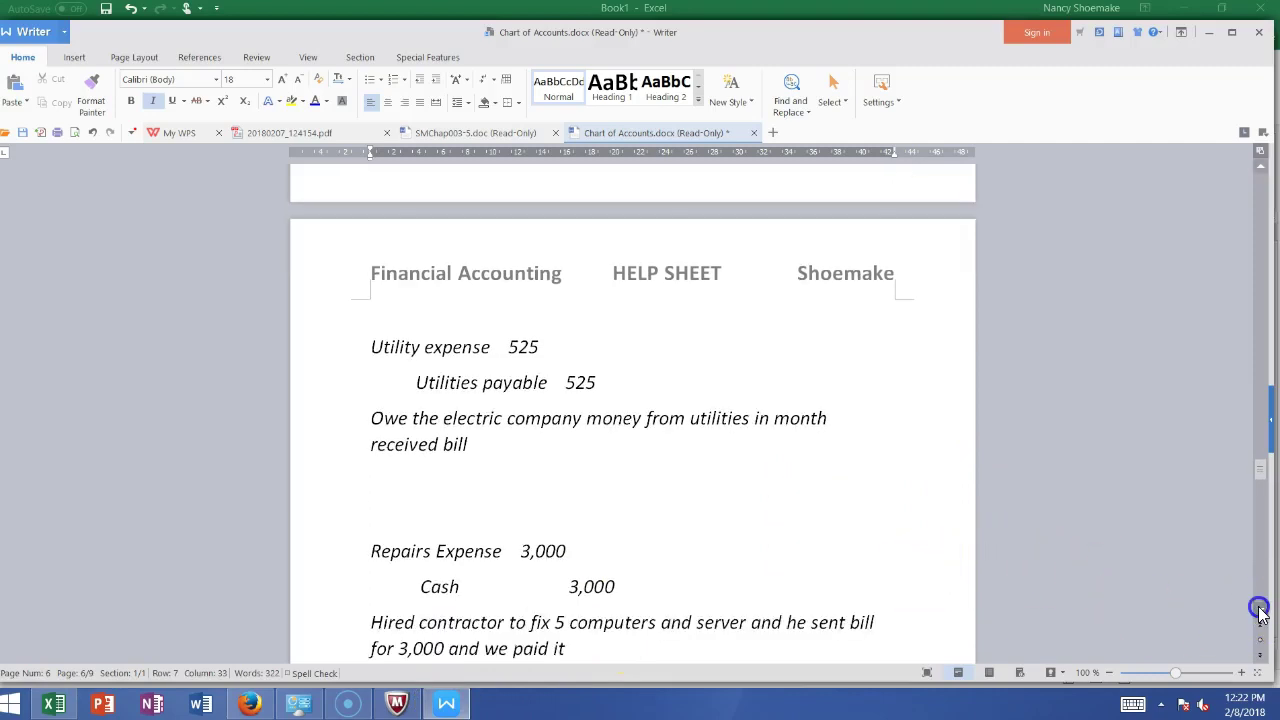
left_click(447, 704)
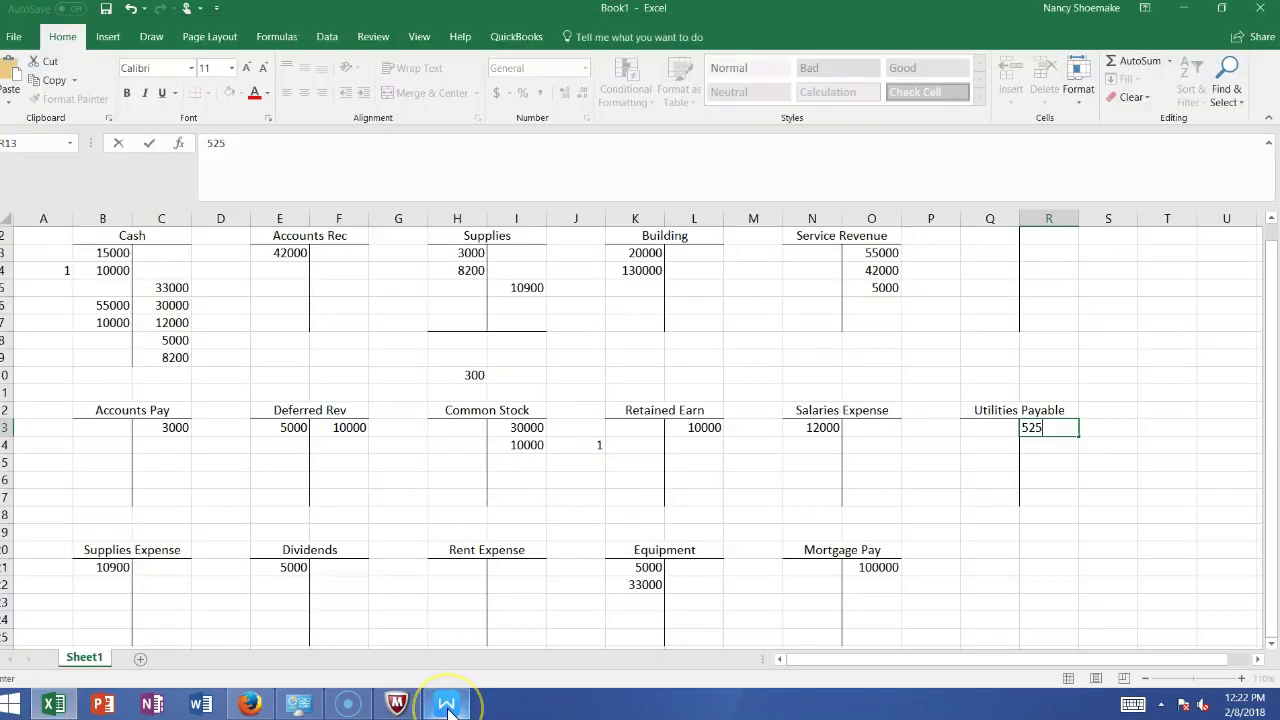
left_click(155, 372)
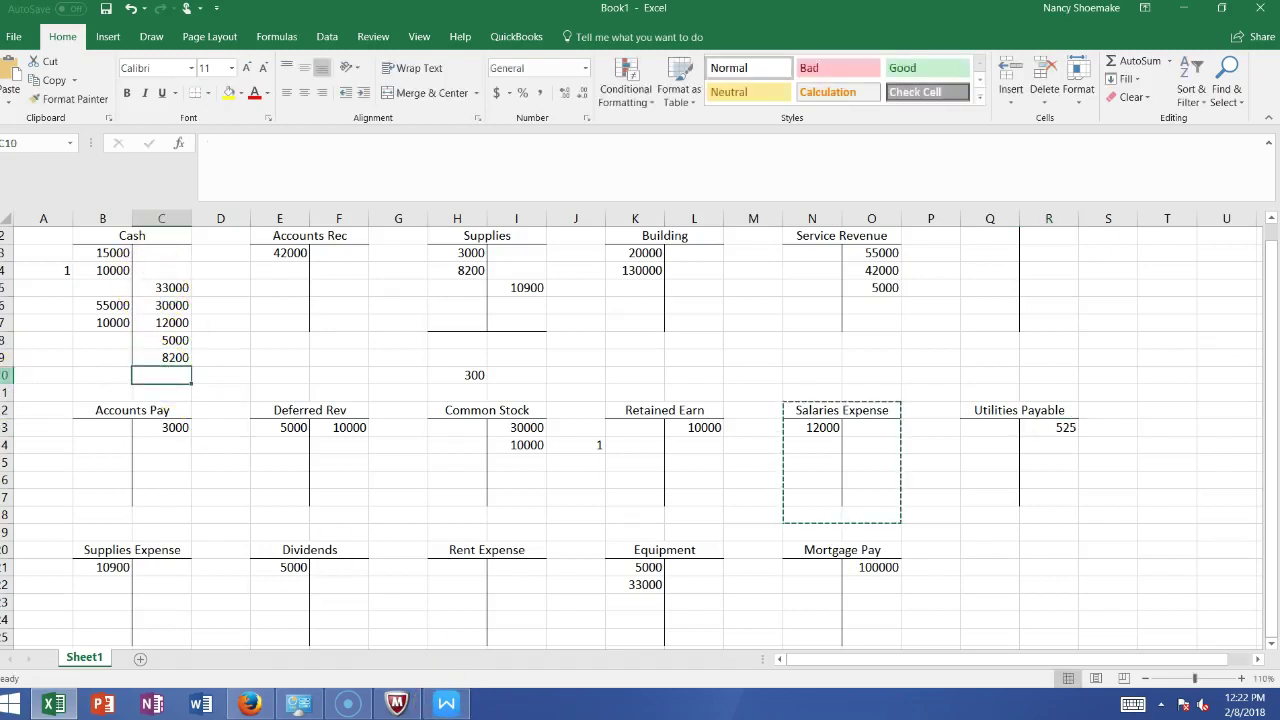
left_click(10, 375)
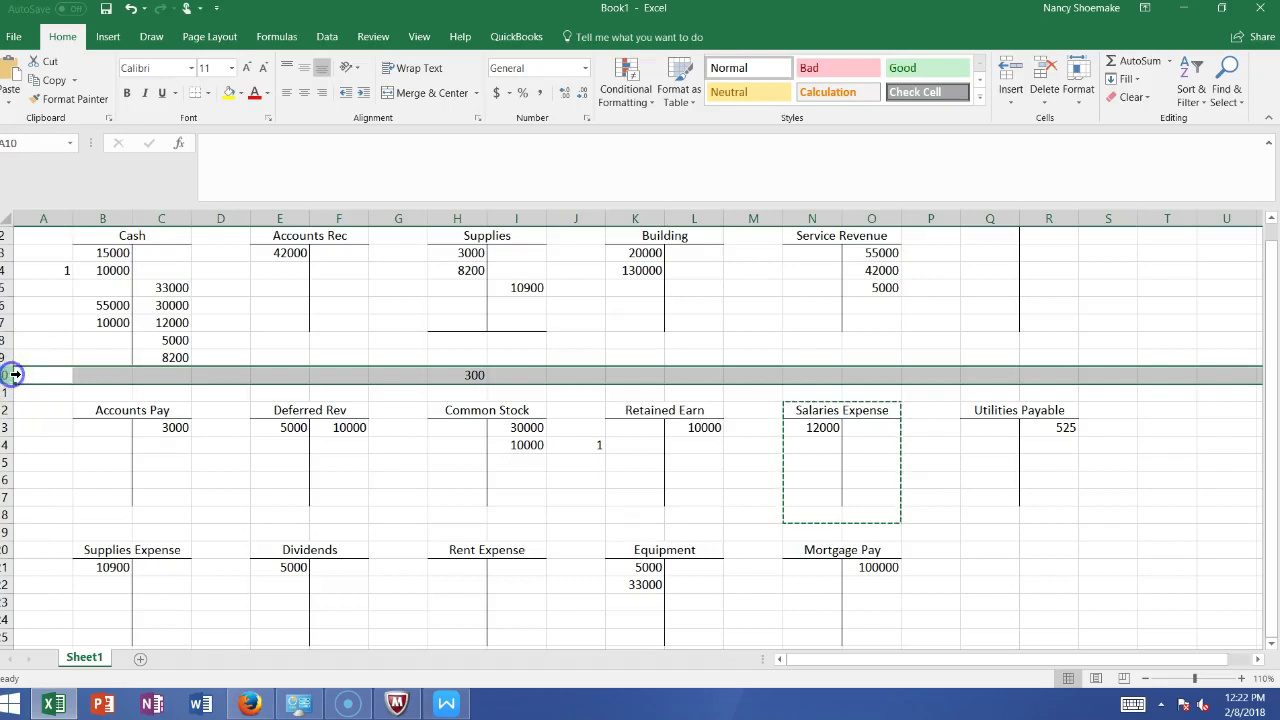
right_click(5, 378)
left_click(76, 514)
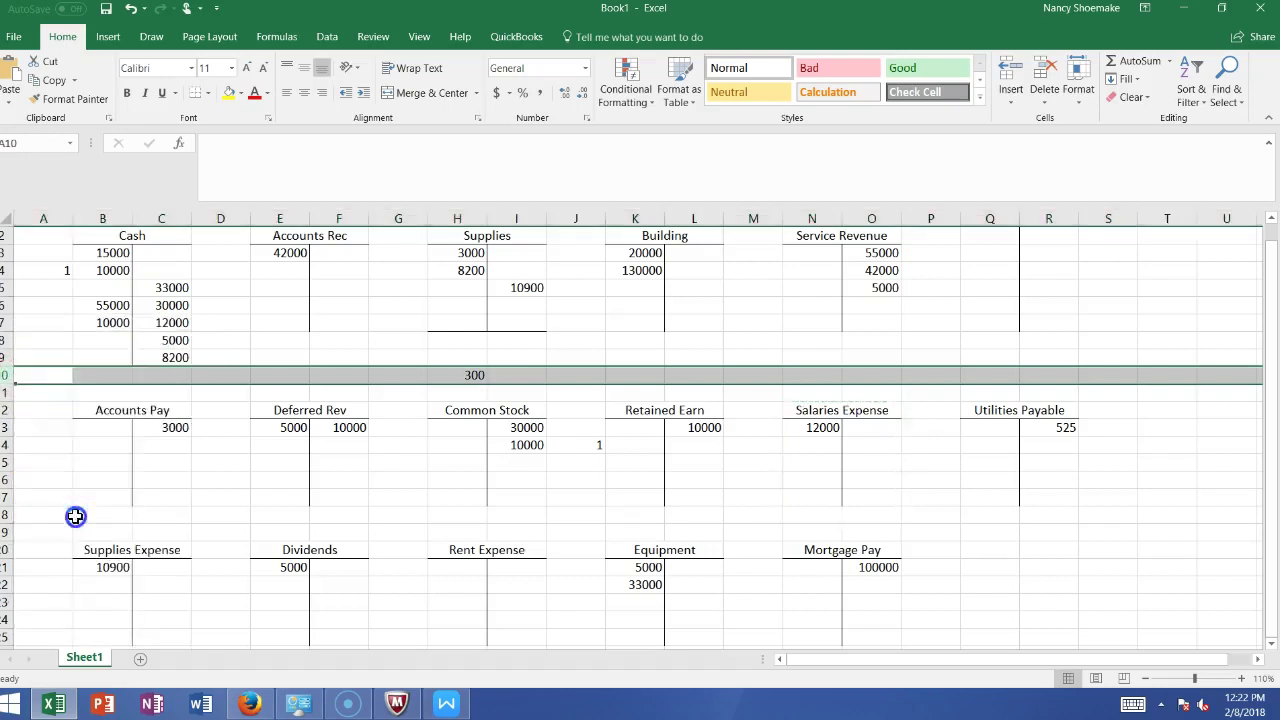
left_click(152, 376)
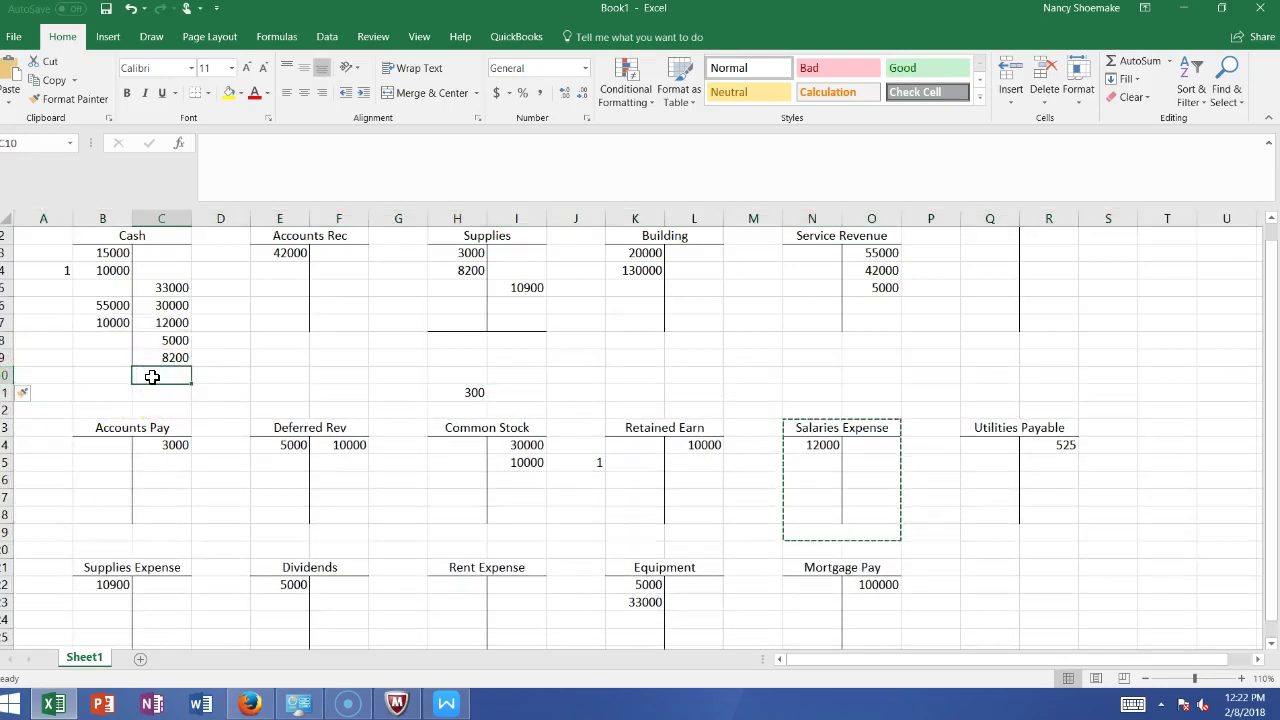
type("300")
left_click(200, 443)
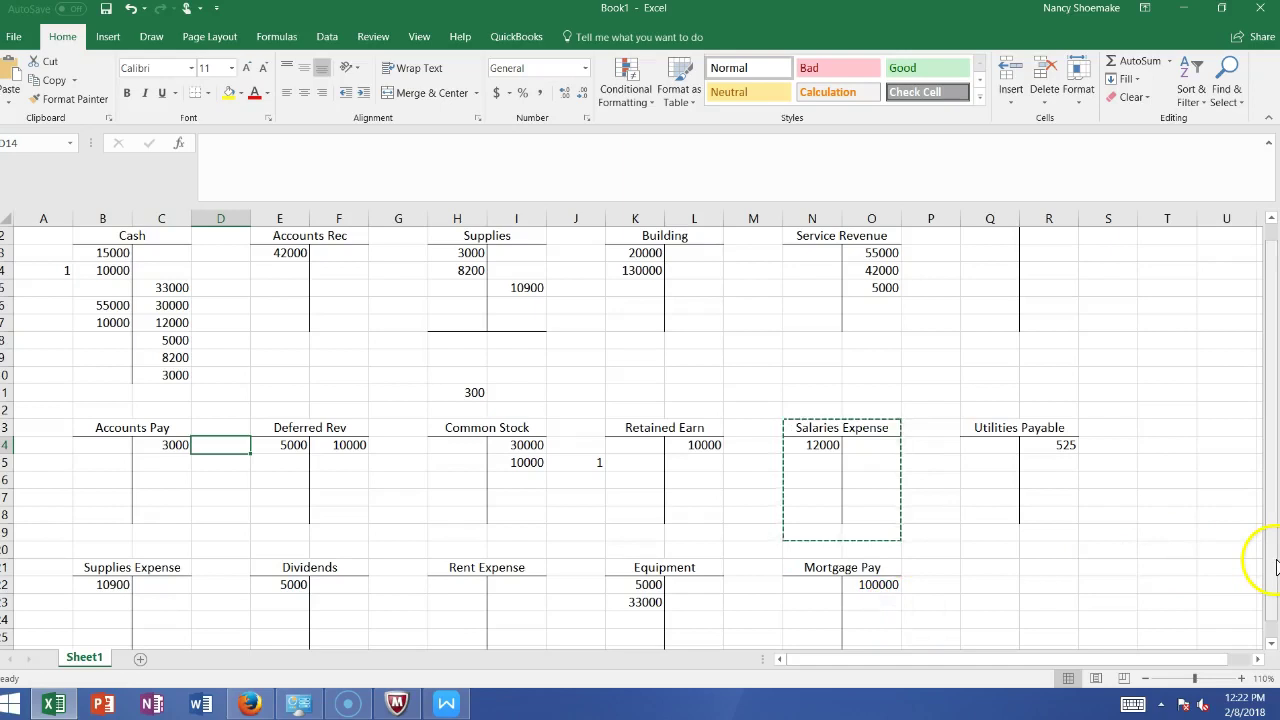
Retitle the Rent Expense T-account as "Utilities Expense" and enter 3000 on its debit side
scroll(1275, 567, "down", 1)
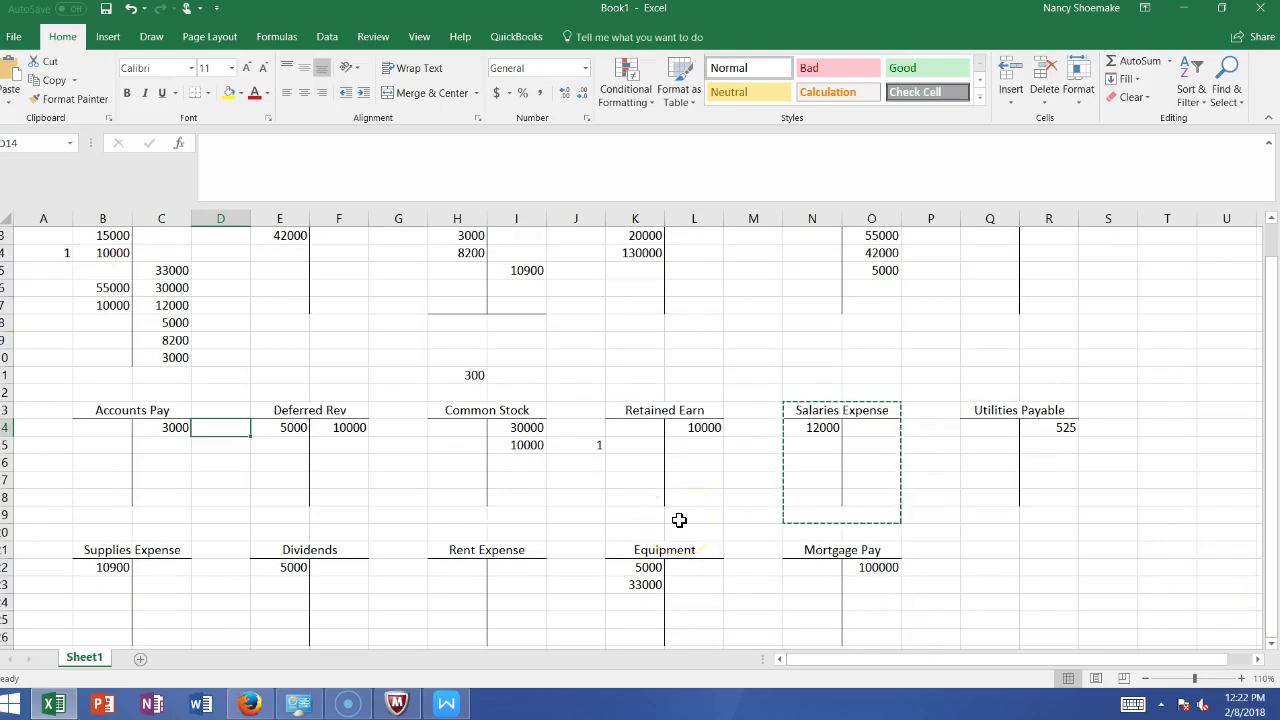
left_click(478, 549)
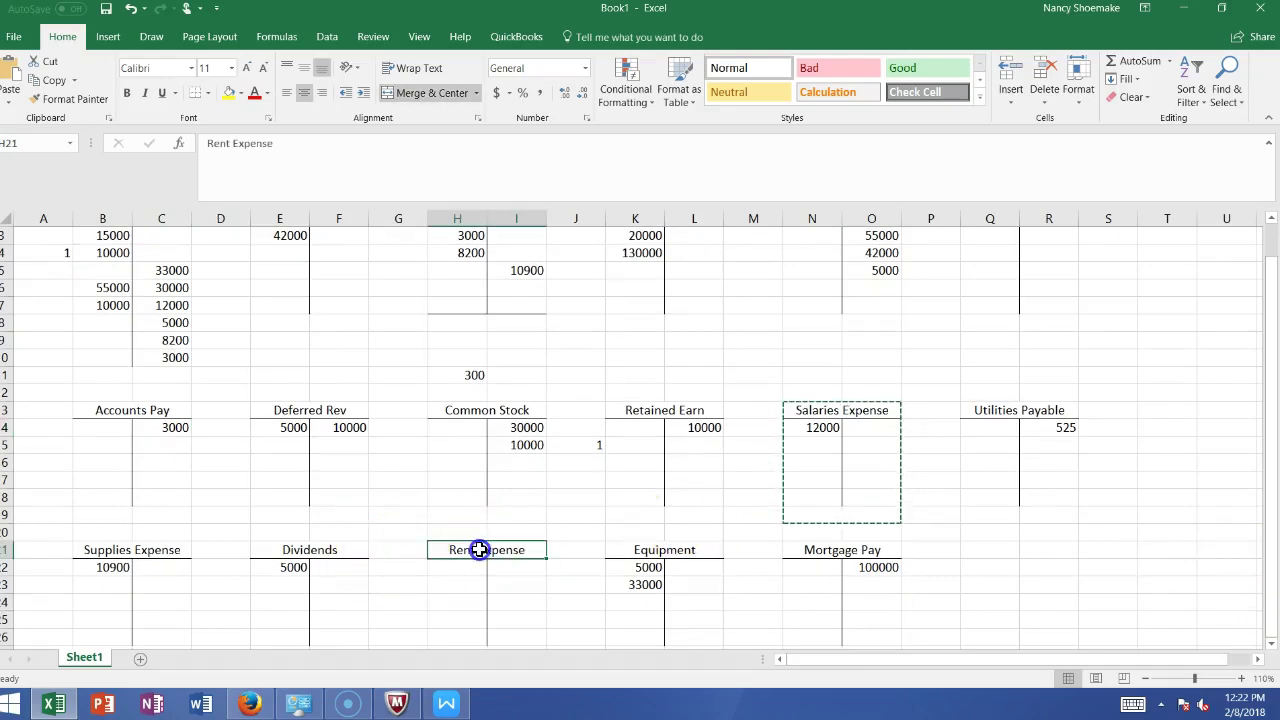
type("Utilities")
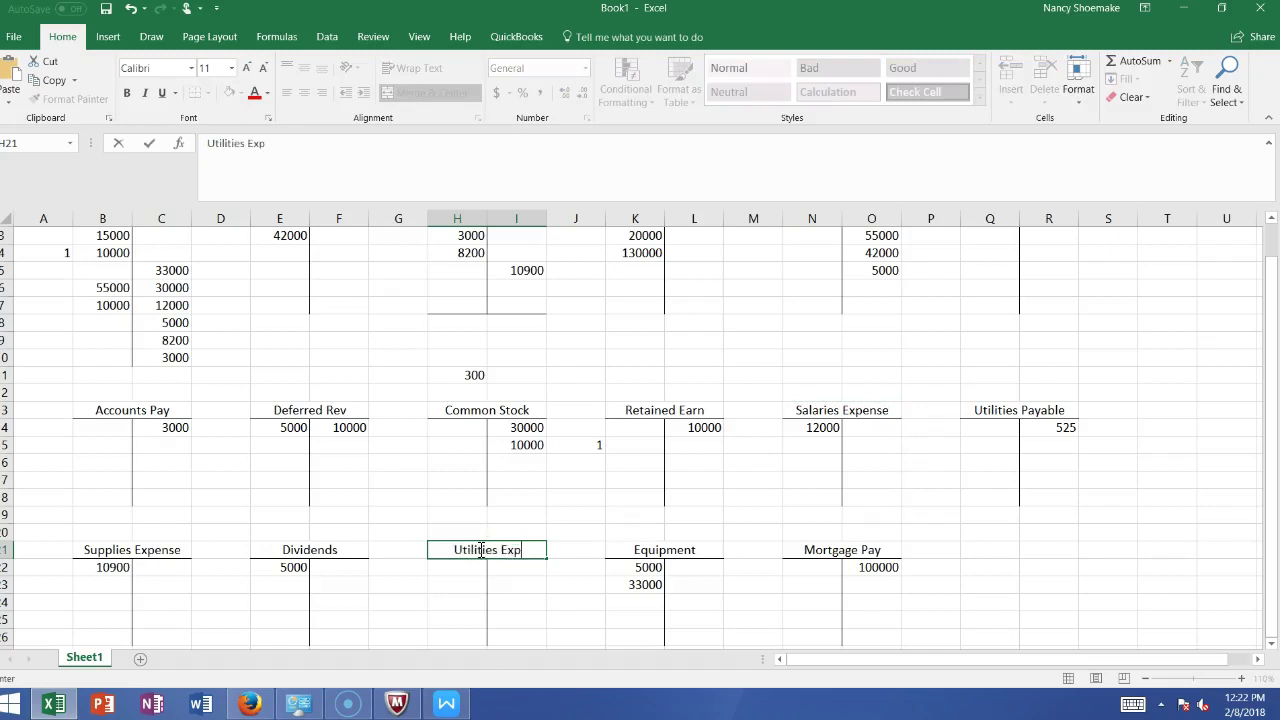
left_click(452, 565)
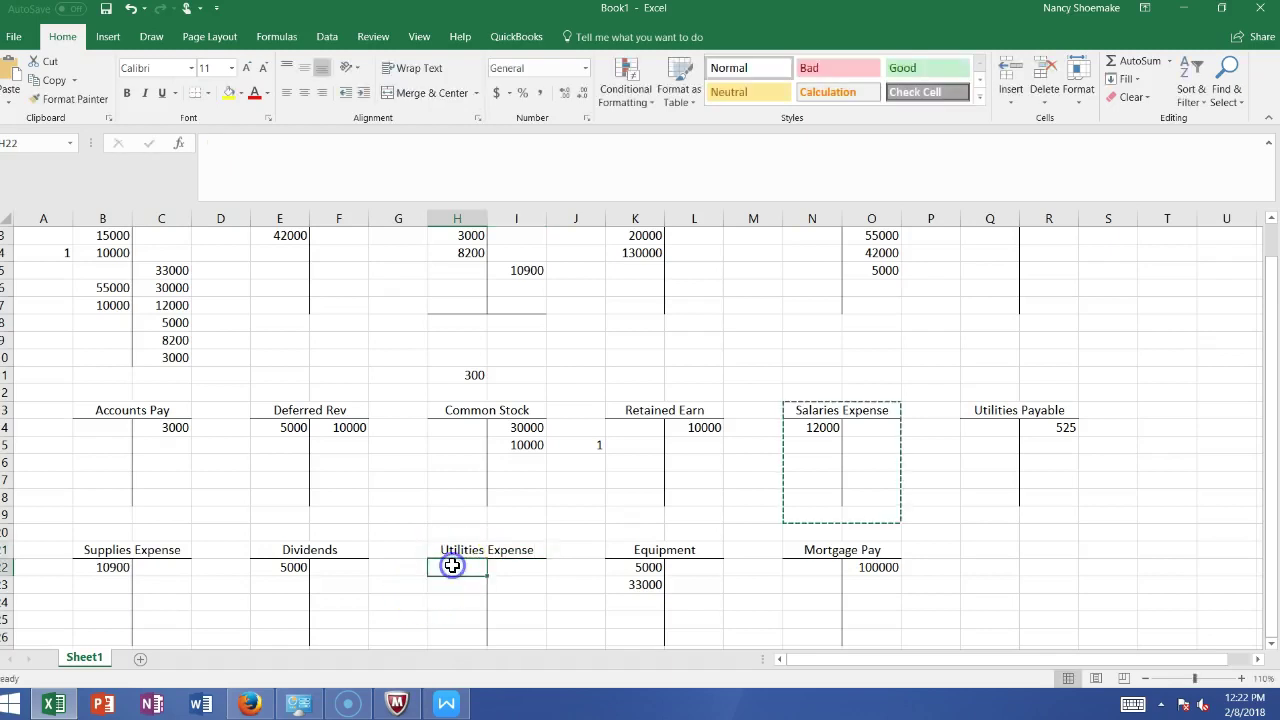
type("3,0")
type("000")
Look up the utilities payment entry in Writer, then credit Cash 525 and debit Utilities Payable 525 in Excel
left_click(450, 700)
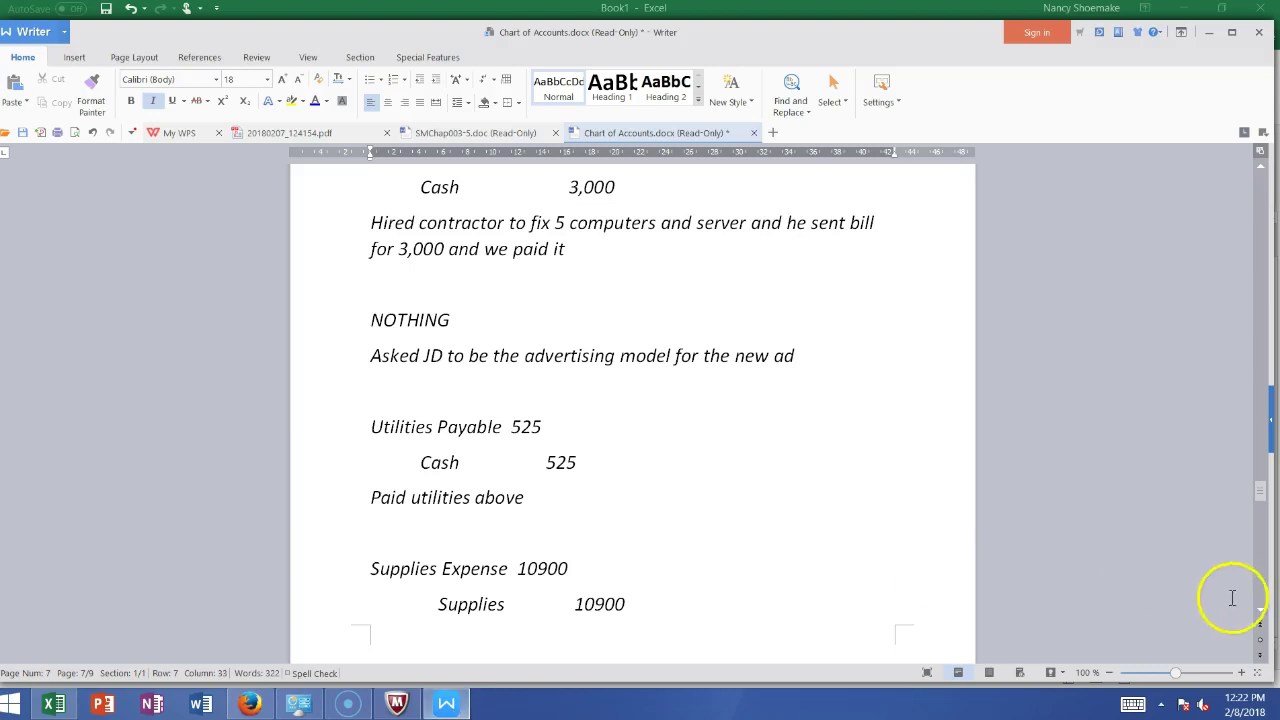
left_click(1261, 618)
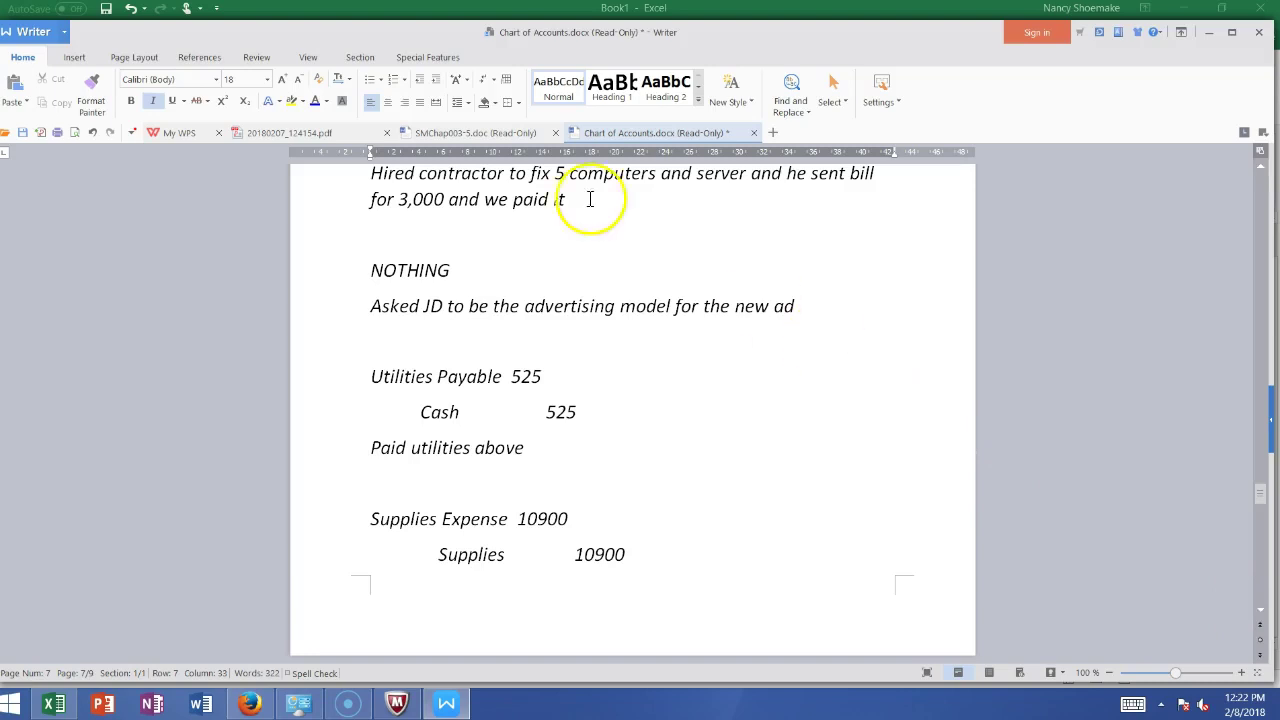
left_click(446, 704)
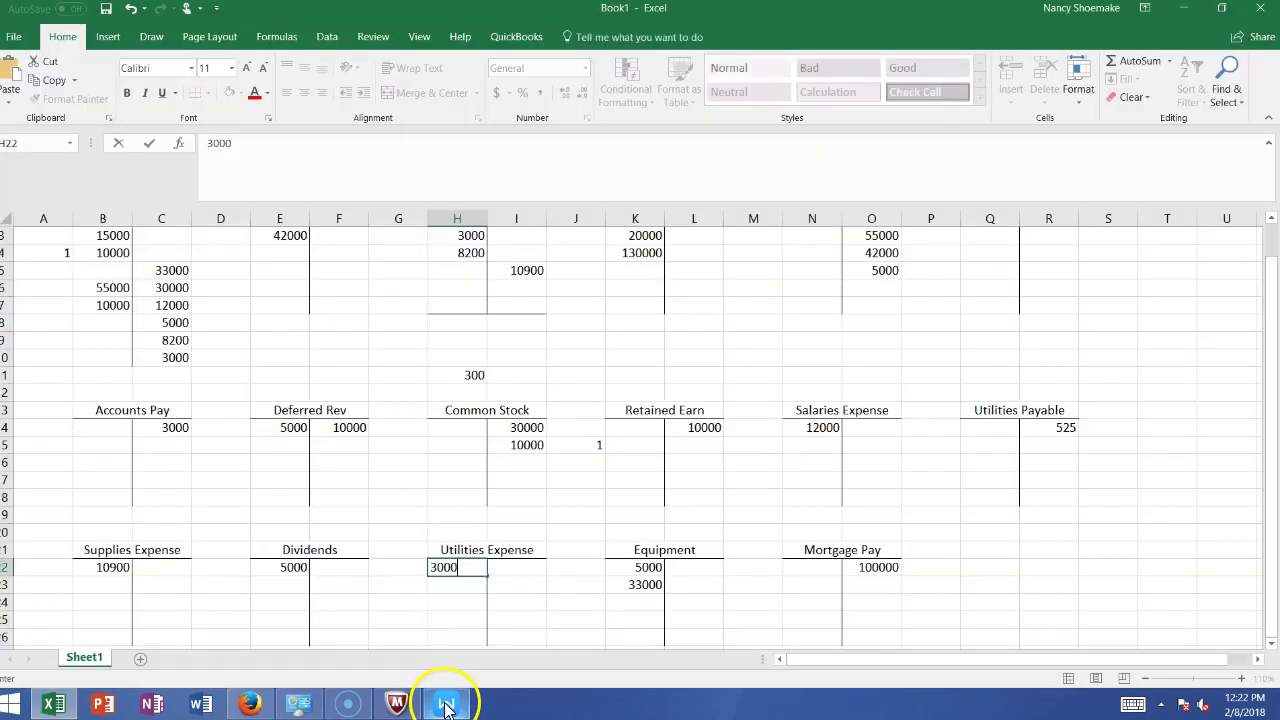
left_click(170, 370)
type("525")
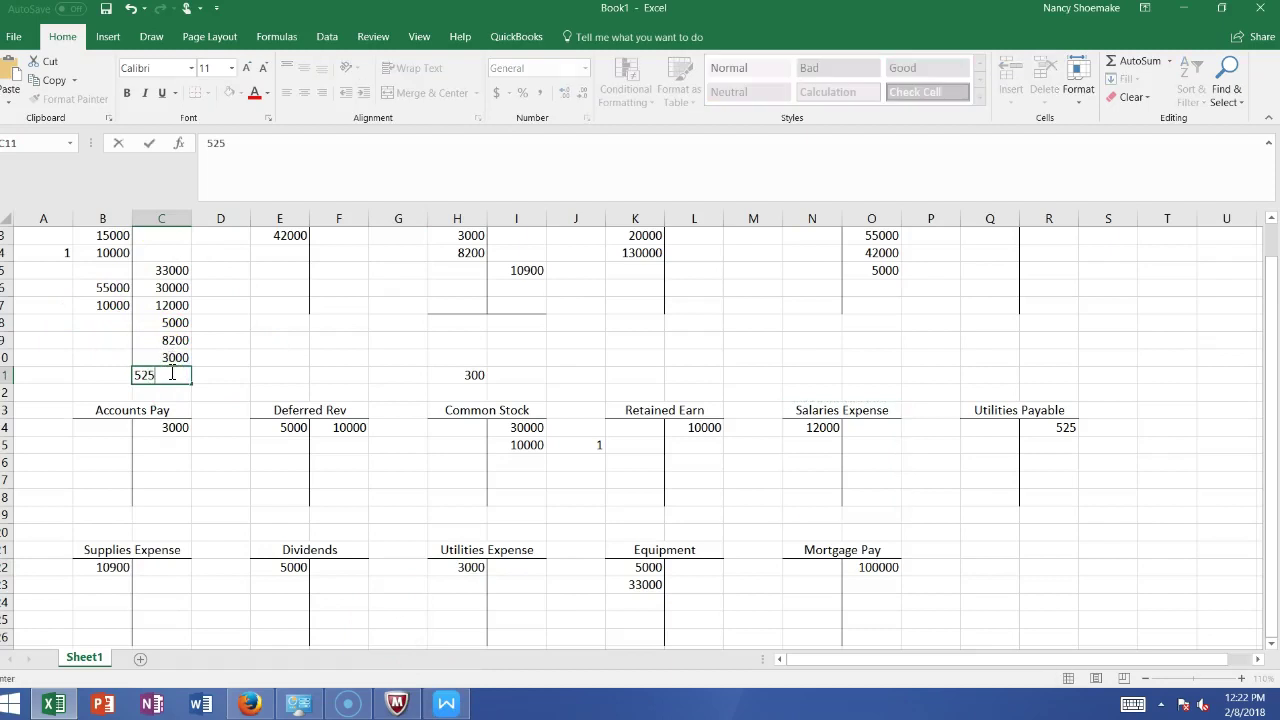
mouse_move(1273, 355)
left_mouse_down()
mouse_move(1273, 307)
mouse_move(1272, 360)
left_mouse_up()
left_click(971, 428)
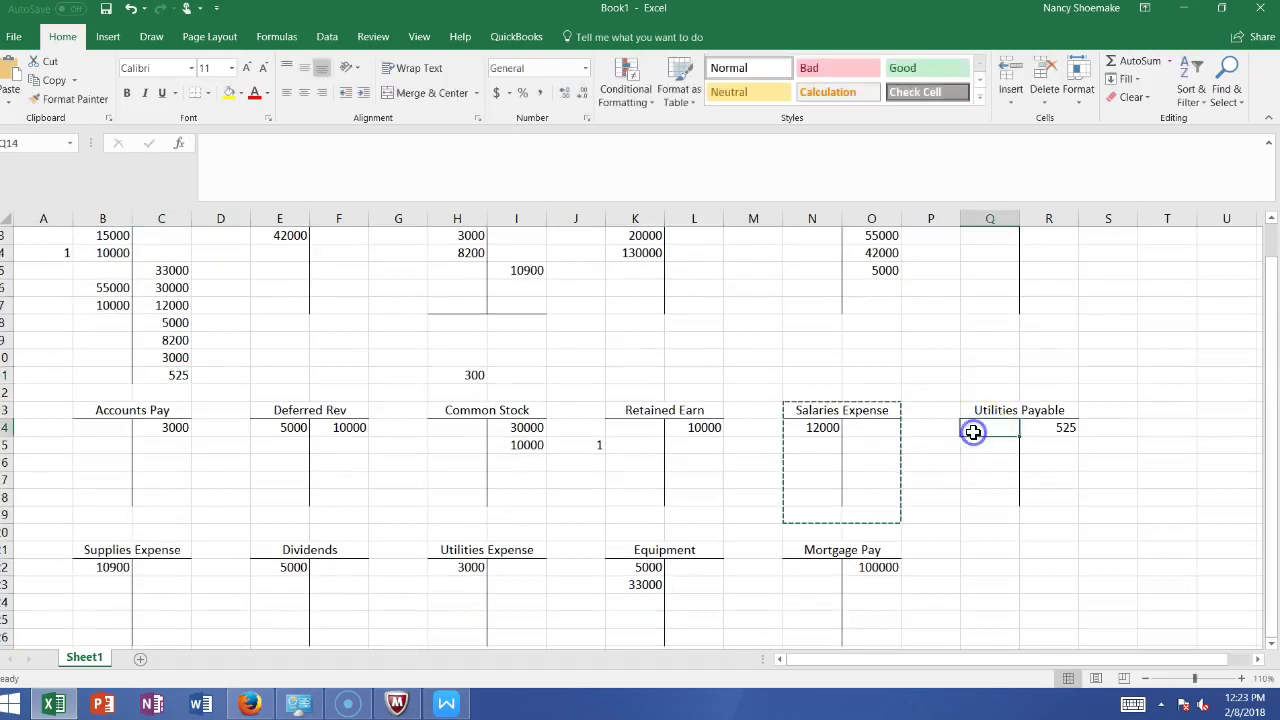
type("525")
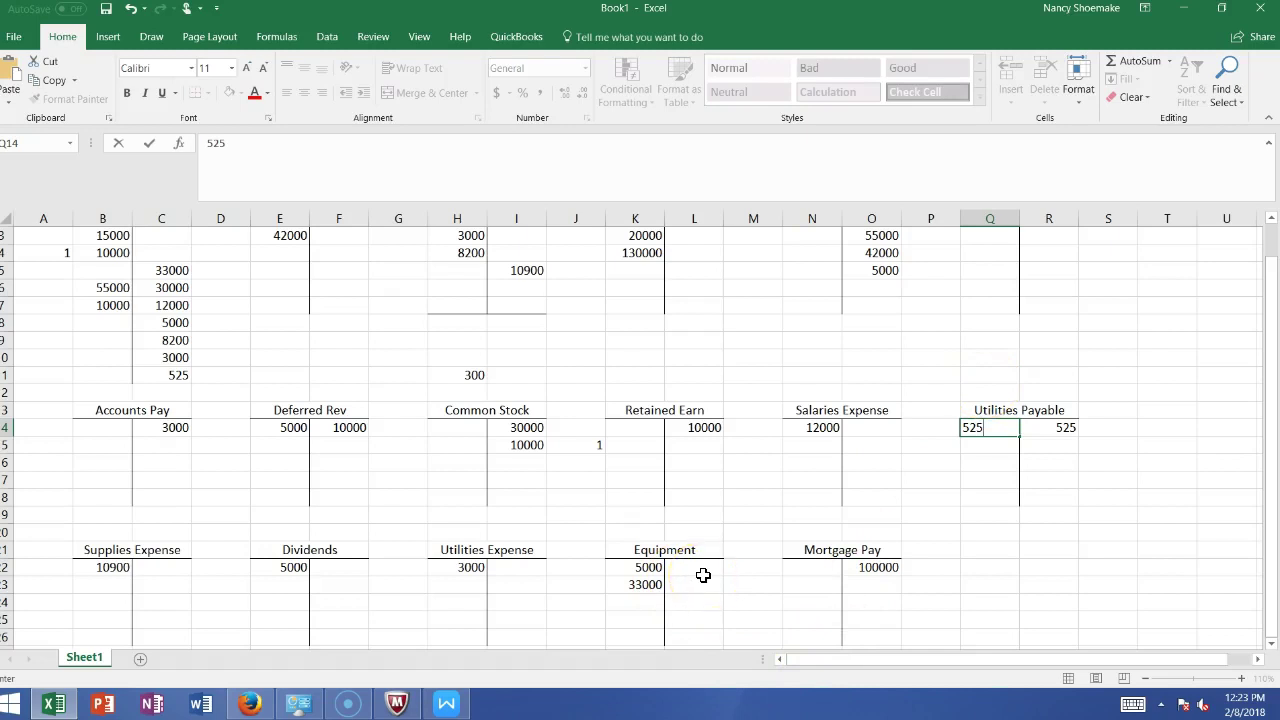
Compare the Supplies Expense entry in Writer with the posted T-accounts in Excel
left_click(446, 708)
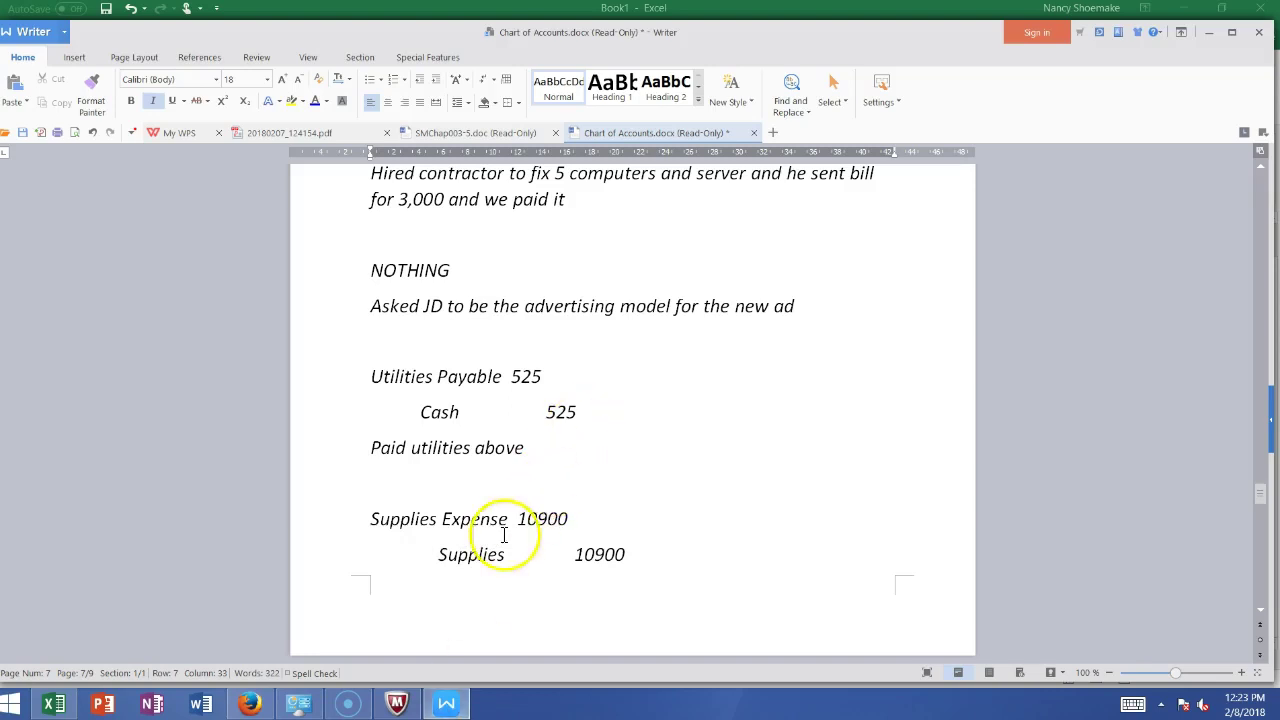
left_click(446, 706)
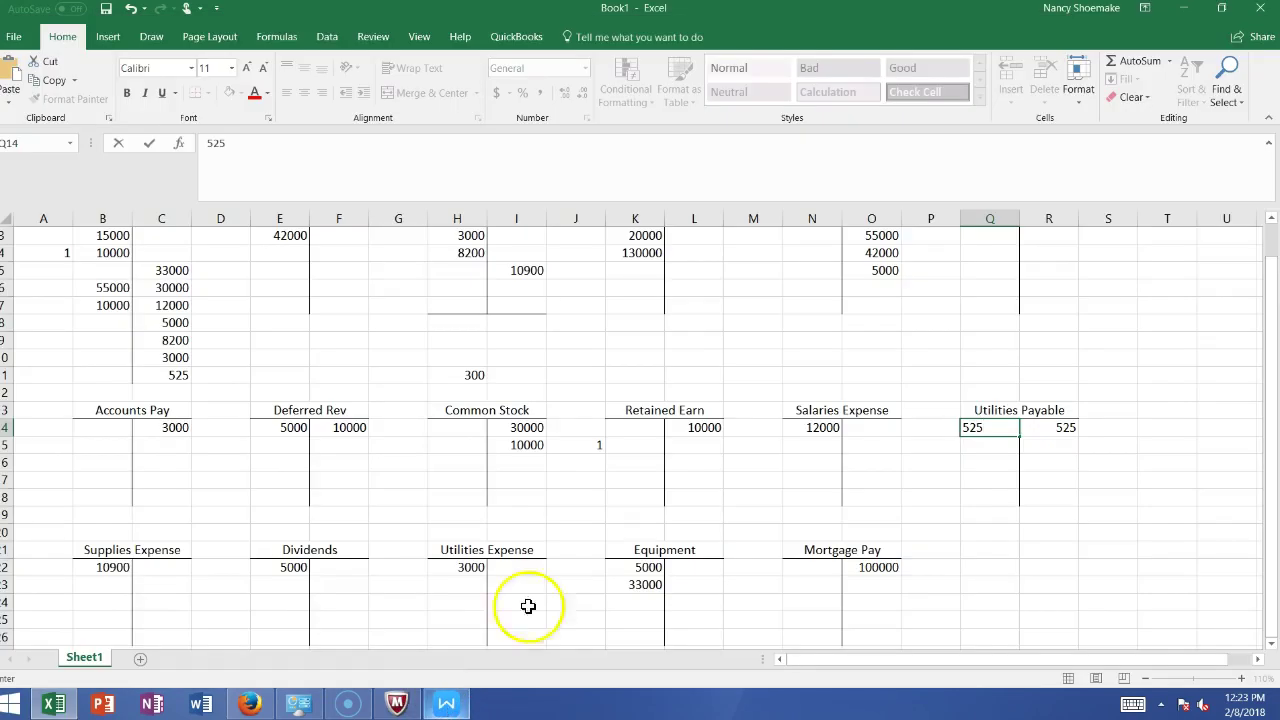
left_click_drag(1273, 285, 1274, 252)
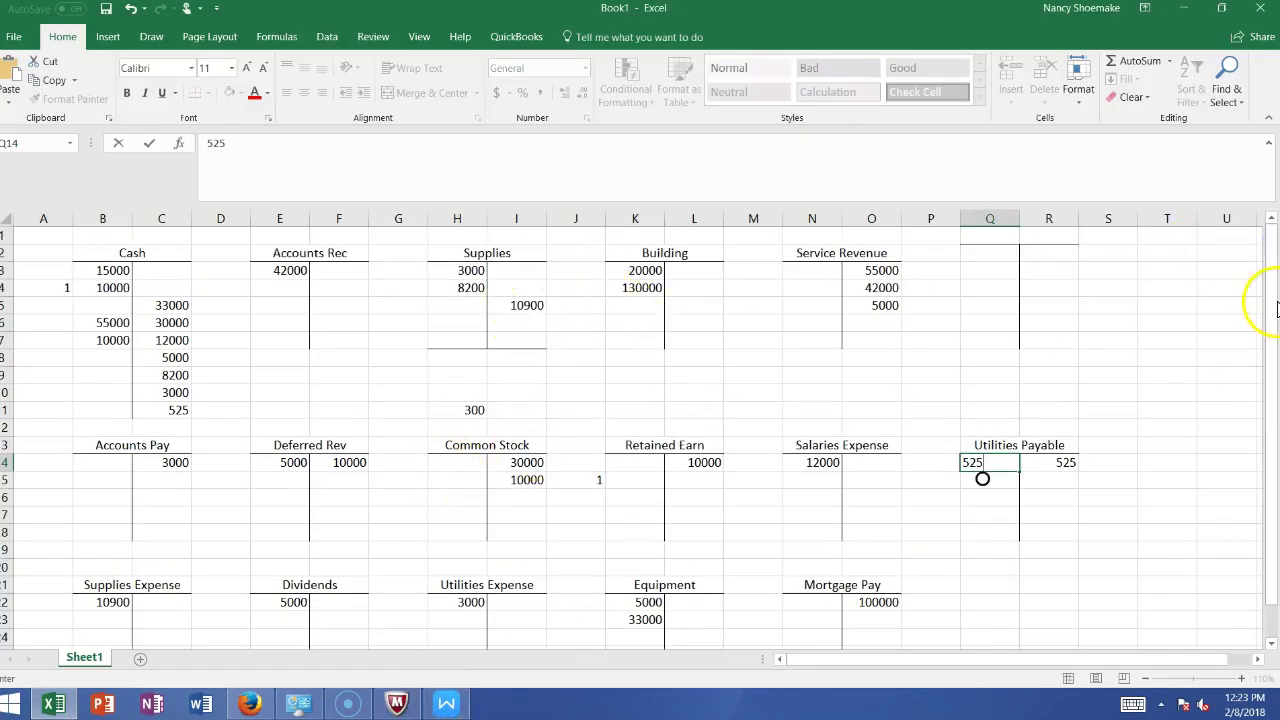
left_click_drag(1274, 385, 1275, 400)
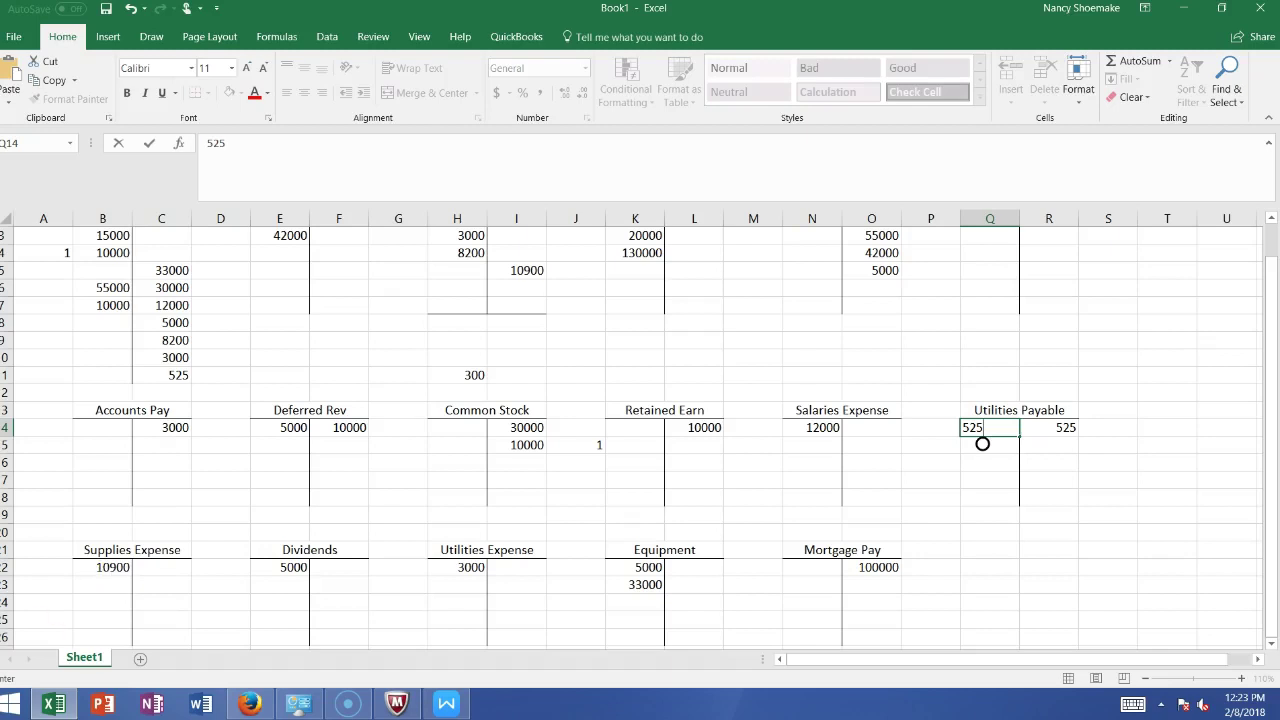
Switch to Writer and review the remaining journal entries up to the Adjusting Journal Entries heading
left_click(446, 704)
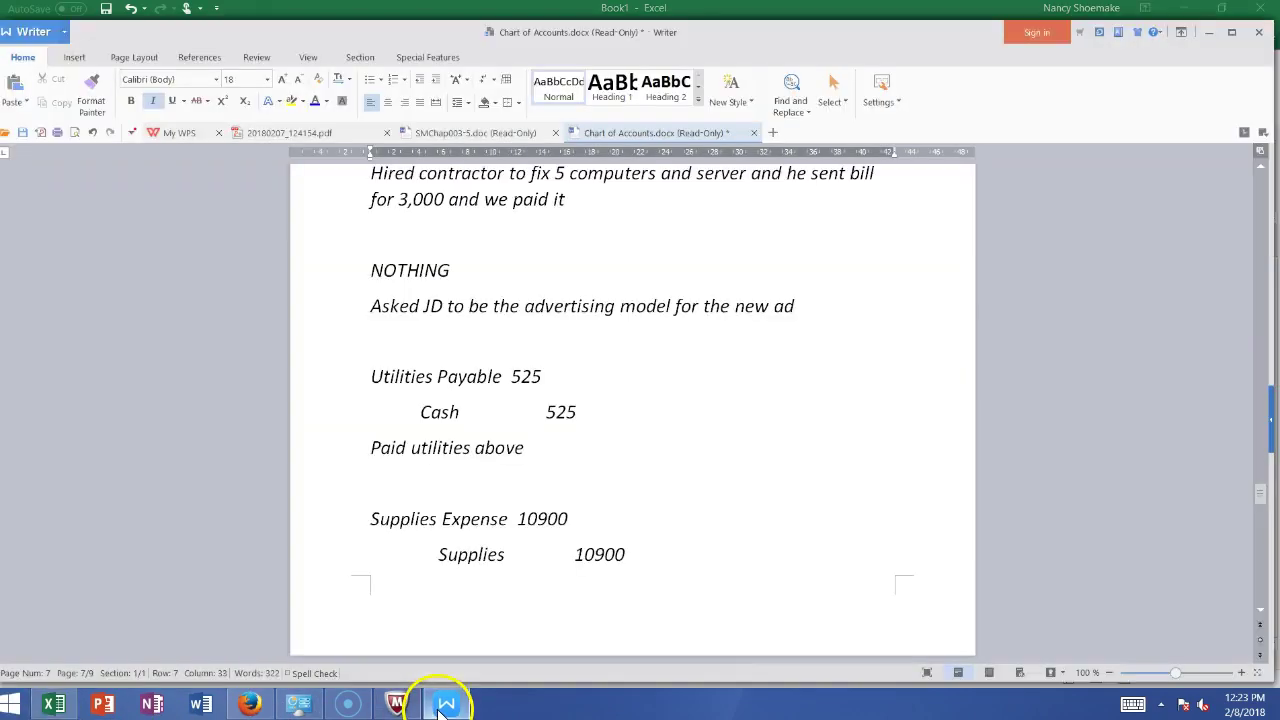
left_click(1262, 611)
left_click(1262, 611)
left_click(1262, 611)
left_click(1262, 611)
left_click(1262, 611)
left_click(1262, 611)
left_click(1262, 611)
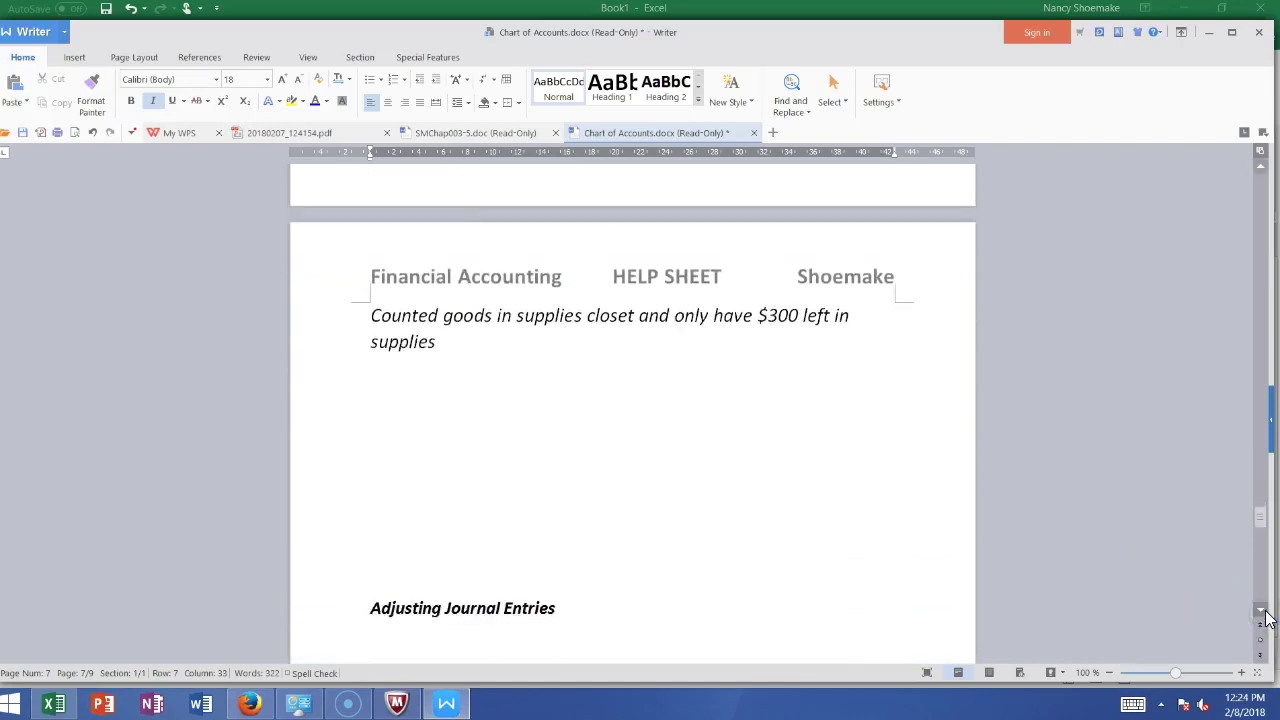
scroll(1266, 617, "down", 3)
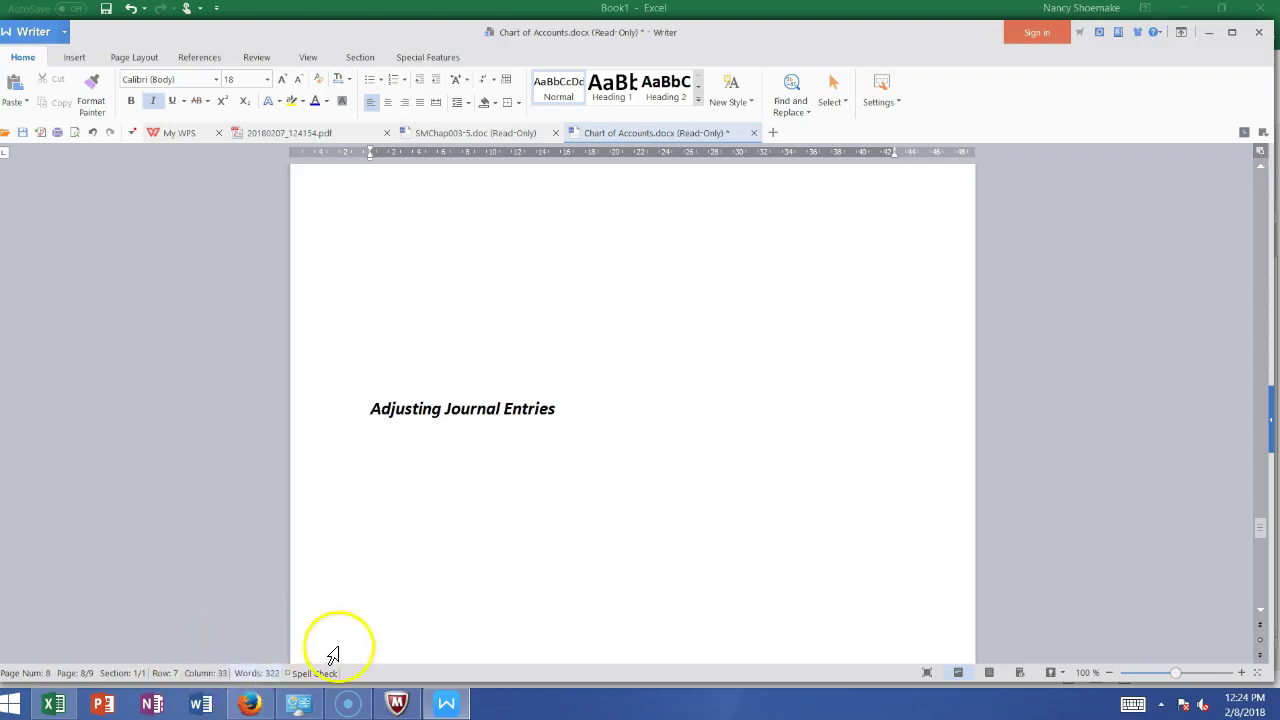
Switch back to Excel and insert a blank row at row 12, below the Cash T-account
left_click(52, 705)
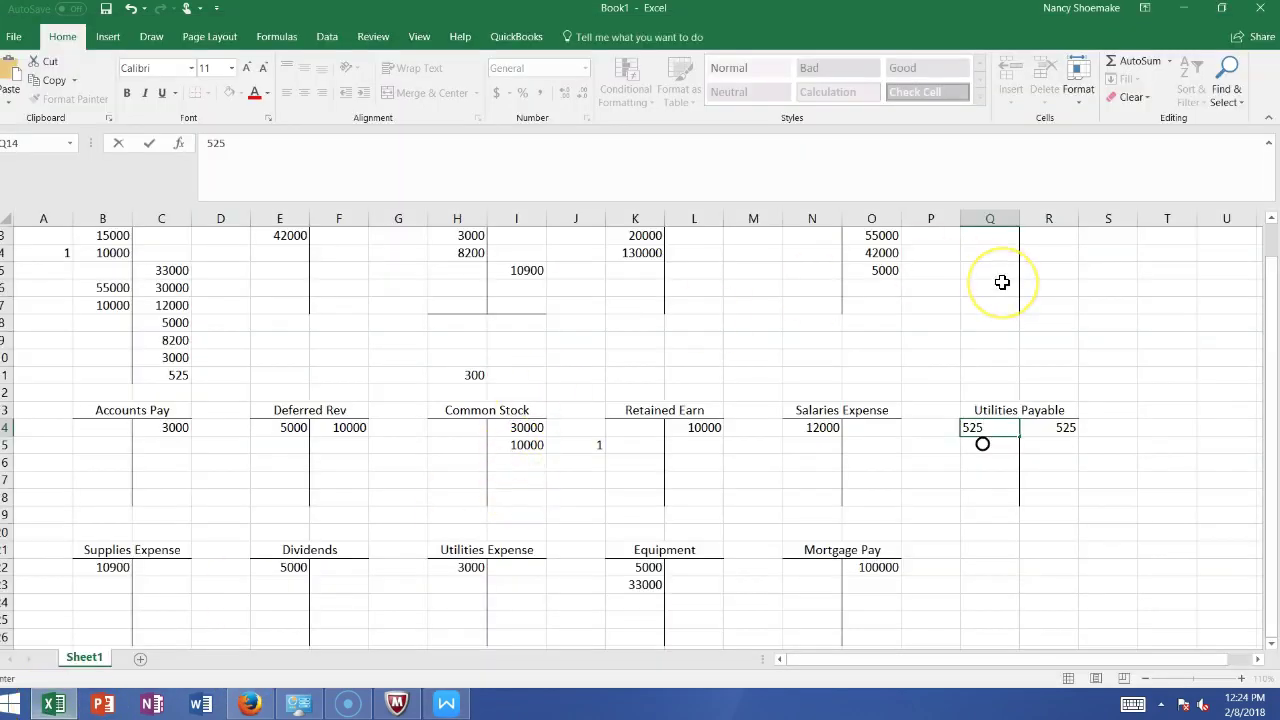
left_click(1269, 222)
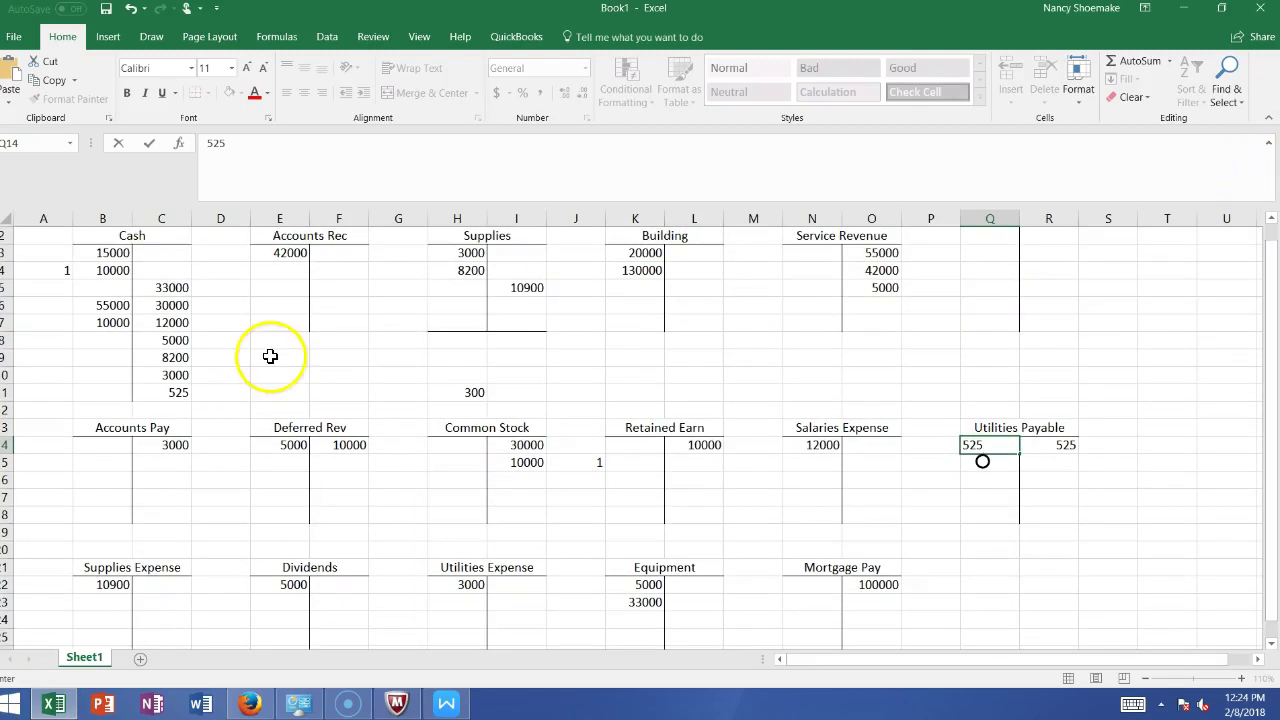
right_click(10, 411)
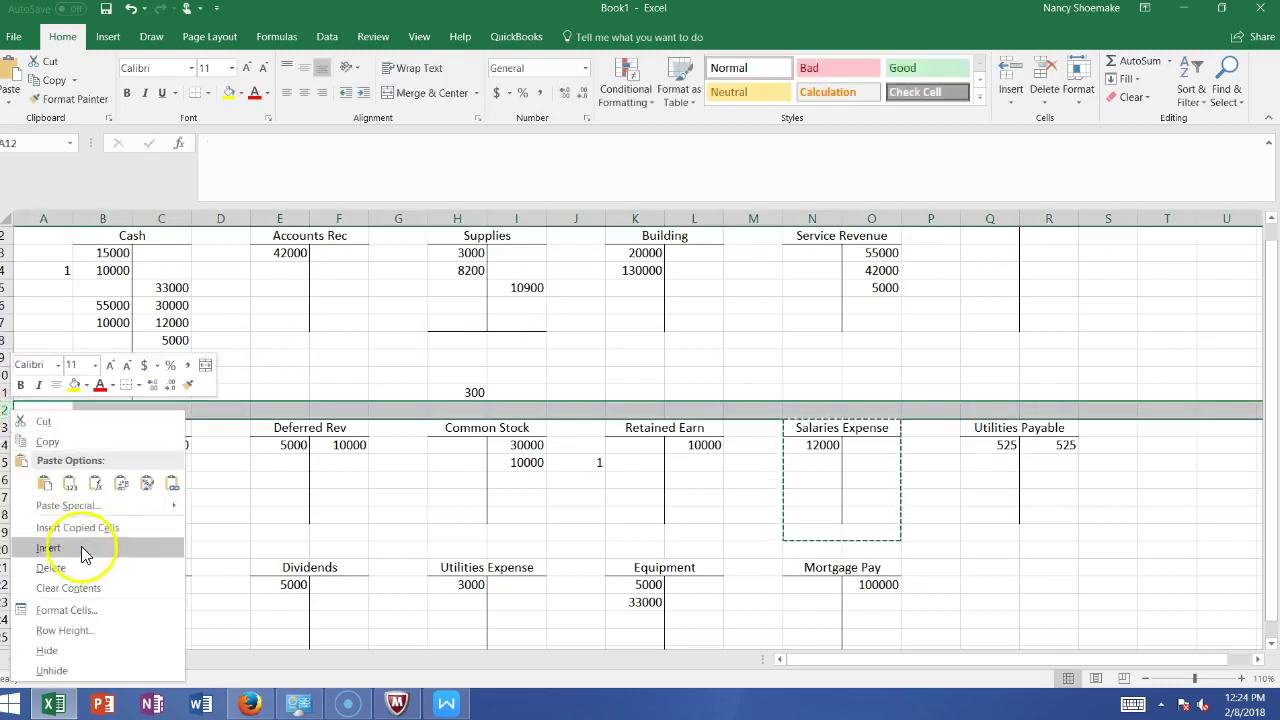
left_click(48, 548)
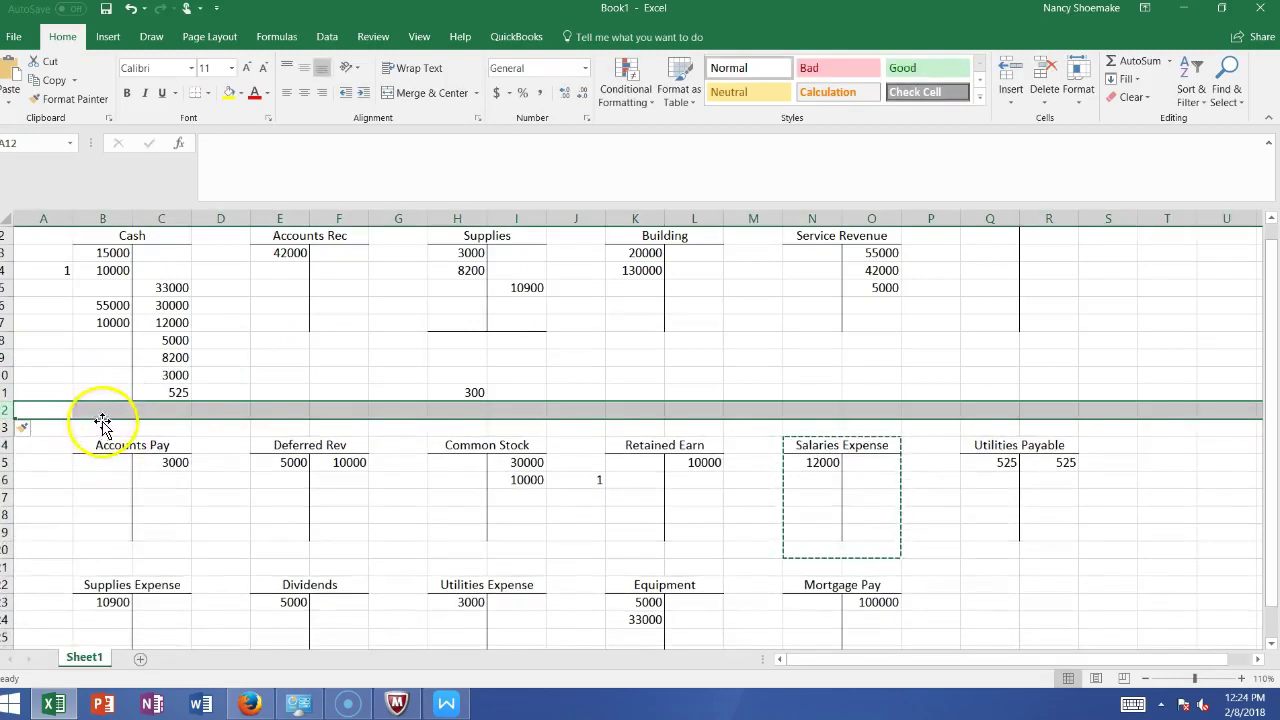
left_click(45, 446)
left_click(92, 412)
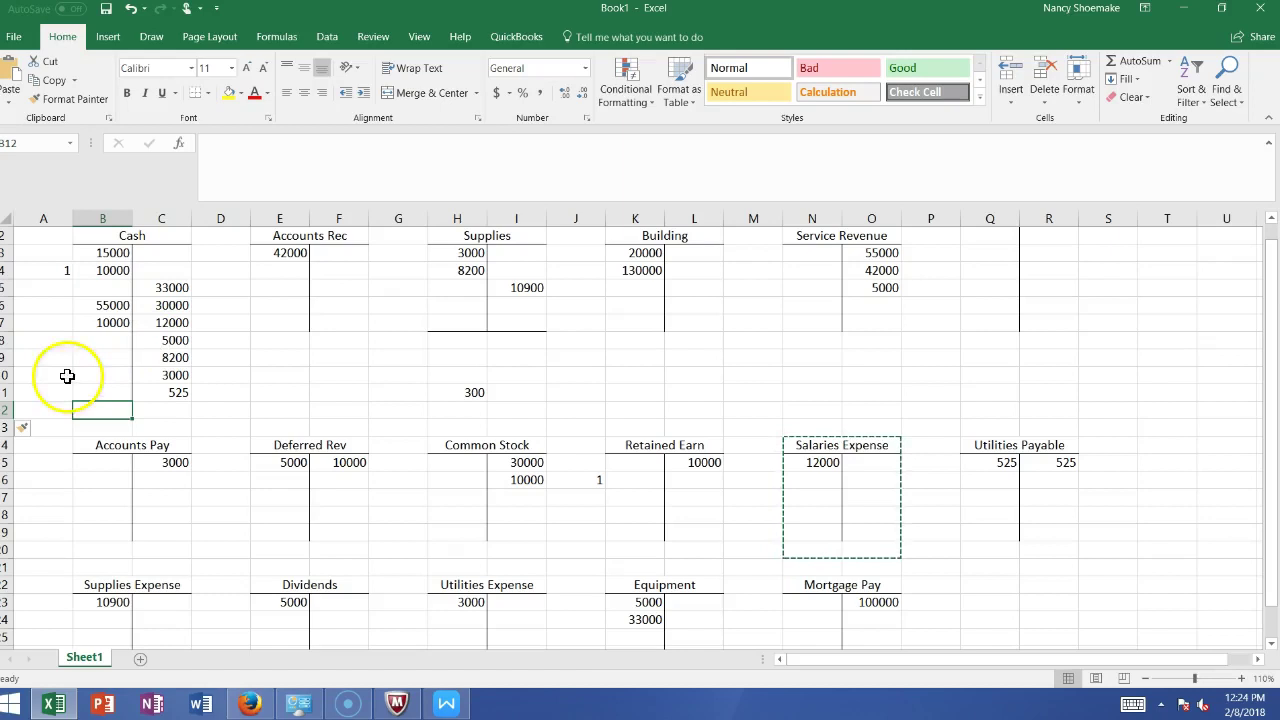
type("=")
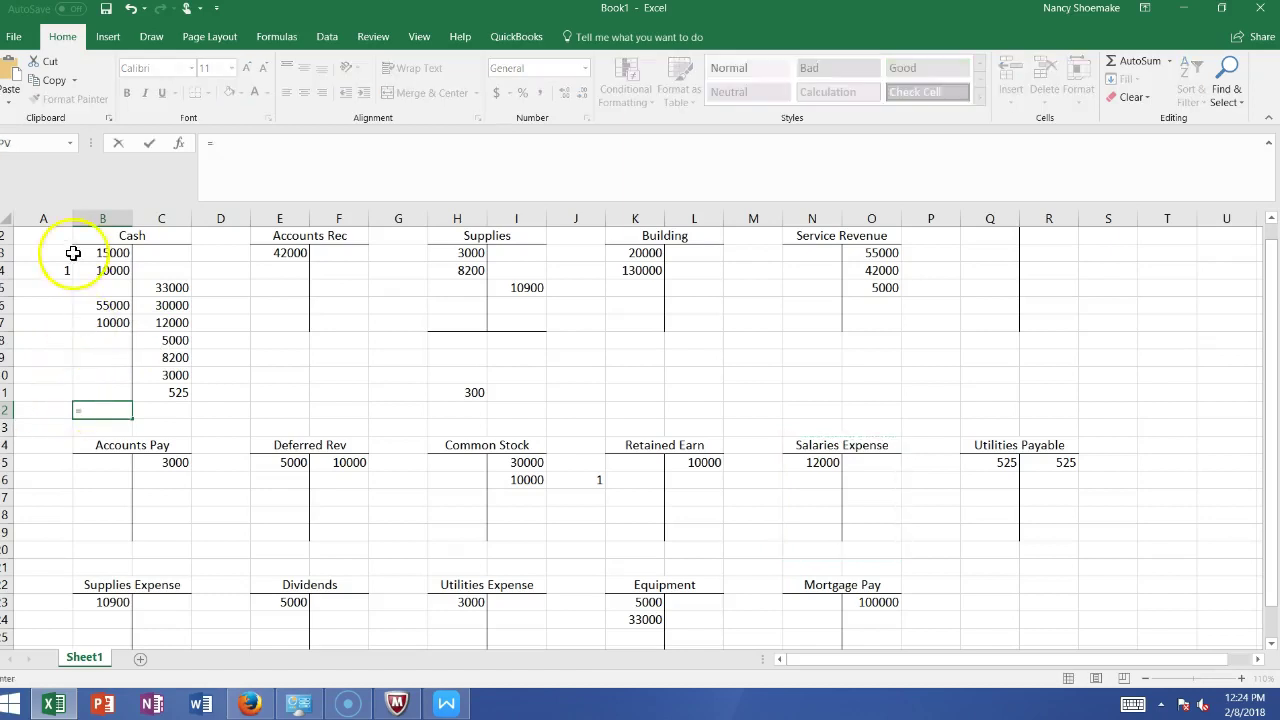
left_click_drag(86, 252, 94, 365)
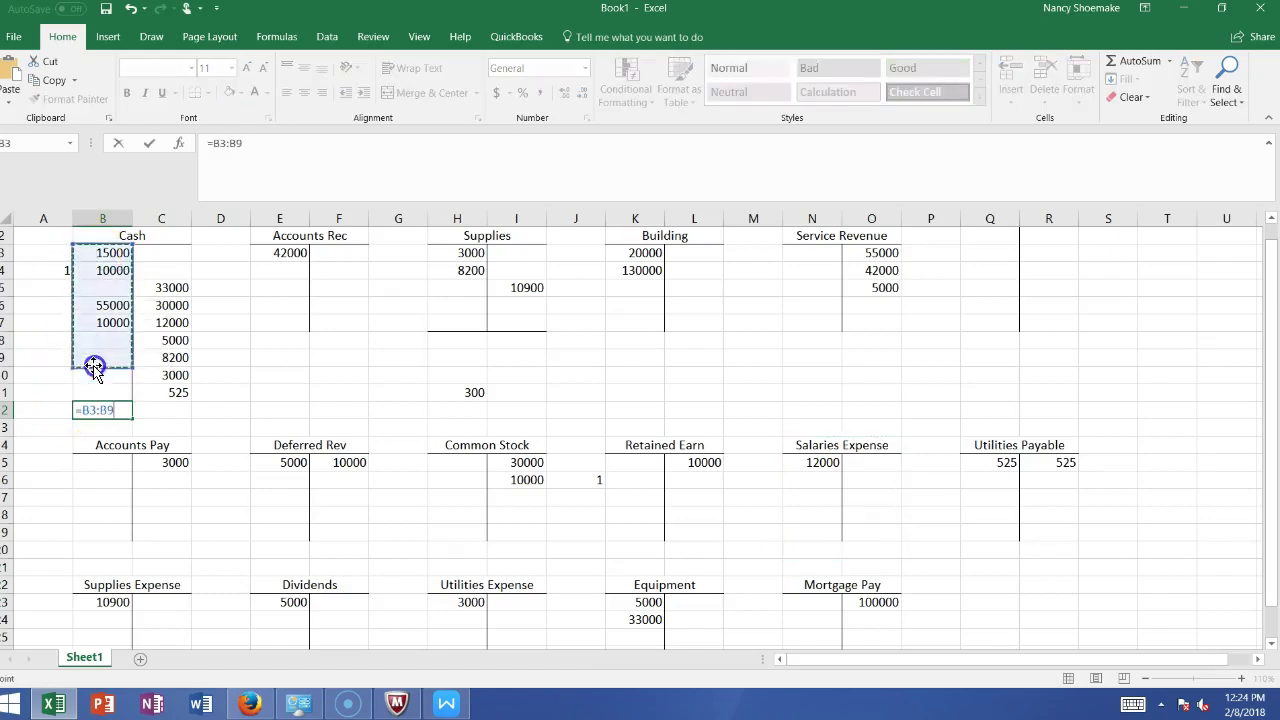
key("Return")
left_click(115, 406)
double_click(112, 408)
key("BackSpace")
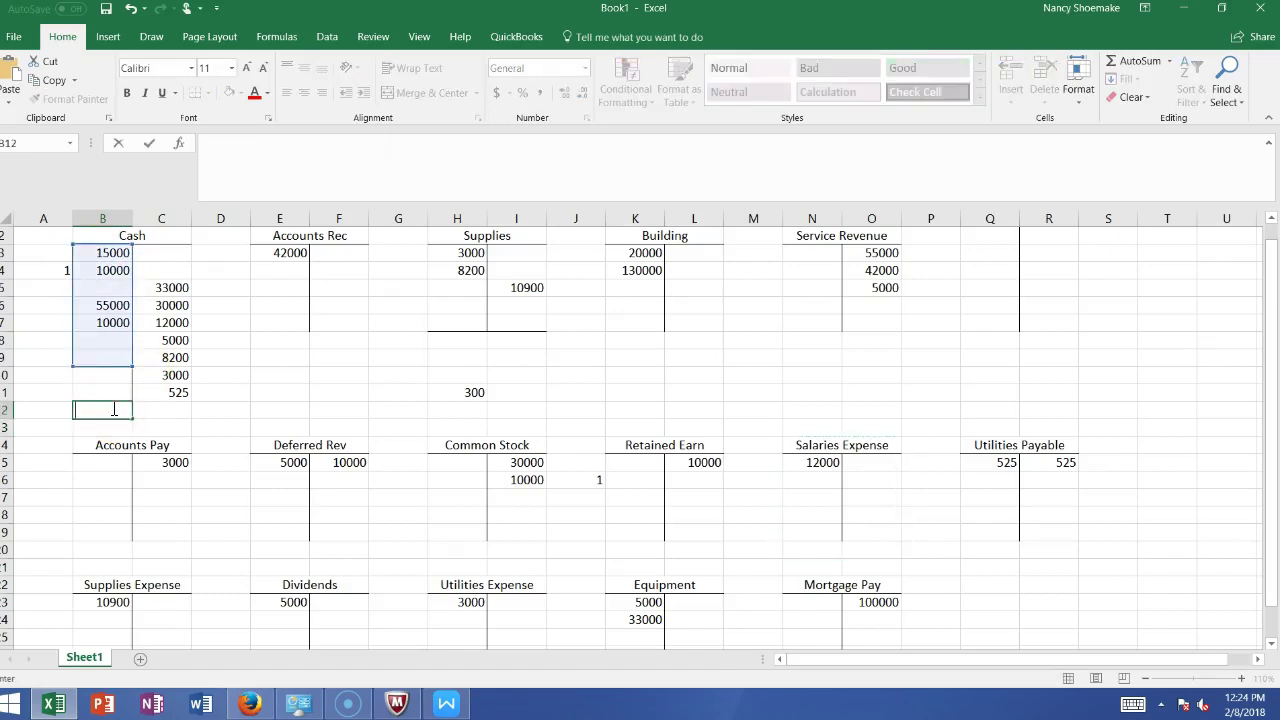
Enter 525 in H24 as a second debit in the Utilities Expense T-account
left_click_drag(1275, 334, 1275, 493)
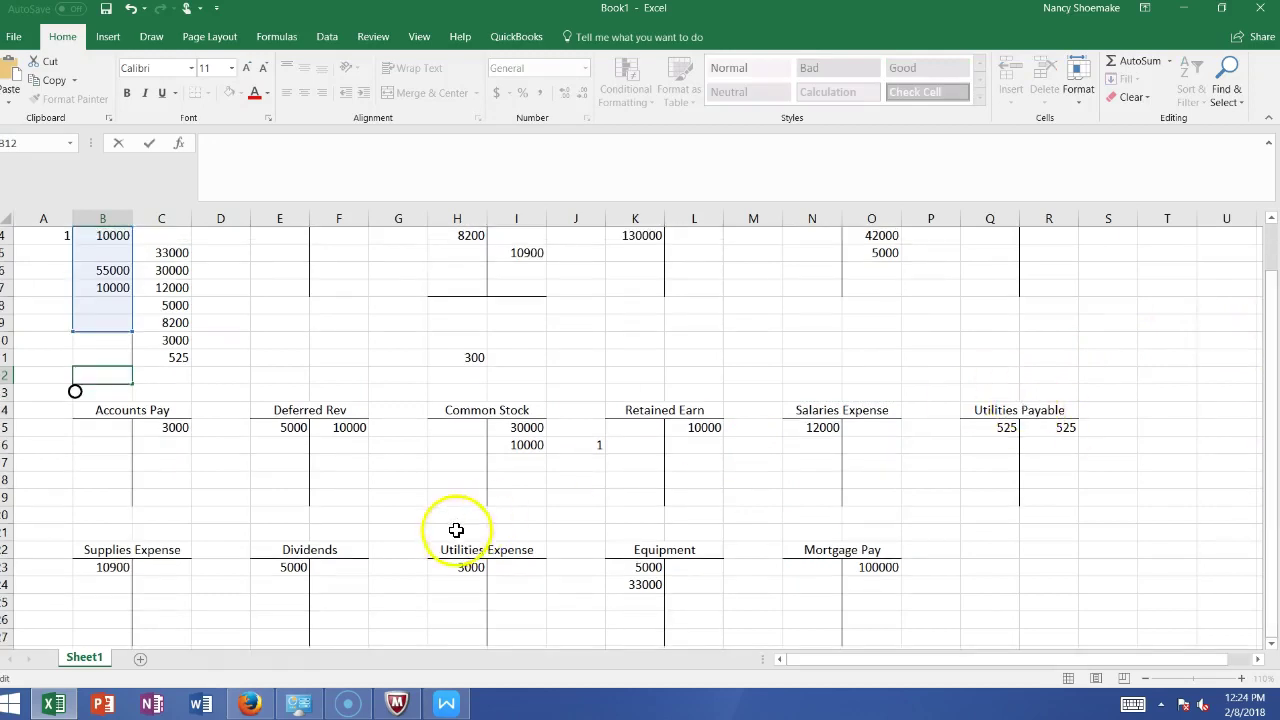
left_click(466, 567)
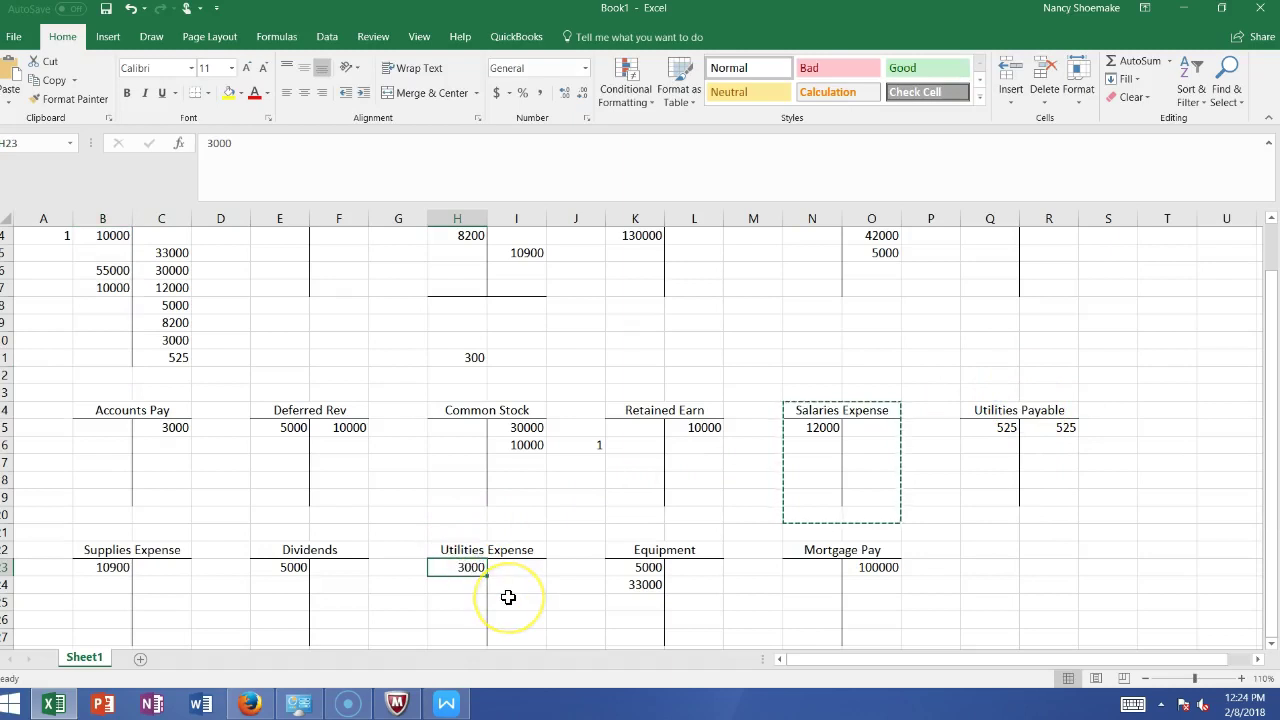
left_click(449, 590)
type("525")
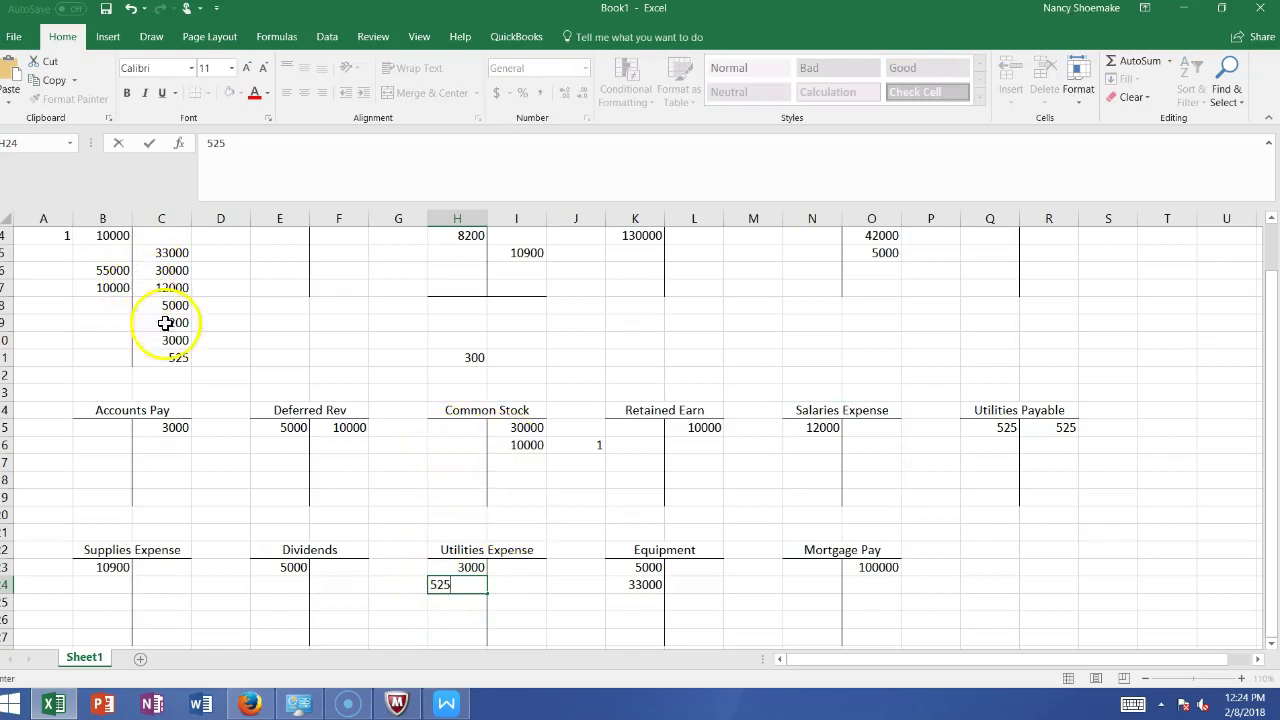
left_click(340, 598)
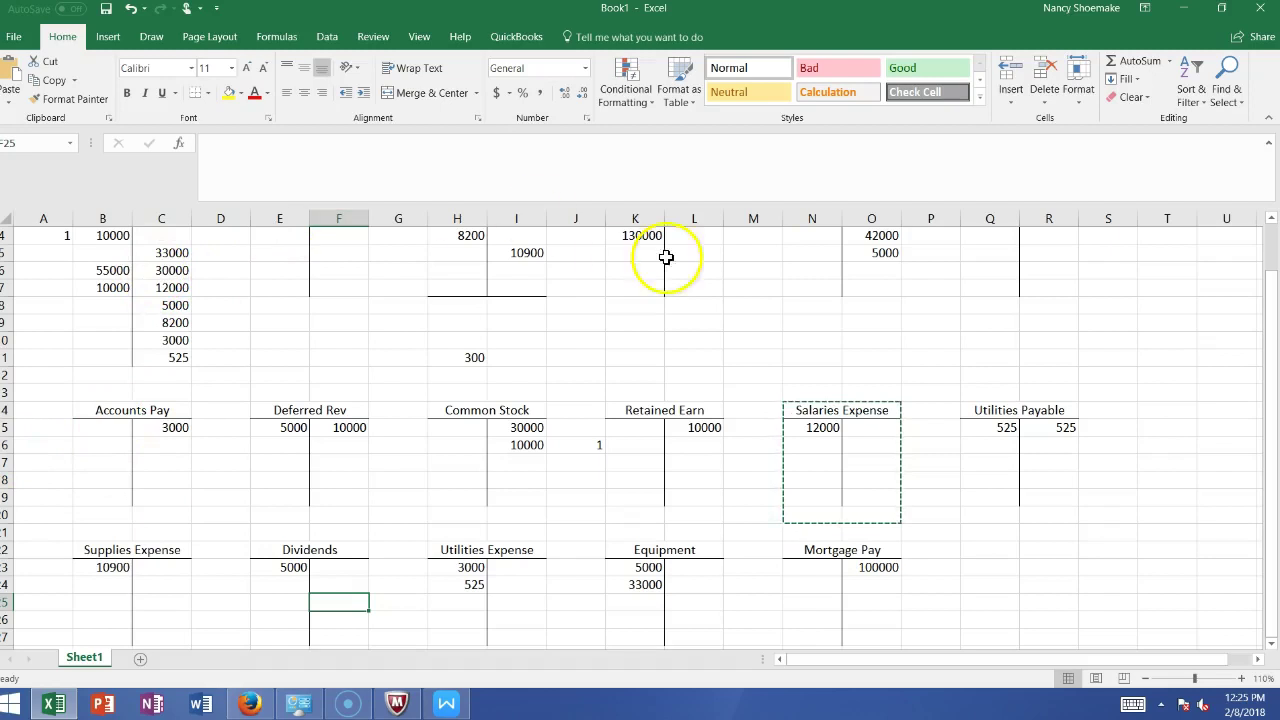
Total the Cash debits in B12 with AutoSum over the range B3:B11
left_click_drag(1266, 277, 1266, 262)
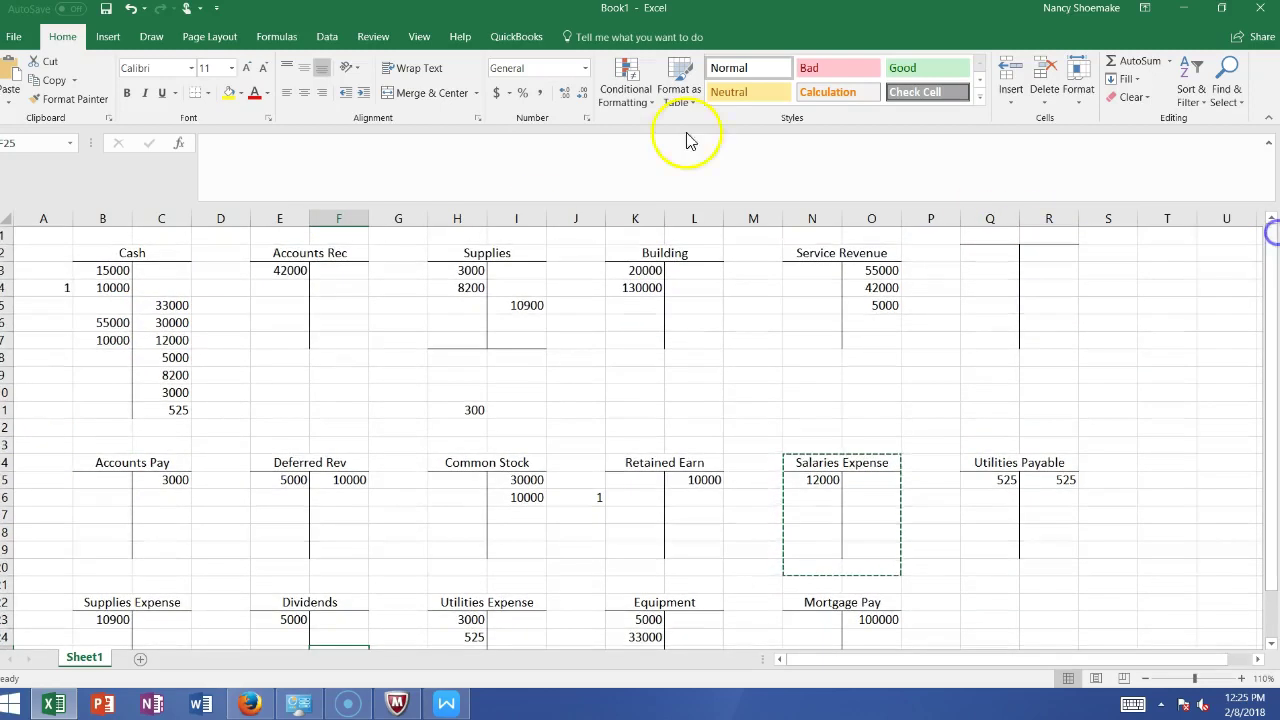
left_click(110, 428)
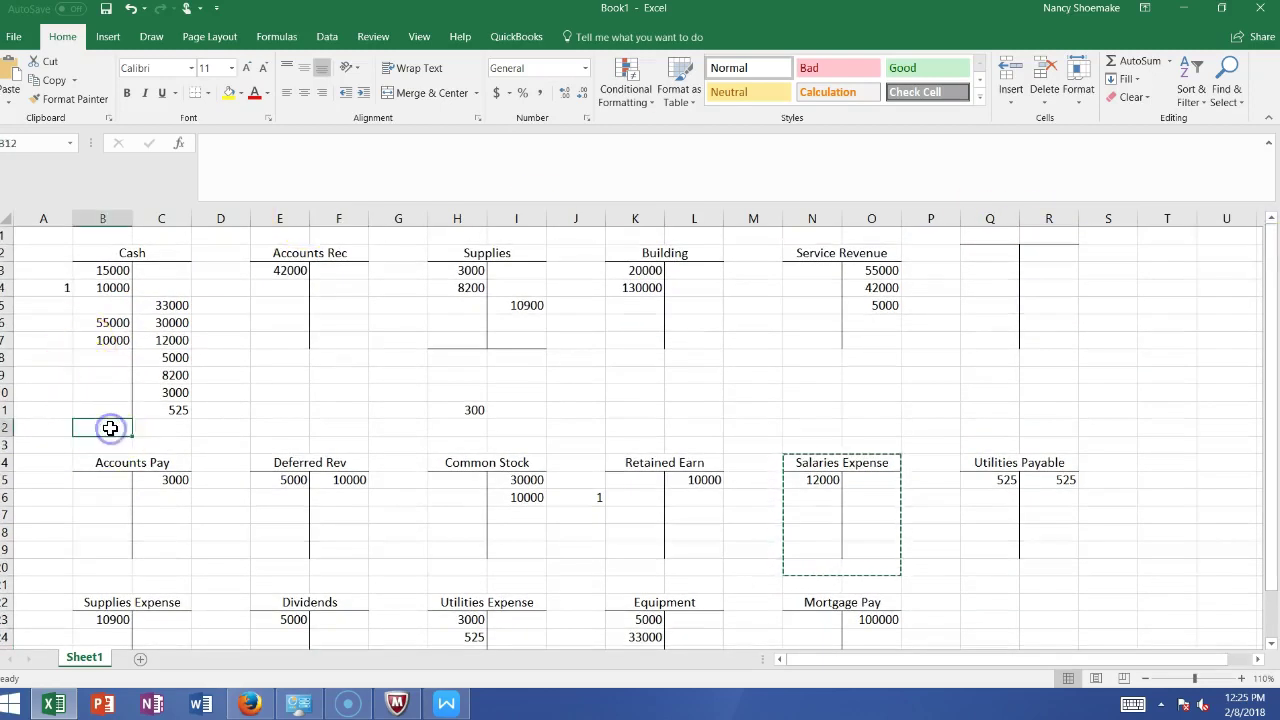
left_click(1125, 63)
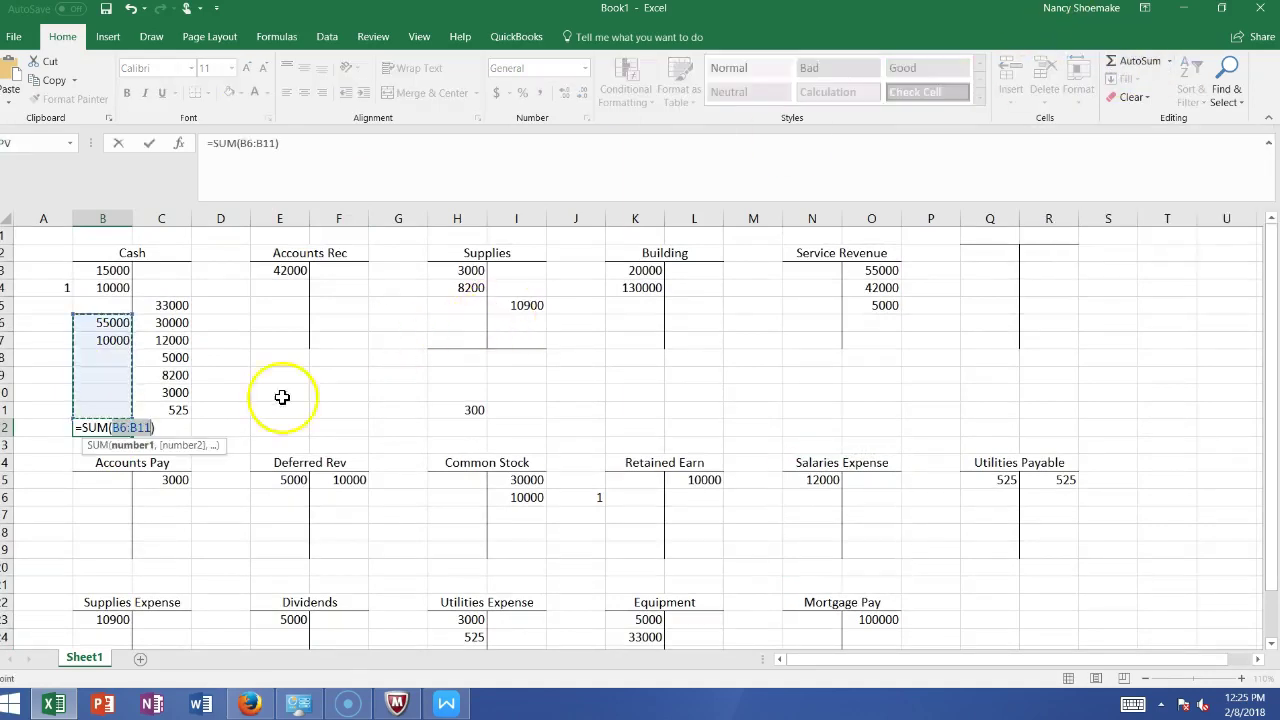
left_click(90, 407)
left_click_drag(90, 407, 103, 271)
key("Return")
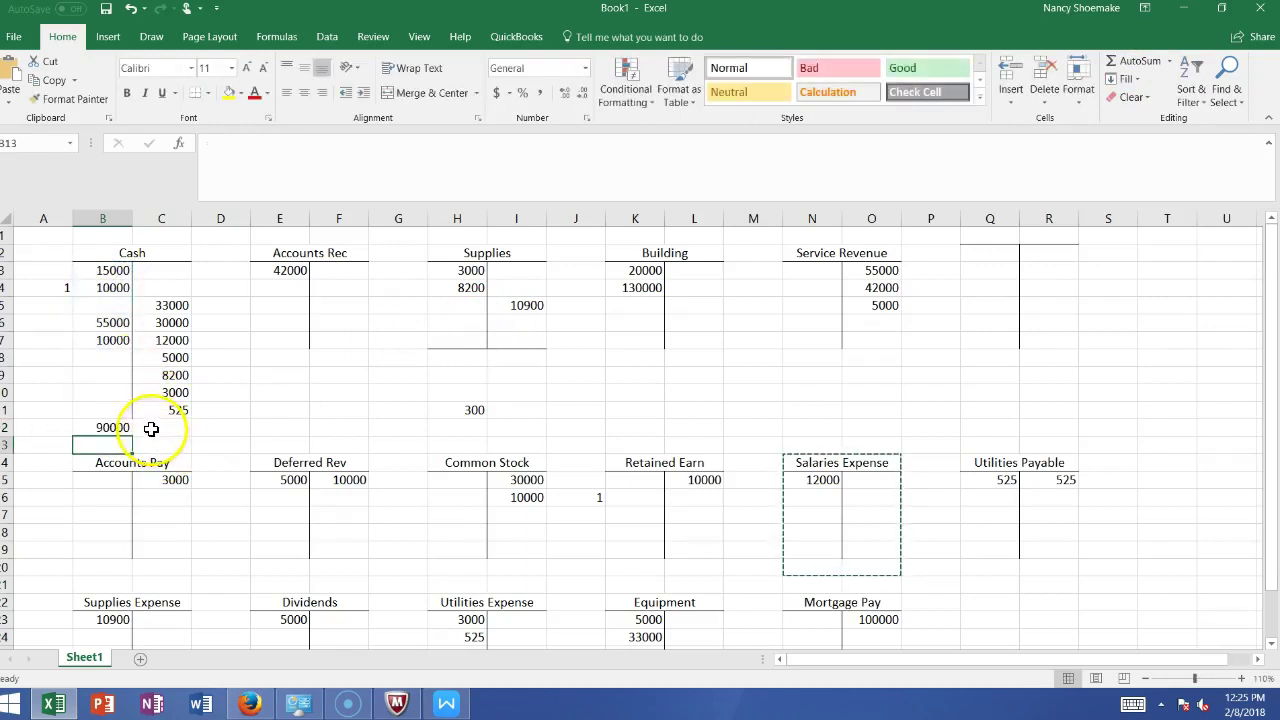
Copy the Cash debit total formula from B12 across to C12 to total the credits
left_click(110, 428)
left_click_drag(131, 433, 190, 435)
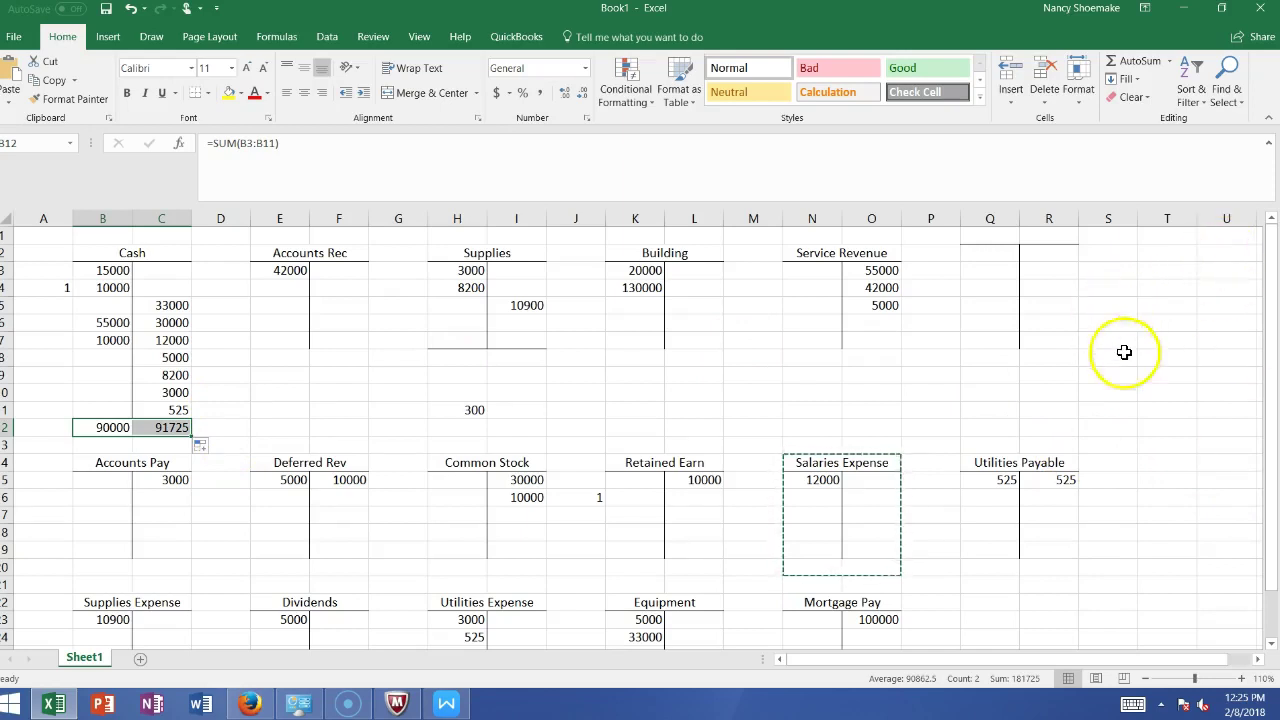
left_click(110, 272)
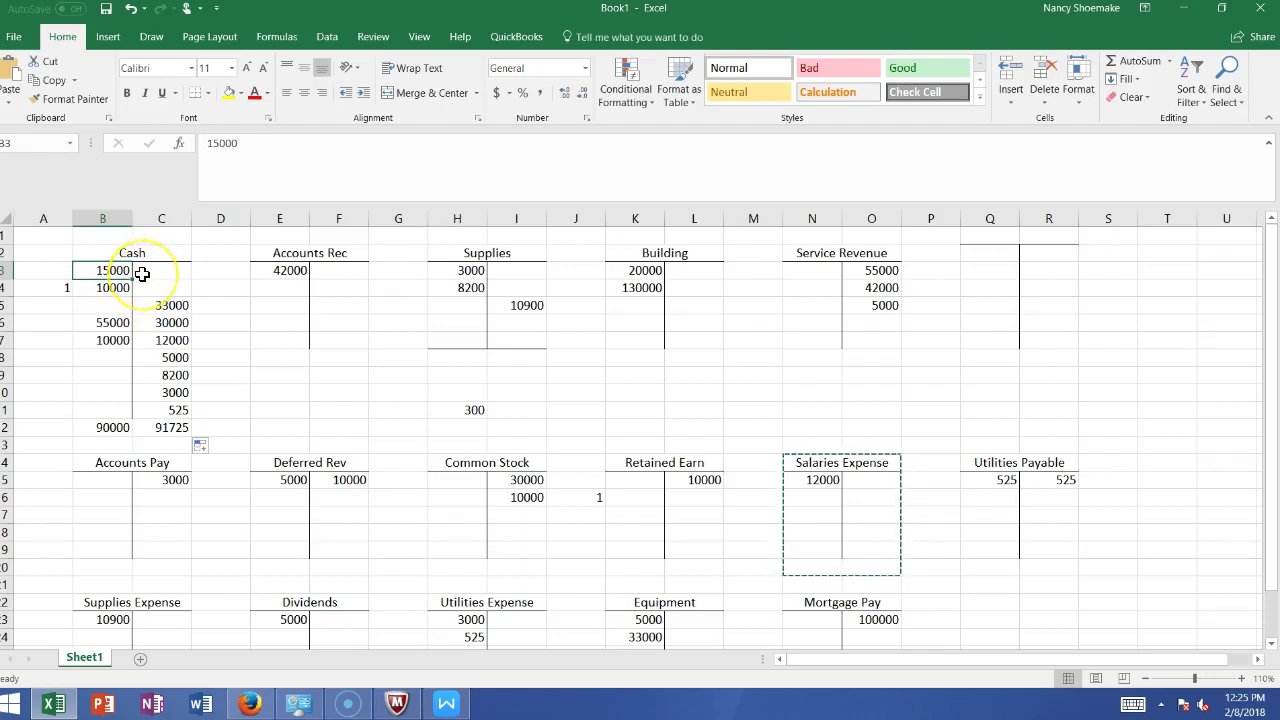
Change the first Cash debit in B3 to 25000 and the first Building debit in K3 to 10000
type("25")
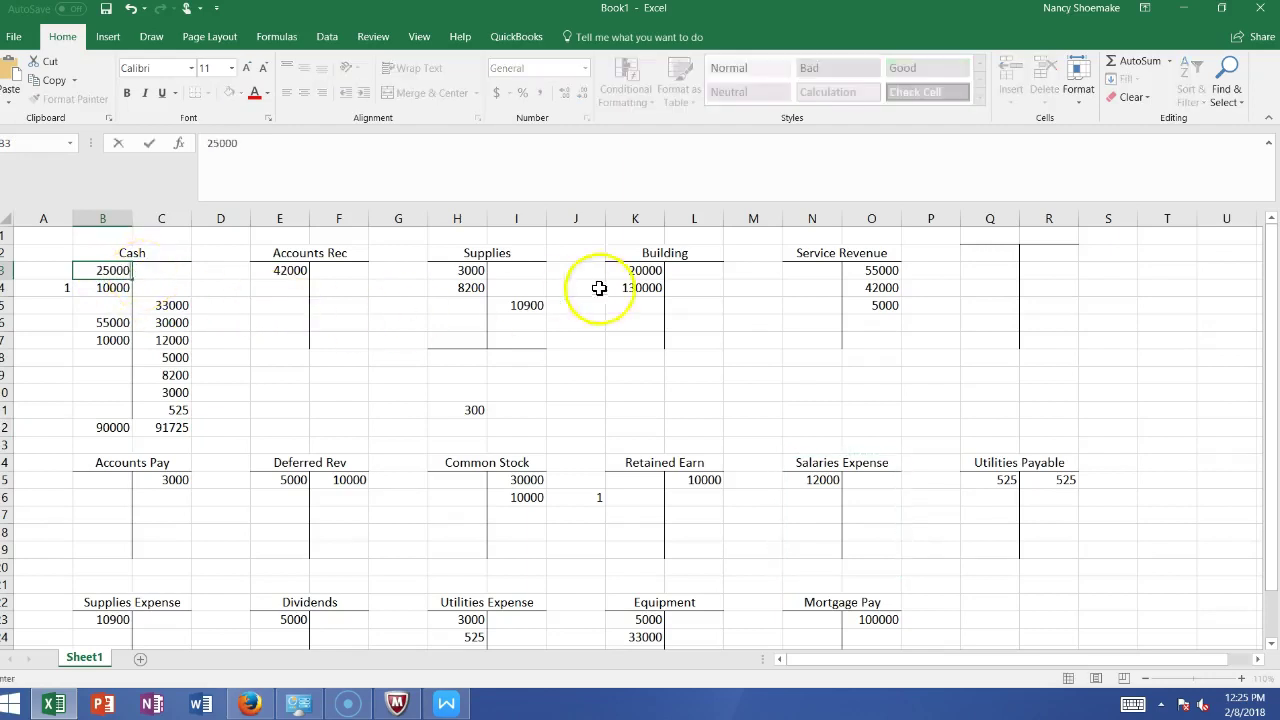
left_click(620, 272)
type("10000")
key("Return")
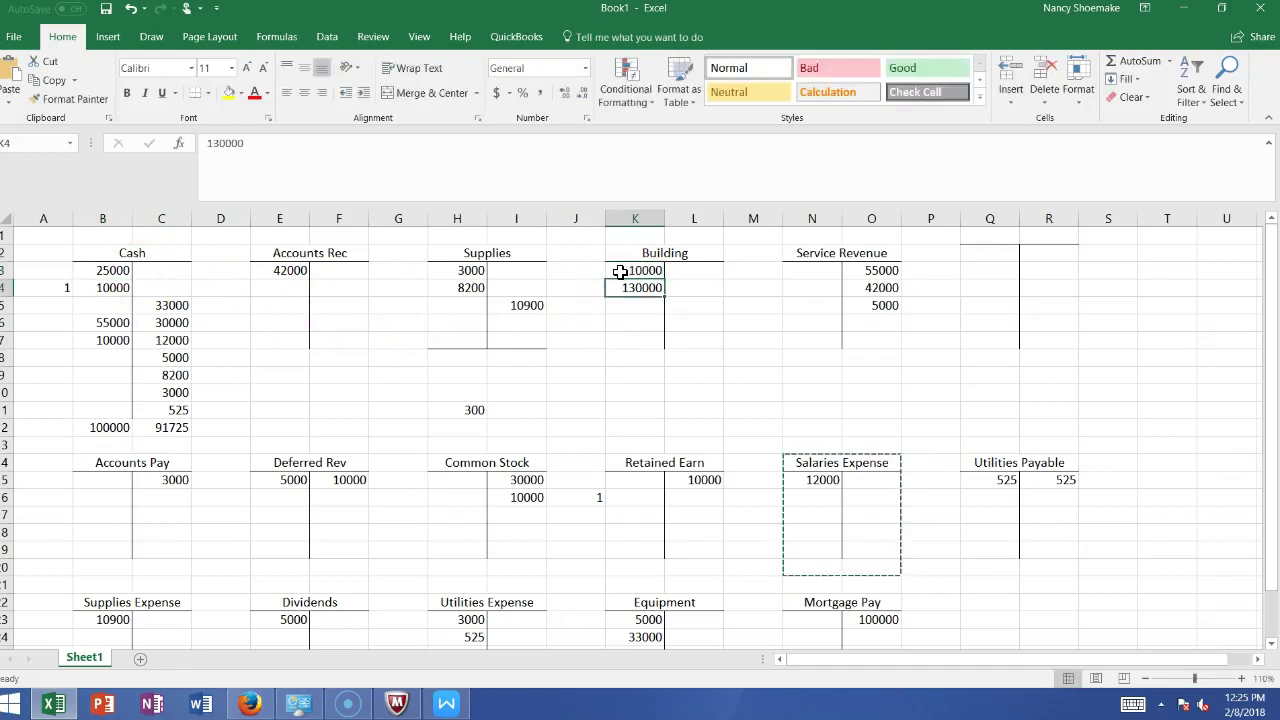
Calculate the Cash balance in B13 by subtracting the credit total from the debit total with =B12-C12
left_click(106, 426)
left_click(100, 446)
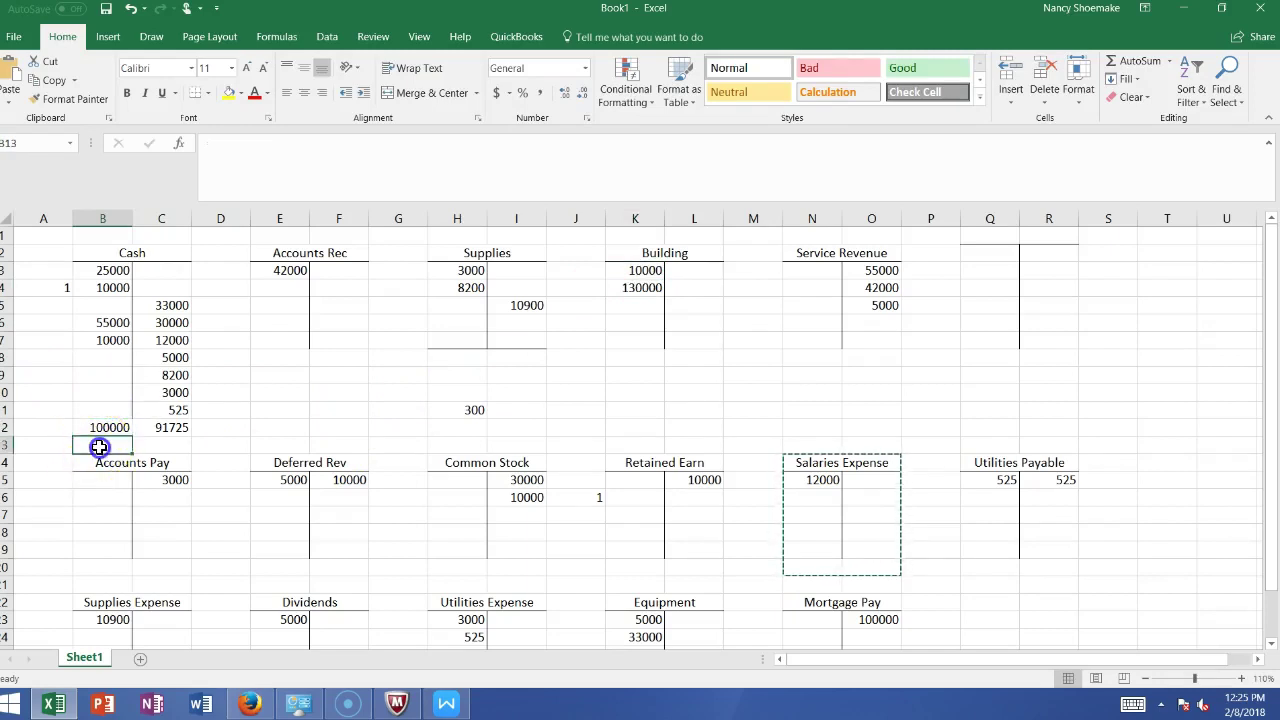
type("=")
left_click(104, 428)
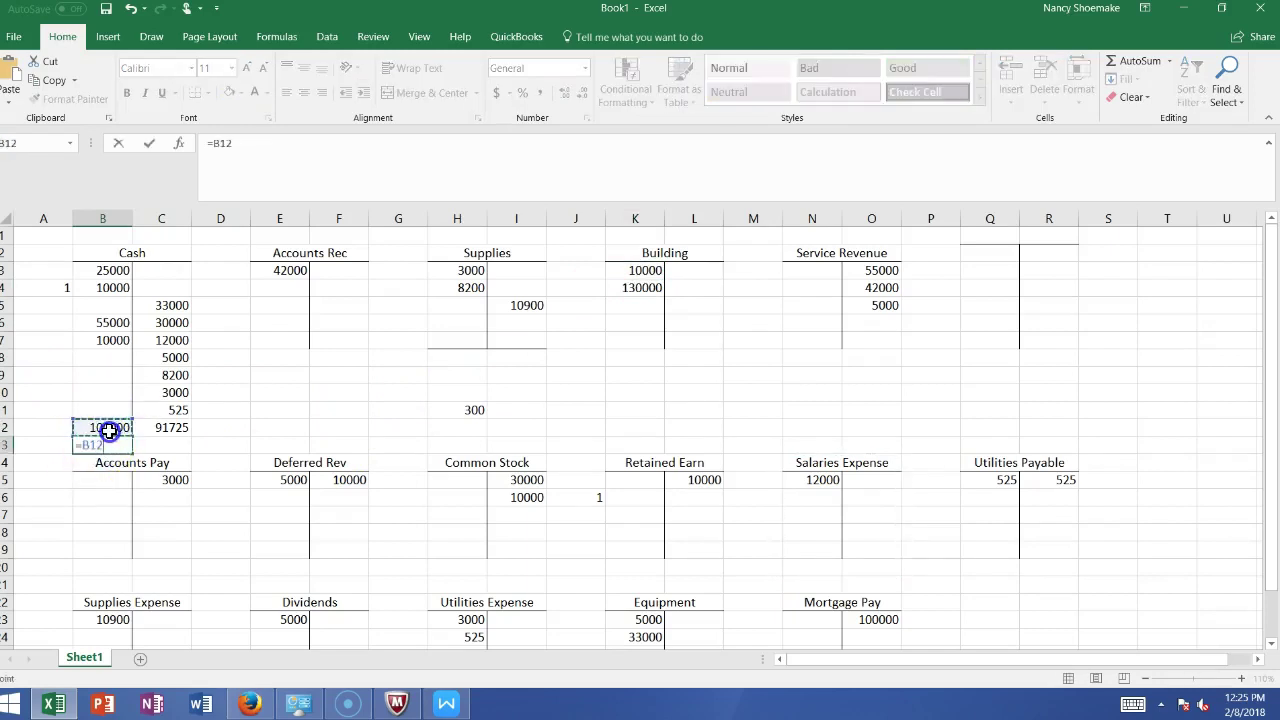
type("-")
left_click(145, 428)
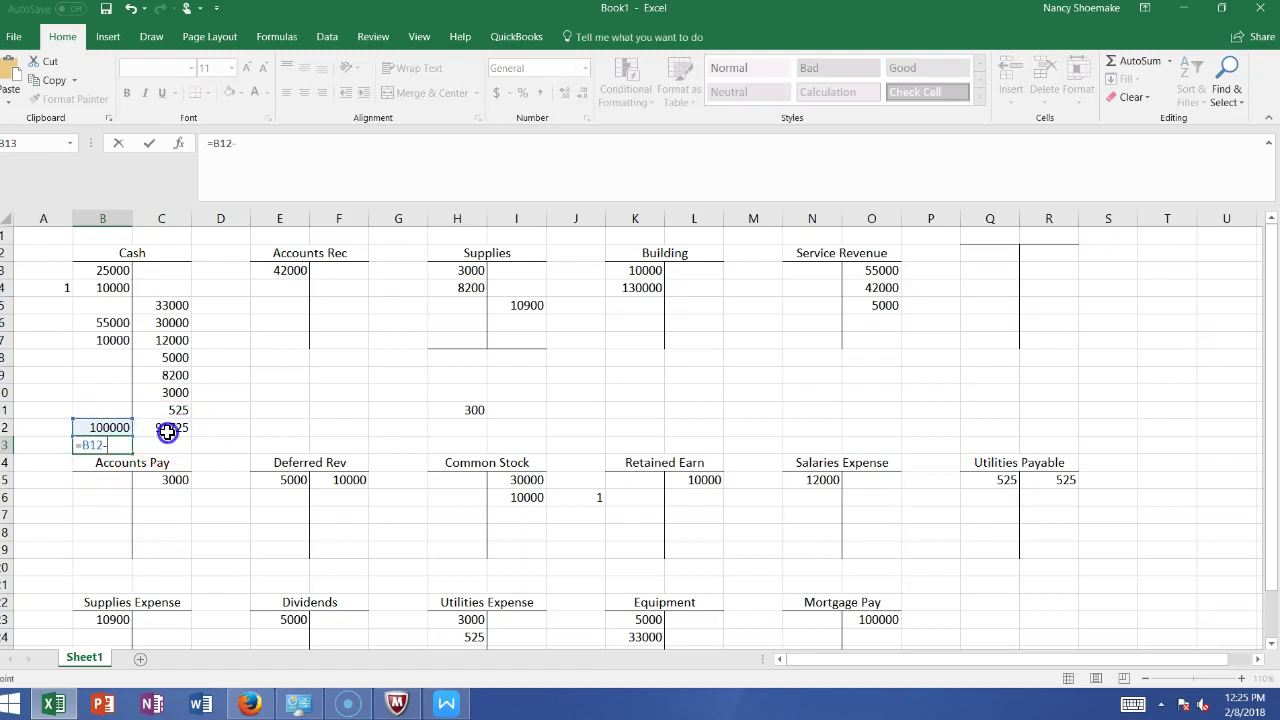
key("Return")
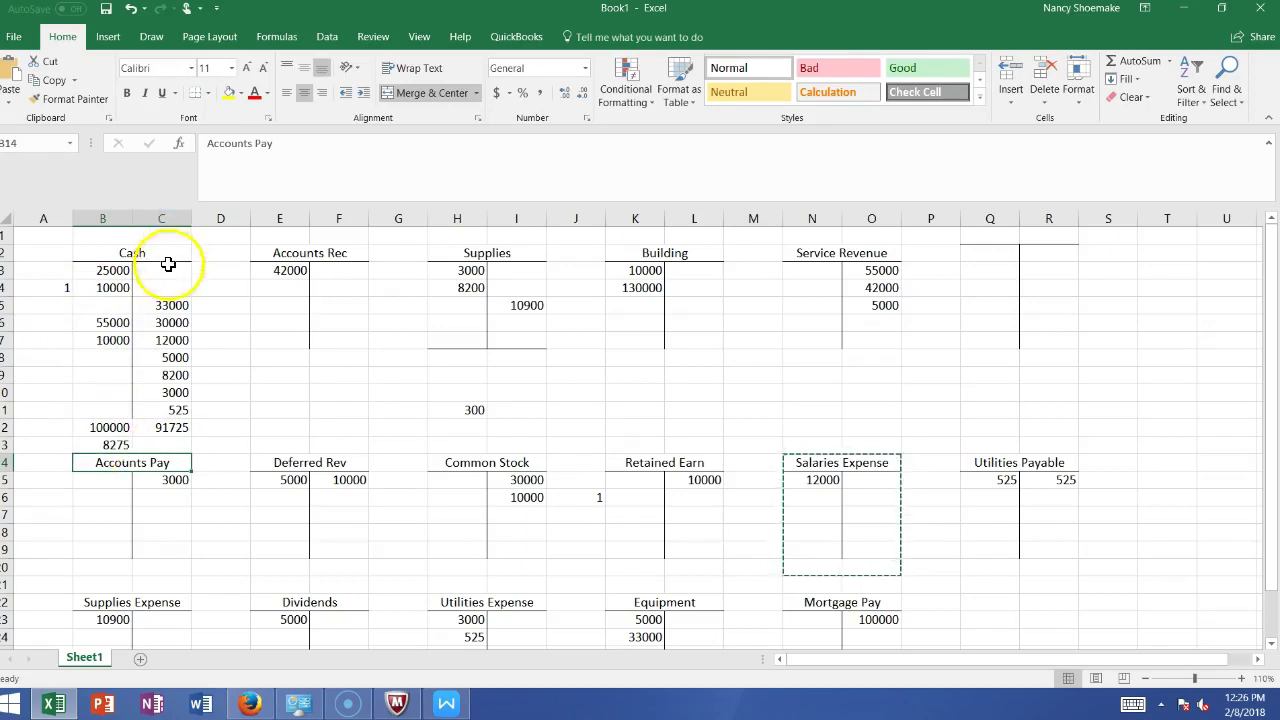
Replace the Cash debit total in B12 with the balance 8275, and clear the formulas in B13 and C12
left_click(112, 447)
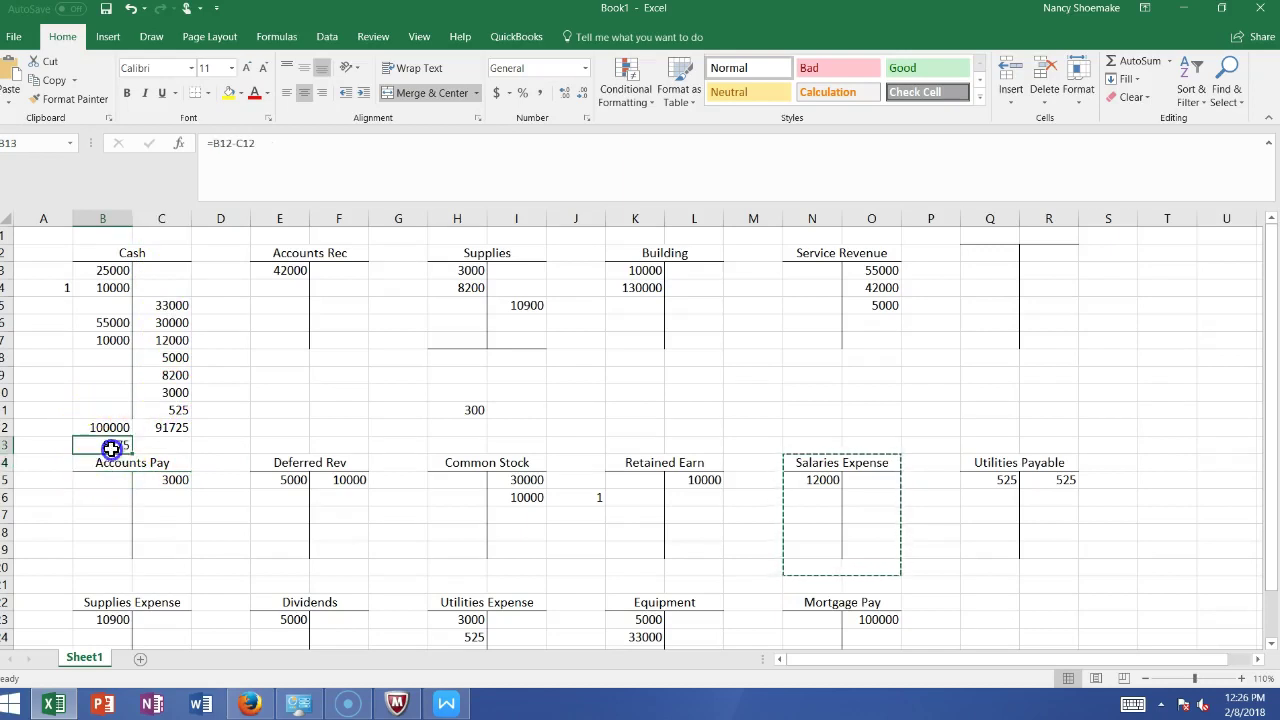
key("Up")
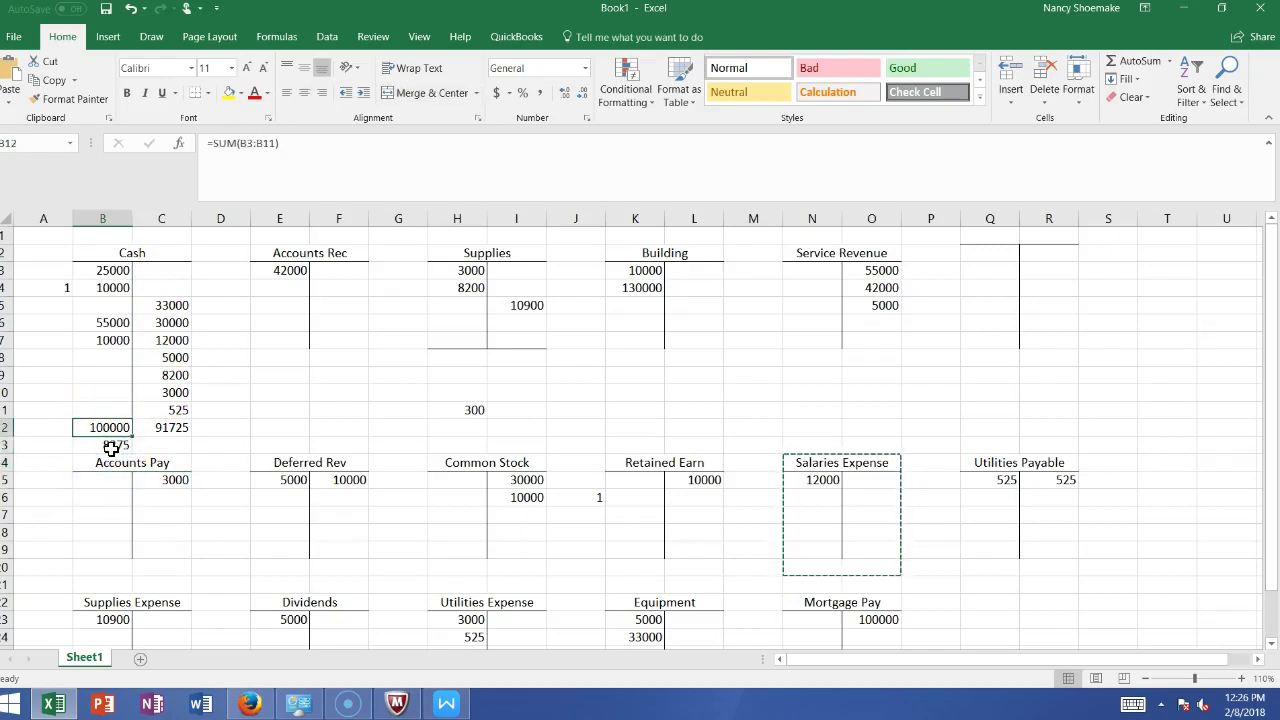
type("8275")
key("Return")
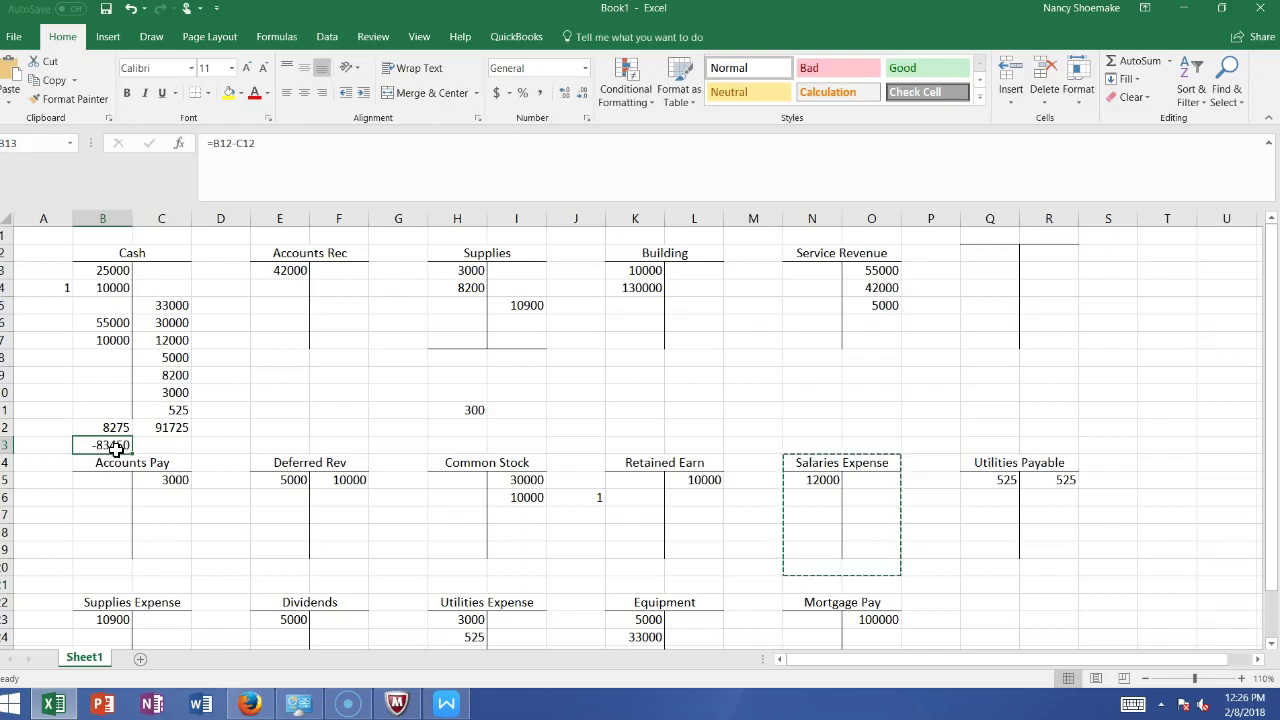
key("BackSpace")
left_click(165, 425)
key("BackSpace")
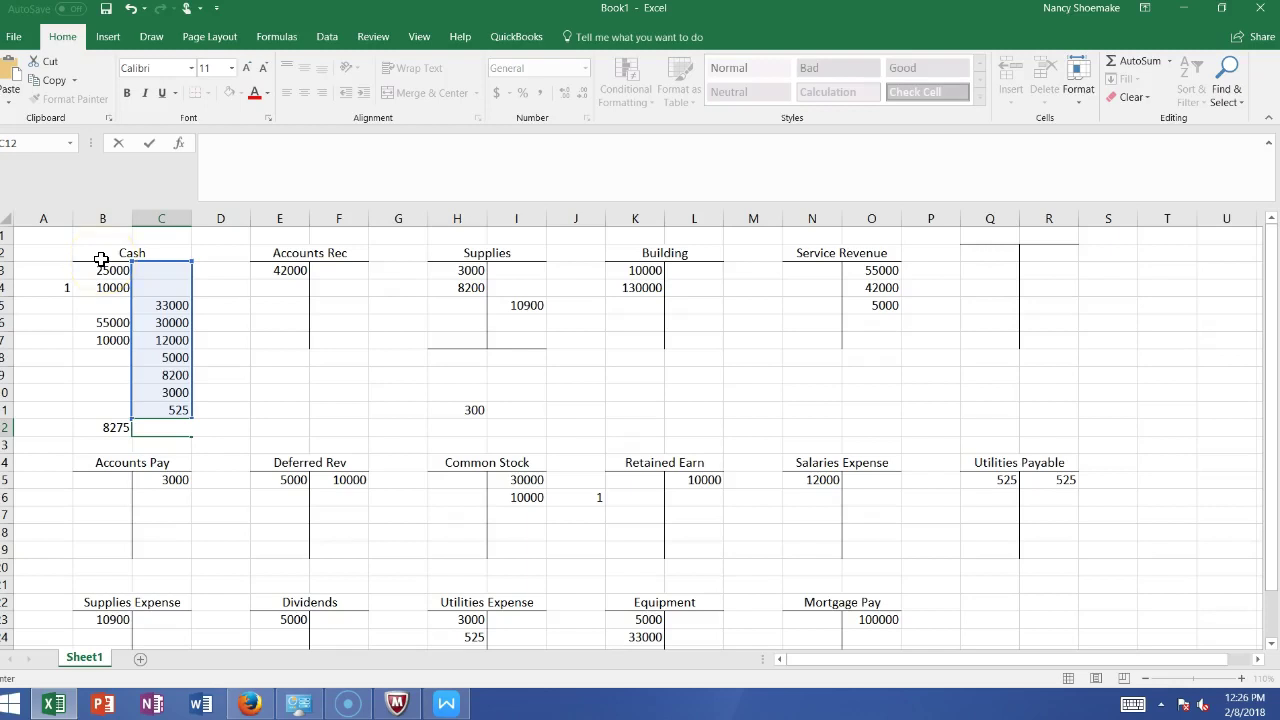
Enter the debit balances 42000 in E8 for Accounts Rec and 300 in H7 for Supplies
left_click(274, 362)
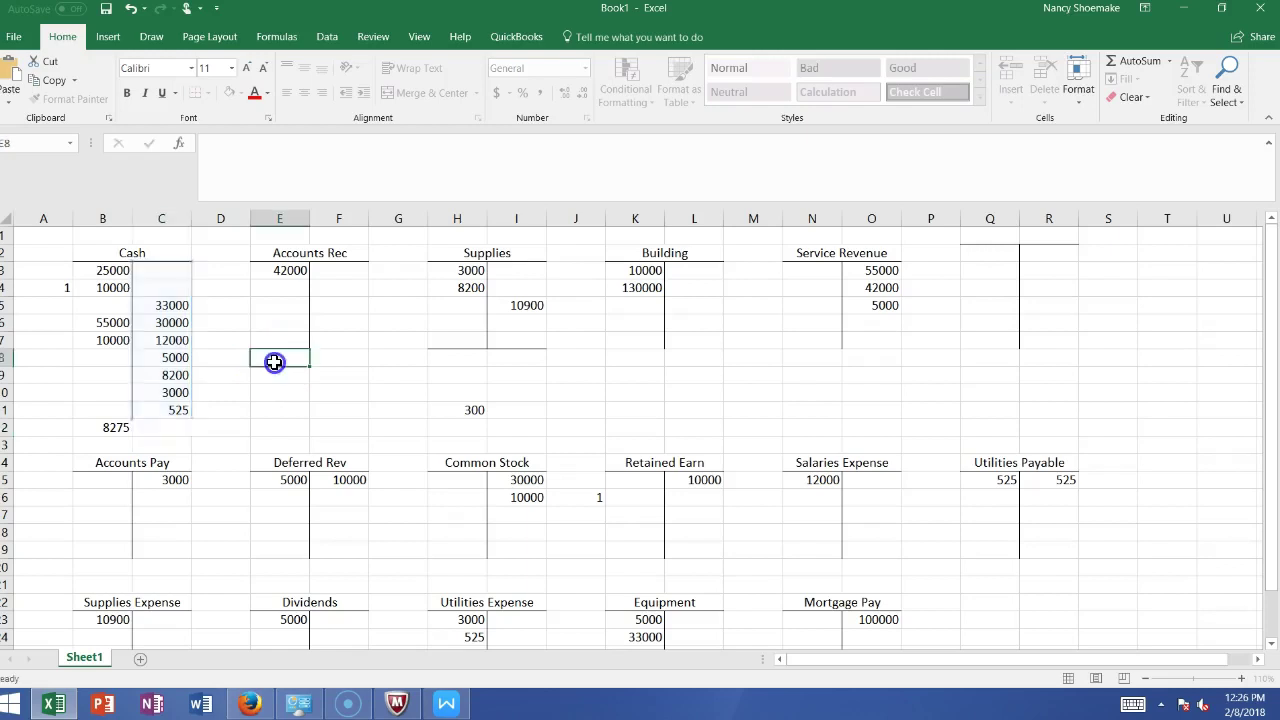
type("42000")
key("Return")
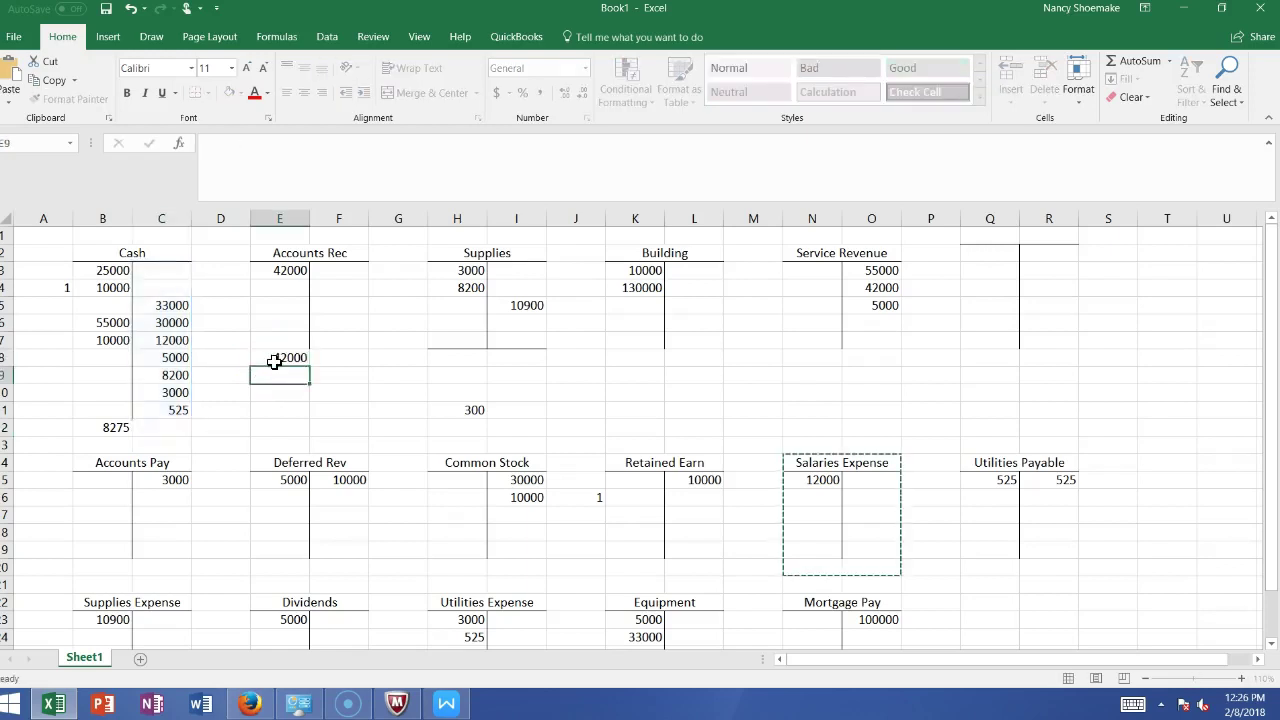
left_click(462, 362)
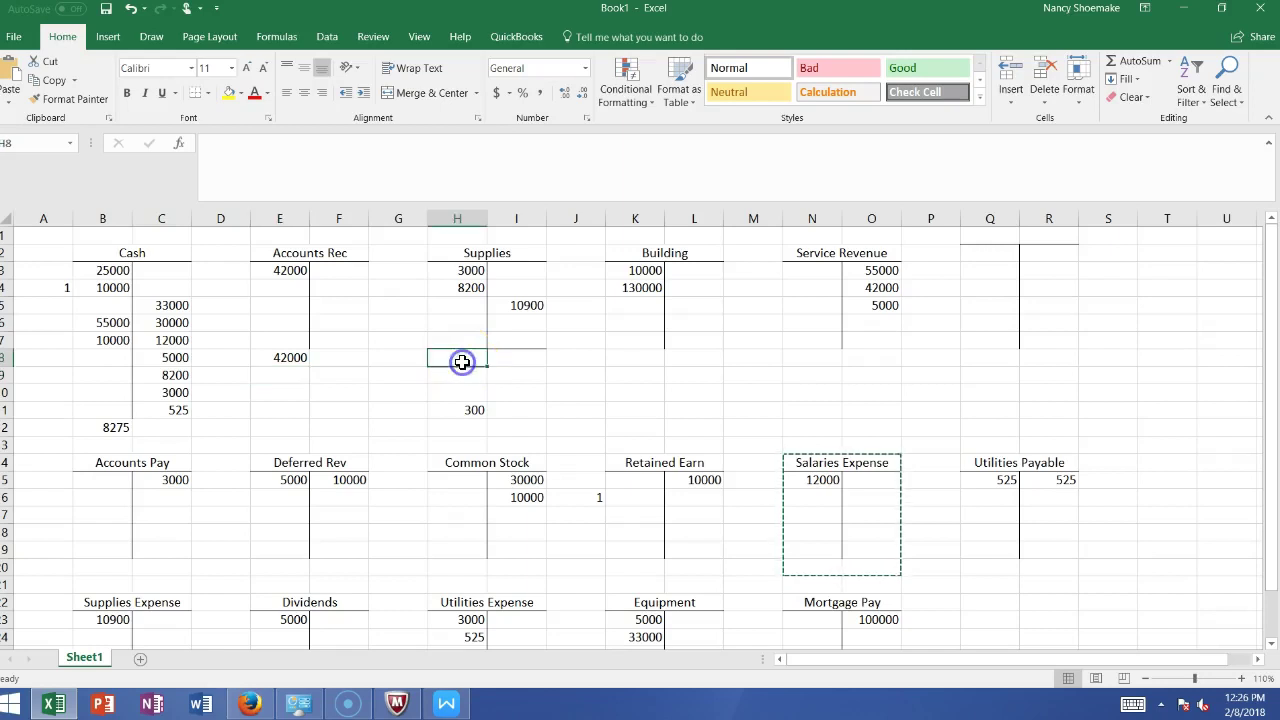
left_click(459, 340)
type("00")
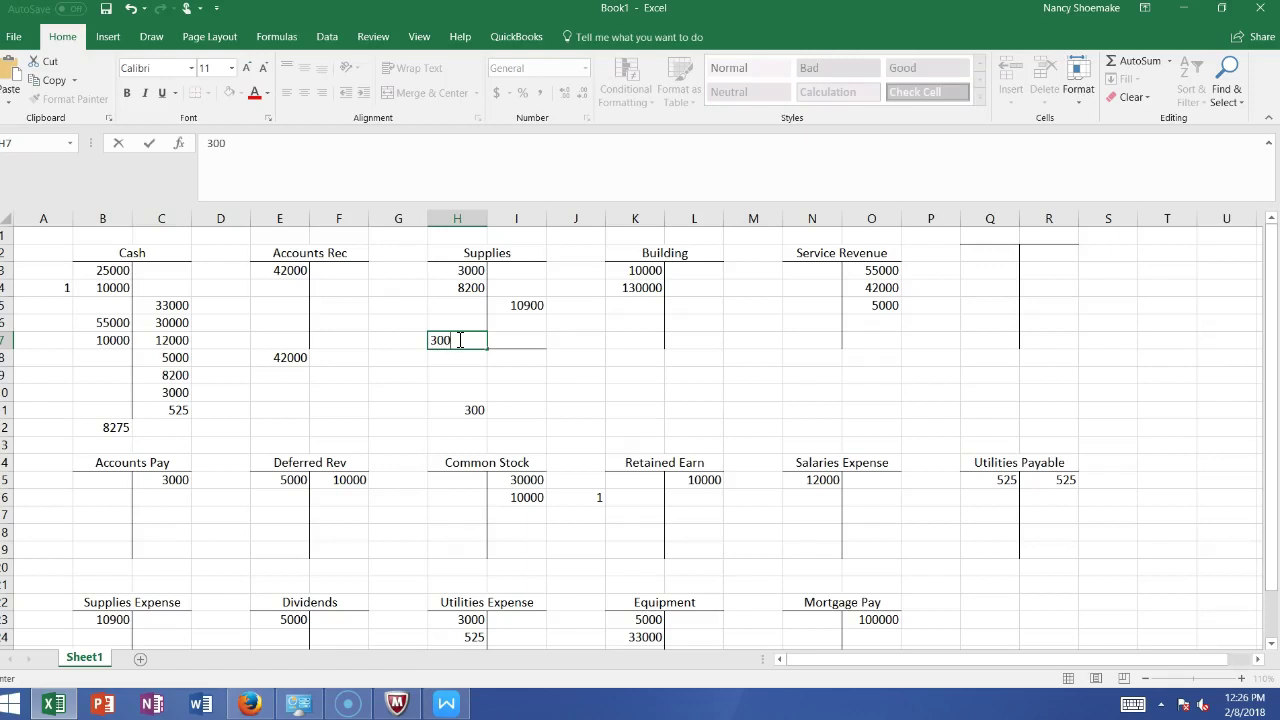
Enter 140000 in K7 as the debit balance of the Building T-account
key("Right")
key("Right")
key("Right")
type("140")
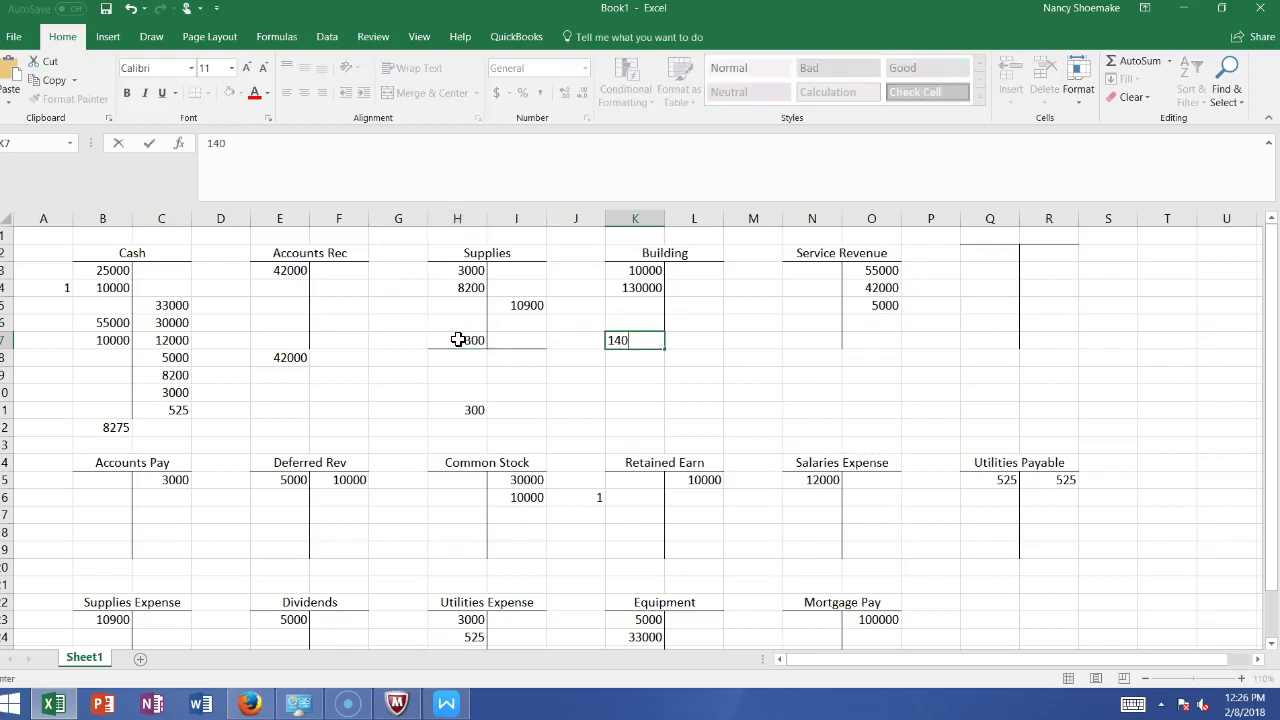
key("Return")
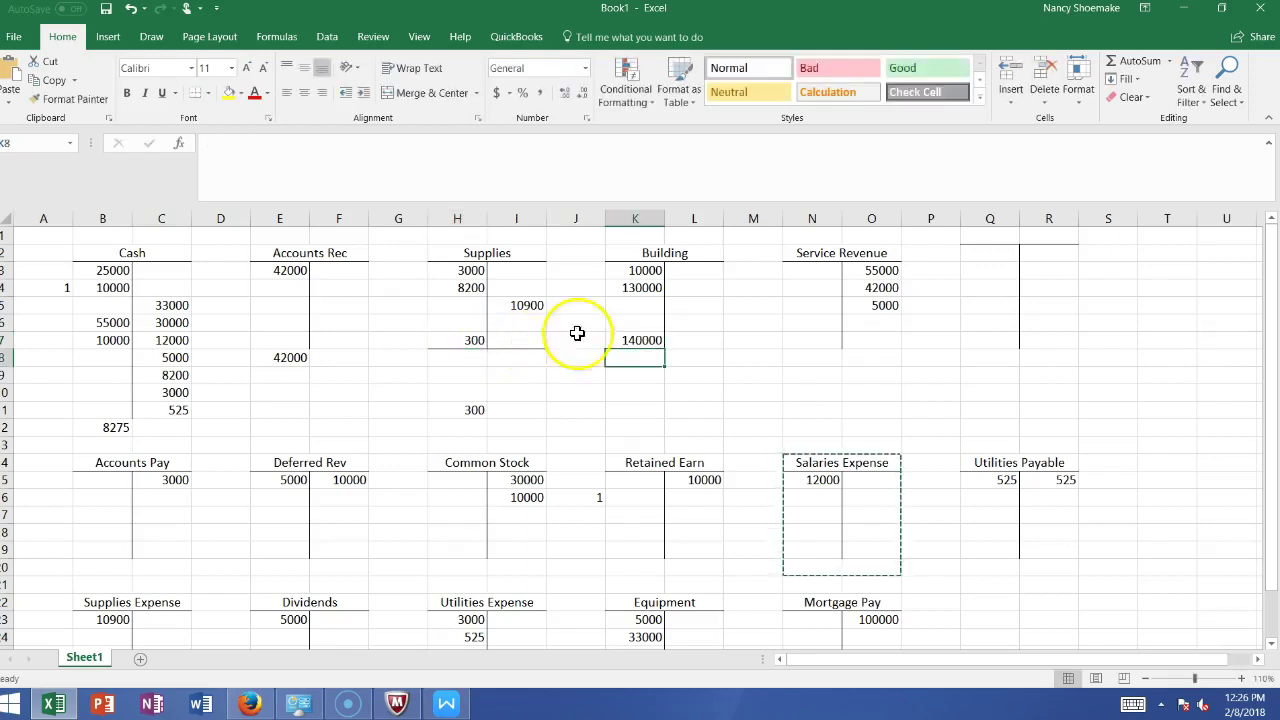
Total the Service Revenue credits in O8 with AutoSum over the range O3:O7
left_click(869, 360)
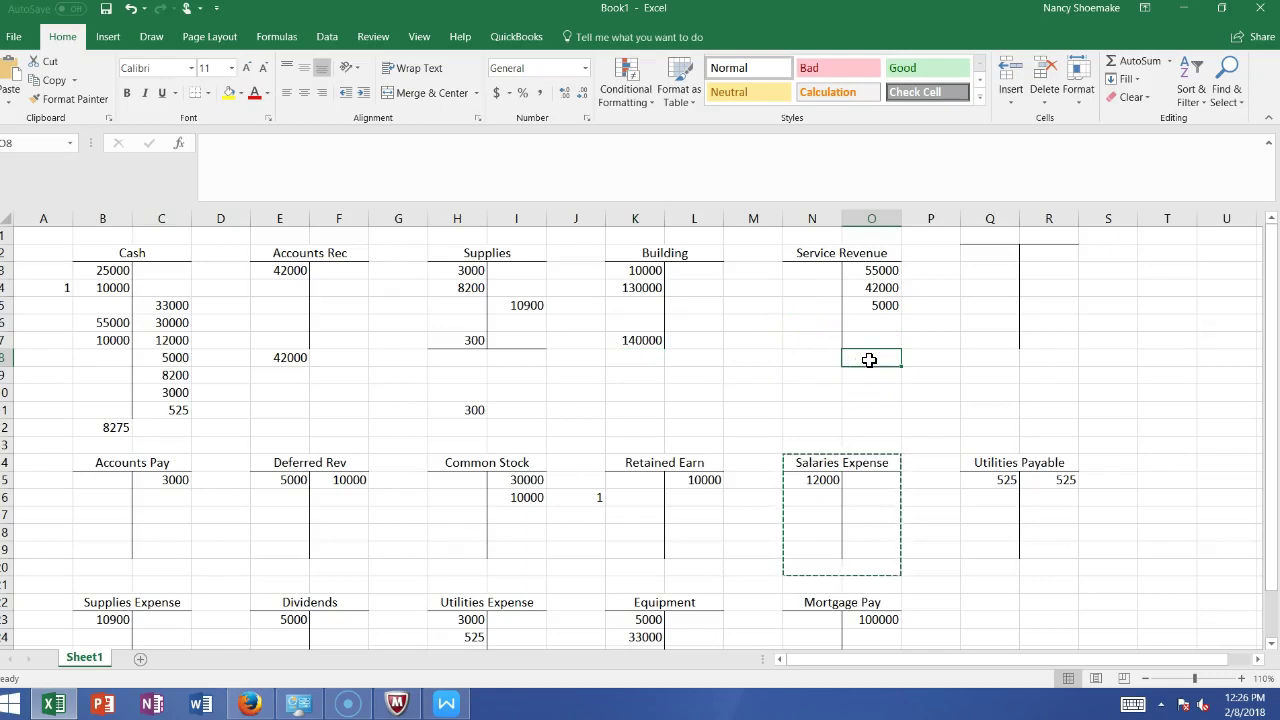
left_click(1136, 61)
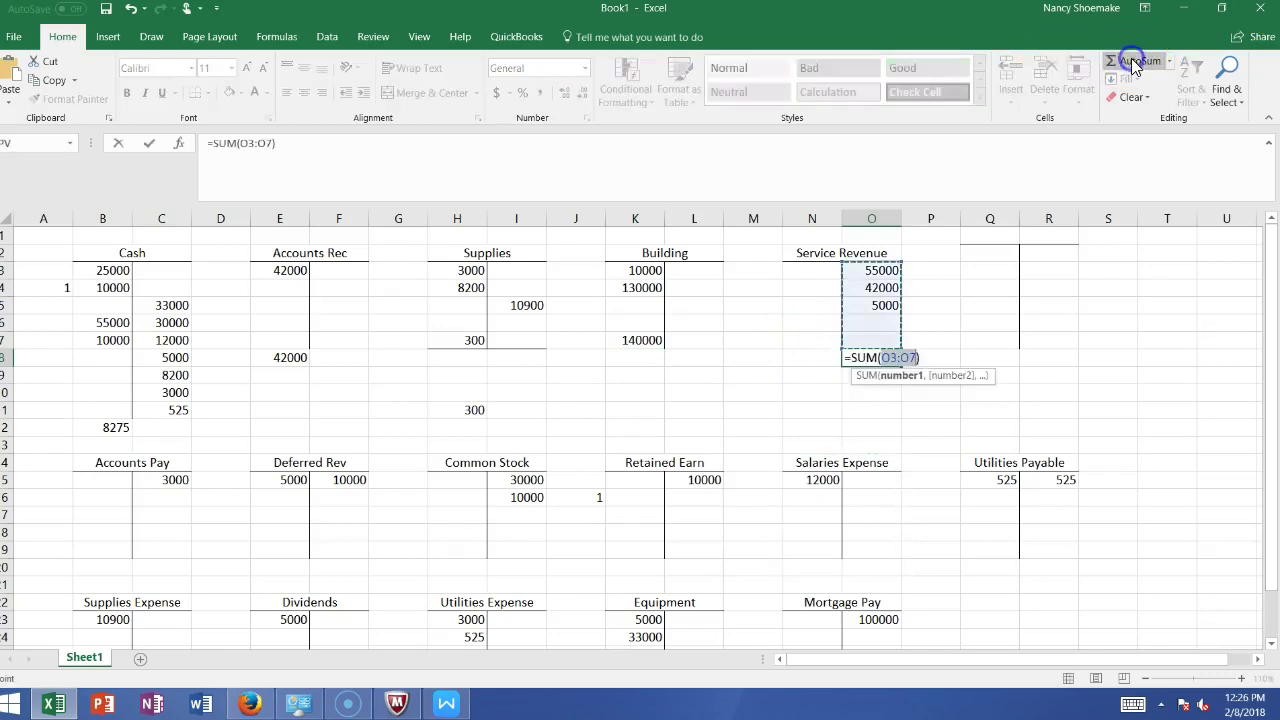
key("Return")
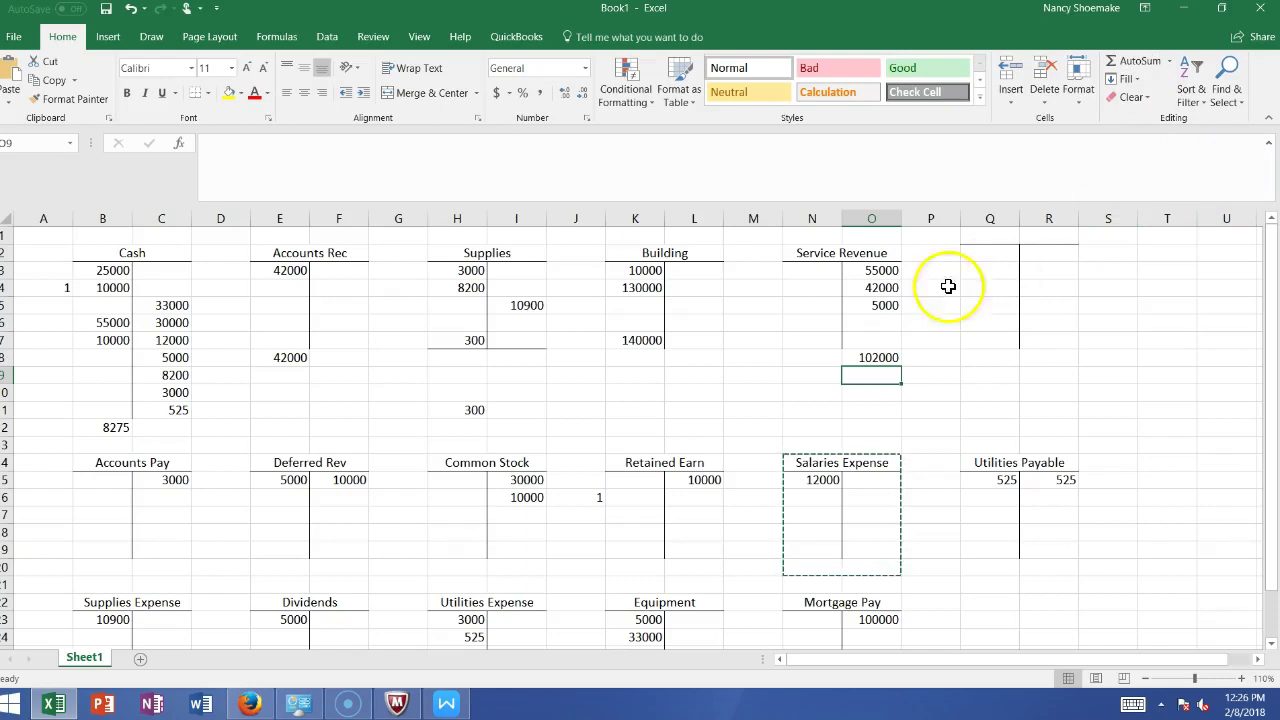
Enter the balances 0 in Q20 for Utilities Payable and 12000 in N19 for Salaries Expense
left_click(990, 567)
type("0")
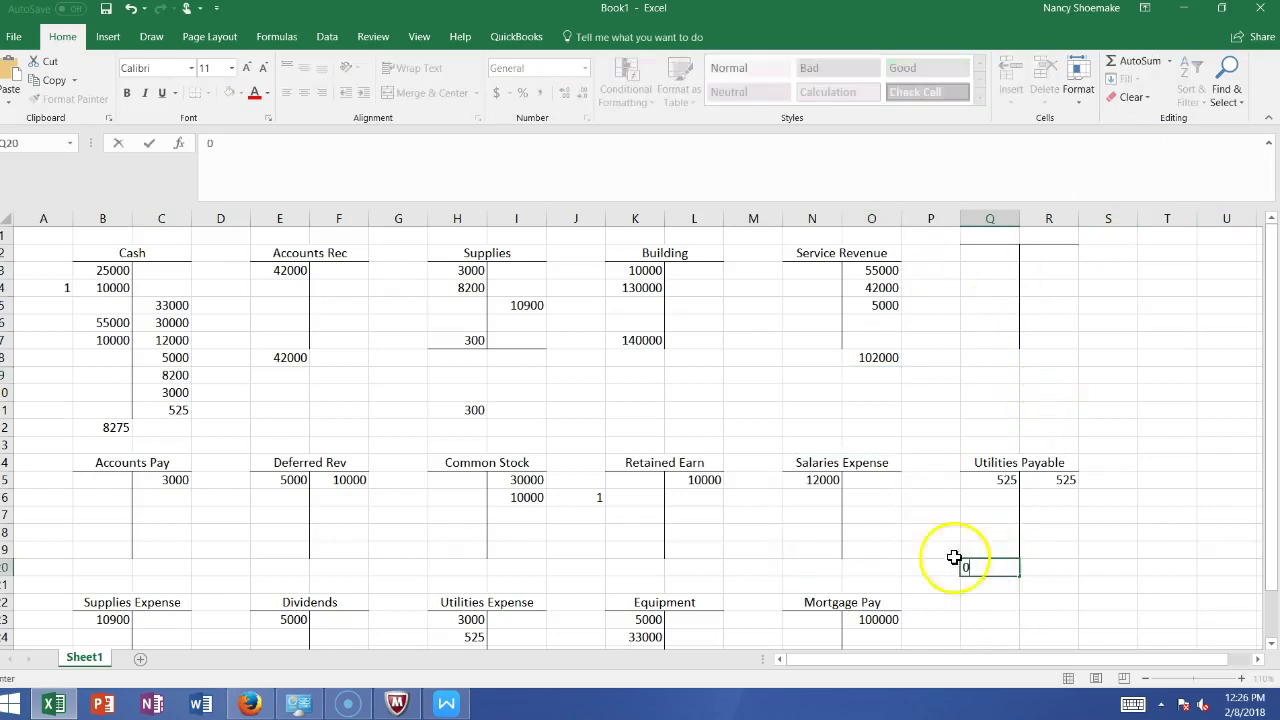
left_click(810, 552)
type("12000")
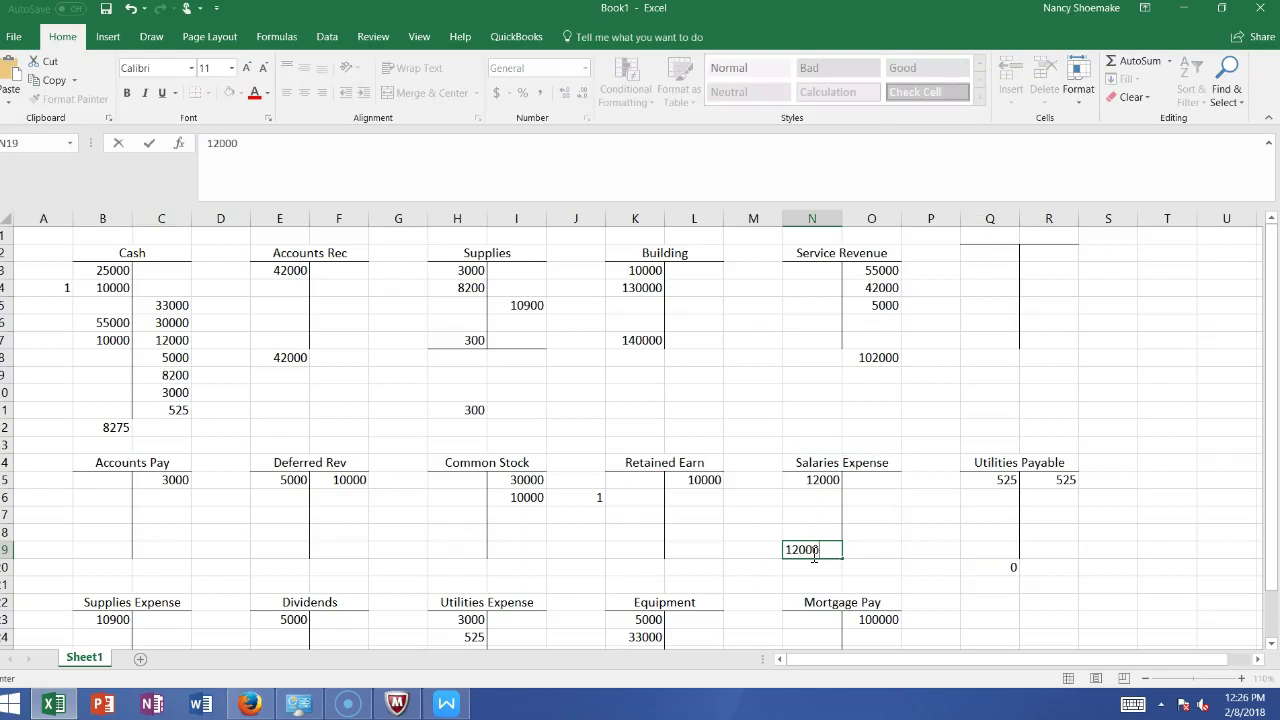
Enter the credit balances 10000 in L19 for Retained Earn and 40000 in I19 for Common Stock
left_click(692, 550)
type("10000")
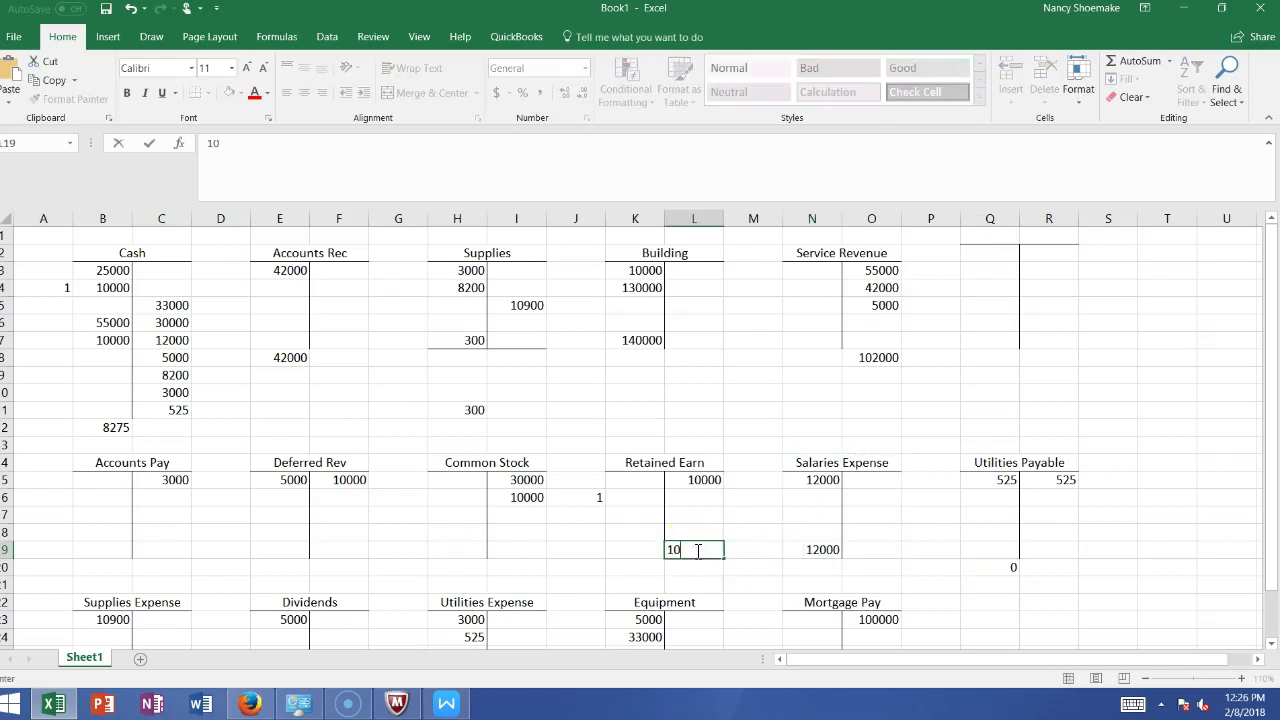
left_click(510, 554)
type("40000")
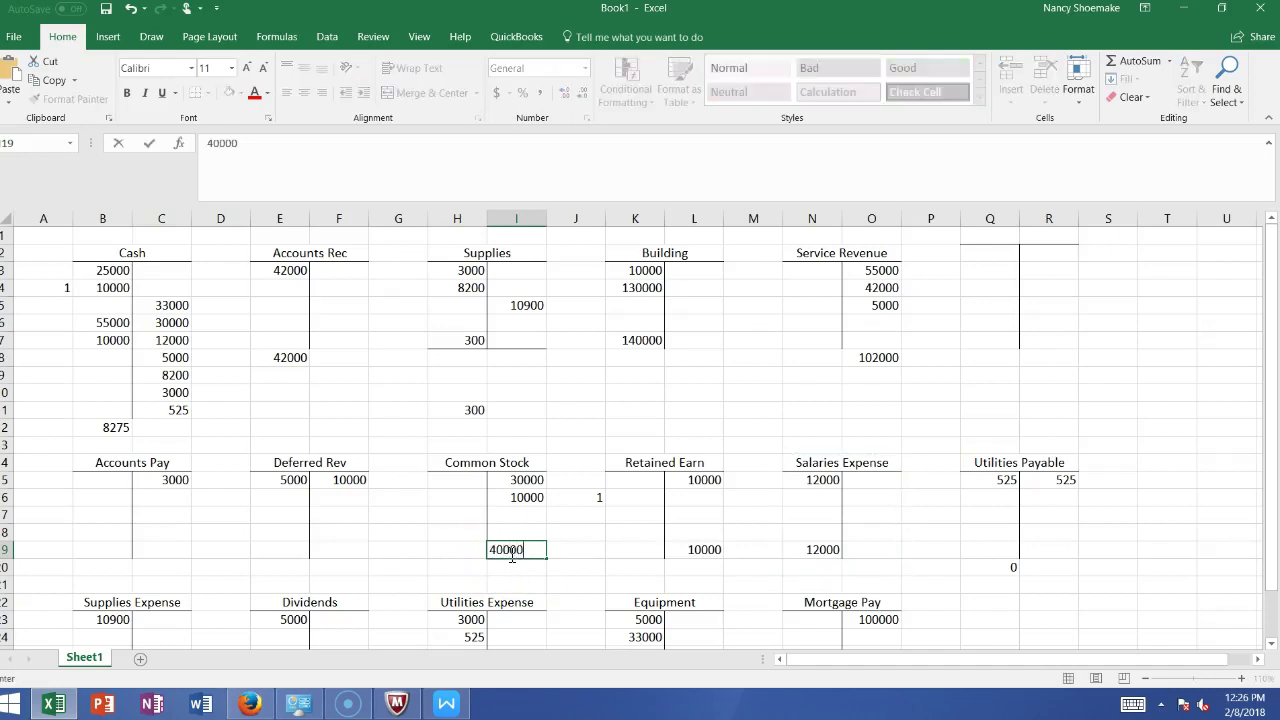
Enter the credit balances 5000 in F19 for Deferred Rev and 3000 in C19 for Accounts Pay
left_click(336, 554)
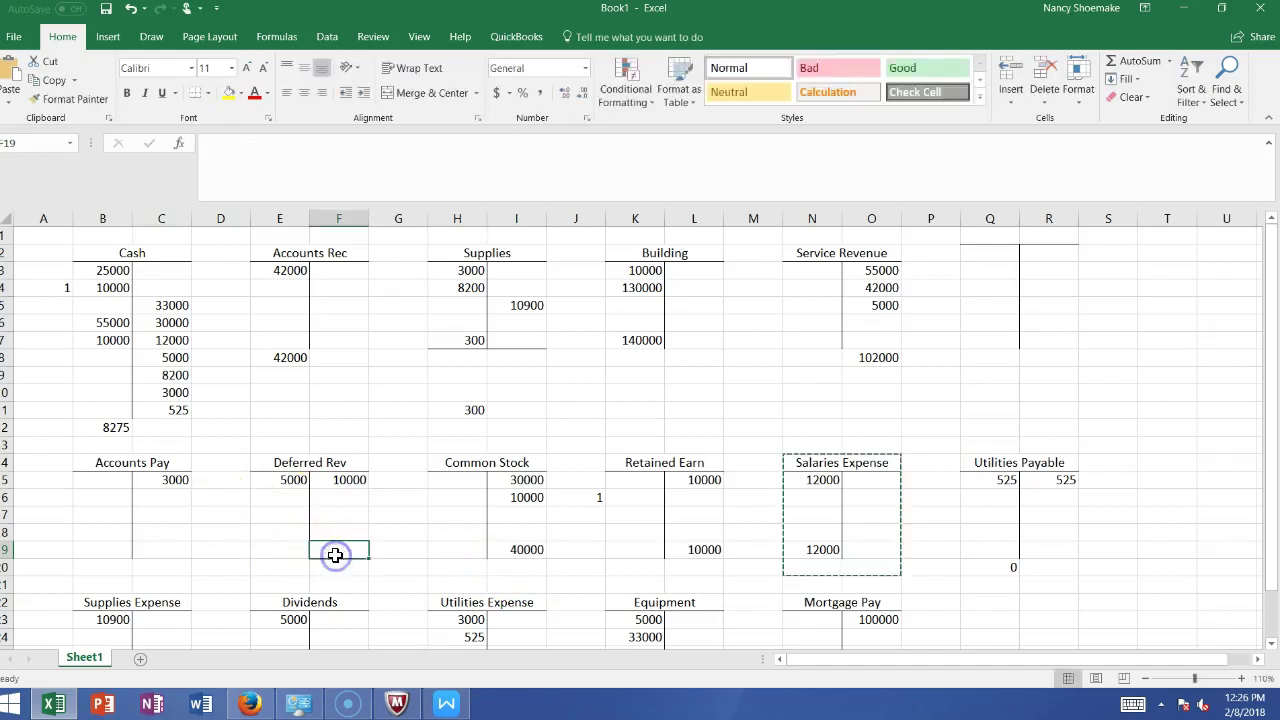
type("5000")
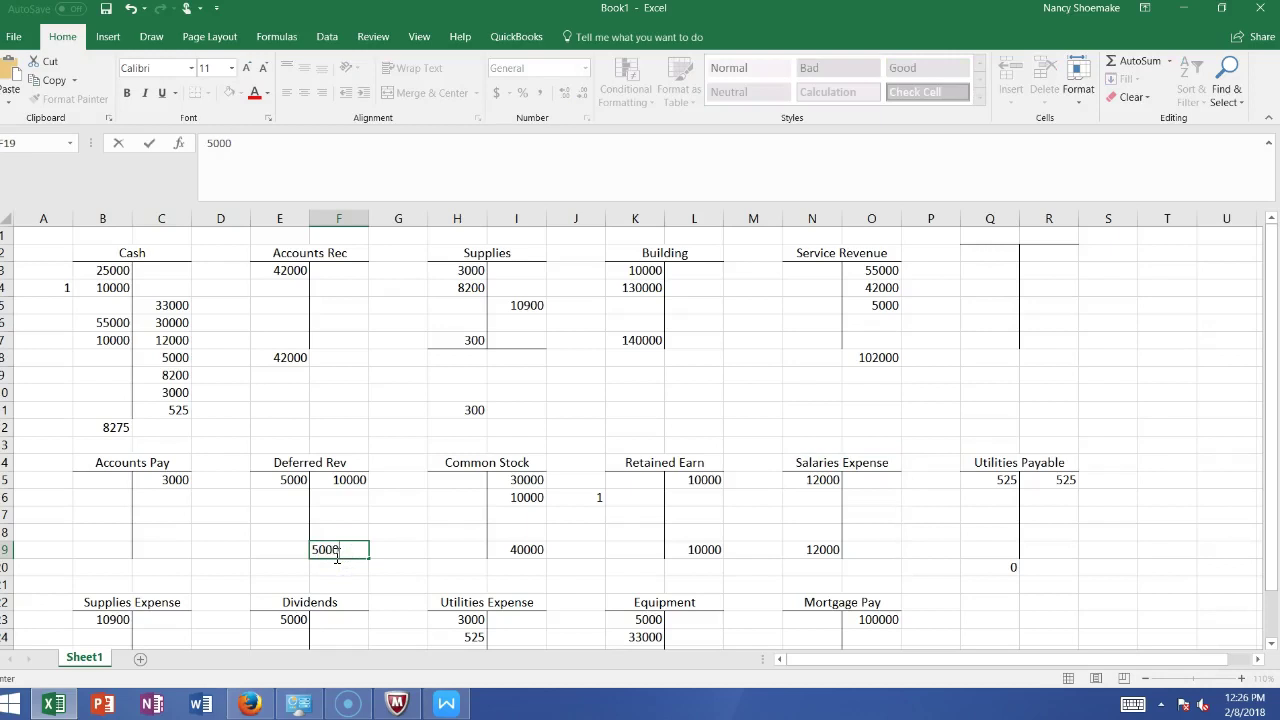
left_click(174, 549)
type("3000")
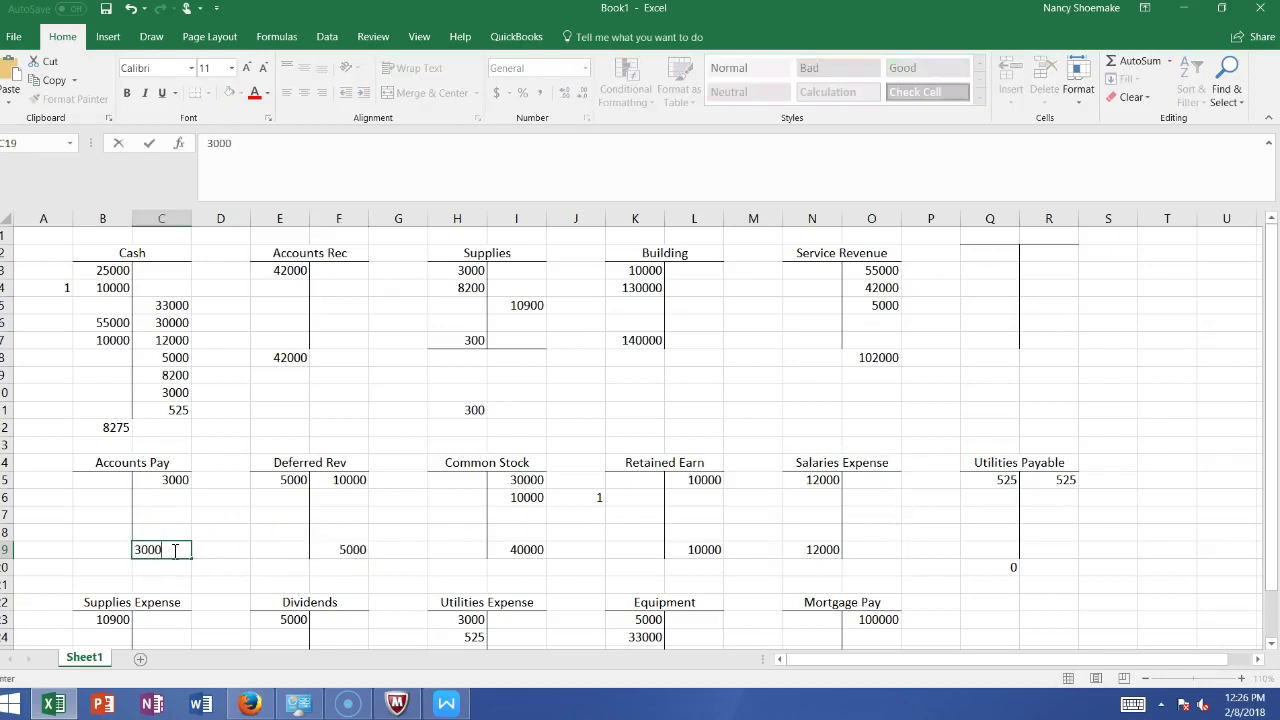
Enter the debit balances 10900 in B27 for Supplies Expense and 5000 in E27 for Dividends
scroll(1275, 568, "down", 1)
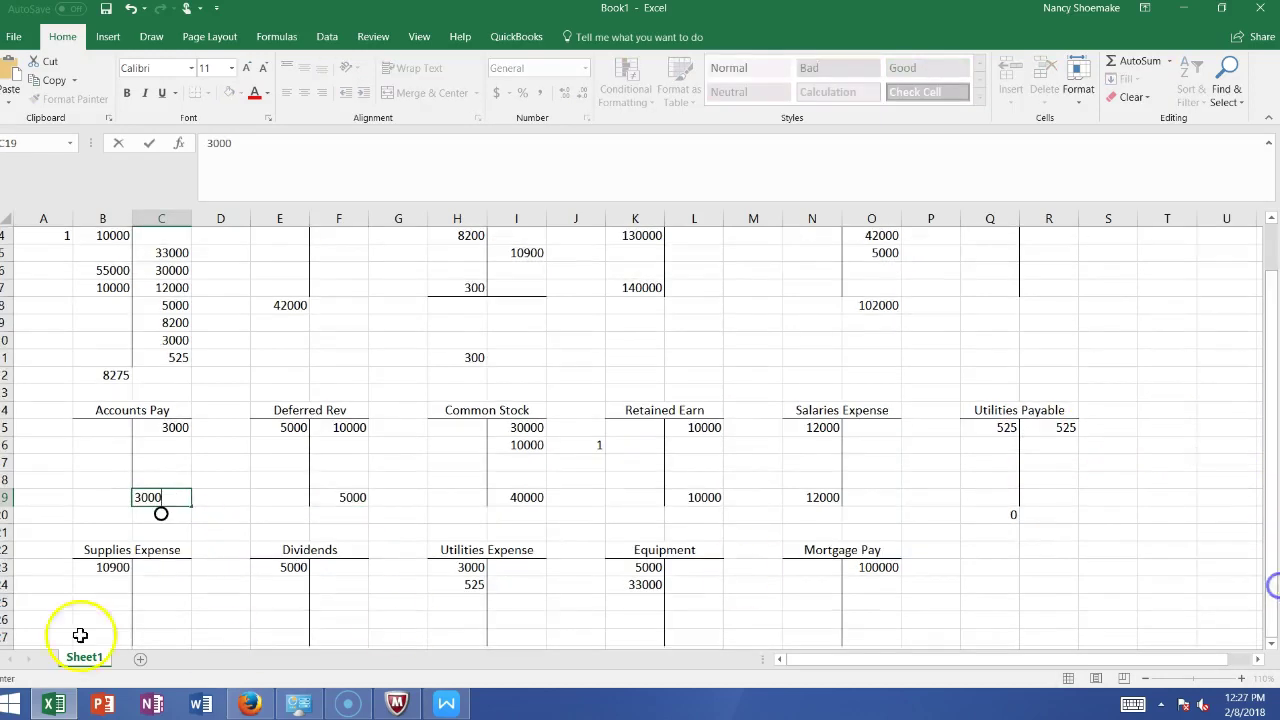
left_click(112, 636)
type("10900")
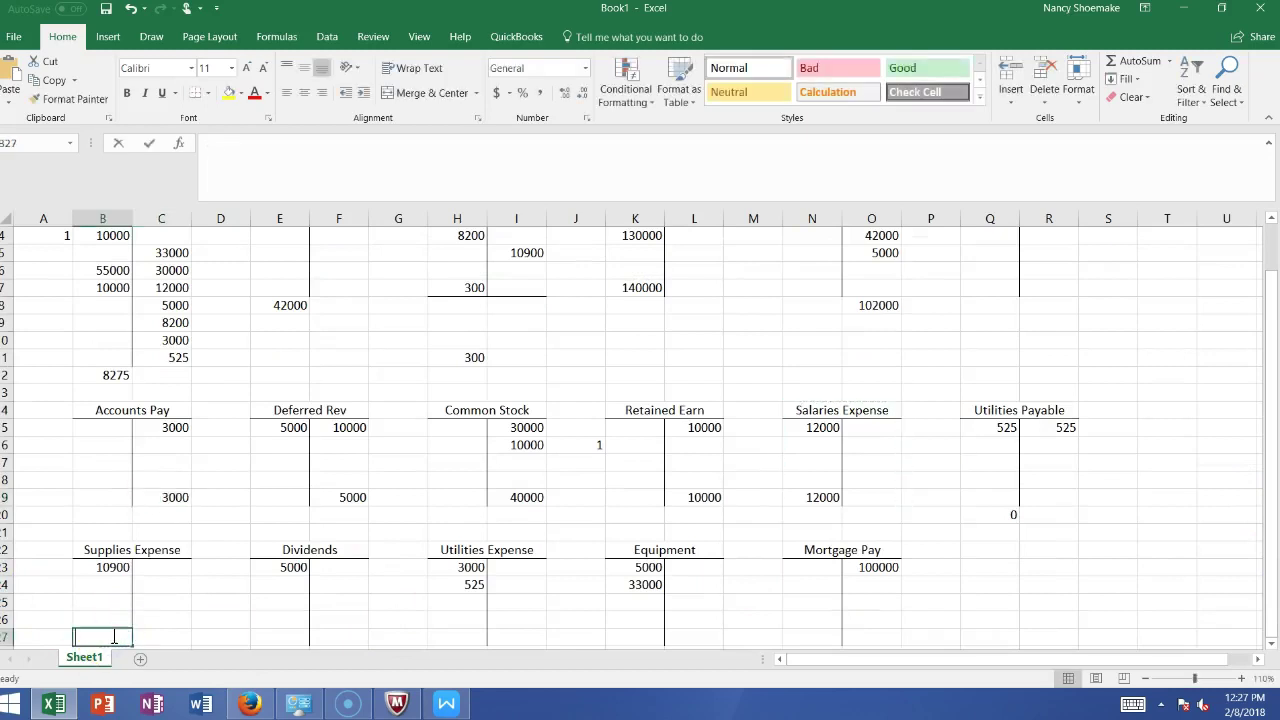
key("Tab")
key("Tab")
key("Tab")
type("50000")
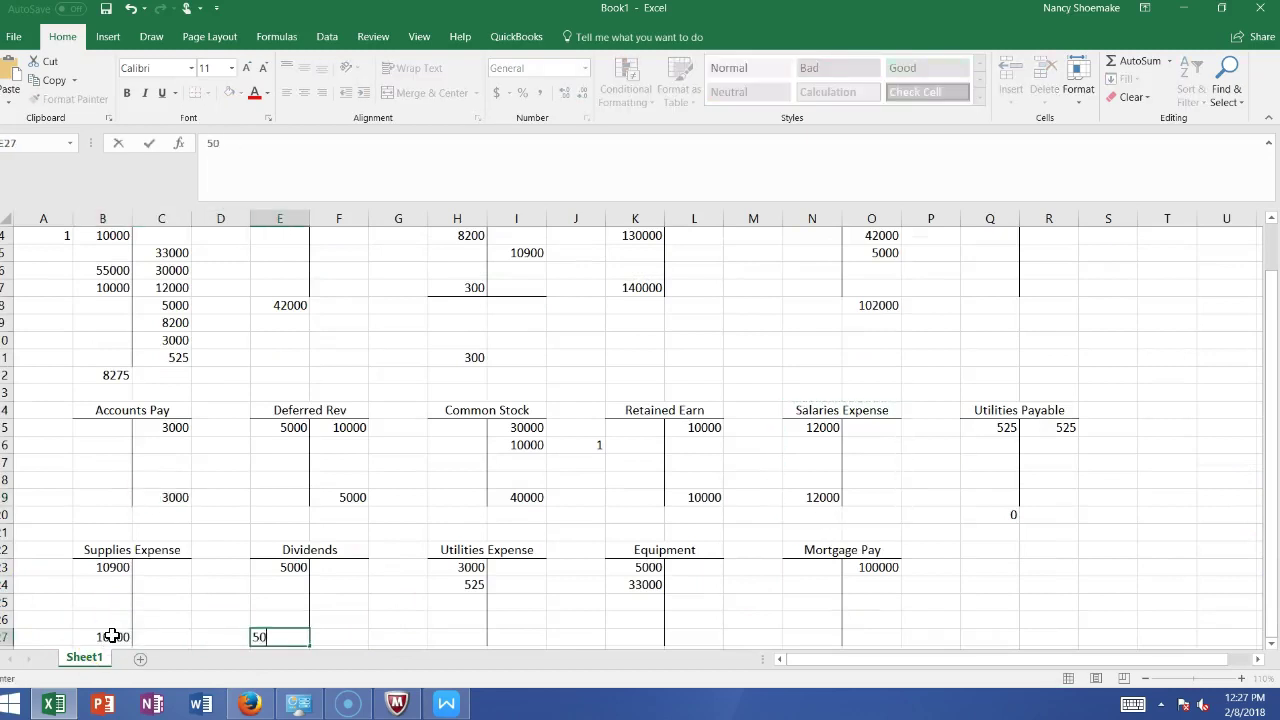
key("Tab")
key("Left")
type("5000")
Enter the debit balances 3525 in H27 for Utilities Expense and 38000 in K27 for Equipment
key("Tab")
key("Tab")
key("Tab")
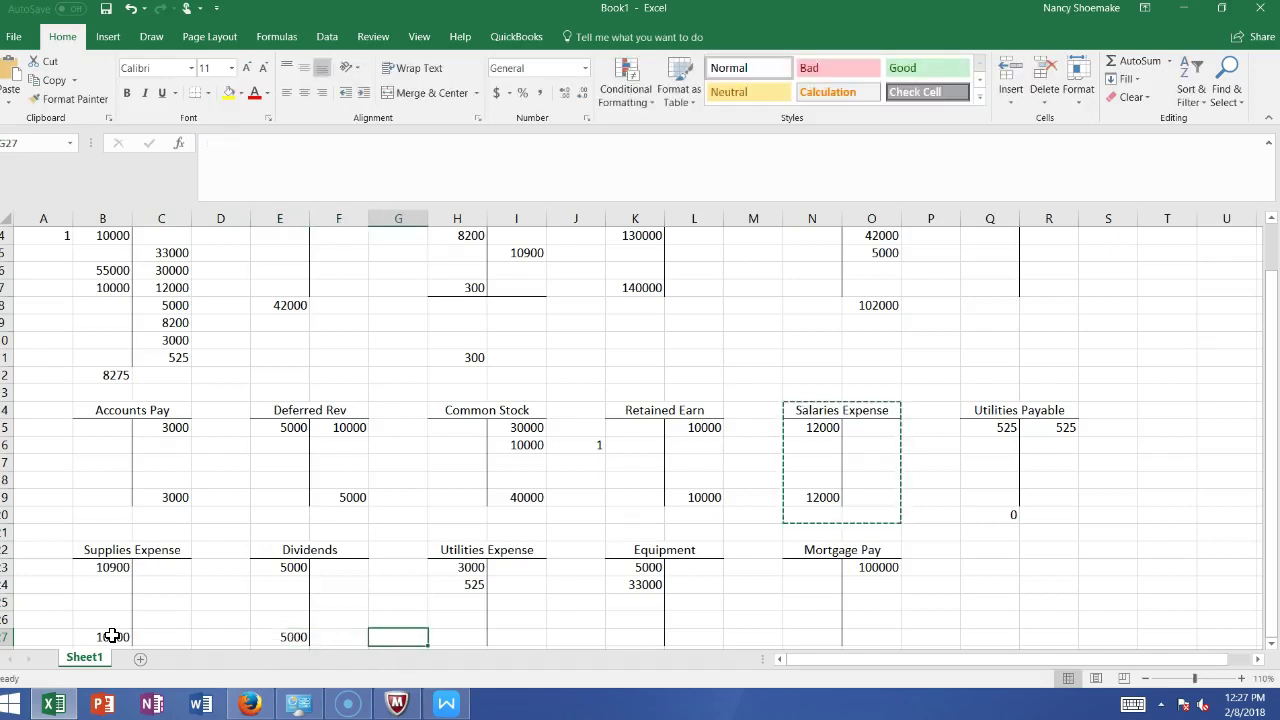
type("3525")
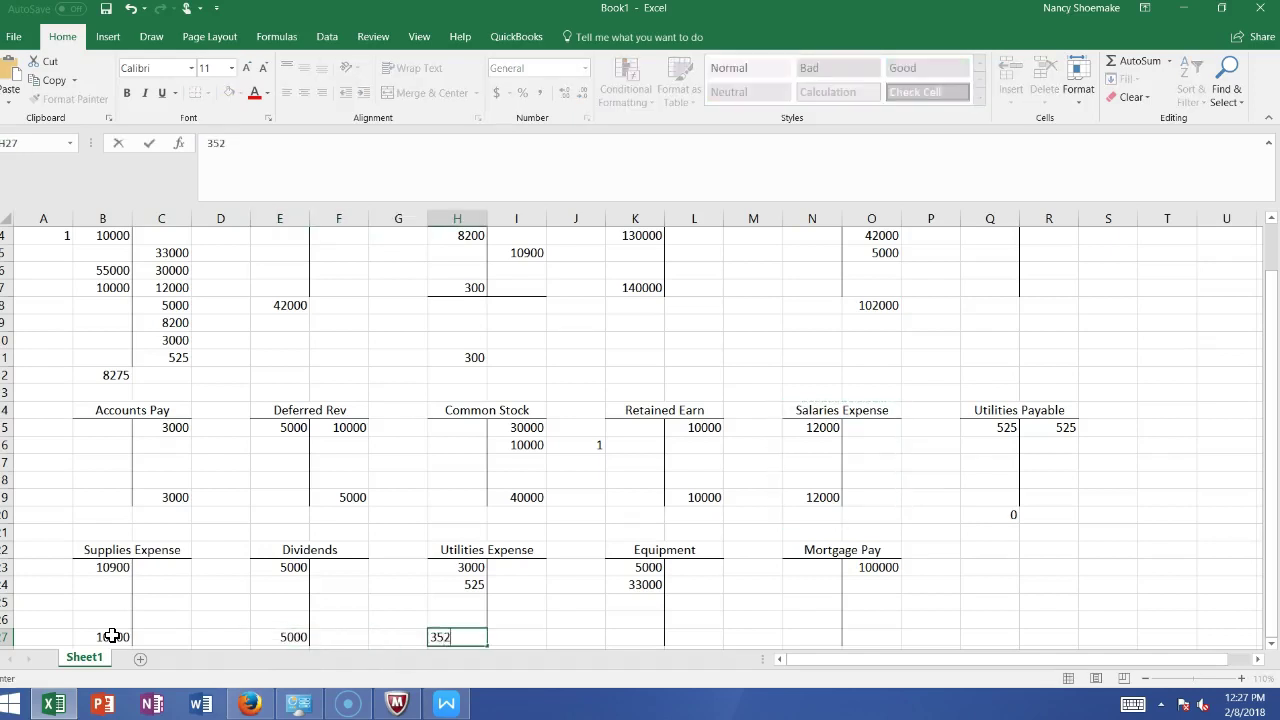
key("Tab")
key("Tab")
key("Tab")
type("3350")
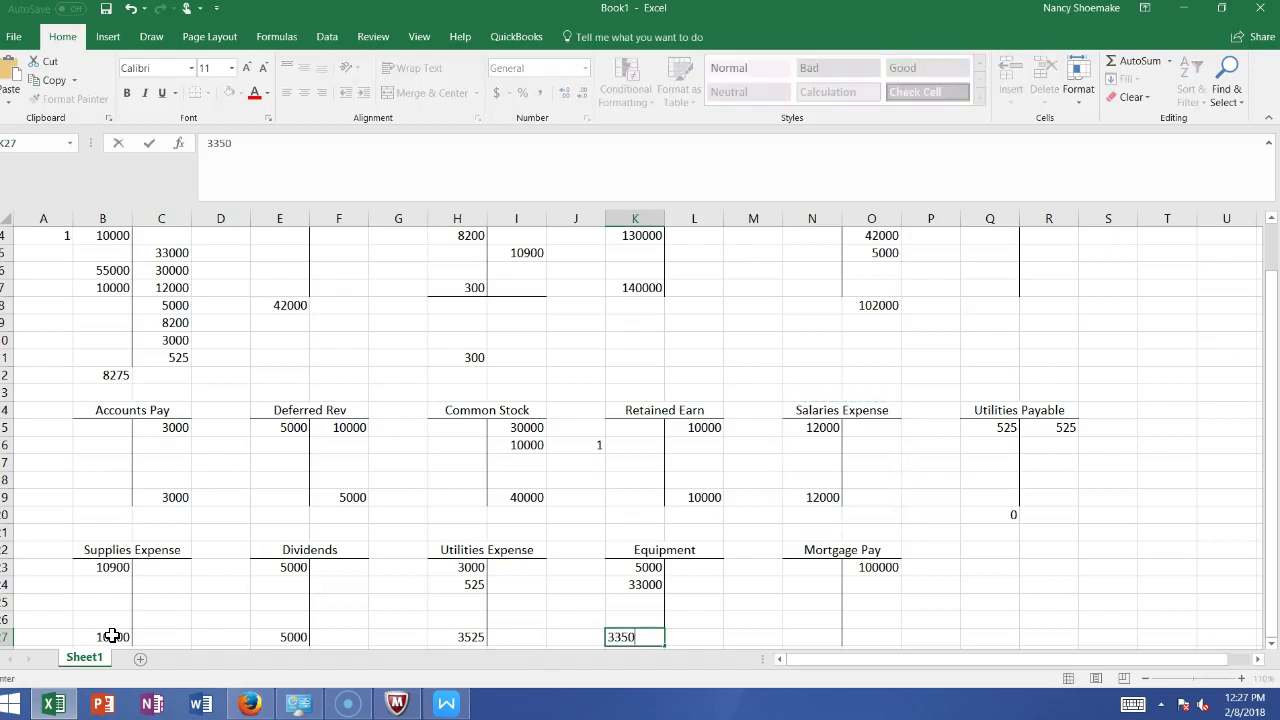
key("BackSpace")
key("BackSpace")
key("BackSpace")
type("8000")
Enter 100000 in O27 as the credit balance of the Mortgage Pay T-account
key("Tab")
key("Tab")
key("Tab")
key("Tab")
type("1")
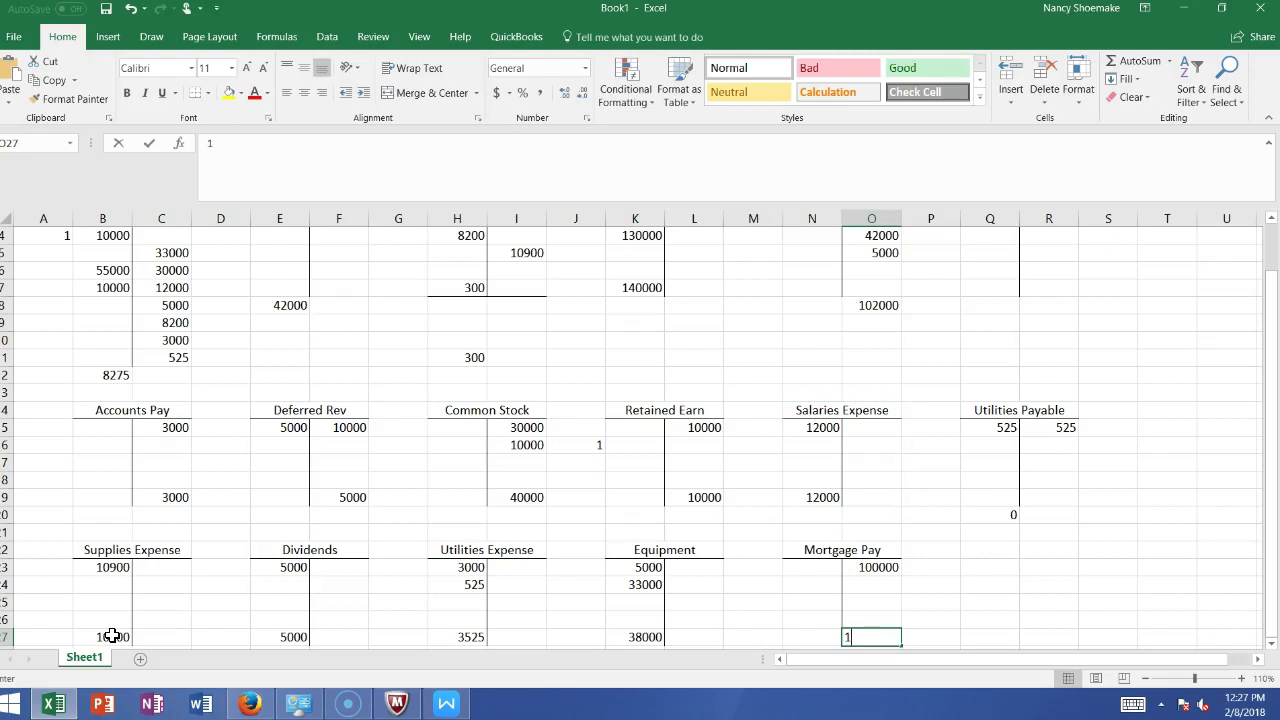
type("00000")
key("Return")
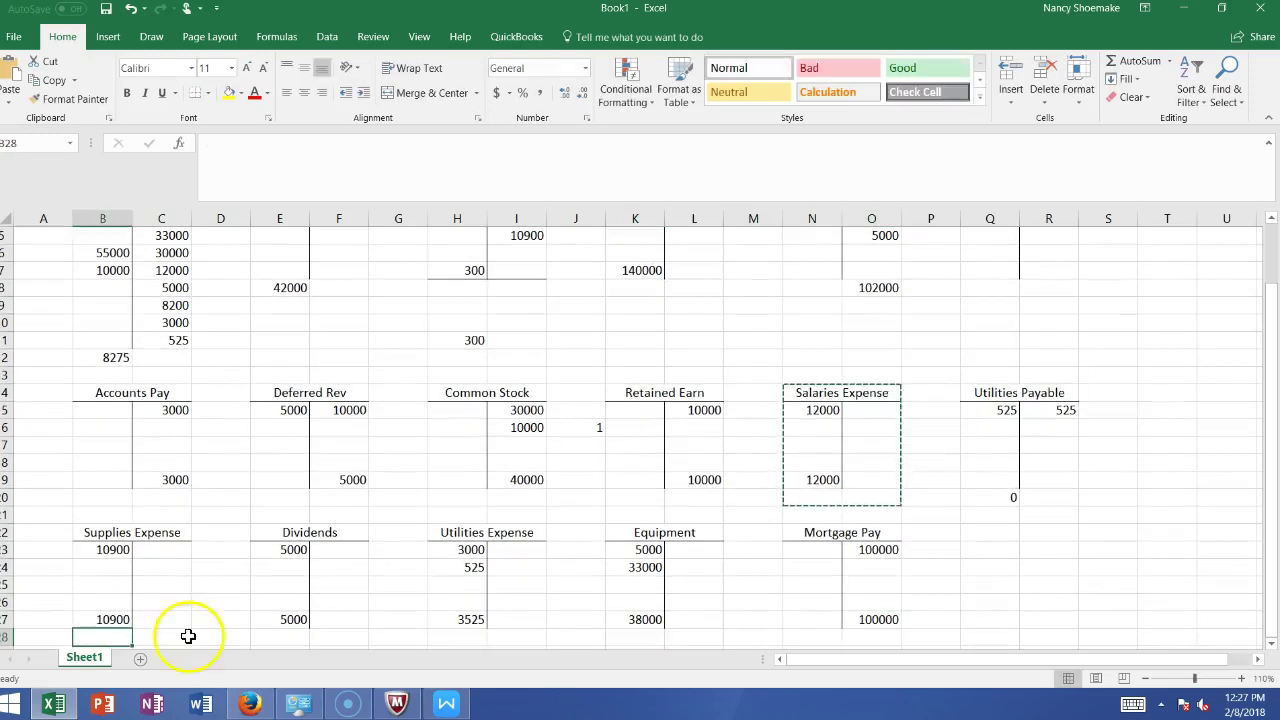
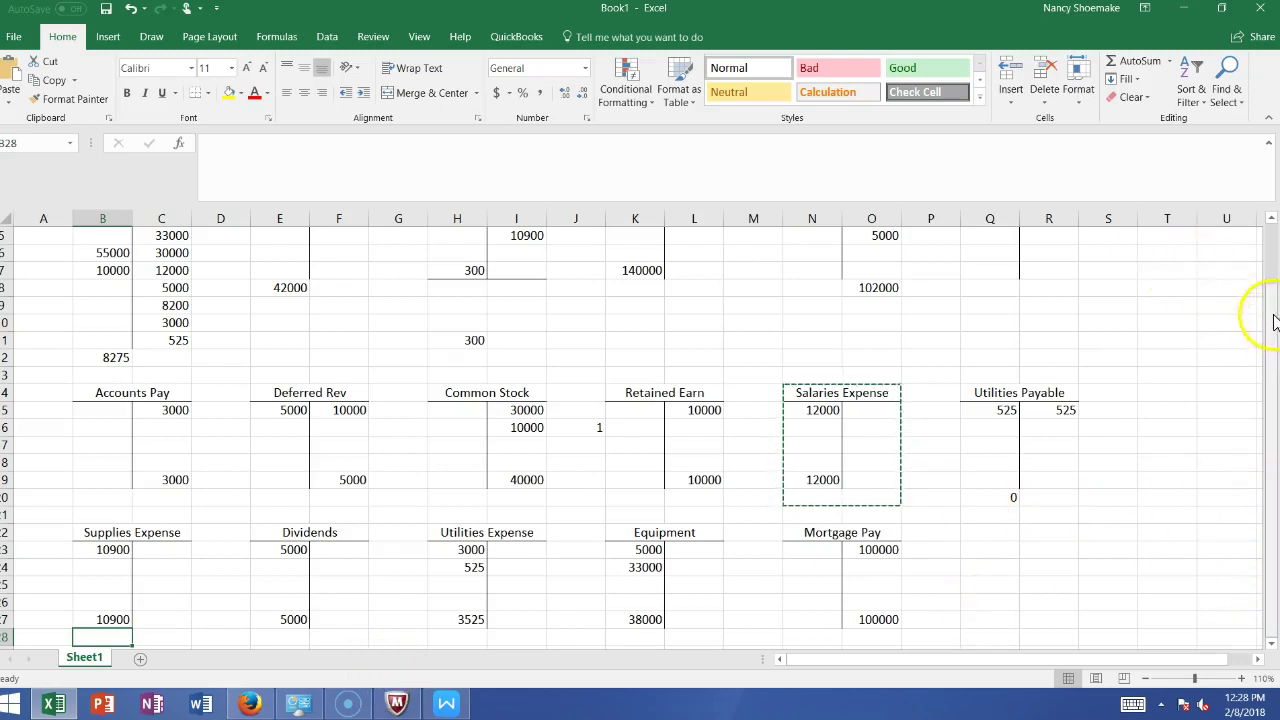
Start the balance listing by linking T7 to the Cash title in B2 and entering a debit balance of 8275 in U7
left_click(1177, 269)
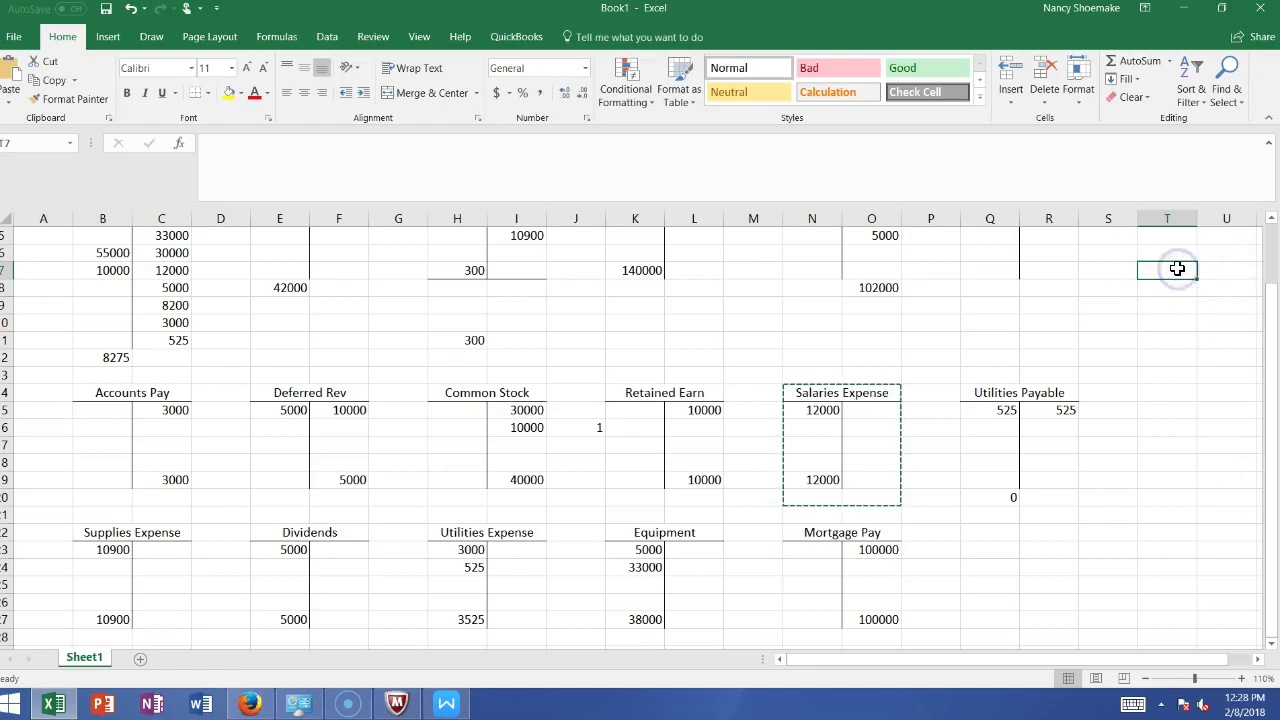
left_click_drag(1268, 465, 1276, 385)
left_click(1155, 338)
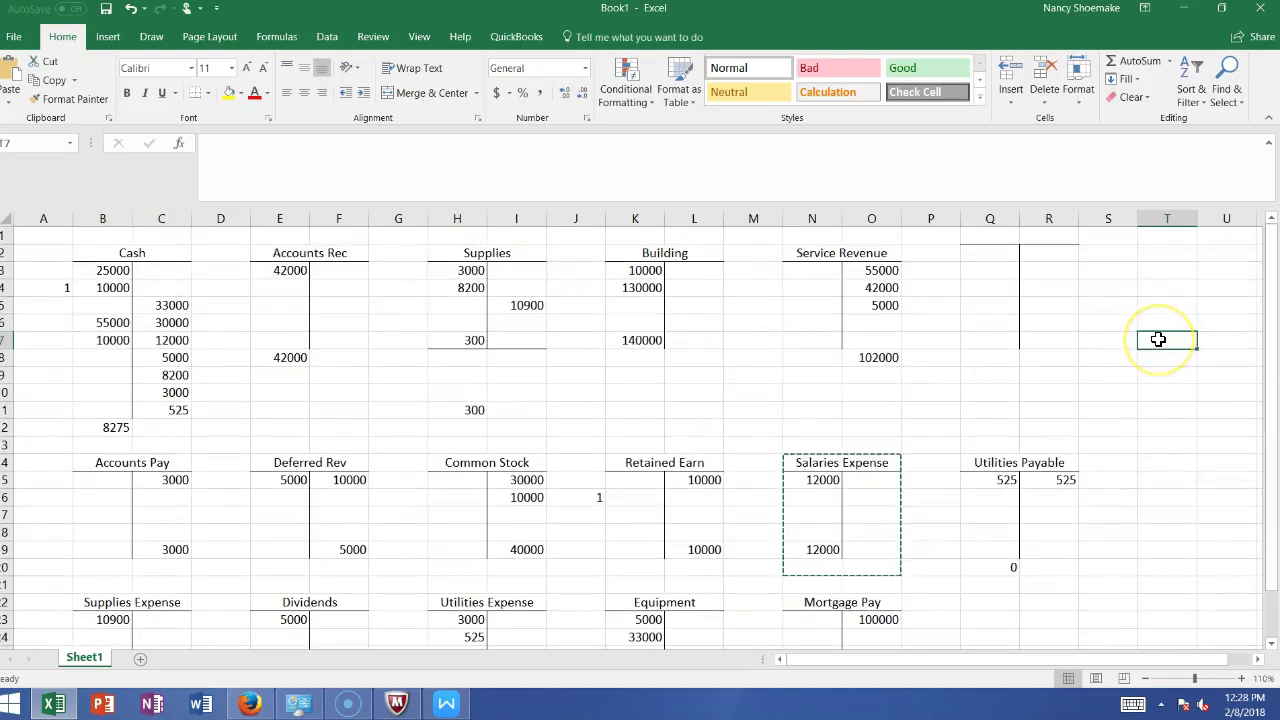
type("=")
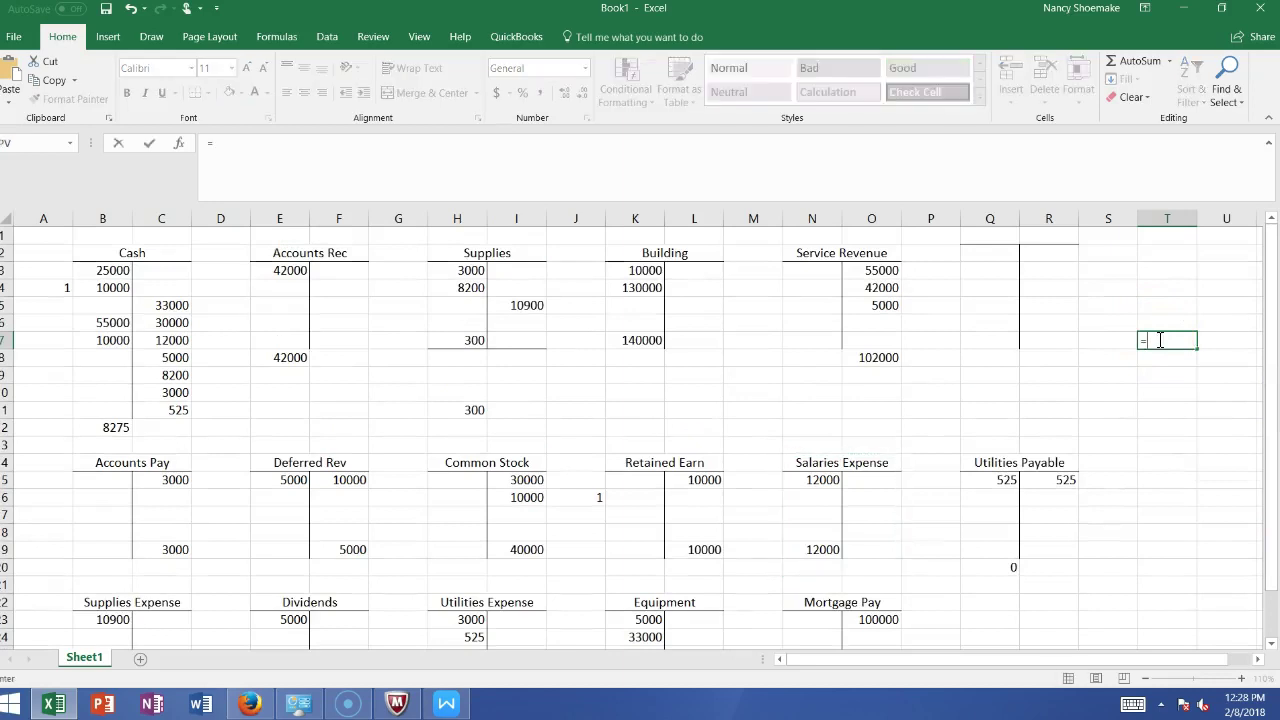
left_click(153, 250)
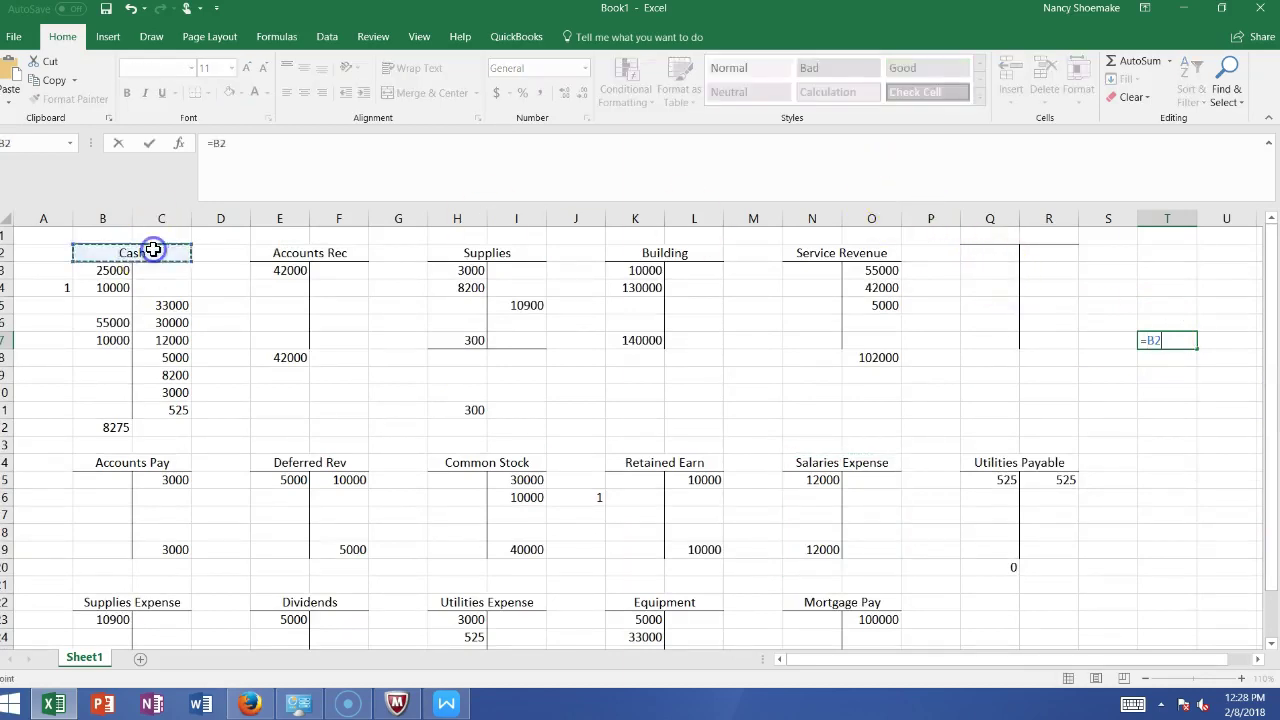
key("Return")
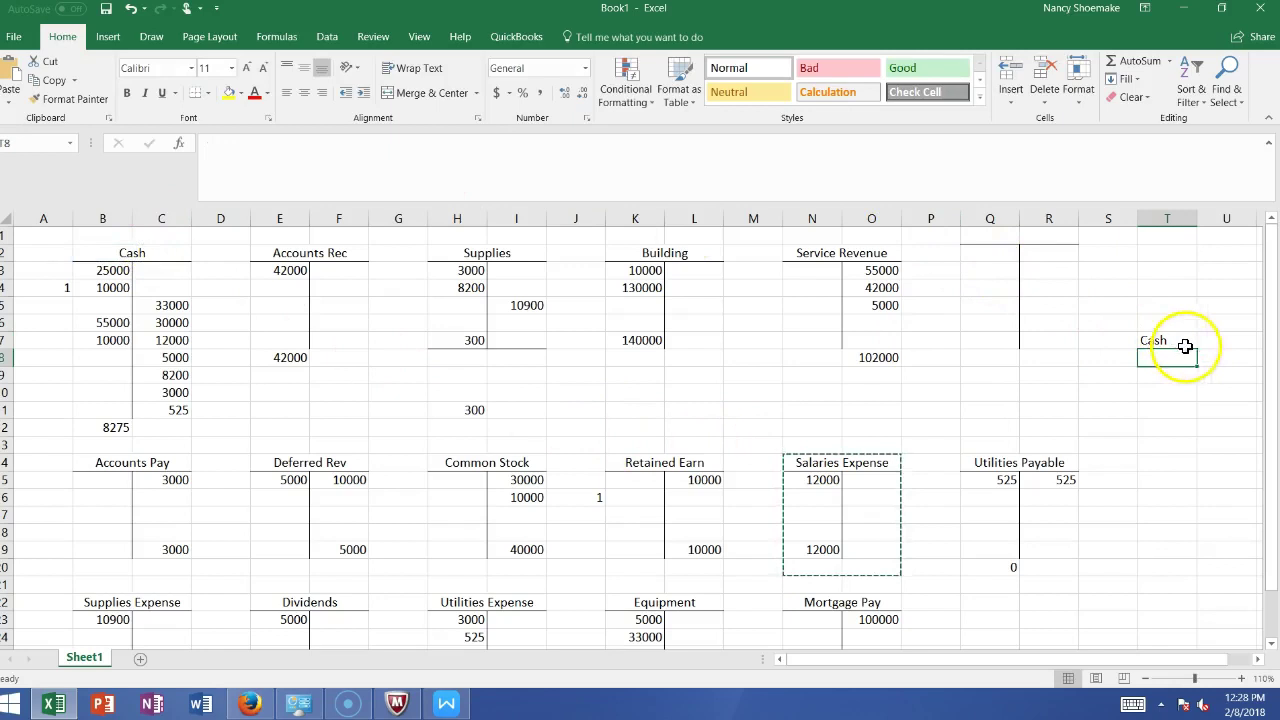
left_click(1231, 343)
type("8275")
key("Return")
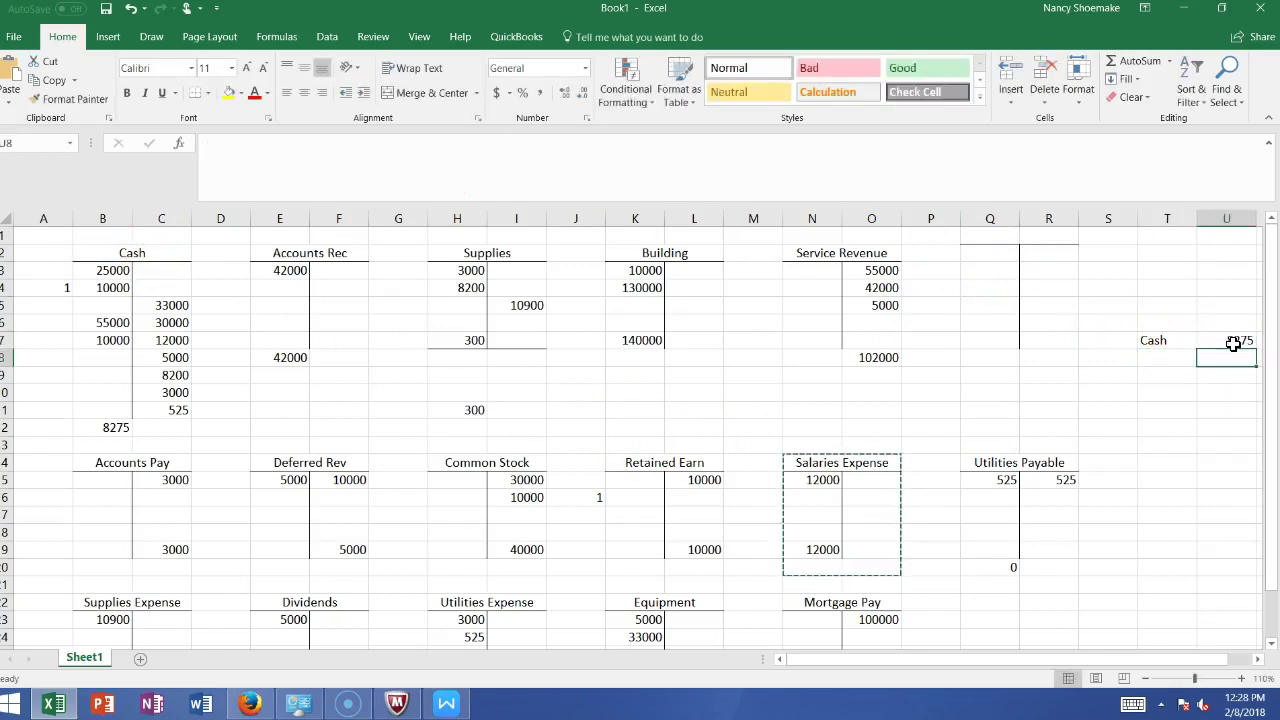
Link T8 to the Accounts Rec title in E2 and enter its debit balance of 42000 in U8
left_click(1155, 363)
type("=")
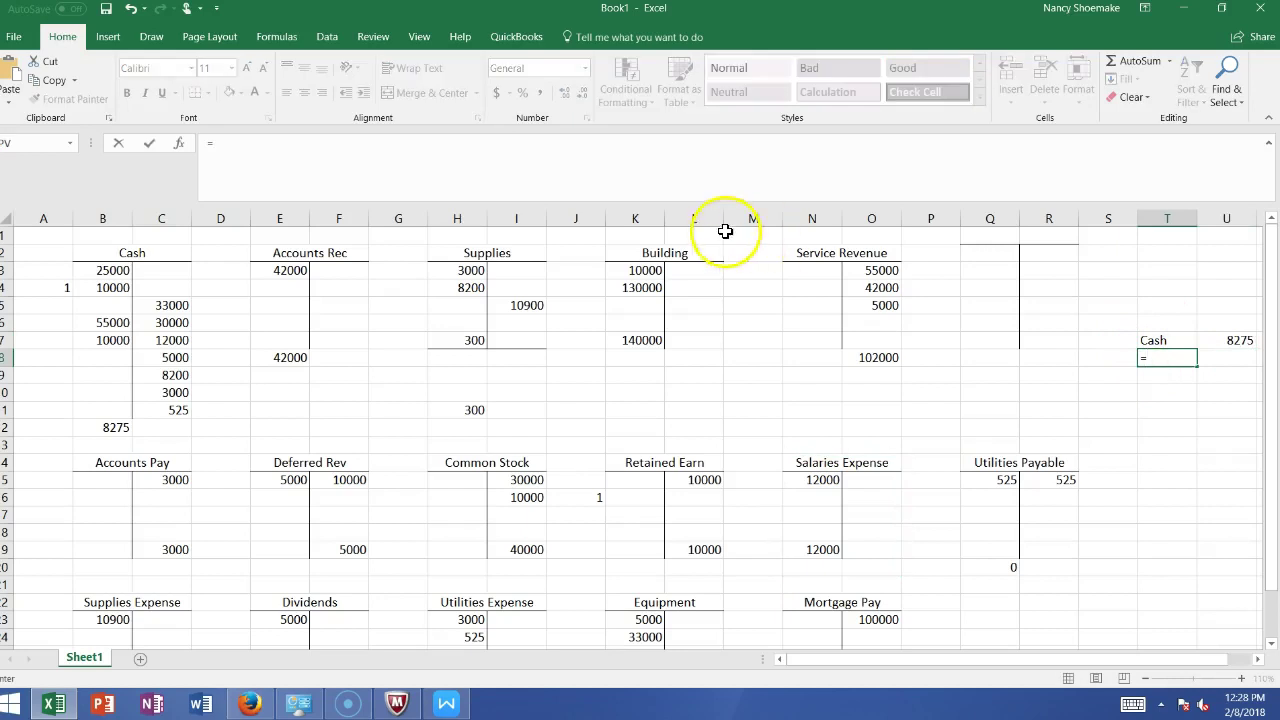
left_click(291, 253)
key("Return")
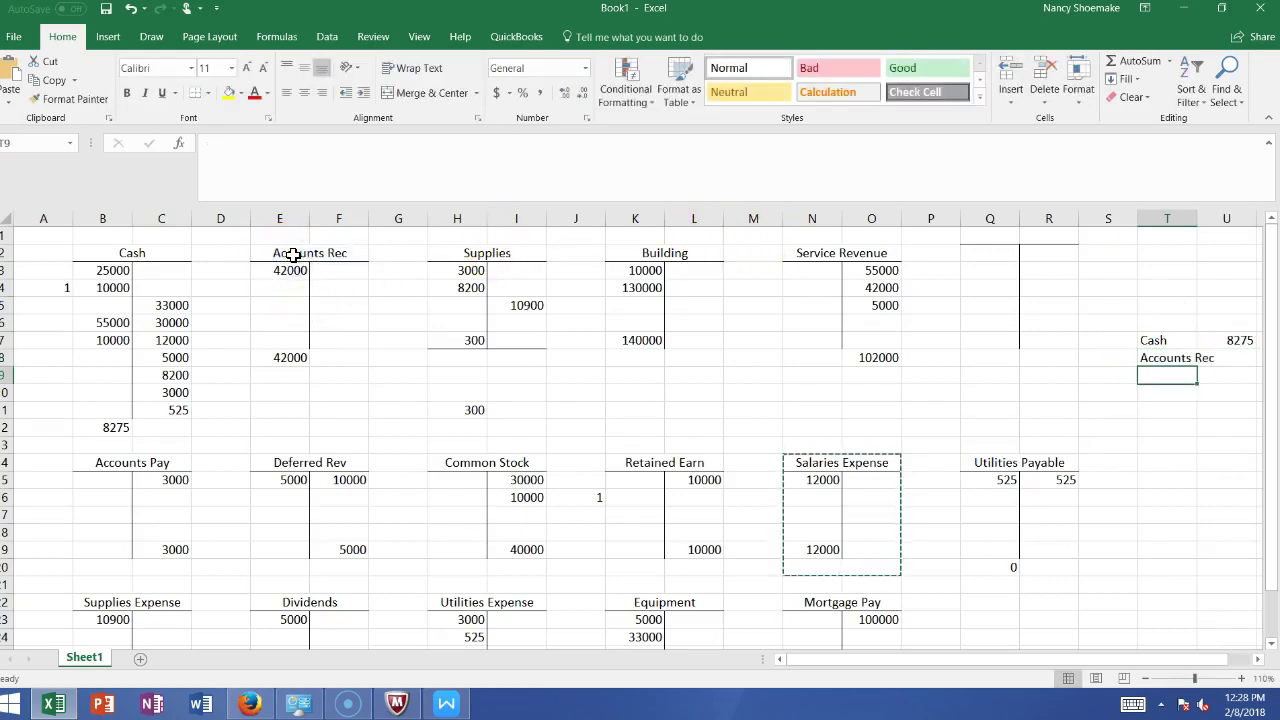
left_click(1247, 360)
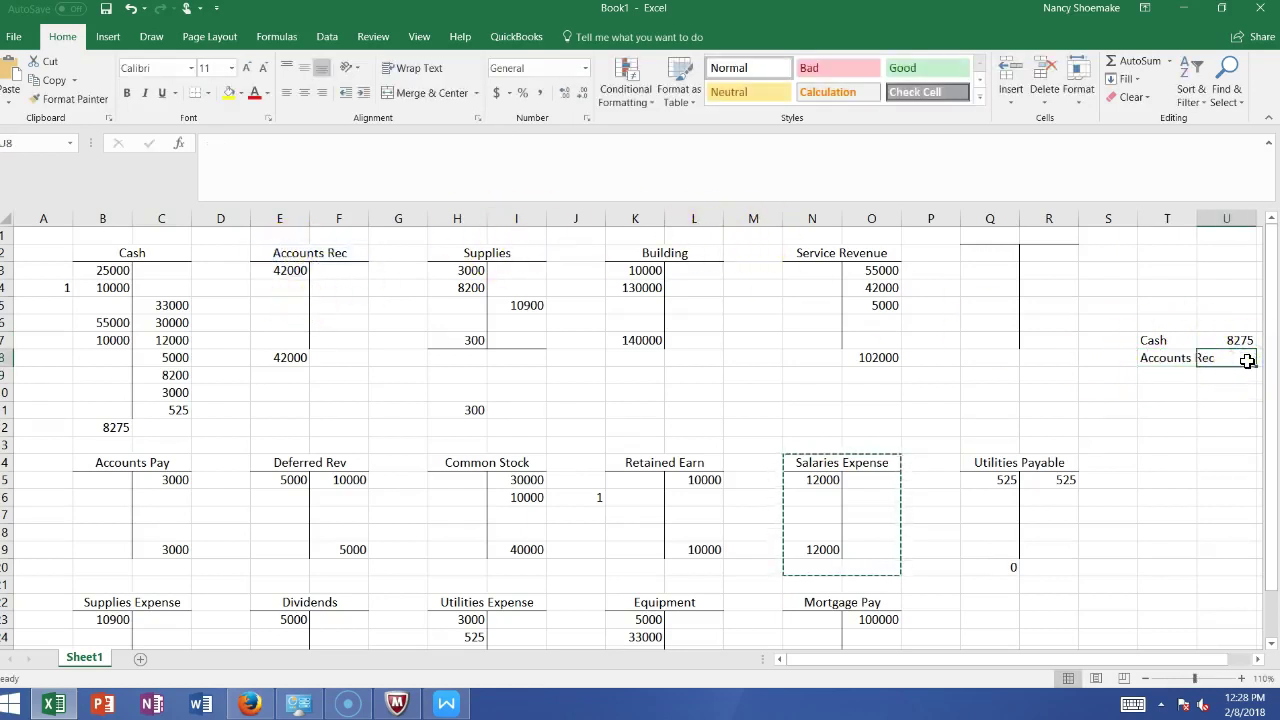
type("42000")
key("Return")
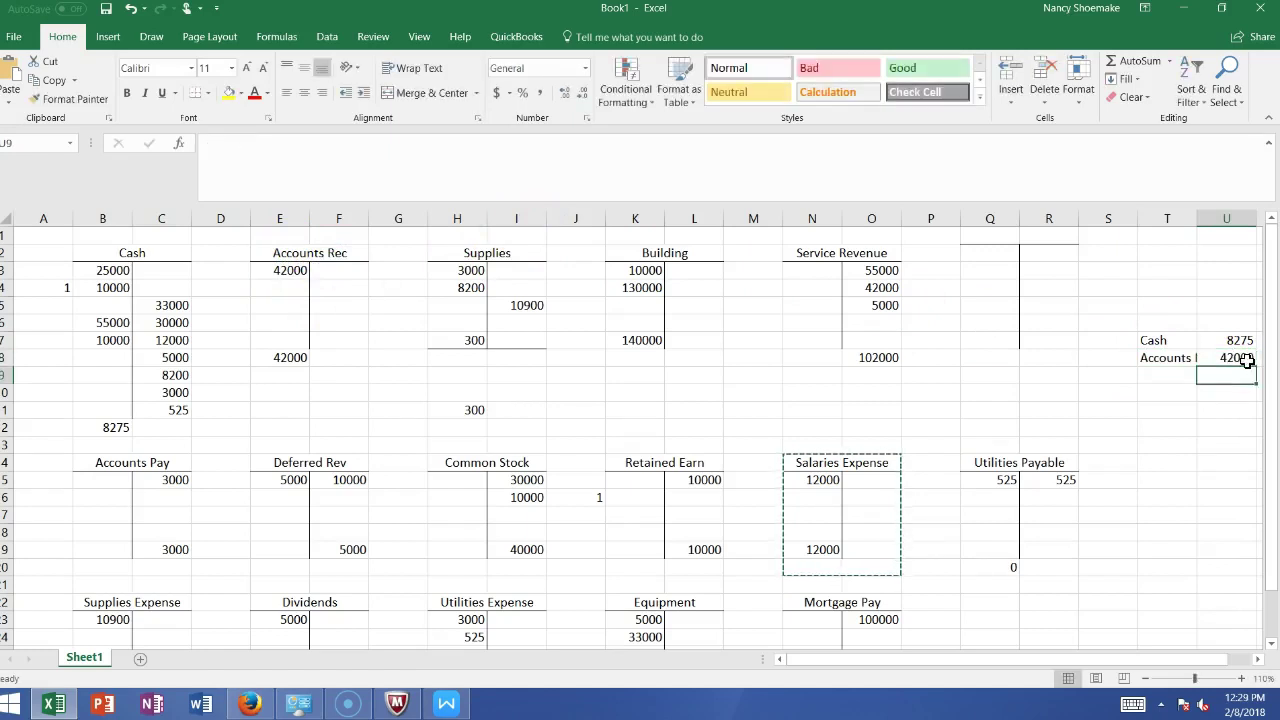
Link T9 to the Supplies title in H2 and enter its debit balance of 300 in U9
left_click(1148, 376)
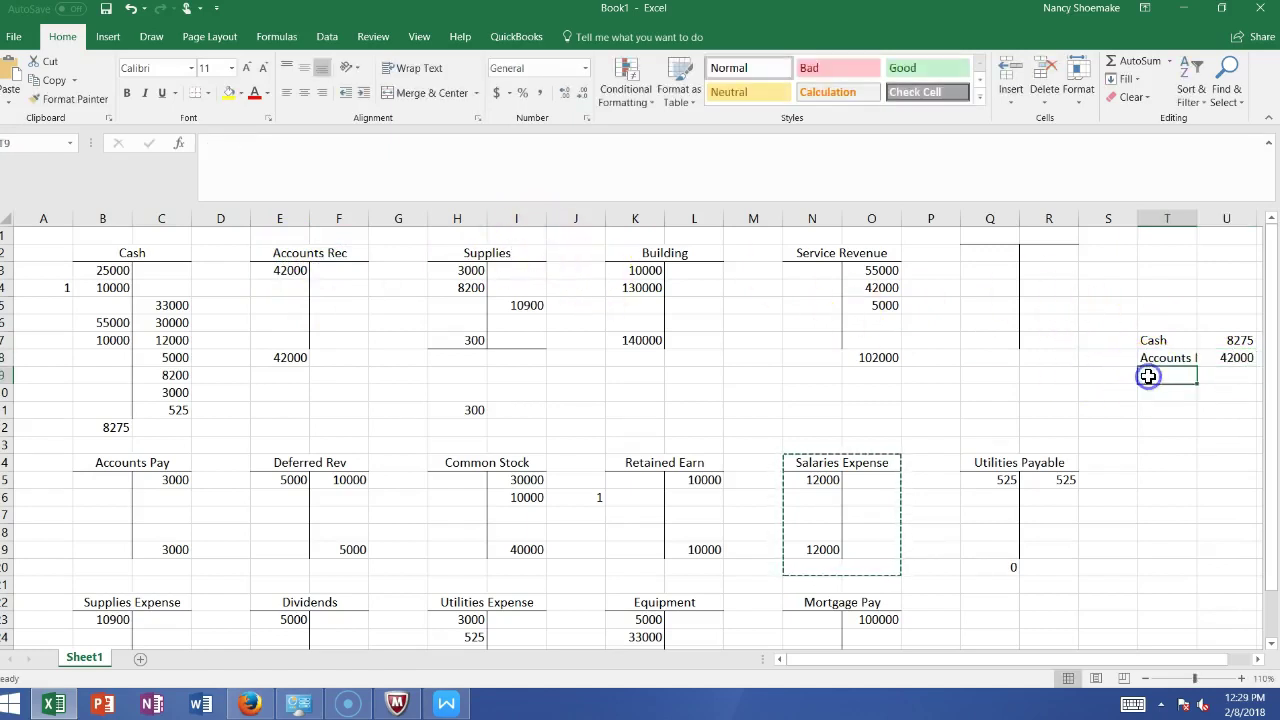
type("=")
left_click(521, 252)
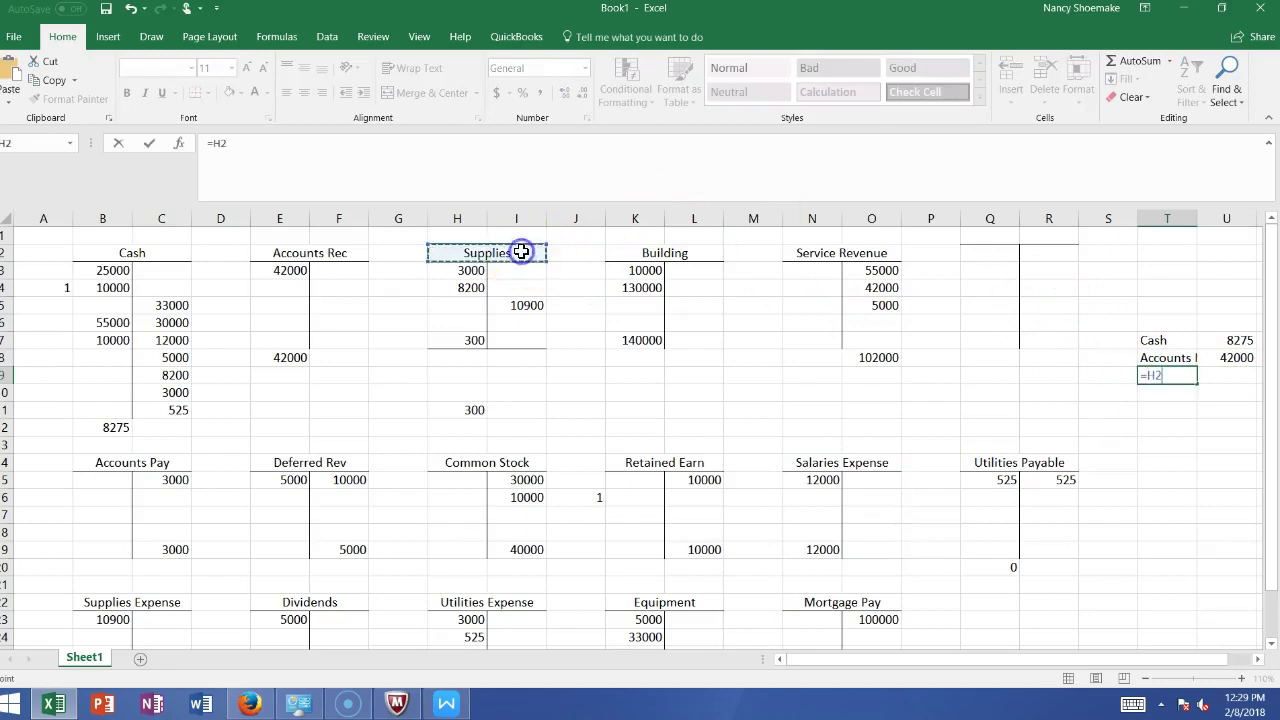
key("Return")
left_click(1227, 388)
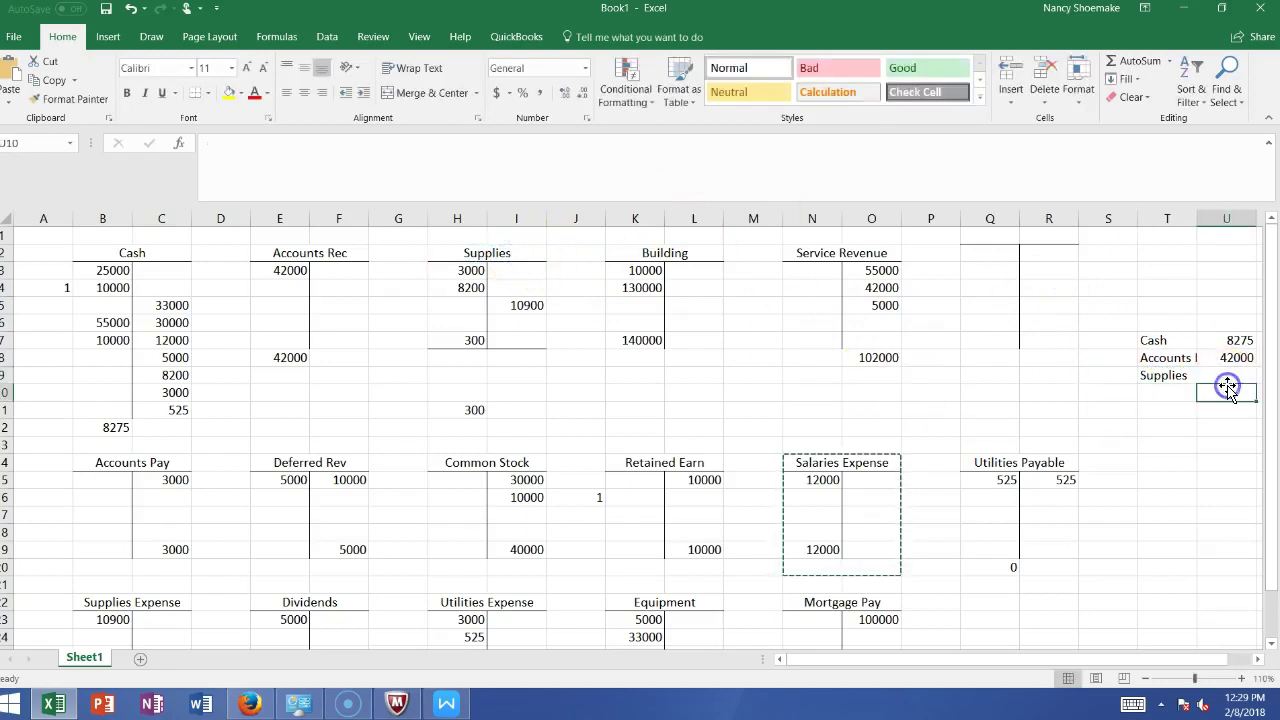
left_click(1217, 373)
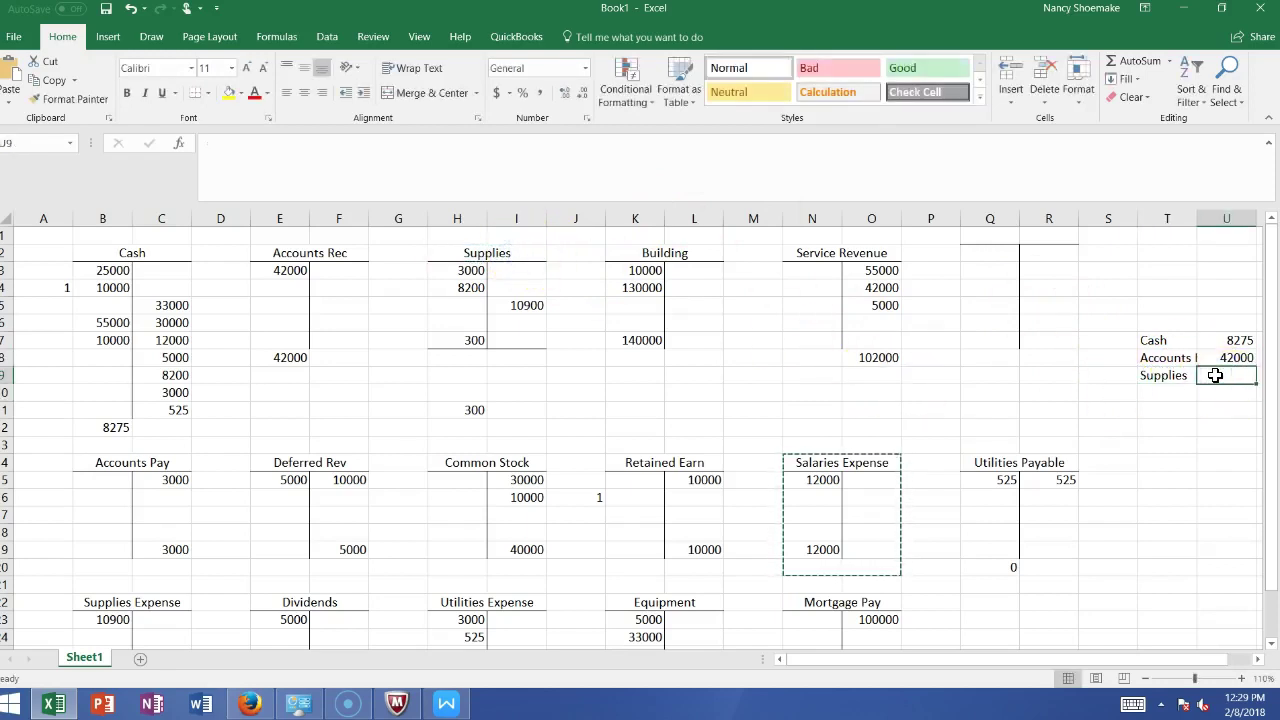
type("300")
Try to link T10 to the Building T-account title
left_click(1172, 390)
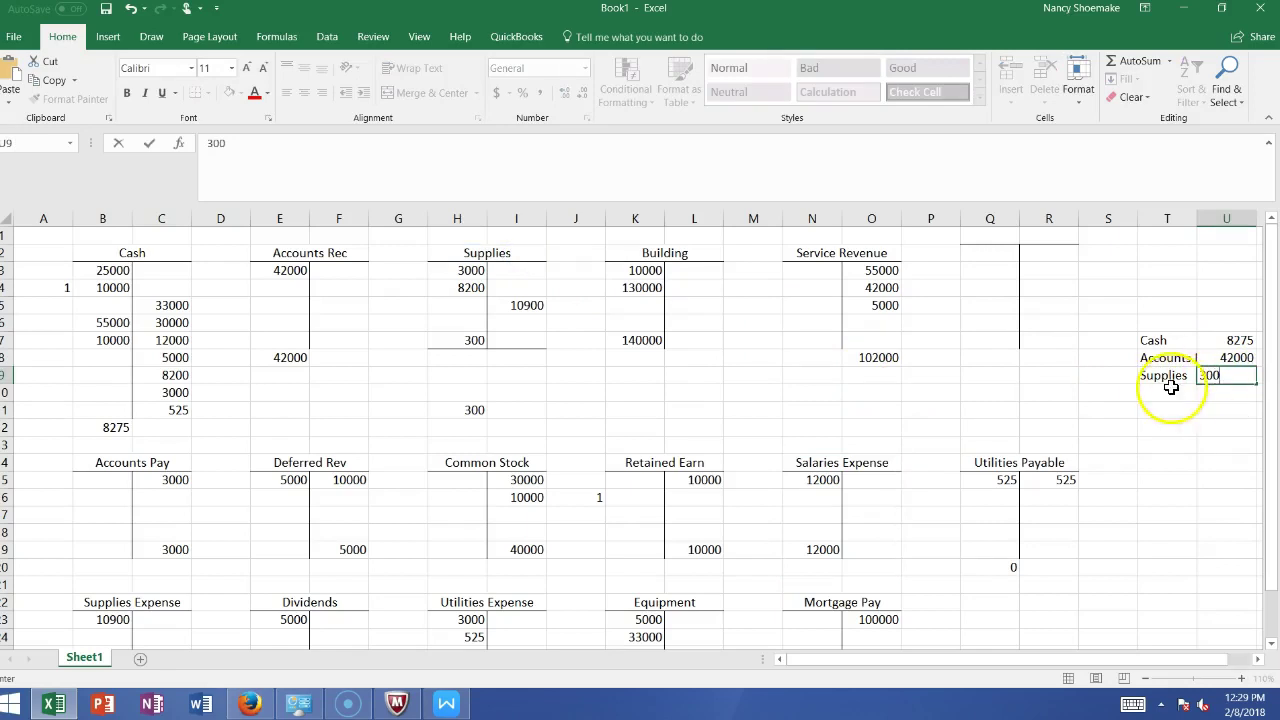
type("=")
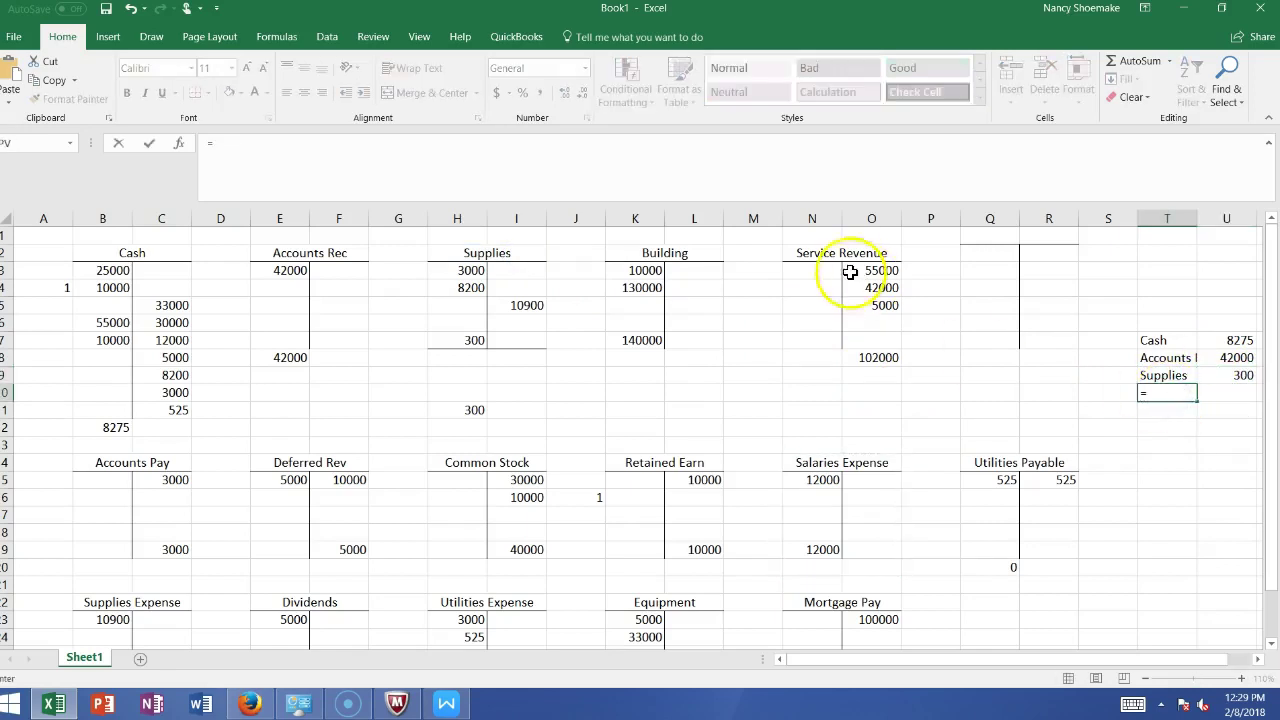
left_click(665, 252)
key("Return")
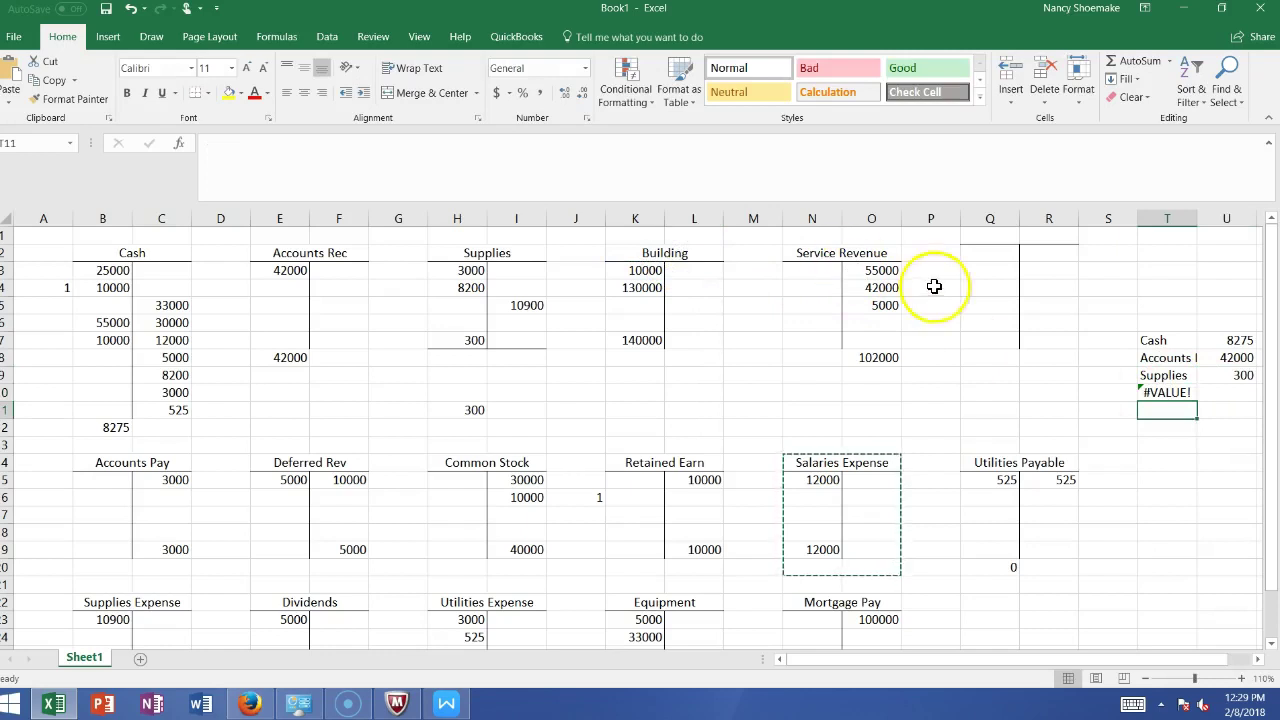
Narrow column S, then list Building by linking T10 to K2 and entering a debit balance of 140000 in U10
left_click_drag(1137, 218, 1086, 218)
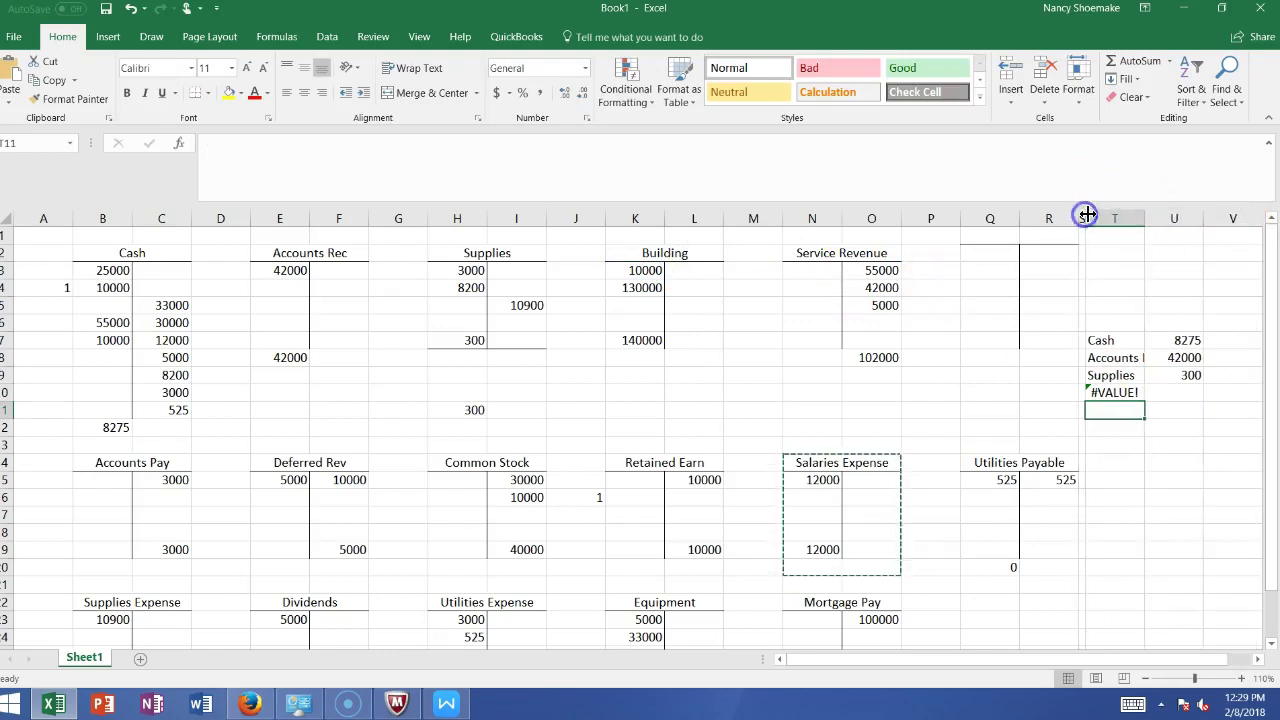
left_click(1109, 395)
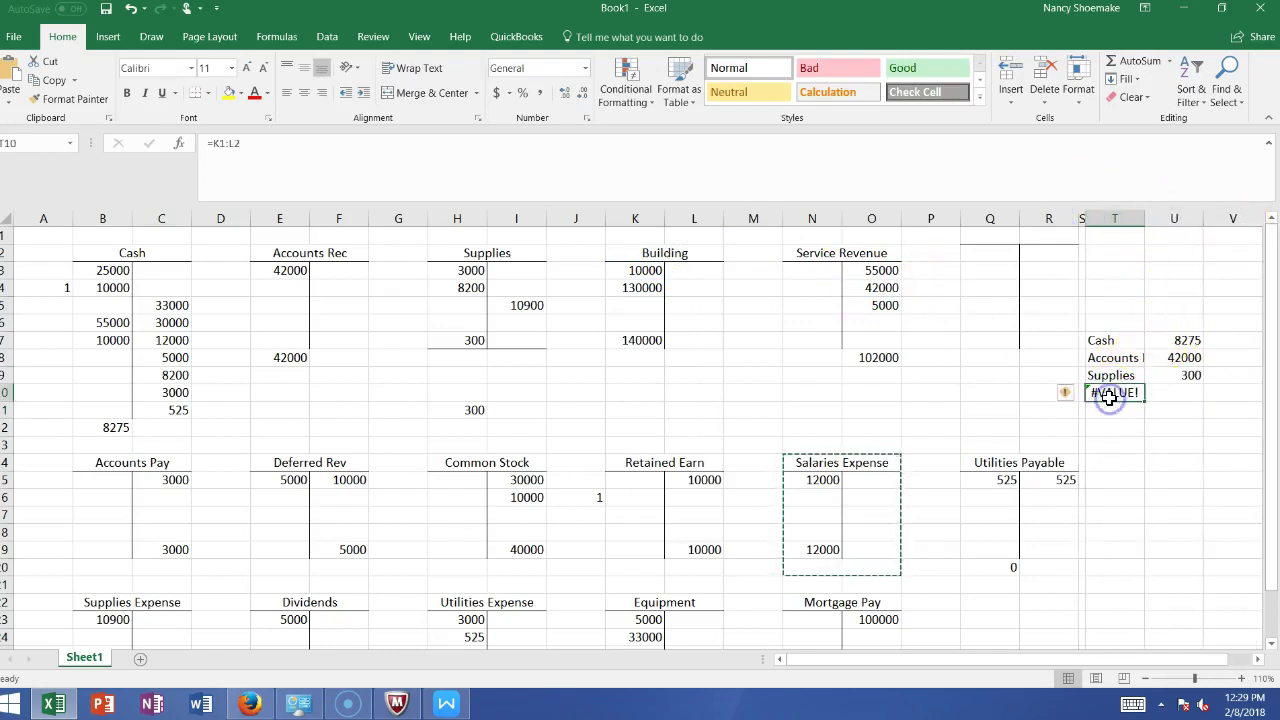
type("=")
left_click(675, 252)
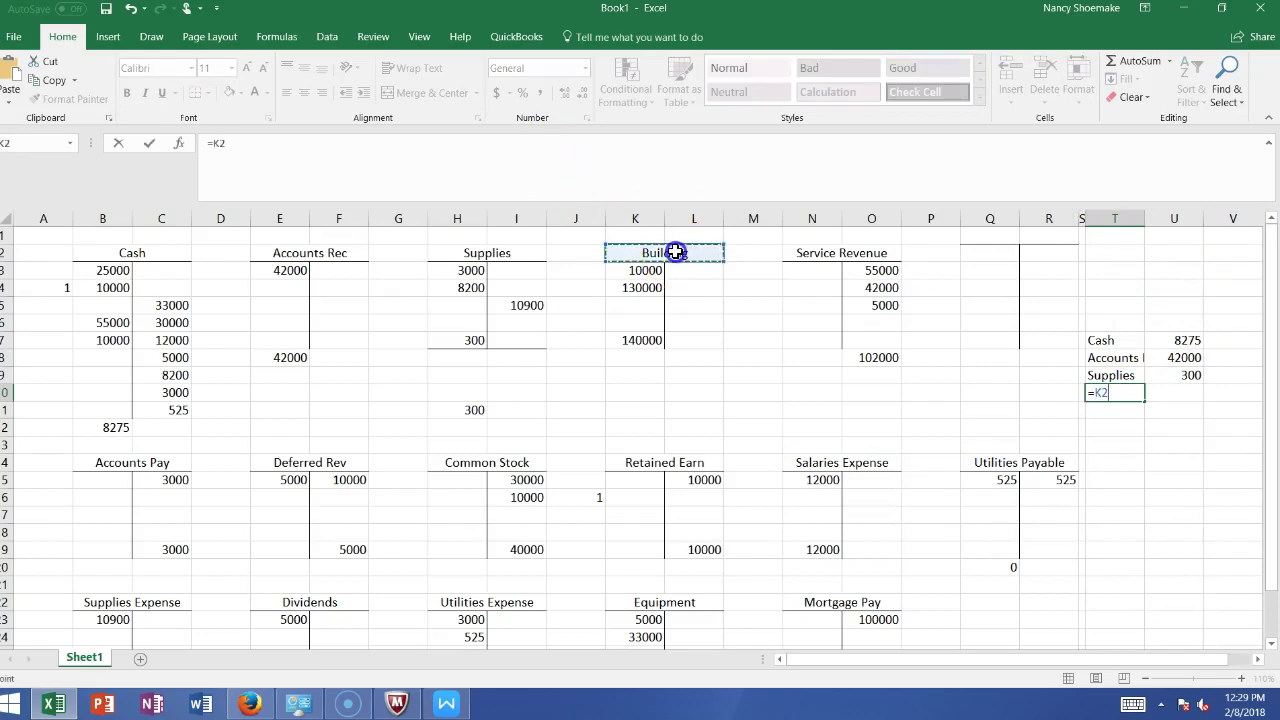
key("Return")
left_click(1186, 393)
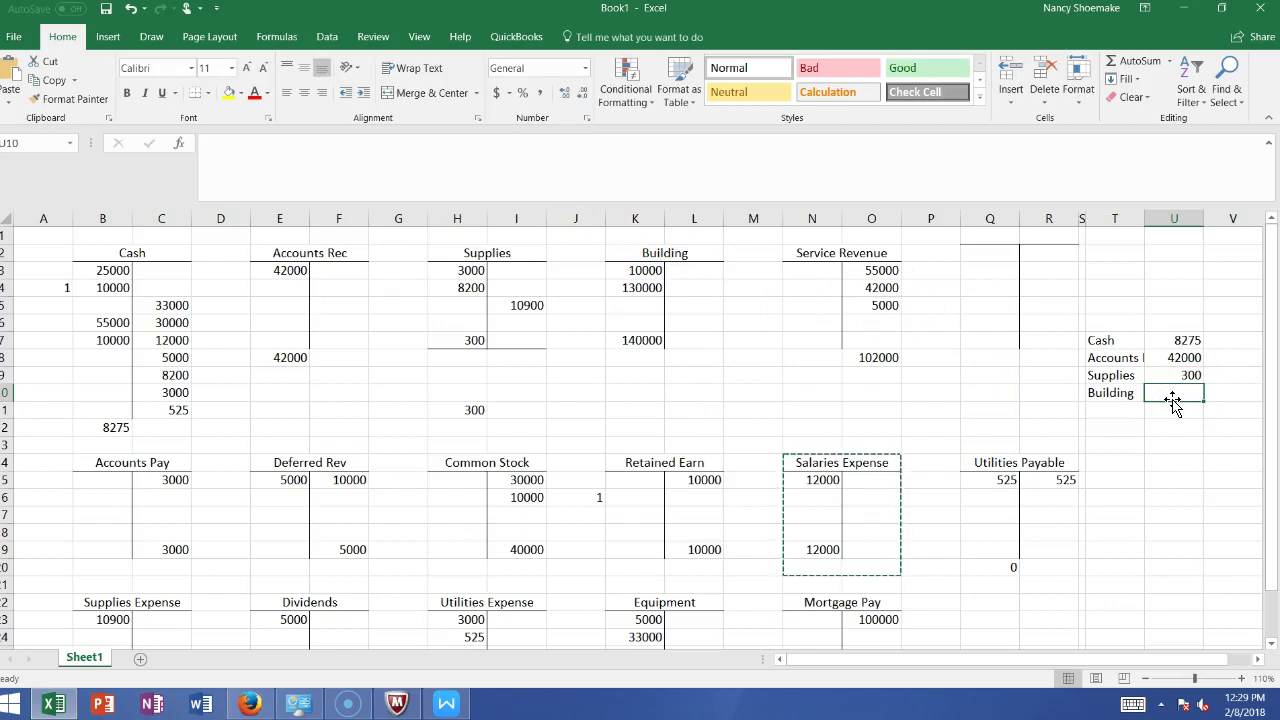
type("140000")
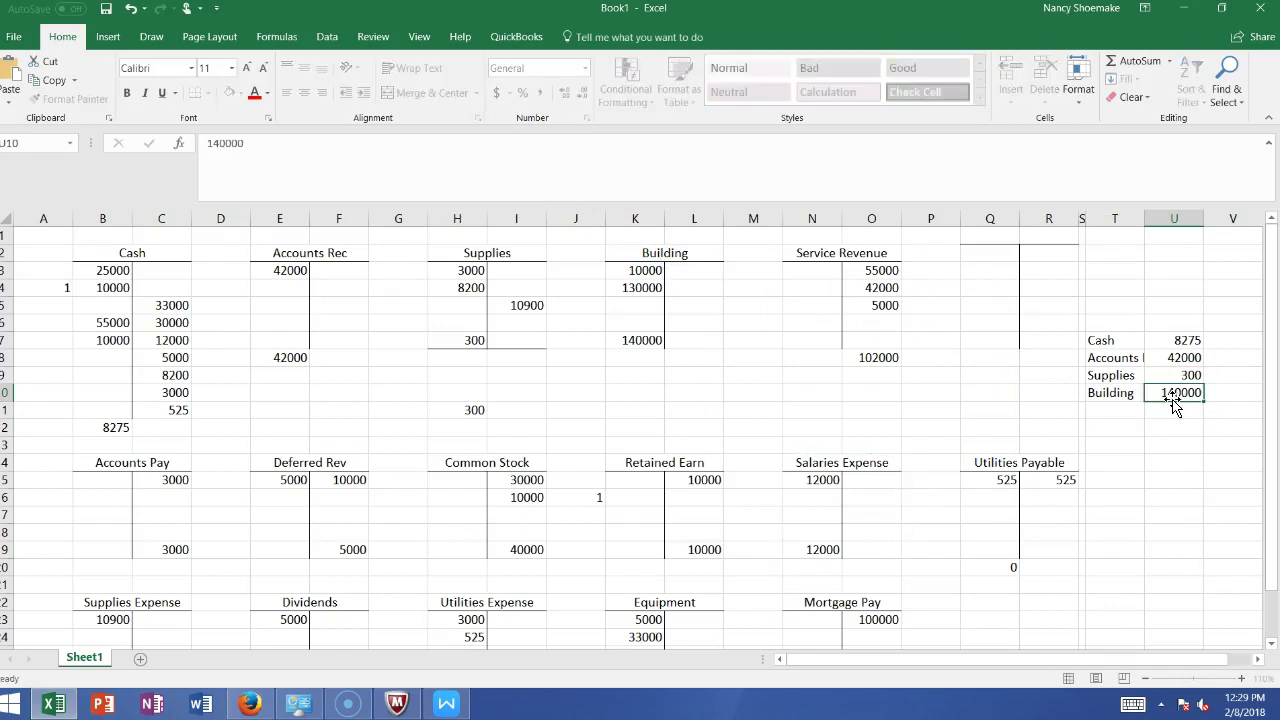
key("Return")
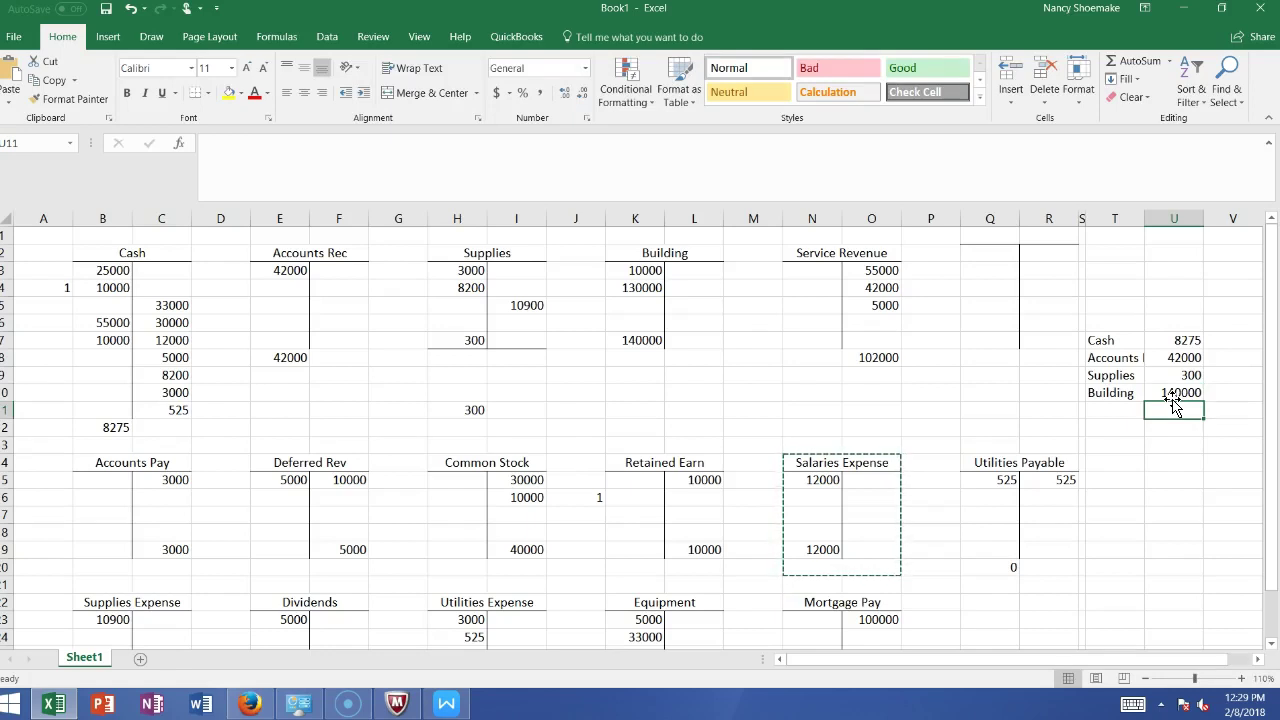
Add Equipment in T11 with a debit balance of 38000 in U11
left_click(1105, 409)
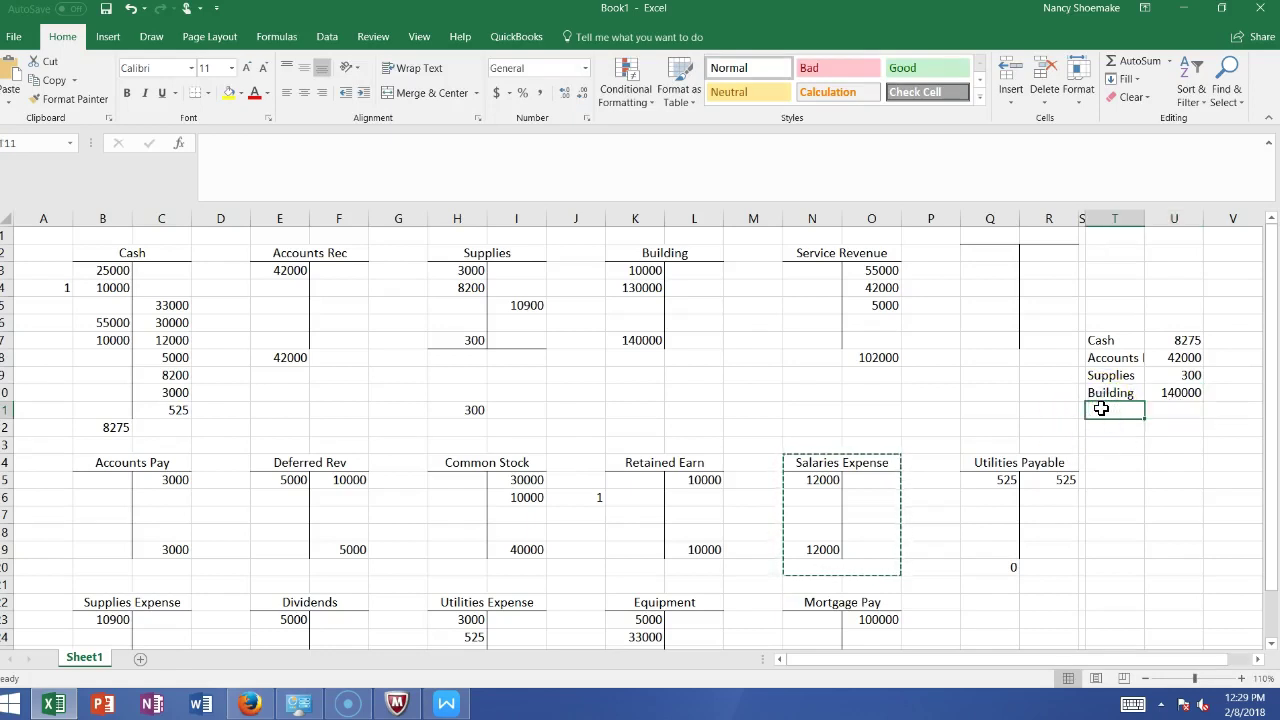
type("Equipment")
key("Tab")
type("38")
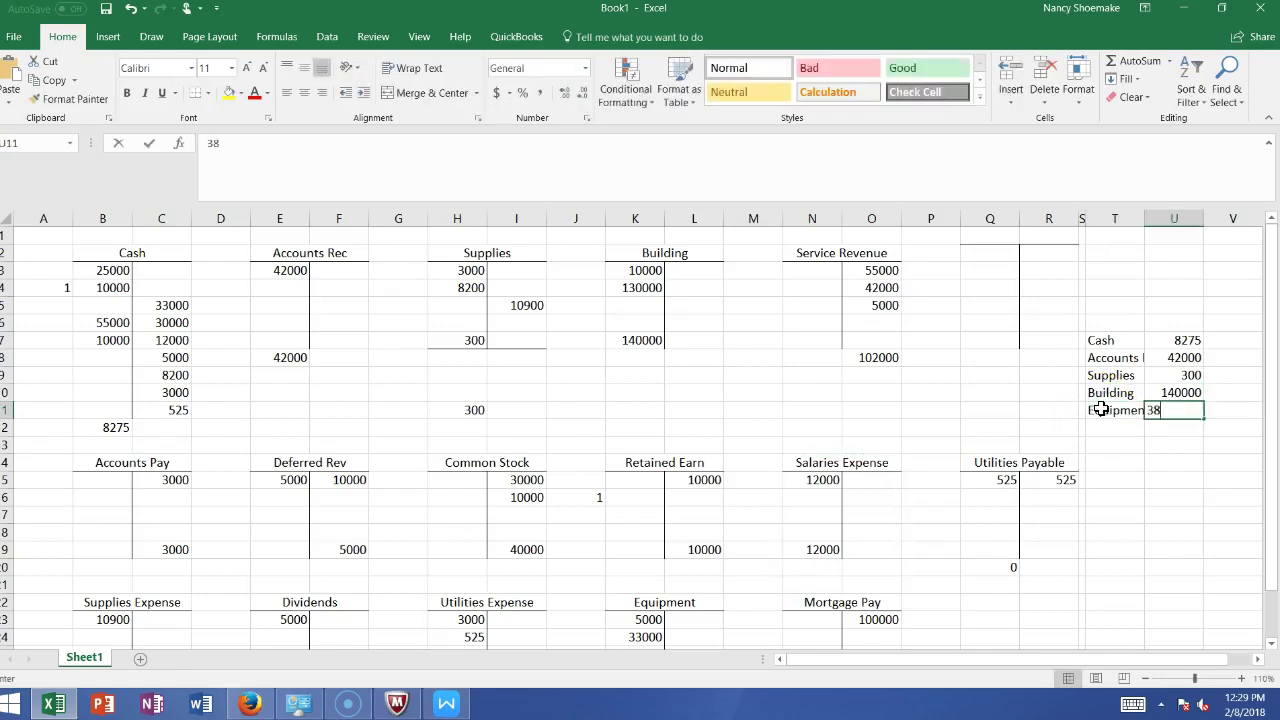
type("000")
key("Return")
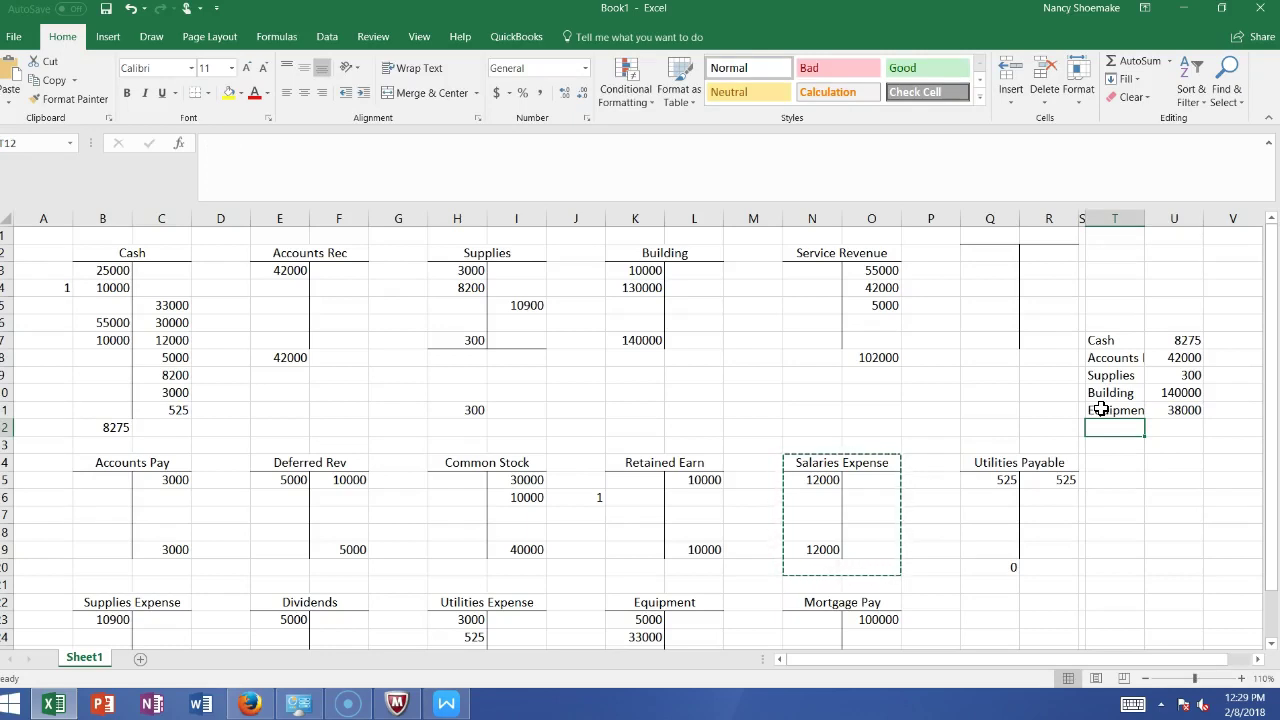
Link T12 to the Accounts Pay title and enter its credit balance of 3000 in V12
type("=")
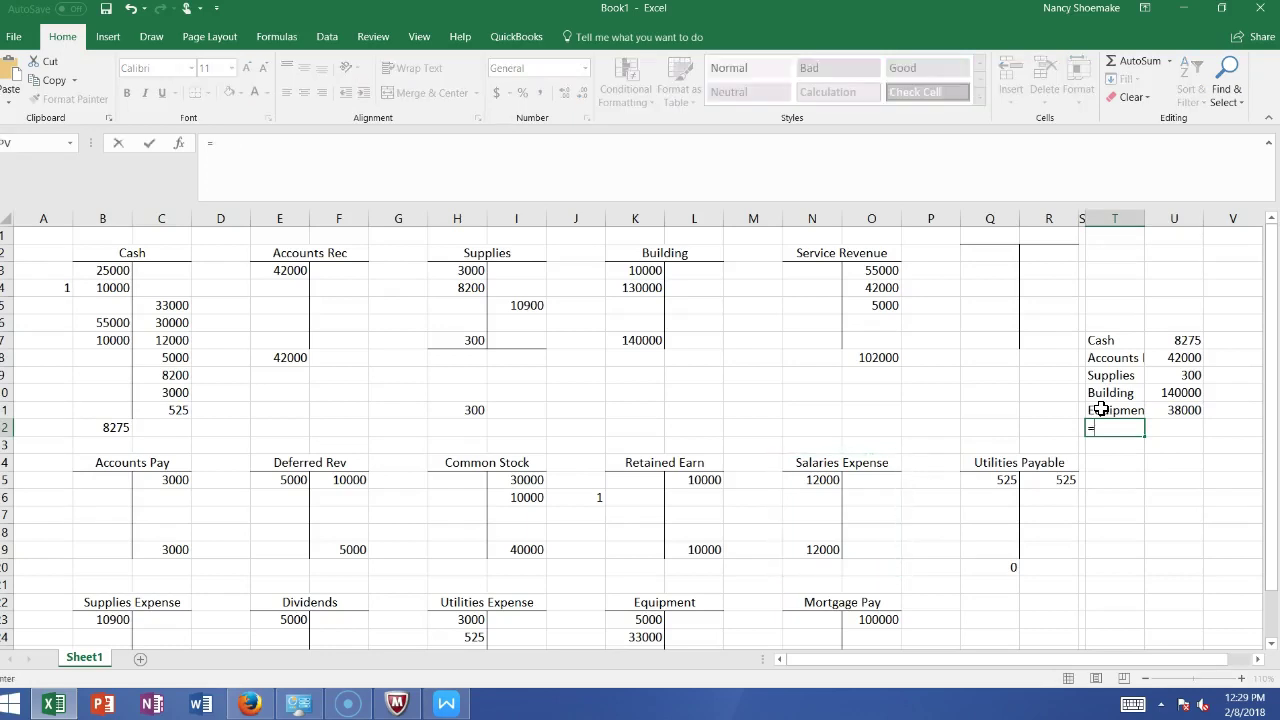
left_click(147, 460)
key("Return")
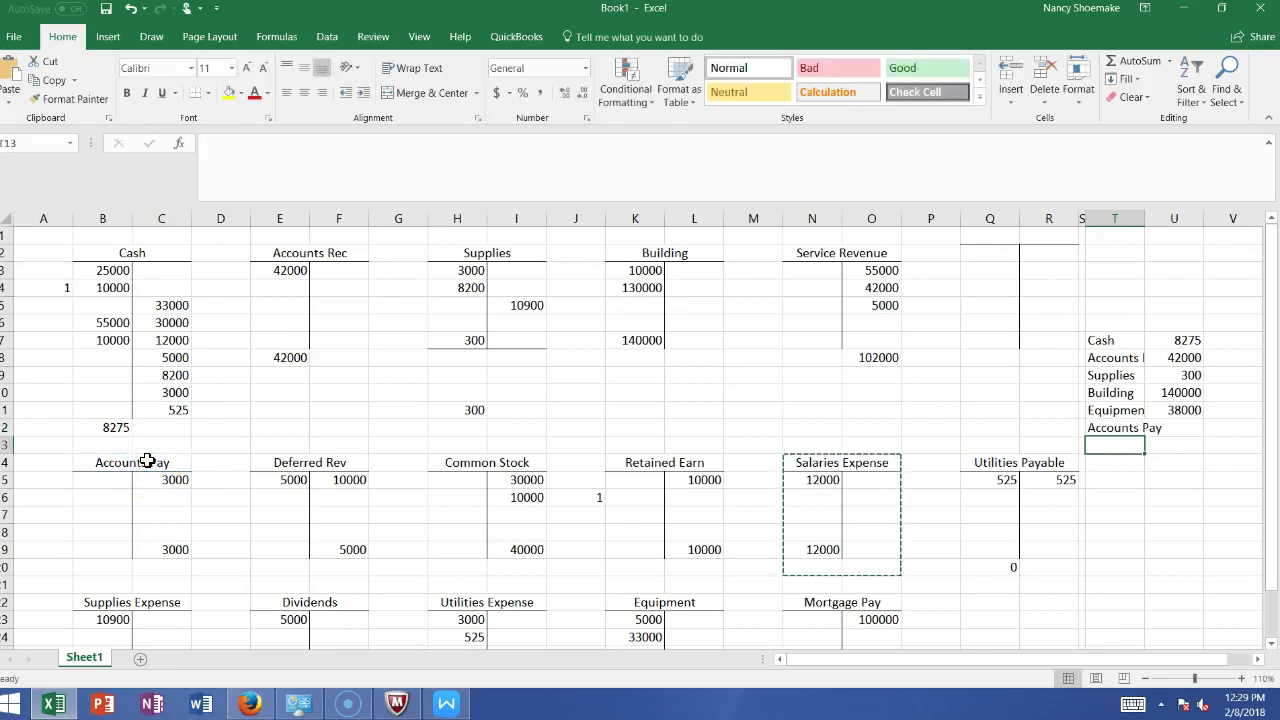
left_click(1234, 430)
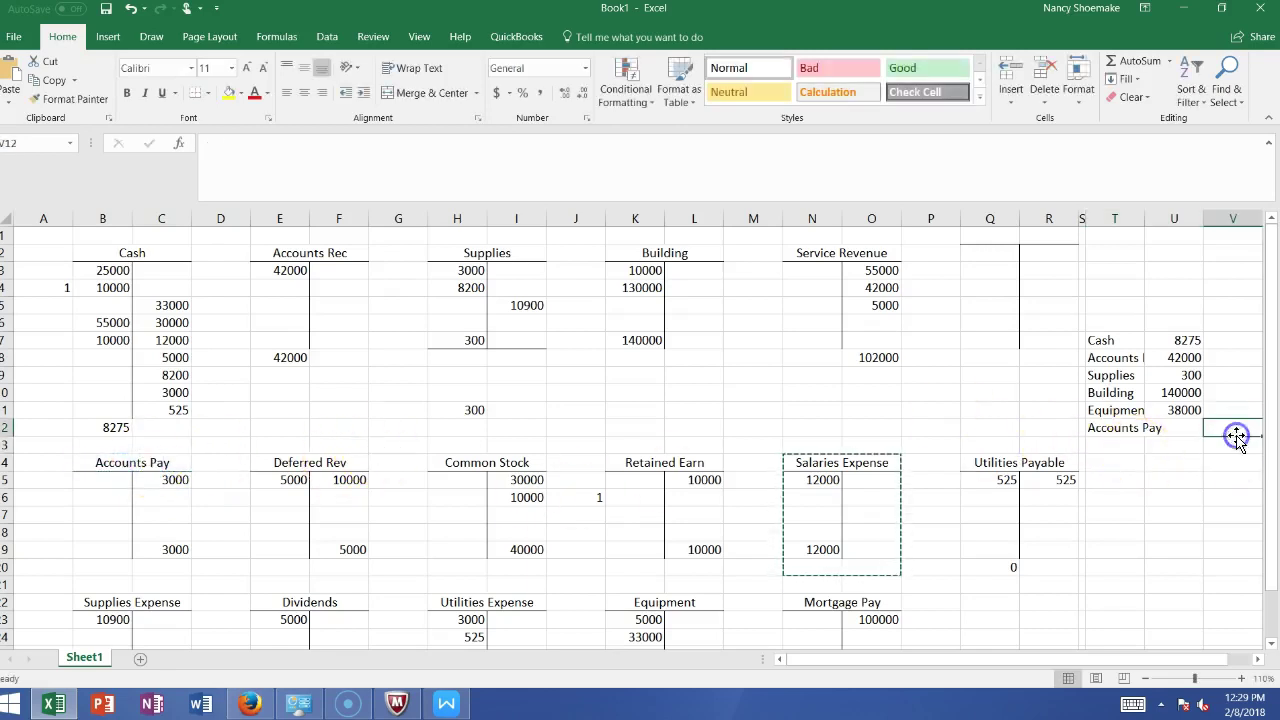
type("3000")
Link T13 to the Deferred Rev title and enter its credit balance of 5000 in V13
left_click(1135, 448)
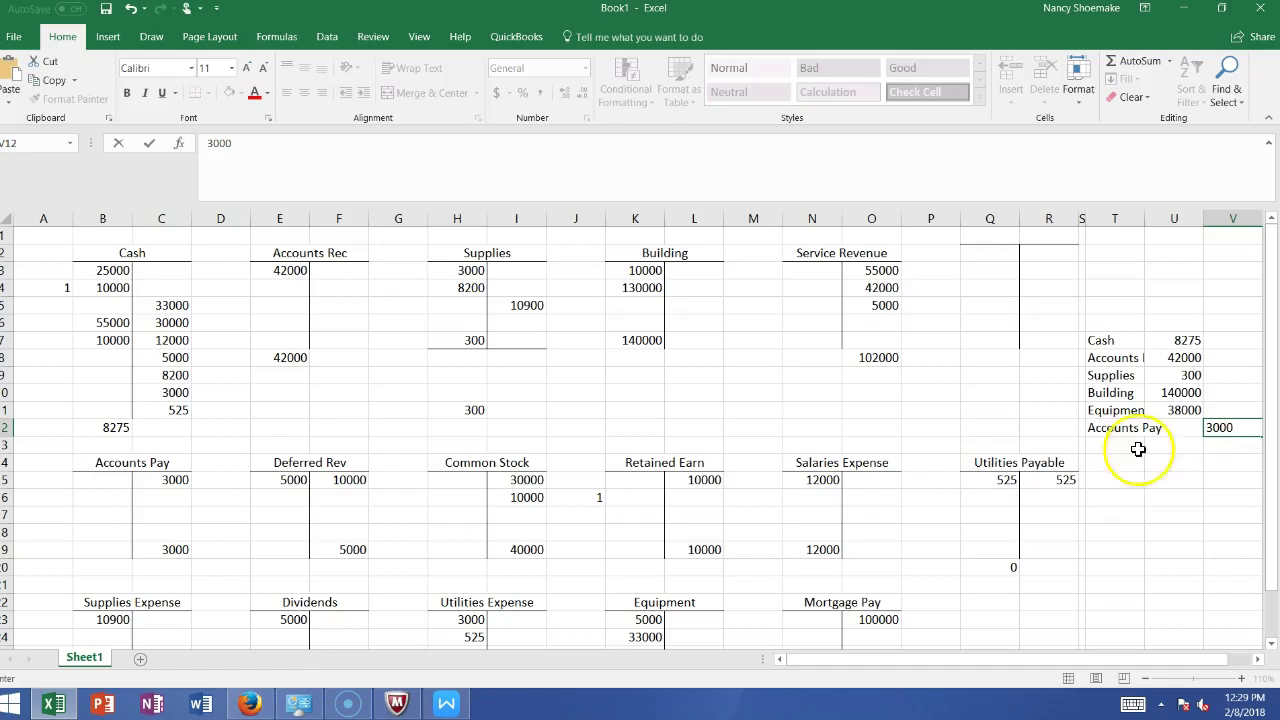
type("=")
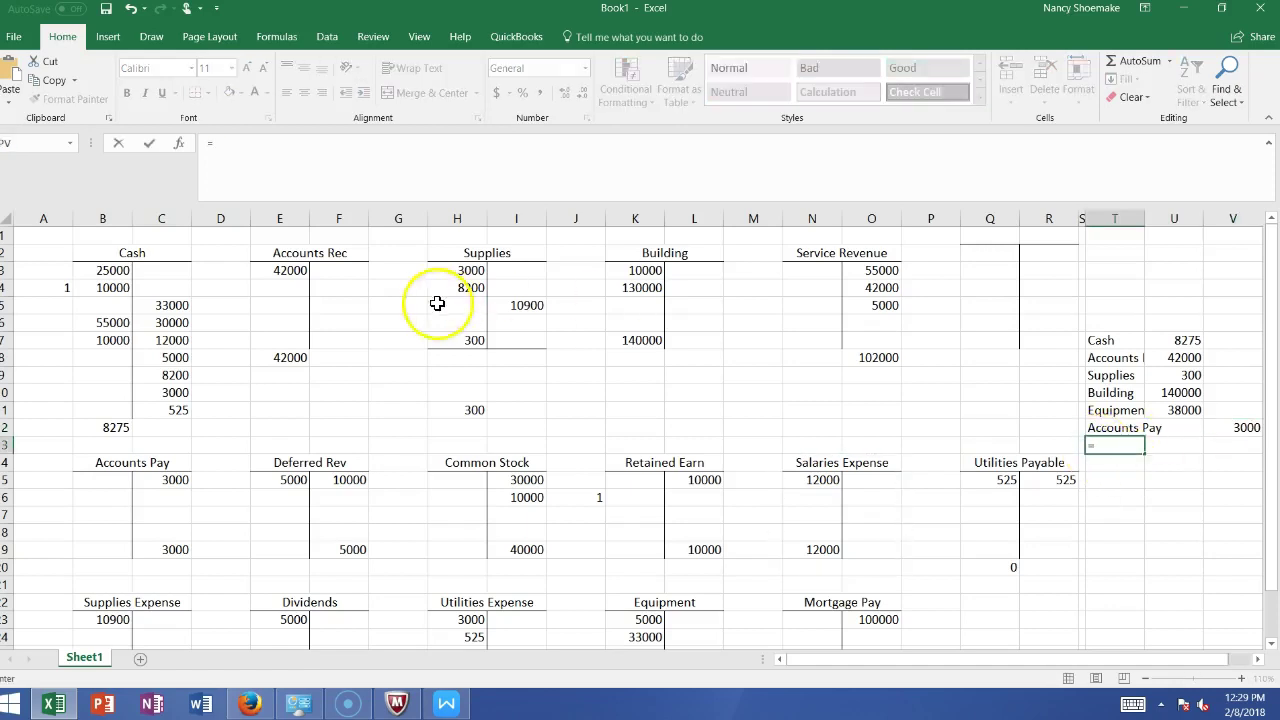
left_click(307, 464)
key("Return")
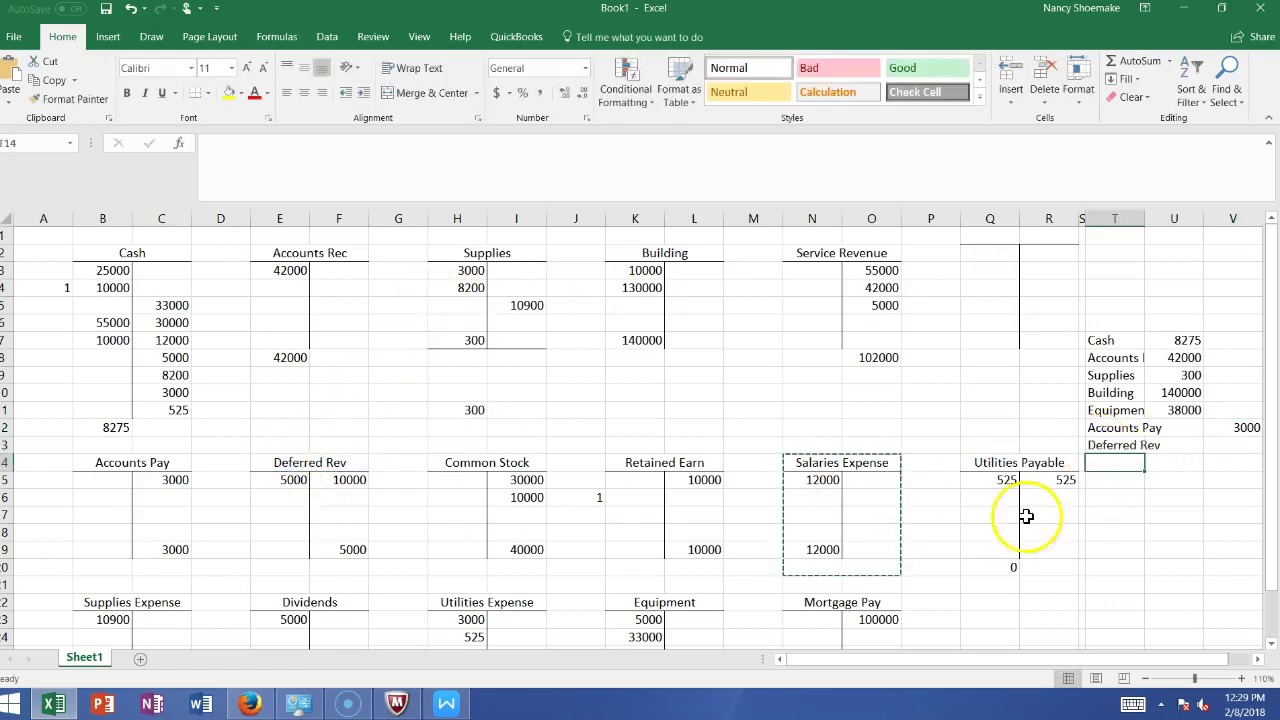
left_click(1236, 448)
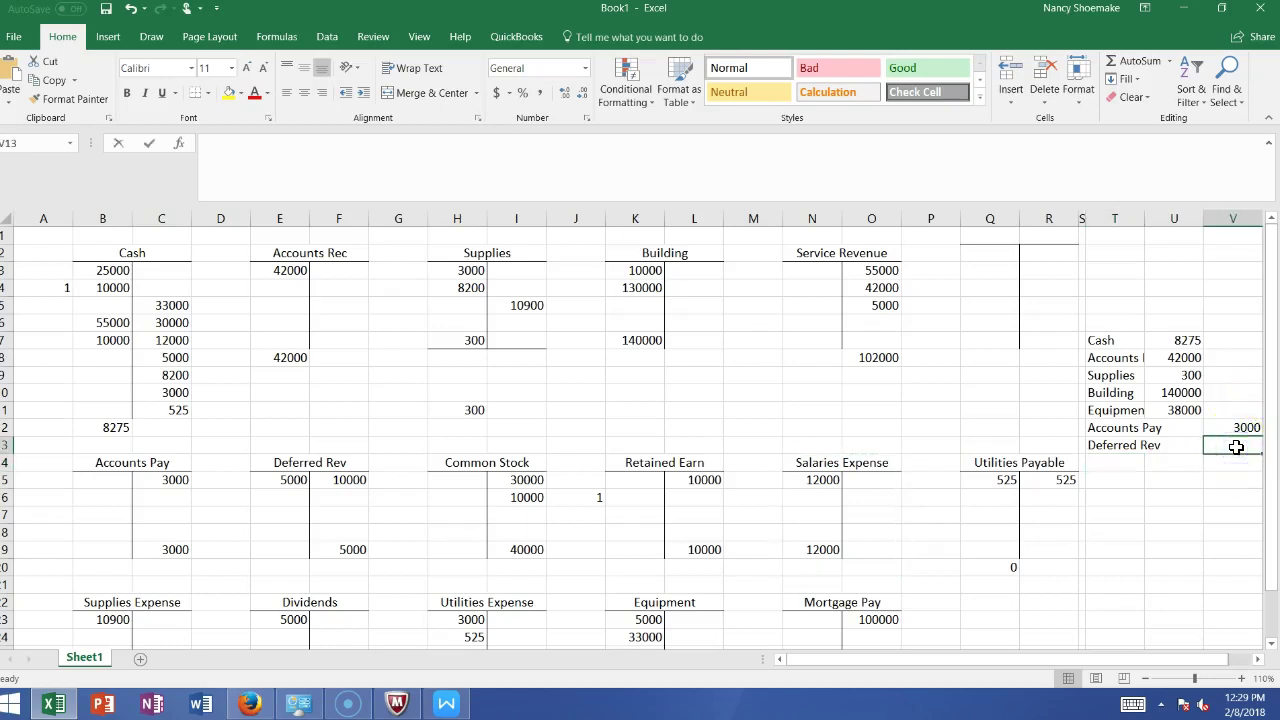
type("5000")
Link T14 to the Mortgage Pay title and enter its credit balance of 100000 in V14
left_click(1097, 462)
type("=")
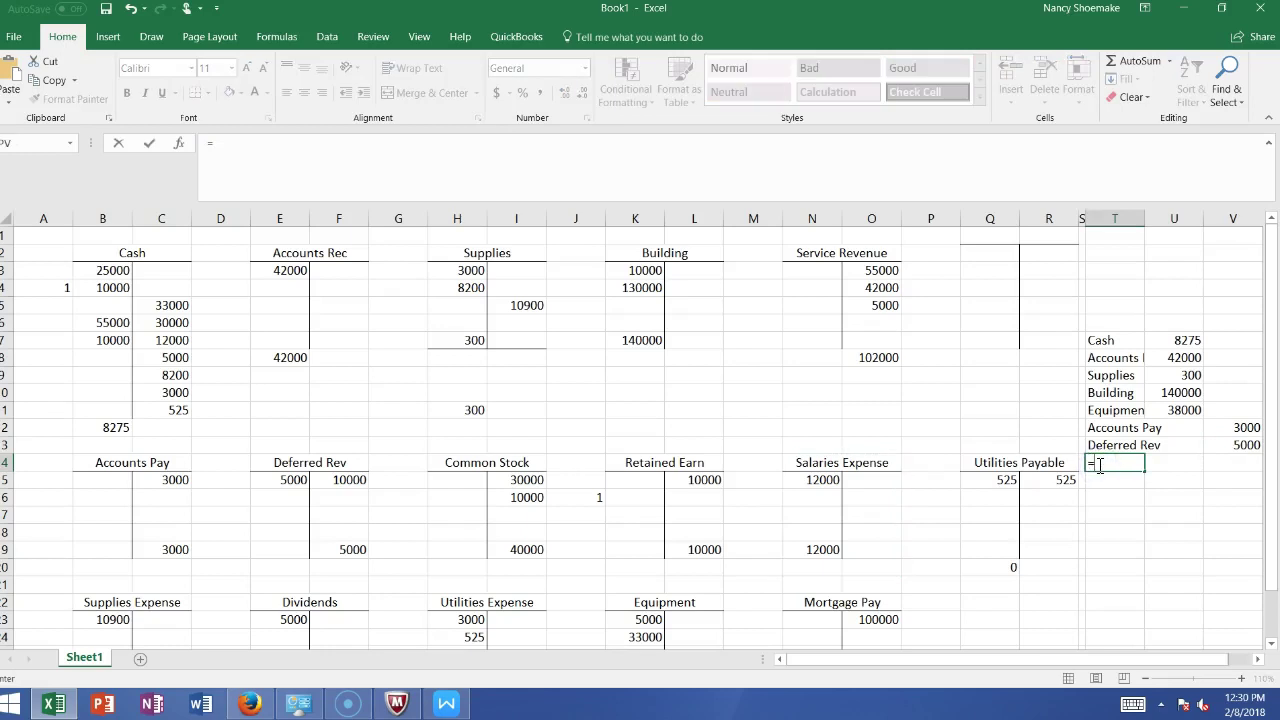
left_click(848, 601)
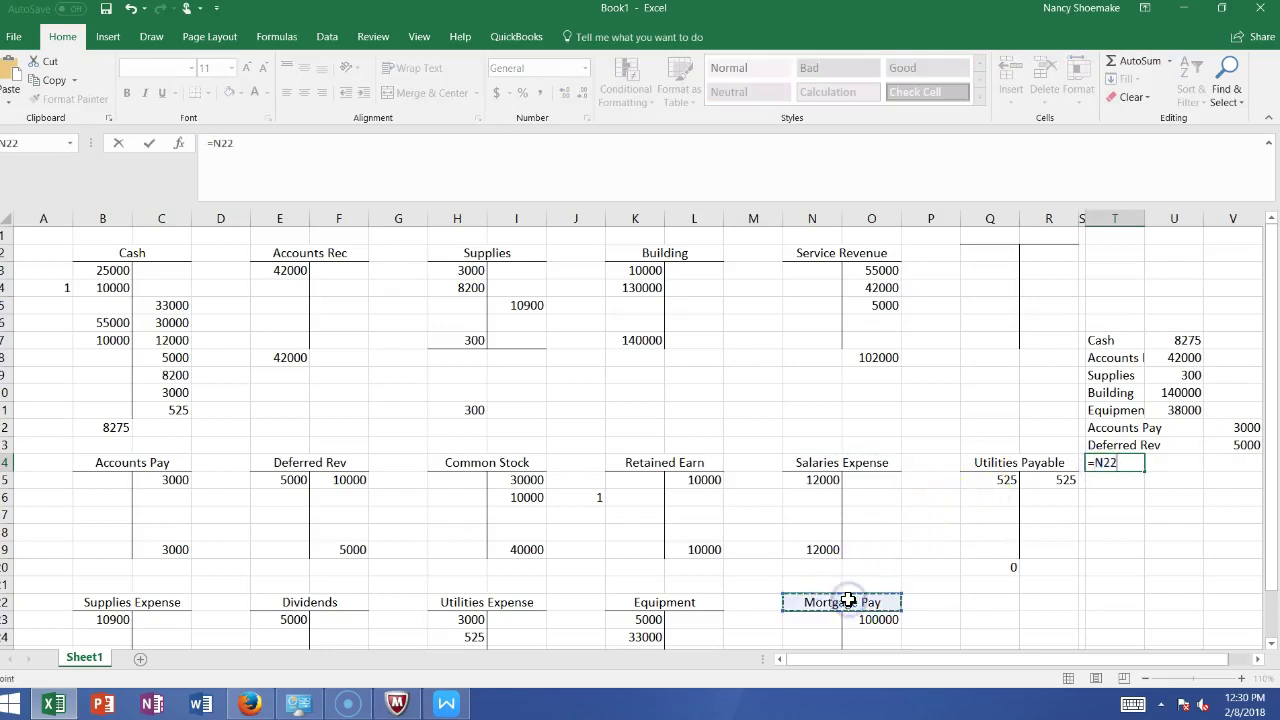
key("Return")
left_click(1219, 462)
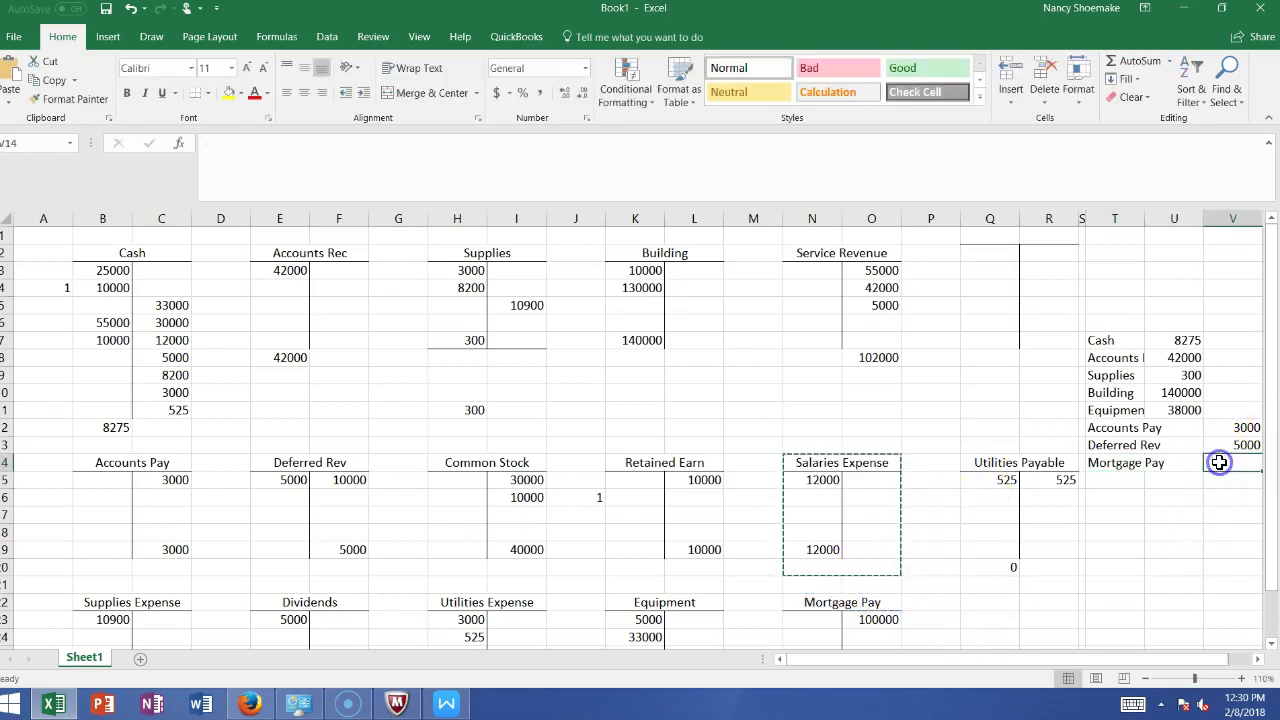
type("100000")
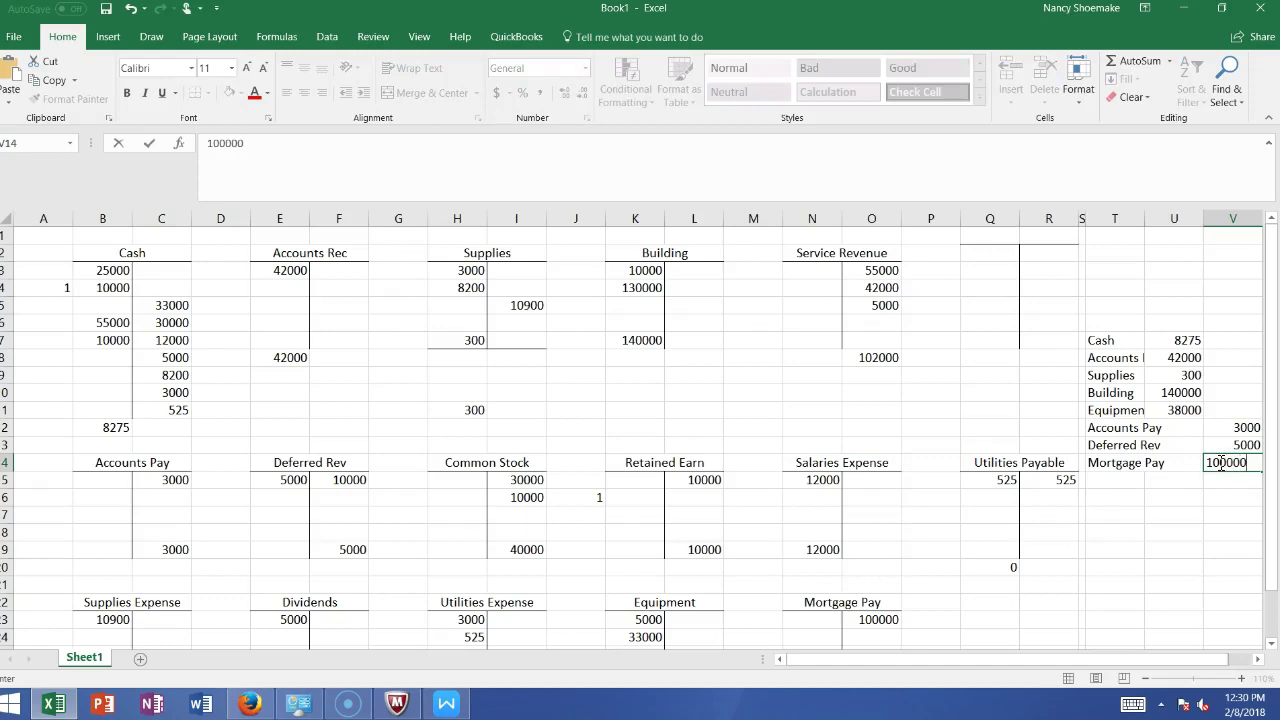
Link T15 to the Retained Earn title and enter its credit balance of 10000 in V15
left_click(1114, 480)
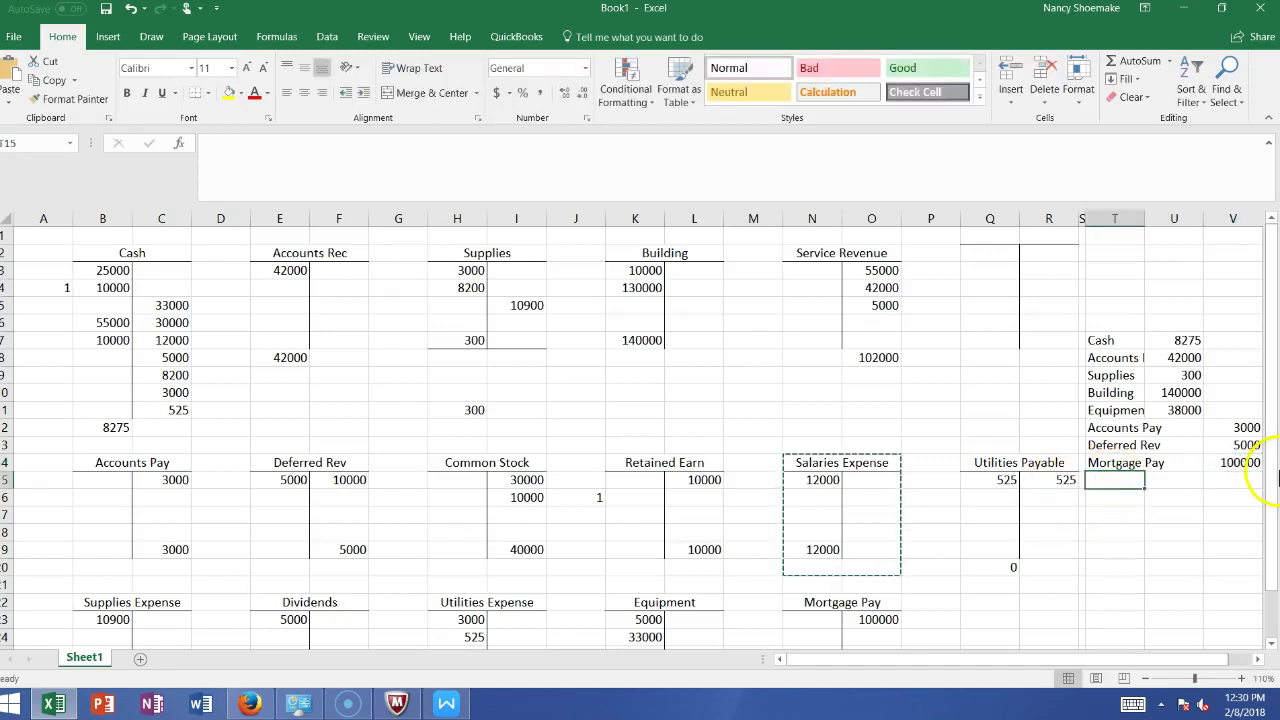
scroll(1268, 520, "down", 1)
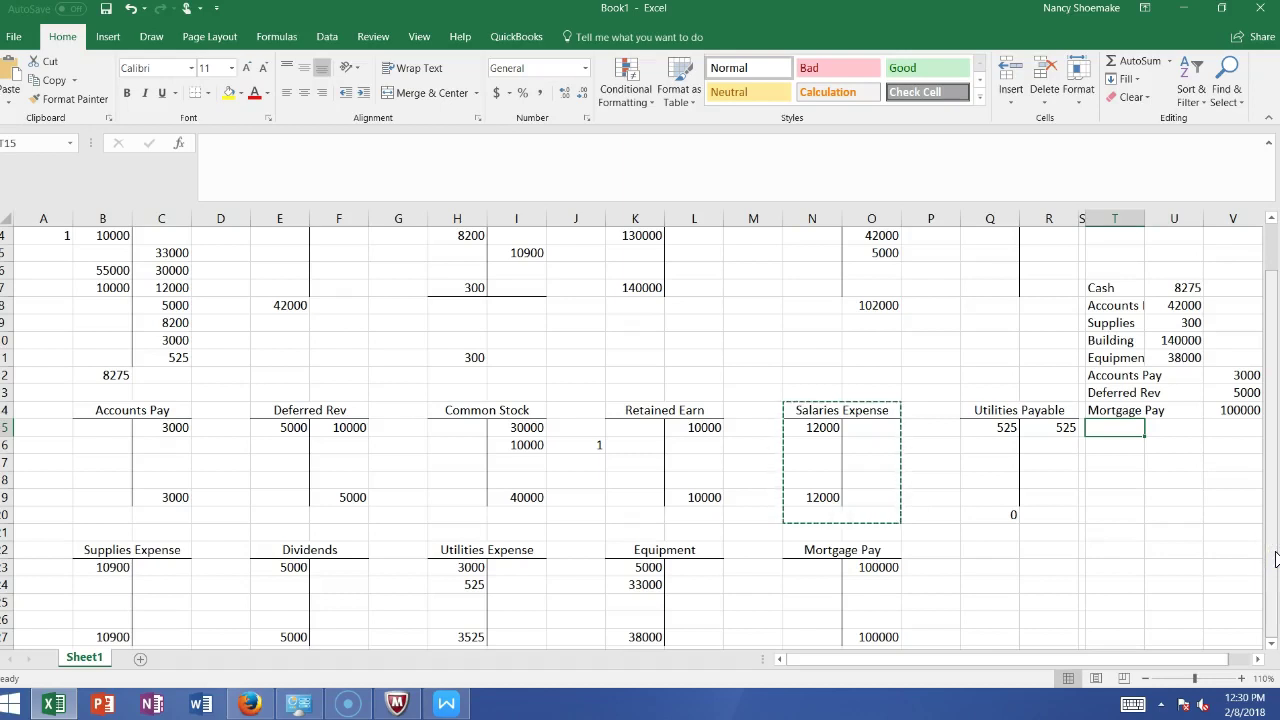
left_click_drag(1276, 558, 1272, 545)
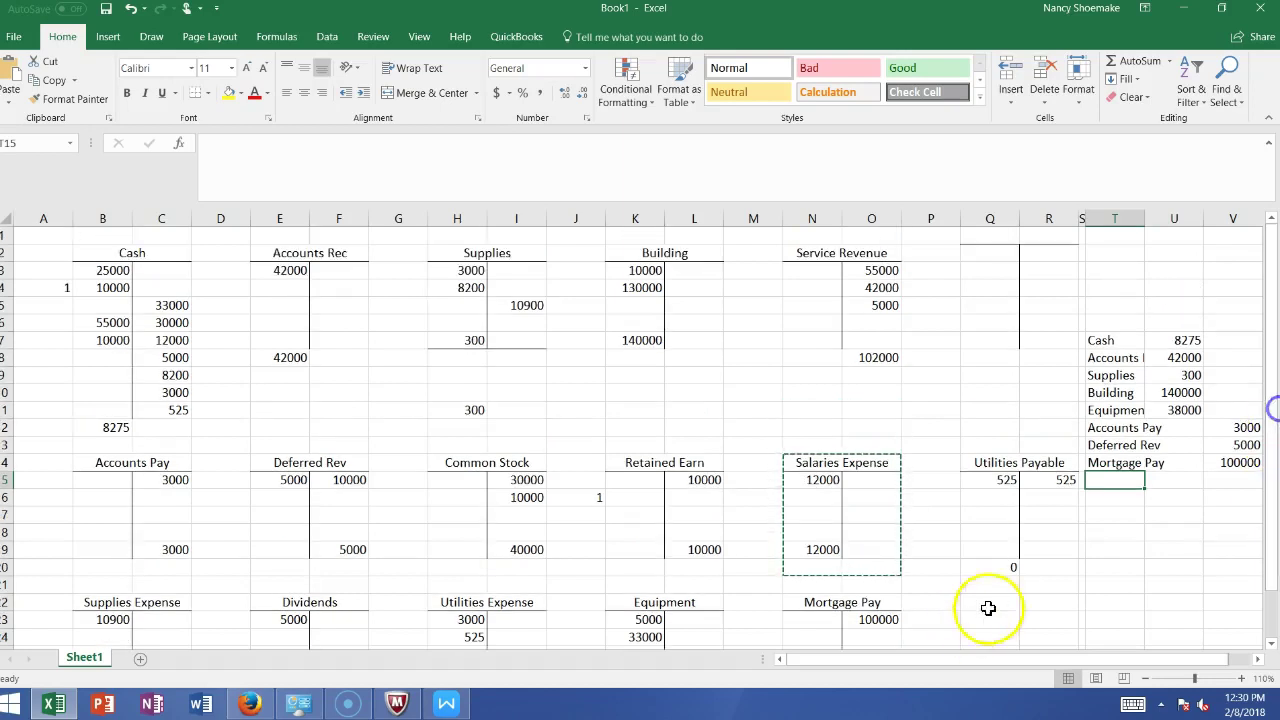
left_click(1121, 480)
type("=")
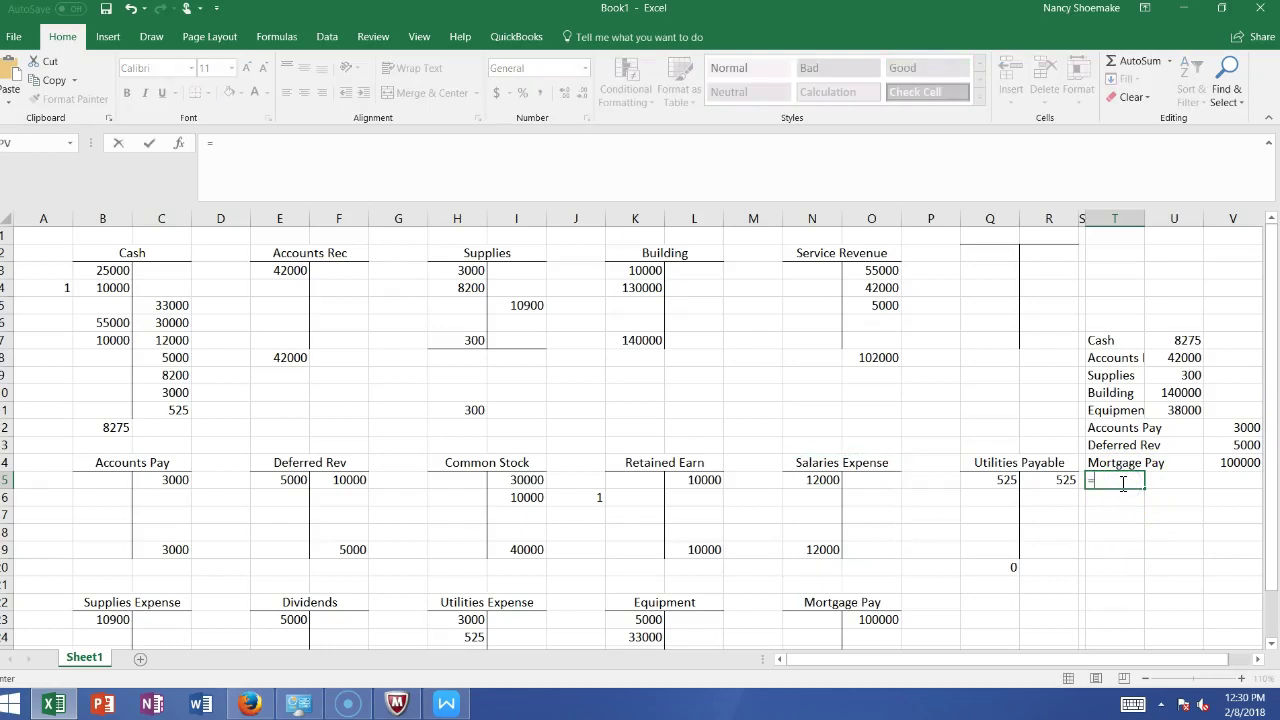
left_click(648, 464)
key("Return")
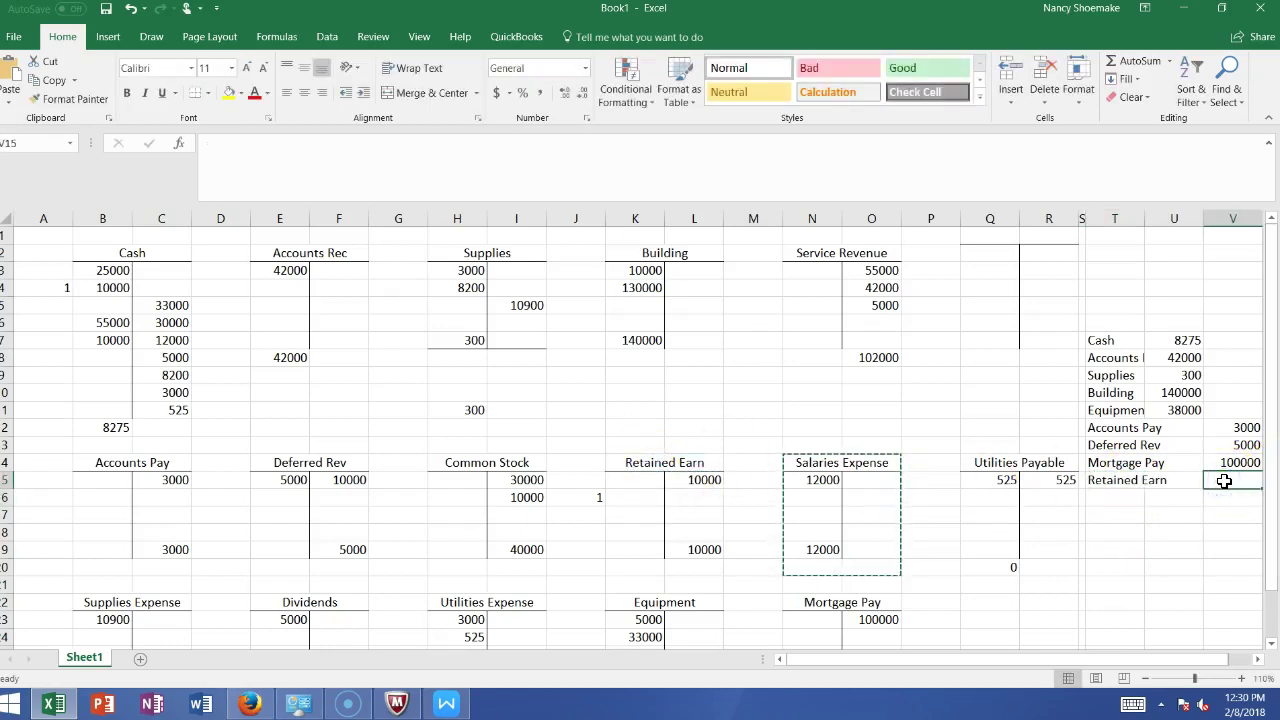
type("10")
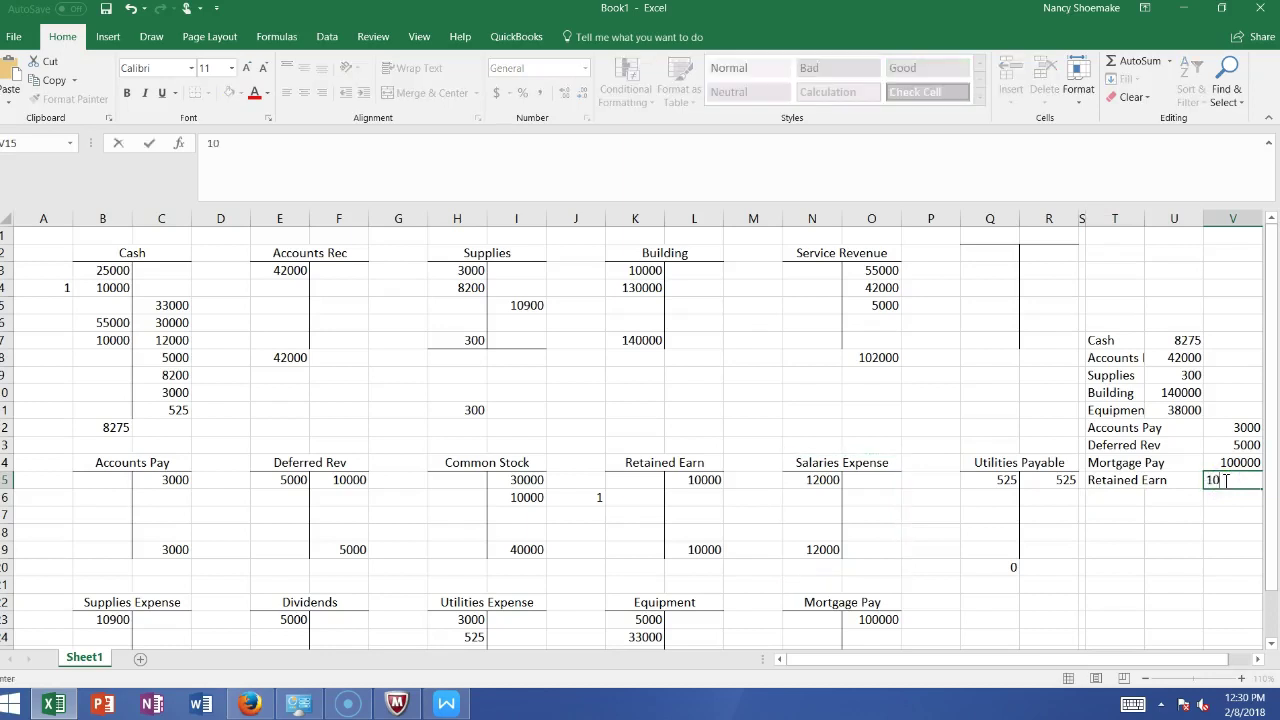
type("000")
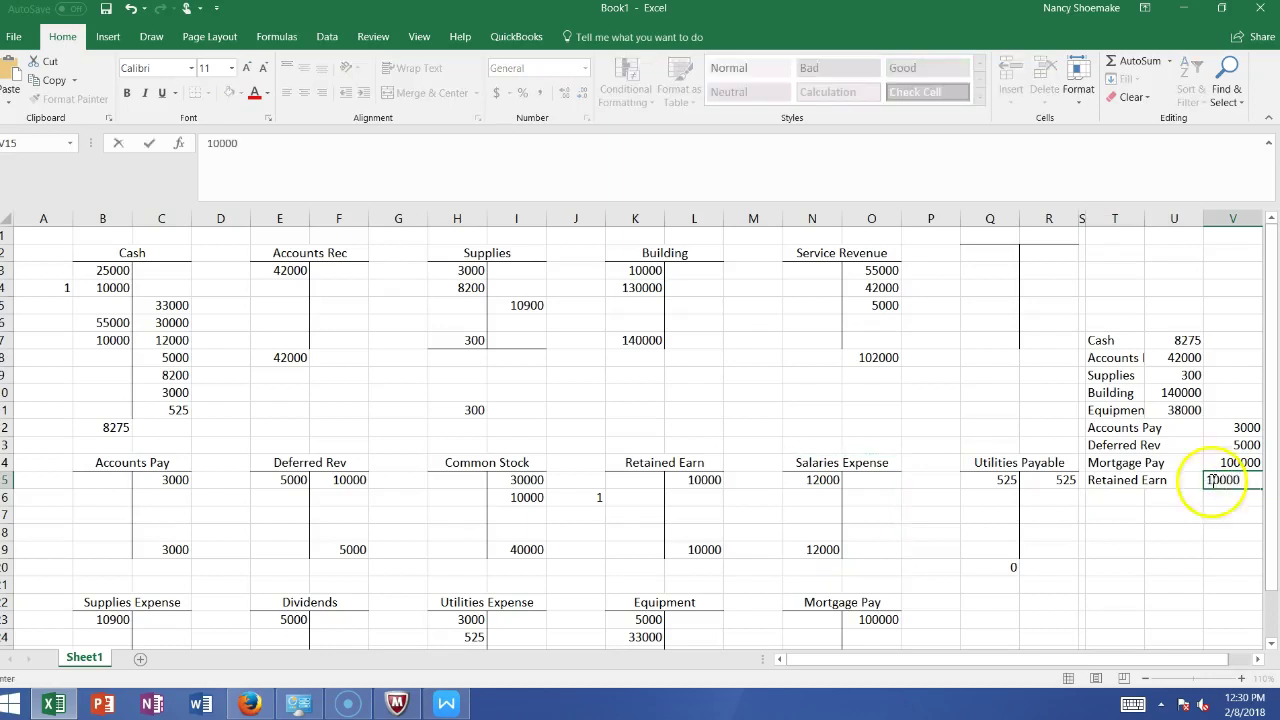
Link T16 to the Common Stock title and enter its credit balance of 40000 in V16
left_click(1113, 497)
type("=")
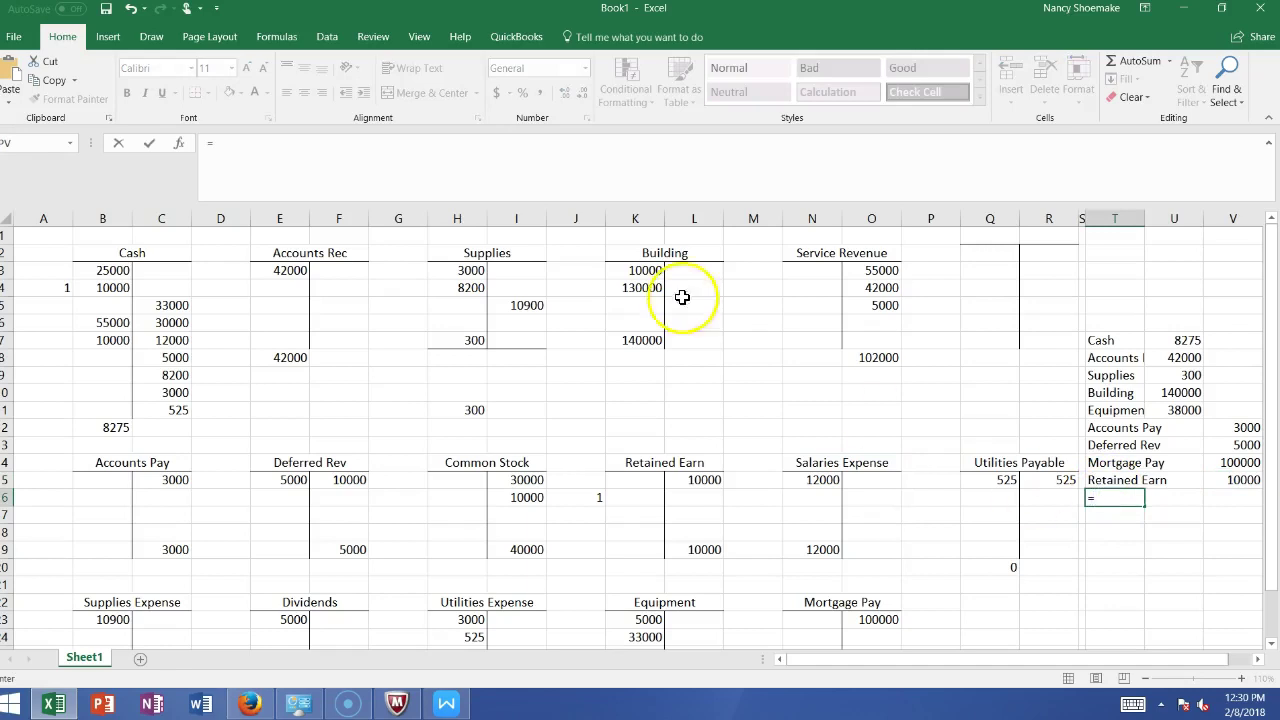
left_click(481, 462)
key("Return")
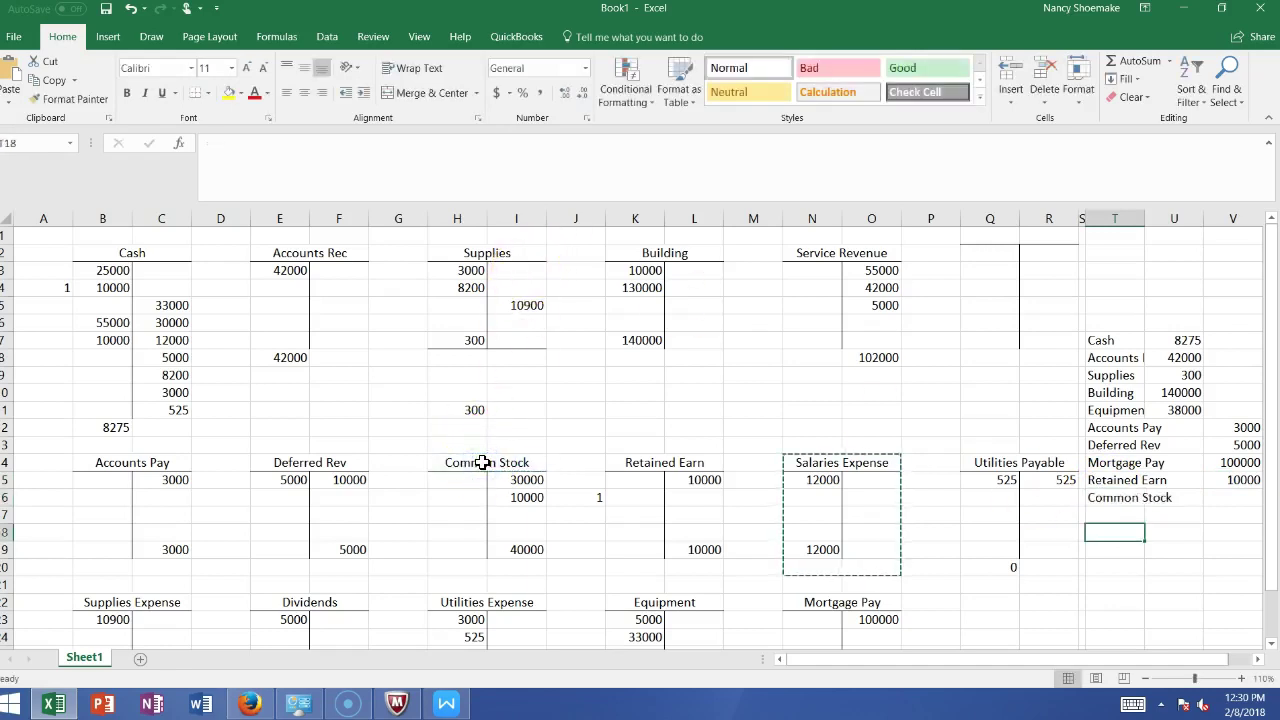
left_click(1236, 505)
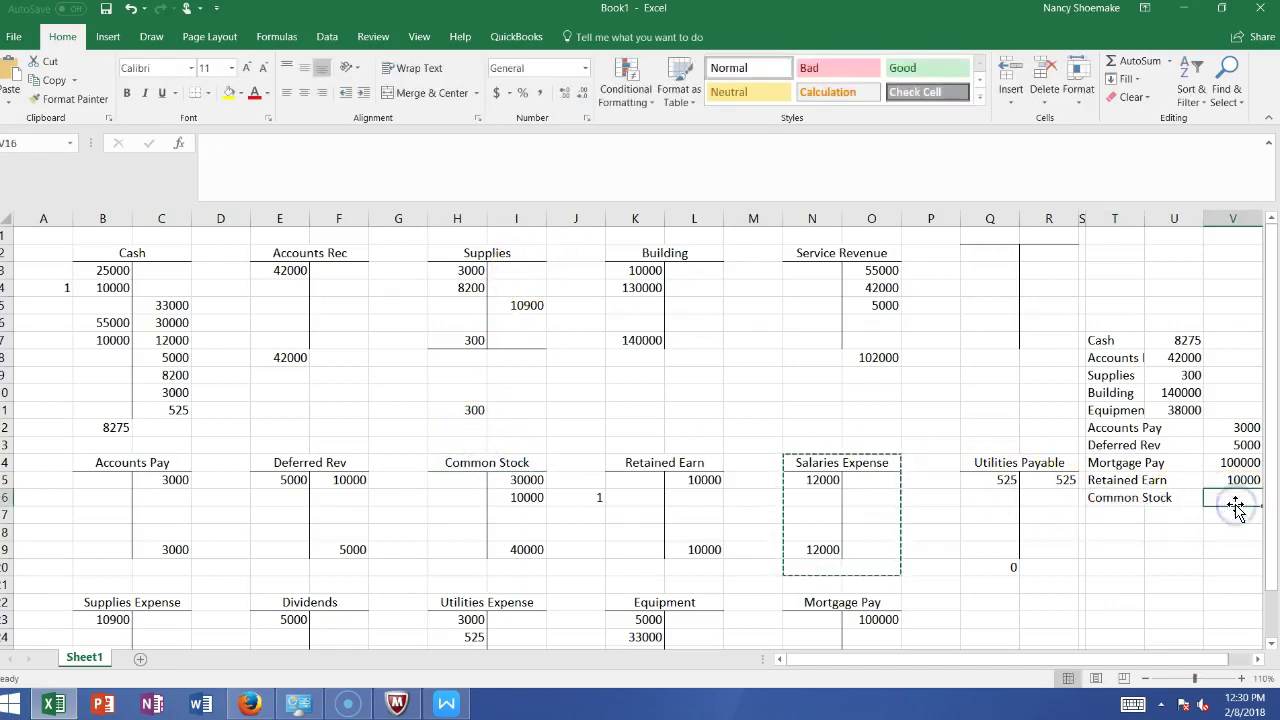
type("400")
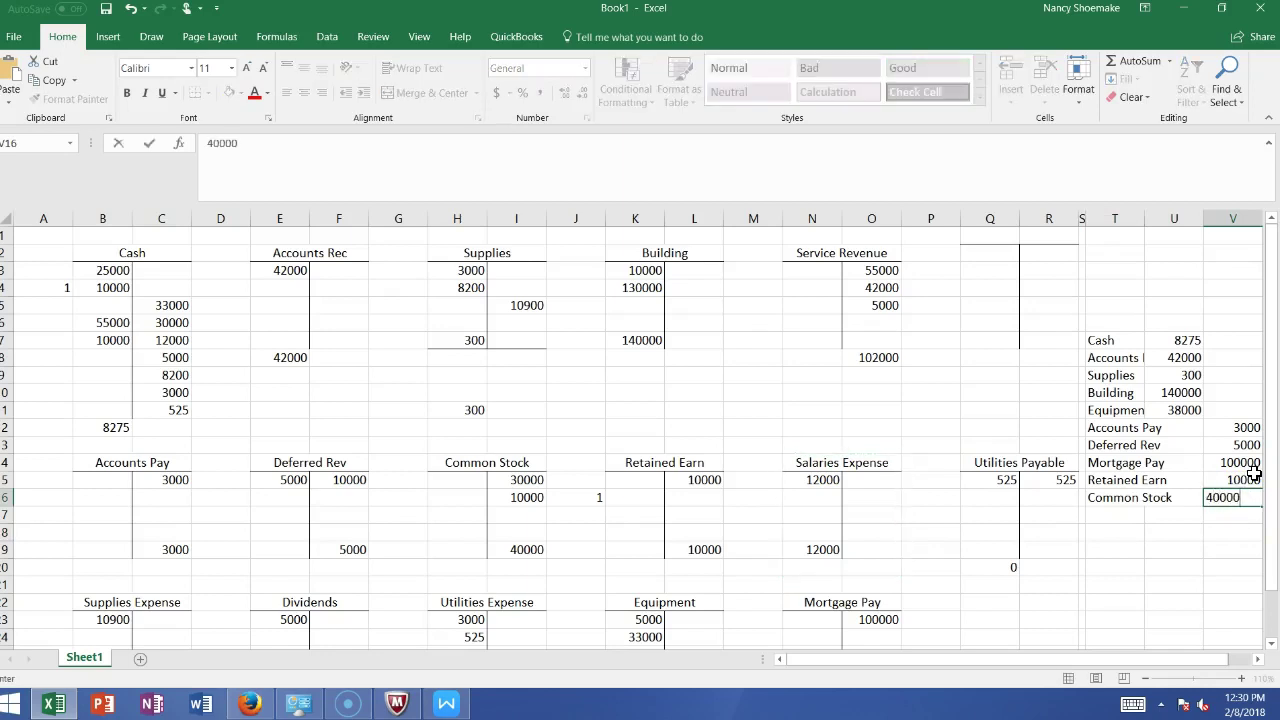
type("00")
key("Return")
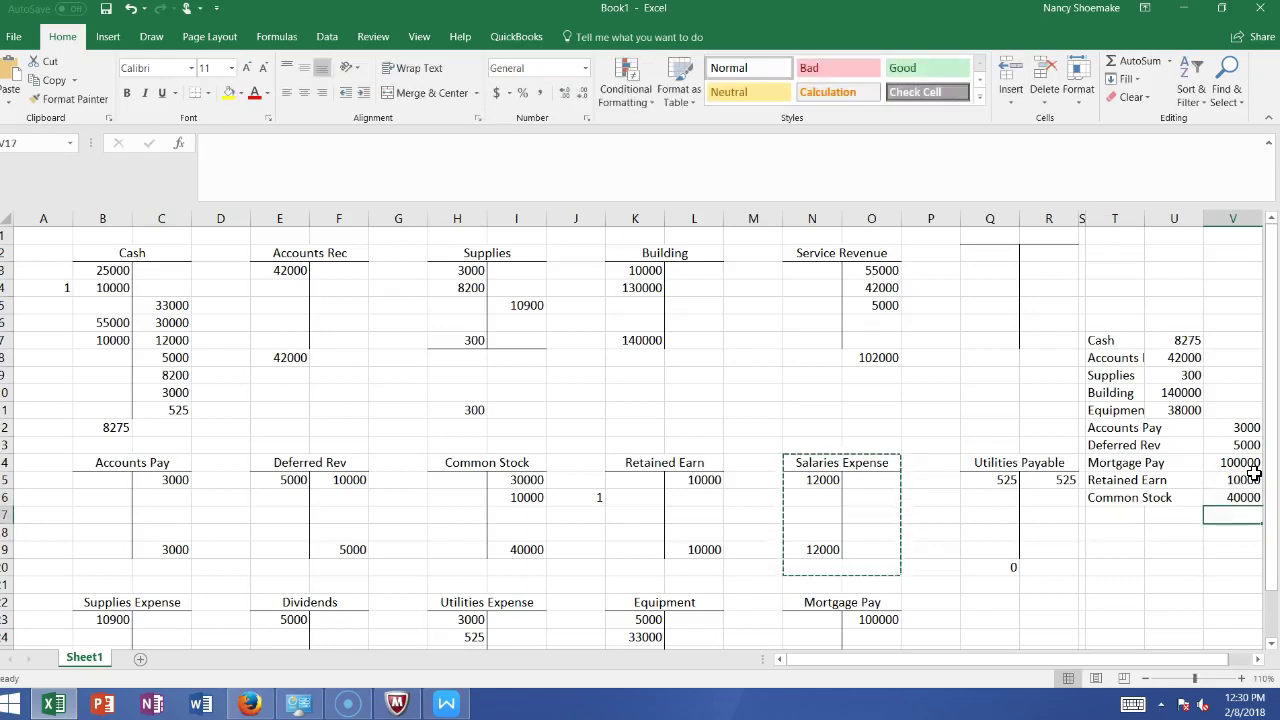
Add Dividends in T17 with a debit balance of 5000 in U17
left_click(1095, 520)
type("Dividends")
key("Tab")
type("5000")
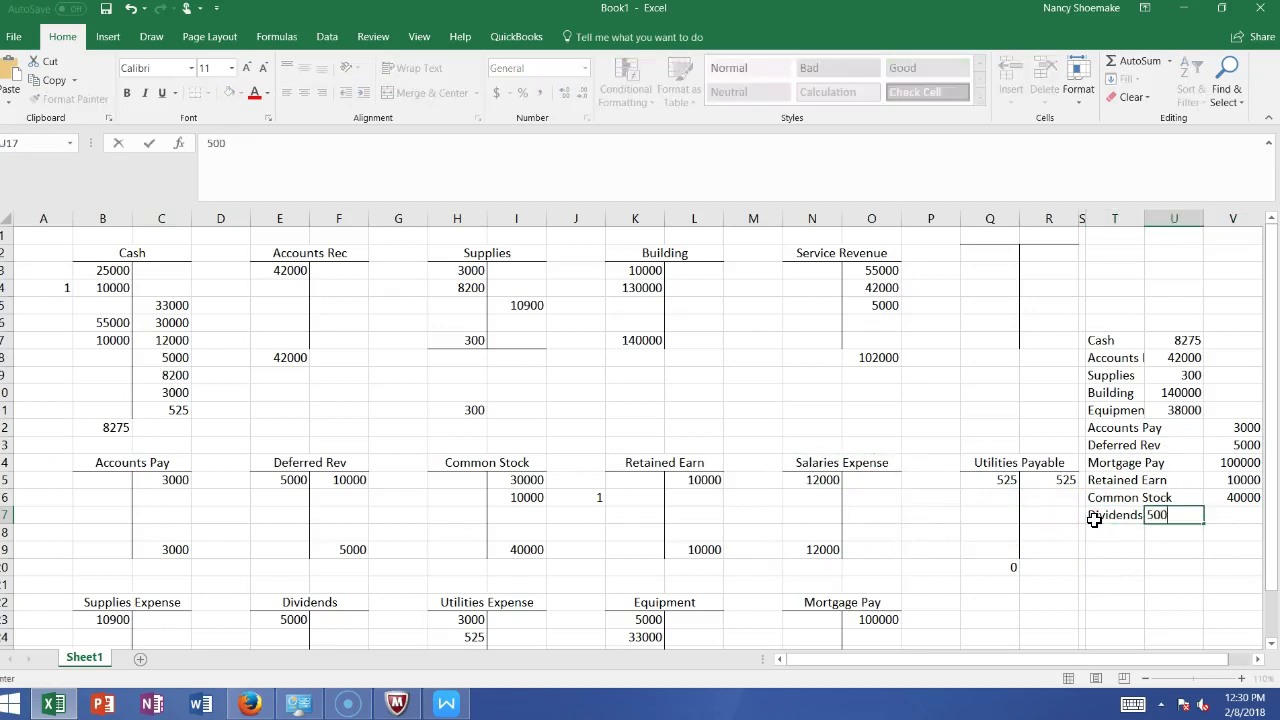
key("Return")
Link T18 to the Service Revenue title and enter its credit balance of 102000 in V18
left_click_drag(1274, 482, 1274, 472)
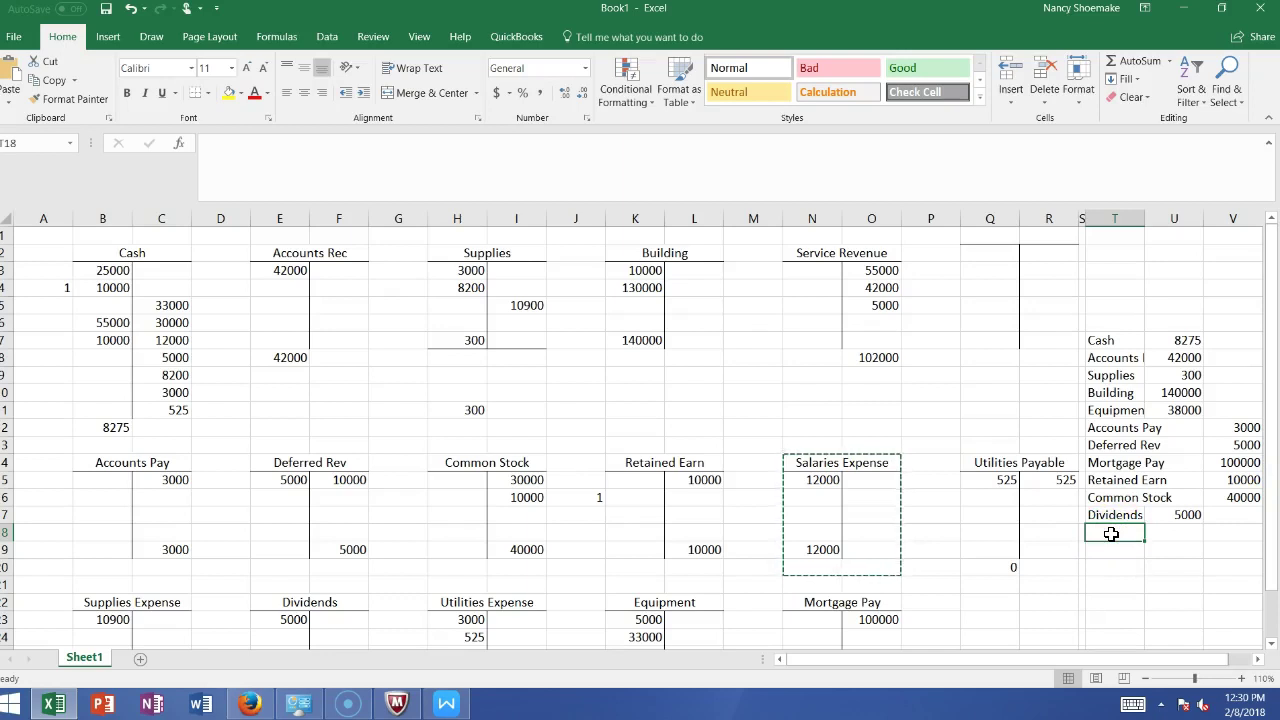
type("=")
left_click(847, 254)
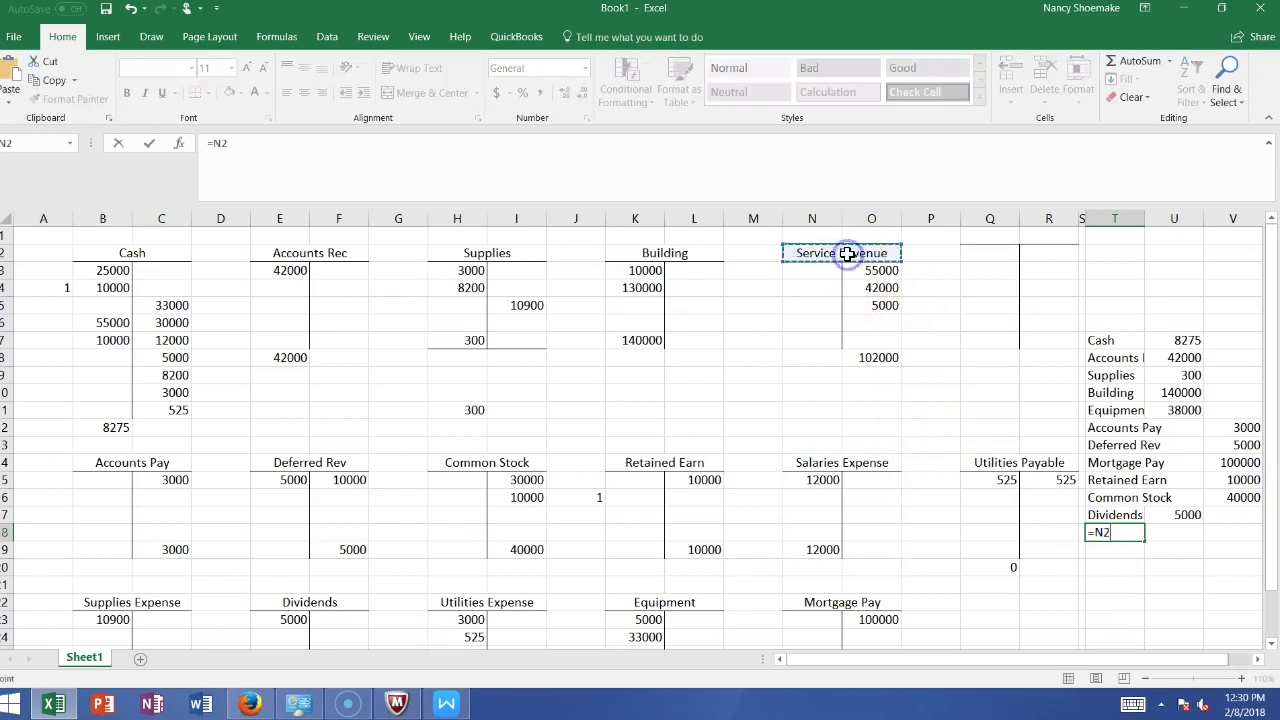
key("Return")
left_click(1230, 534)
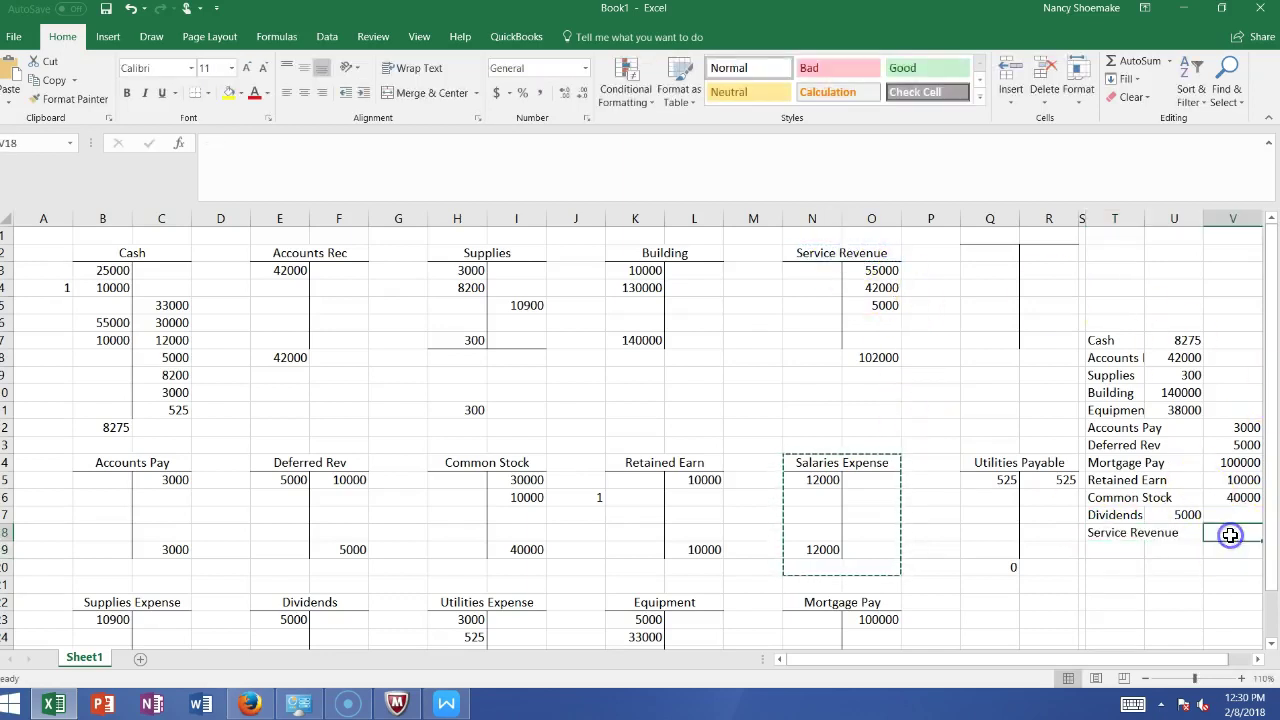
type("10200")
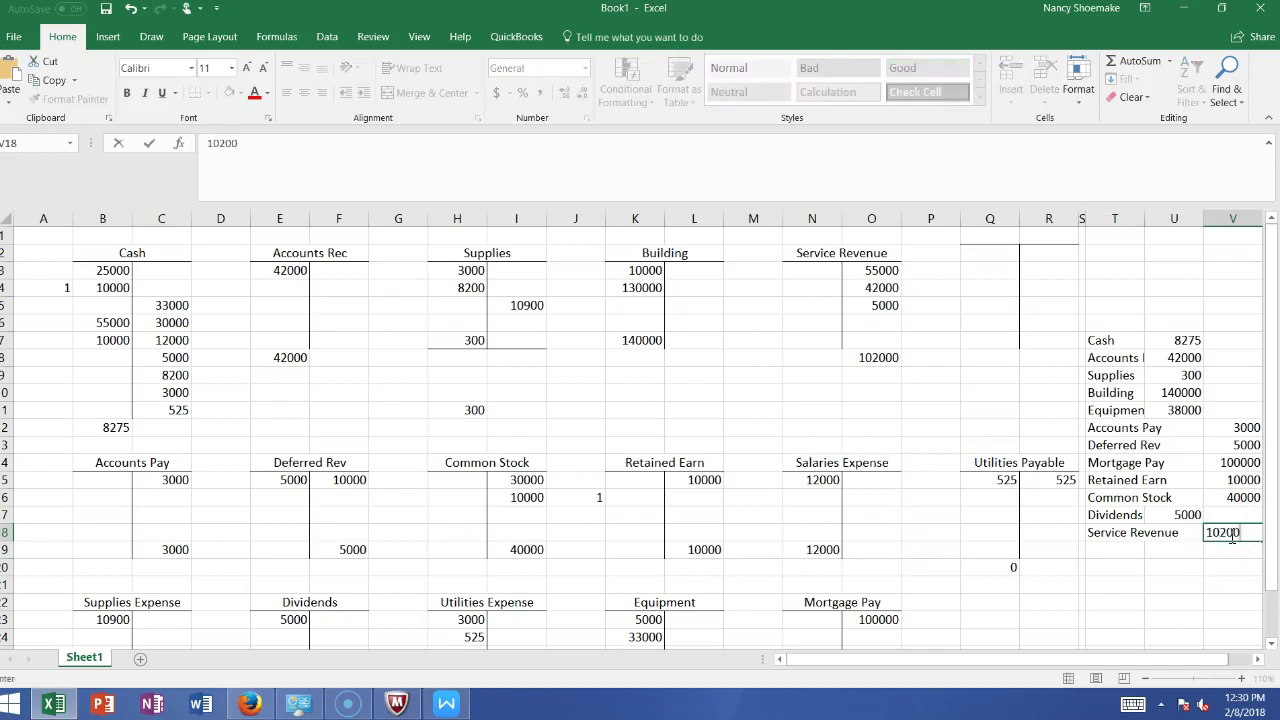
type("0")
key("Return")
Link T19 to the Supplies Expense title to list that account below Service Revenue
left_click(1106, 551)
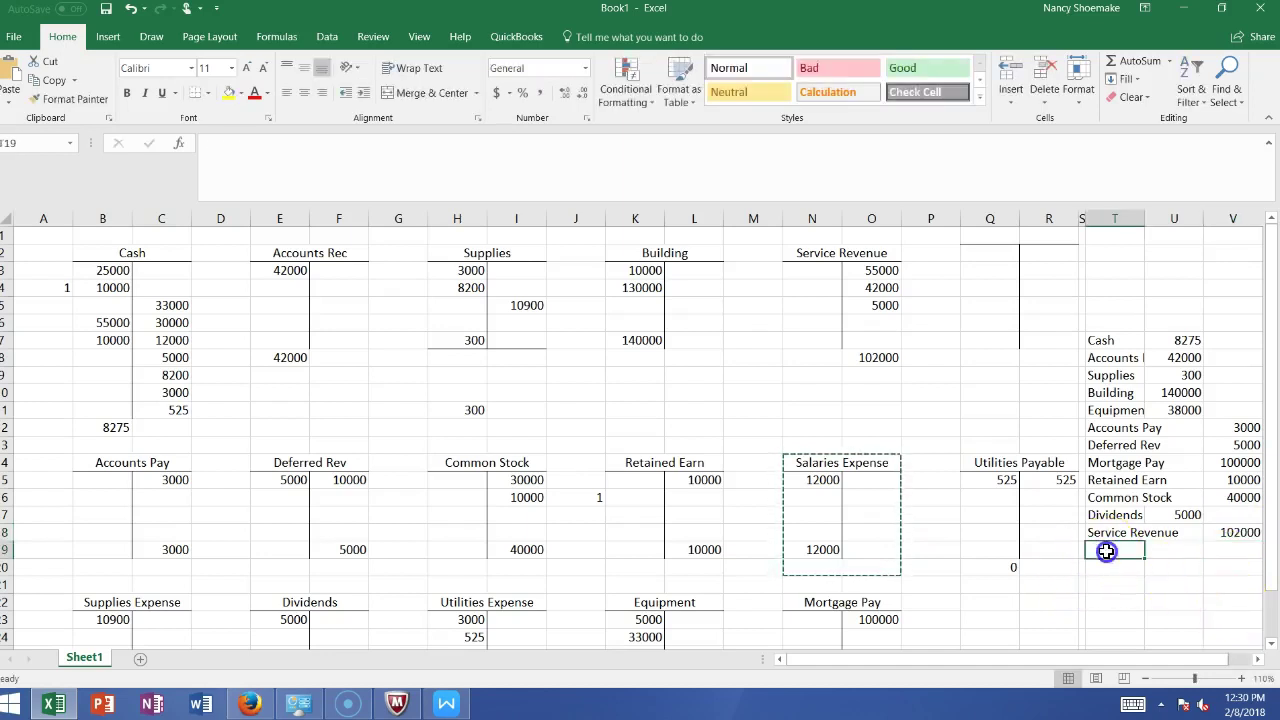
type("=")
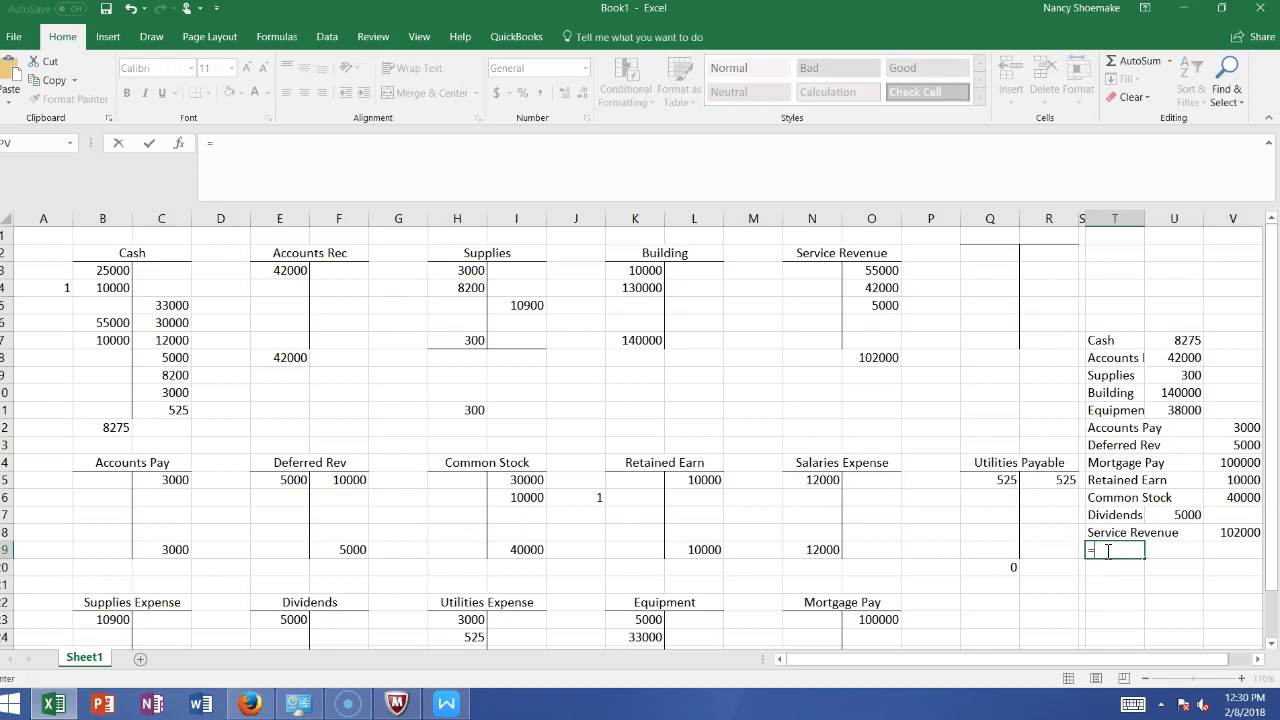
left_click(143, 603)
key("Return")
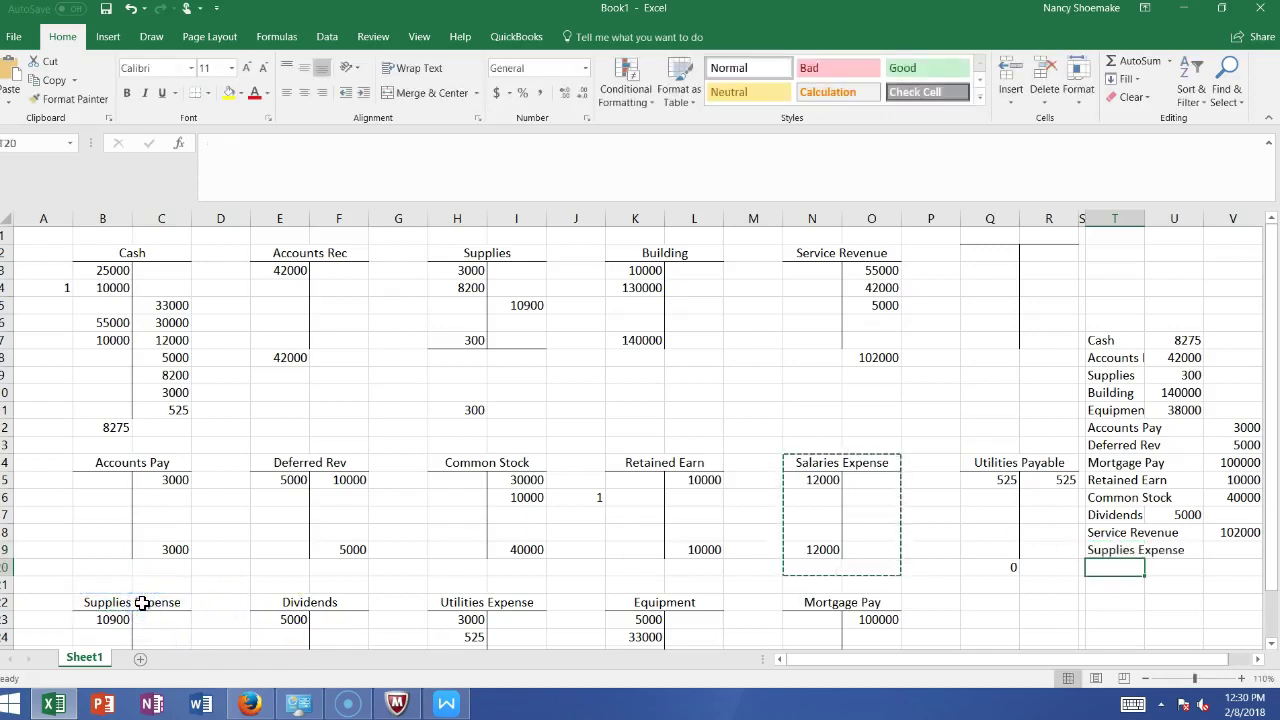
left_click(1178, 568)
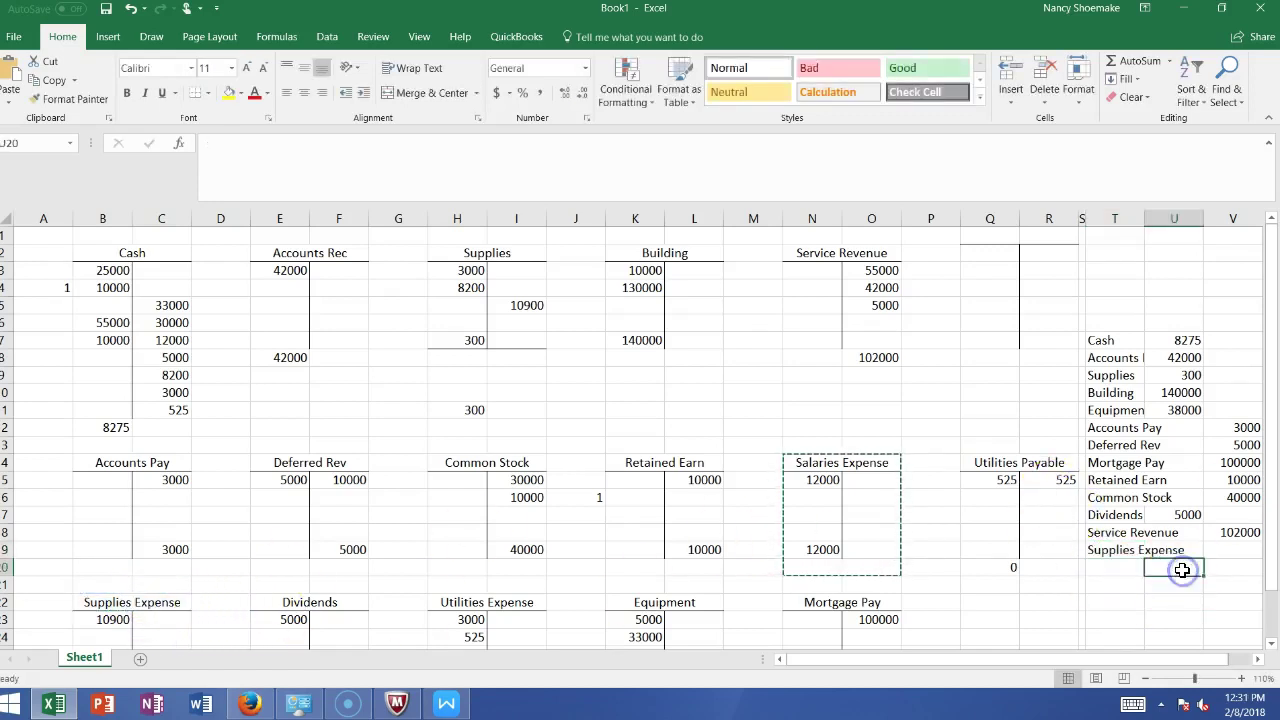
type("1-")
type("900")
key("Return")
Enter the Supplies Expense debit balance of 10900 in U19 and clear the misplaced amount from U20
left_click(1160, 548)
type("109")
key("Return")
key("BackSpace")
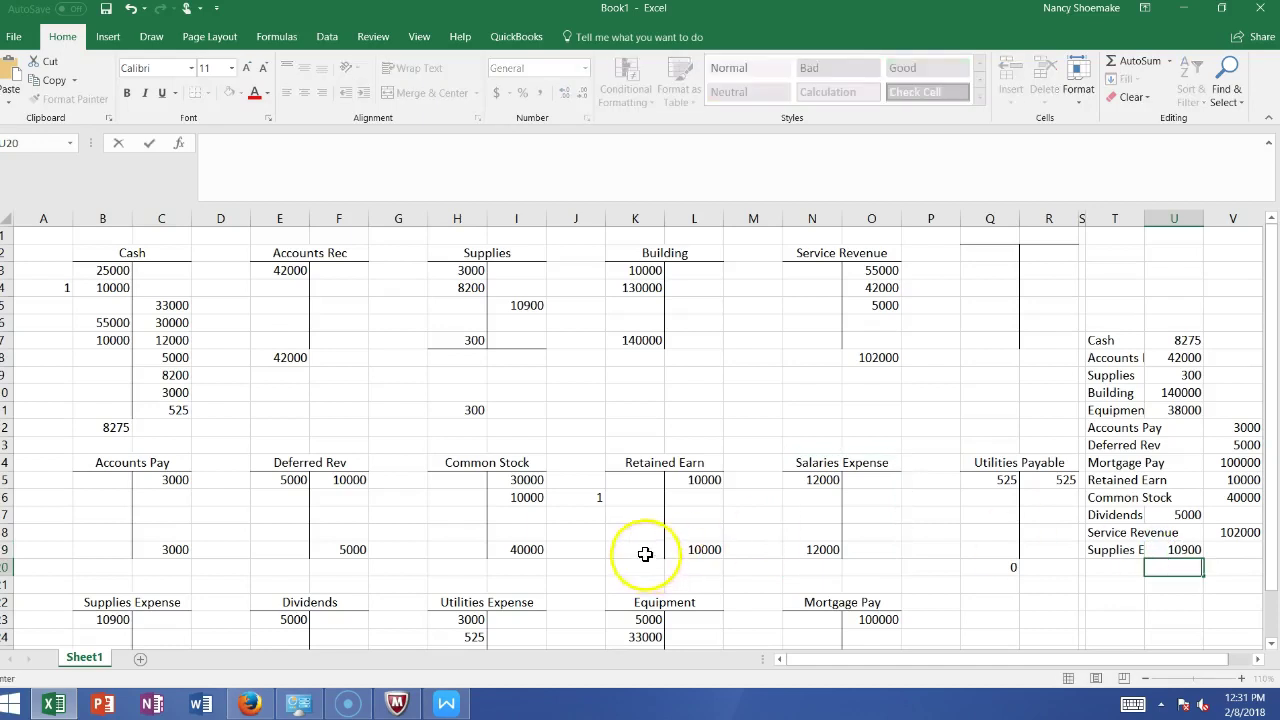
Link T20 to the Utilities Expense title to list that account below Supplies Expense
left_click(1103, 568)
type("=")
left_click(489, 603)
key("Return")
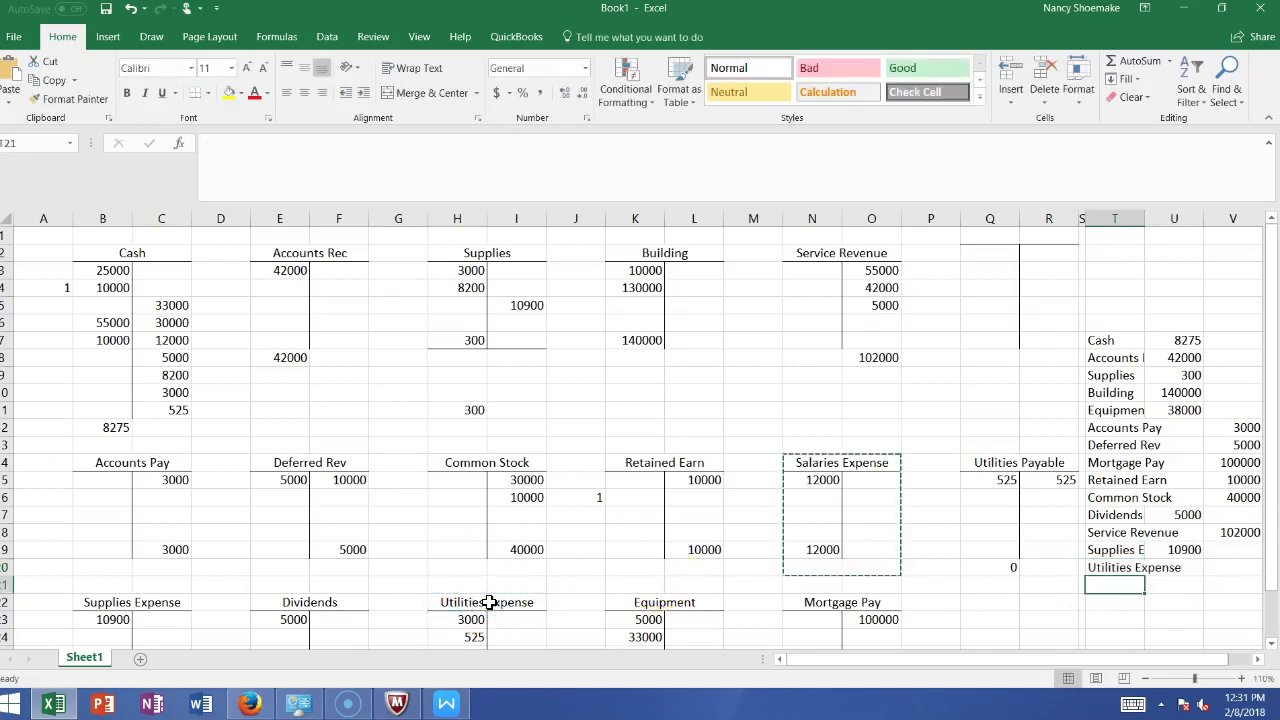
Widen column T slightly and enter the Utilities Expense debit balance of 3525 in U20
left_click(1166, 569)
left_click_drag(1145, 217, 1150, 217)
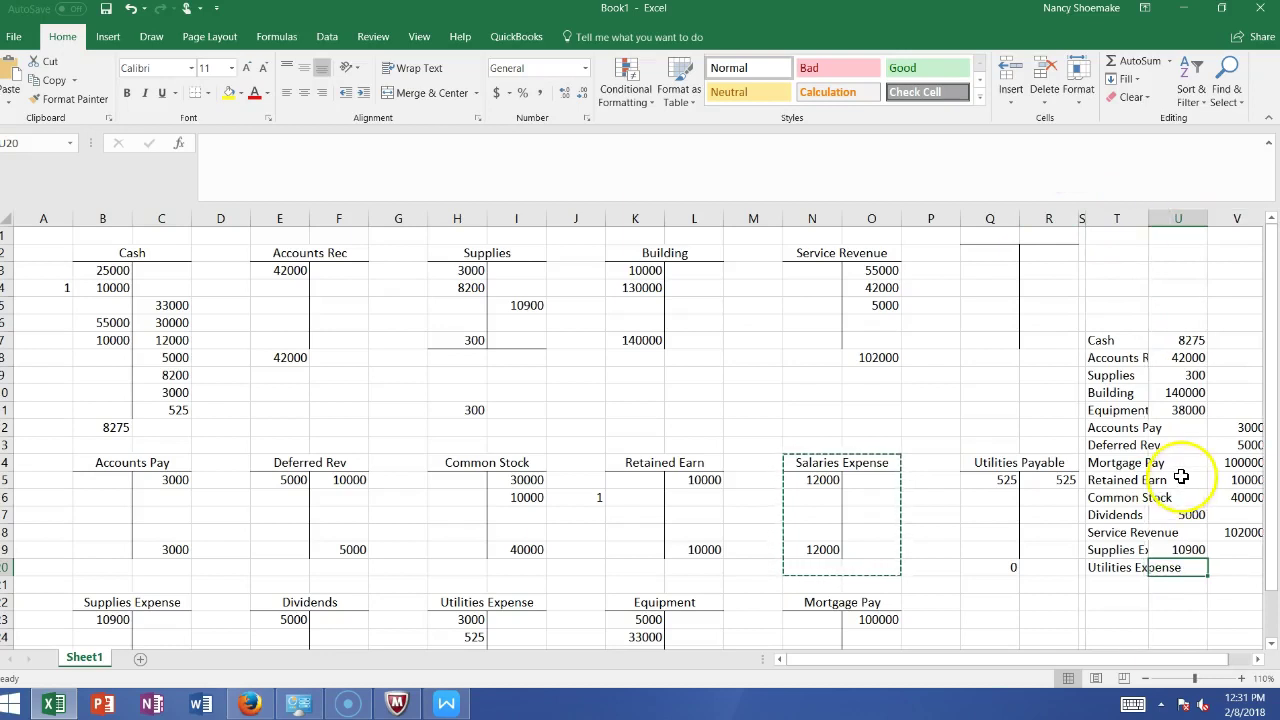
left_click_drag(1272, 462, 1275, 515)
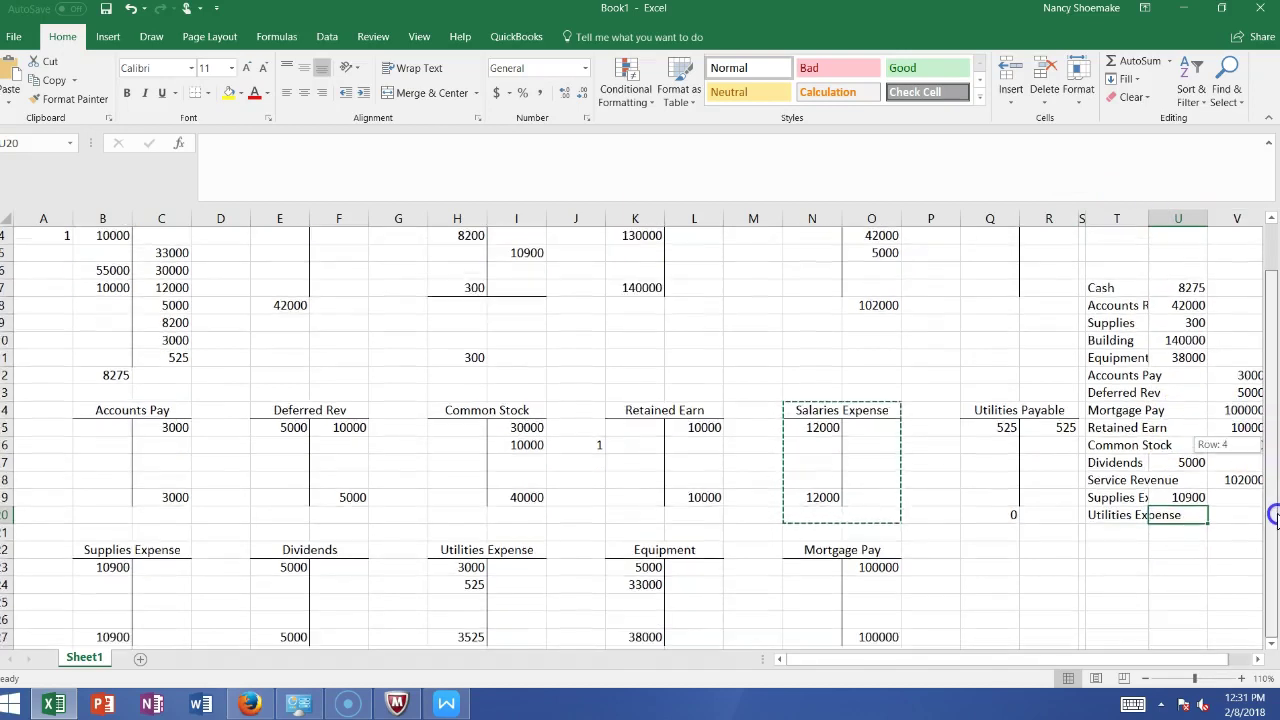
type("3525")
key("Return")
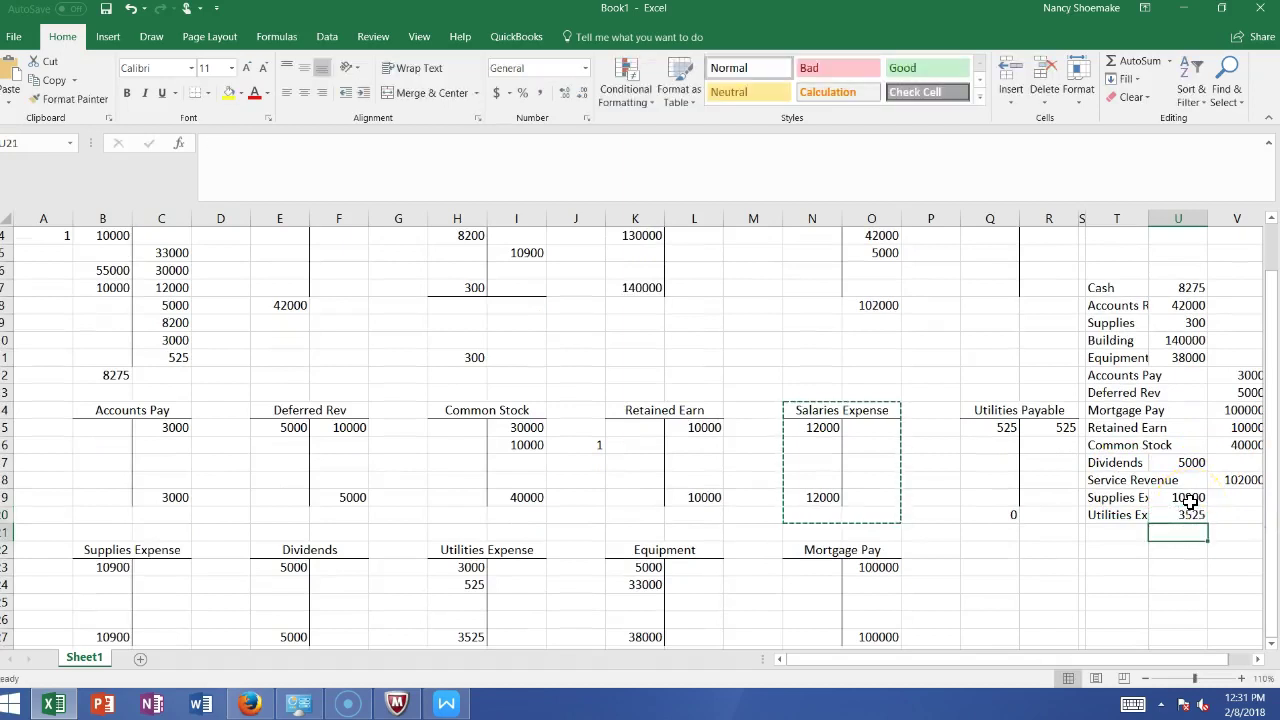
Link T21 to the Salaries Expense title and enter its debit balance of 12000 in U21
left_click(1095, 532)
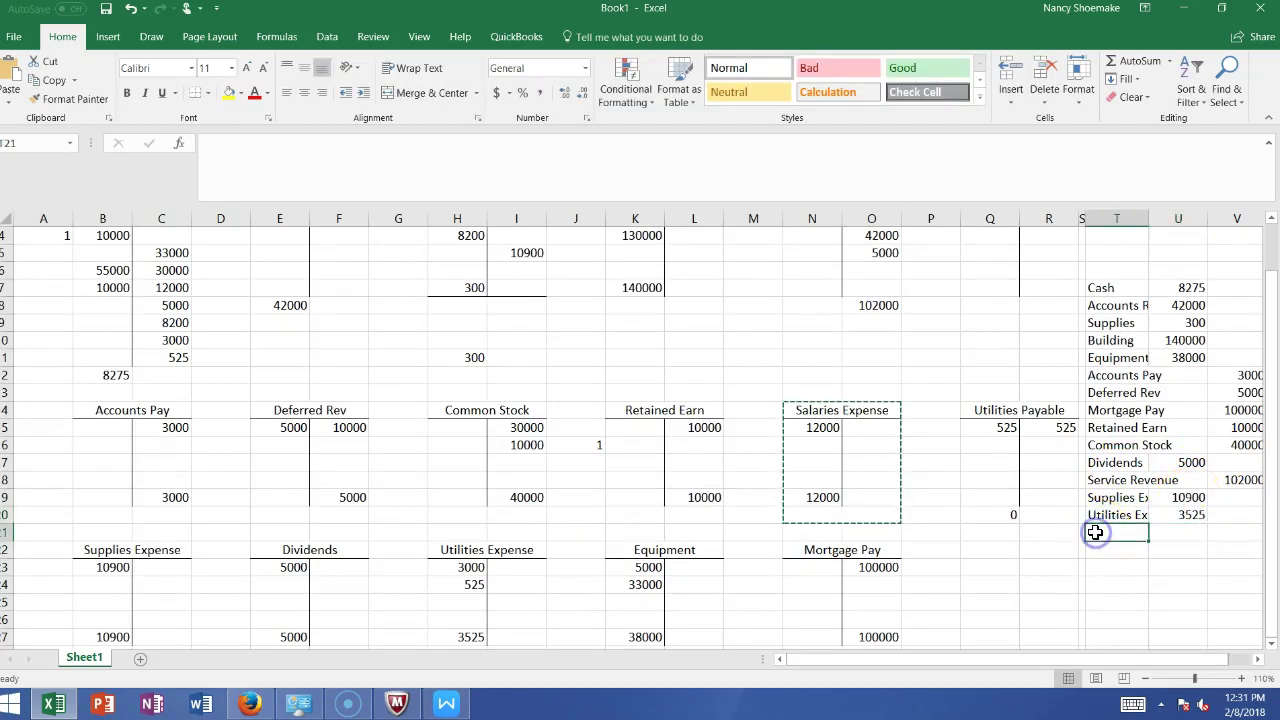
type("=")
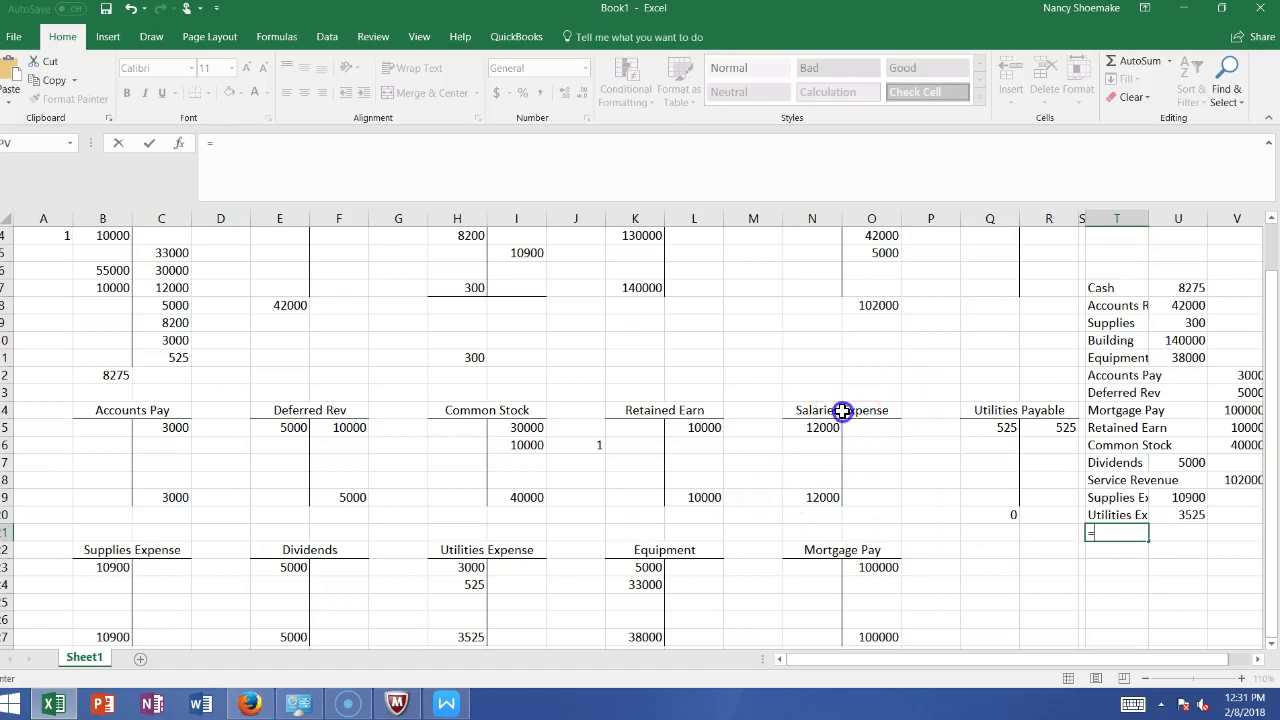
key("Return")
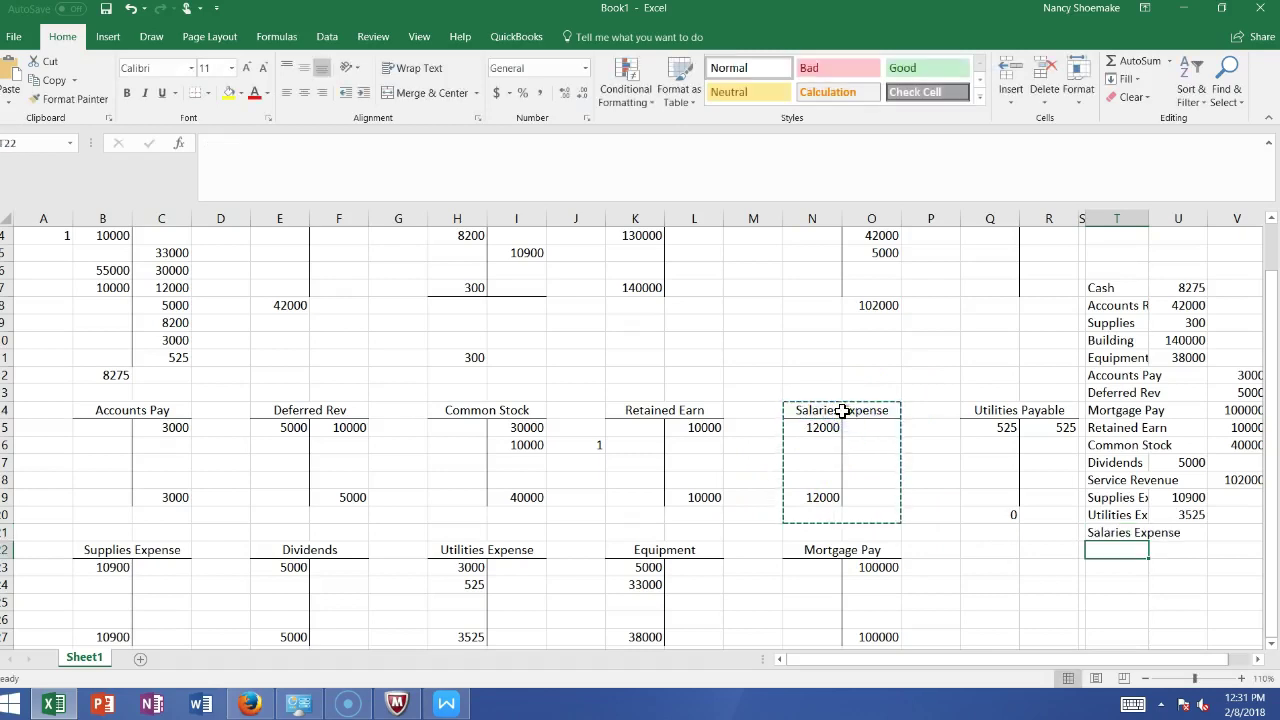
left_click(1180, 534)
type("12")
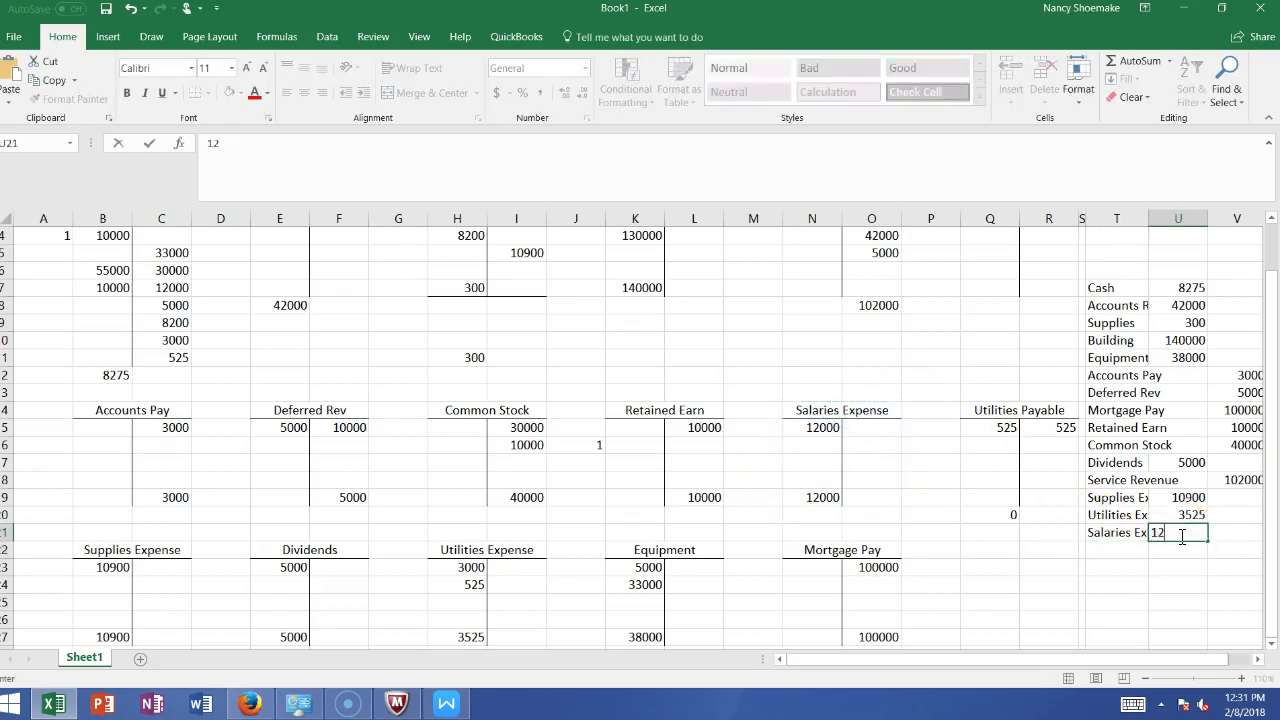
type("000")
key("Return")
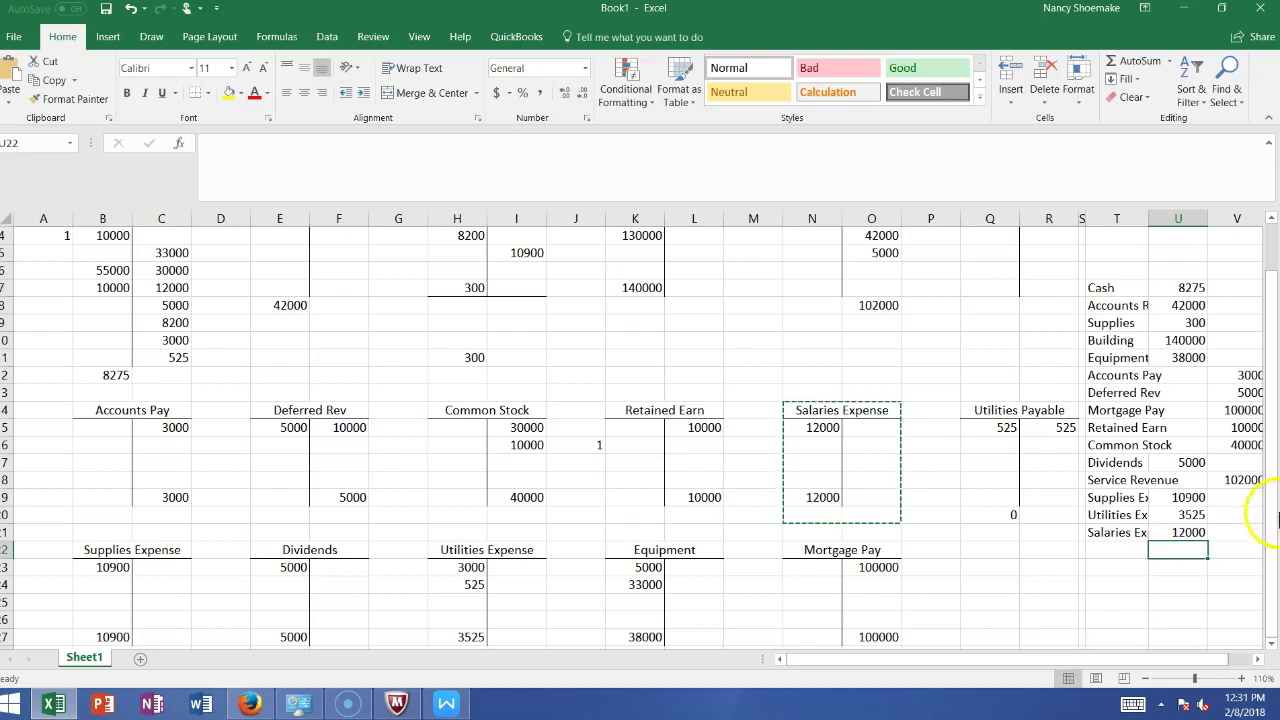
Widen column T of the trial balance so the full account names fit
left_click_drag(1271, 383, 1273, 286)
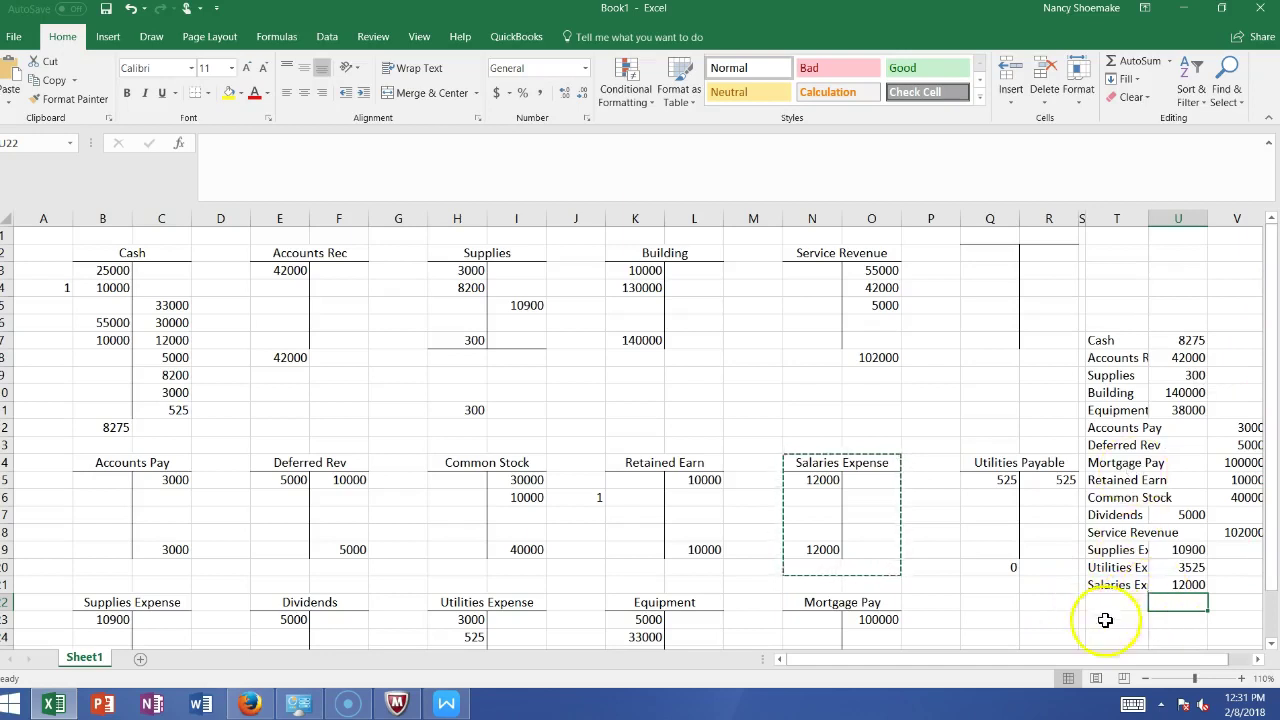
left_click_drag(1155, 663, 1180, 663)
left_click(1212, 620)
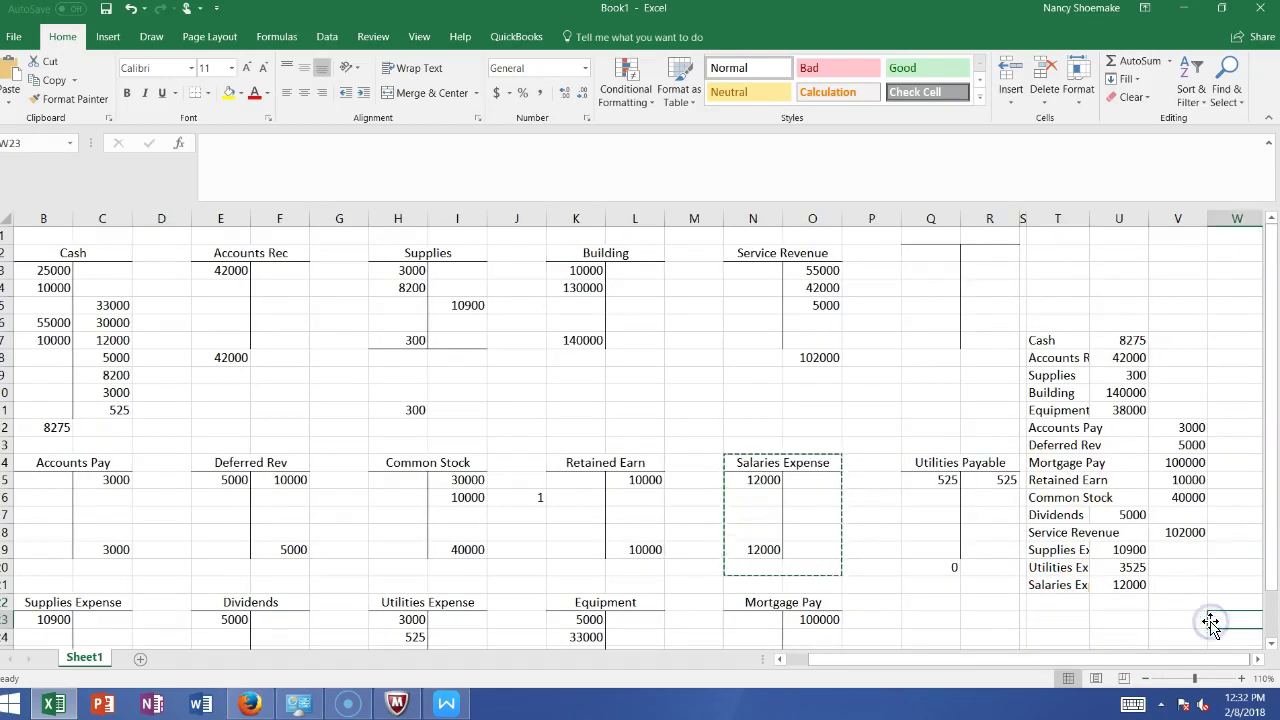
key("Right")
key("Right")
key("Right")
key("Right")
key("Right")
key("Right")
key("Right")
key("Right")
key("Down")
key("Down")
key("Down")
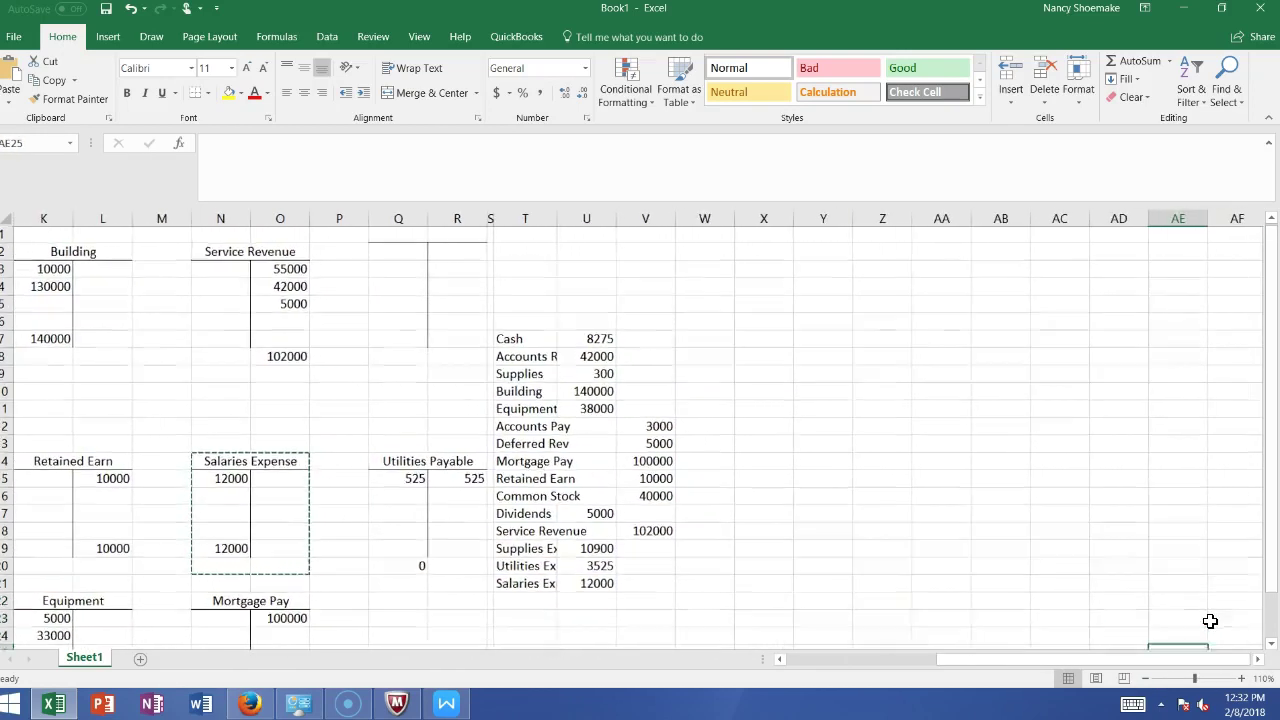
key("Down")
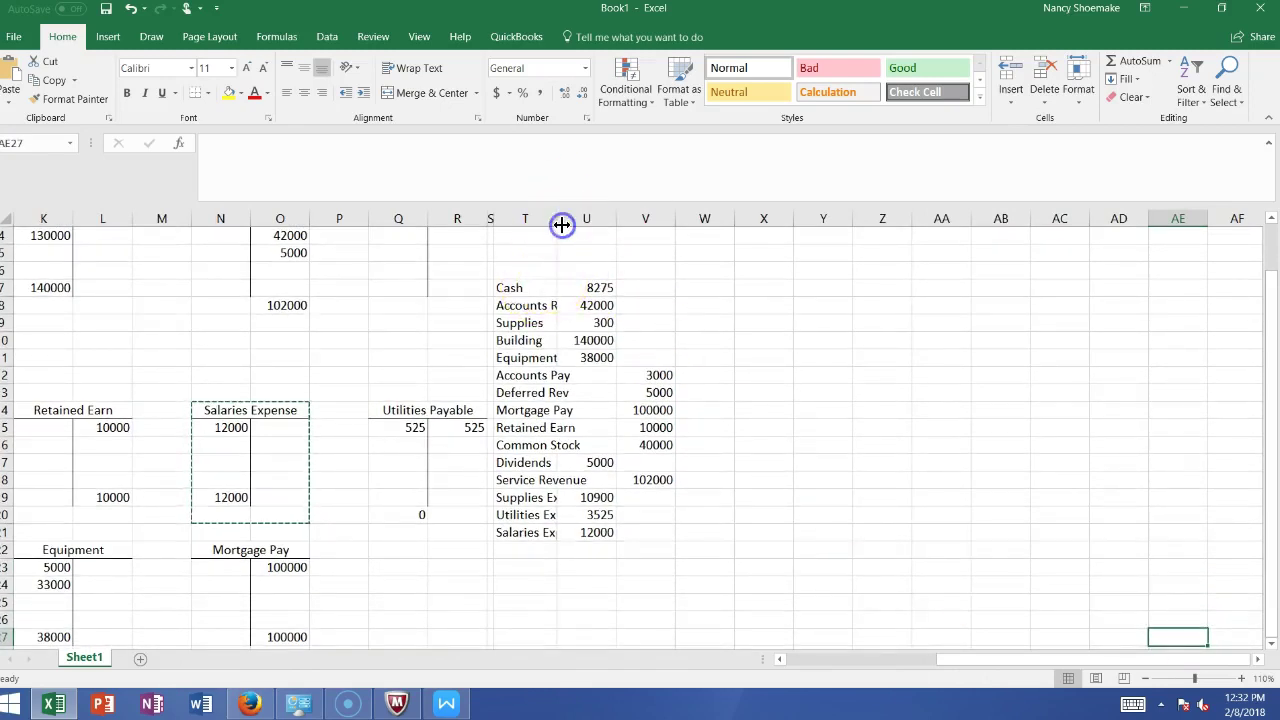
left_click_drag(562, 225, 756, 224)
Total the debit column in U22 with AutoSum over U7:U21, from Cash to Salaries Expense
left_click(632, 550)
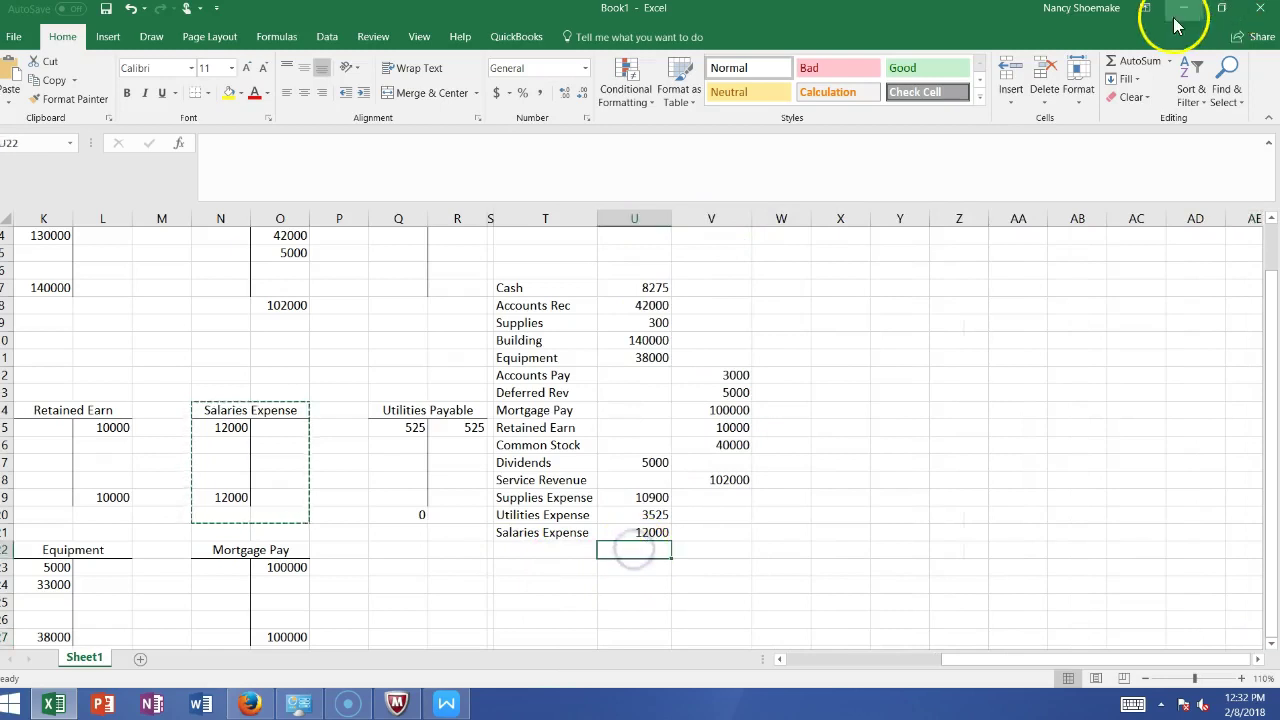
left_click(1130, 65)
left_click_drag(636, 535, 654, 286)
key("Return")
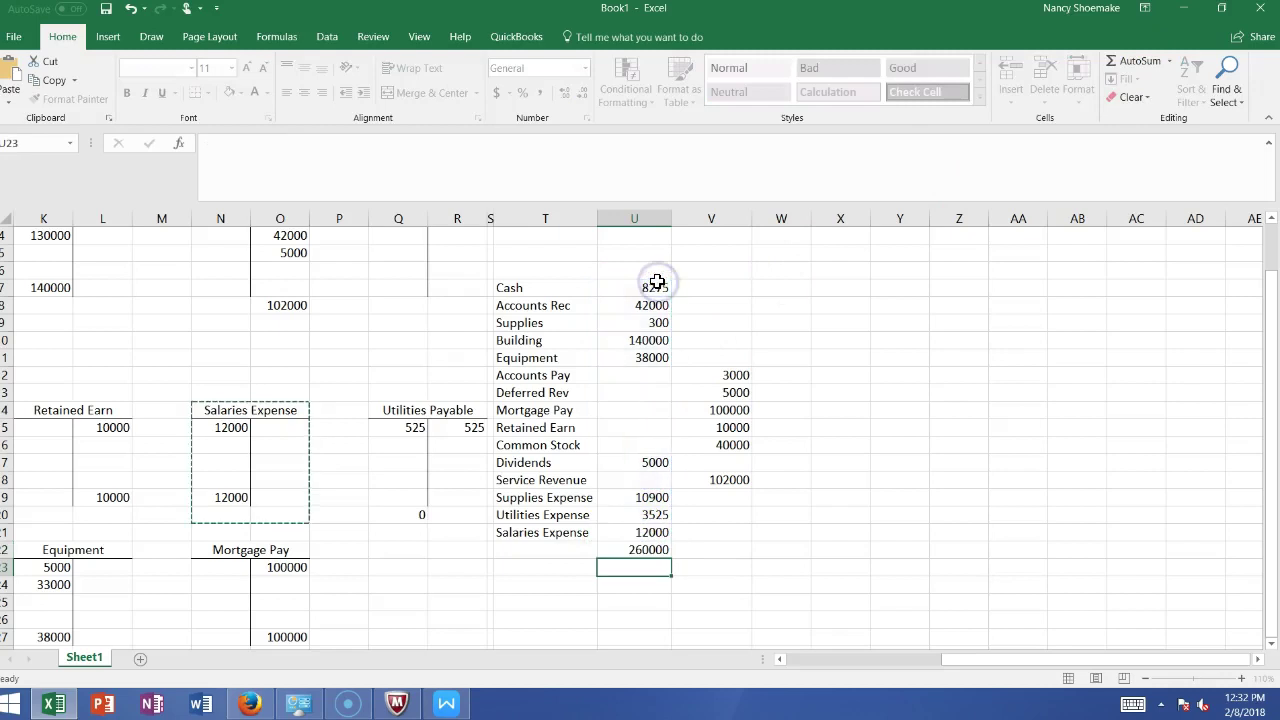
Fill the debit total formula from U22 across to V22 to total the credit column
left_click(731, 549)
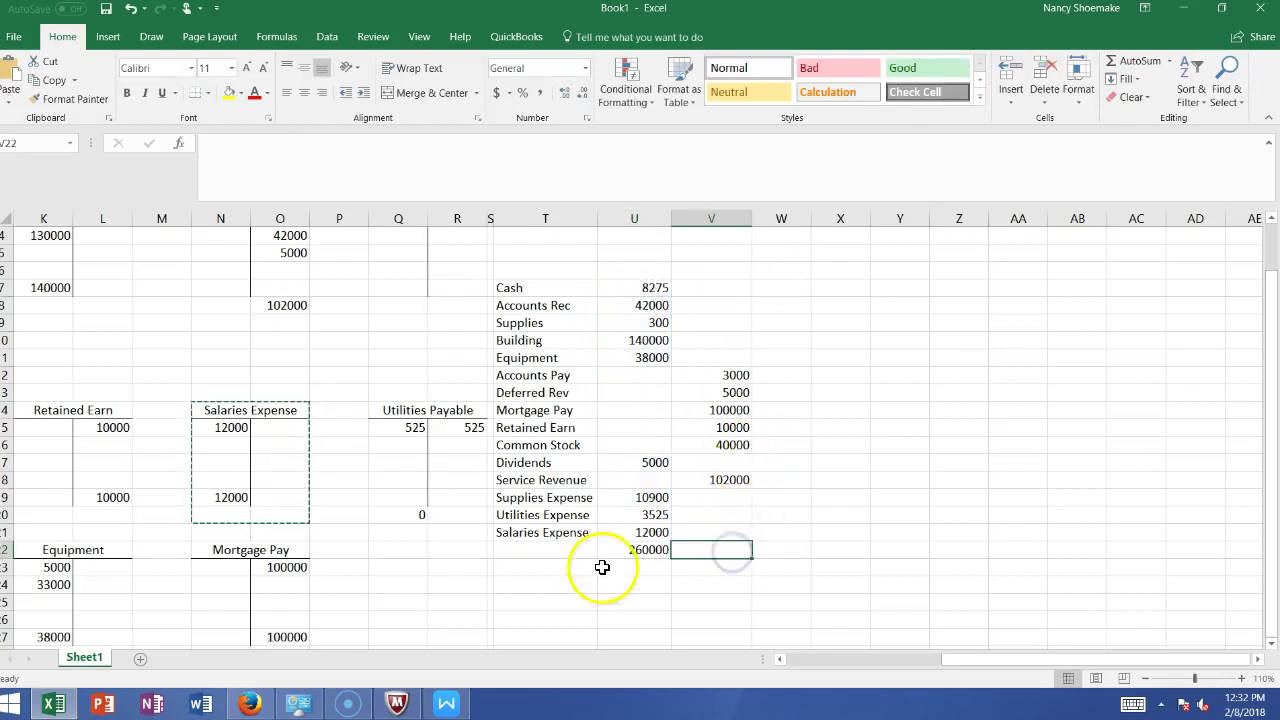
left_click(638, 552)
left_click_drag(671, 563, 728, 563)
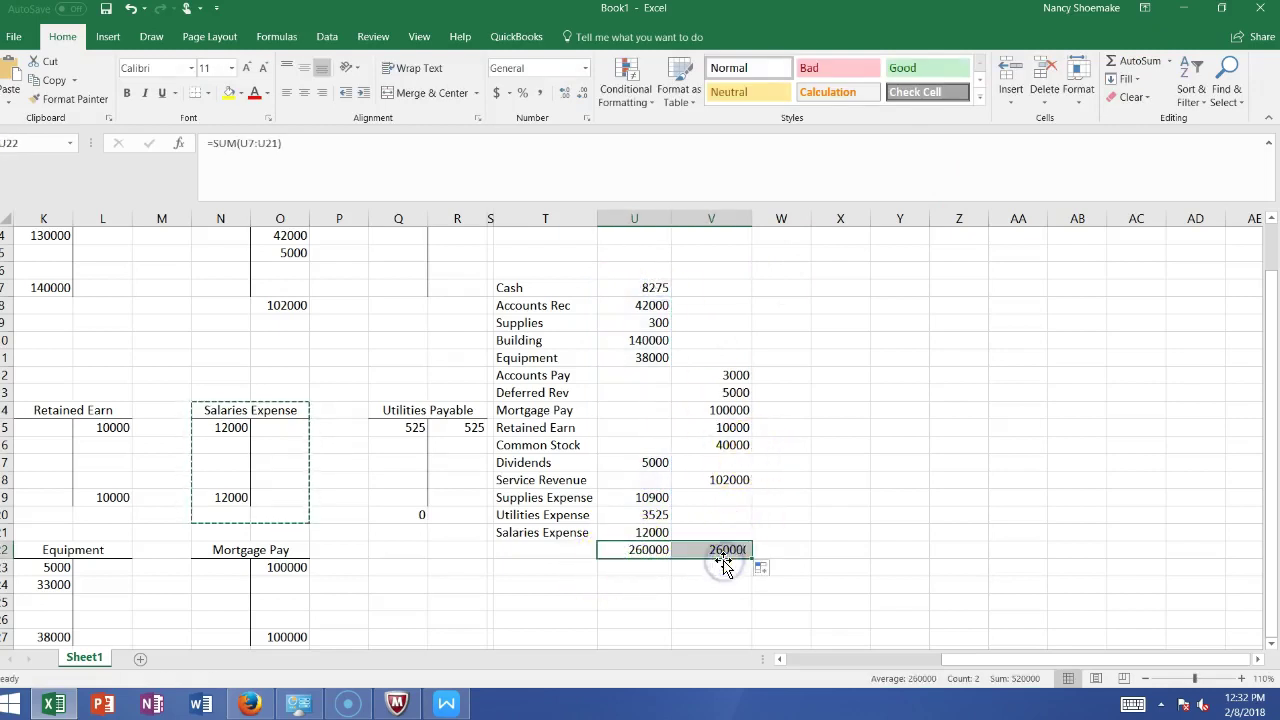
left_click(616, 601)
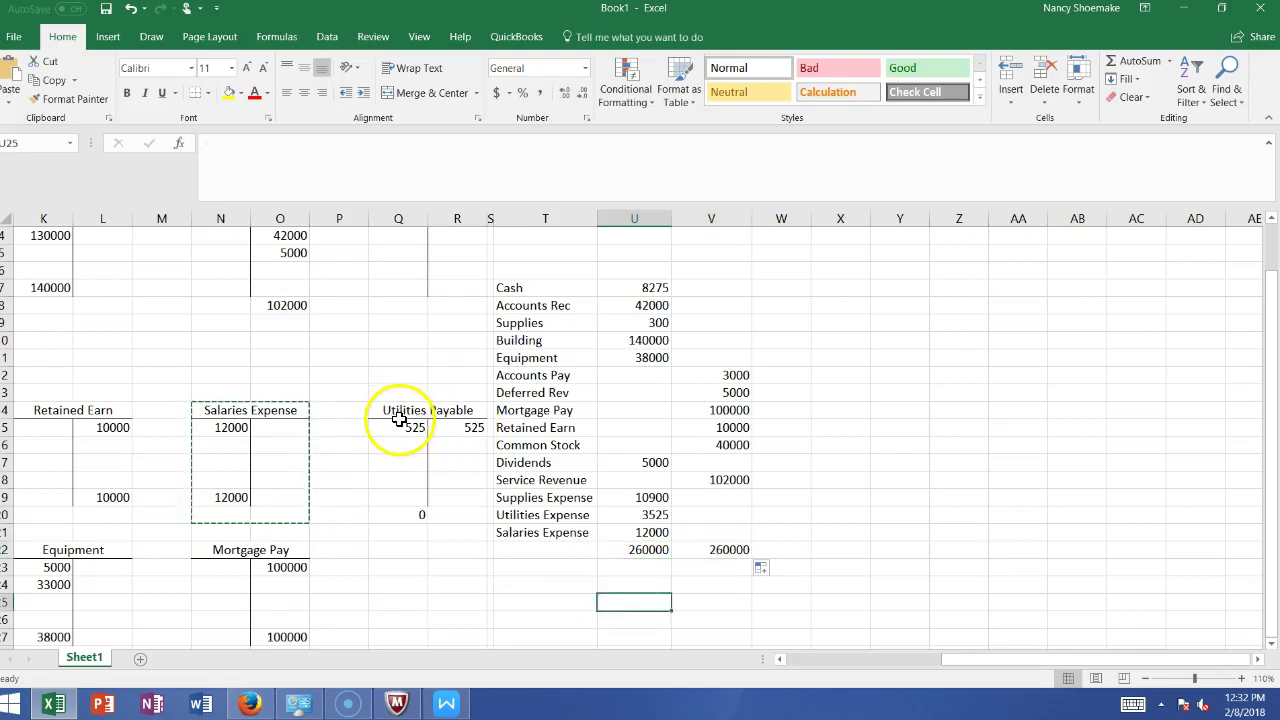
Insert a blank row at row 14, between Deferred Rev and Mortgage Pay in the trial balance
left_click(479, 554)
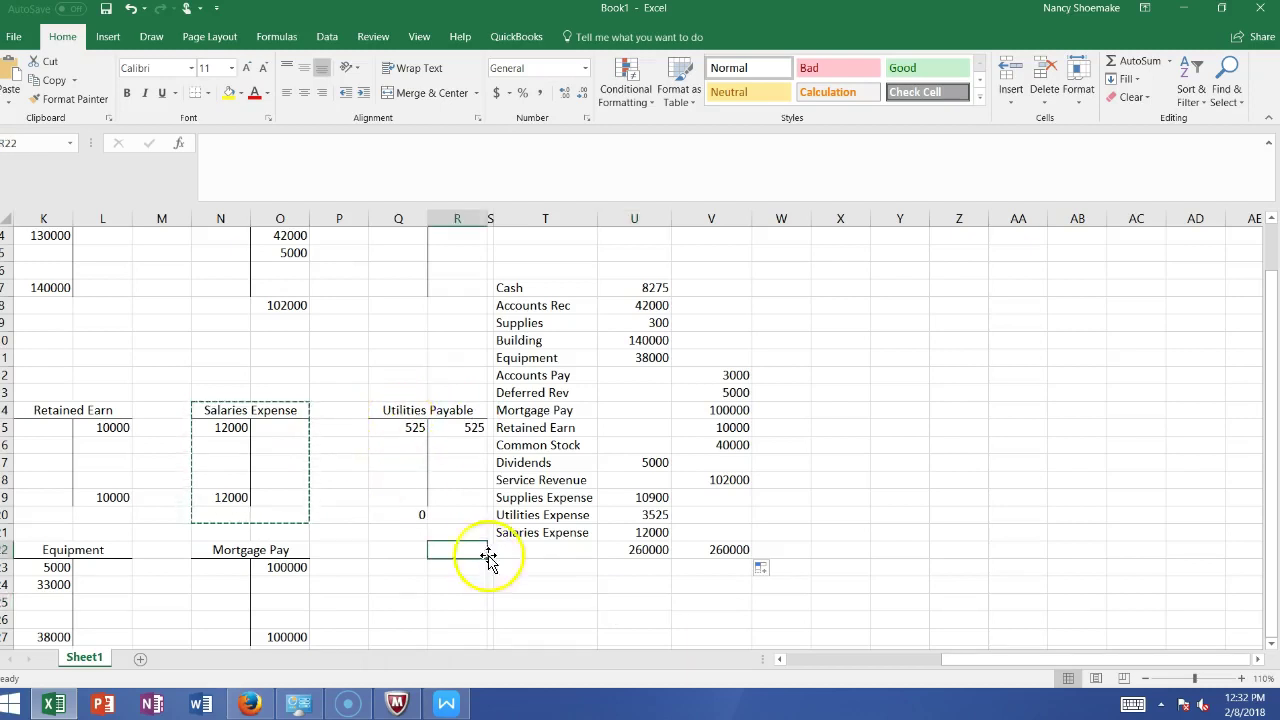
left_click_drag(958, 662, 835, 663)
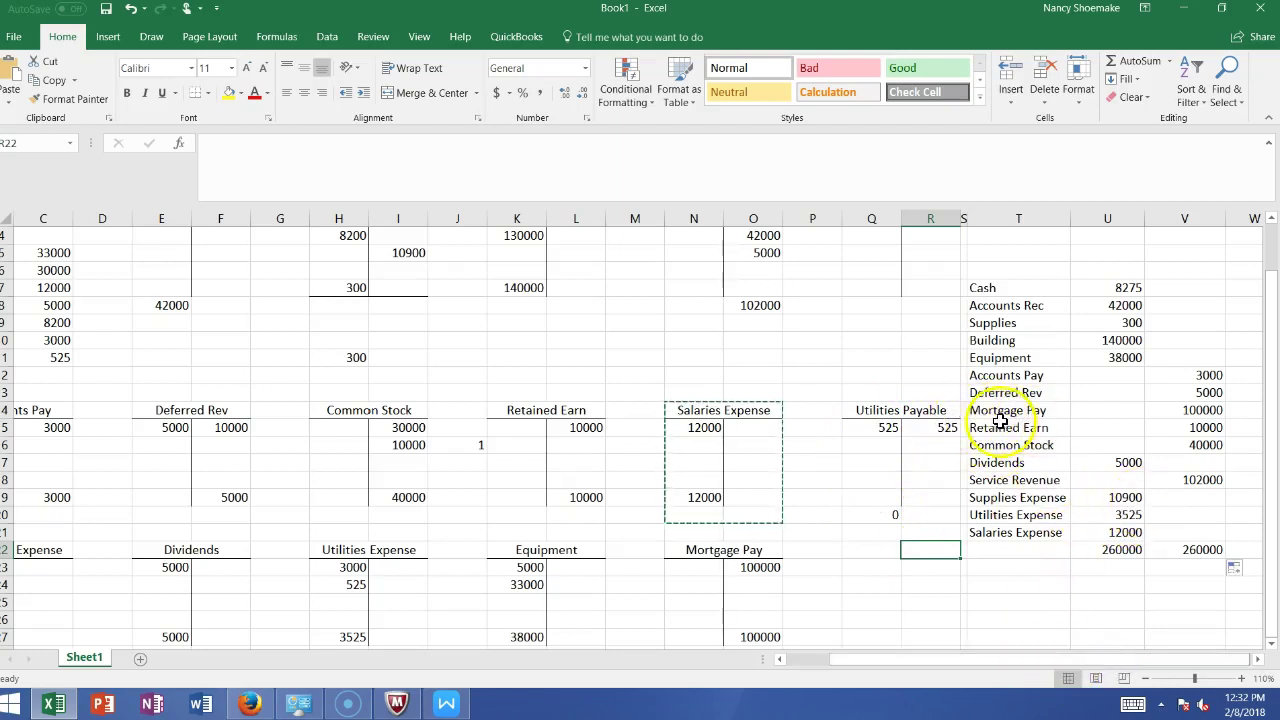
left_click(8, 410)
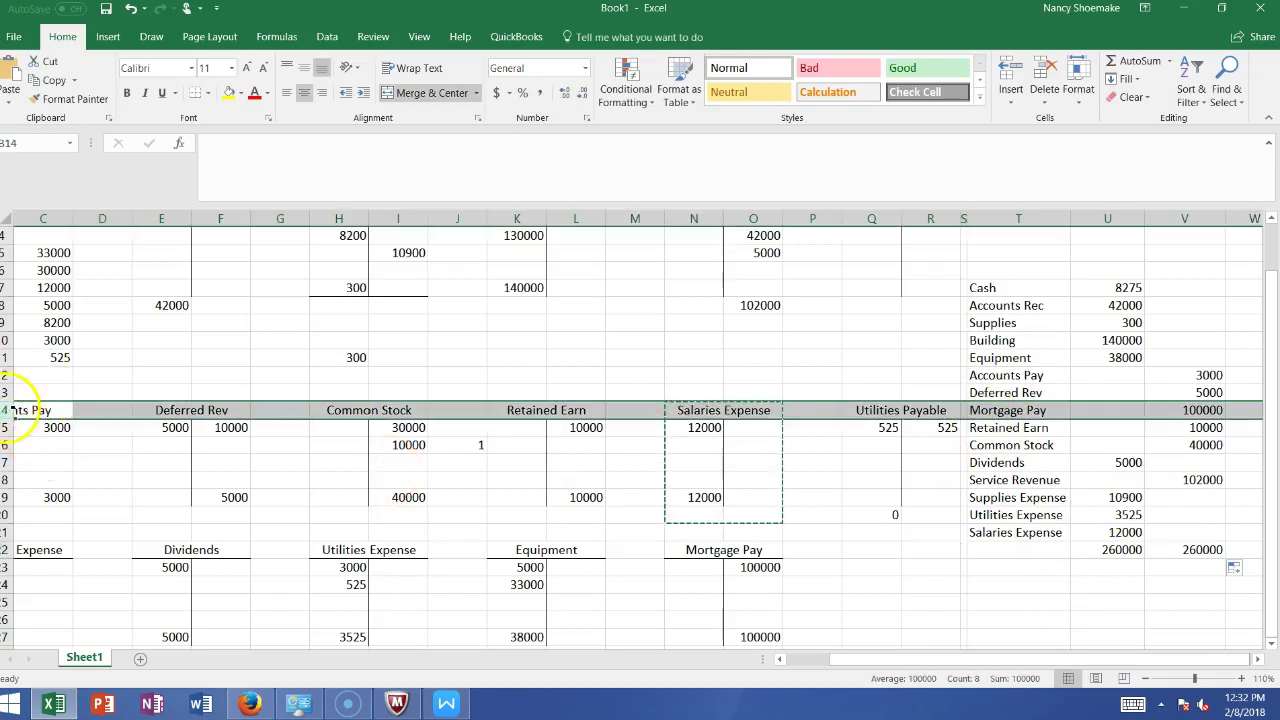
right_click(8, 411)
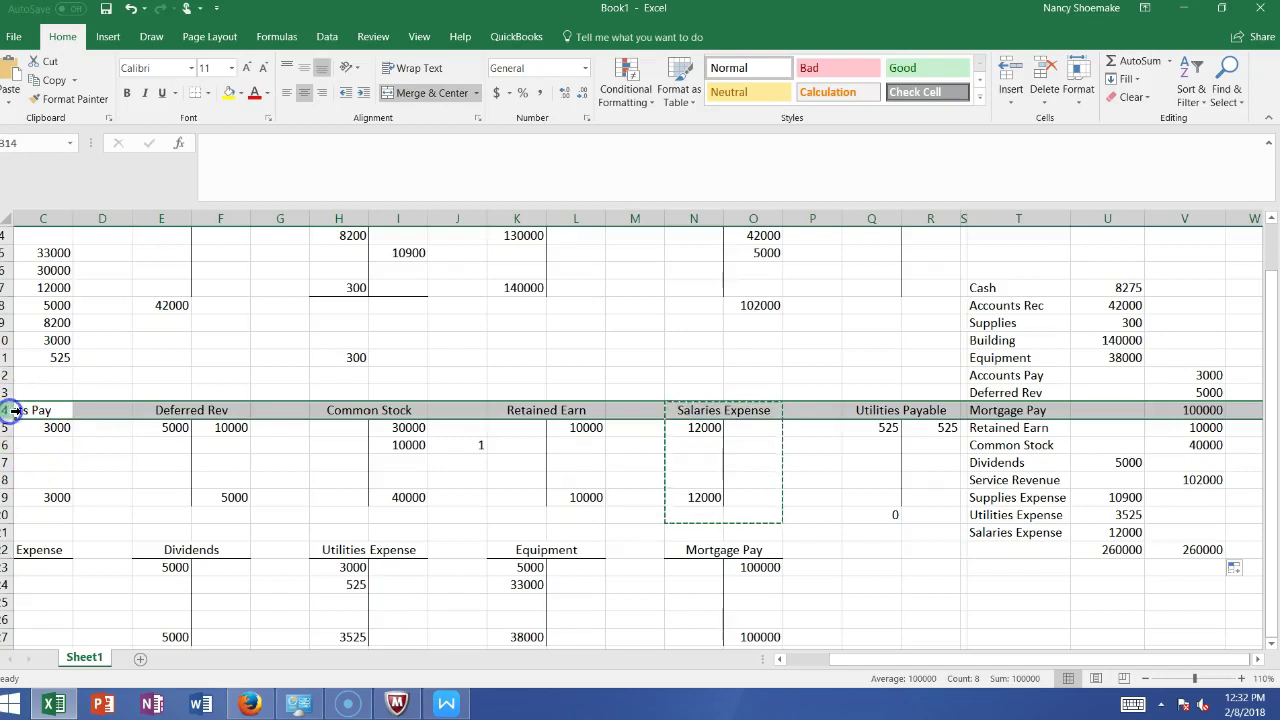
left_click(14, 410)
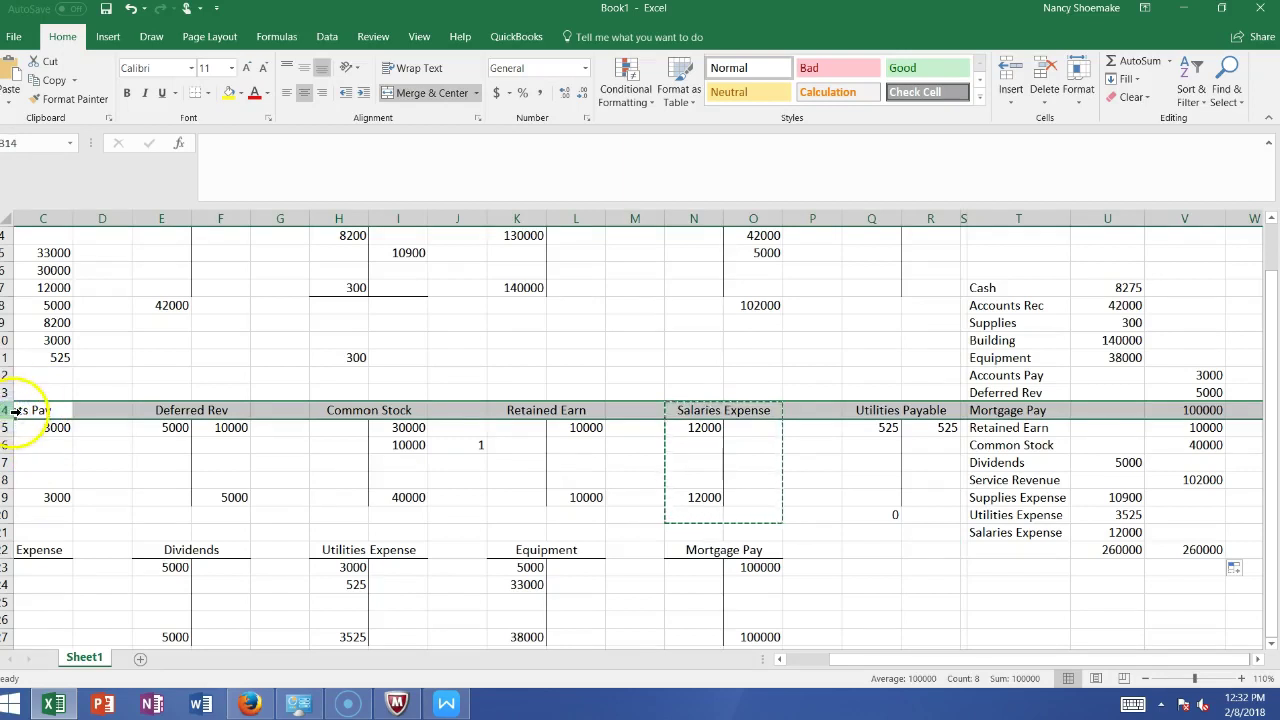
right_click(12, 412)
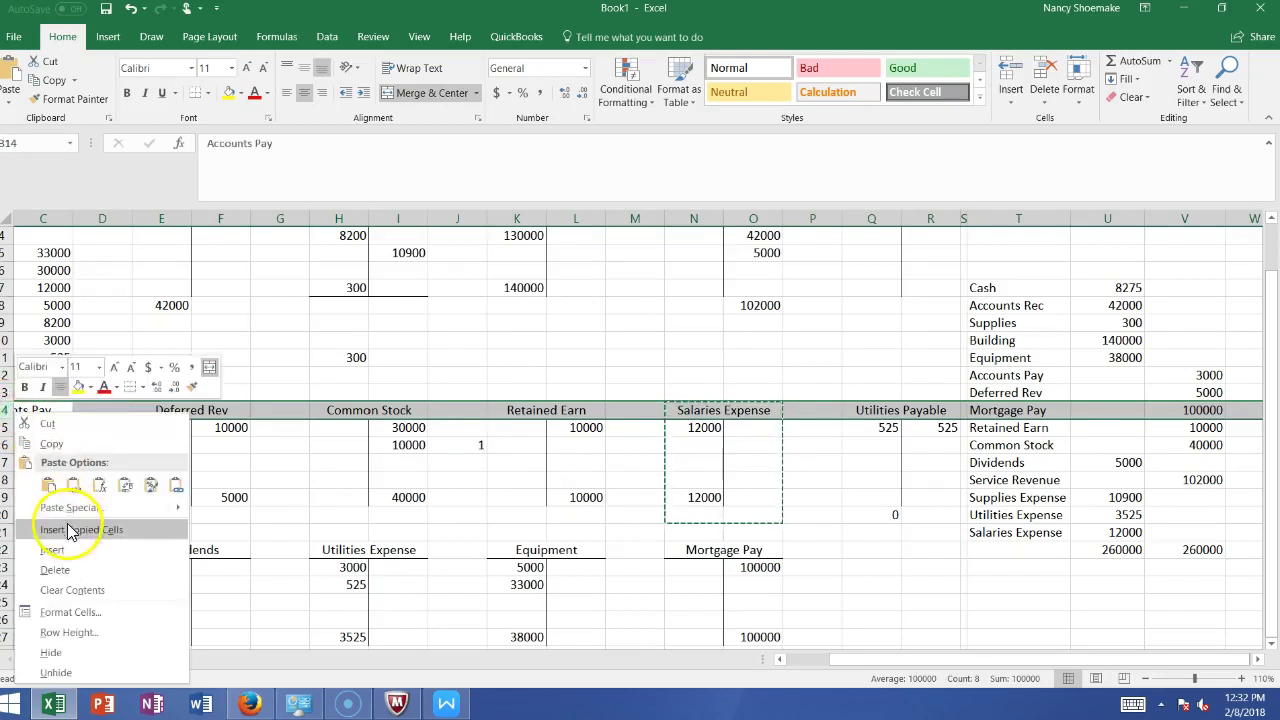
left_click(52, 549)
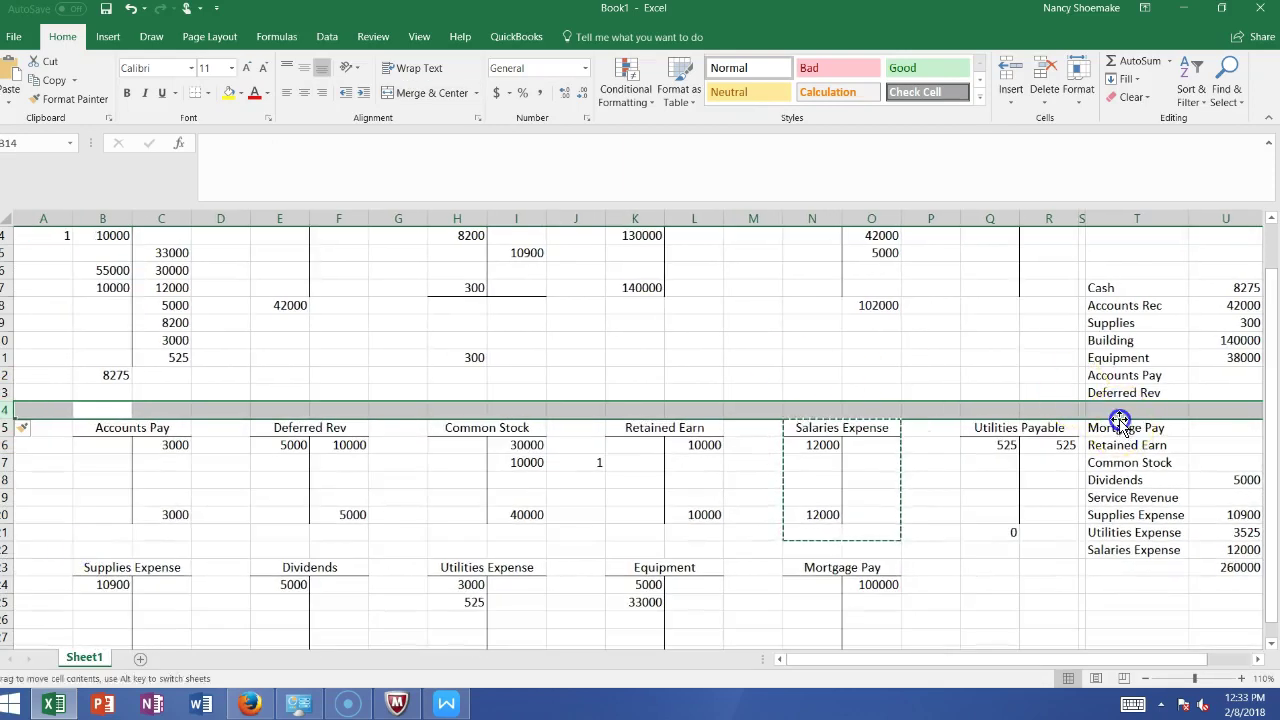
Enter the account name Utilities Payable in T14, below Deferred Rev
left_click(1108, 409)
key("Tab")
left_click(1106, 409)
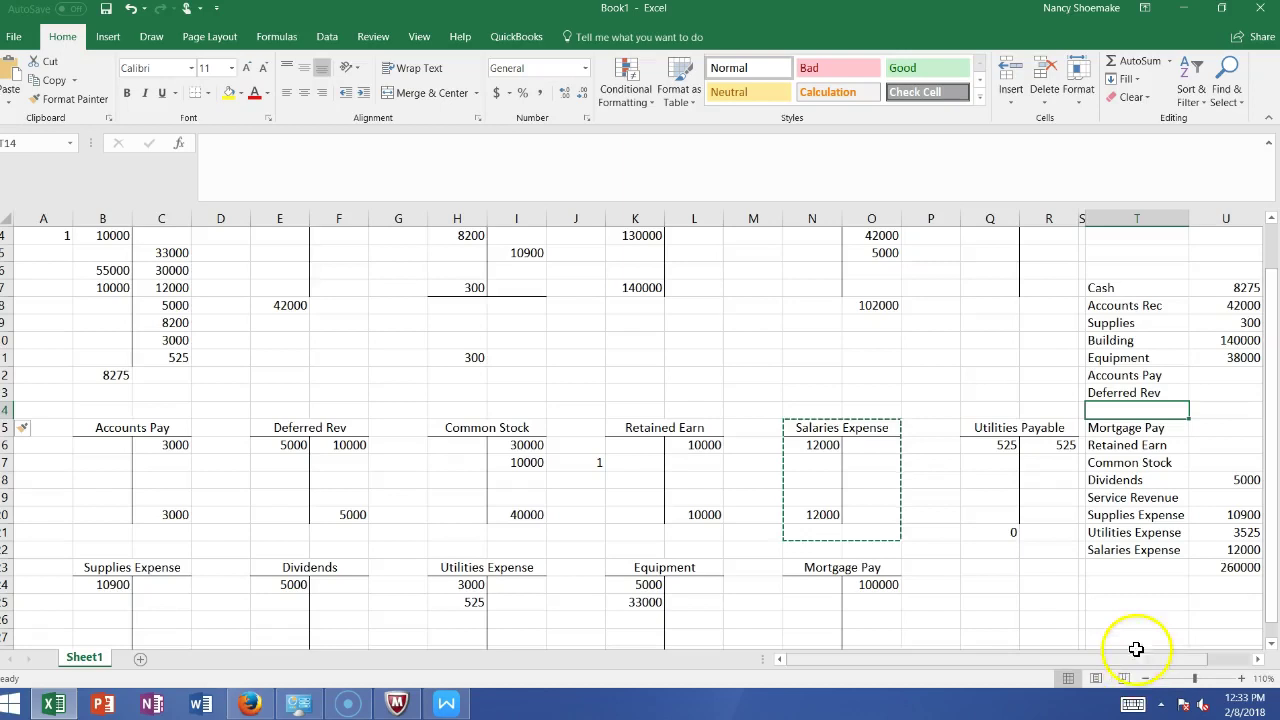
scroll(1137, 662, "right", 1)
left_click(989, 414)
type("U")
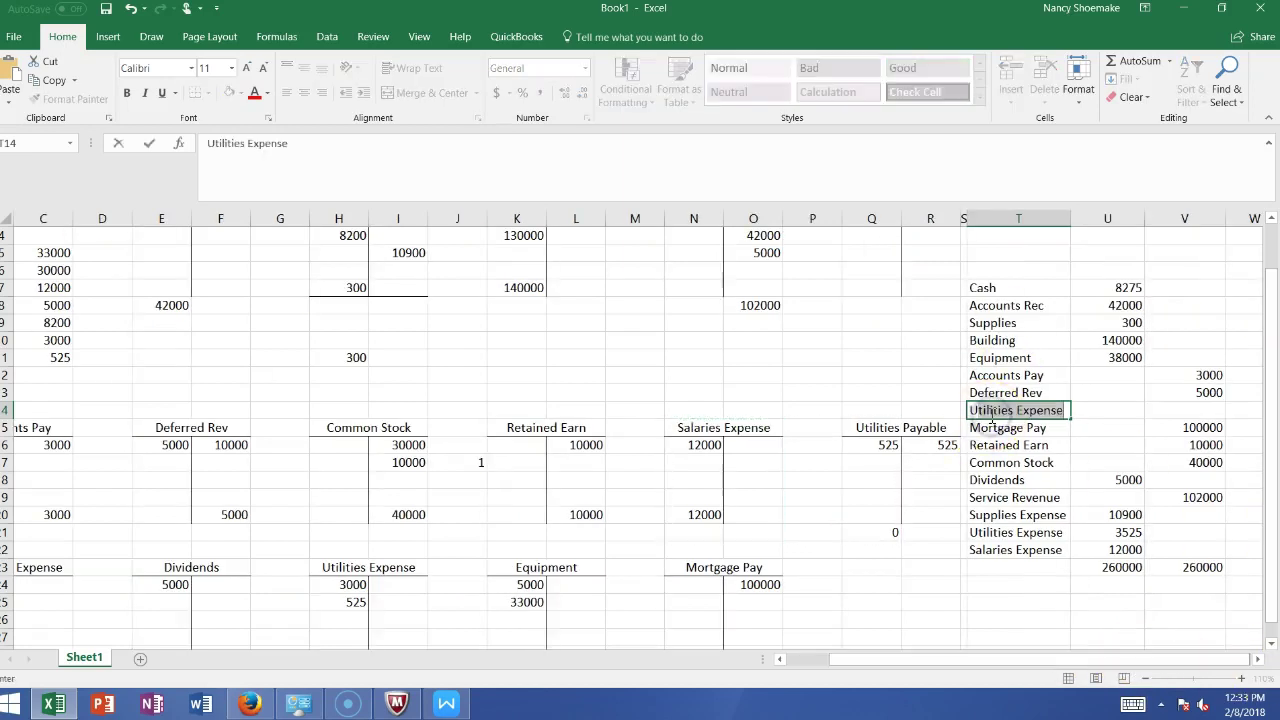
type("tilities Payab")
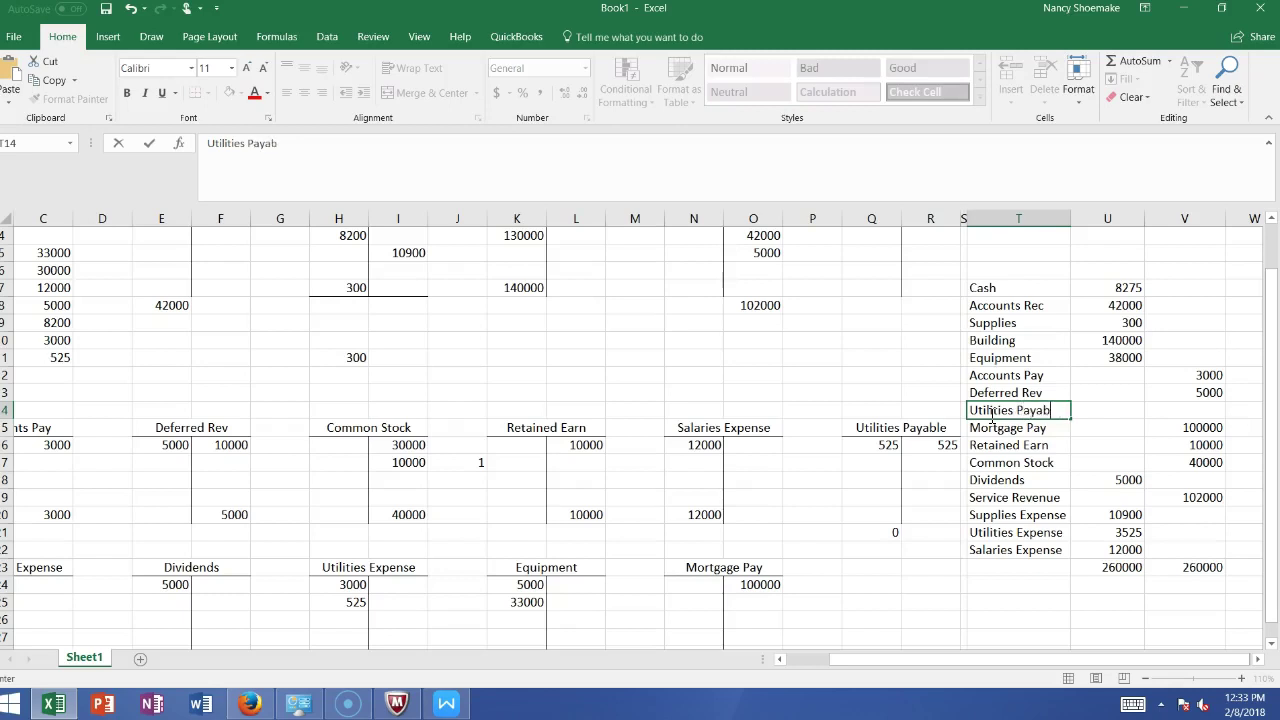
type("le")
Enter a credit balance of 0 for Utilities Payable in V14
key("Tab")
key("Tab")
key("Tab")
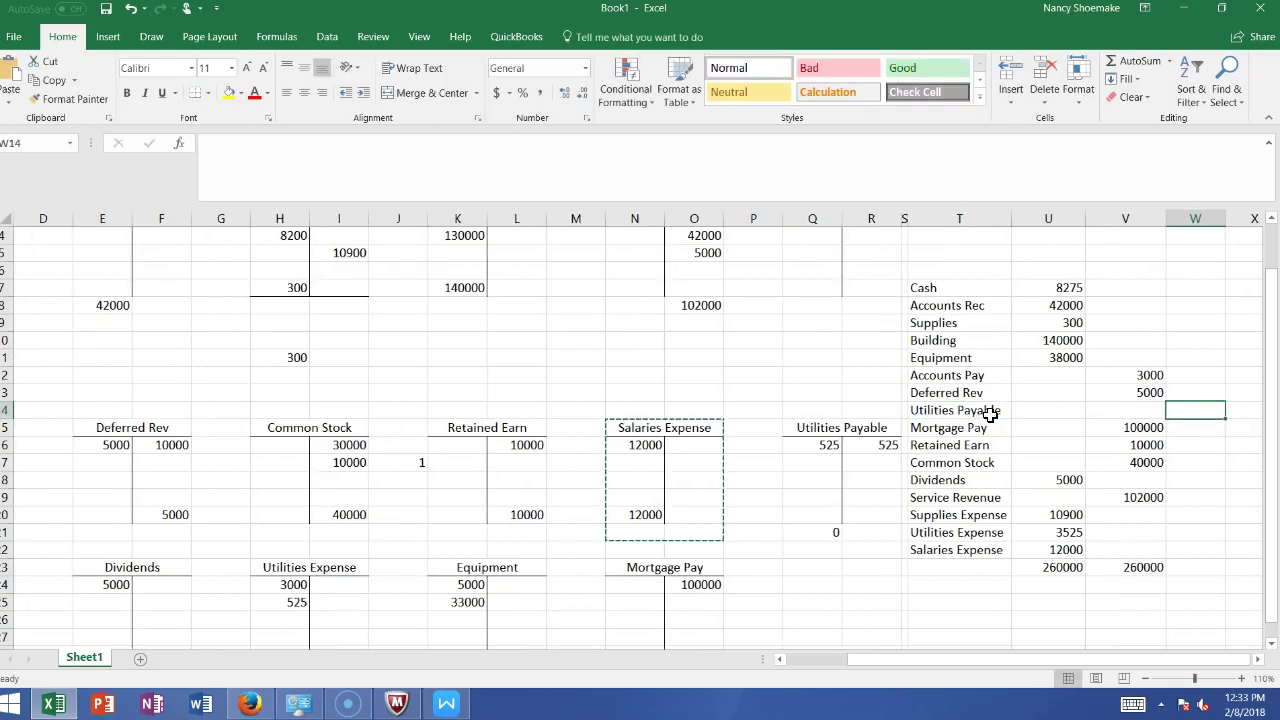
key("Left")
type("0")
left_click(1138, 600)
Add a bottom border to U22:V22, directly above the trial balance totals
left_click(1241, 678)
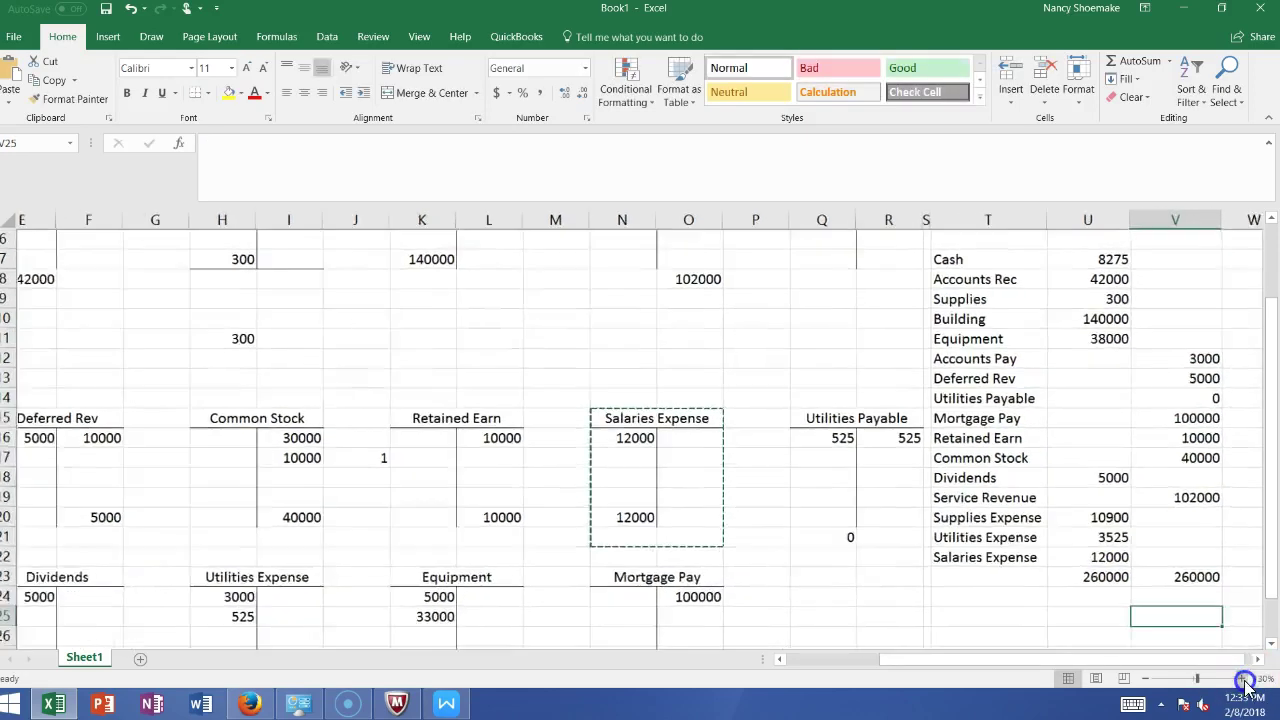
left_click(1241, 678)
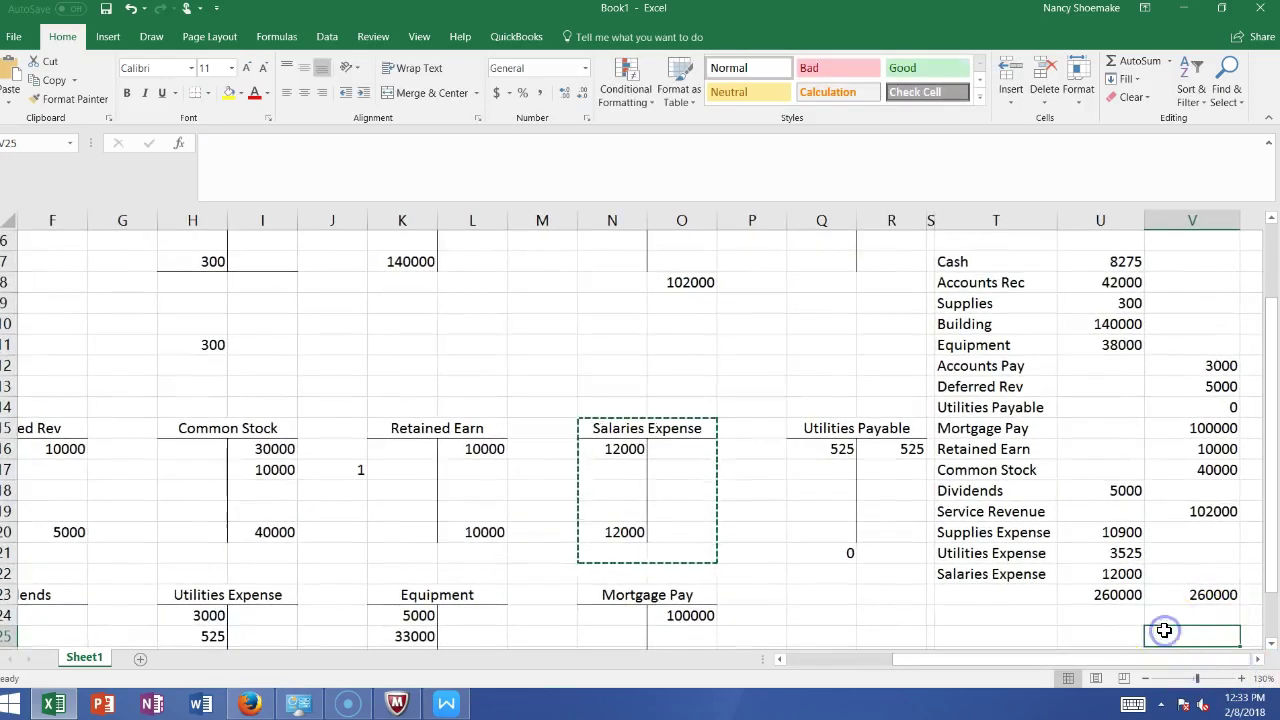
key("Right")
key("Right")
key("Right")
key("Right")
key("Right")
key("Right")
key("Right")
key("Right")
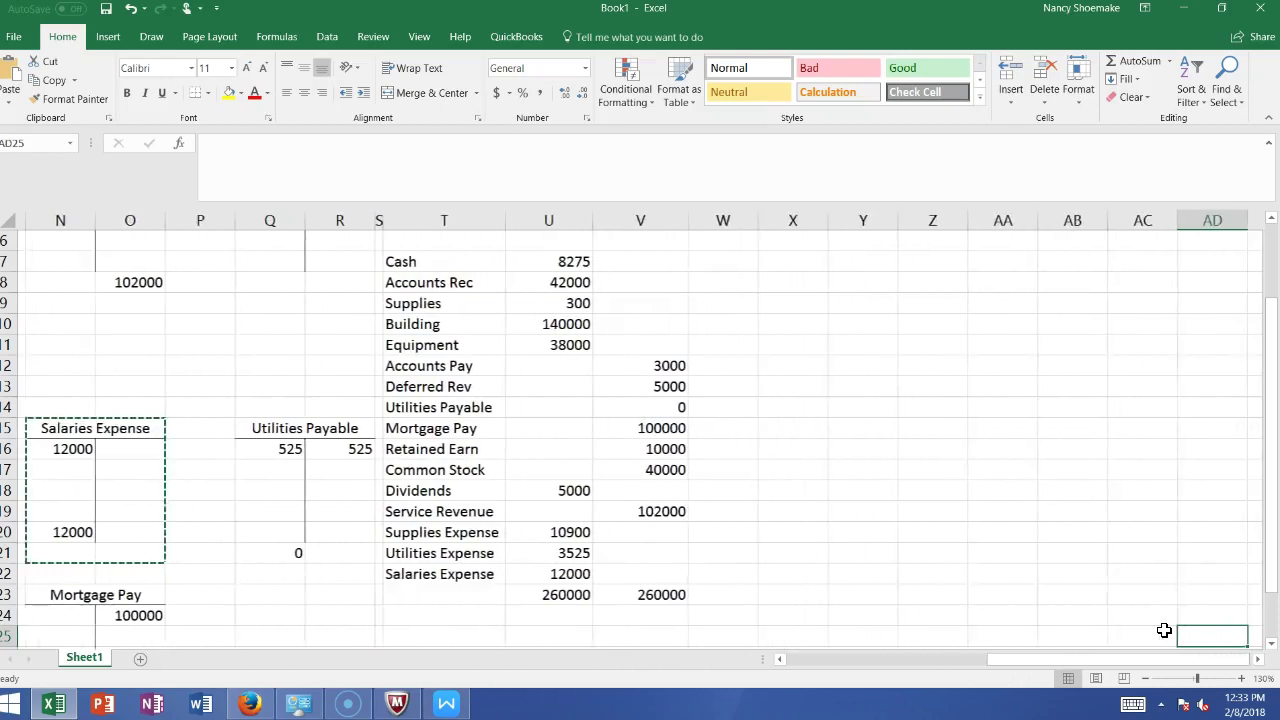
left_click_drag(540, 574, 643, 575)
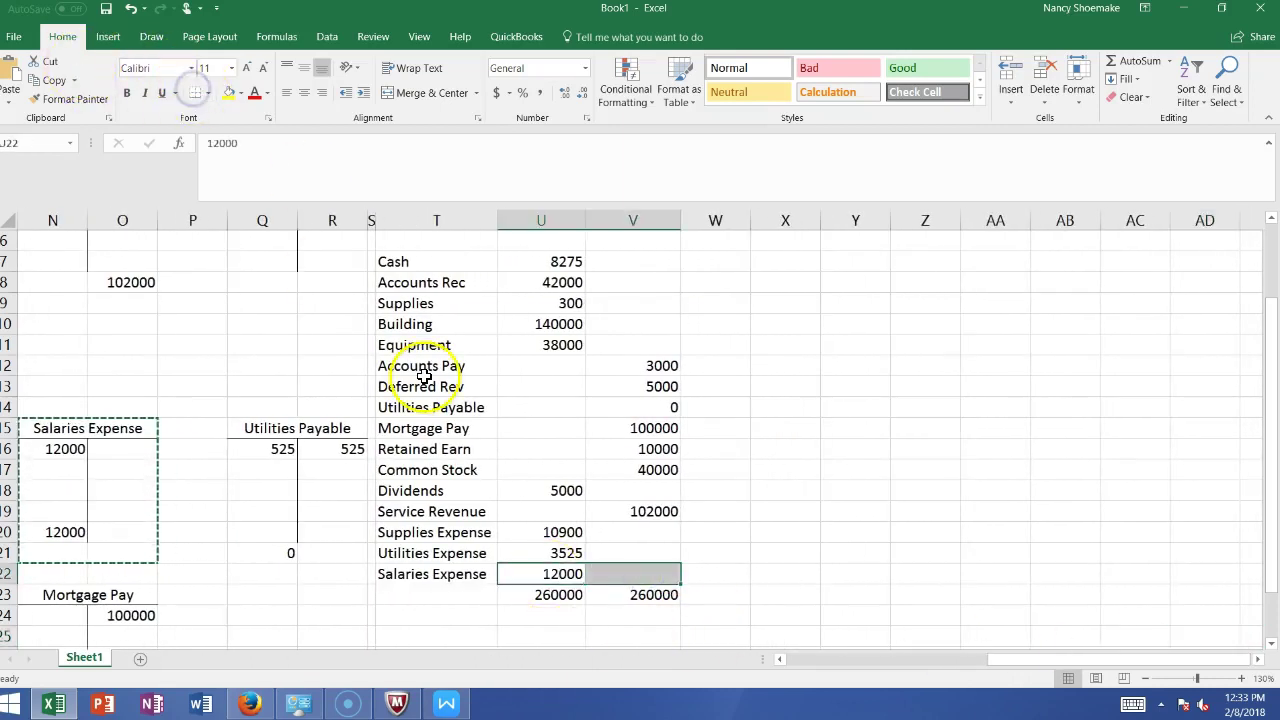
left_click(762, 448)
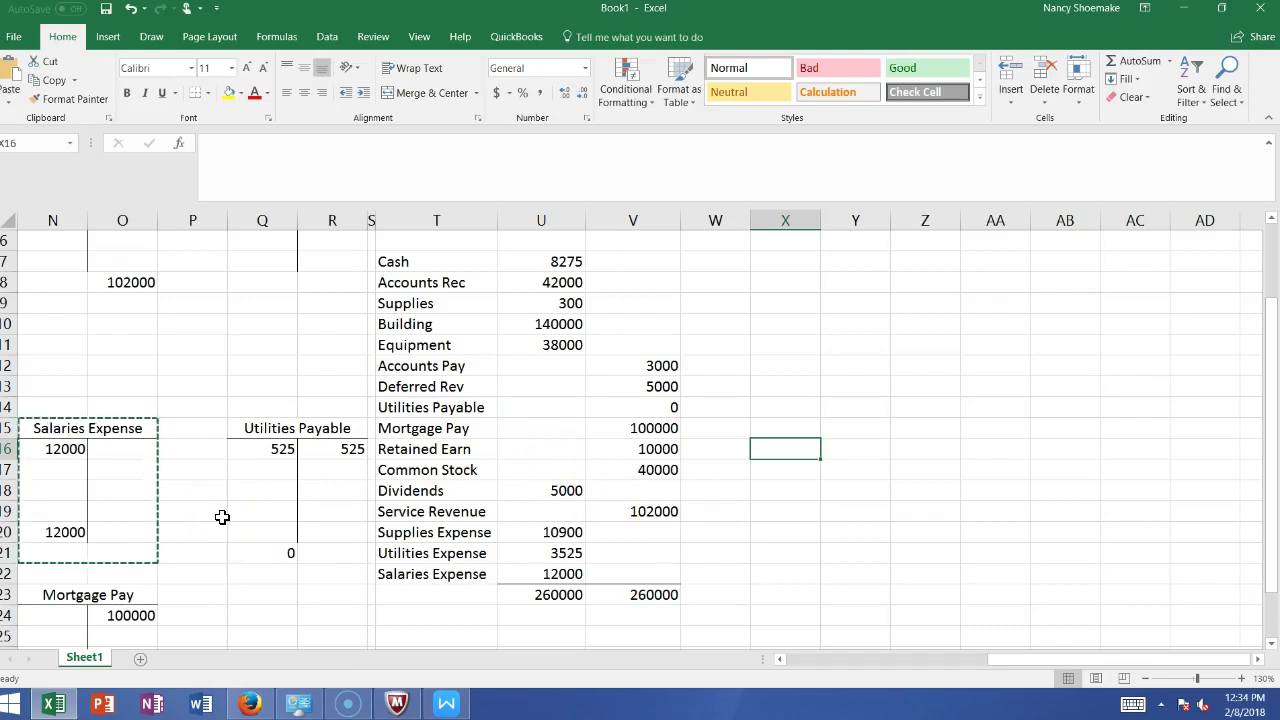
Copy the Service Revenue through Salaries Expense rows, T19:V22, and paste them at Y9
left_click_drag(425, 510, 646, 580)
right_click(646, 580)
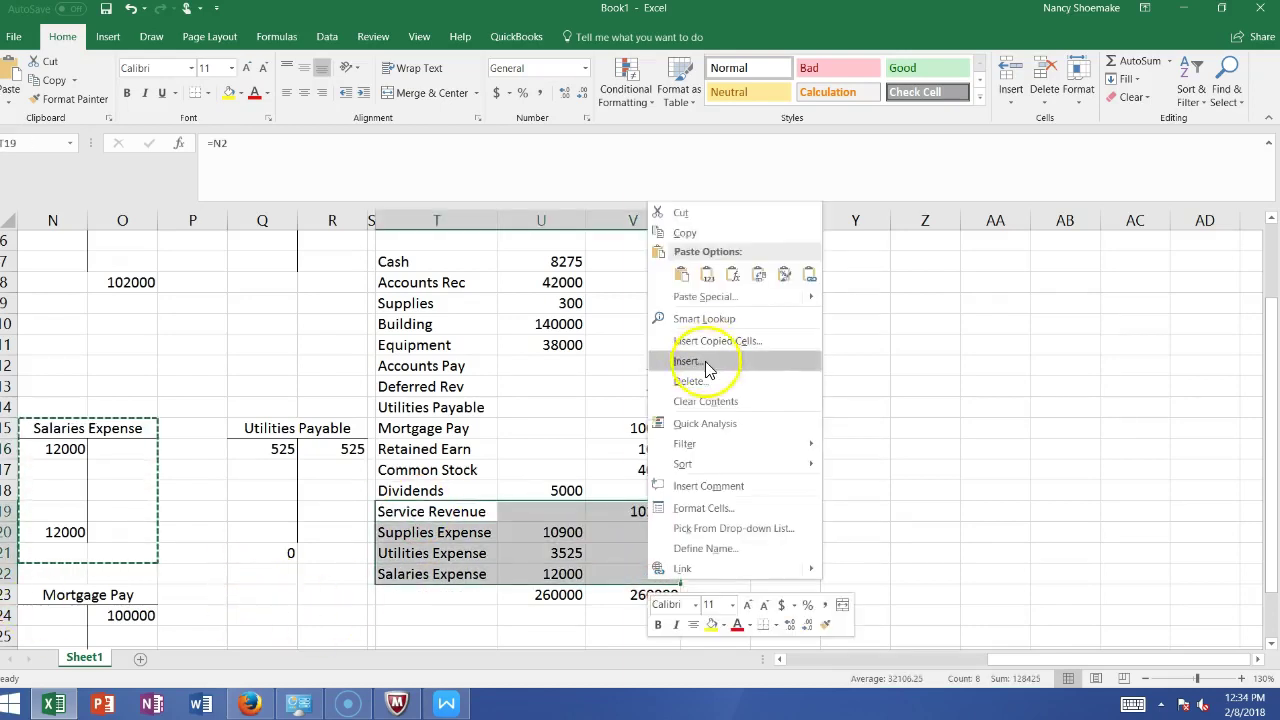
left_click(713, 237)
left_click(855, 300)
key("ctrl+v")
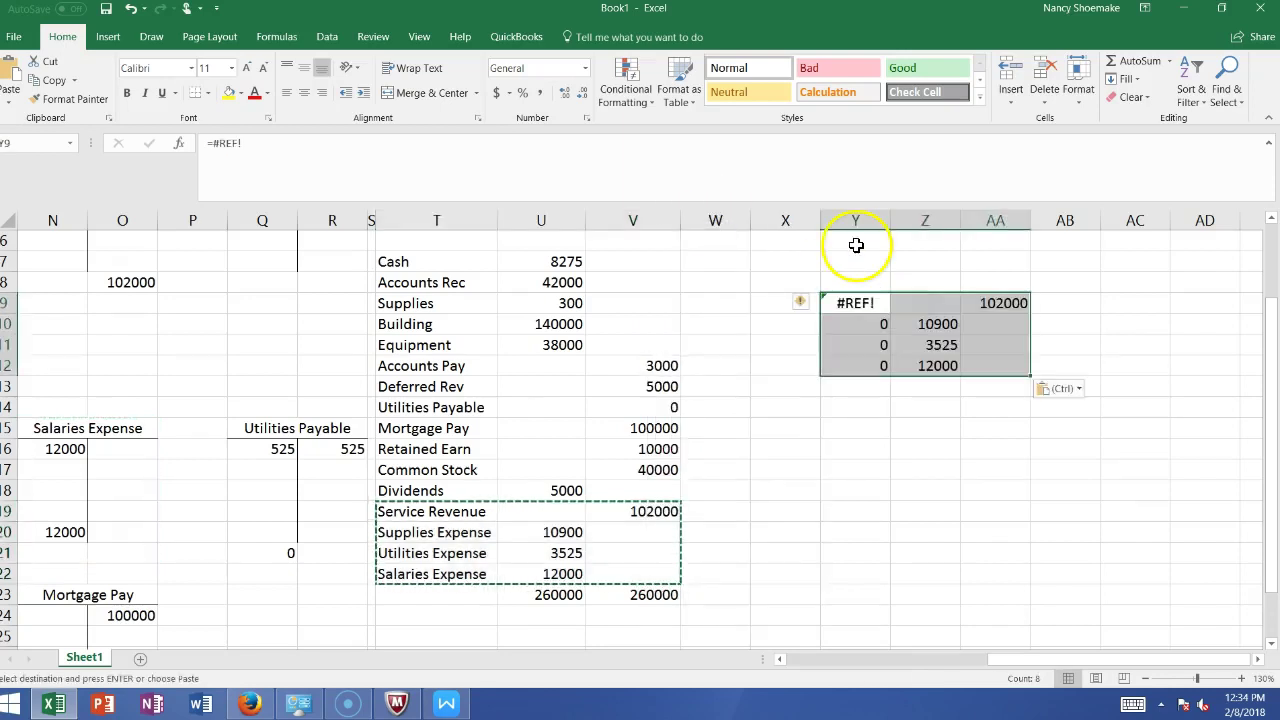
Replace the labels in Y9 and Y10 with Revenues and Supplies Exp, and widen column Y to fit
left_click(843, 303)
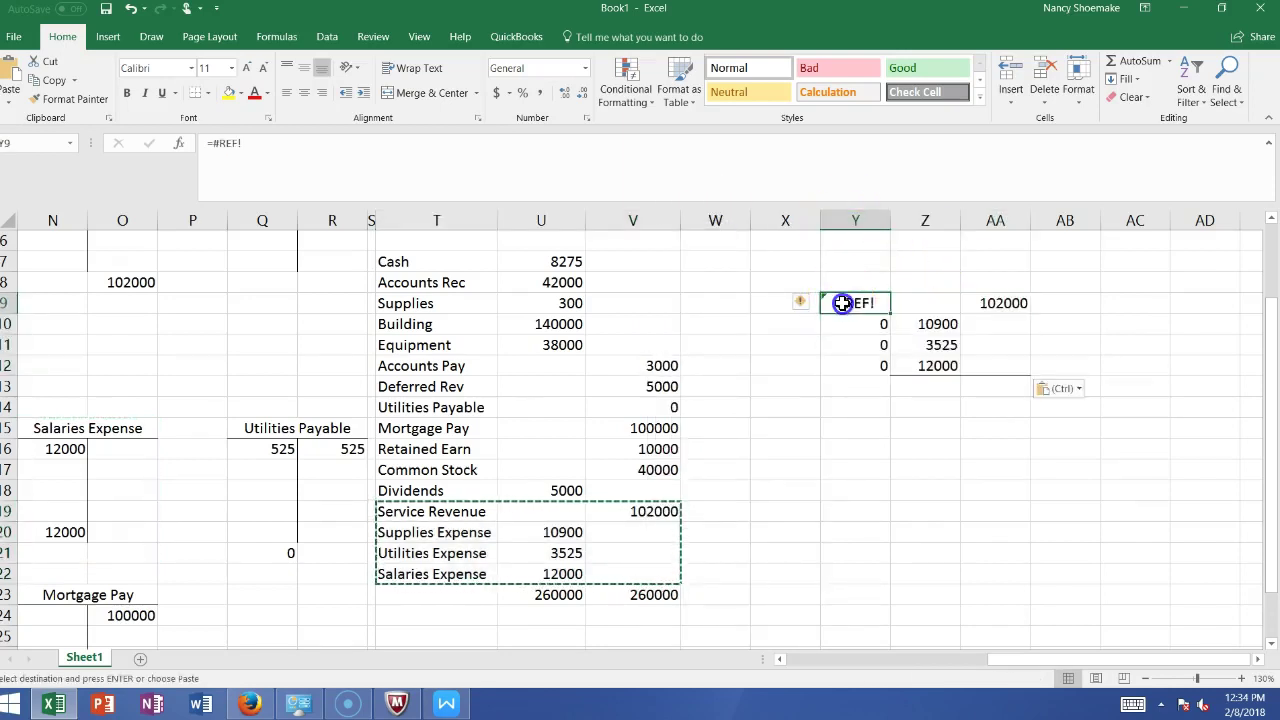
type("Revenues")
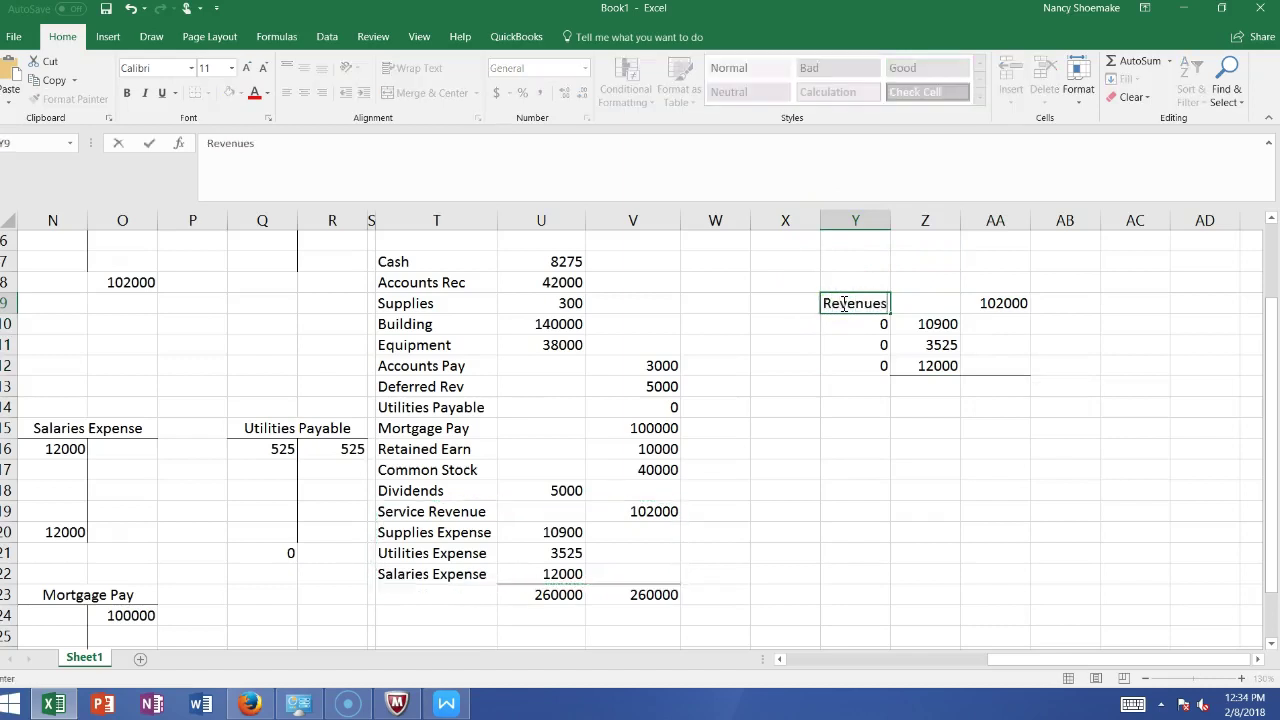
key("Return")
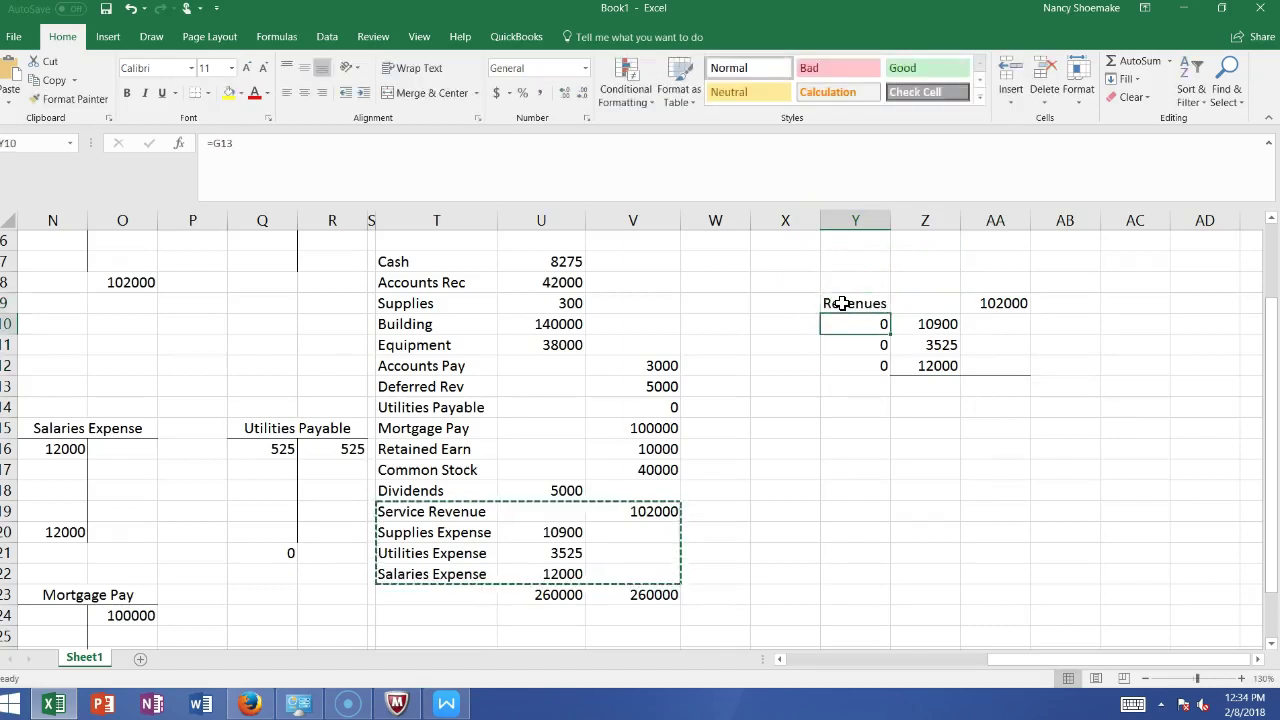
type("S")
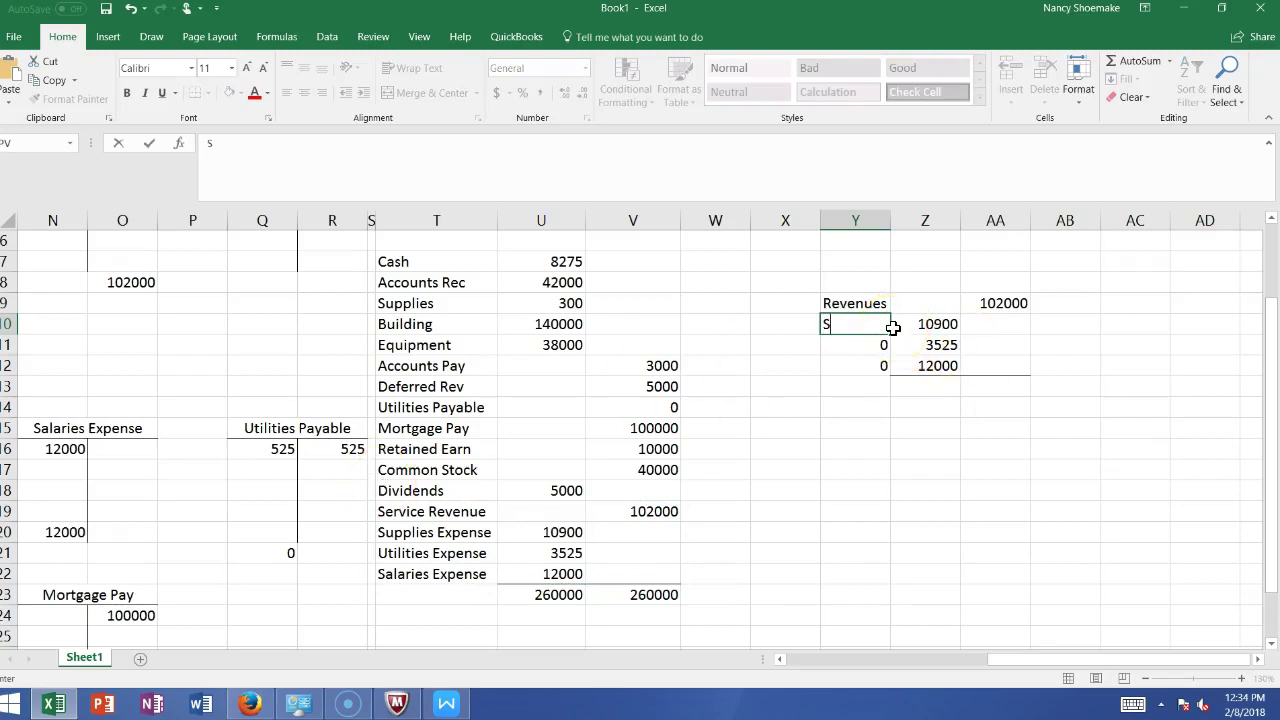
type("upplies Exp")
left_click(882, 221)
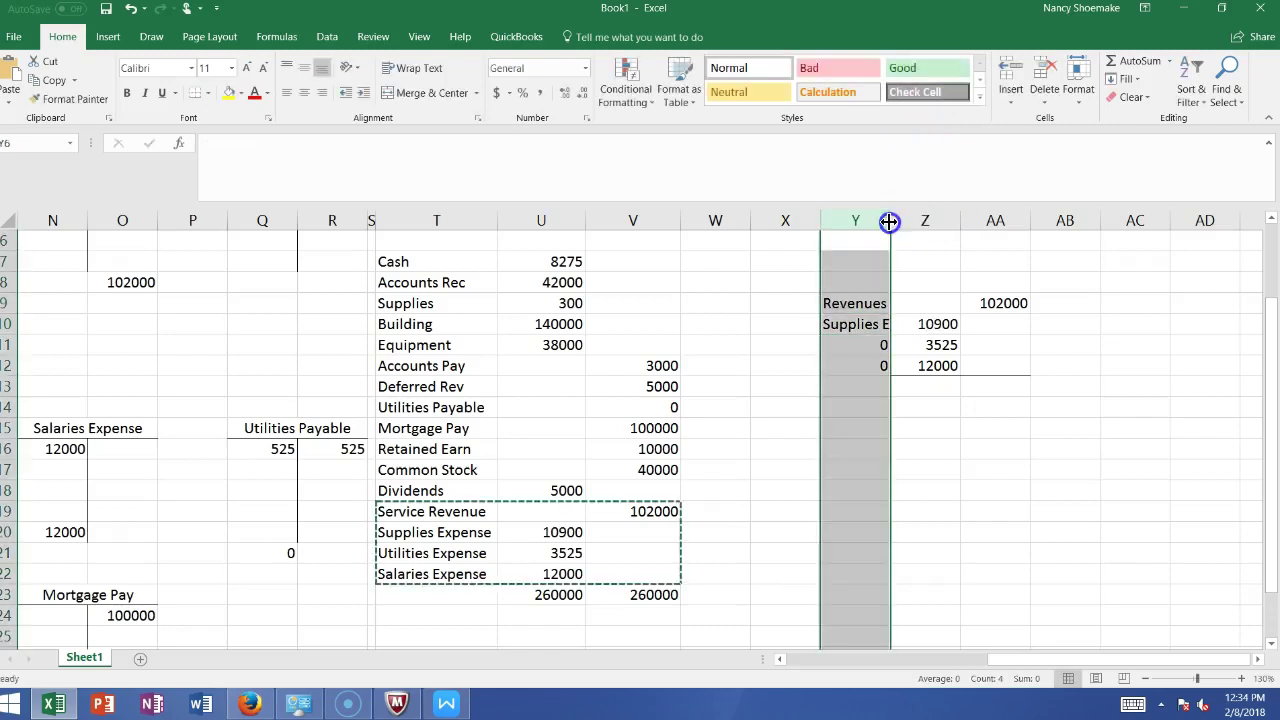
double_click(890, 221)
Label Y11 Utilities Expense and Y12 Salaries Expense, widening column Y slightly to fit the names
left_click(867, 343)
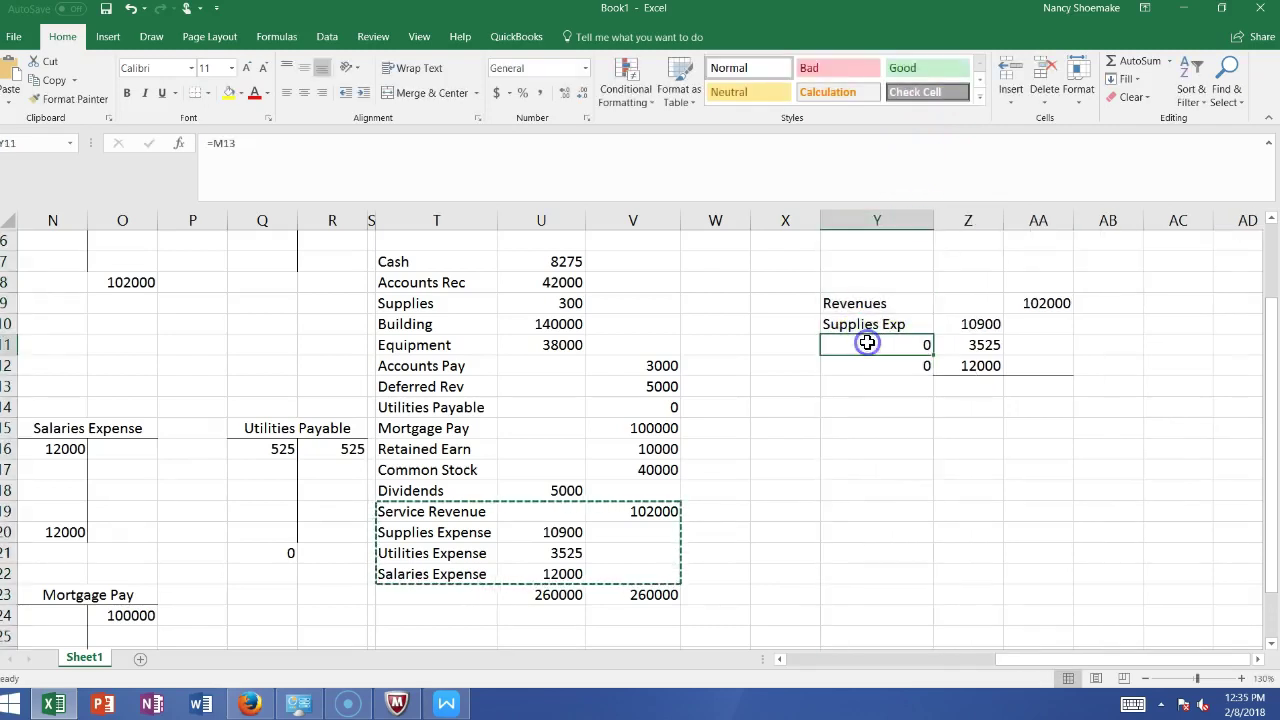
type("Utilities Expense")
key("Return")
left_click_drag(934, 221, 946, 220)
left_click(867, 369)
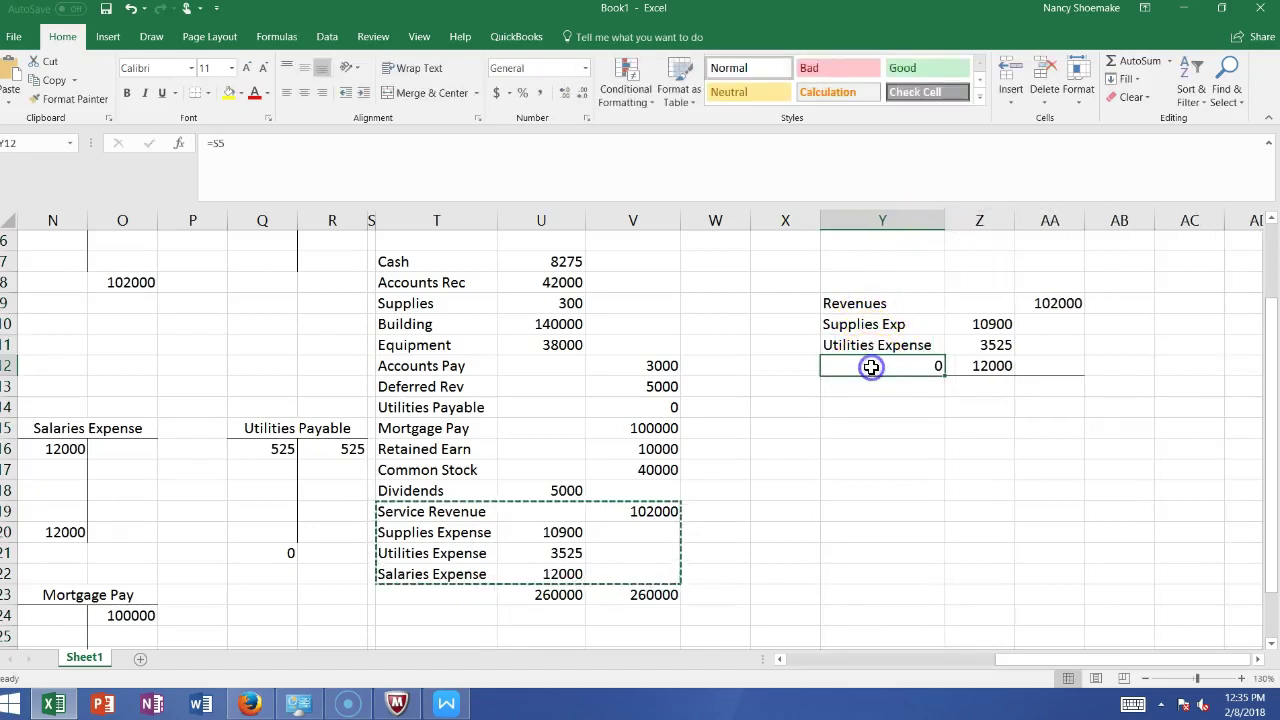
type("Salaries Expense")
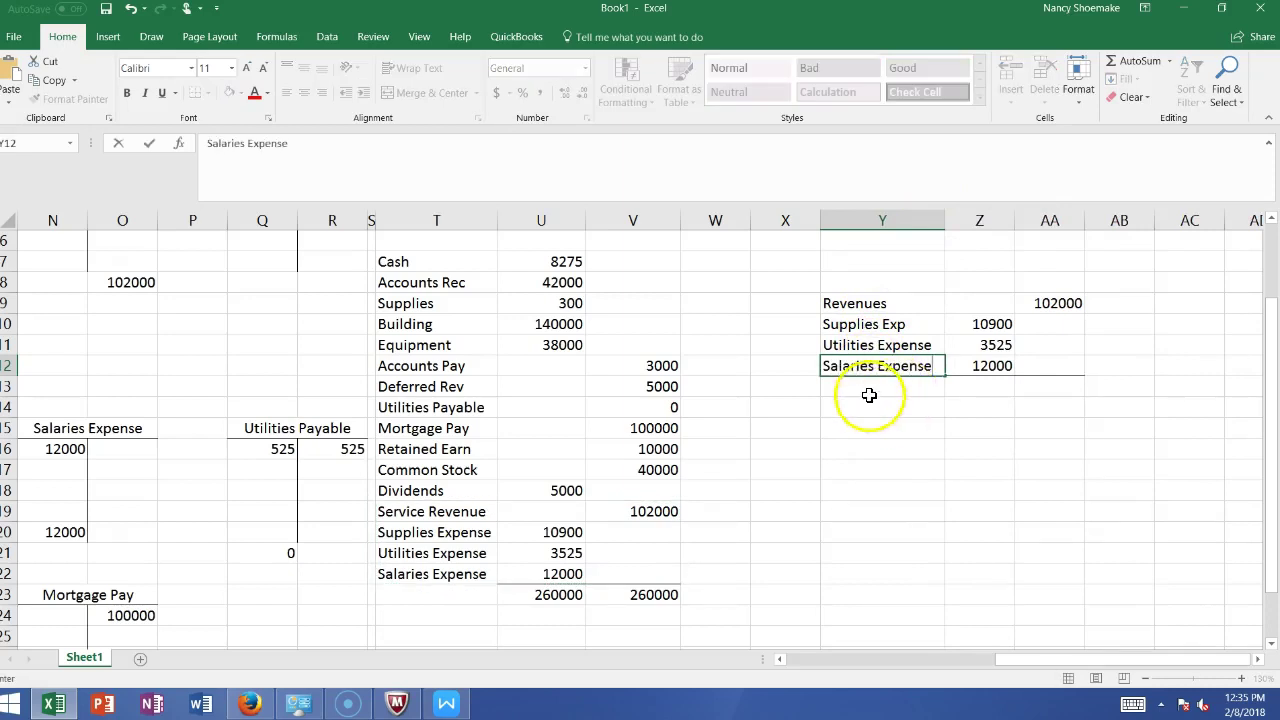
Label Y13 Net Income and total the expenses Z10:Z12 with a sum in AA12
key("Return")
type("Net I")
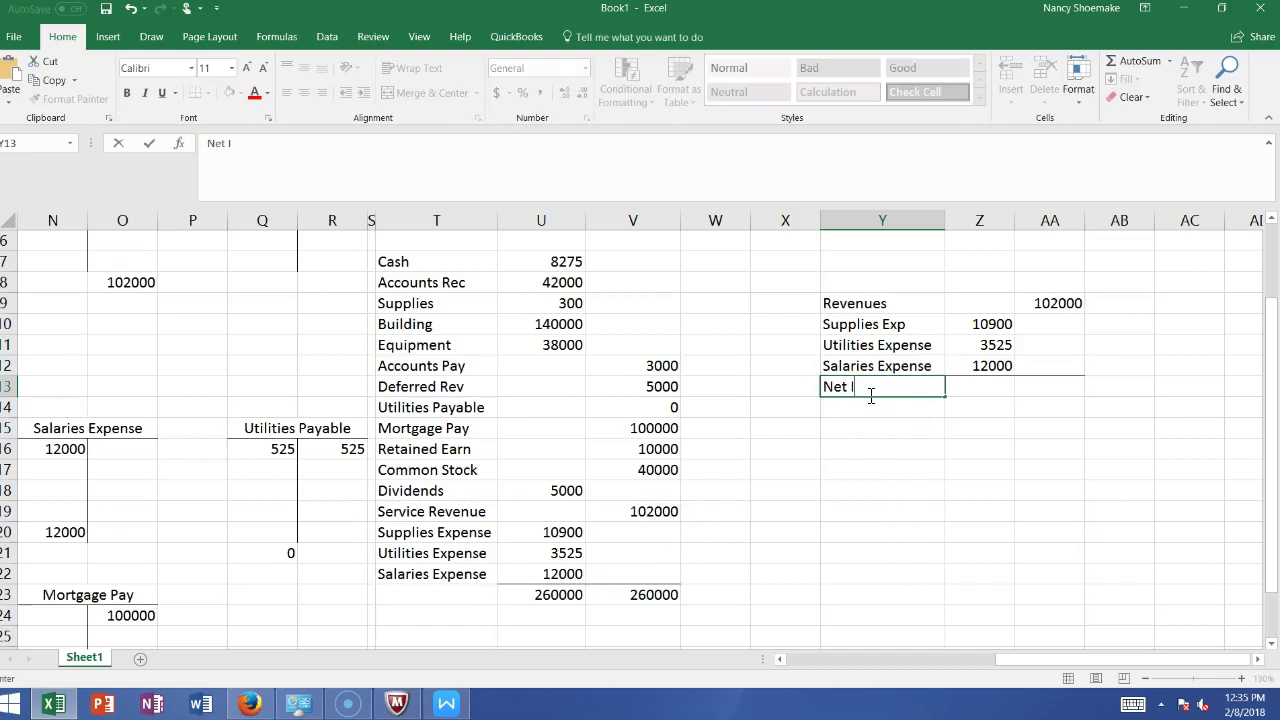
left_click(1052, 366)
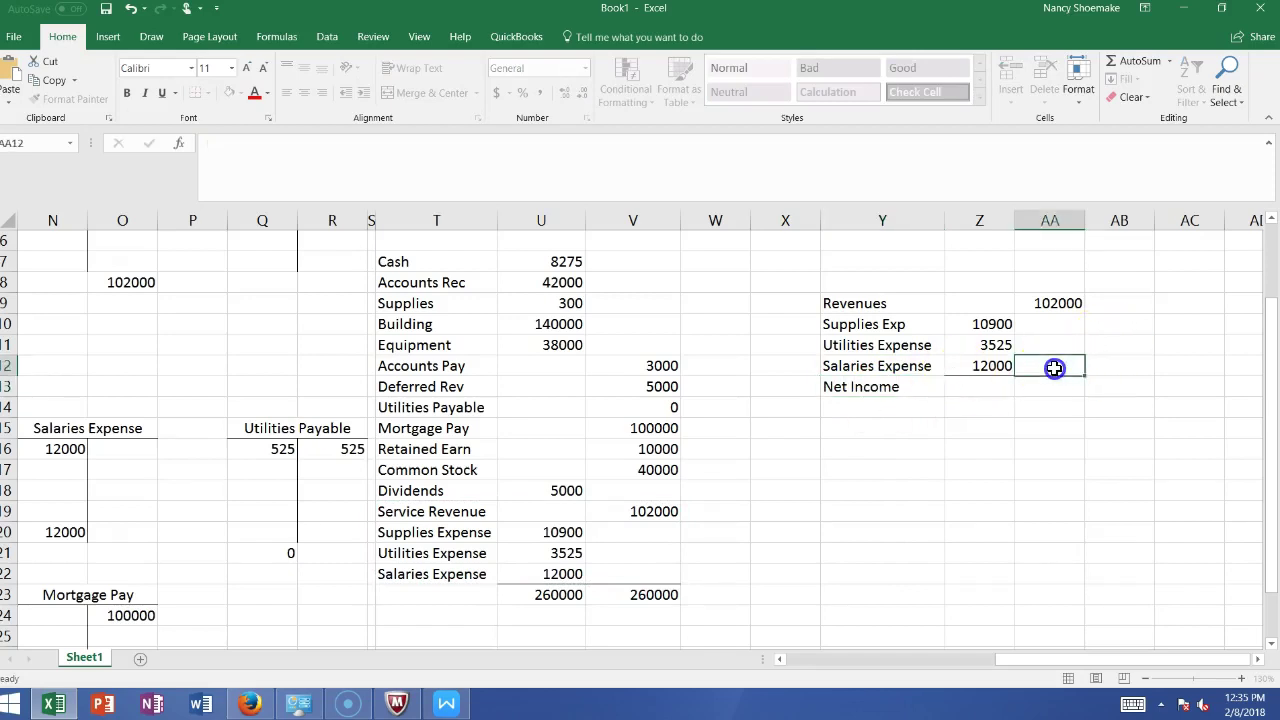
left_click(1135, 60)
left_click_drag(949, 323, 960, 363)
key("Return")
Calculate net income in AA13 by subtracting AA12 from AA9, and clear the leftover copy selection around T19:V22
type("=")
left_click(1041, 303)
type("-")
left_click(1055, 367)
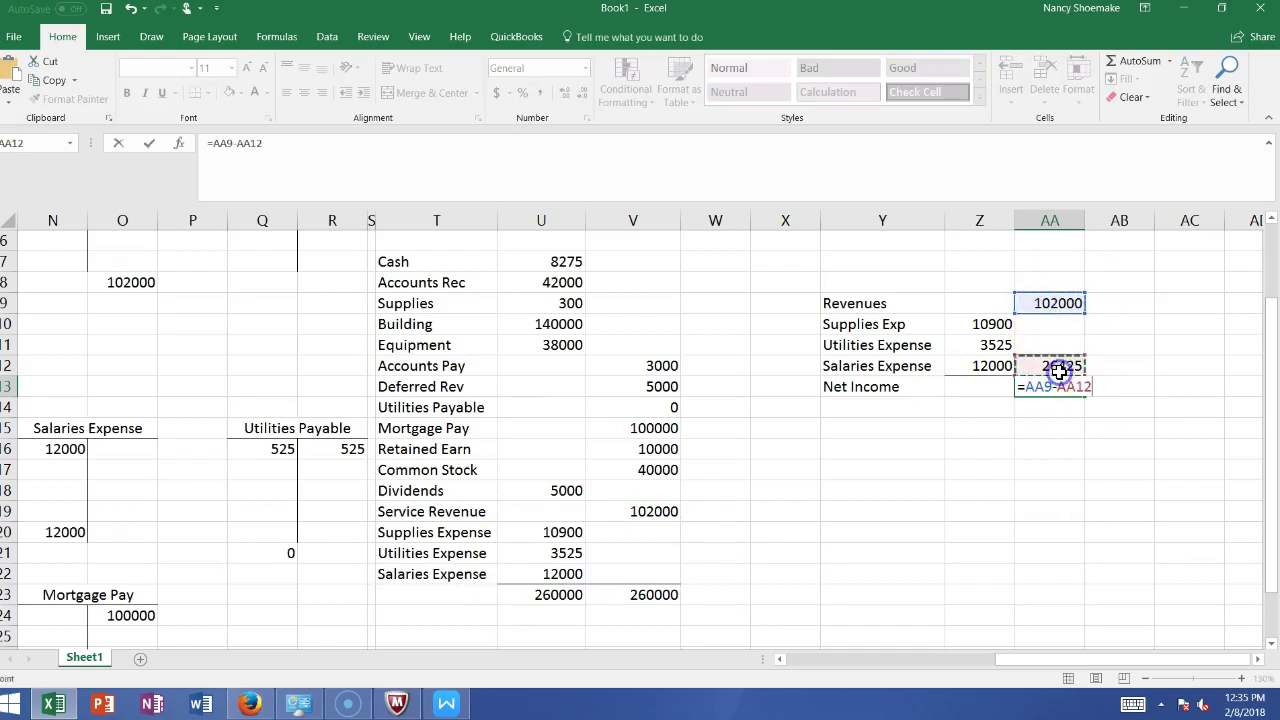
key("Return")
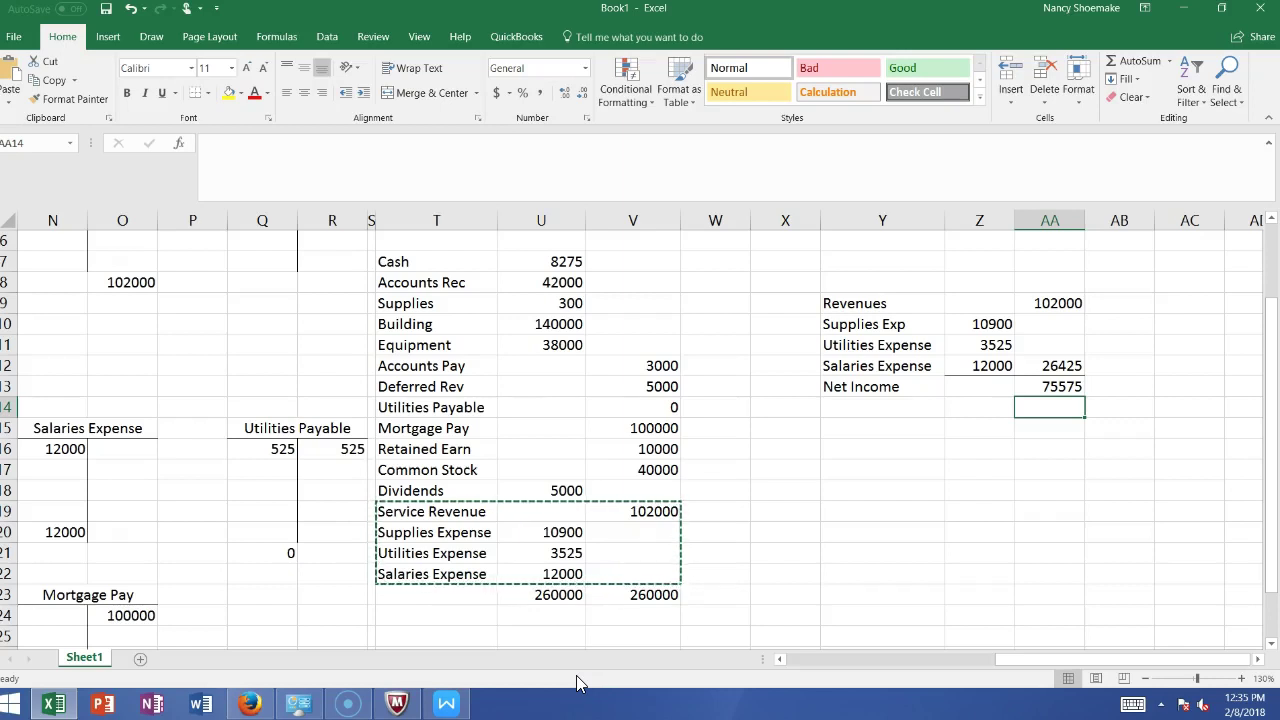
key("Escape")
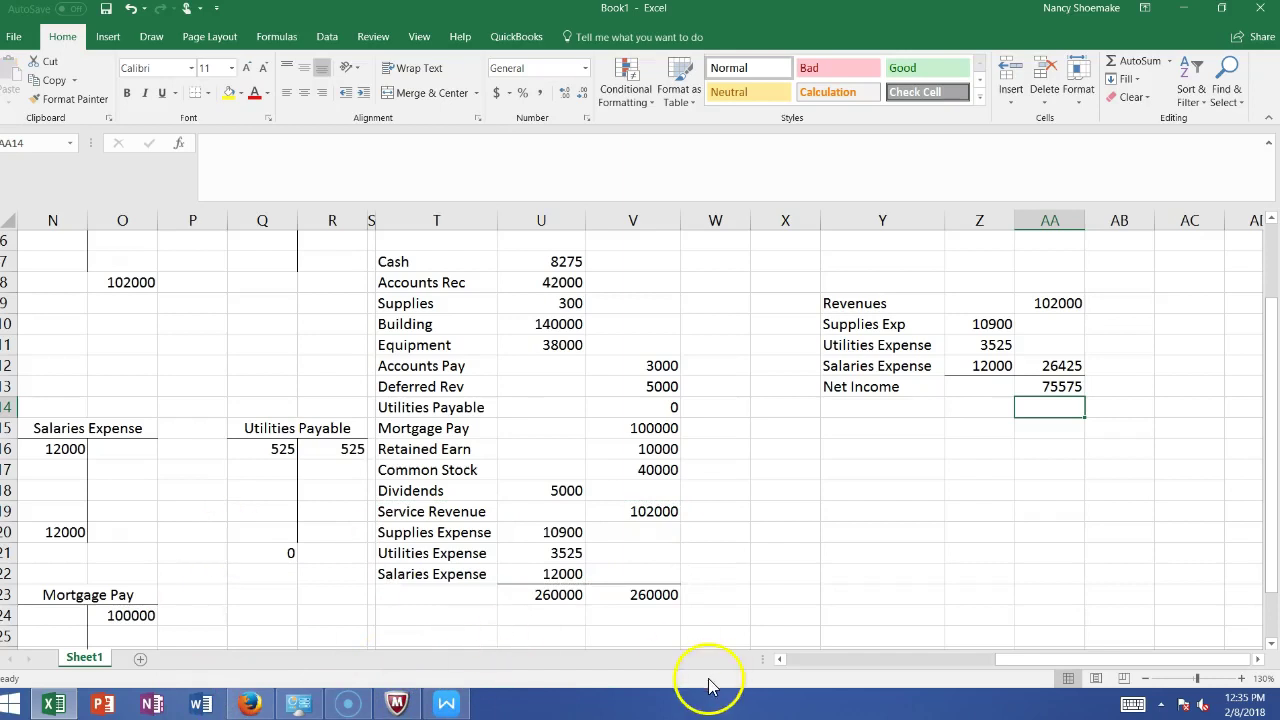
Enter the equity statement labels Beg Bal, Comm, RE and Total across Y19:AB19
left_click(882, 511)
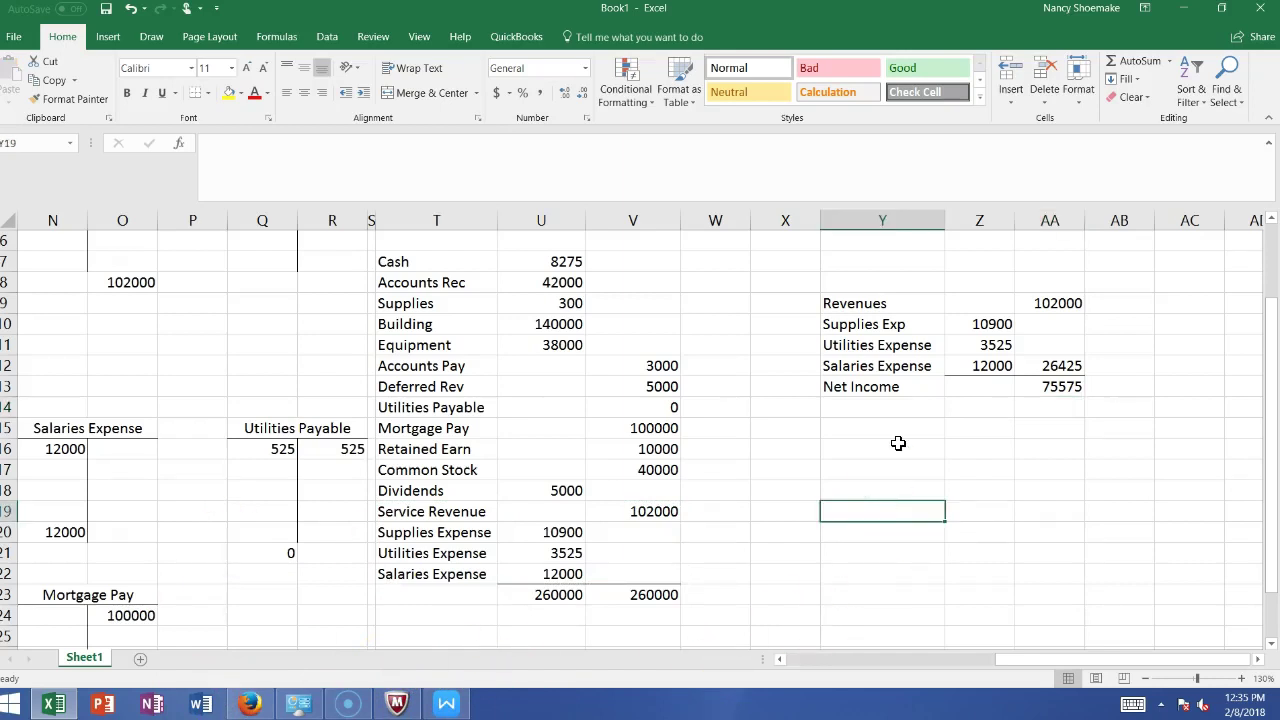
type("Beg")
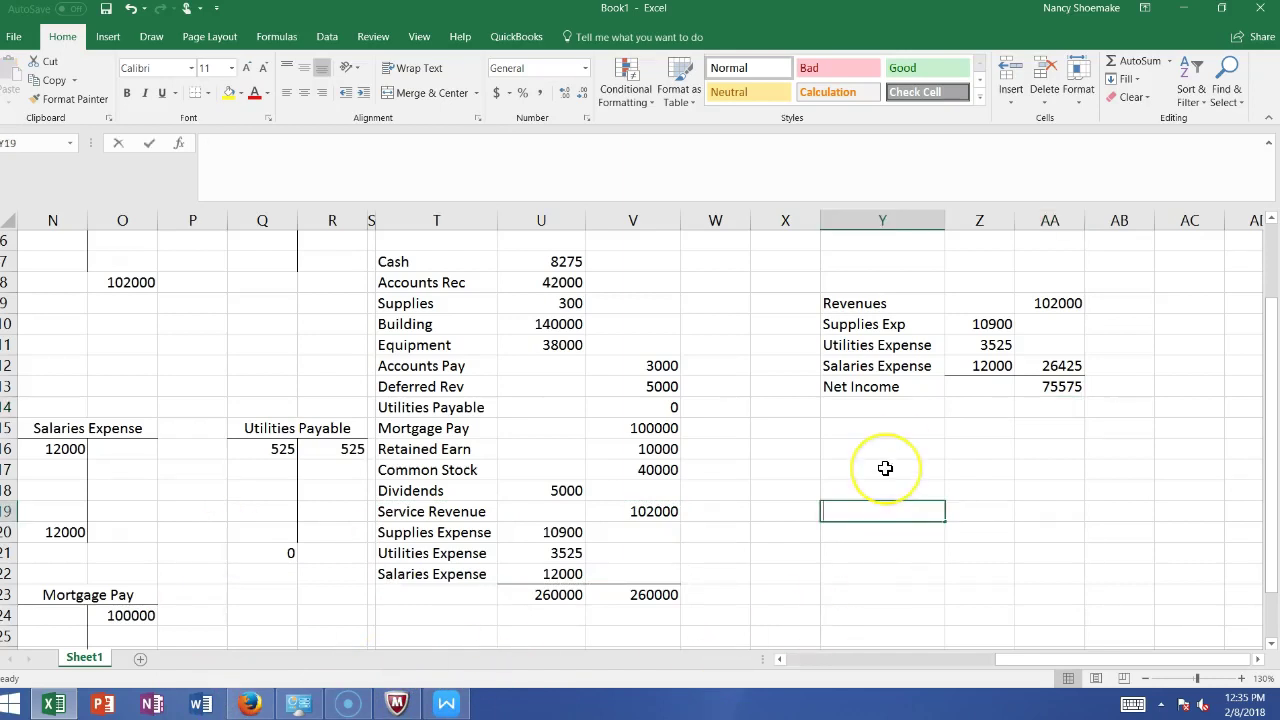
type(" Bal")
key("Tab")
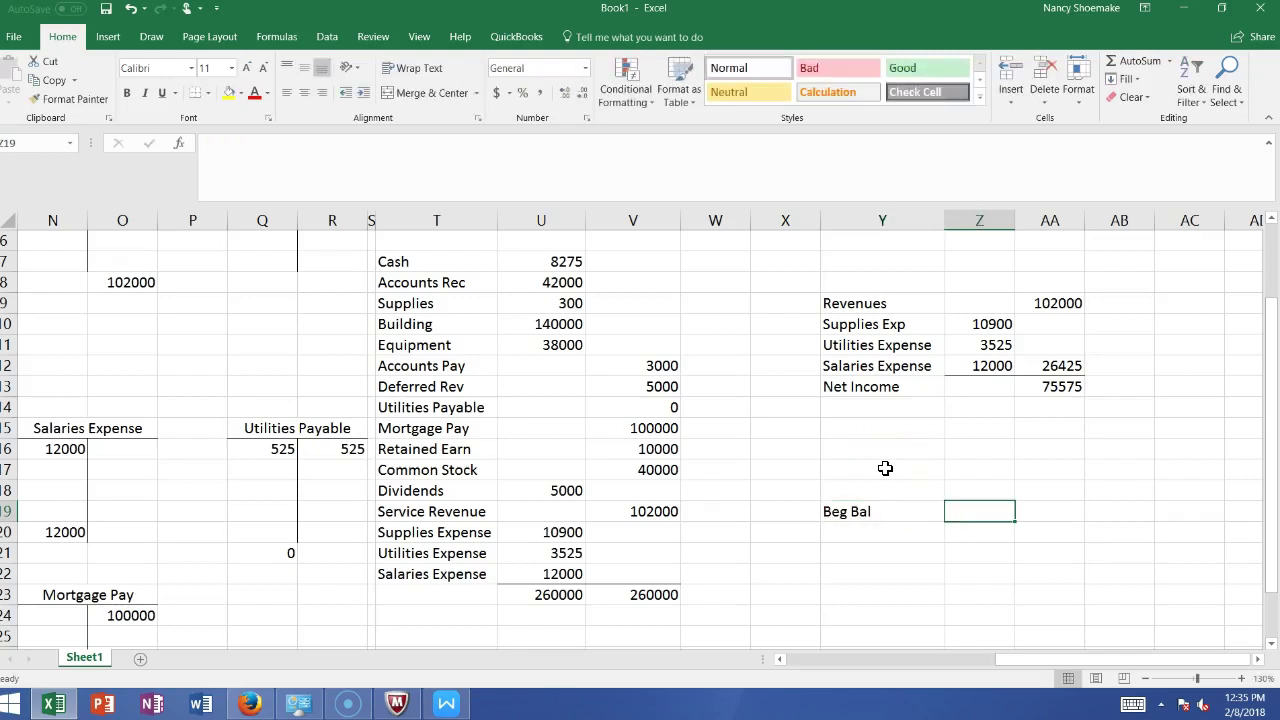
type("Comm")
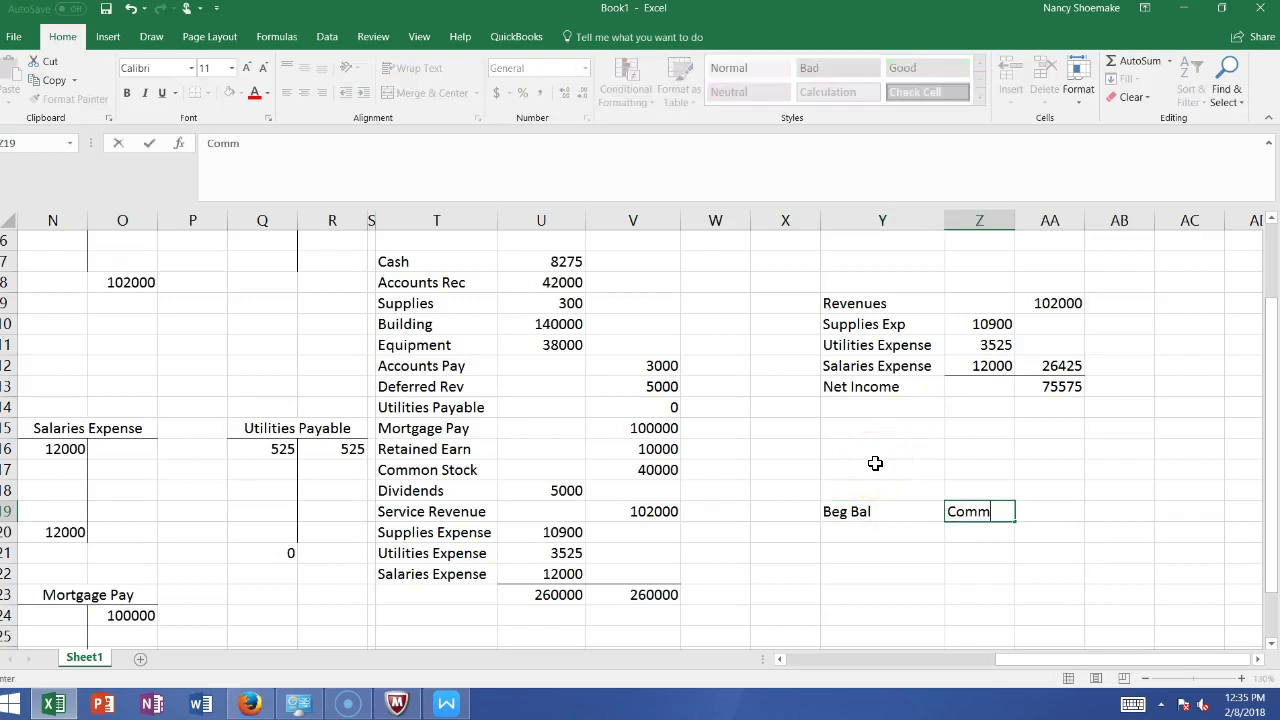
key("Tab")
type("RE")
key("Tab")
type("T")
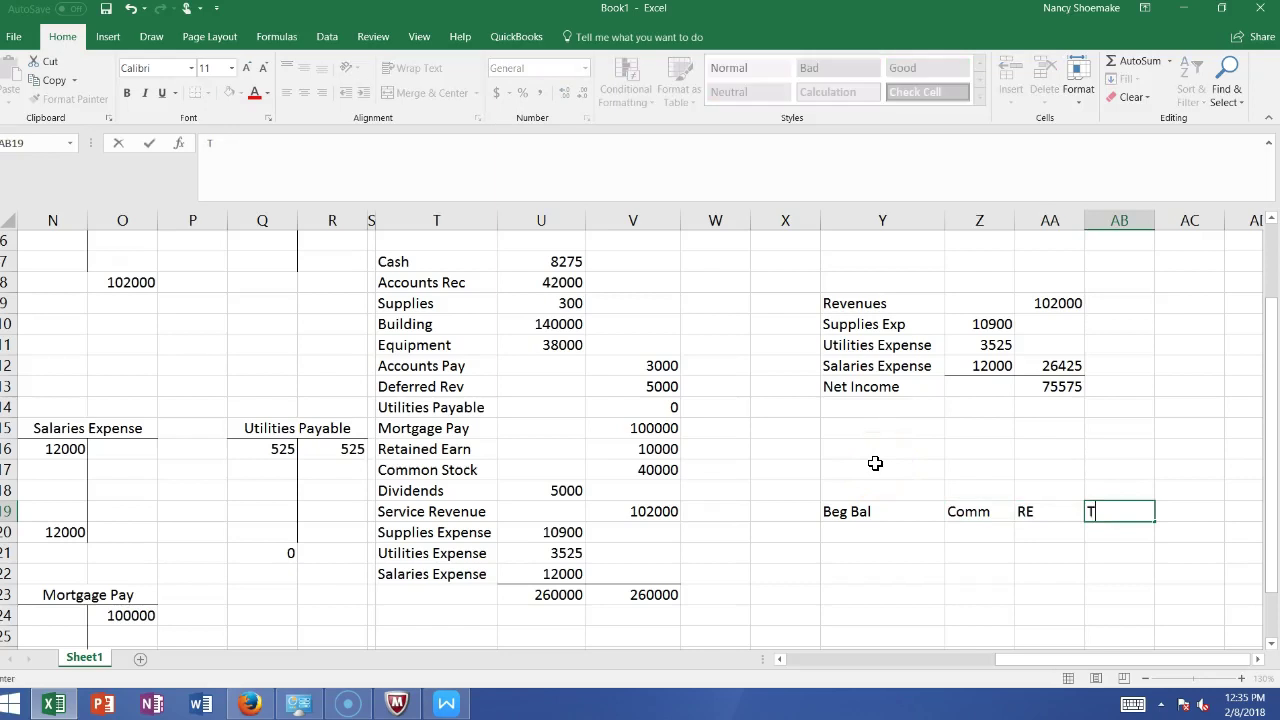
key("Tab")
key("Tab")
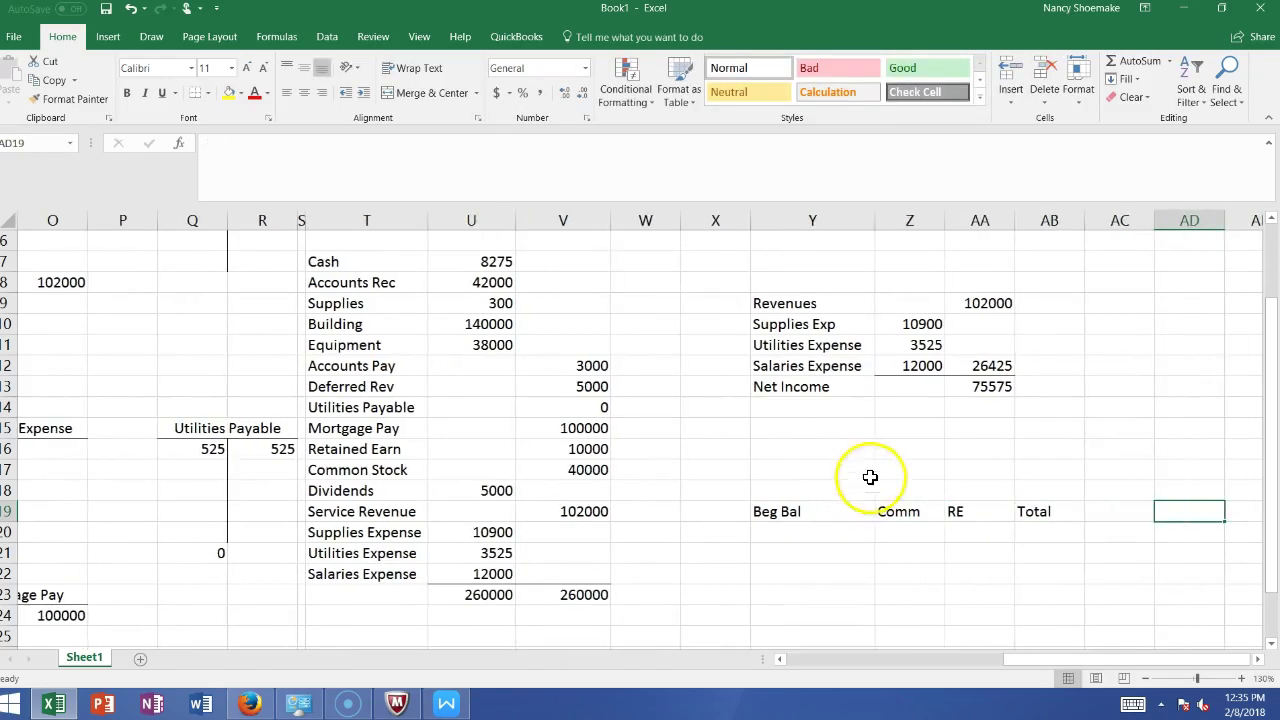
Enter the beginning balances in row 20: 30000 under Comm, 10000 under RE and 40000 under Total
left_click(914, 536)
type("4")
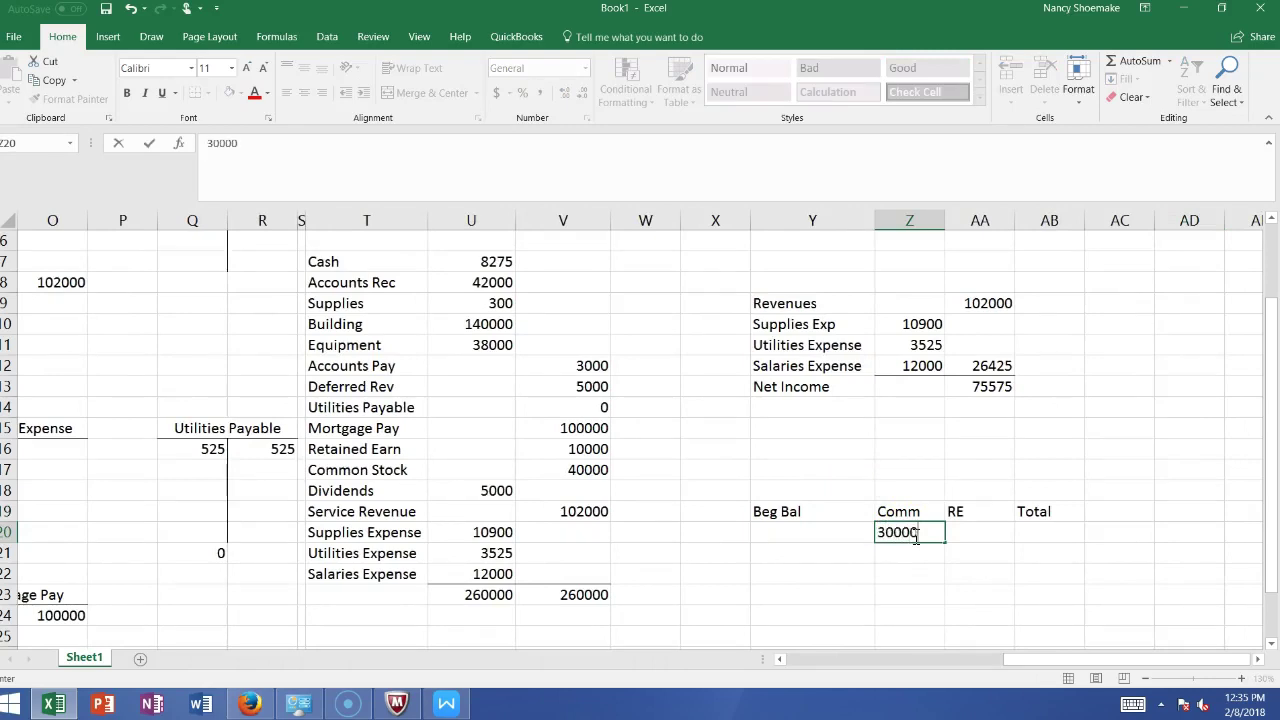
key("Tab")
type("10000")
key("Tab")
type("400")
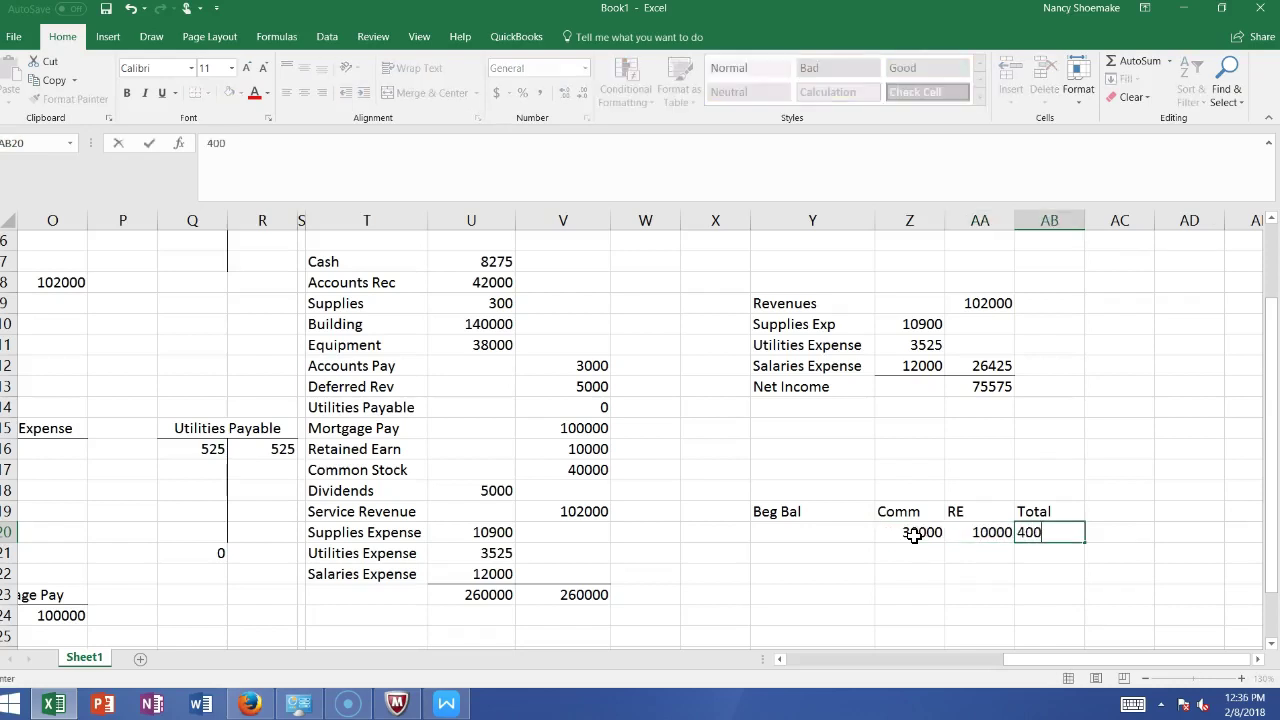
type("00")
key("Return")
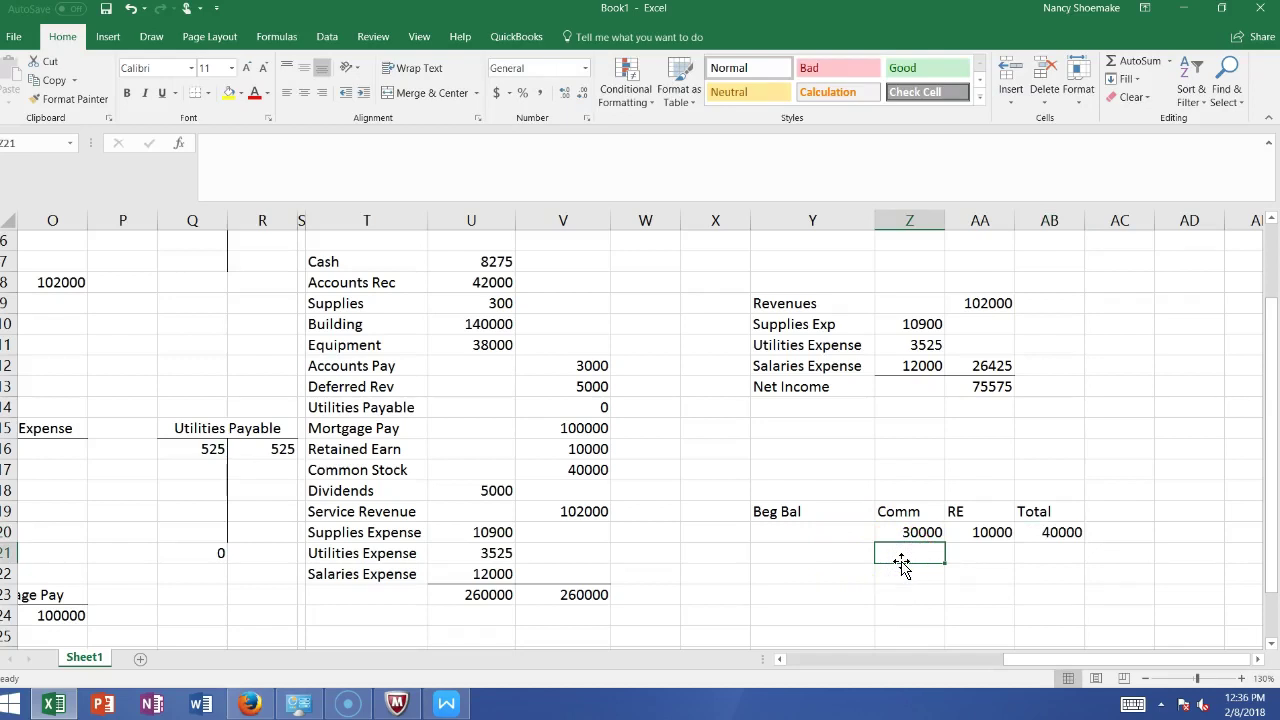
Enter 10000 in Z21 under Comm, and add an Add NI row in Y22 with 75575 under RE
type("10000")
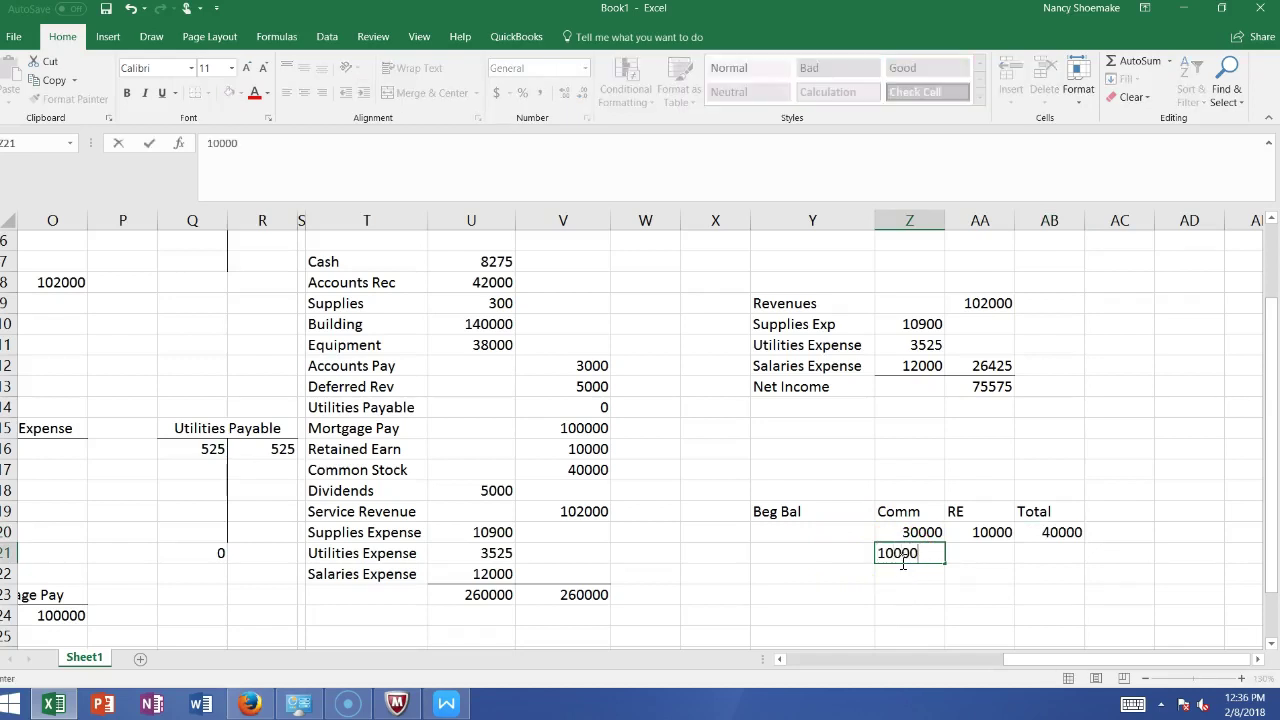
key("Tab")
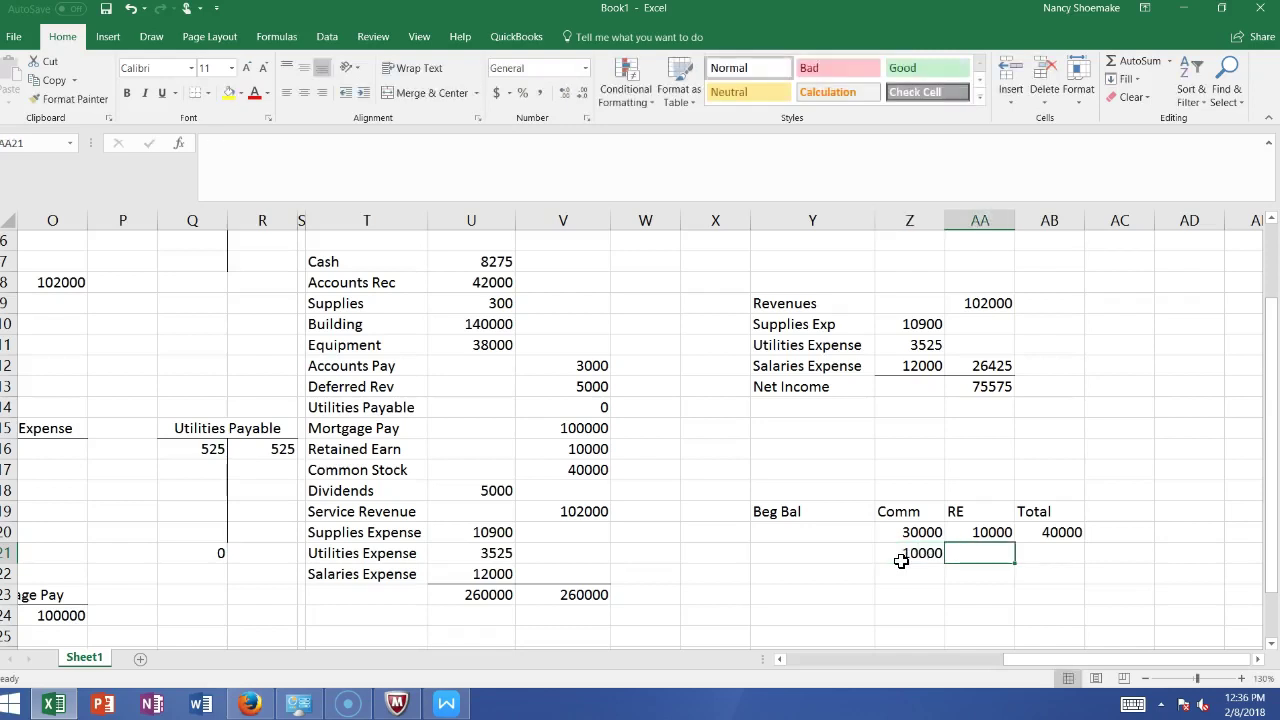
left_click(817, 579)
type("Add")
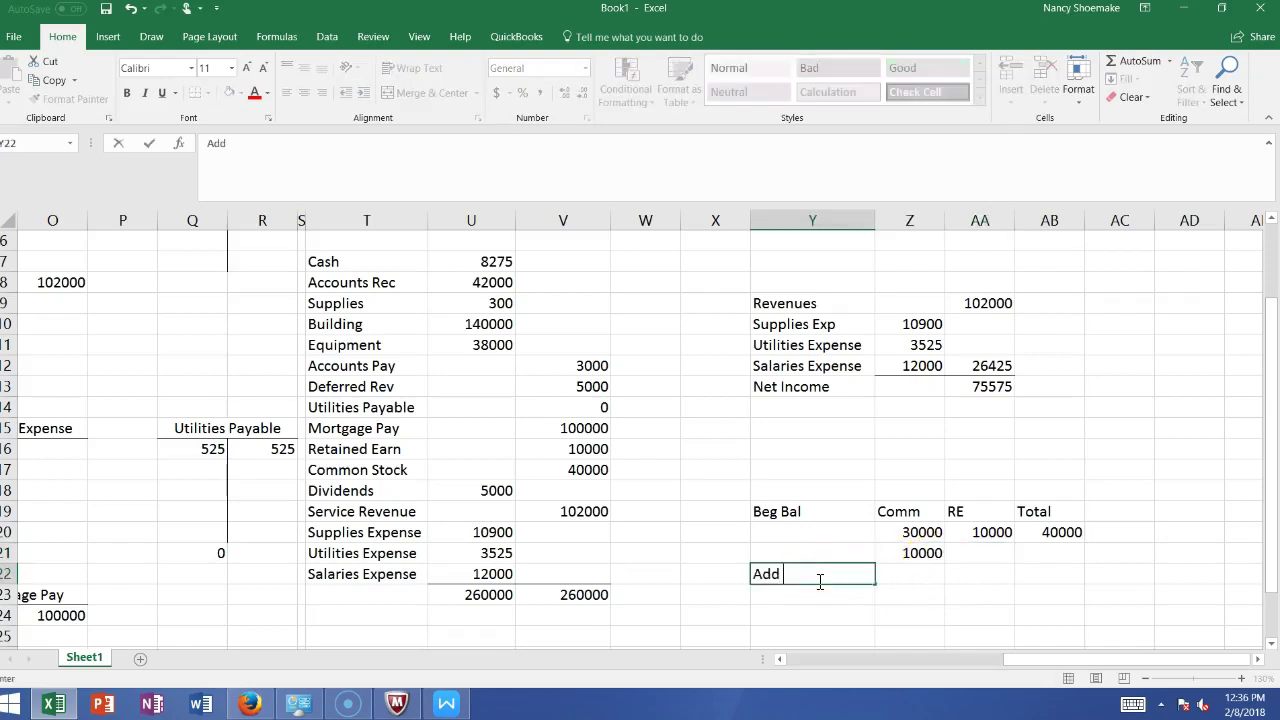
type(" NI")
left_click(975, 574)
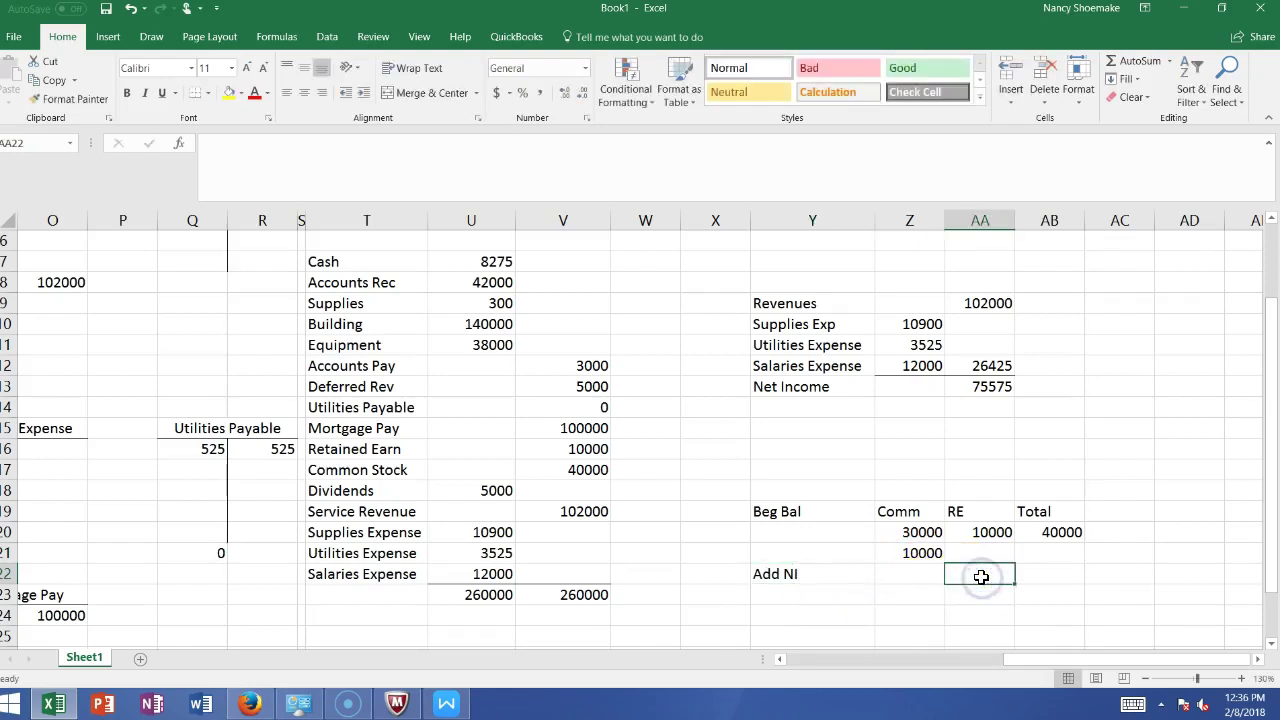
type("75575")
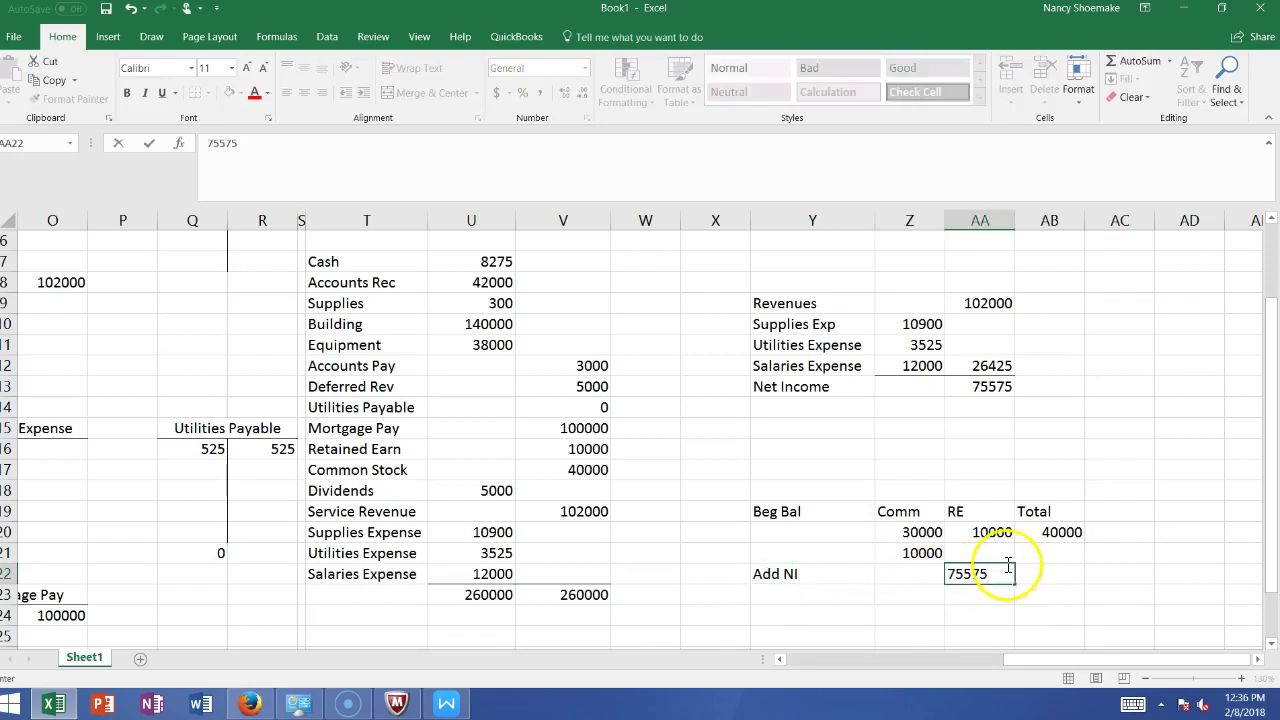
Fill the Total column by linking AB21 to Z21 and AB22 to AA22
left_click(1057, 560)
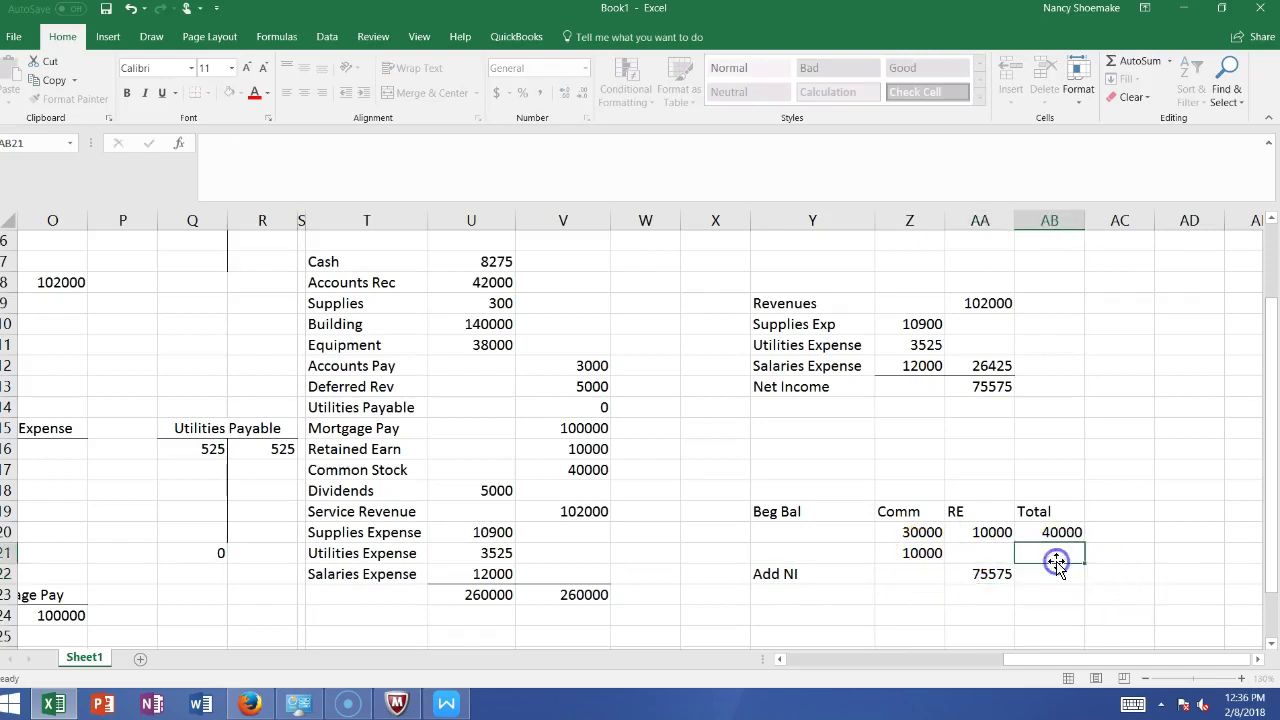
type("=")
left_click(920, 553)
key("Return")
left_click(1068, 573)
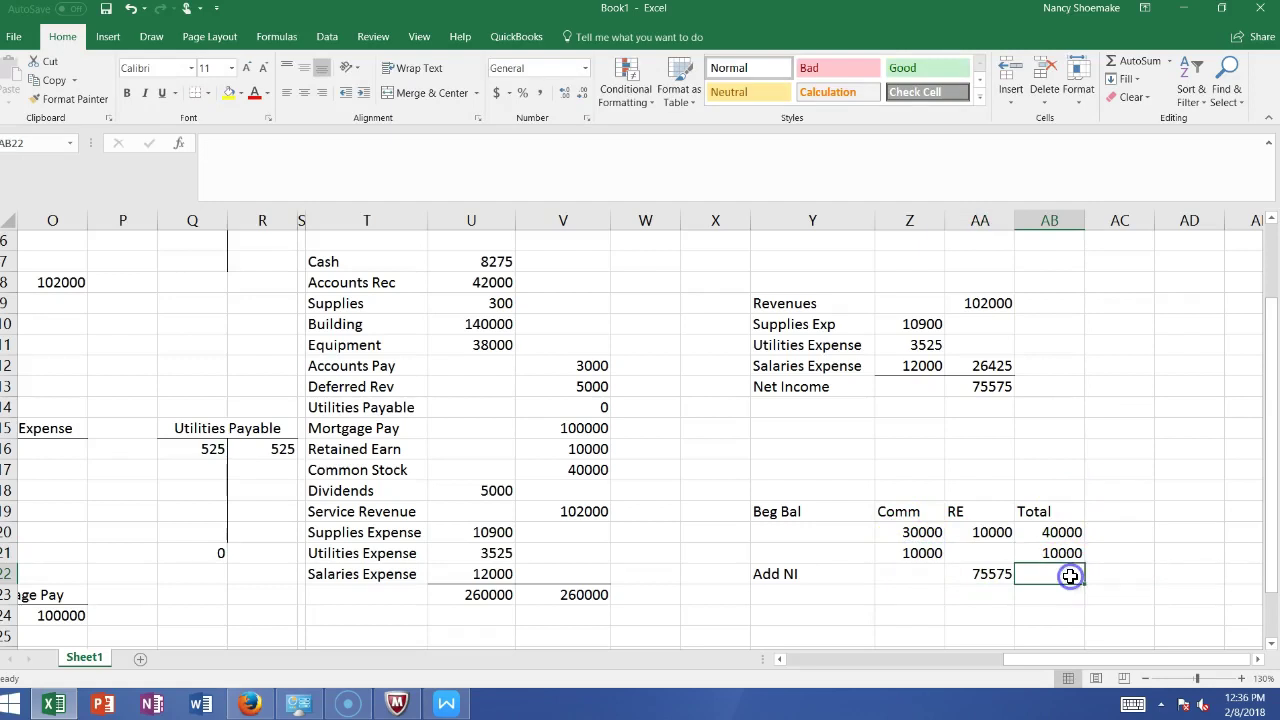
type("=")
left_click(977, 573)
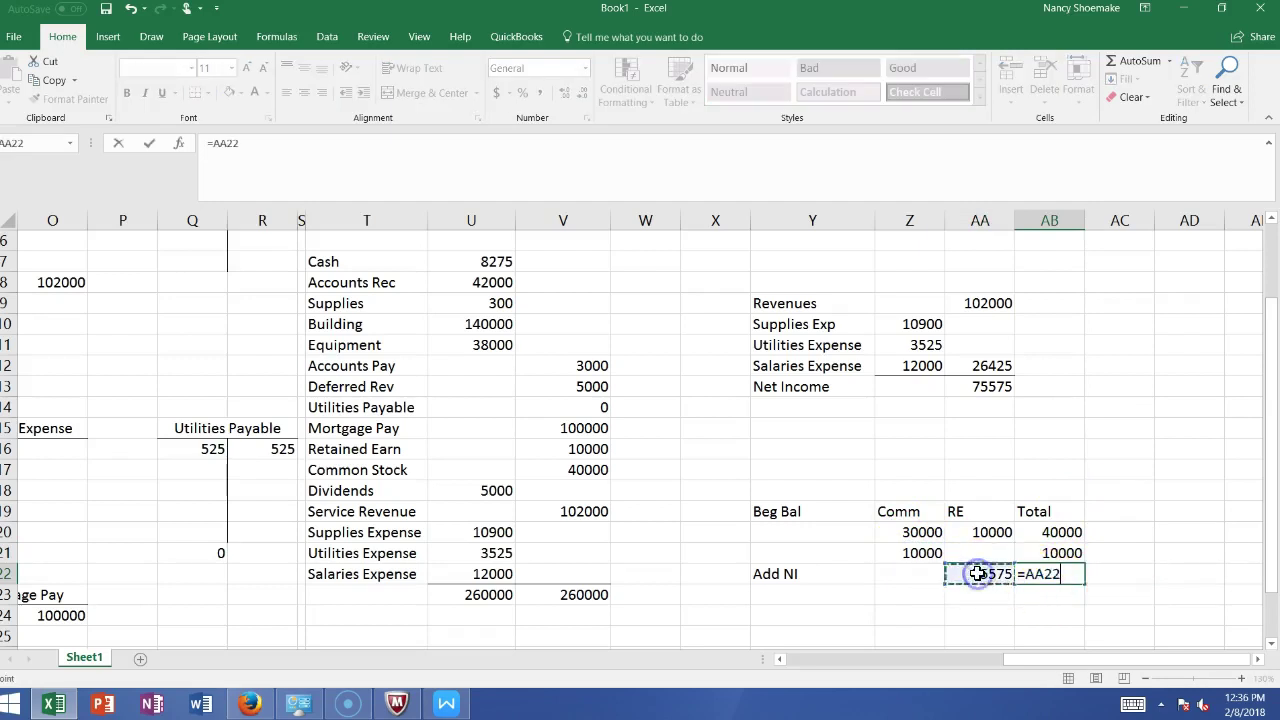
key("Return")
Add a Less Div row in Y23 with -5000 under both RE and Total
left_click(796, 597)
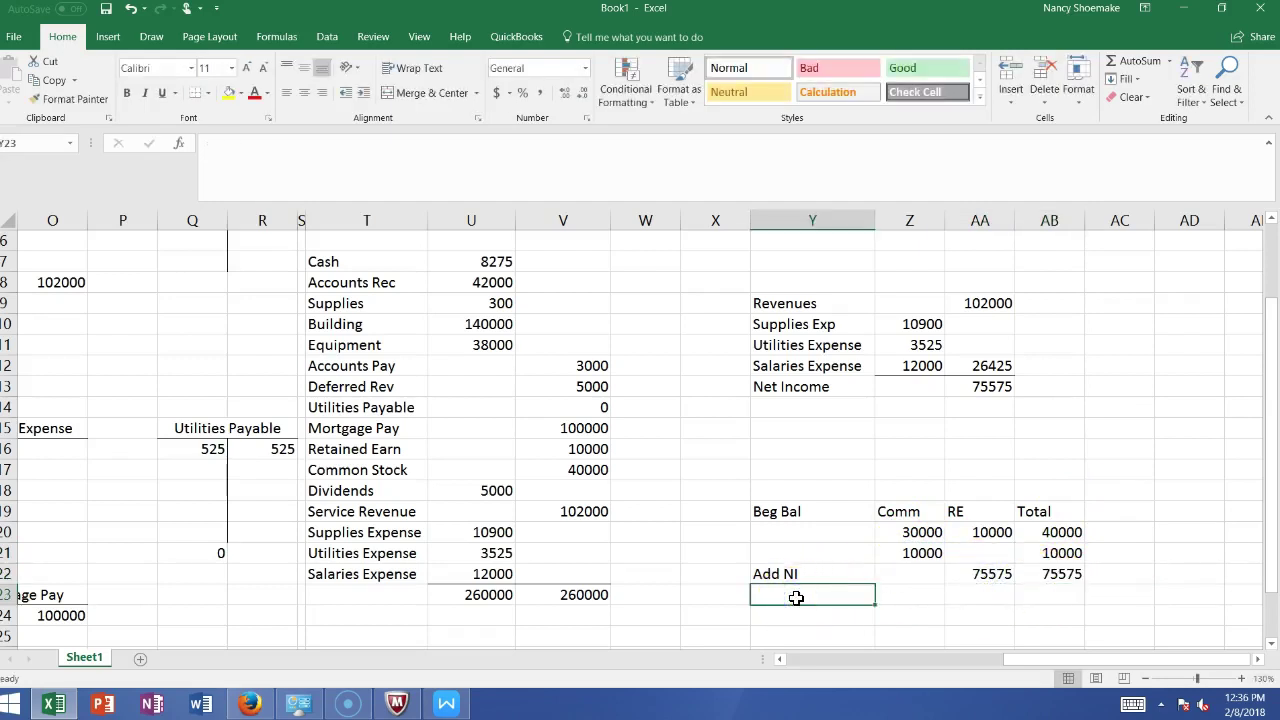
type("Less Div")
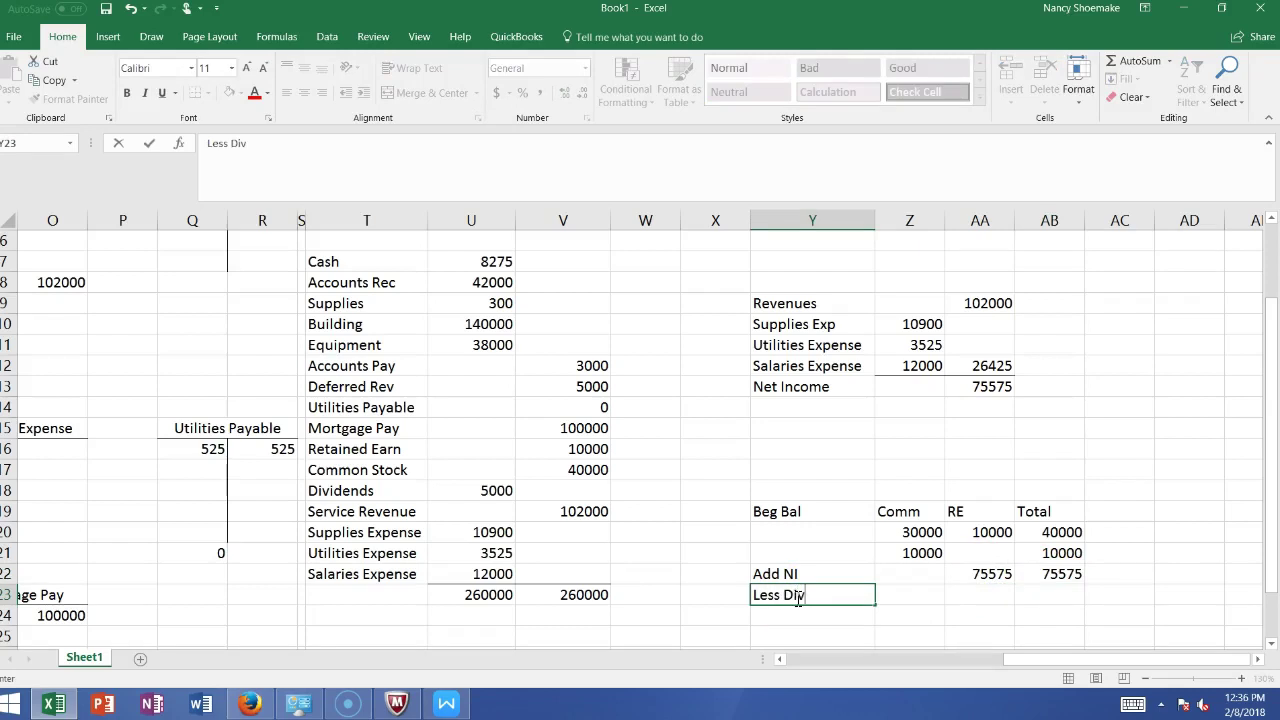
left_click(966, 596)
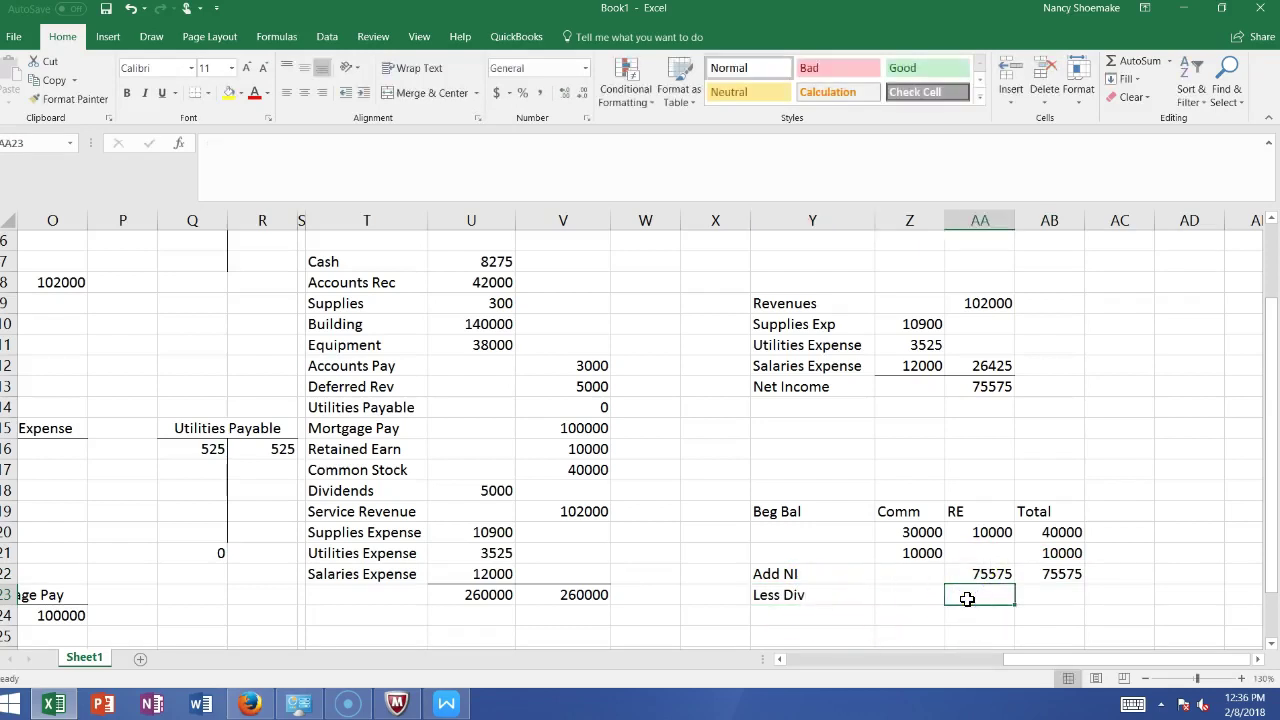
type("-5000")
key("Return")
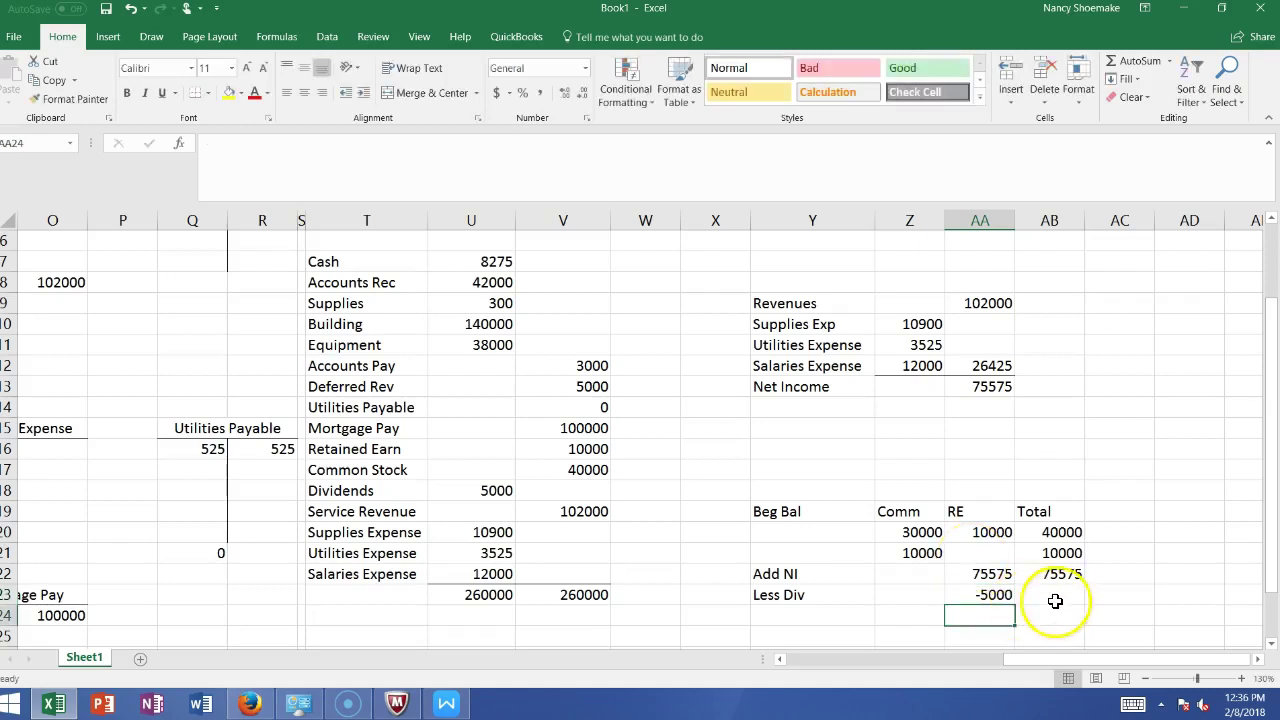
left_click(1055, 598)
type("-5")
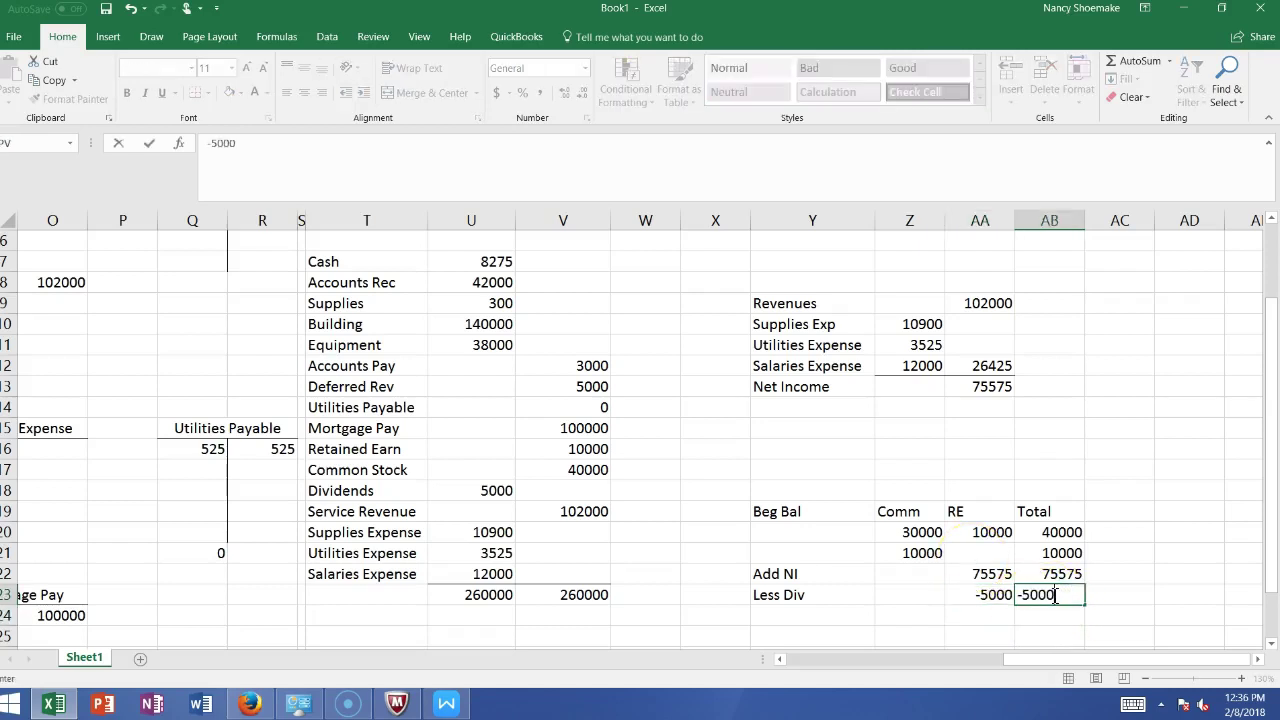
type("000")
key("Return")
Label Y24 Ending Bal, sum Z20:Z23 in Z24, and extend the formula across to AB24
left_click(800, 614)
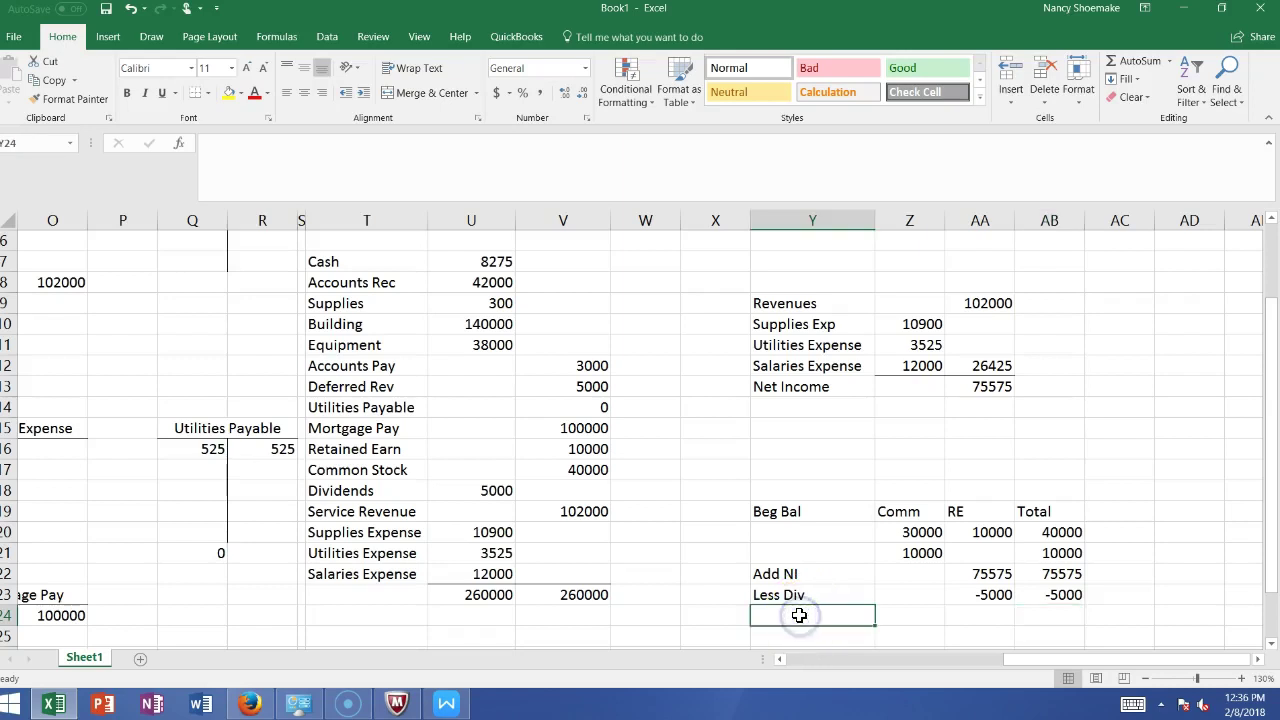
type("Ending Bal")
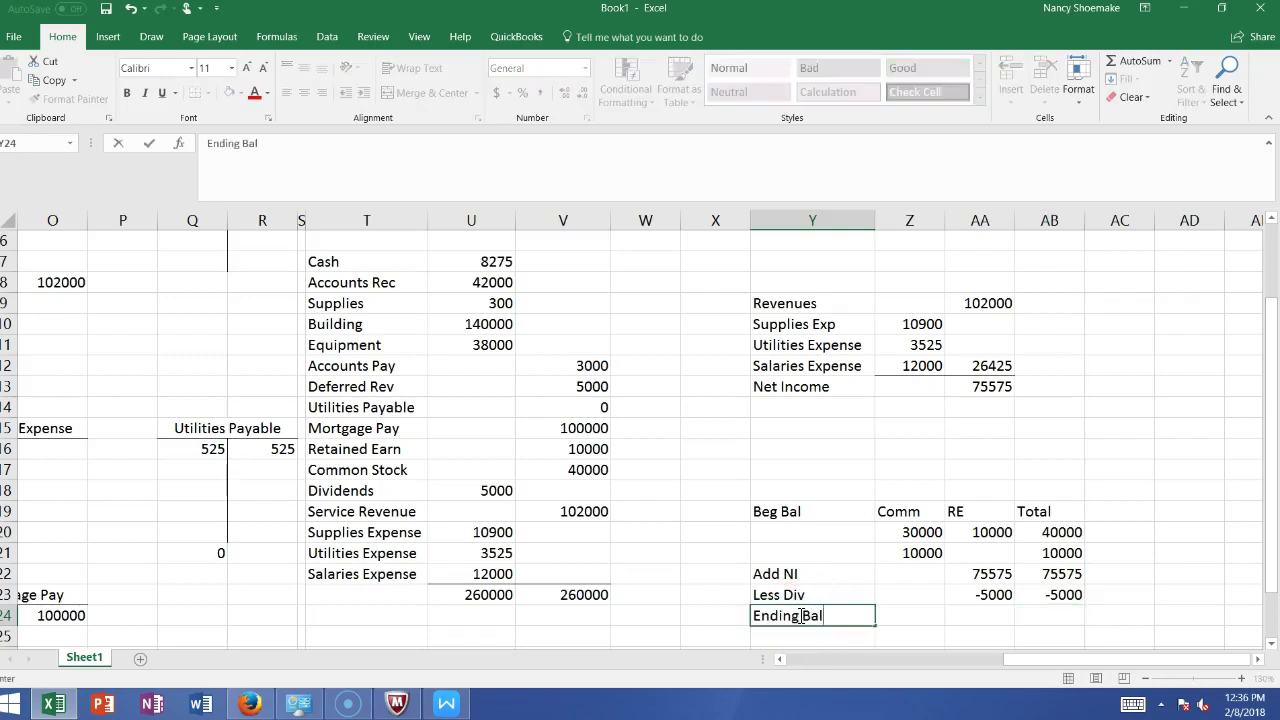
left_click(903, 610)
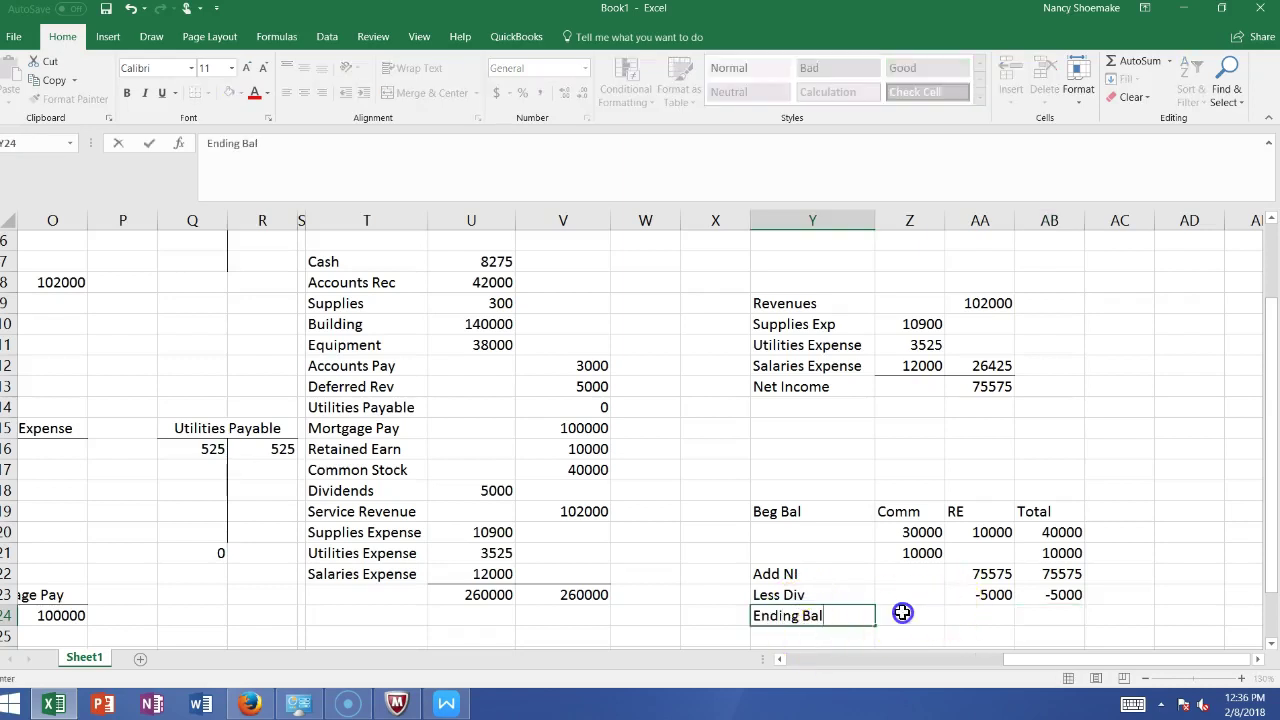
left_click(1118, 62)
key("Return")
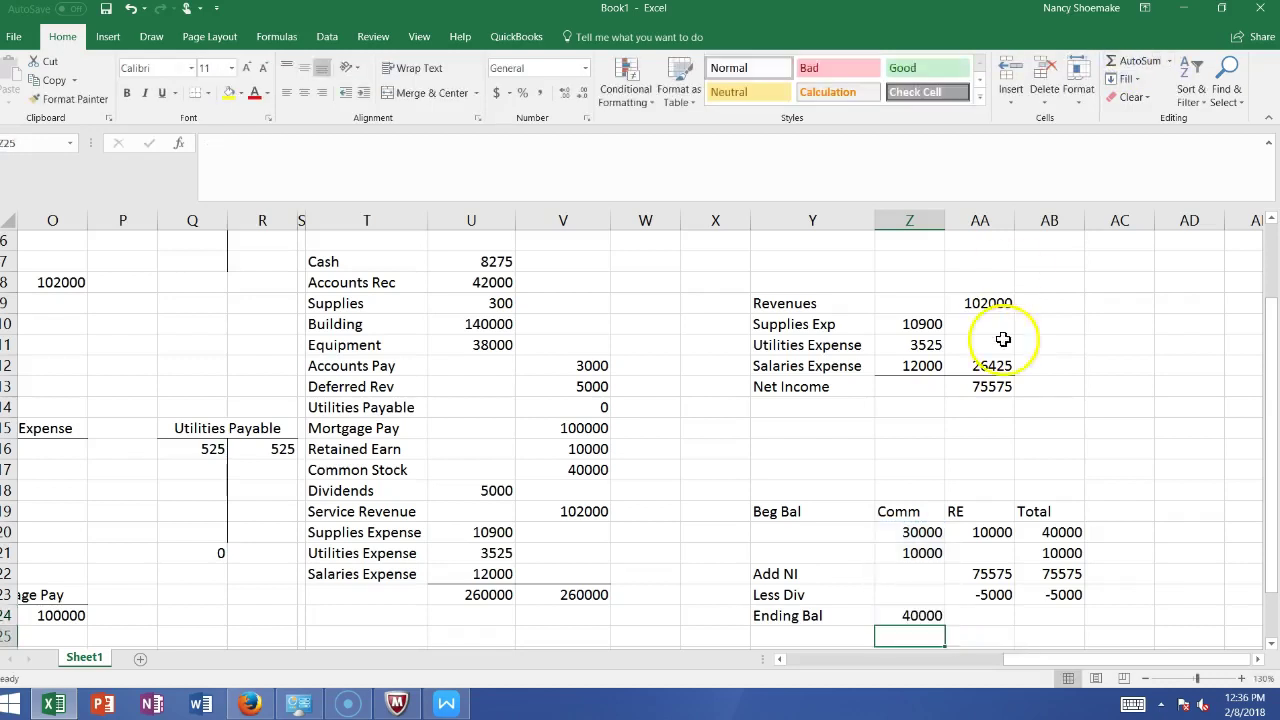
left_click(935, 617)
left_click_drag(943, 626, 1058, 630)
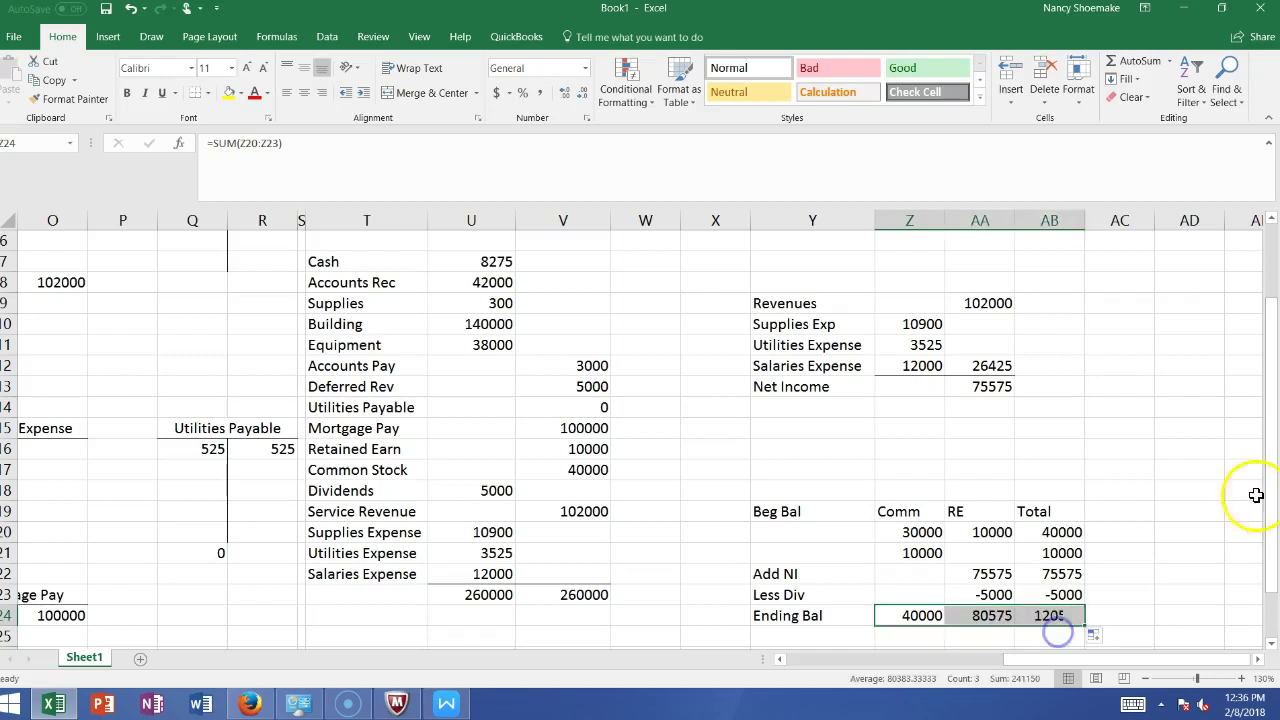
left_click(1205, 445)
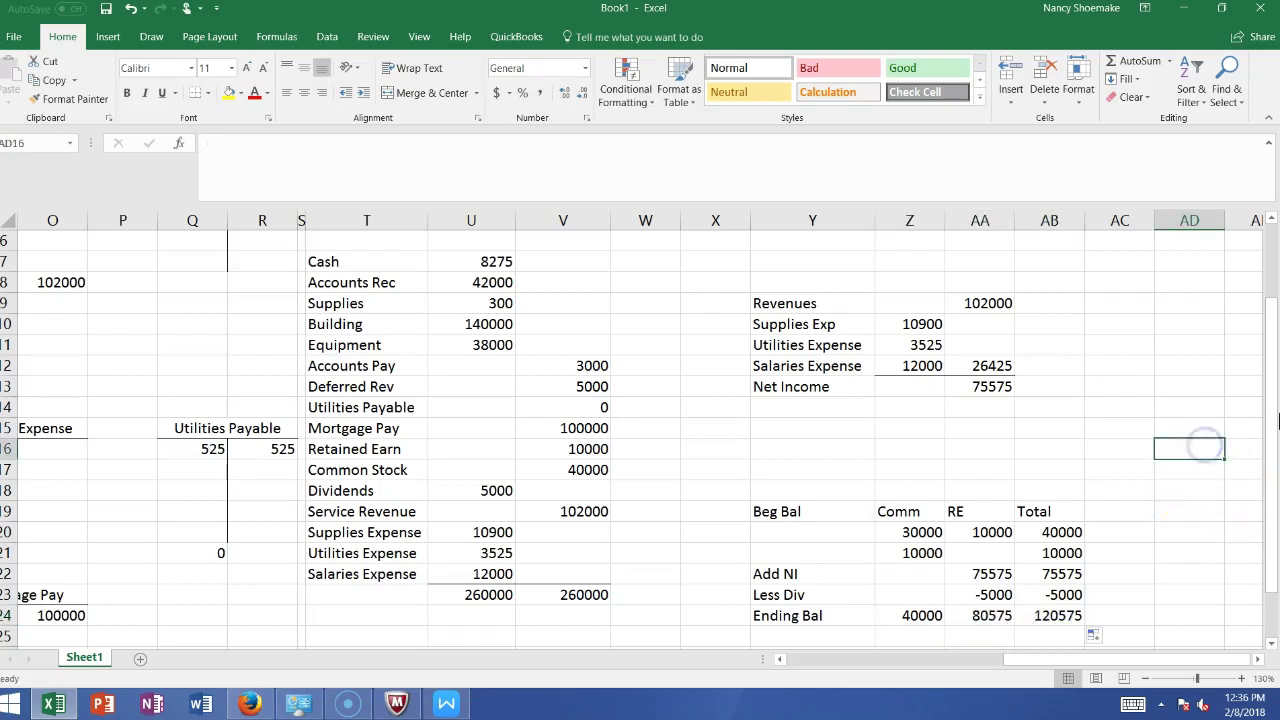
Enter Cash in Y26 below the equity statement
left_click_drag(1271, 414, 1276, 483)
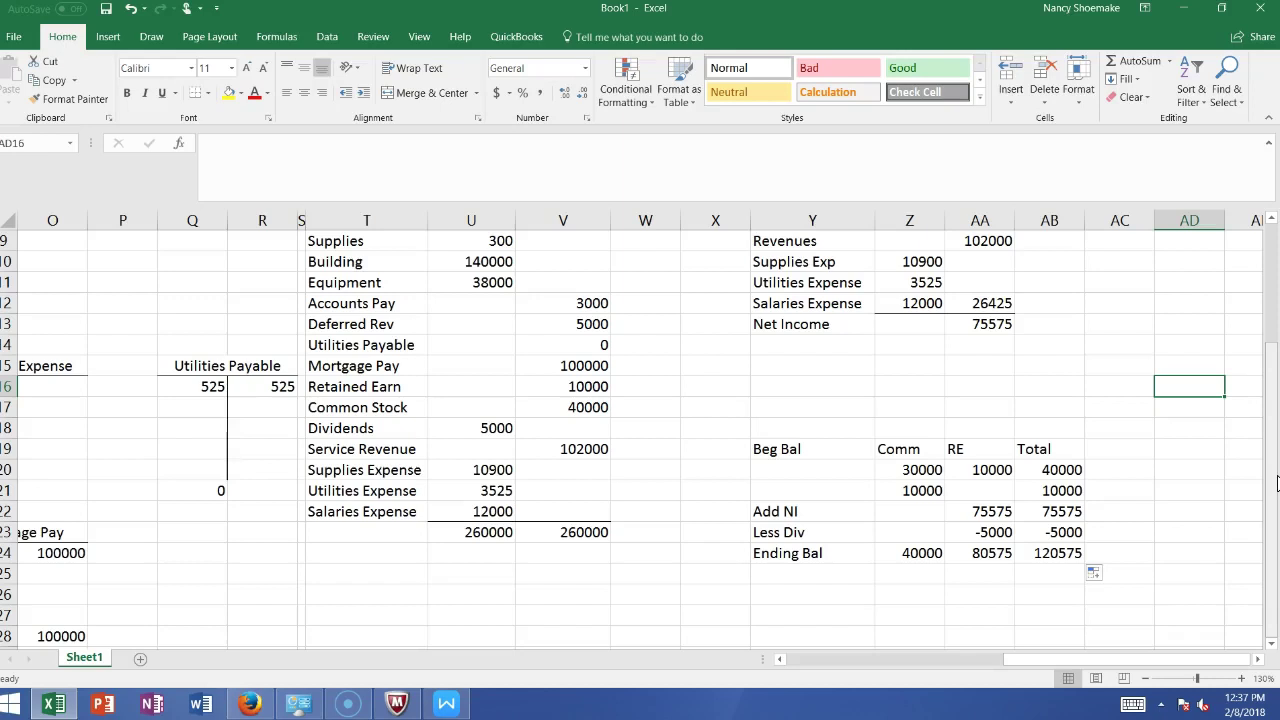
left_click(778, 597)
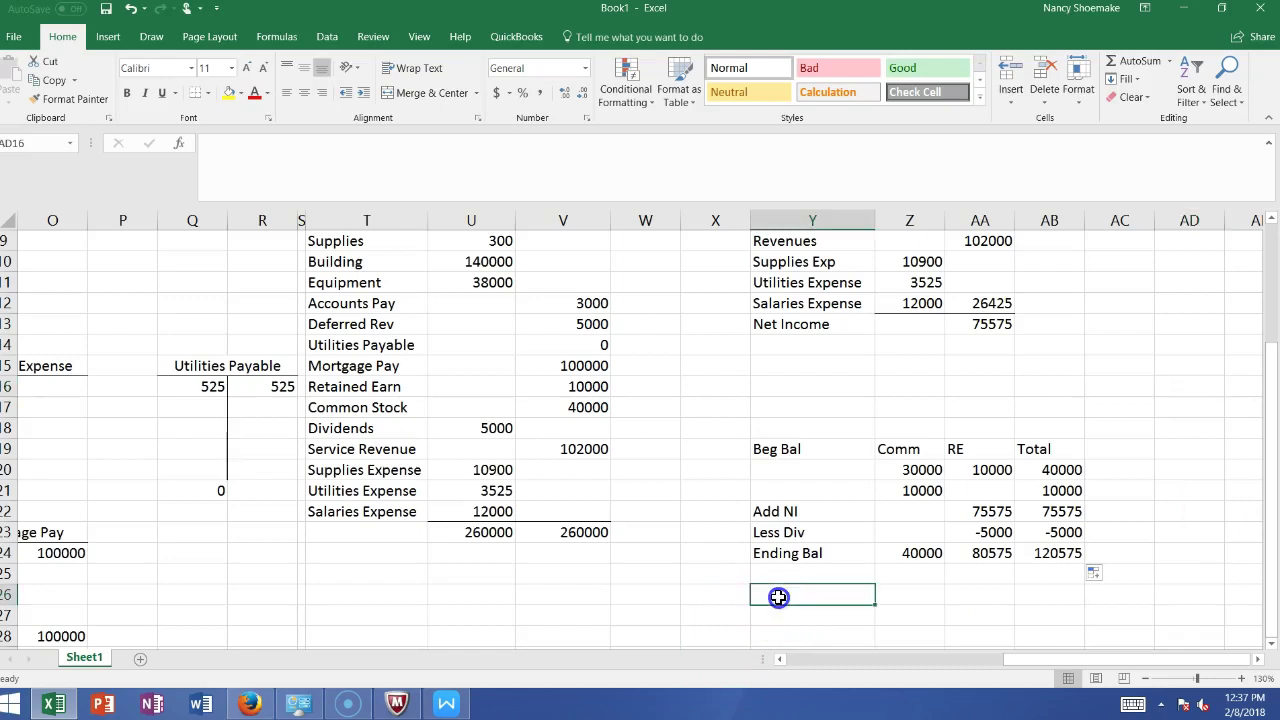
type("Cash")
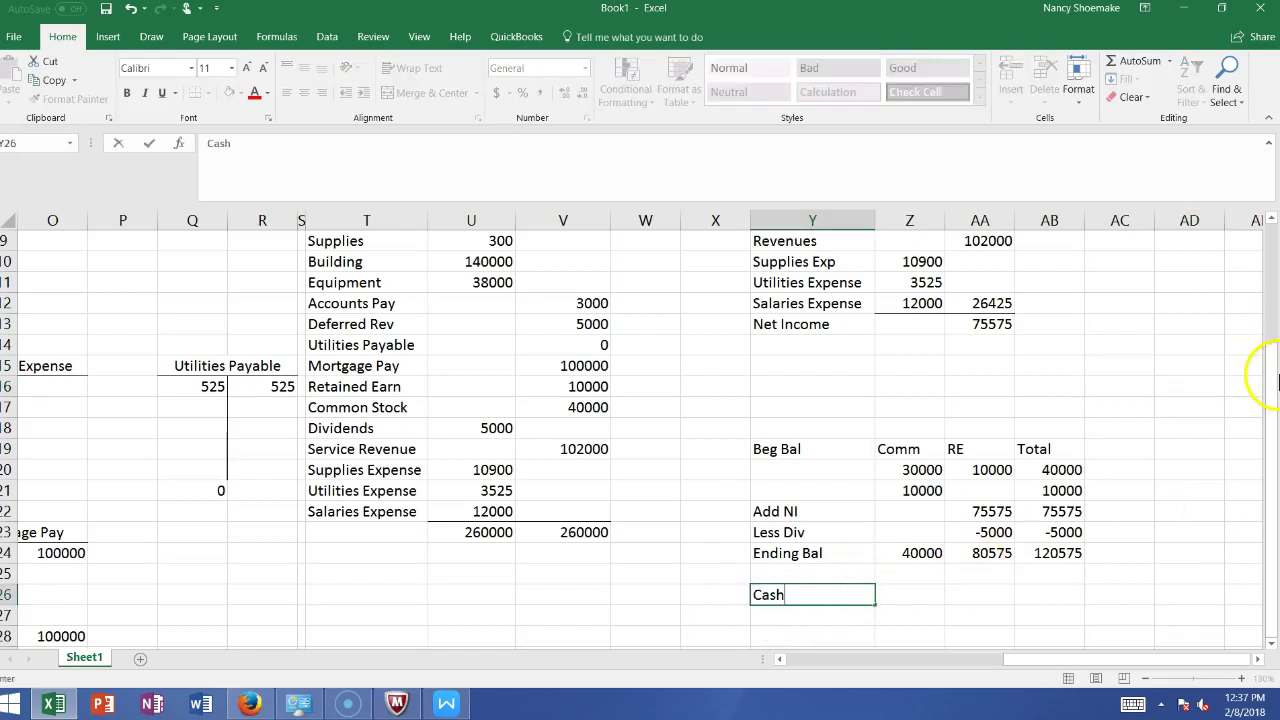
Try to copy the trial balance accounts Cash through Equipment with their balances (T7:U11) into Y26
left_click_drag(1272, 378, 1270, 363)
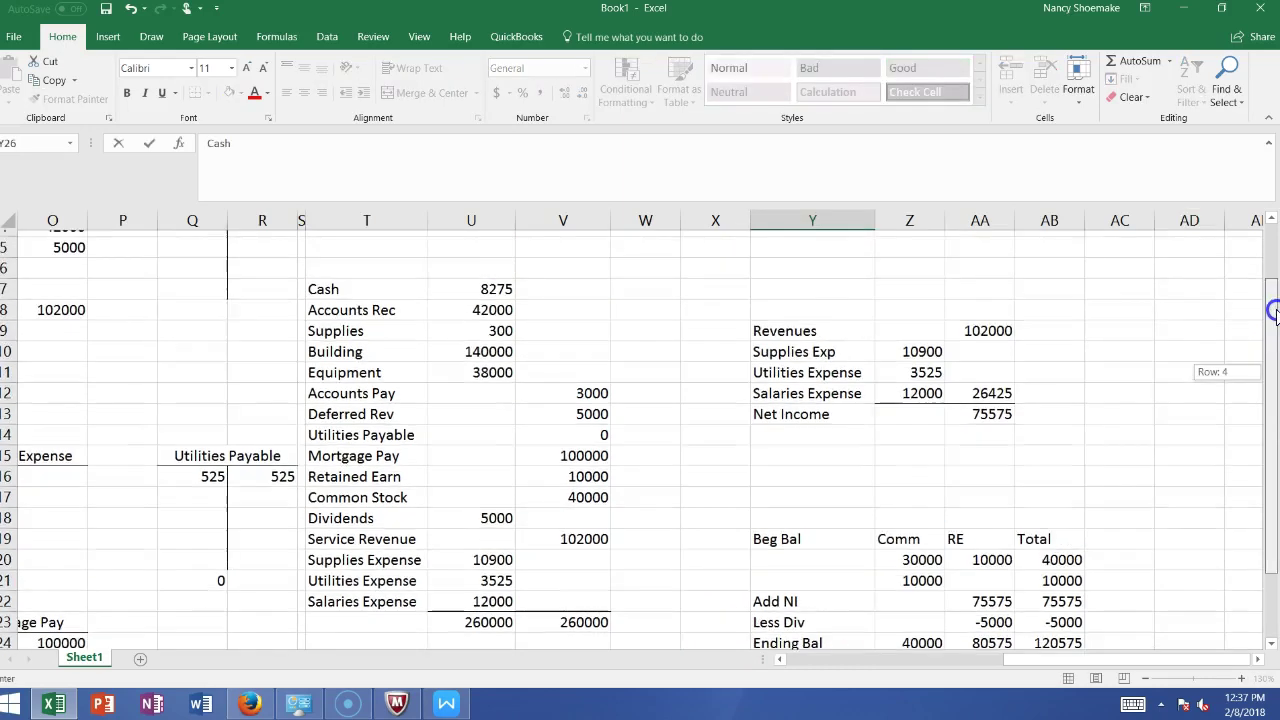
left_click_drag(325, 282, 478, 368)
right_click(472, 369)
left_click(530, 40)
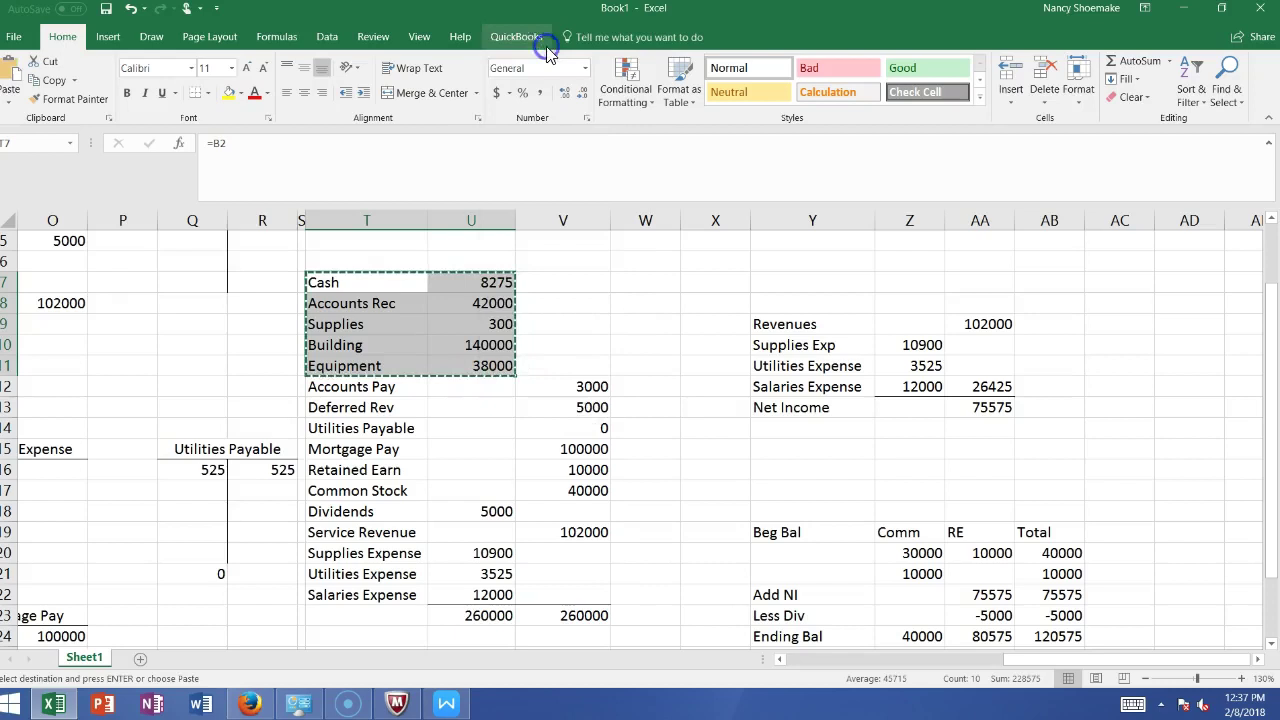
left_click_drag(1272, 318, 1265, 488)
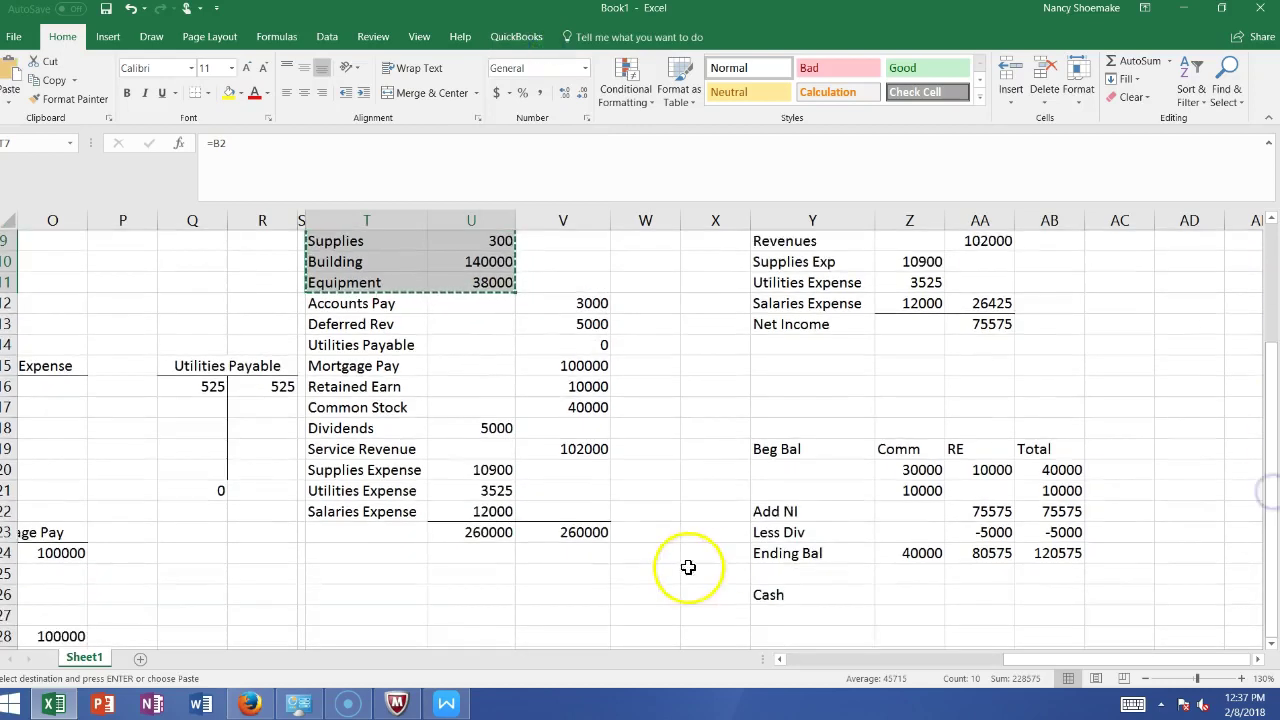
left_click(763, 593)
double_click(763, 593)
key("ctrl+v")
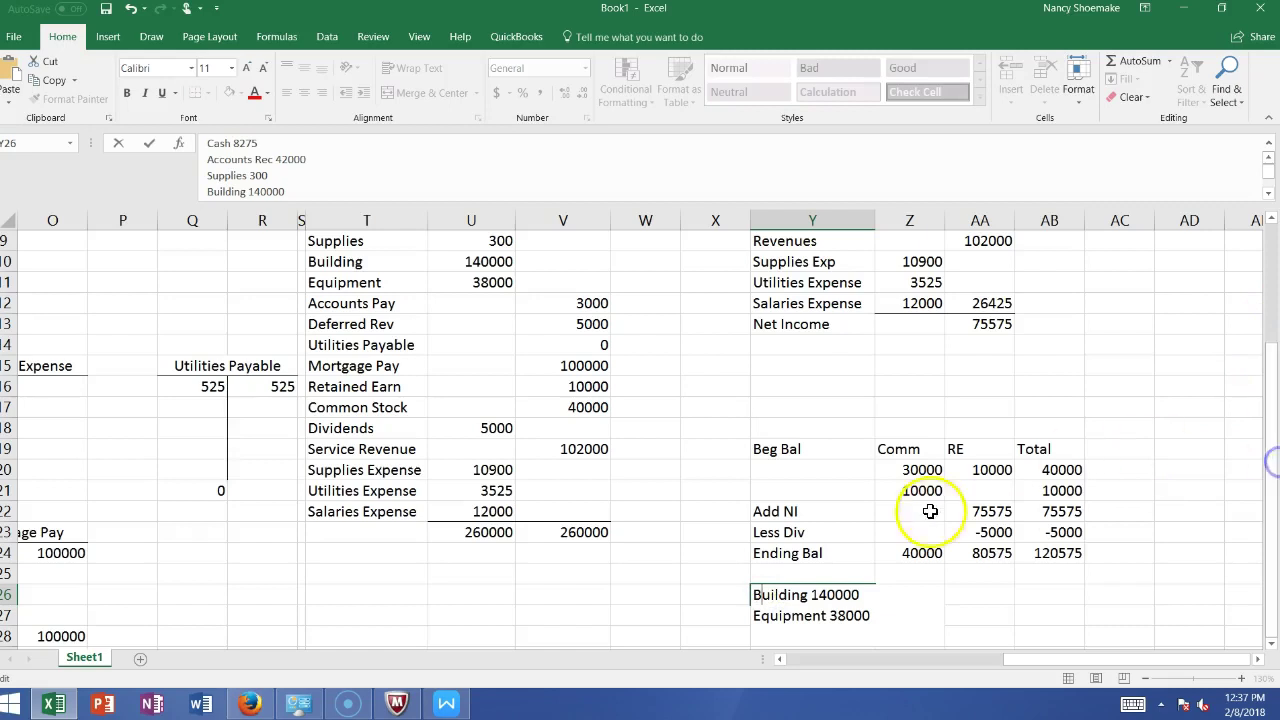
left_click_drag(1272, 430, 786, 569)
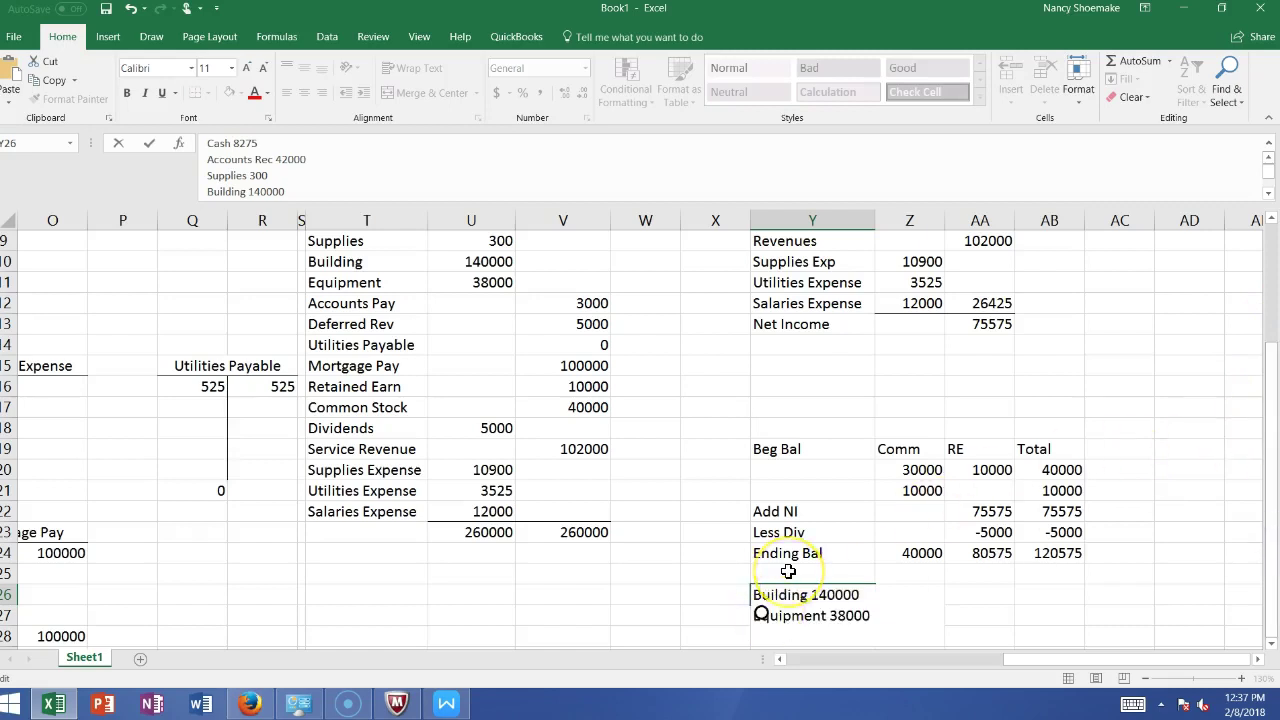
Clear the pasted account list from cell Y26
key("Up")
key("Home")
key("BackSpace")
key("BackSpace")
key("Delete")
left_click_drag(908, 646, 560, 586)
key("BackSpace")
left_click_drag(863, 631, 686, 560)
key("BackSpace")
left_click_drag(1268, 486, 1270, 300)
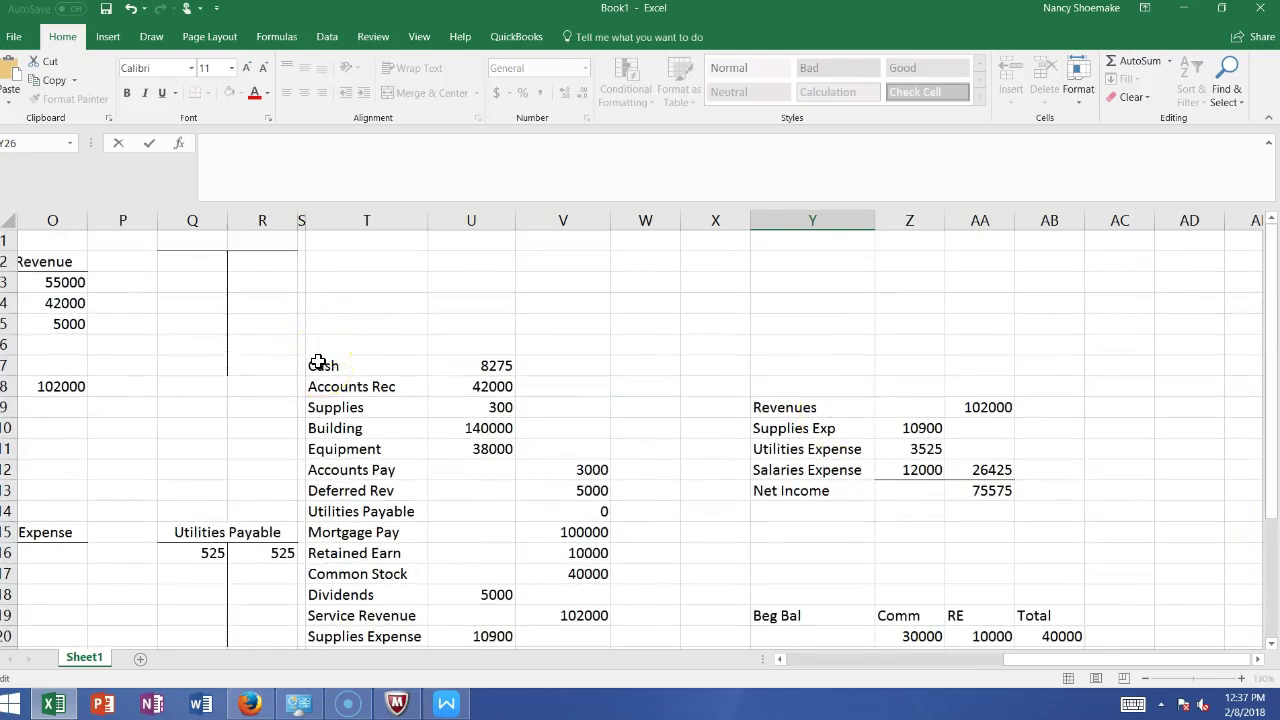
left_click_drag(1266, 414, 1274, 548)
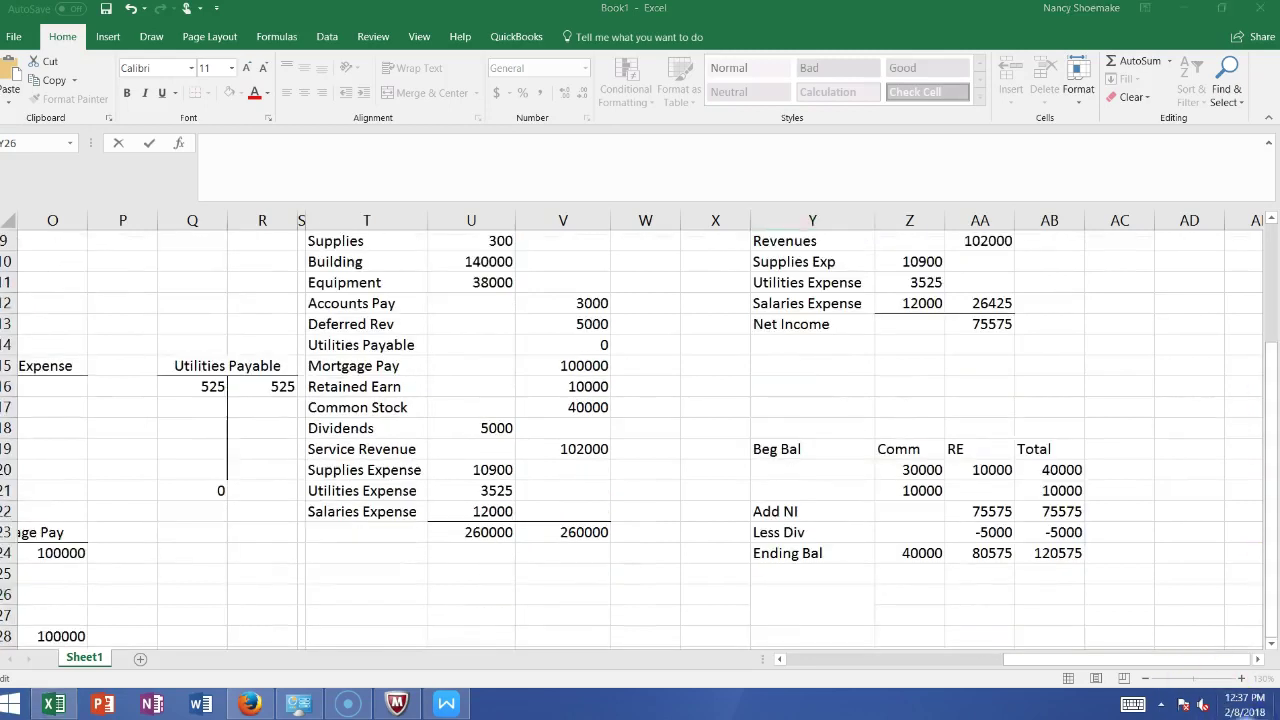
left_click(806, 606)
key("alt+Return")
key("Return")
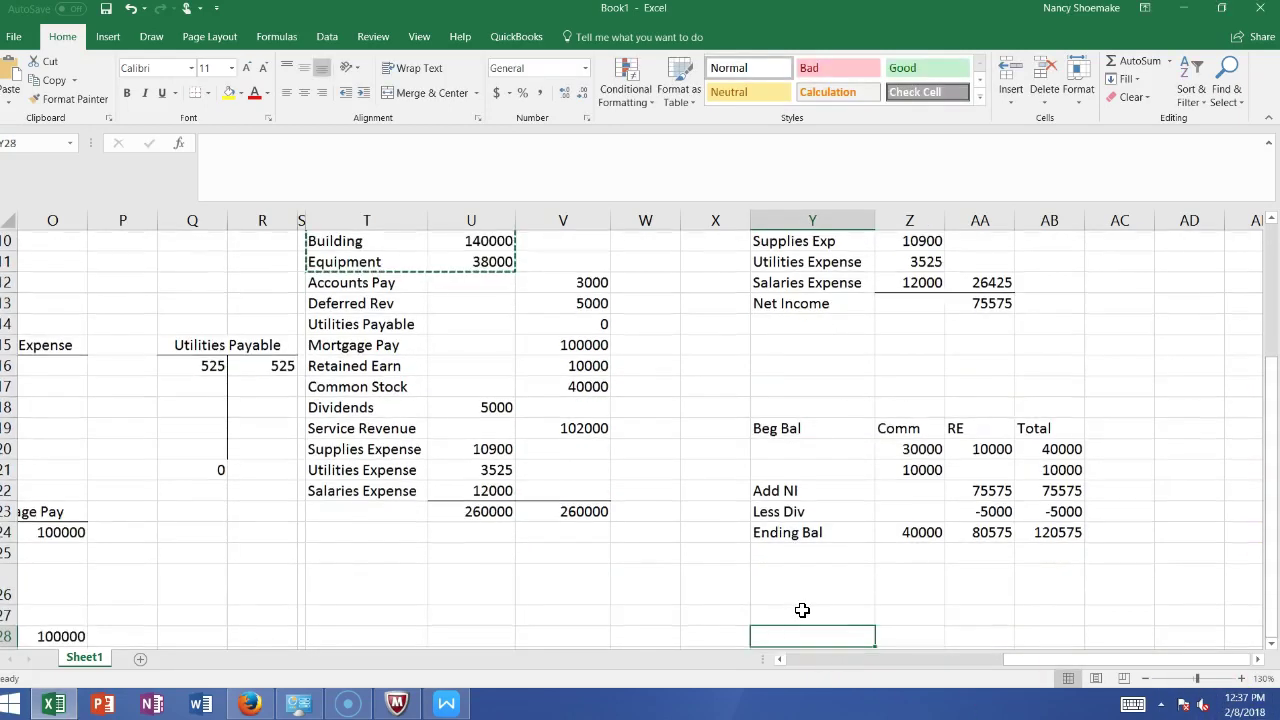
Start the asset list with Cash 8275 in Y28:Z28 and A/R 42000 in Y29:Z29
type("Cash")
key("Tab")
type("8275")
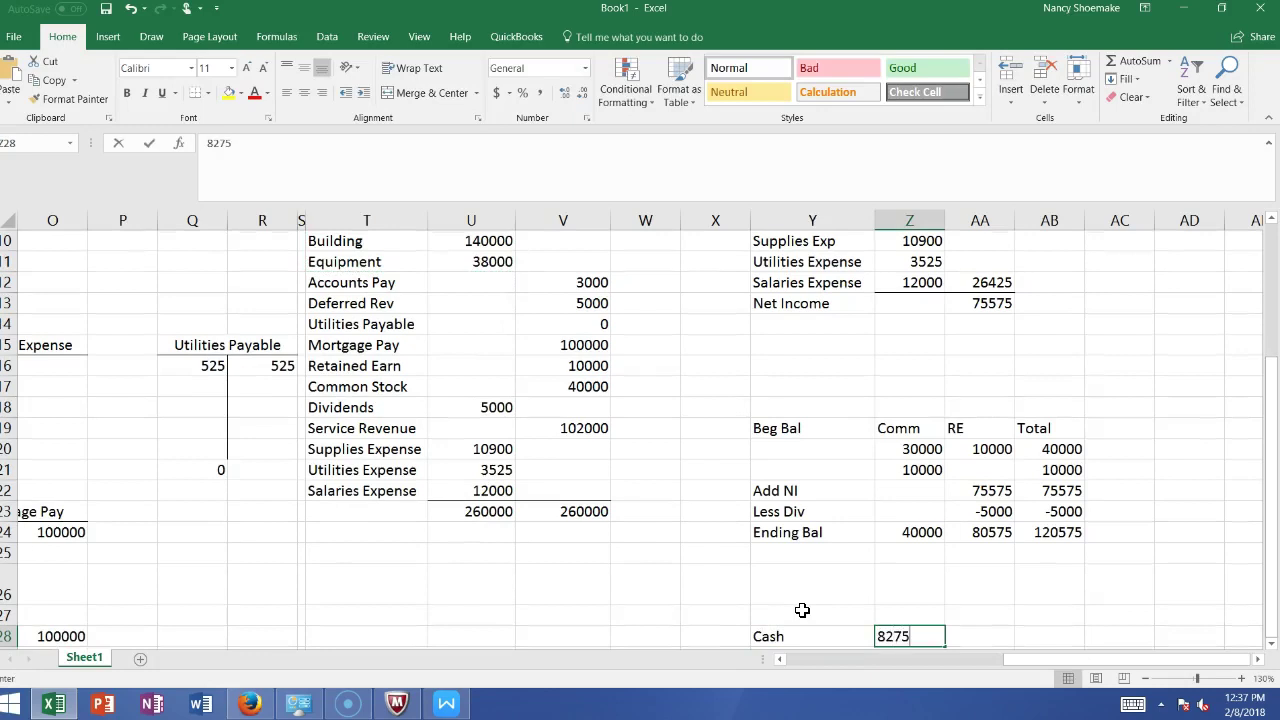
key("Return")
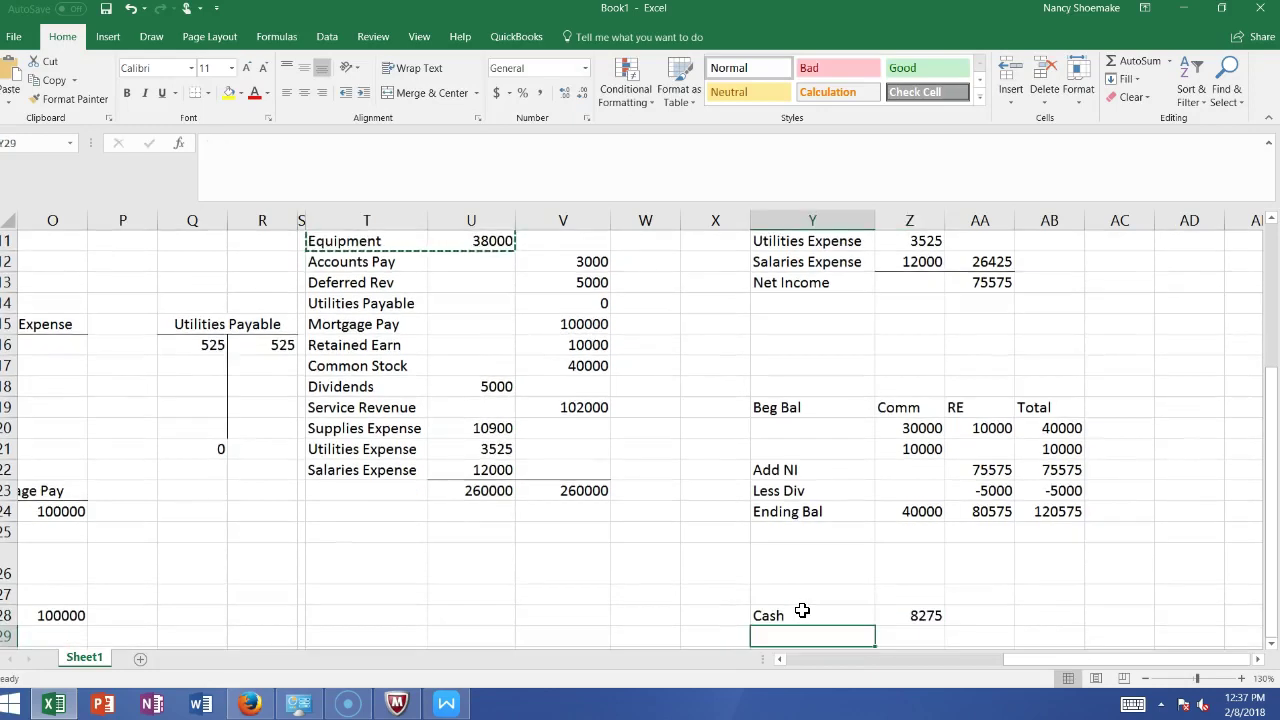
key("Escape")
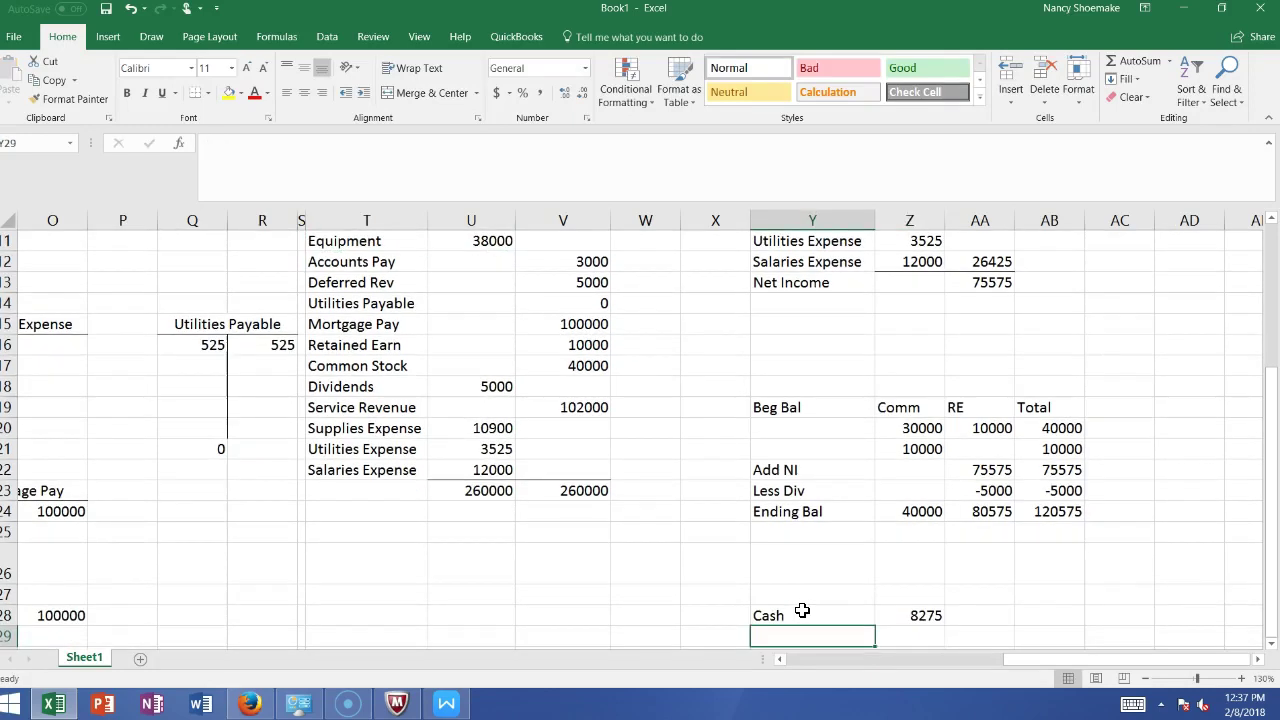
type("A/R")
key("Tab")
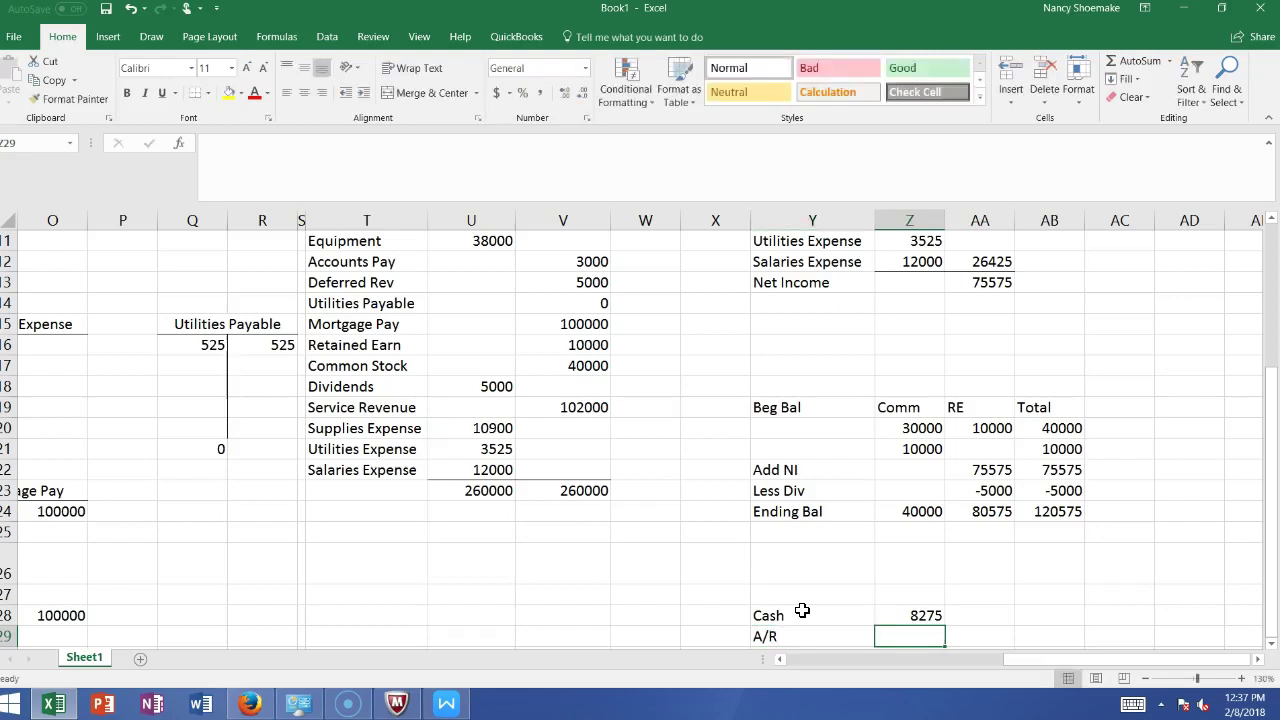
type("42000")
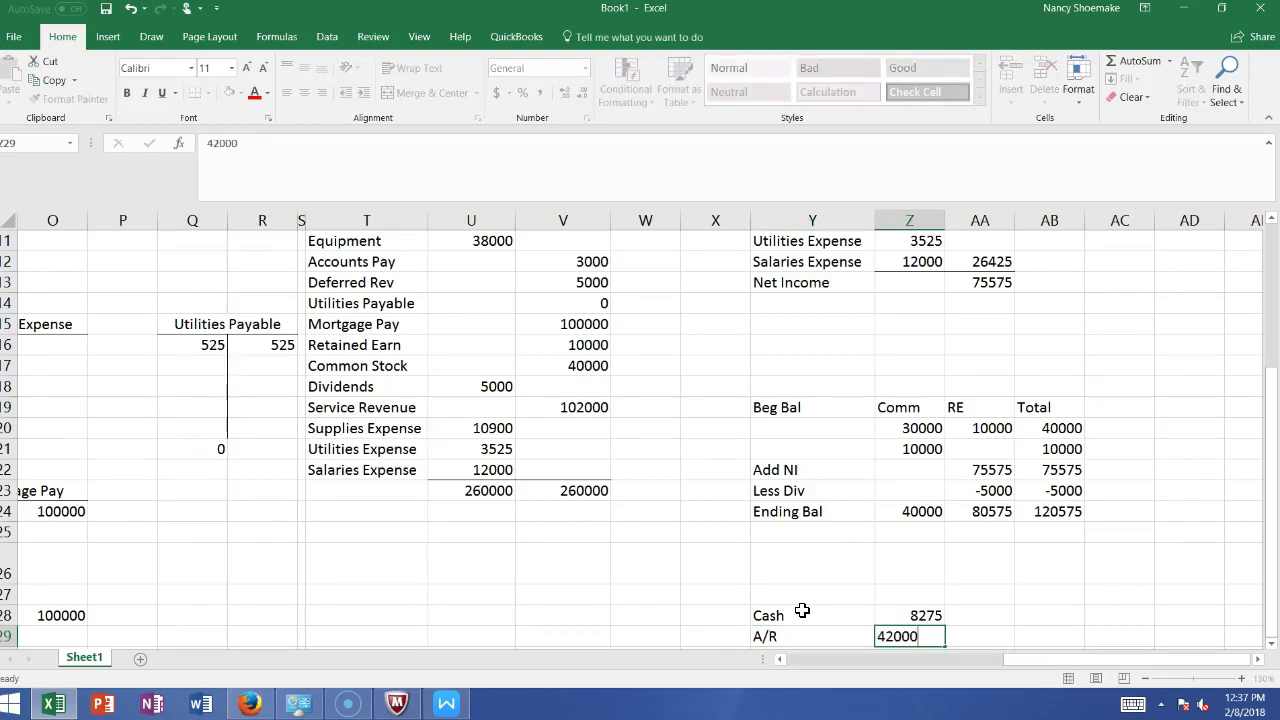
key("Return")
Add Supplies with 300 to the asset list in Y30:Z30
type("Su")
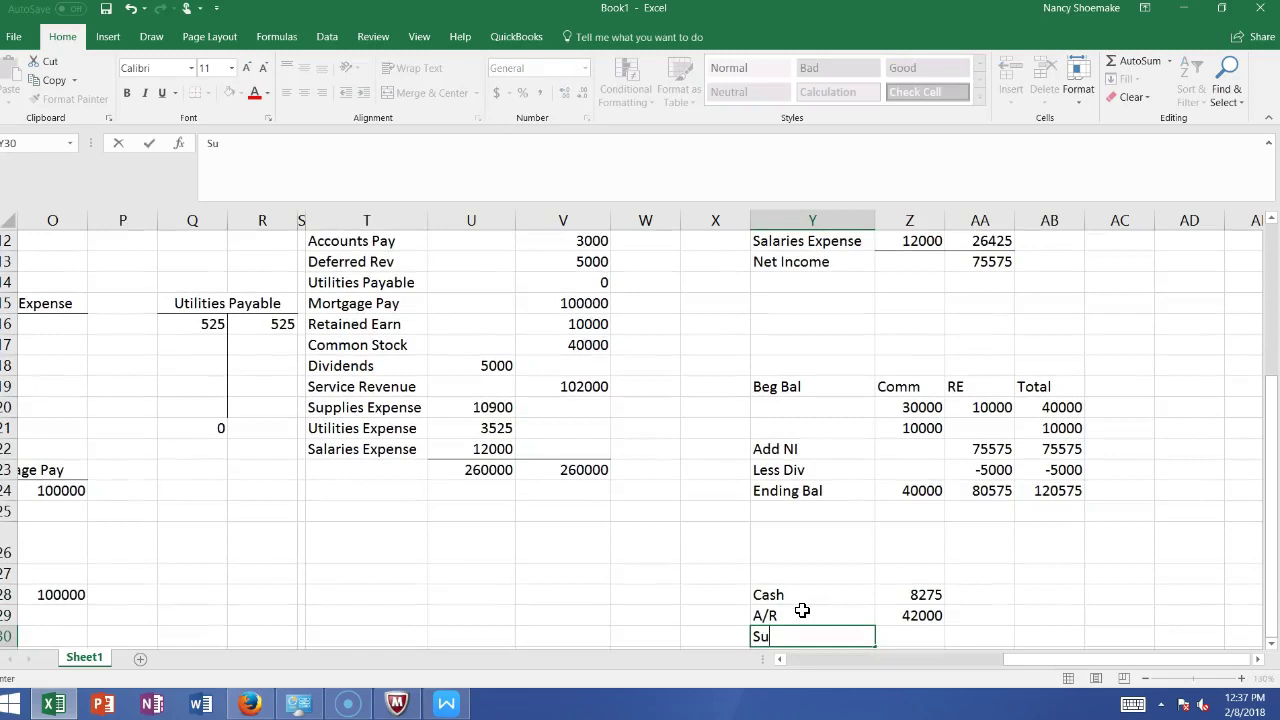
type("pplies")
key("Tab")
type("300")
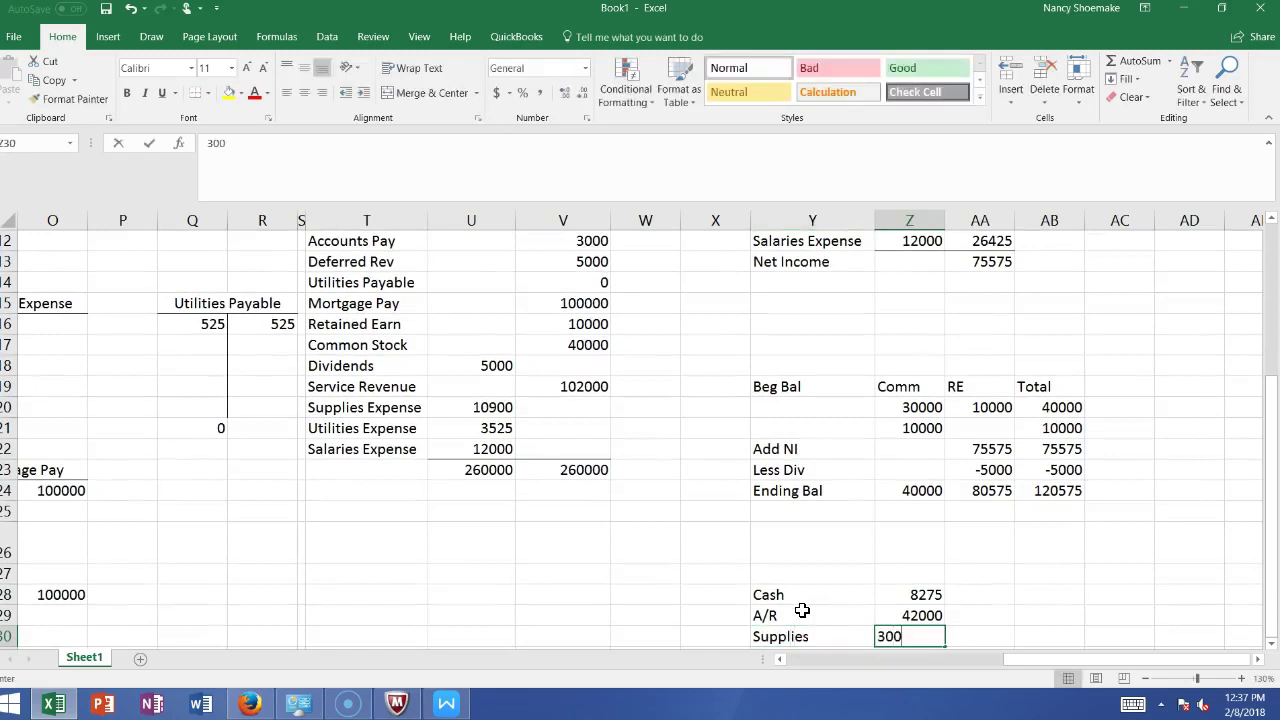
key("Return")
mouse_move(1272, 462)
left_mouse_down()
mouse_move(1272, 346)
mouse_move(1272, 462)
left_mouse_up()
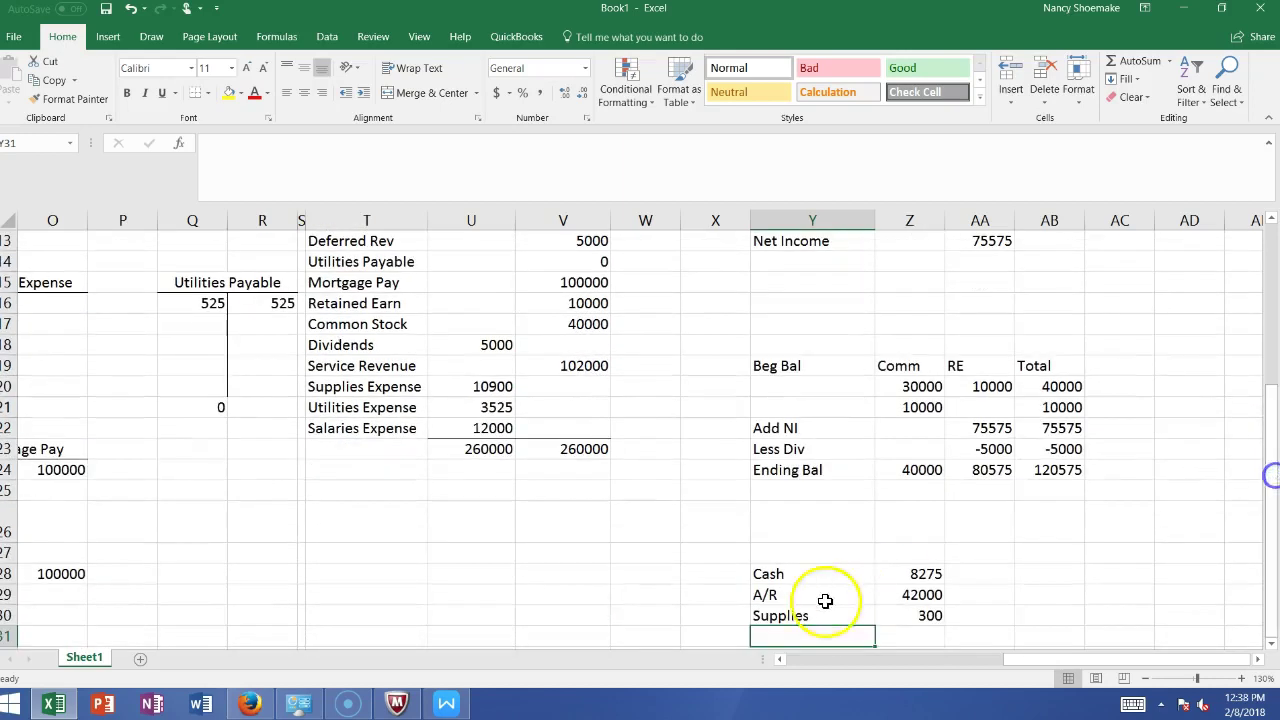
left_click(817, 621)
type("Building")
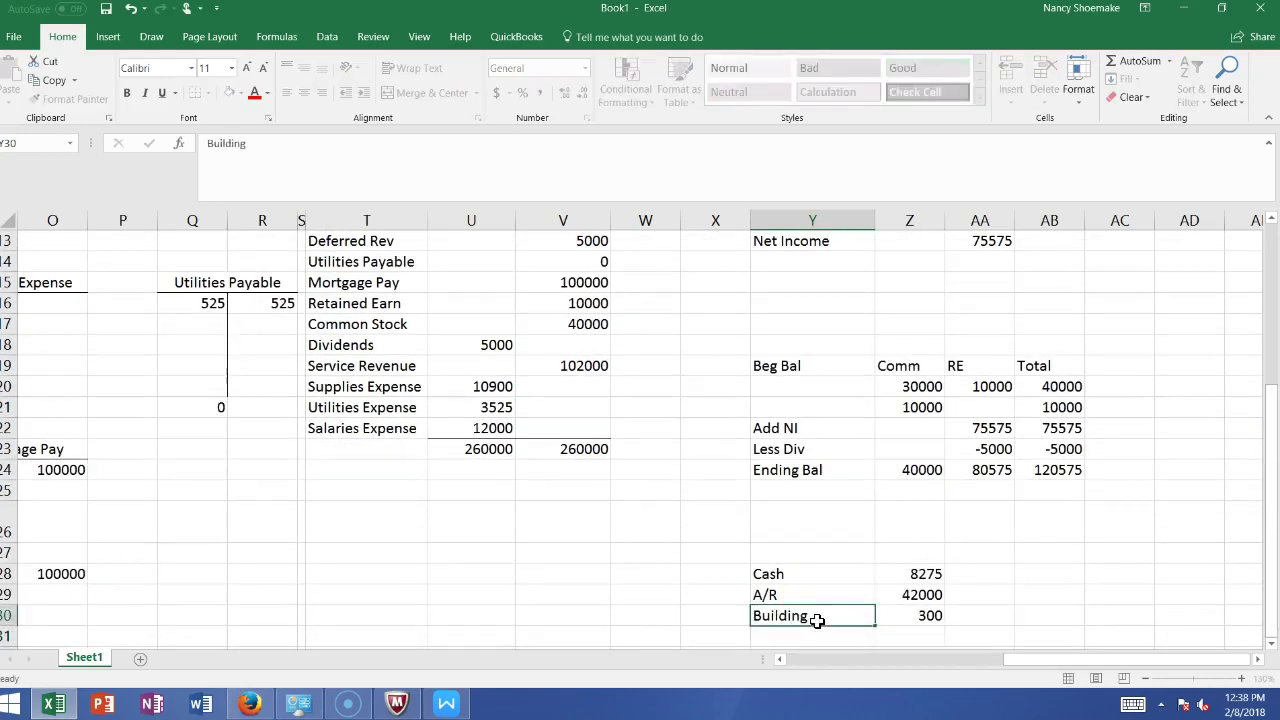
key("Tab")
left_click(817, 621)
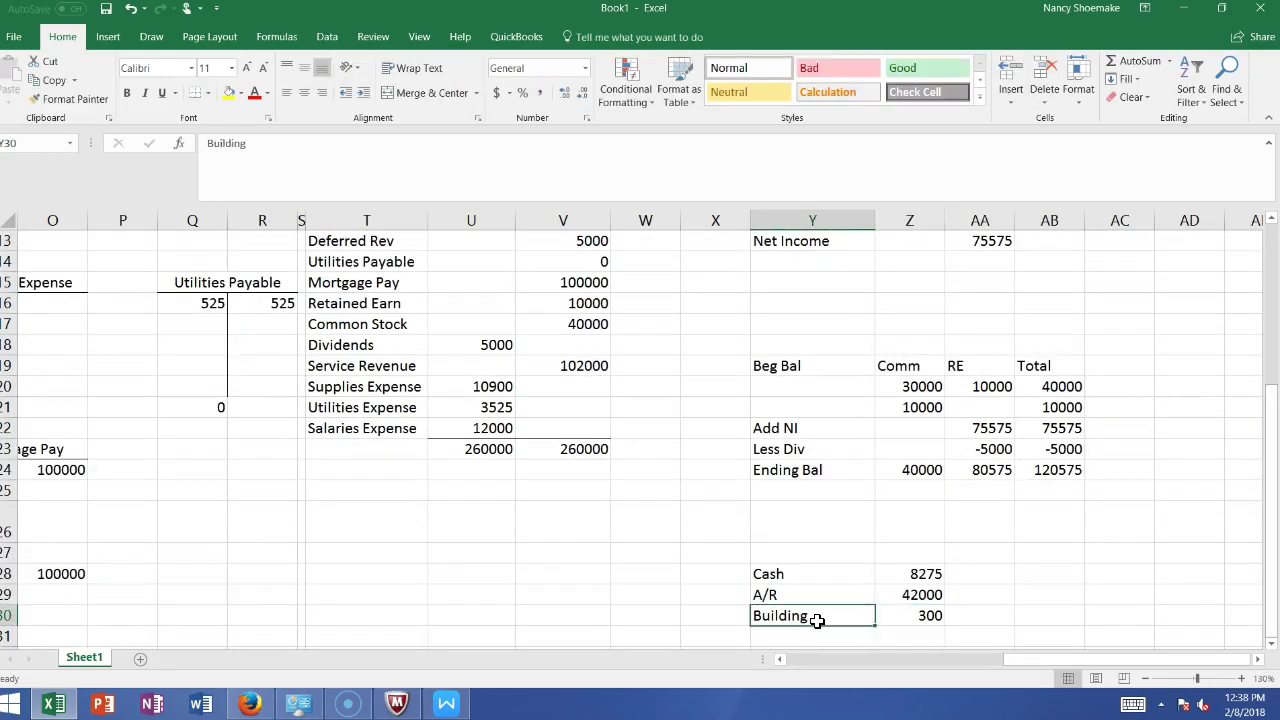
type("Supplies")
key("Return")
Add Building with 140000 in row 31 and Equipment with 38000 in row 32 of the asset list
type("Building")
key("Tab")
type("1")
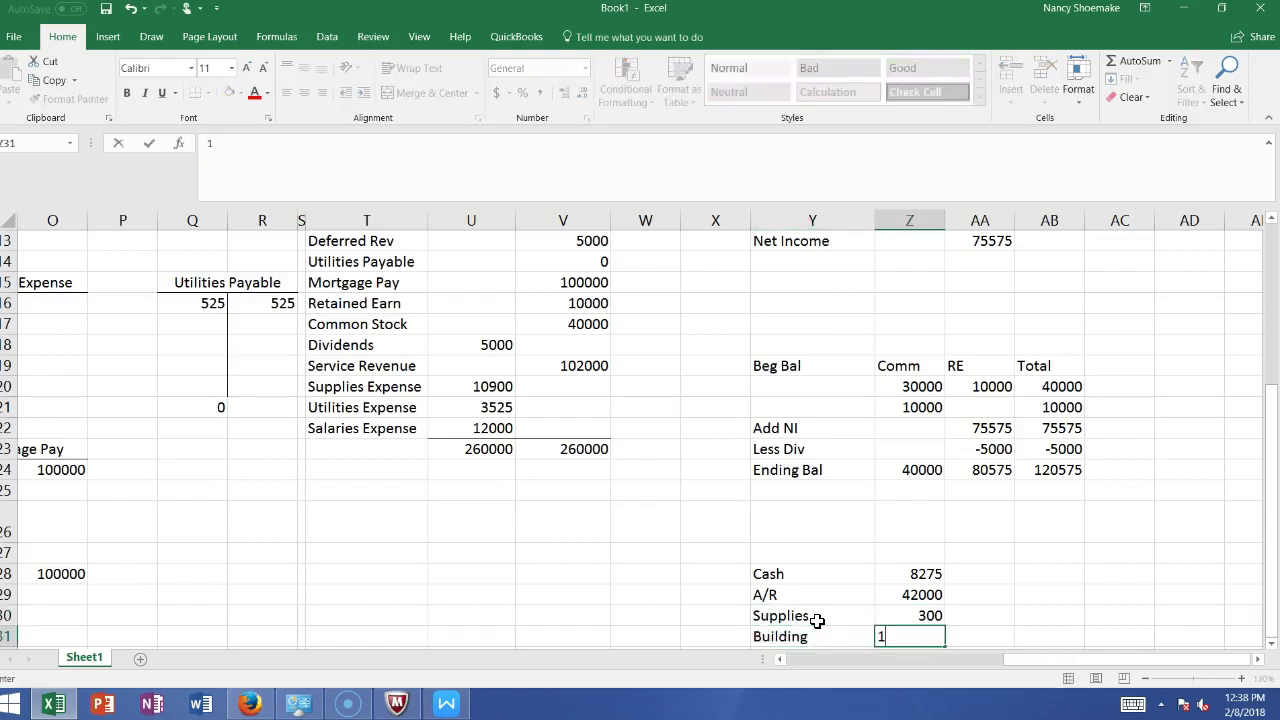
type("40000")
key("Return")
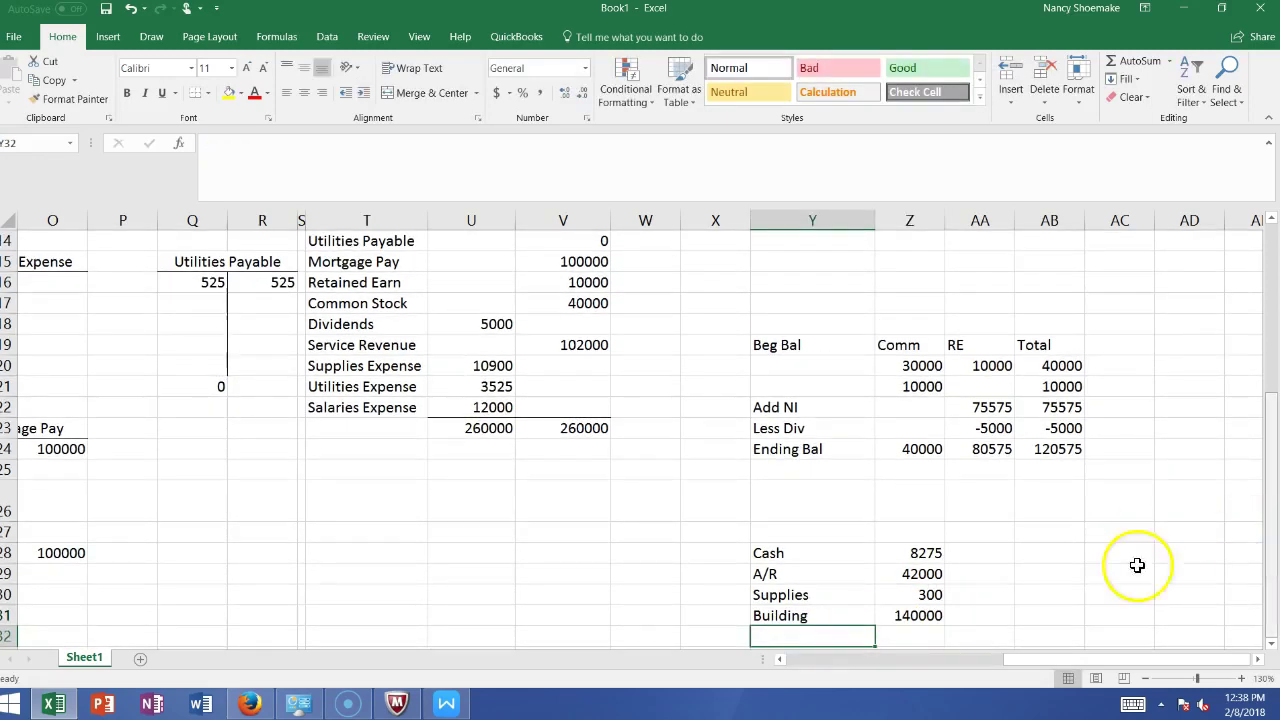
type("Equipment")
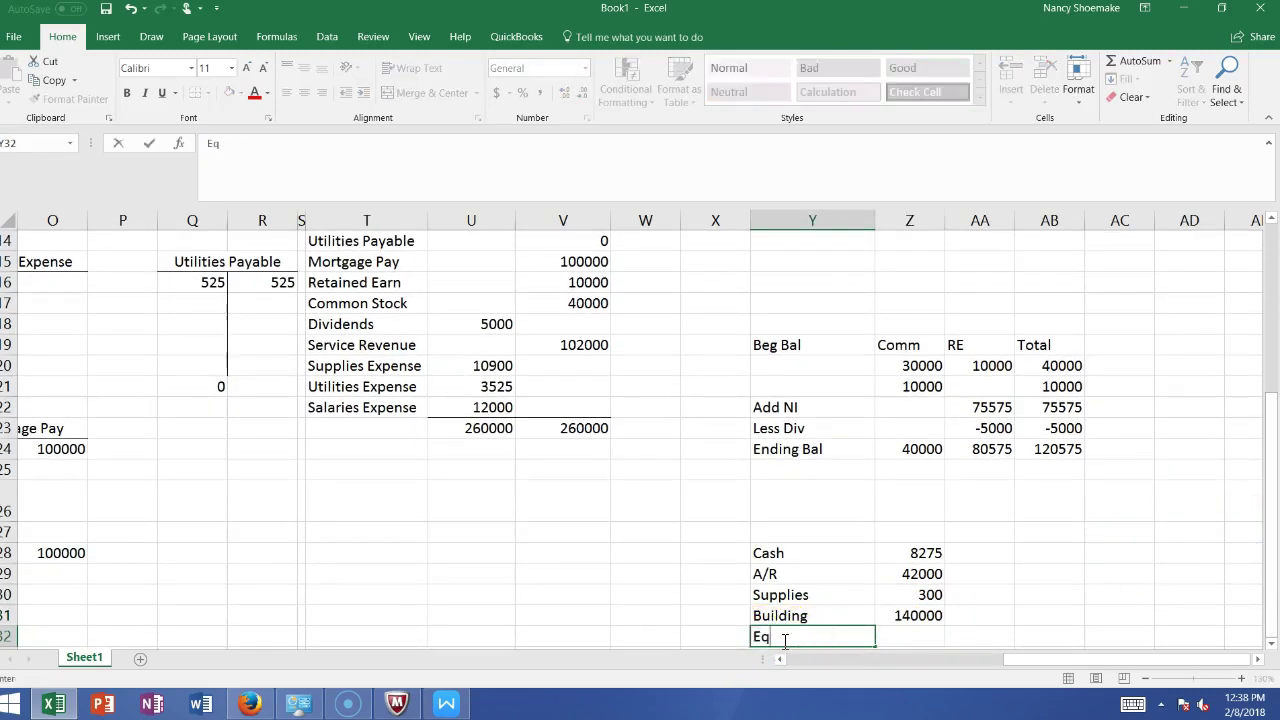
key("Tab")
type("38000")
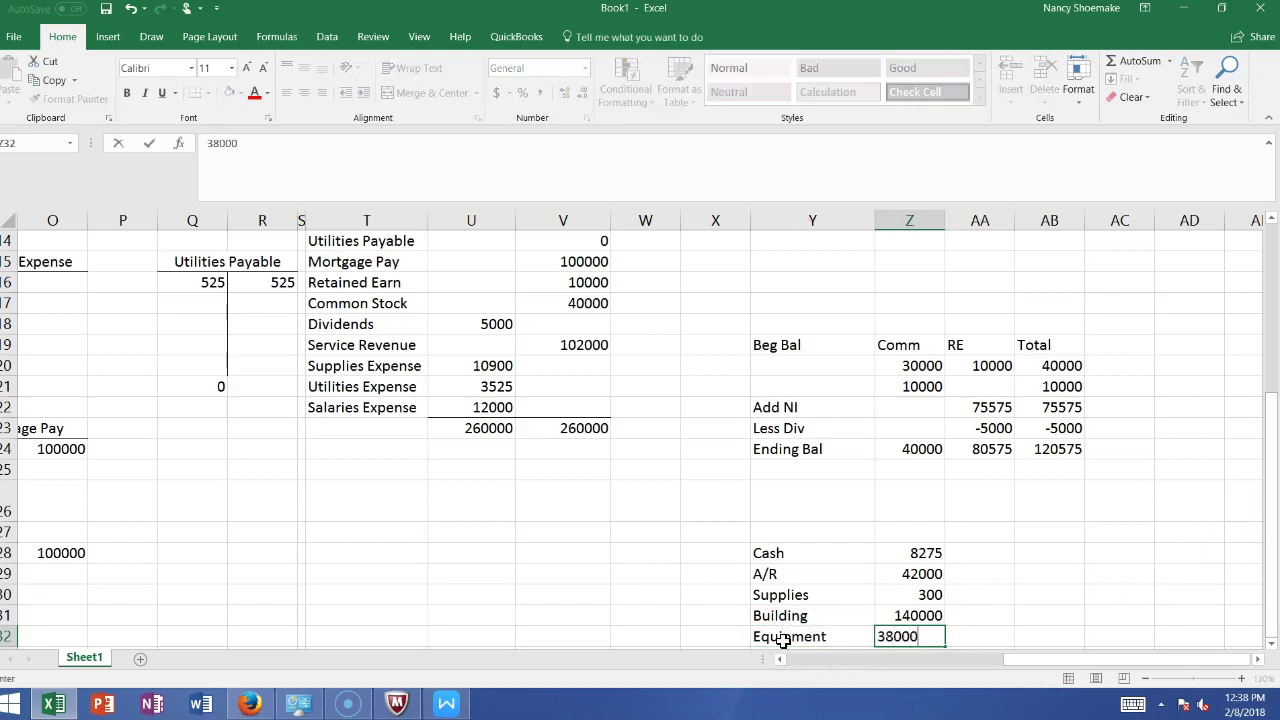
key("Return")
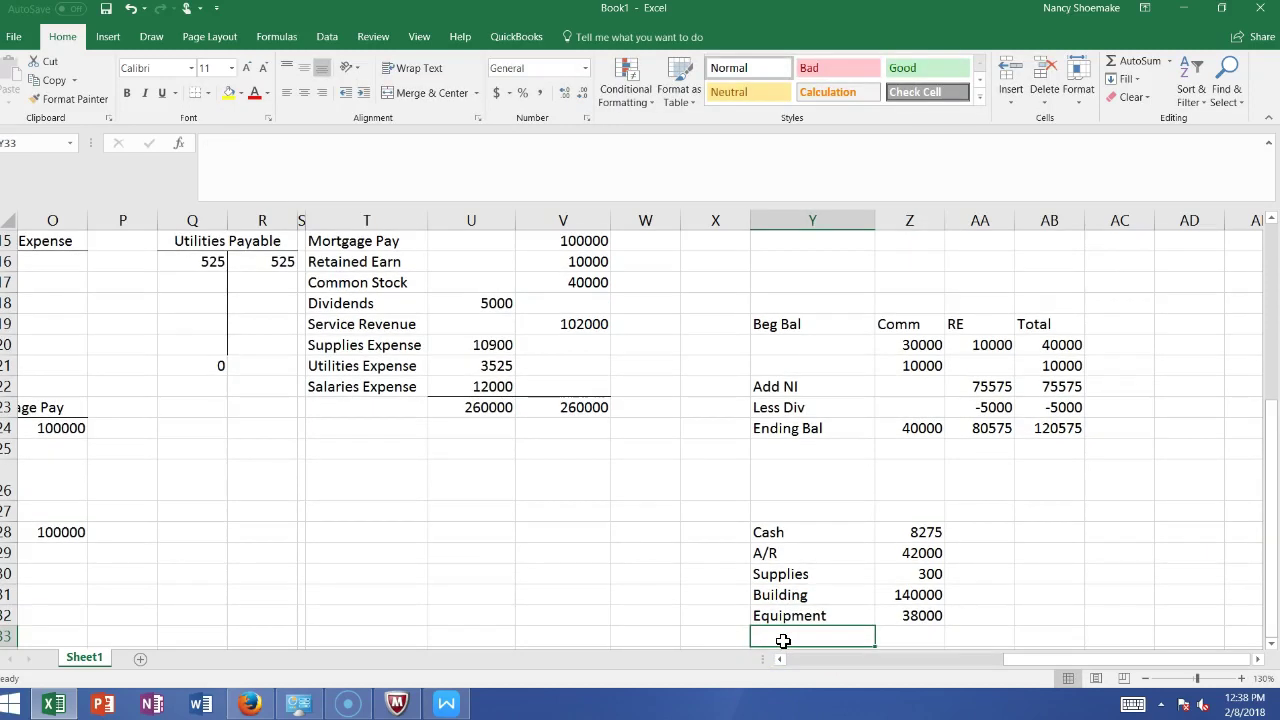
Label Y33 Total assets and sum the asset balances Z28:Z32 in Z33
type("Accoun")
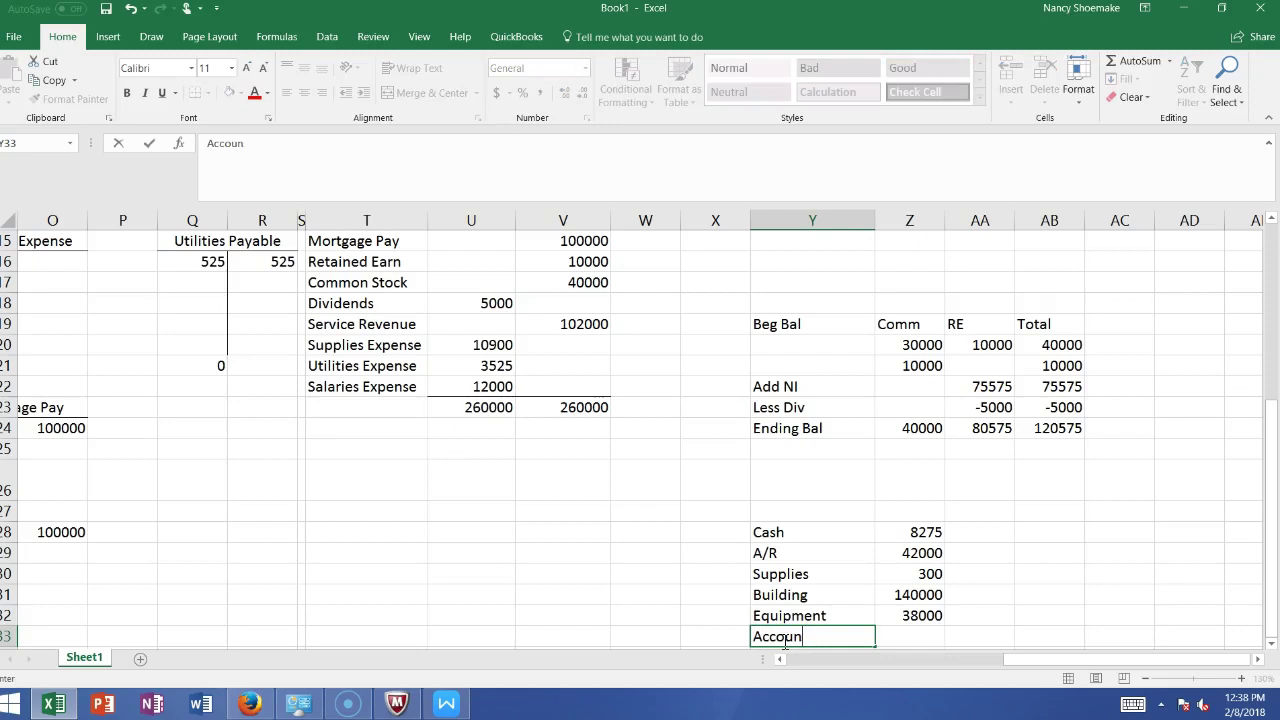
type("Total assets")
left_click(915, 638)
left_click(1118, 64)
key("Return")
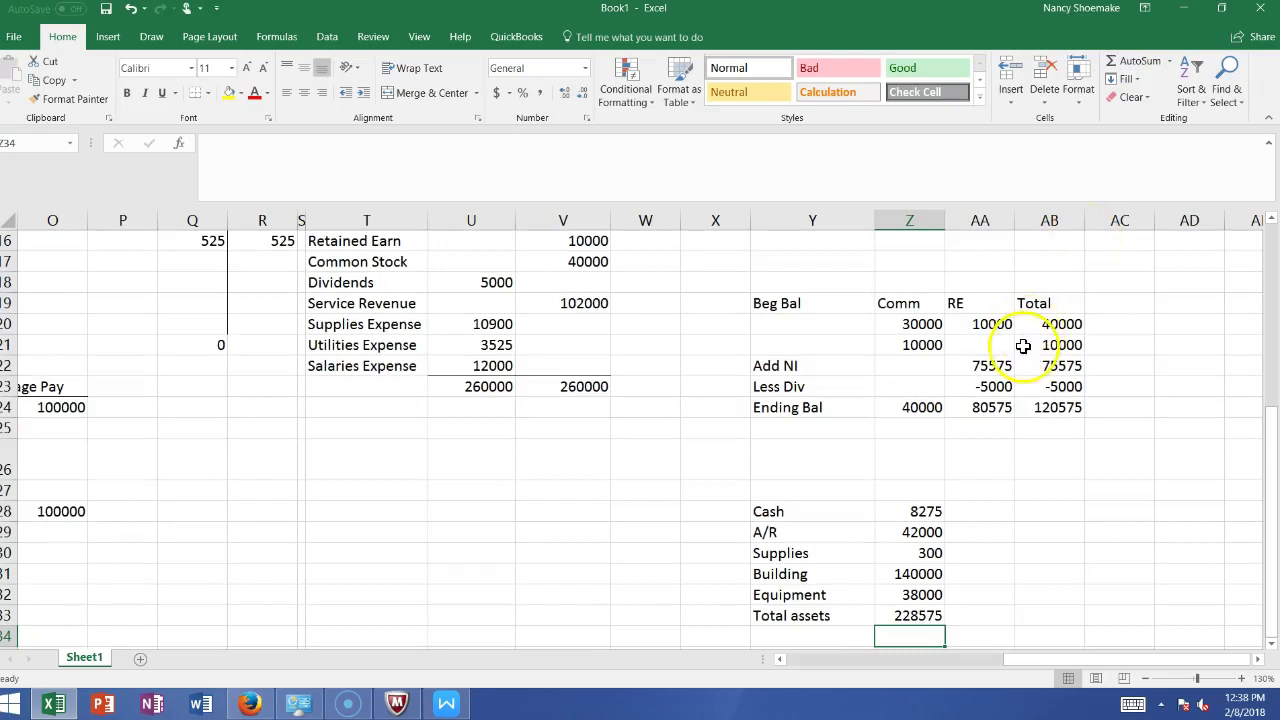
Add the heading ASSETS in Y27 and the heading Liabilities in AB27
double_click(777, 488)
type("ASSETS")
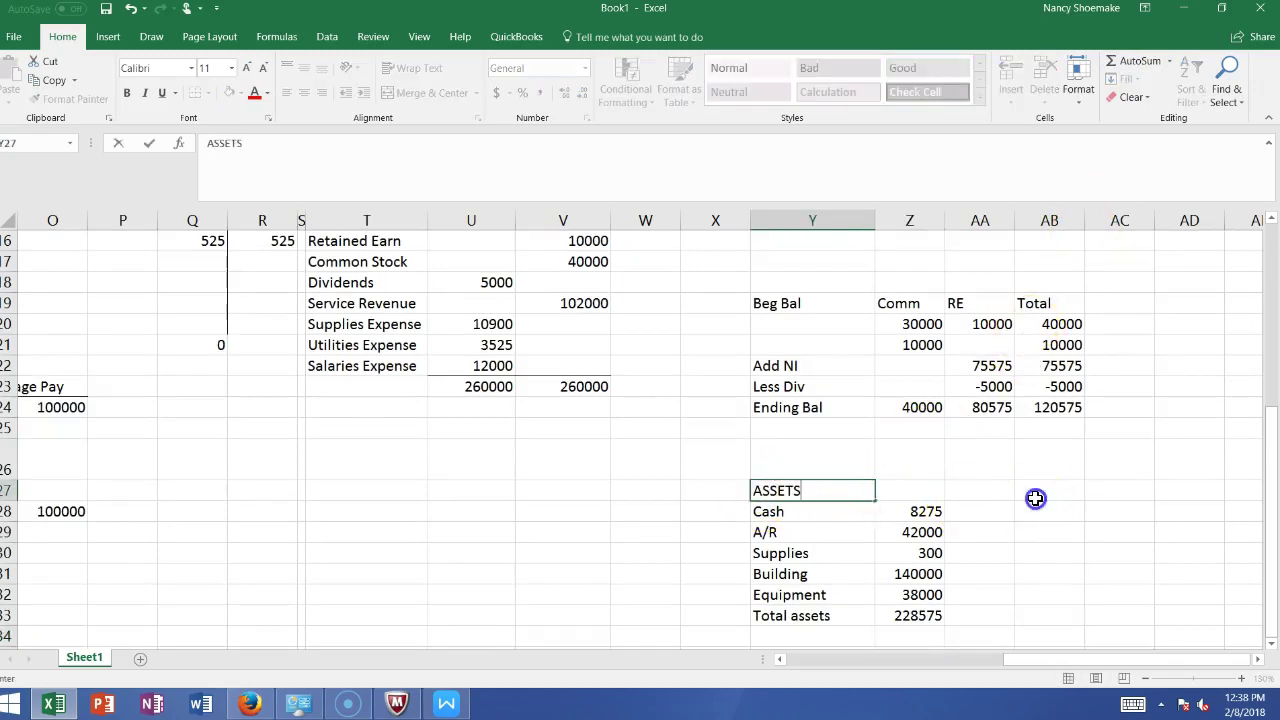
left_click(1035, 500)
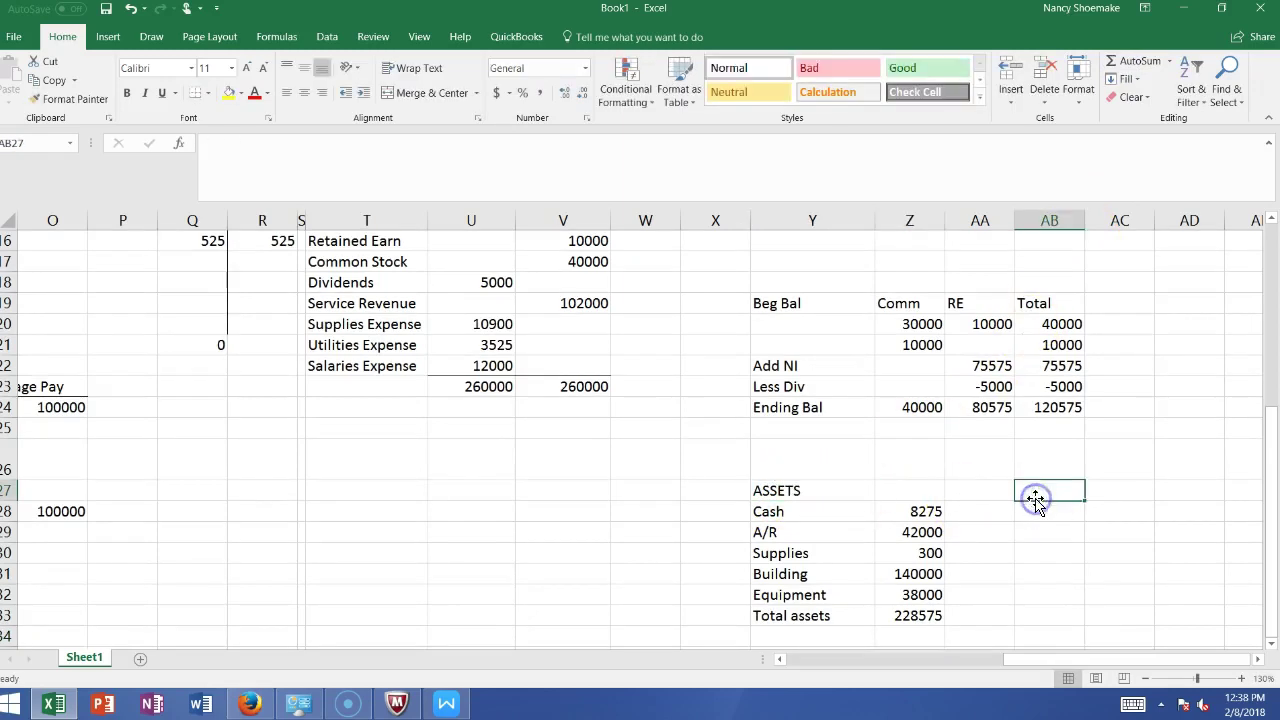
type("Liabilitie")
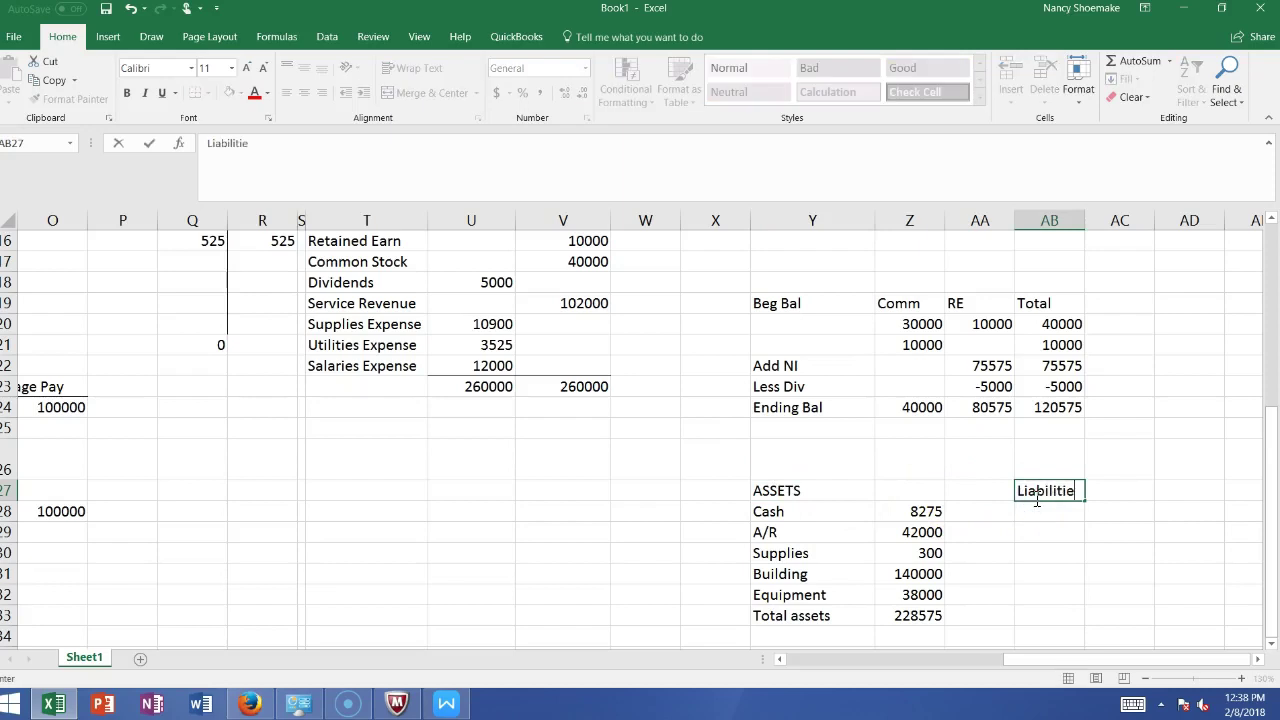
type("s")
Enter AP in AB28 under Liabilities with 3000 in AC28
left_click(1043, 513)
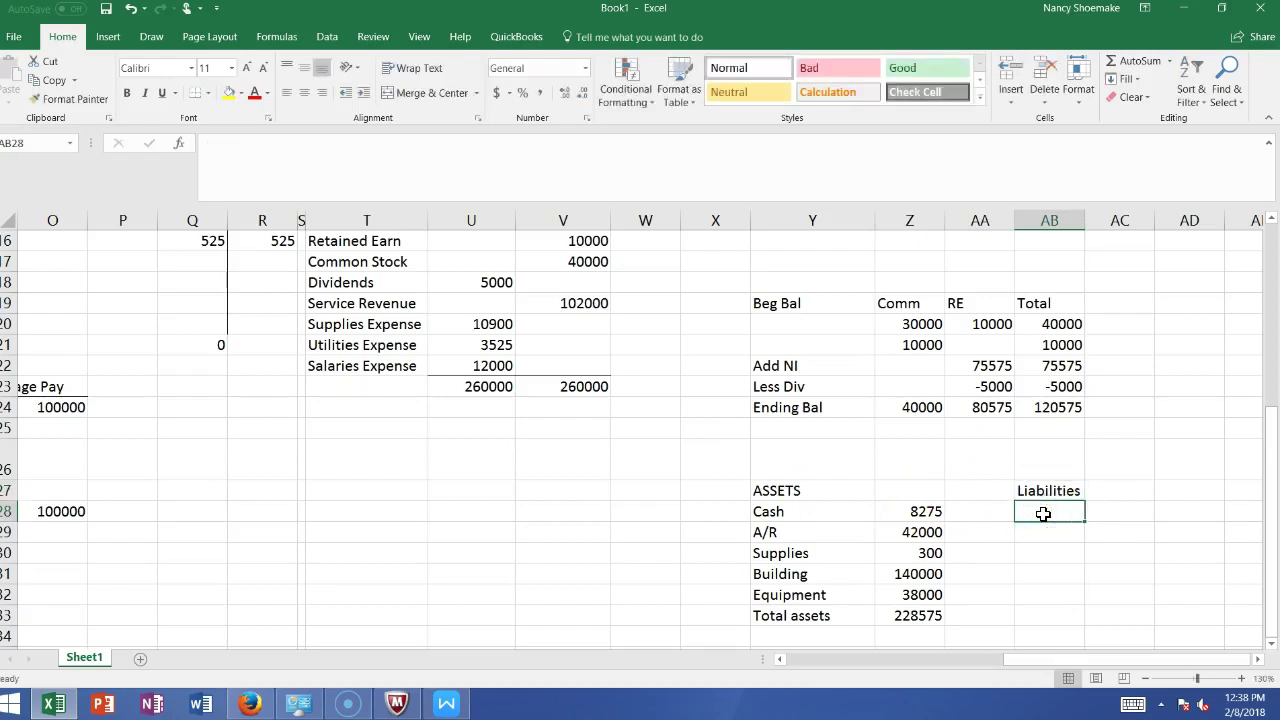
type("AP")
key("Tab")
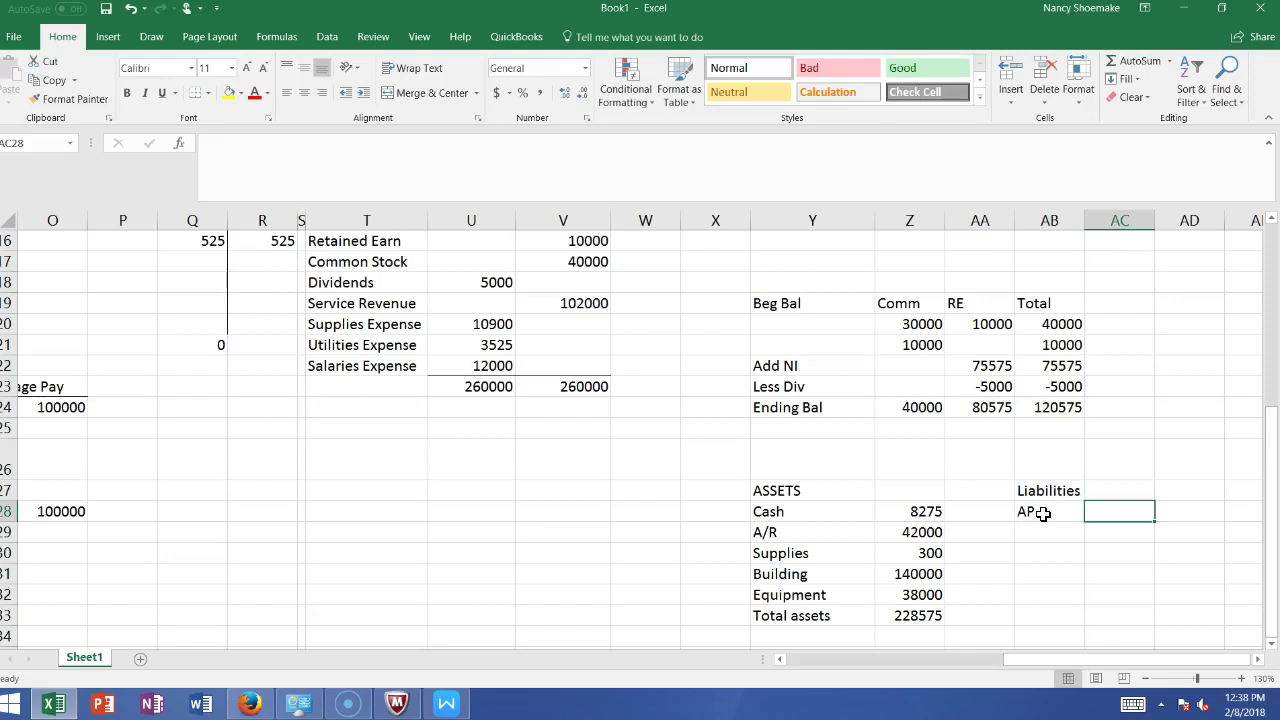
type("3000")
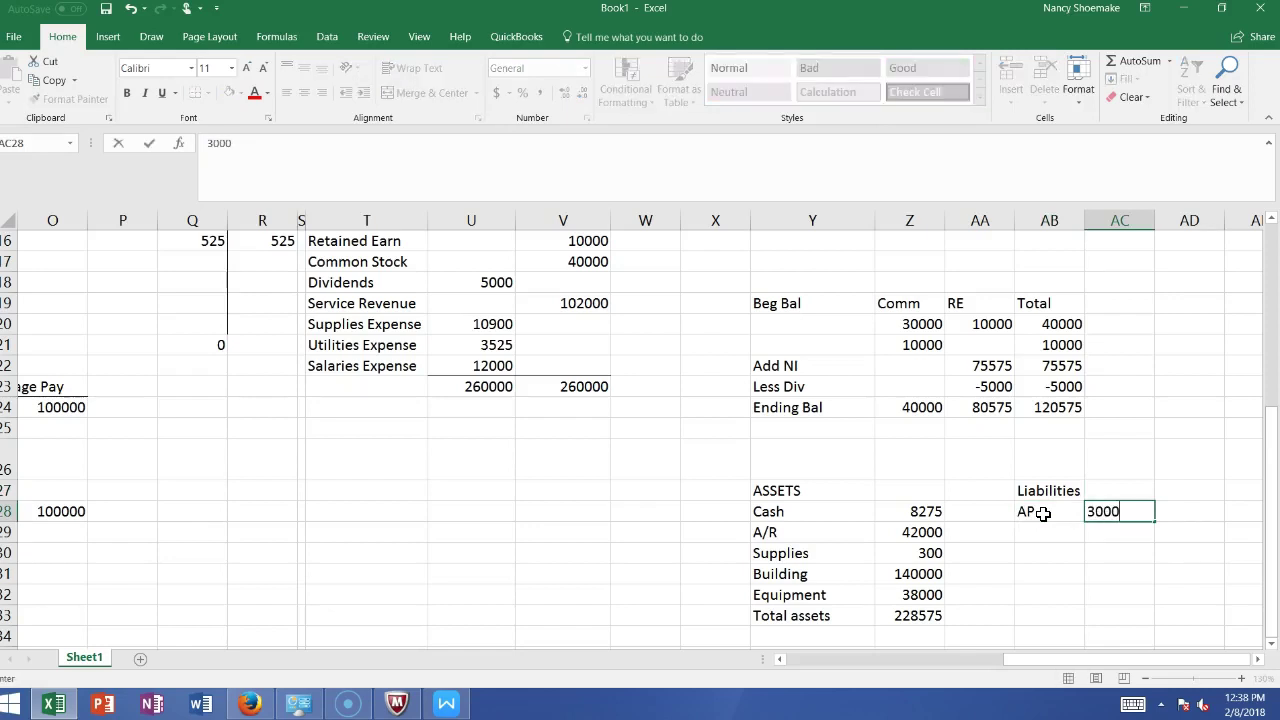
key("Return")
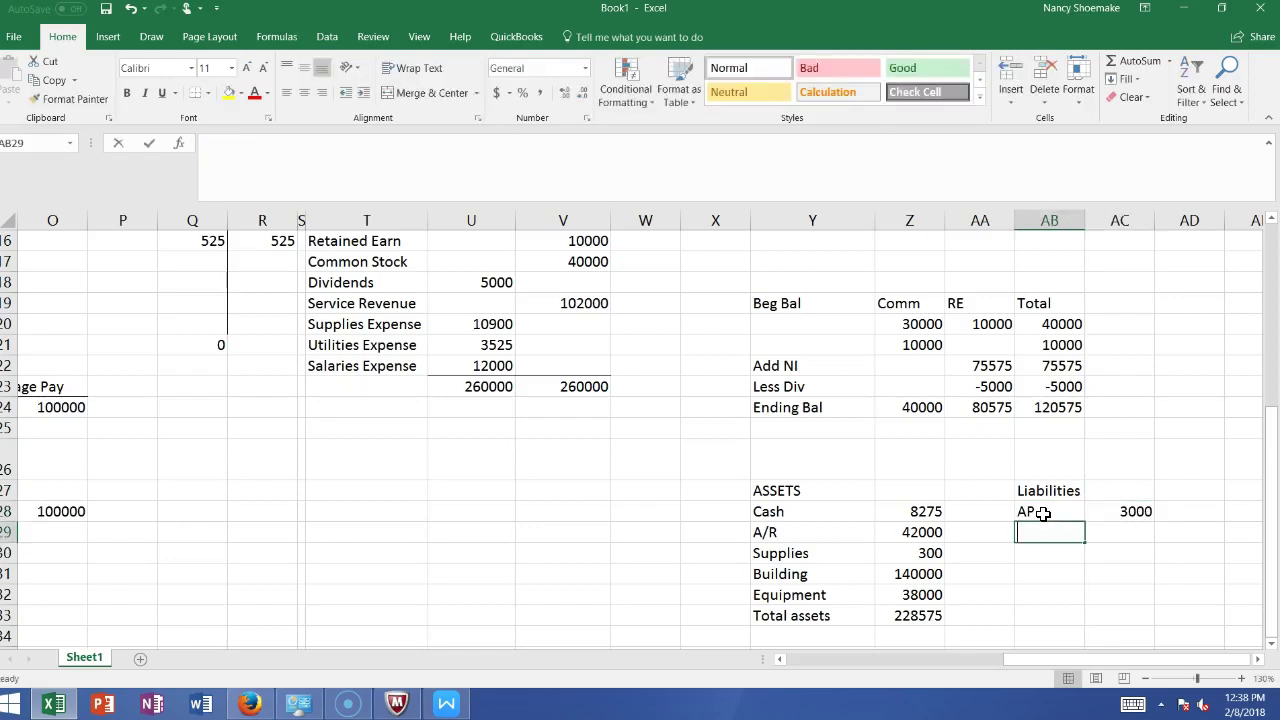
Add Def Rev with 5000 in row 29 and Mort Py with 100000 in row 30 under Liabilities
type("Def Rev")
key("Tab")
type("5000")
key("Return")
type("M")
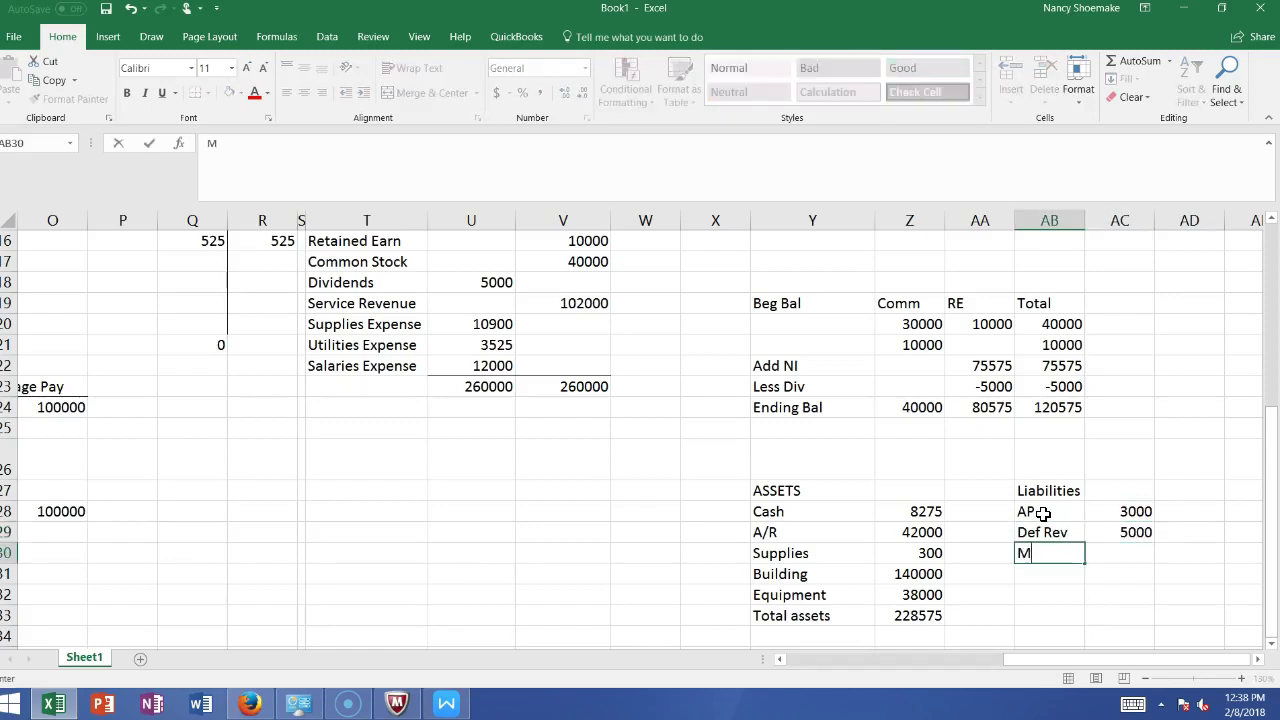
type("ort Py")
key("Tab")
type("100000")
key("Return")
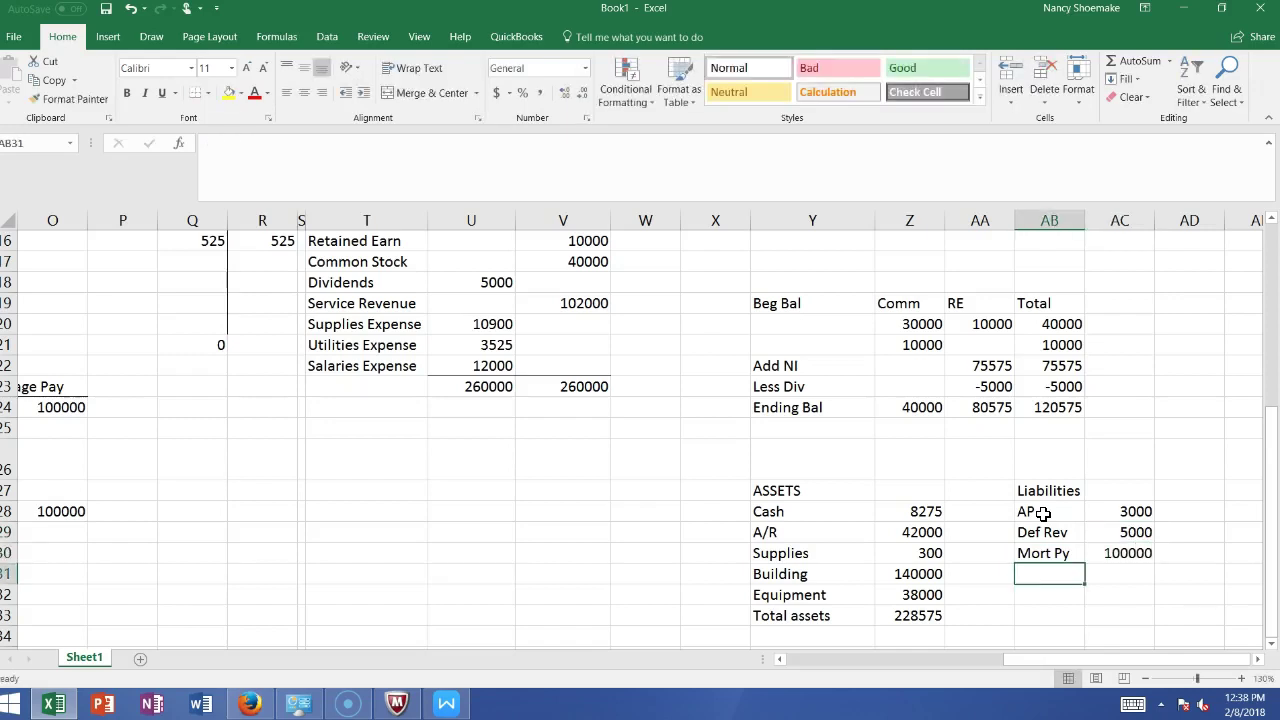
Label AB31 Liabilities and sum the liability balances AC28:AC30 in AC31
type("Liabilities")
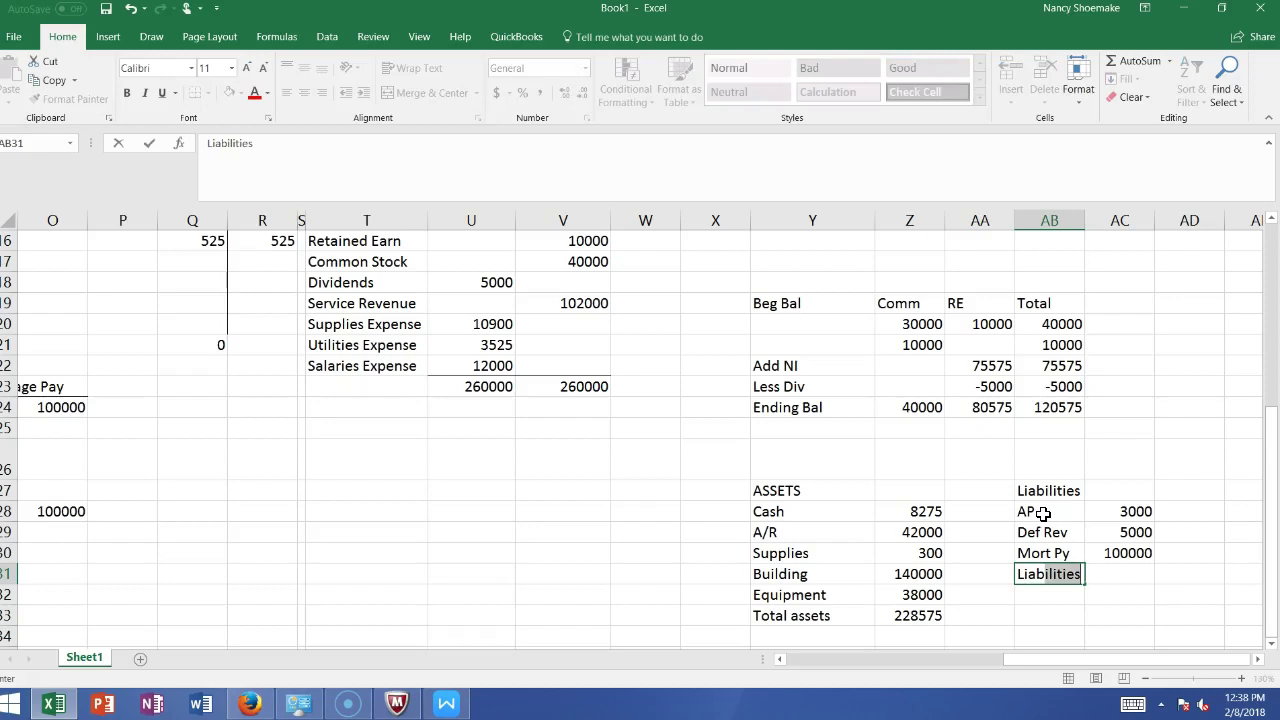
left_click(1041, 512)
left_click(1117, 573)
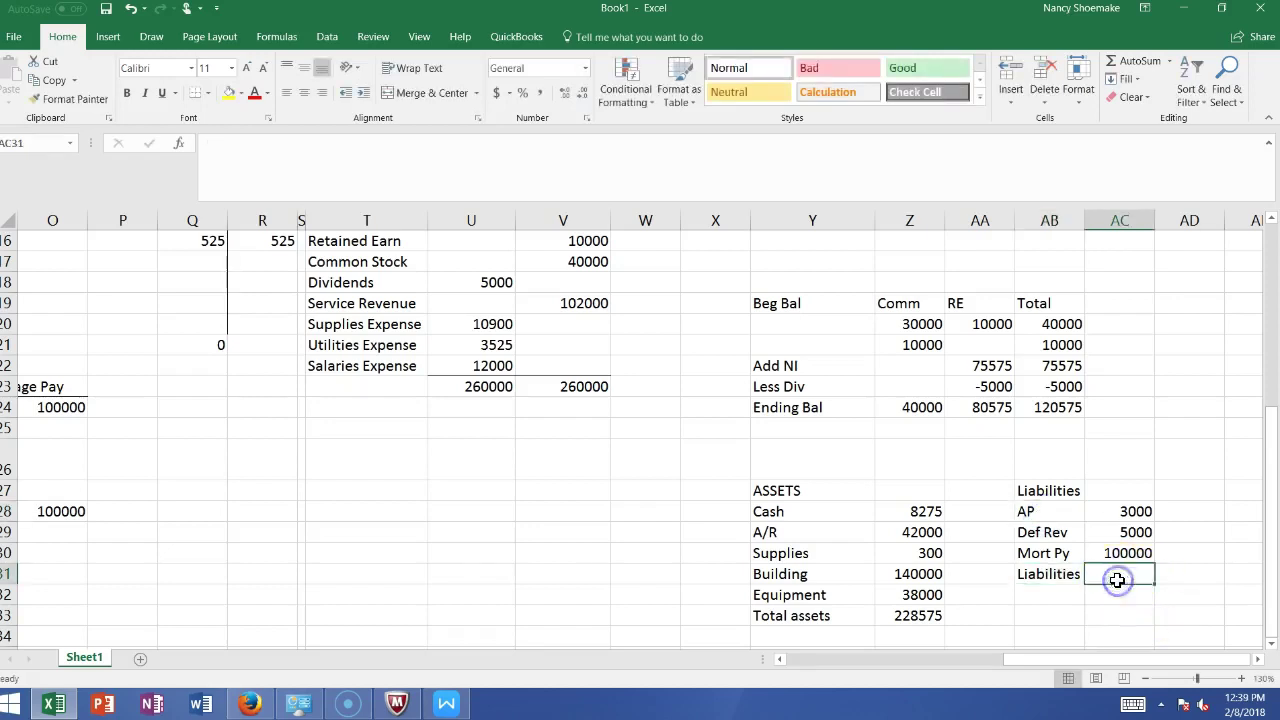
left_click(1130, 60)
key("Return")
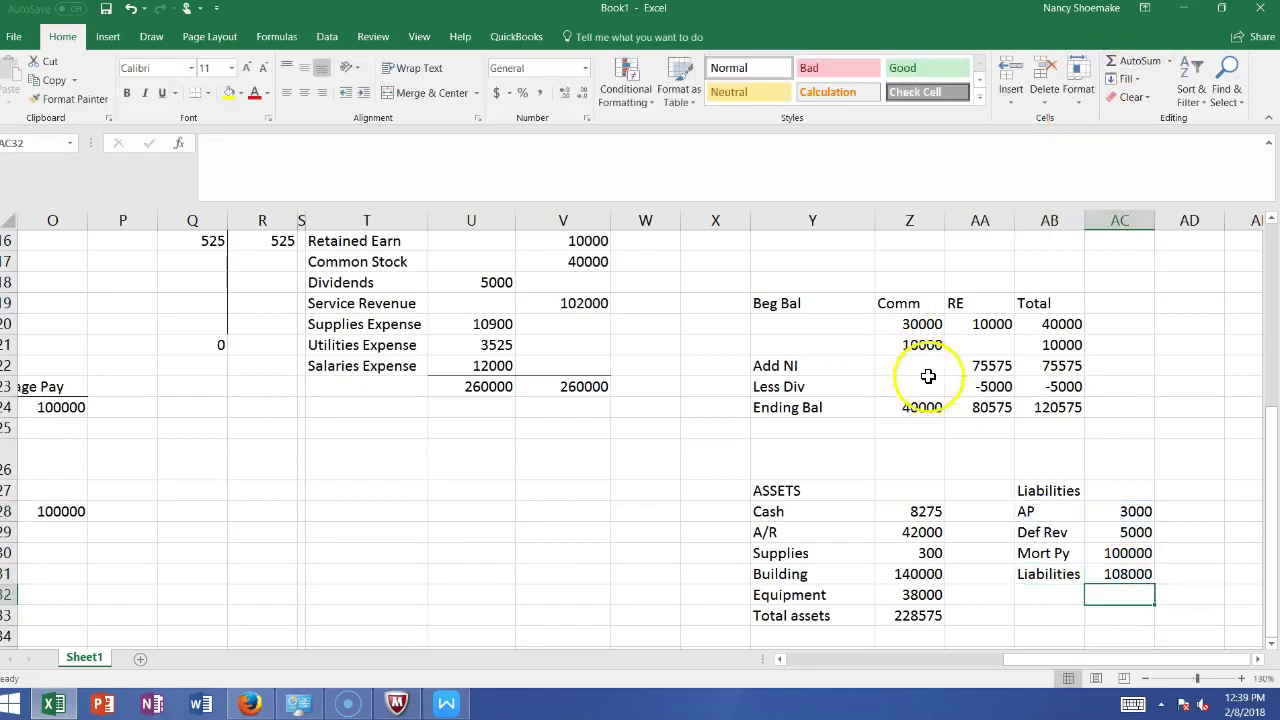
Add the heading SE in AB33, with CS at 40000 in row 34 and RE at 80575 in row 35
left_click(1021, 611)
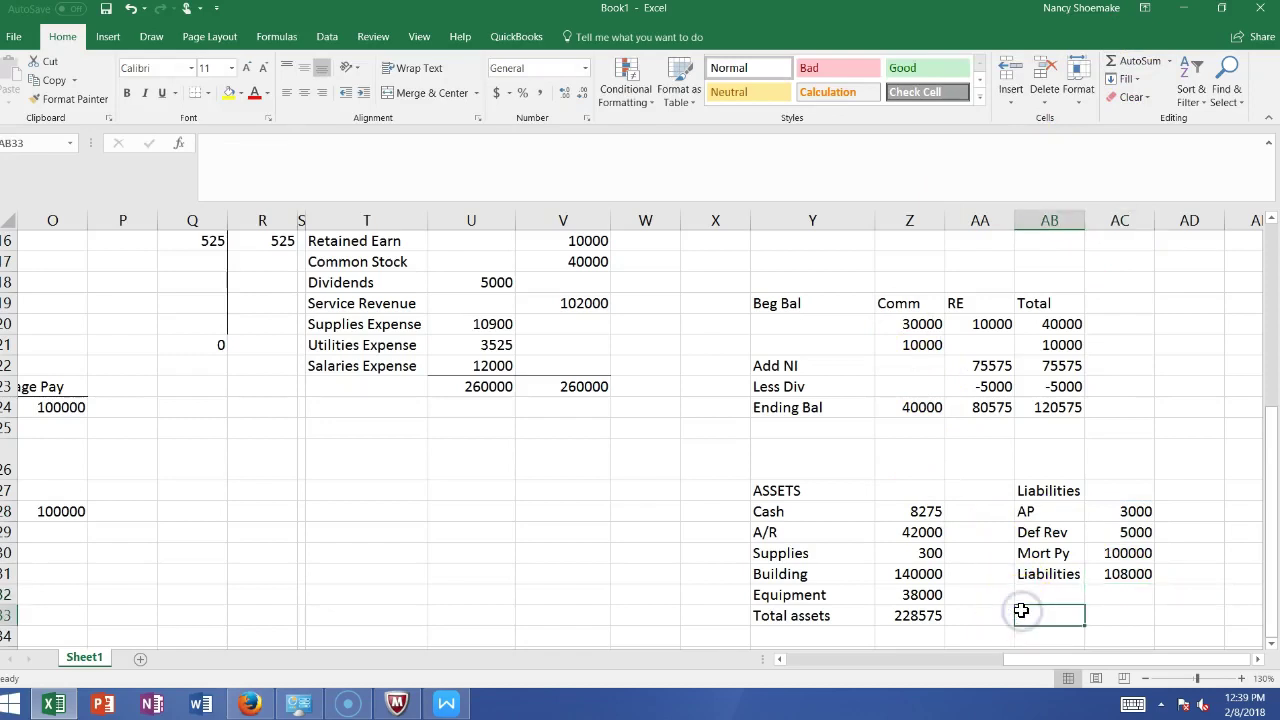
type("SE")
key("Tab")
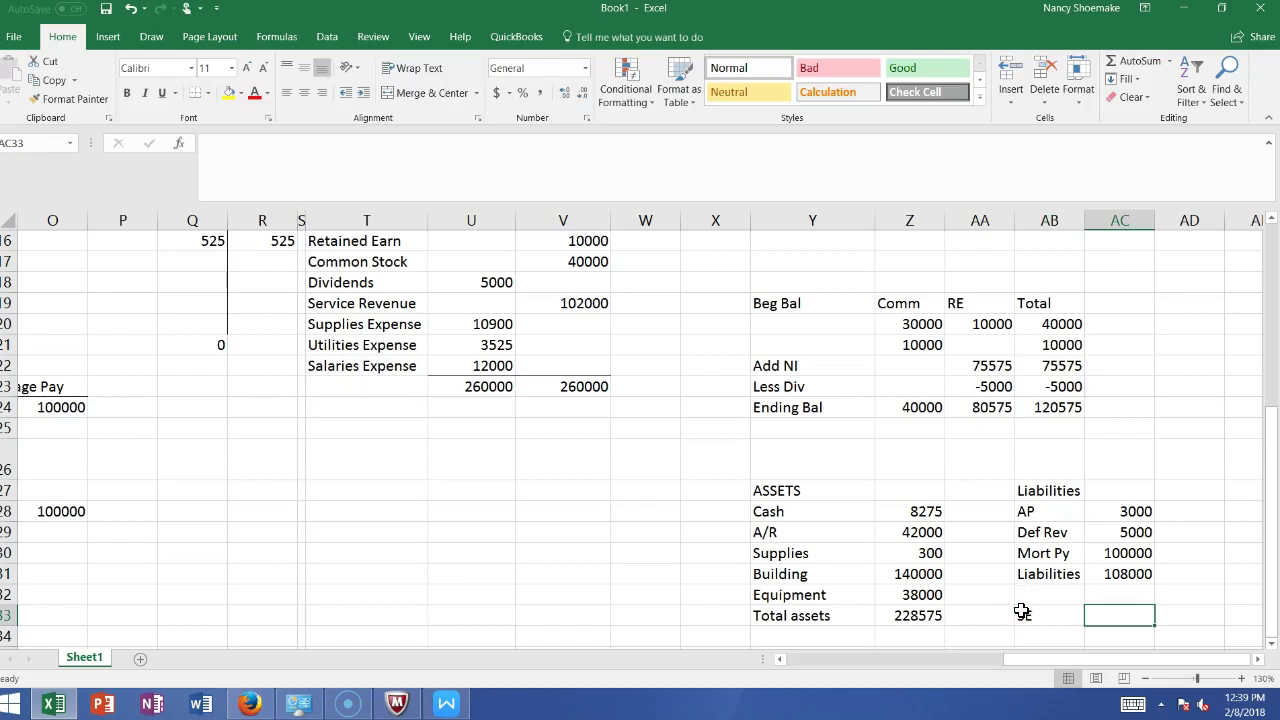
key("Return")
type("CS")
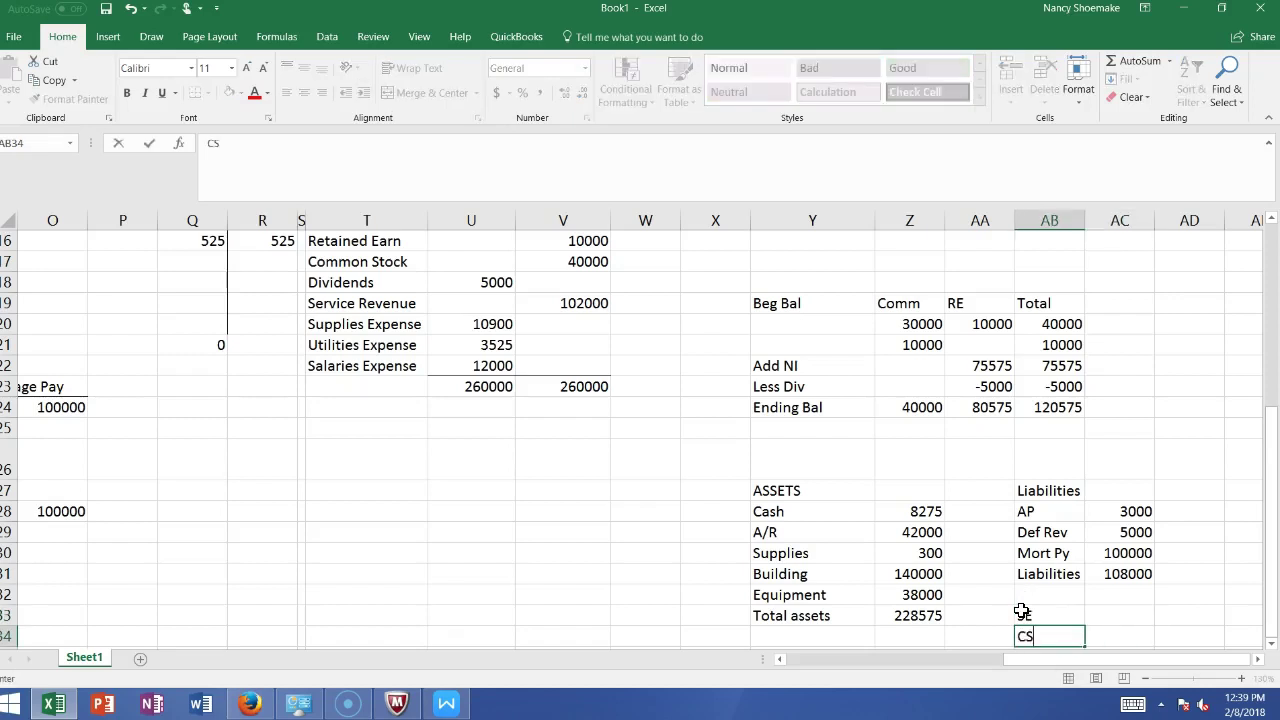
key("Tab")
type("40000")
key("Return")
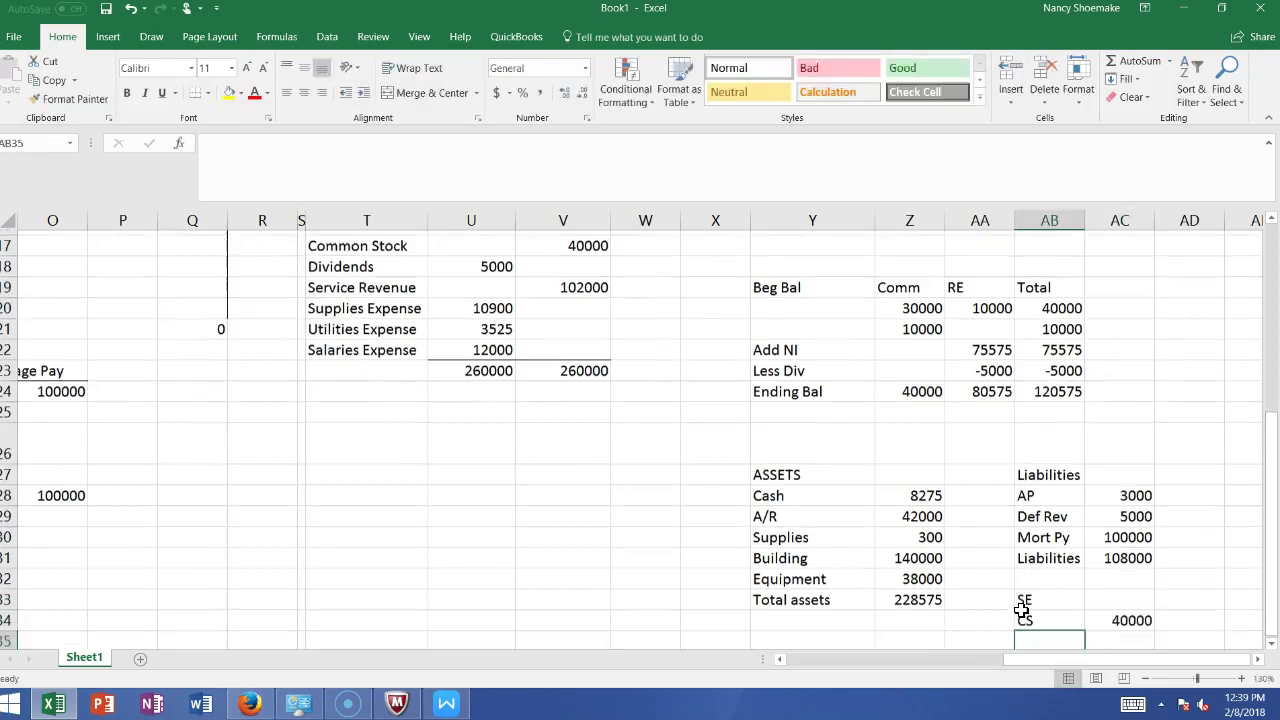
type("RE")
key("Tab")
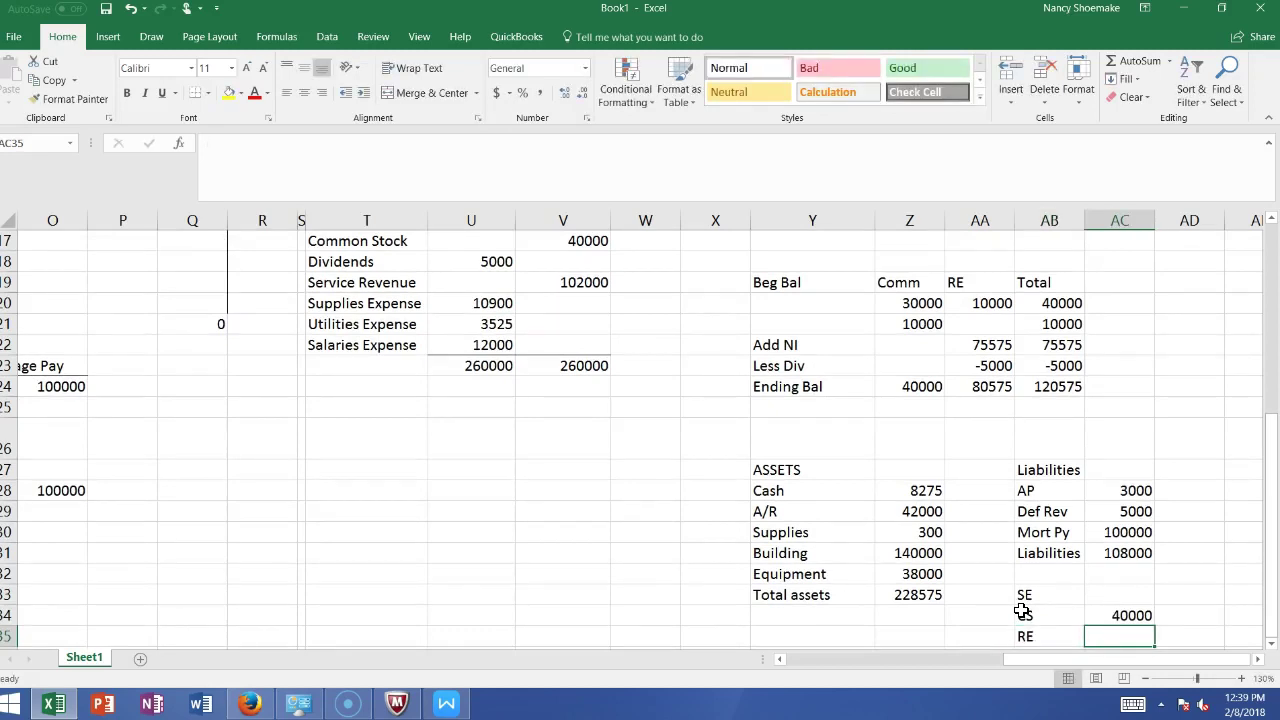
type("80575")
key("Return")
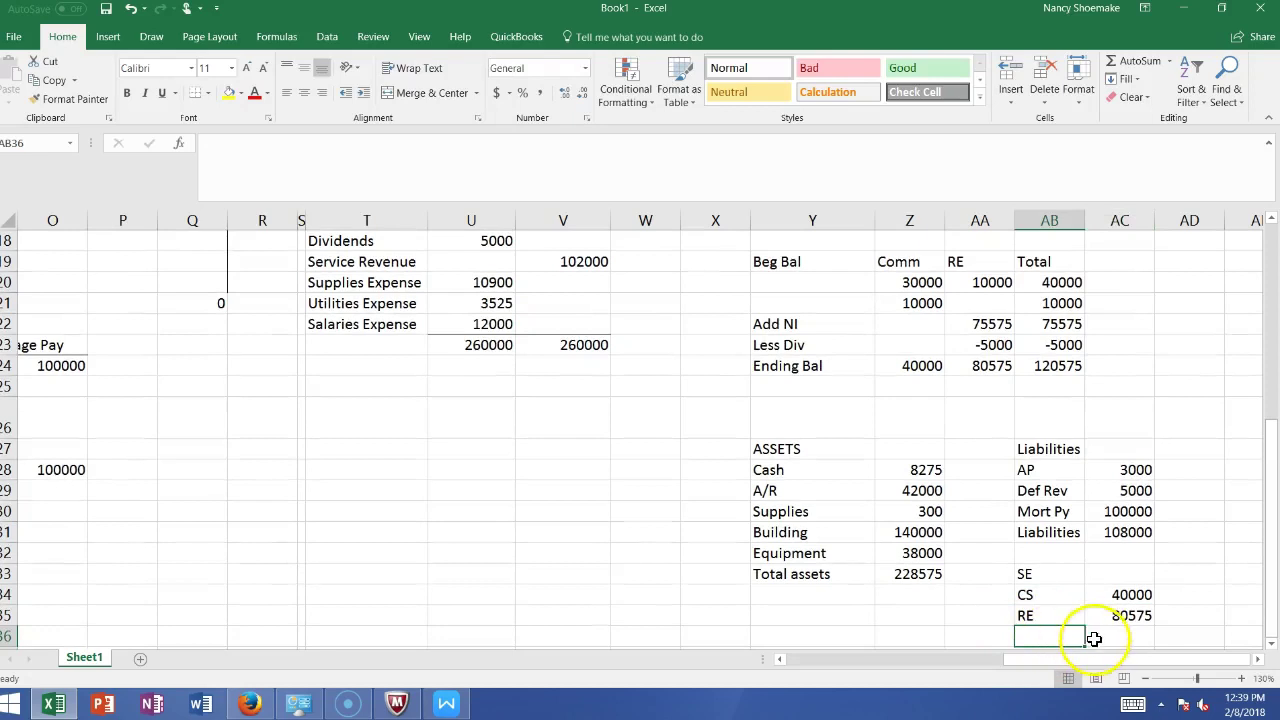
Add retained earnings, common stock and total liabilities in AC36 with the formula =AC35+AC34+AC31
left_click(1106, 640)
type("=")
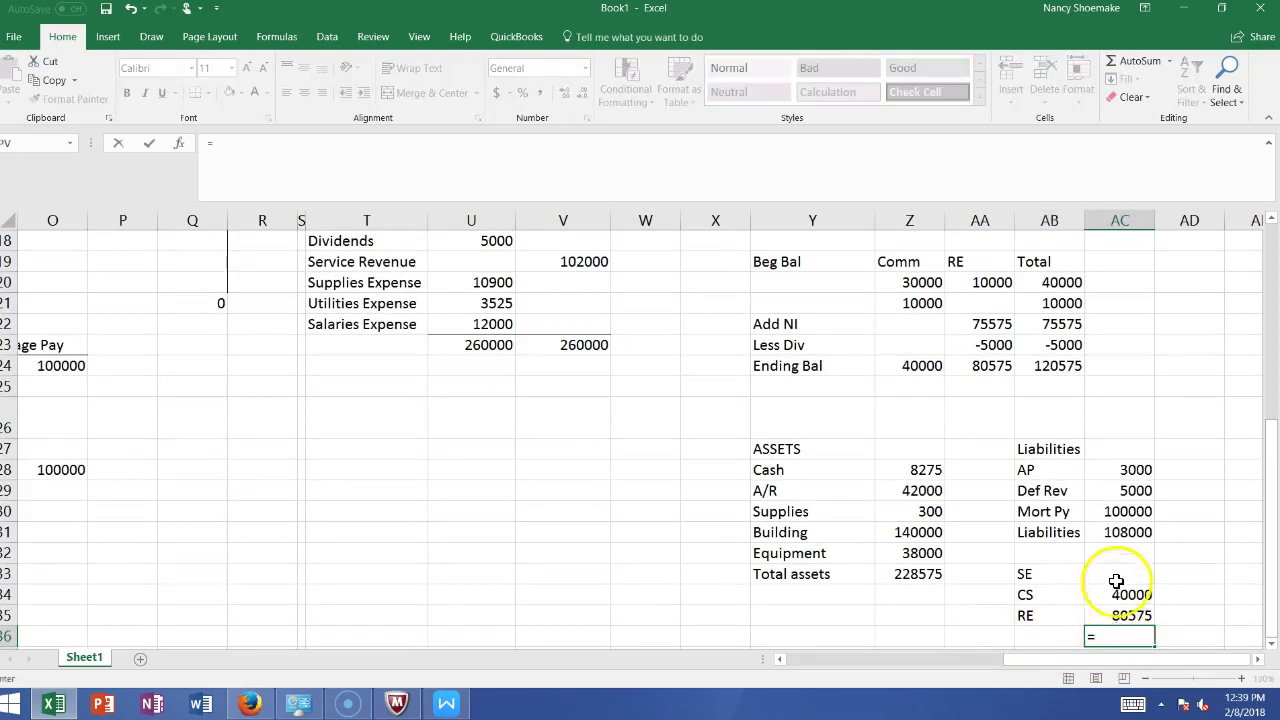
left_click(1107, 619)
type("+")
left_click(1104, 595)
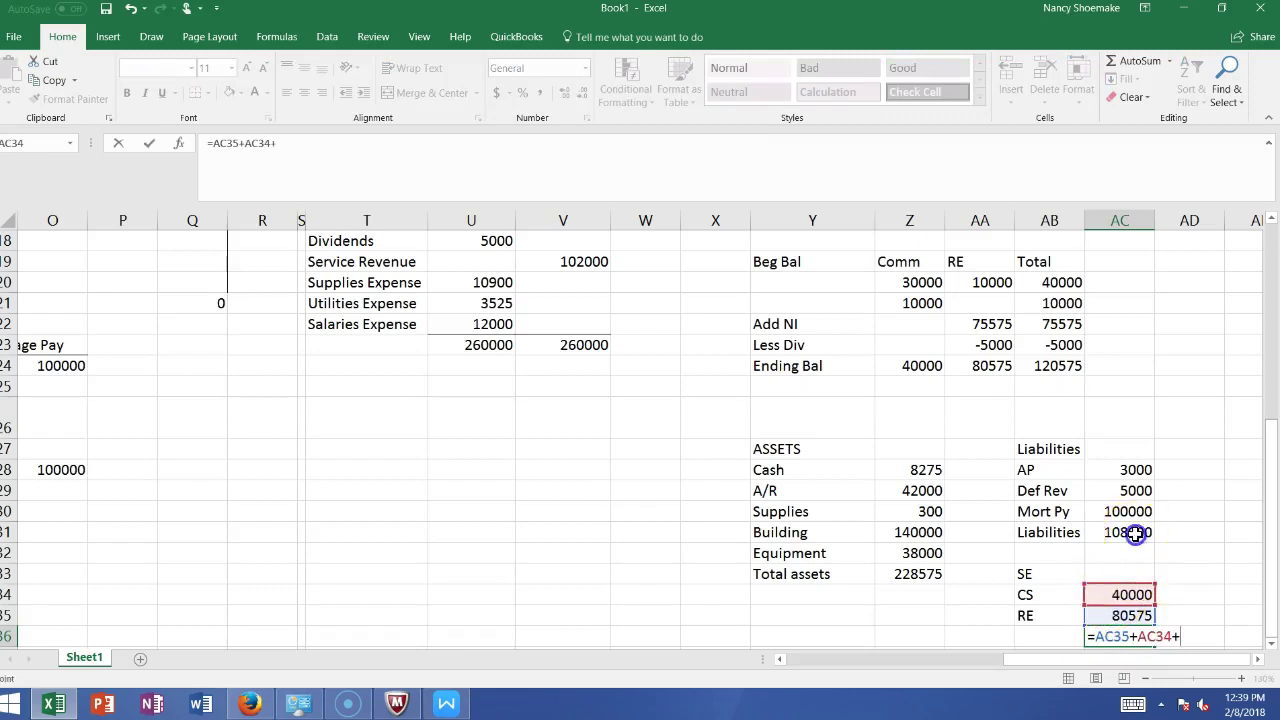
key("Return")
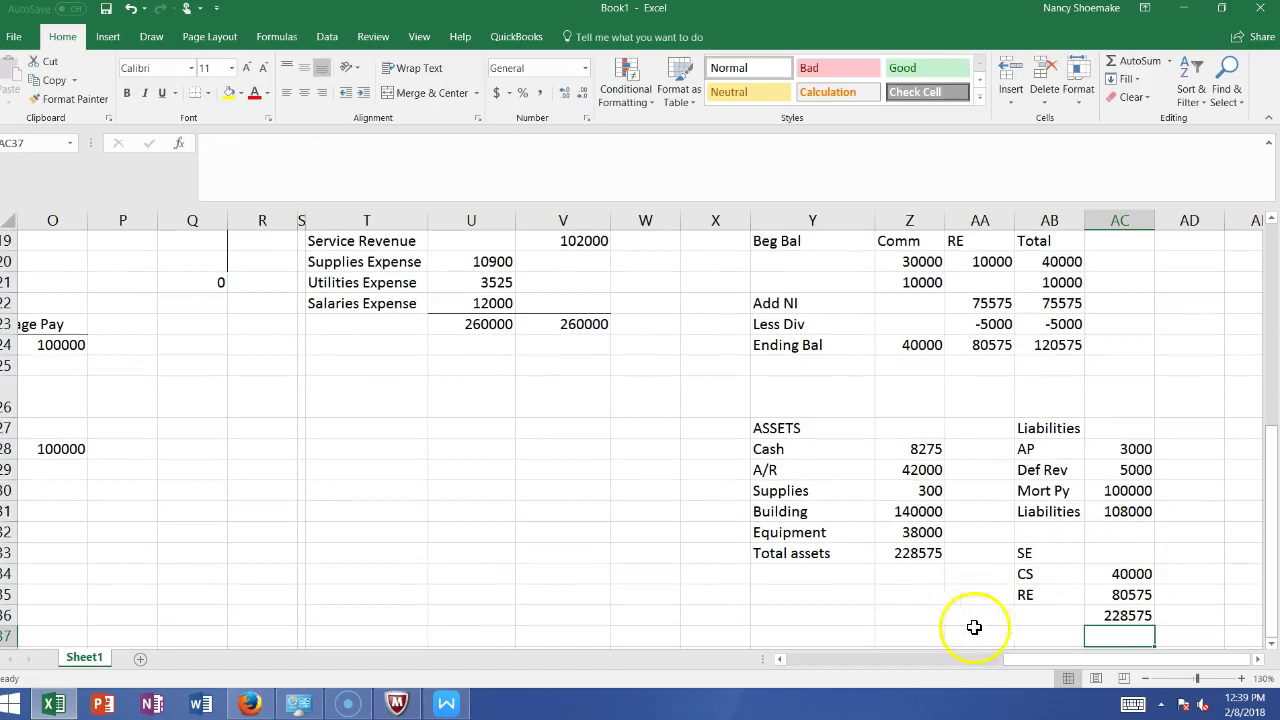
Enter the label Total L and SE in AB37 and move it to AB36 beside the combined total
left_click(1025, 636)
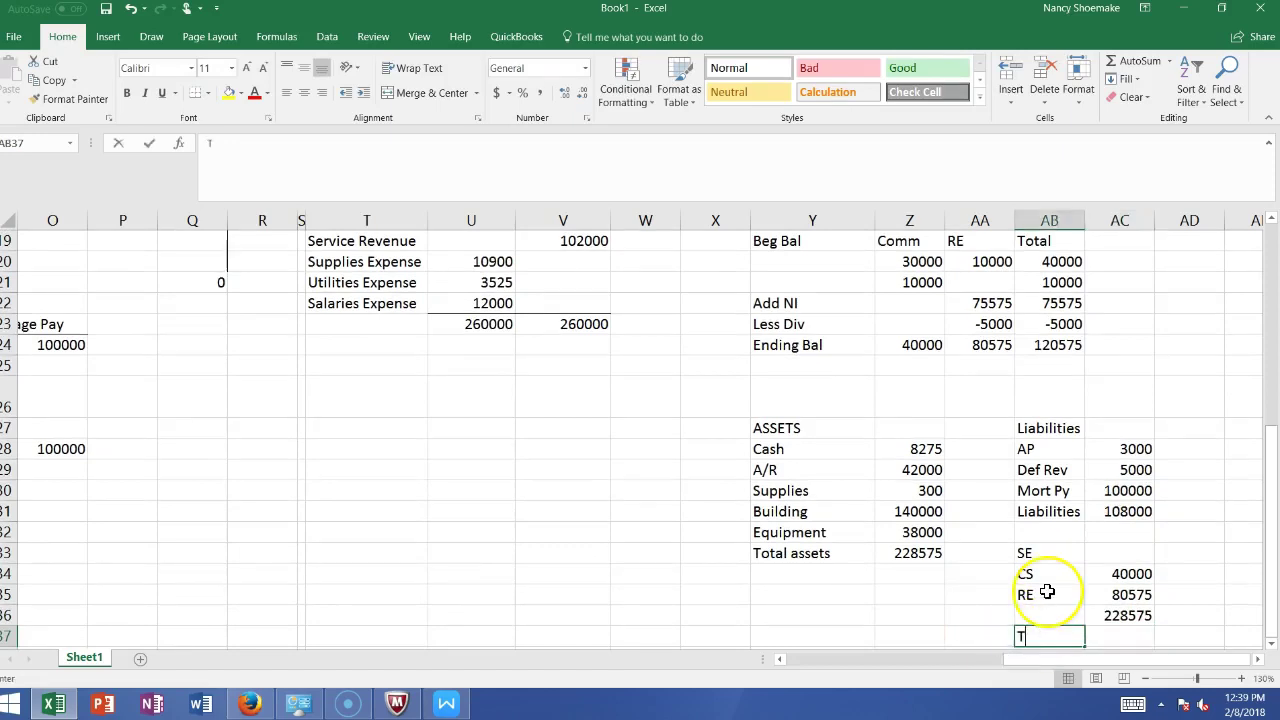
type("Total L and SE")
left_click(958, 614)
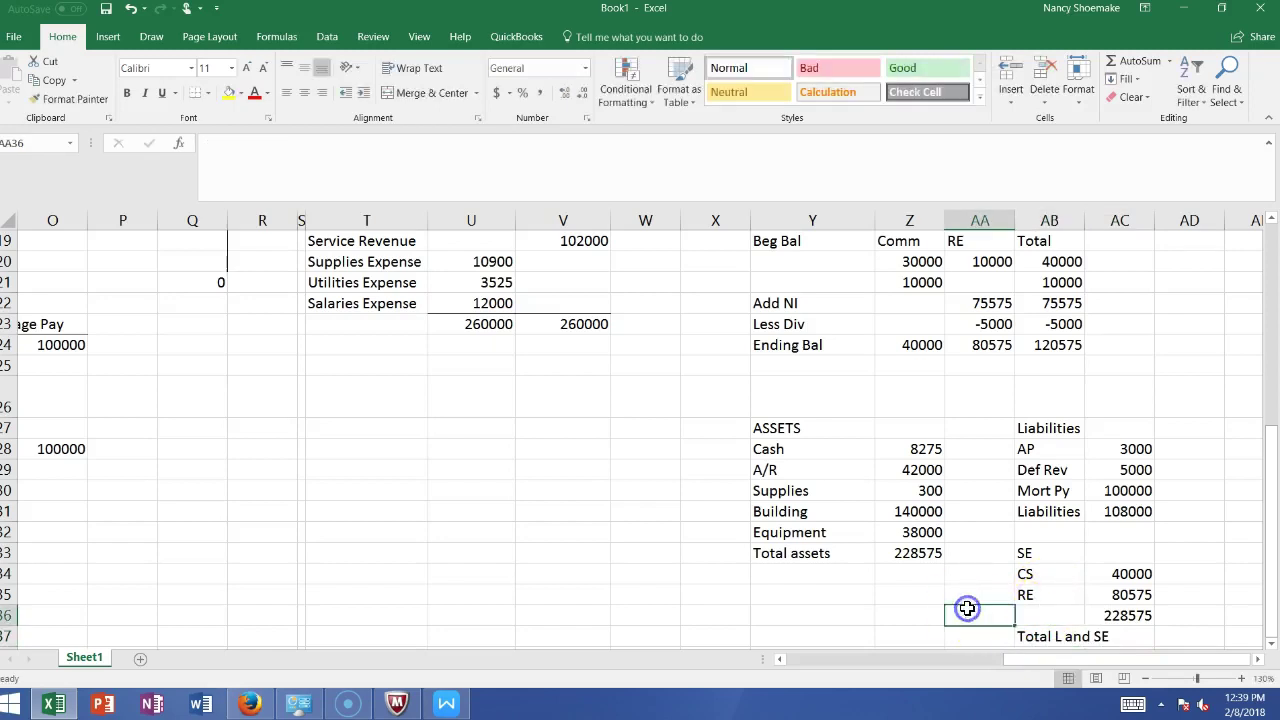
left_click(1030, 637)
right_click(1030, 637)
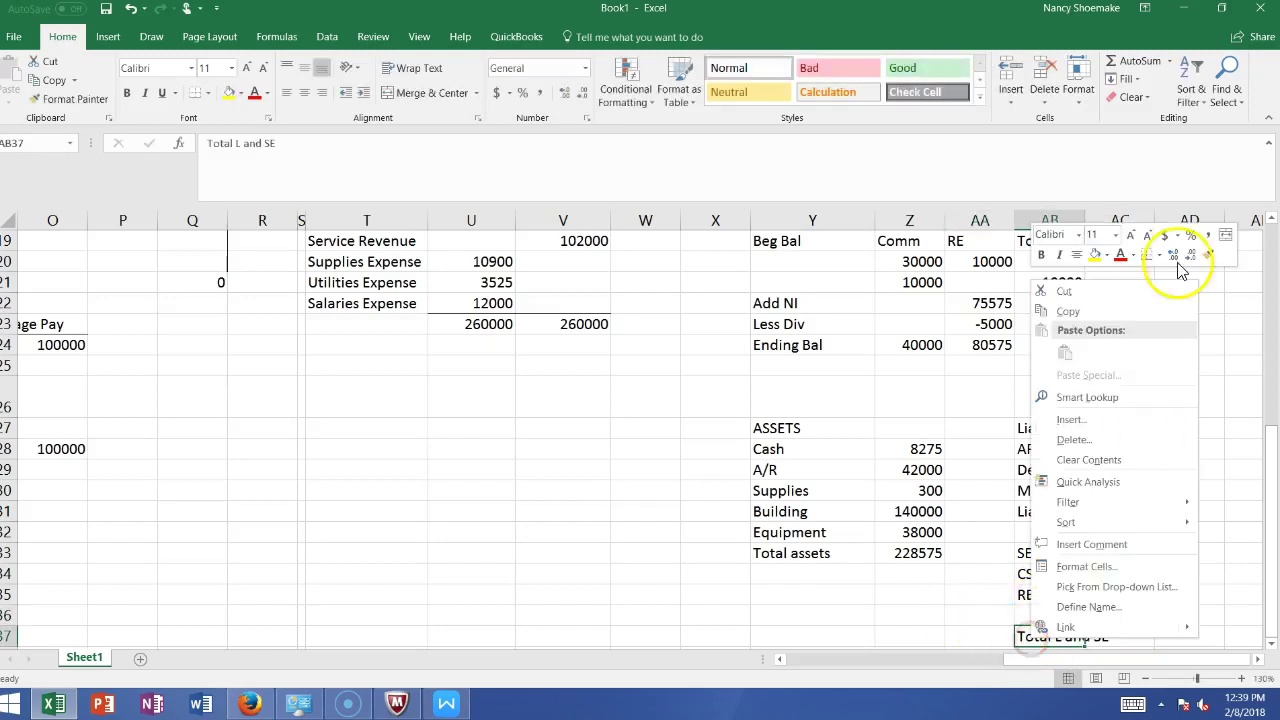
left_click(1095, 290)
mouse_move(1028, 628)
left_mouse_down()
mouse_move(1026, 600)
mouse_move(1026, 612)
left_mouse_up()
left_click(793, 607)
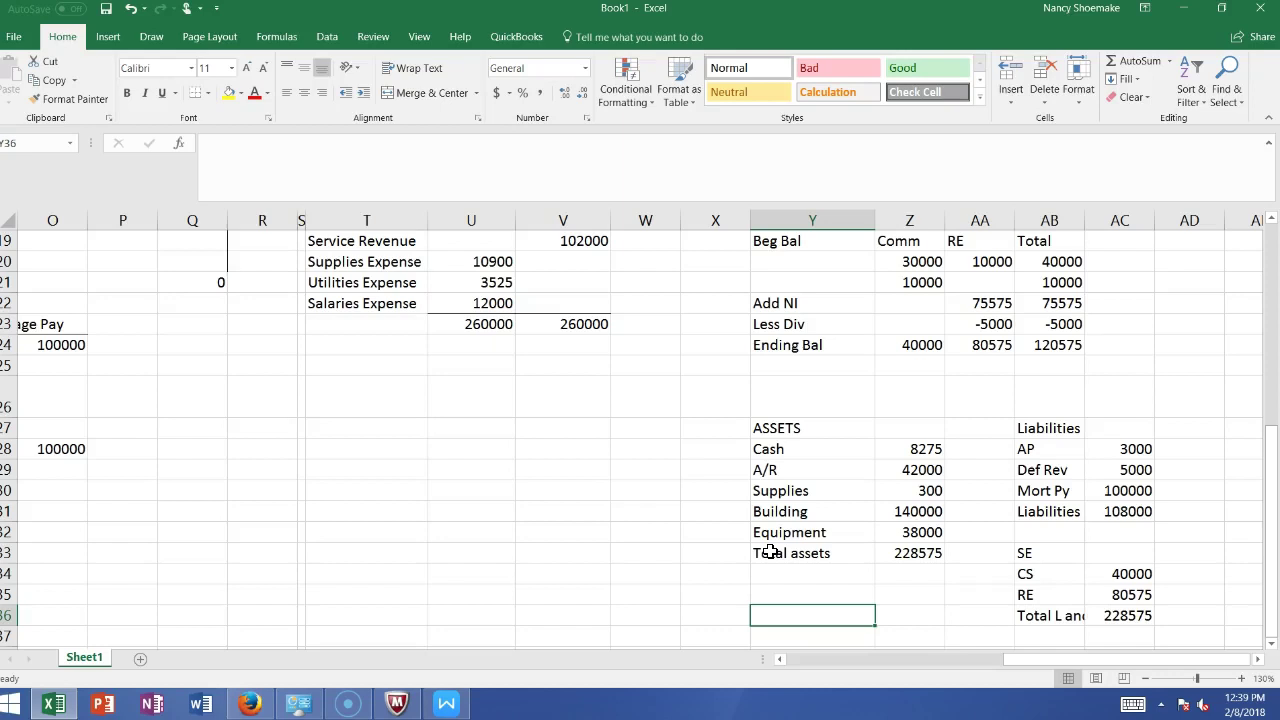
Switch to the Chart of Accounts document in WPS Writer and replace the Adjusting Journal Entries heading with Closing Entries
left_click_drag(1272, 500, 1275, 350)
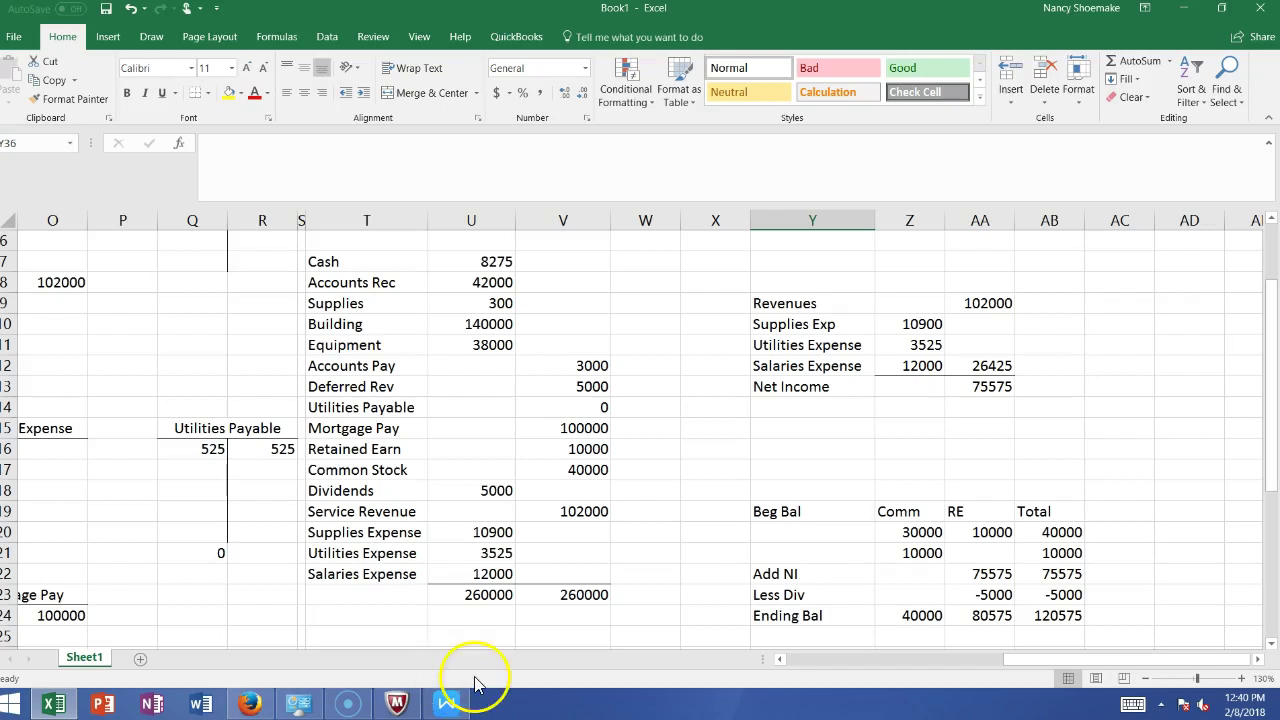
left_click(446, 704)
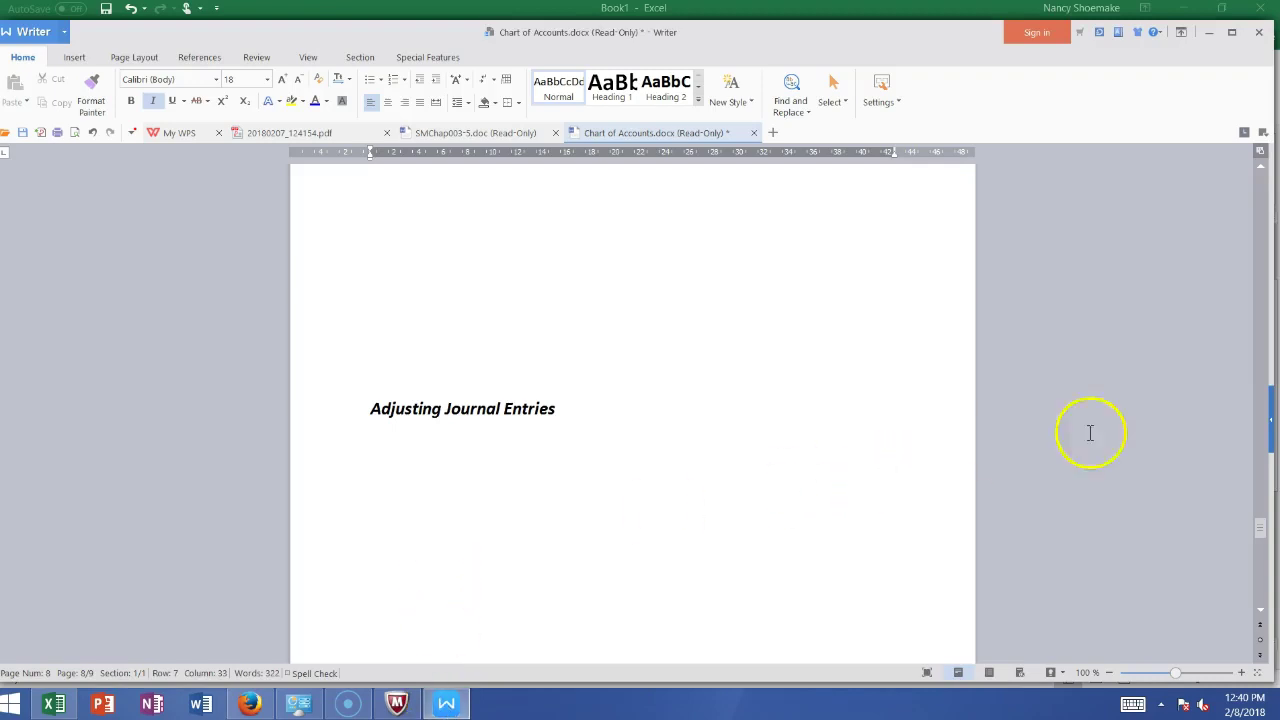
left_click_drag(561, 412, 383, 373)
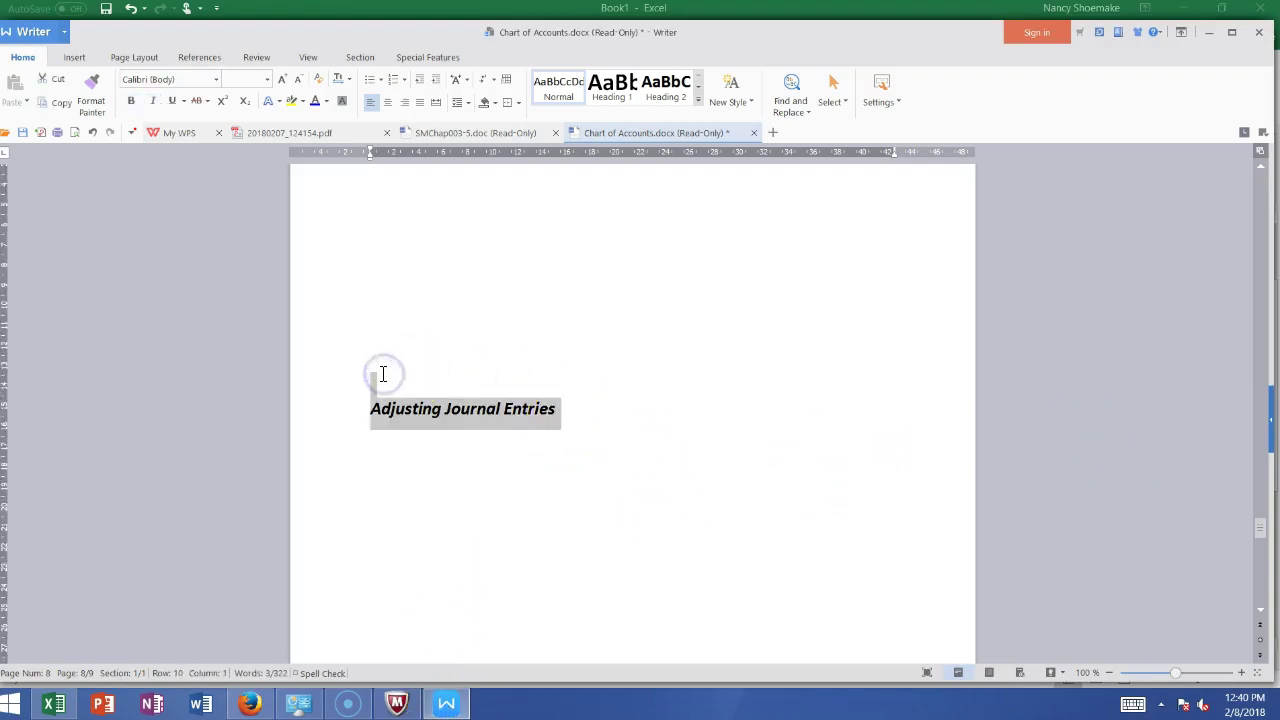
type("Closing Entries")
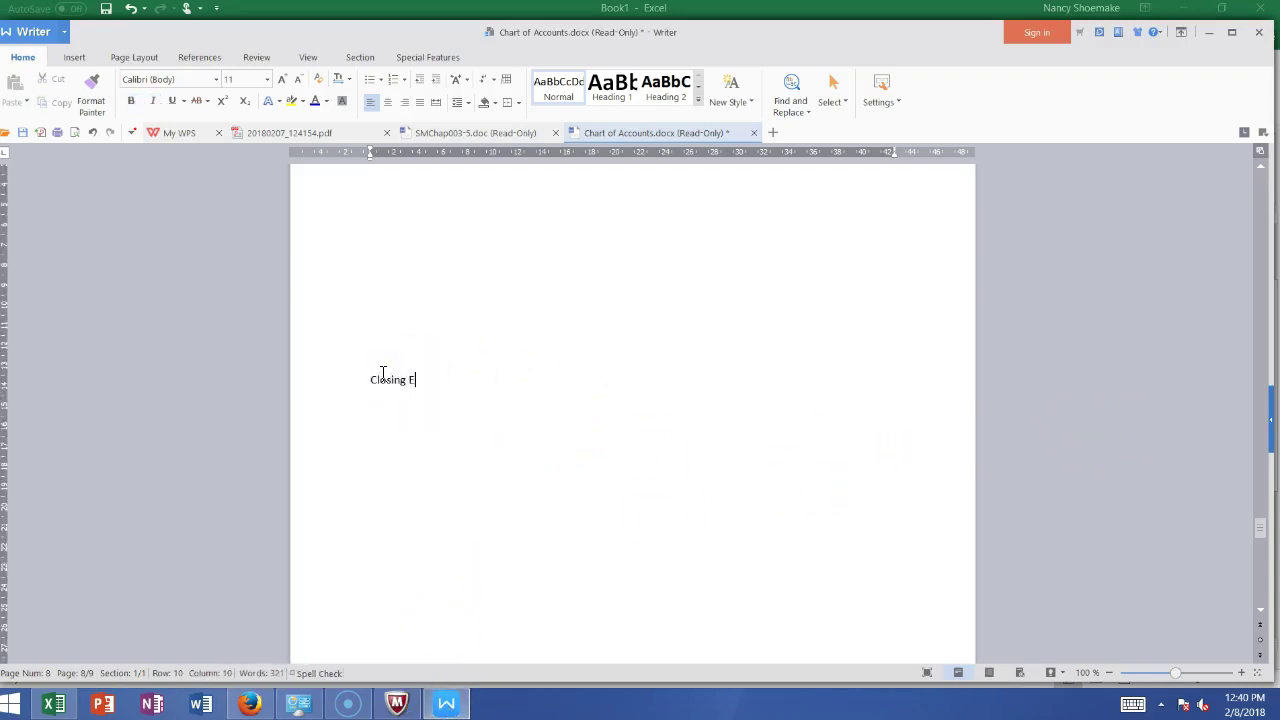
key("Return")
Format the Closing Entries heading as bold italic at size 16
left_click(408, 384)
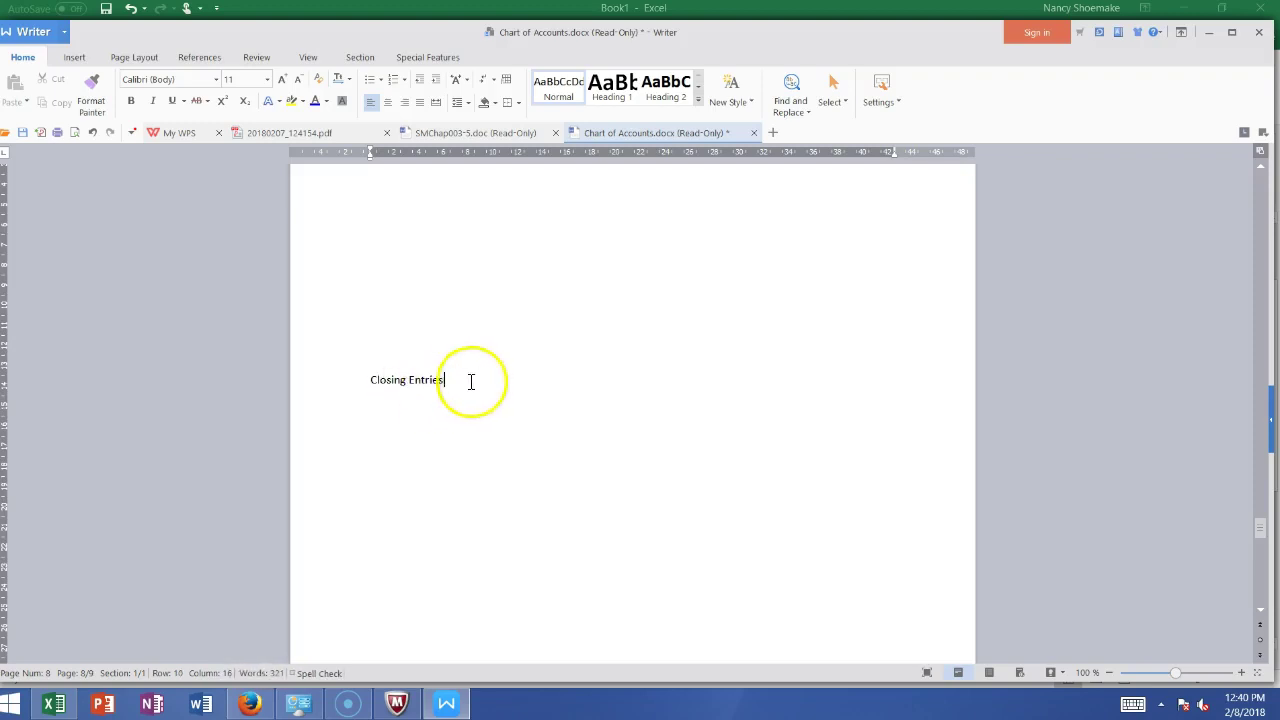
left_click(286, 366)
left_click(131, 102)
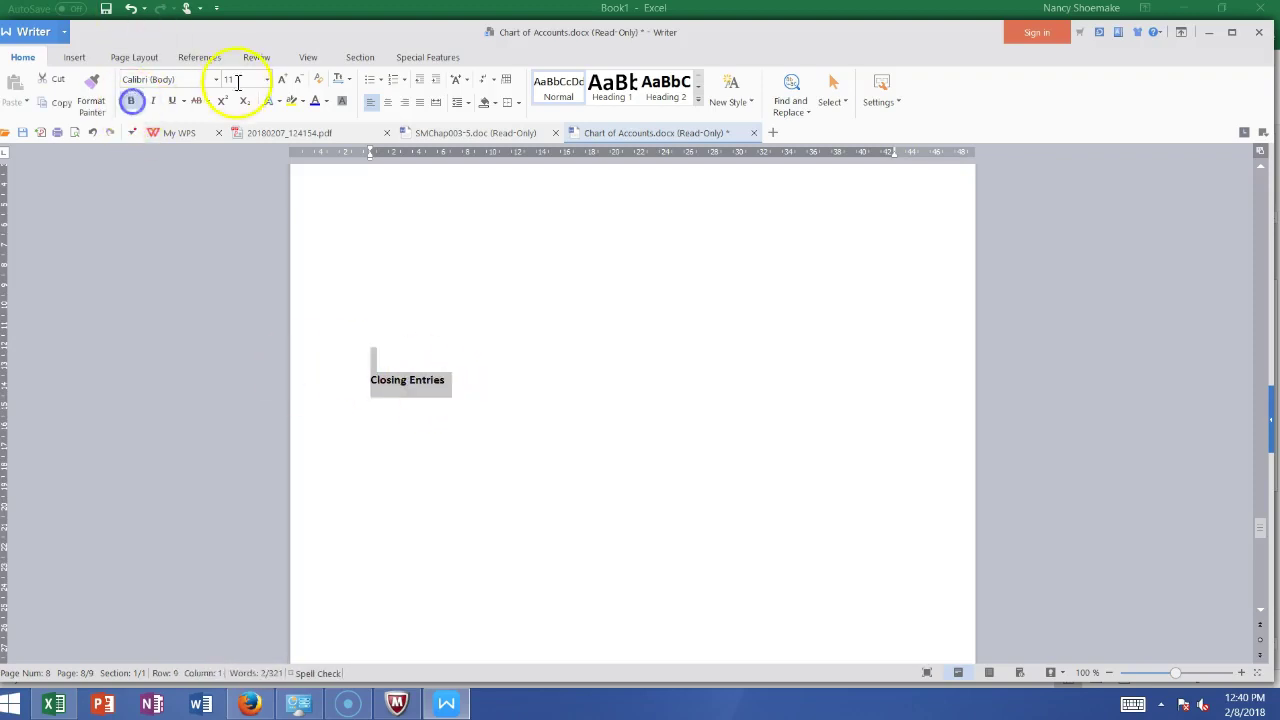
left_click(267, 79)
left_click(238, 290)
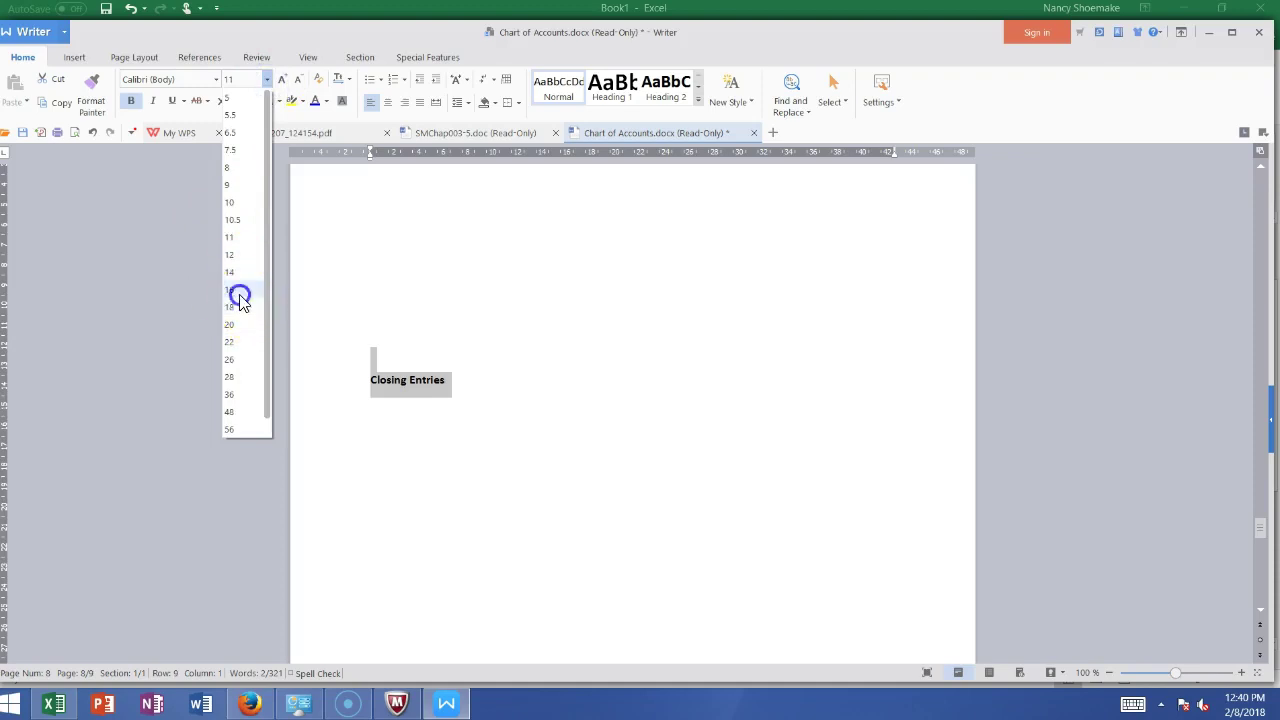
left_click(152, 102)
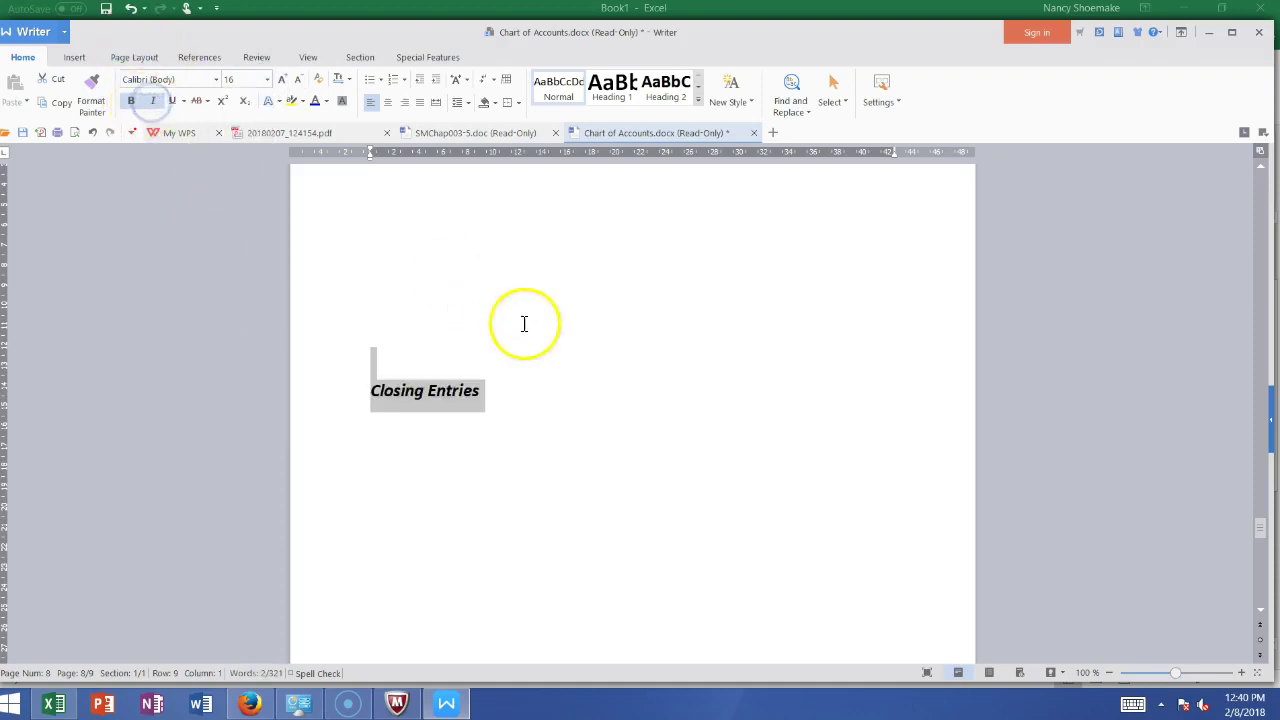
Write the dividends closing entry below the heading: Retained Earnings 5,000 with an indented Dividends 5,000
left_click(526, 400)
key("Return")
type("Retained Ea")
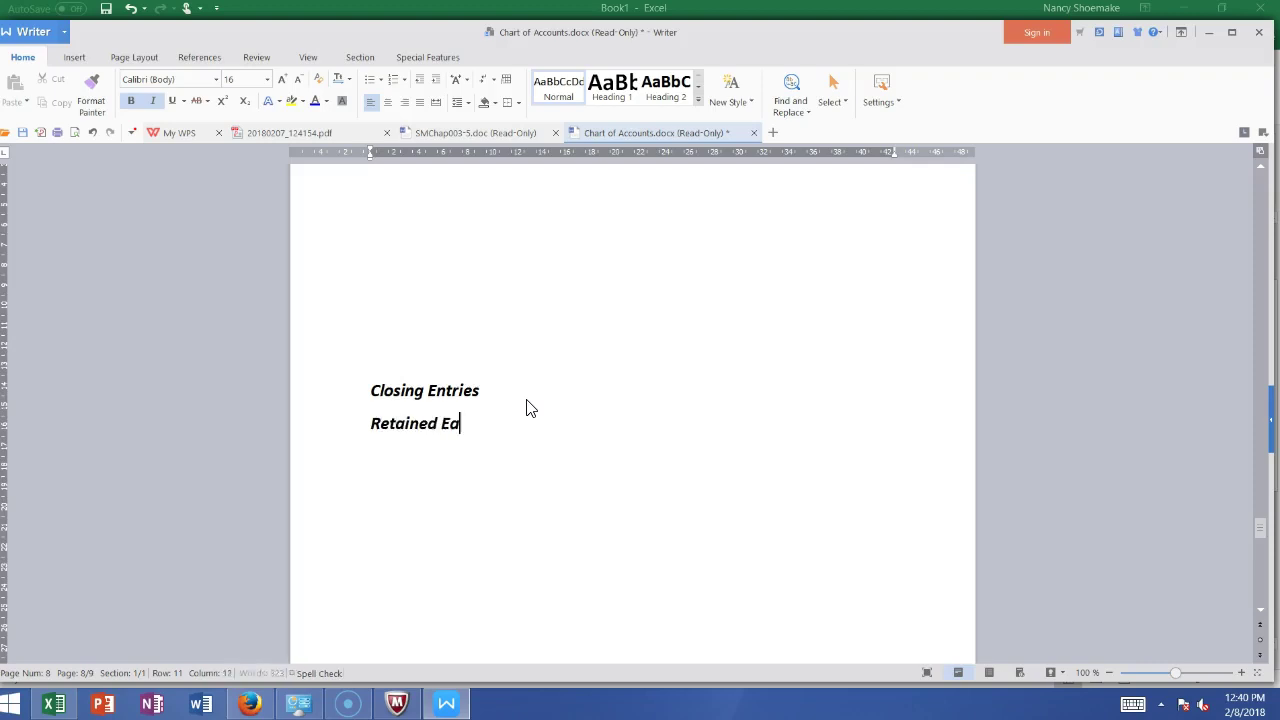
type("rnings  5,000")
key("Return")
type("D")
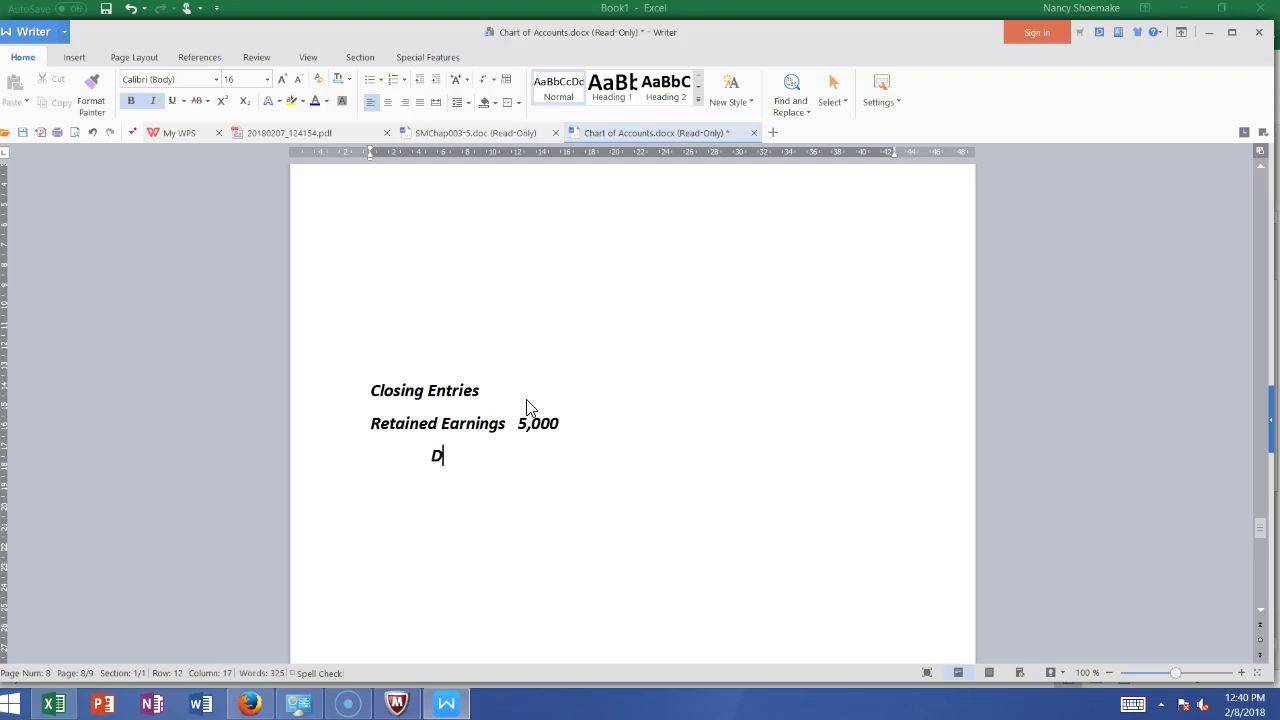
type("ividends               5,000")
key("Return")
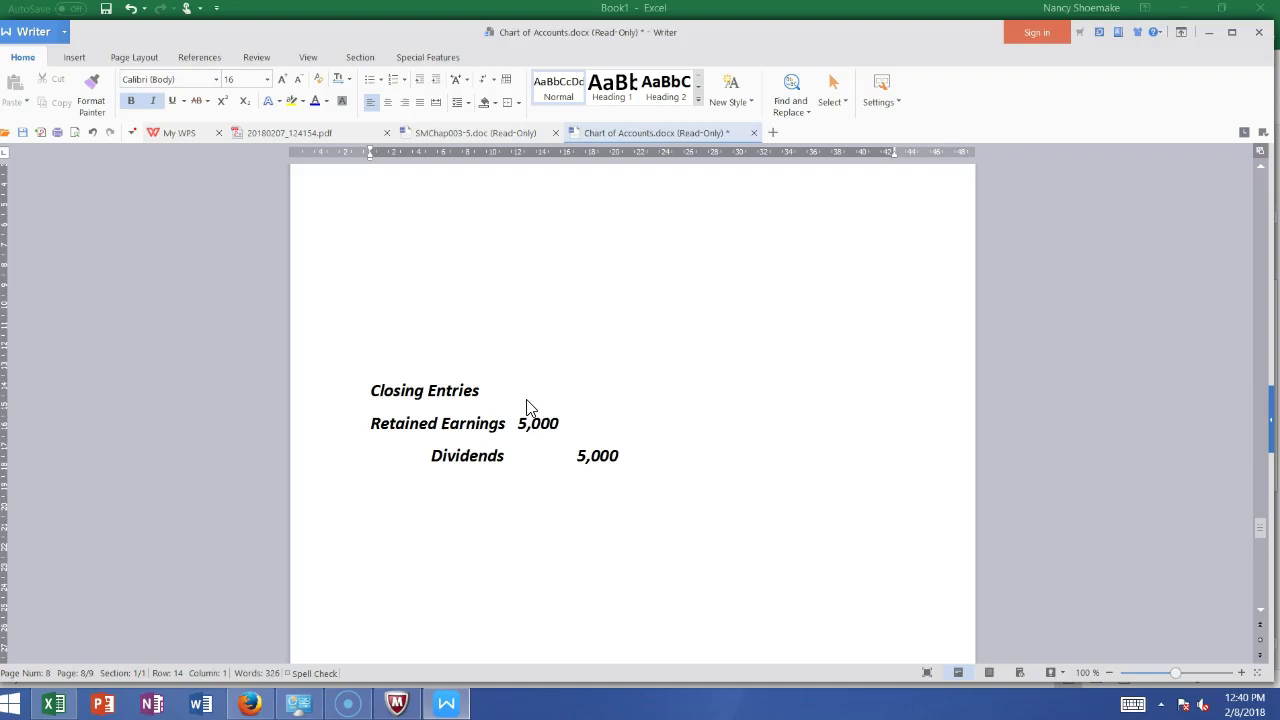
Write the revenue closing entry: Service Revenue 102000 with an indented Retained Earnings 102000, checking the amount in the Excel trial balance
type("Service Revenue")
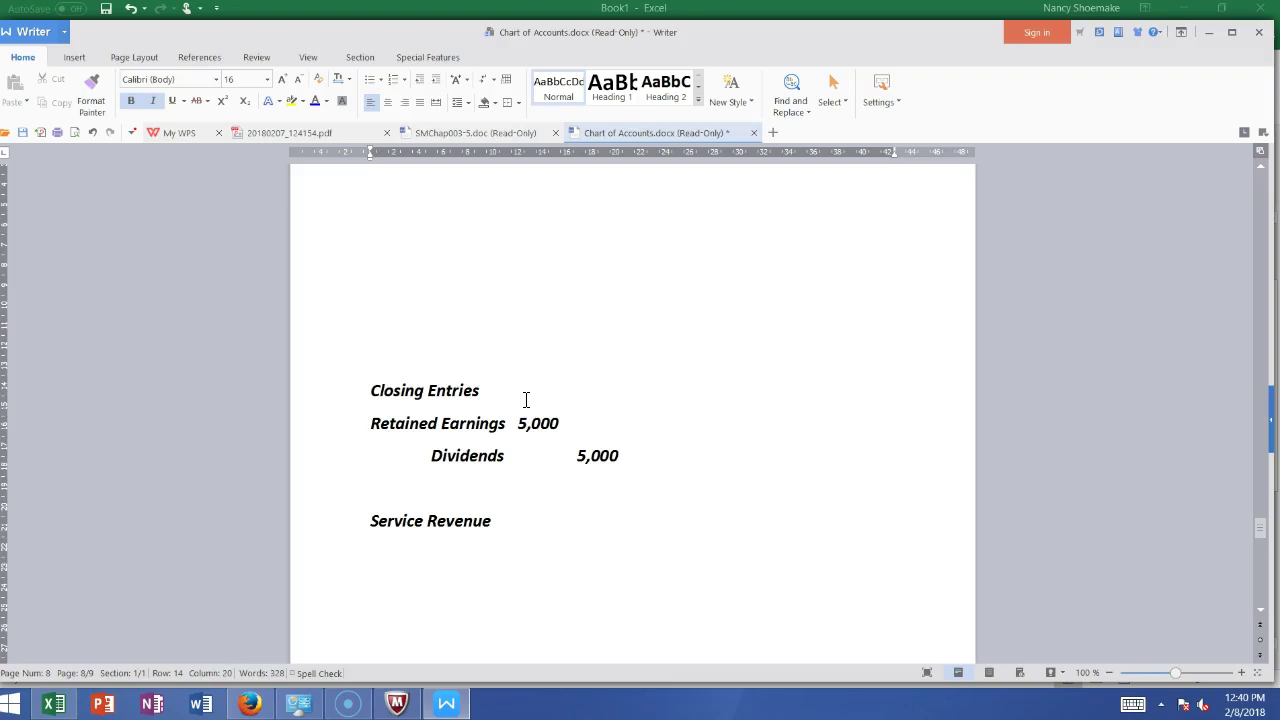
left_click(56, 705)
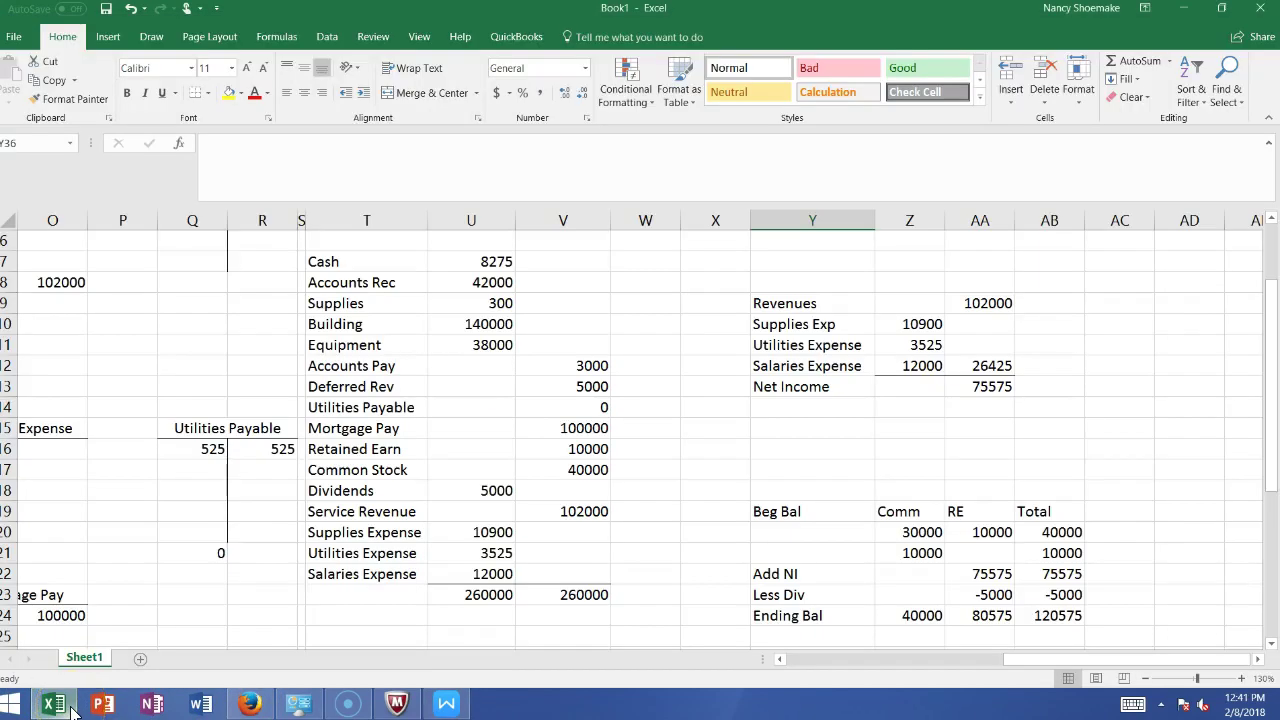
left_click(72, 708)
left_click(541, 535)
type("102000")
key("Return")
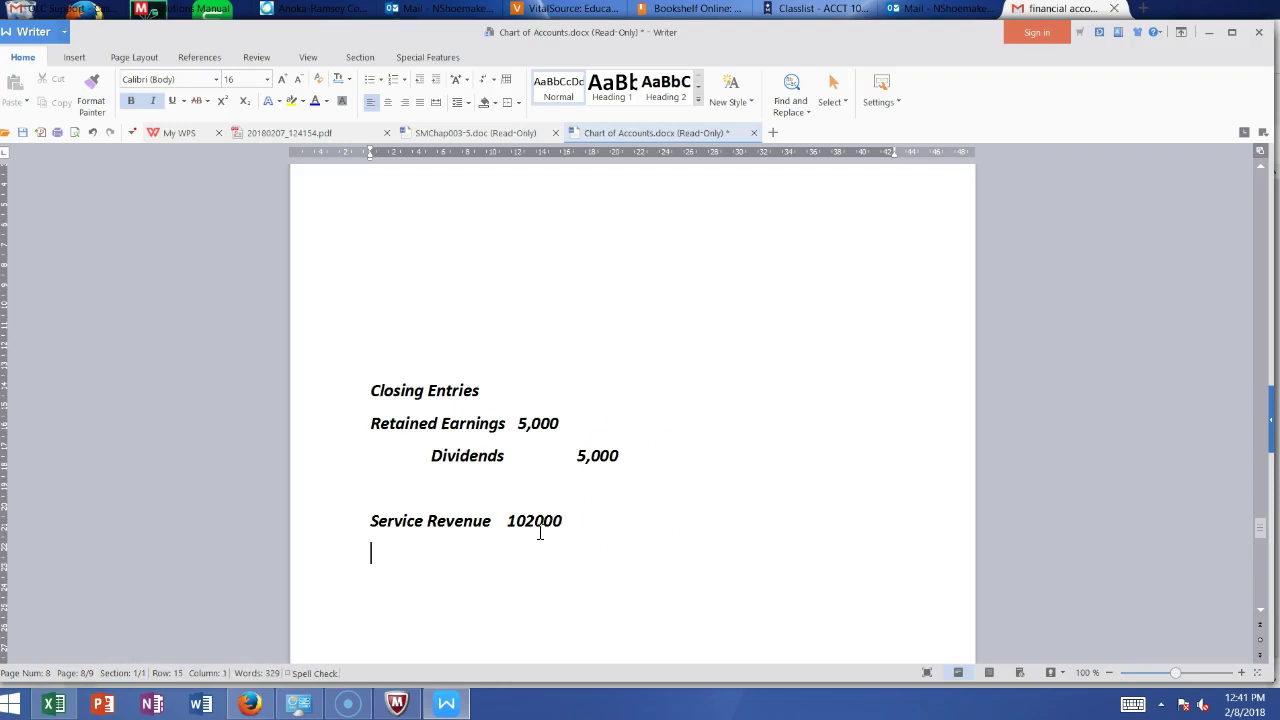
key("Tab")
type("Retained Earnings")
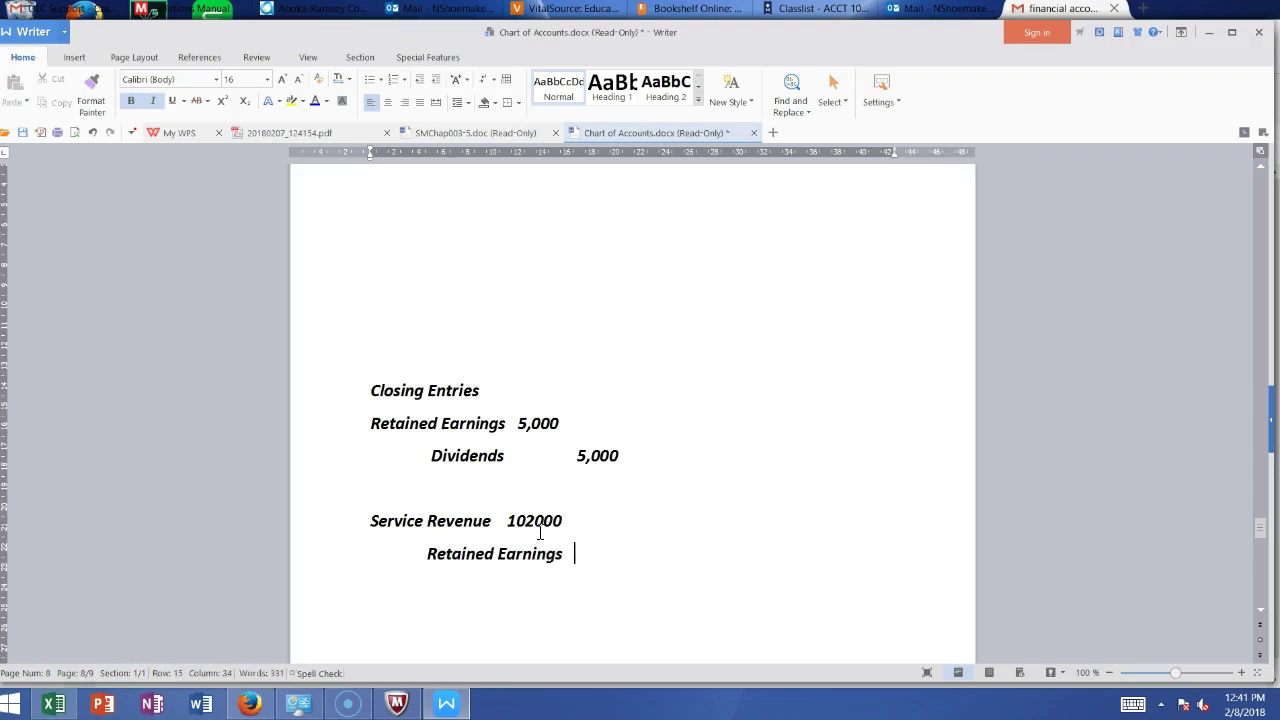
type("    102000")
Add the explanation "To close dividends to RE" below the dividends closing entry
left_click(504, 519)
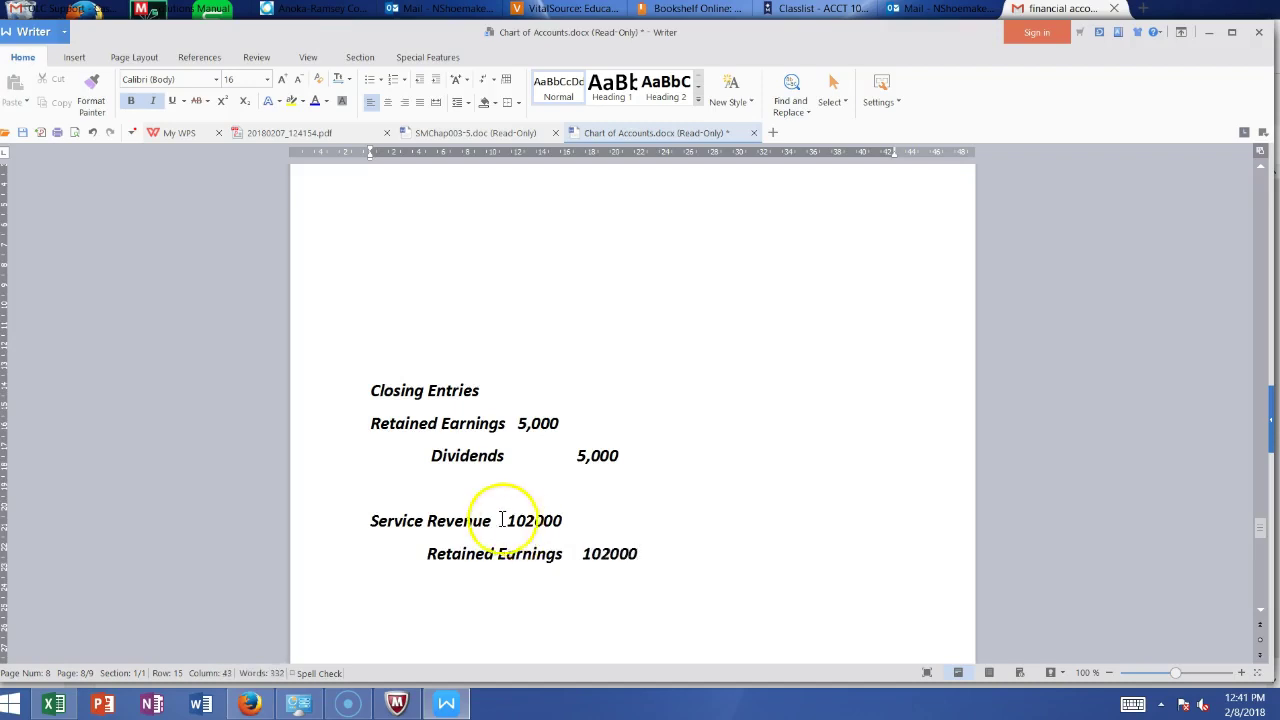
left_click(382, 481)
type("to close dividends to ")
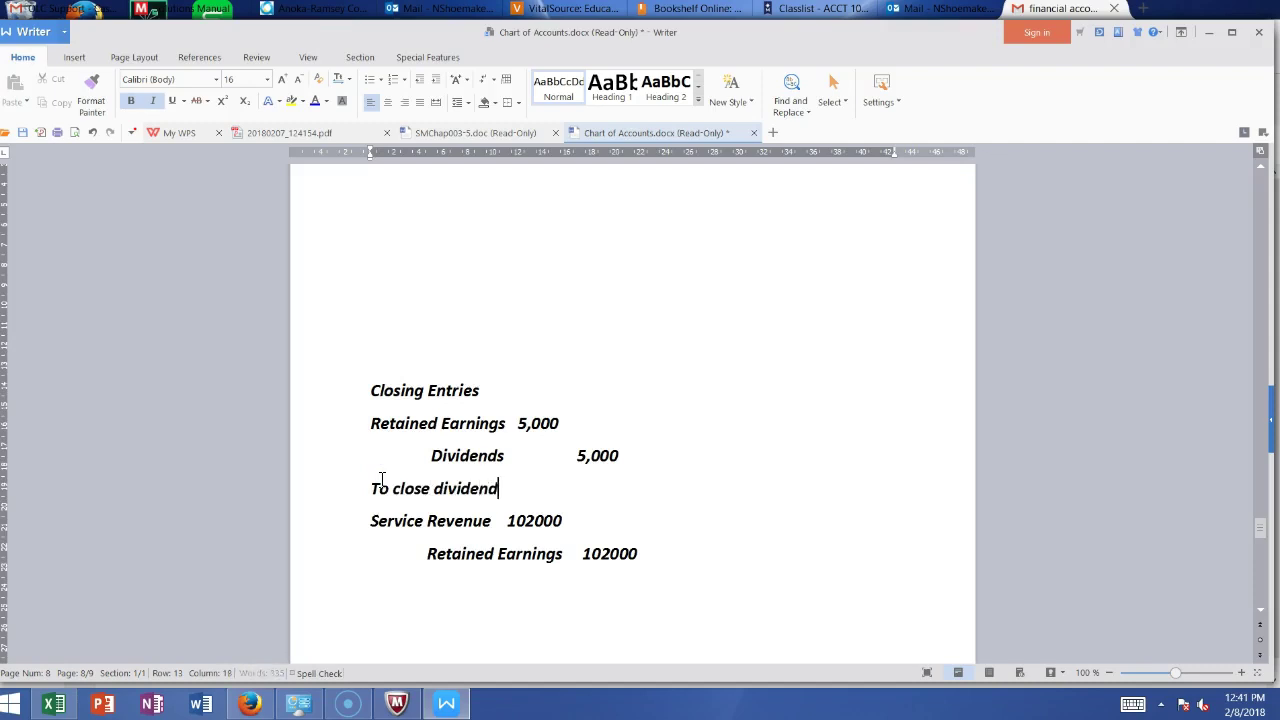
type("RE")
Add the explanation "To close revenues to RE" below the revenue closing entry, followed by a blank line
left_click(688, 557)
key("Return")
type("To")
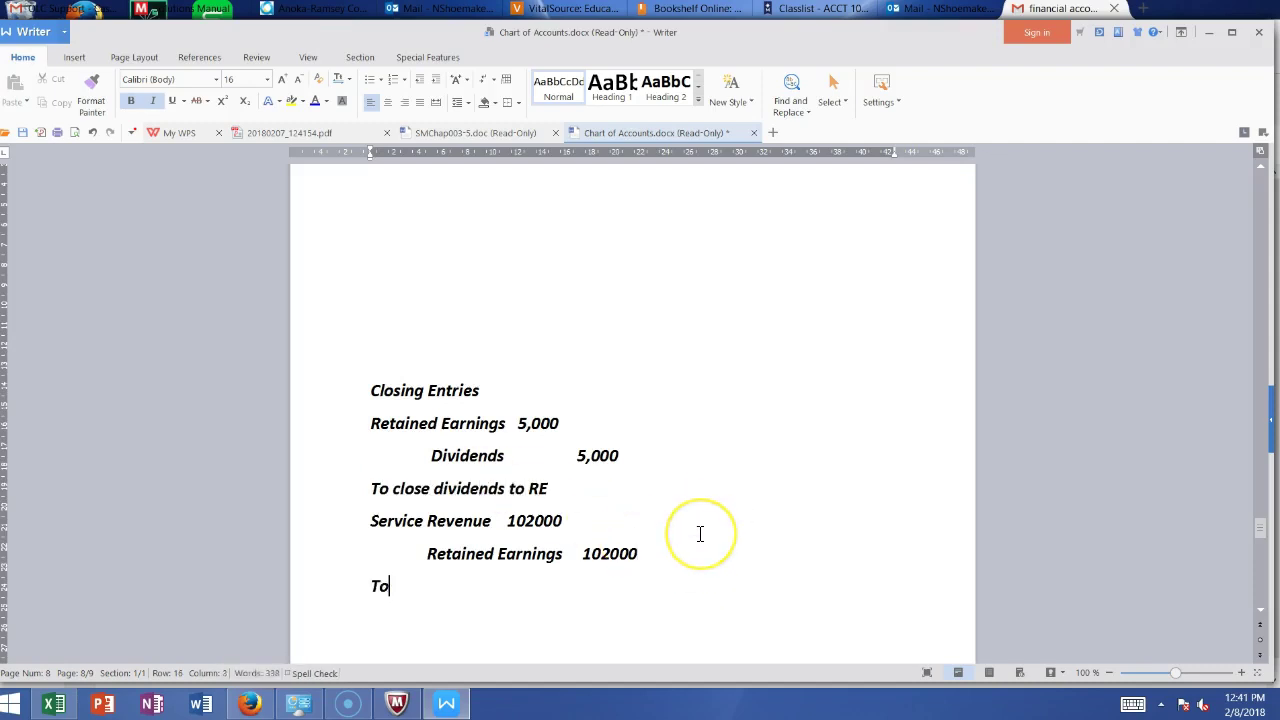
type(" close revenues to RE")
key("Return")
key("Return")
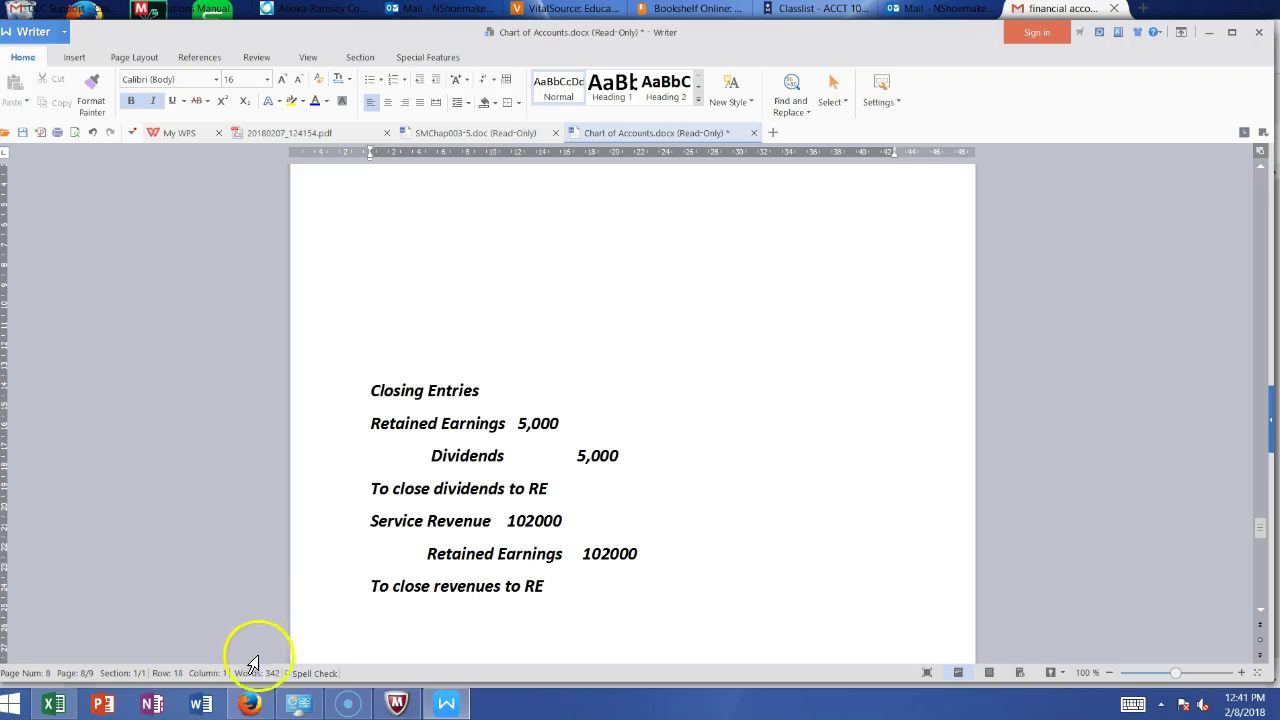
Copy the supplies, utilities and salaries expense rows from the Excel income statement and return to the Writer document
left_click(50, 706)
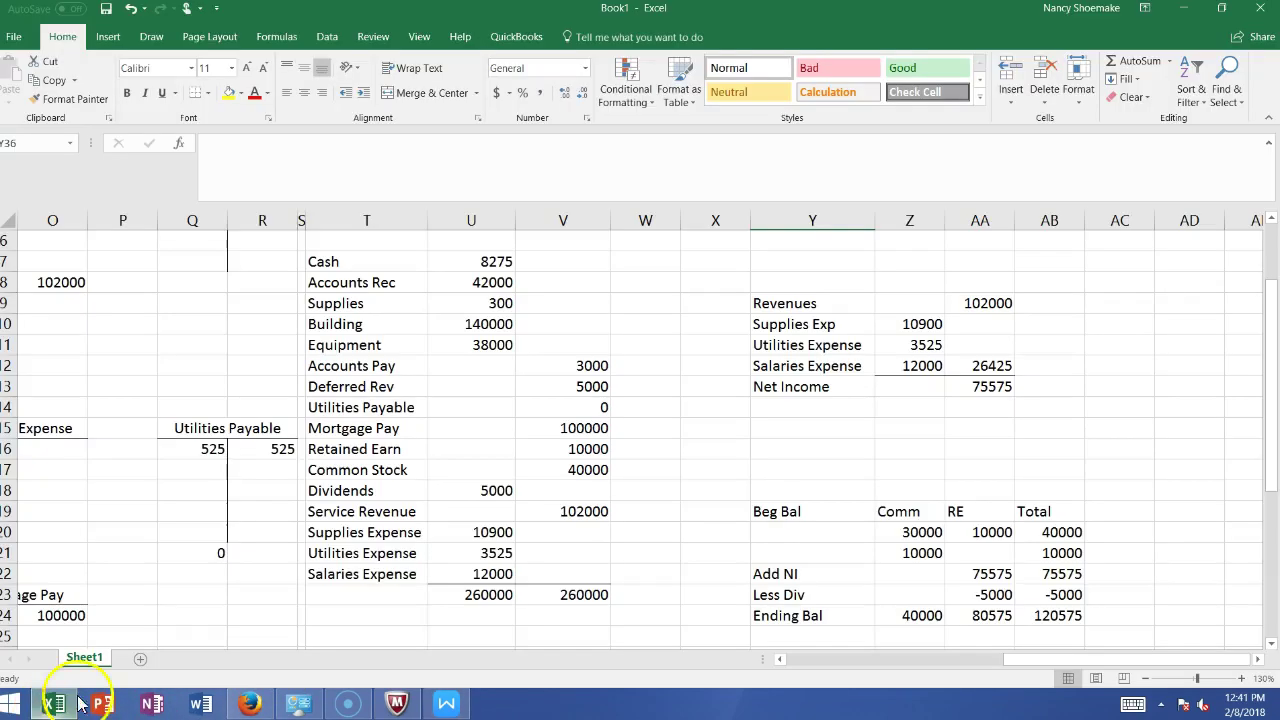
left_click_drag(1268, 352, 1270, 385)
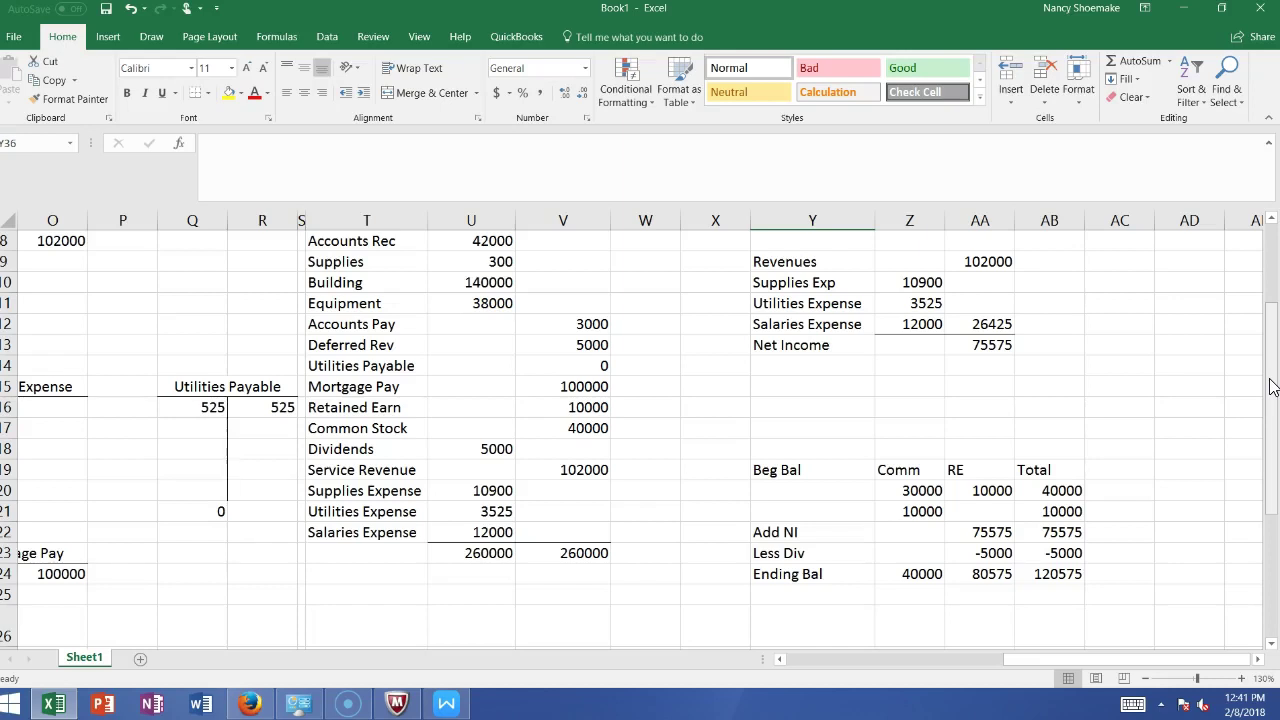
left_click(772, 282)
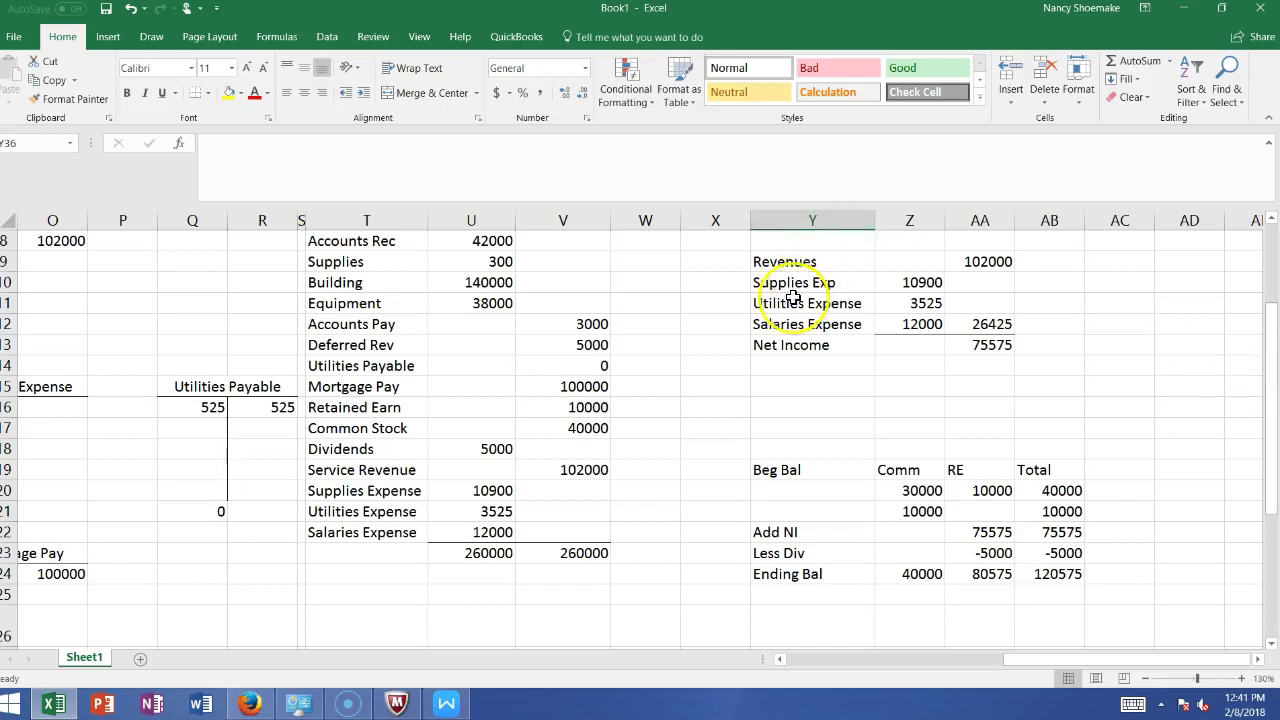
left_click_drag(772, 282, 894, 323)
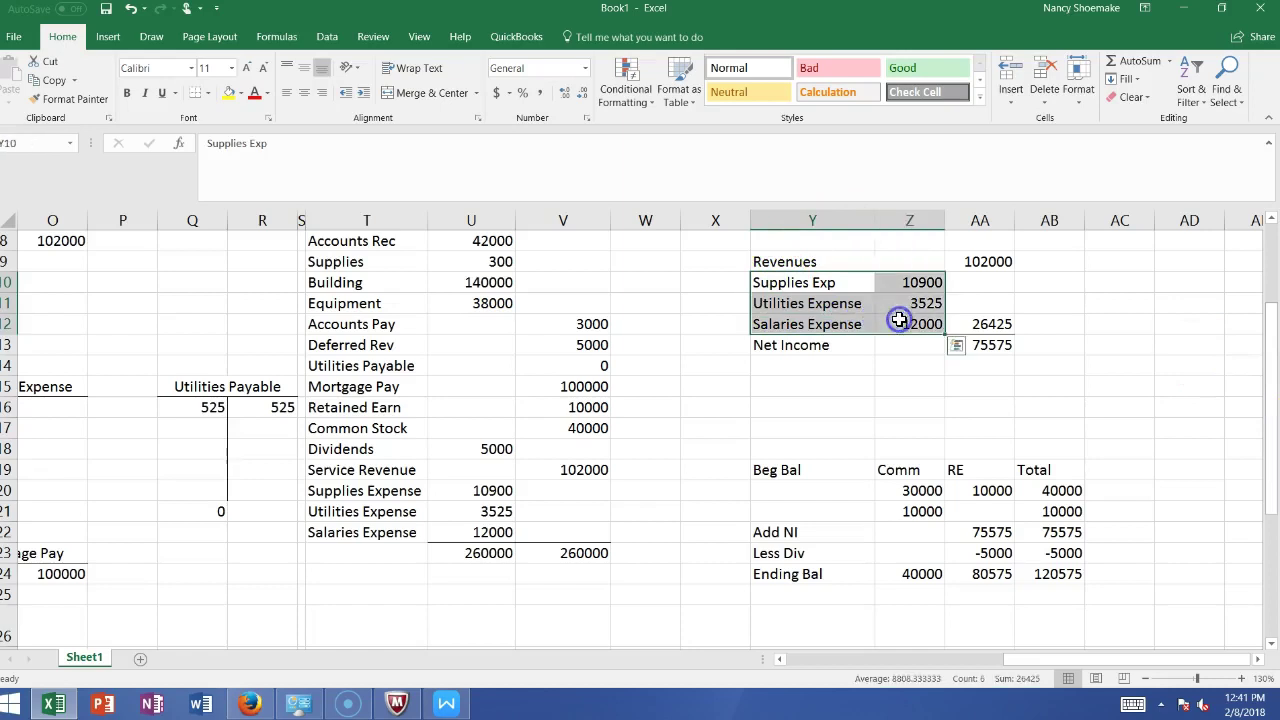
key("ctrl+c")
left_click(60, 709)
left_click(400, 637)
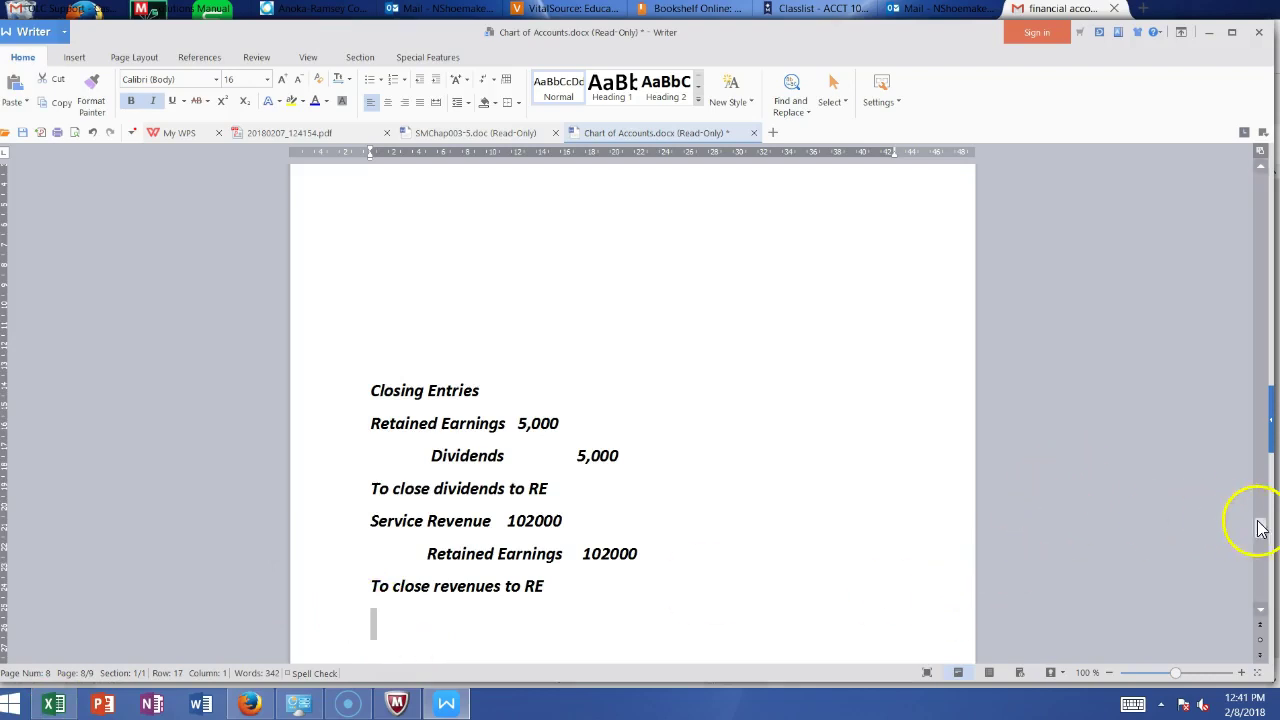
Move down to the next page with blank lines and start the expense closing entry with a Retained Earnings line
left_click_drag(1265, 540, 1266, 540)
left_click(509, 533)
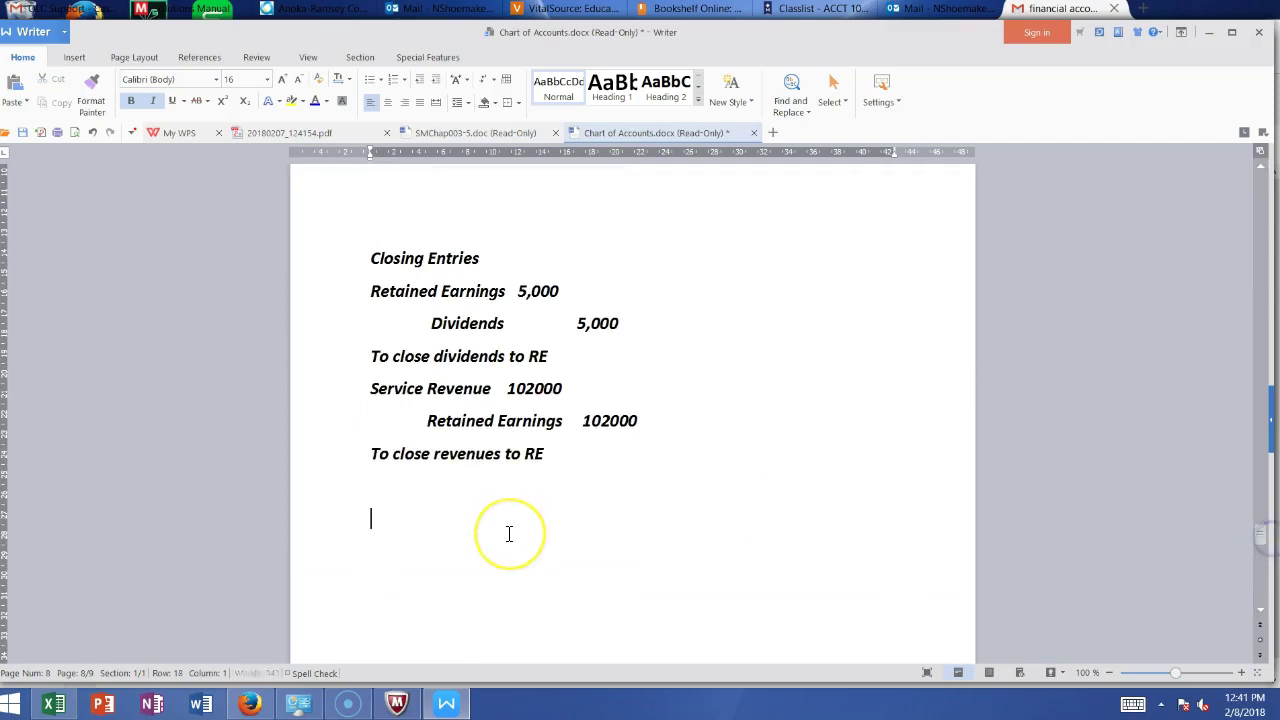
key("Return")
key("Return")
key("Return")
key("Return")
key("Return")
key("Return")
key("Return")
type("Supp")
key("BackSpace")
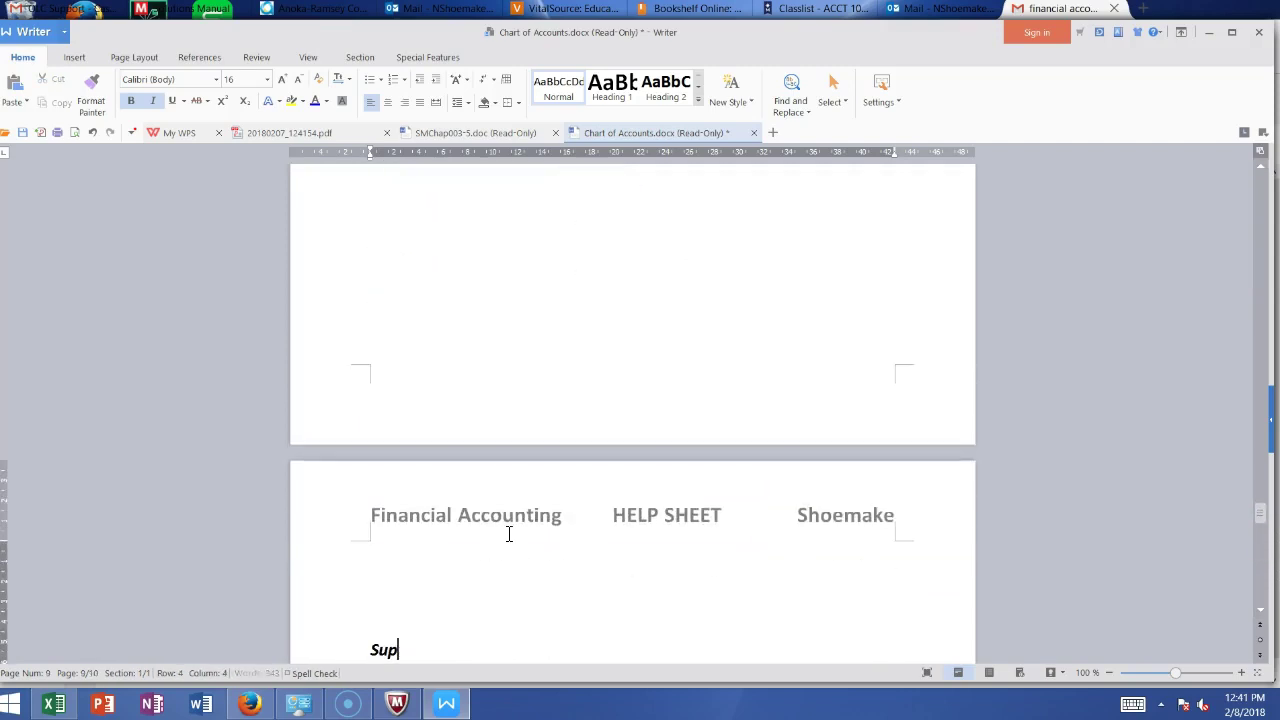
type("Retained Earnings")
key("Return")
Add an indented Supplies Expense line below Retained Earnings
type("Sup")
key("BackSpace")
key("BackSpace")
key("BackSpace")
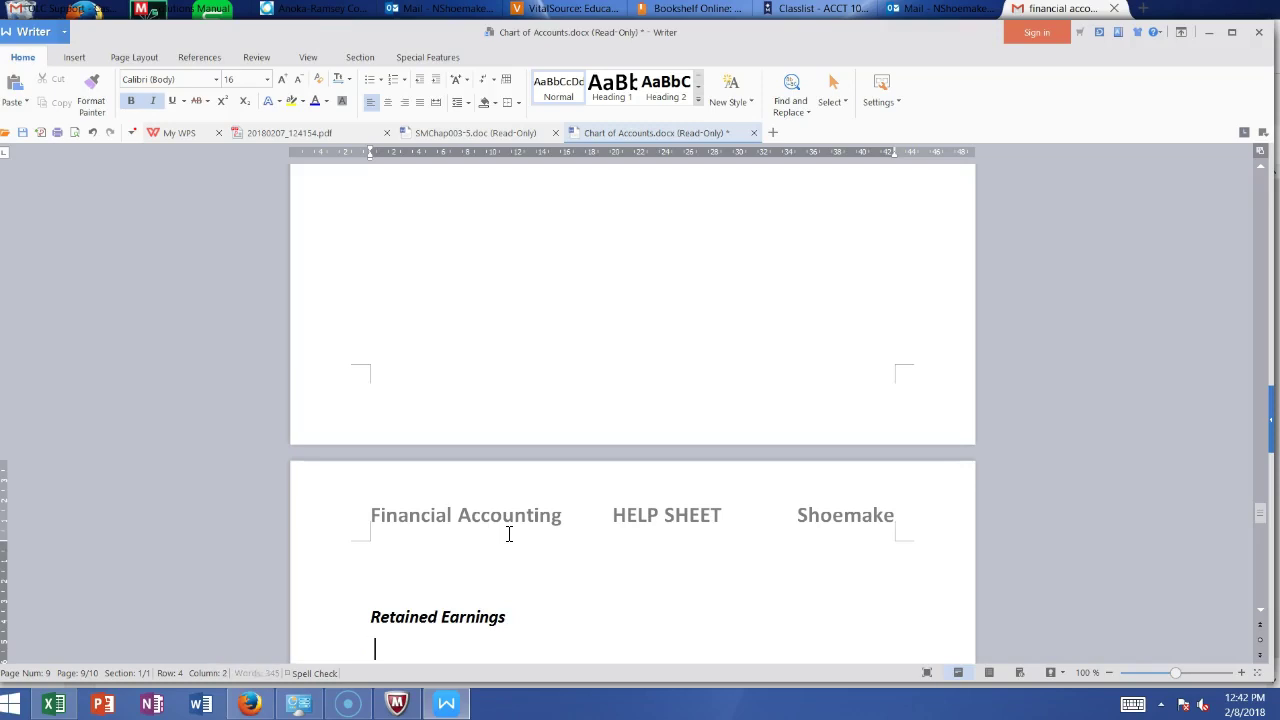
type("Supplies Ex")
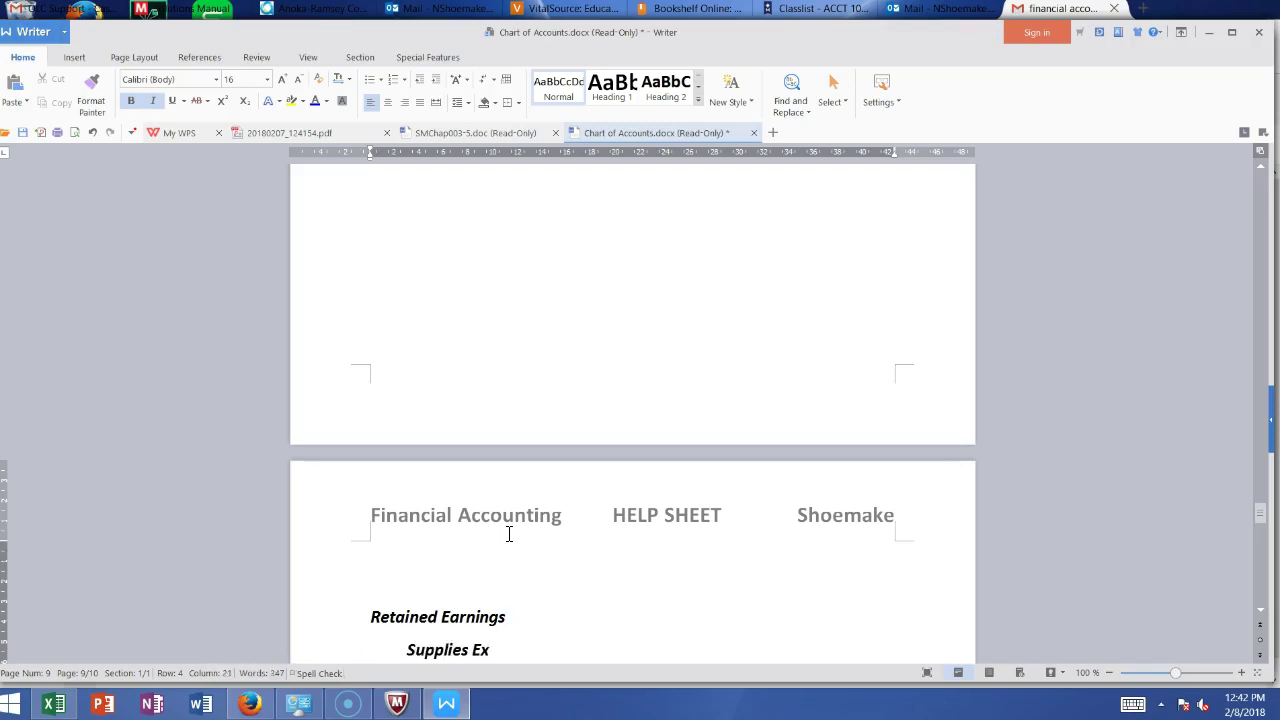
key("ctrl+alt+v")
left_click(762, 474)
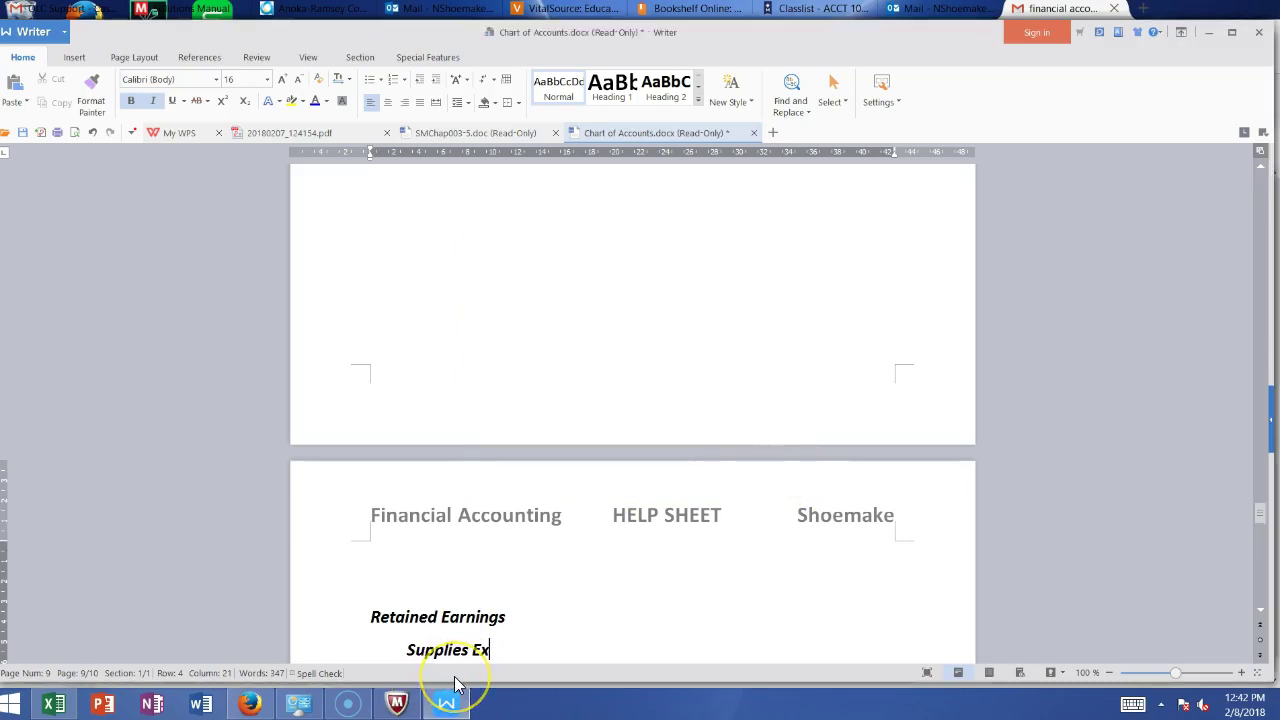
type("pense")
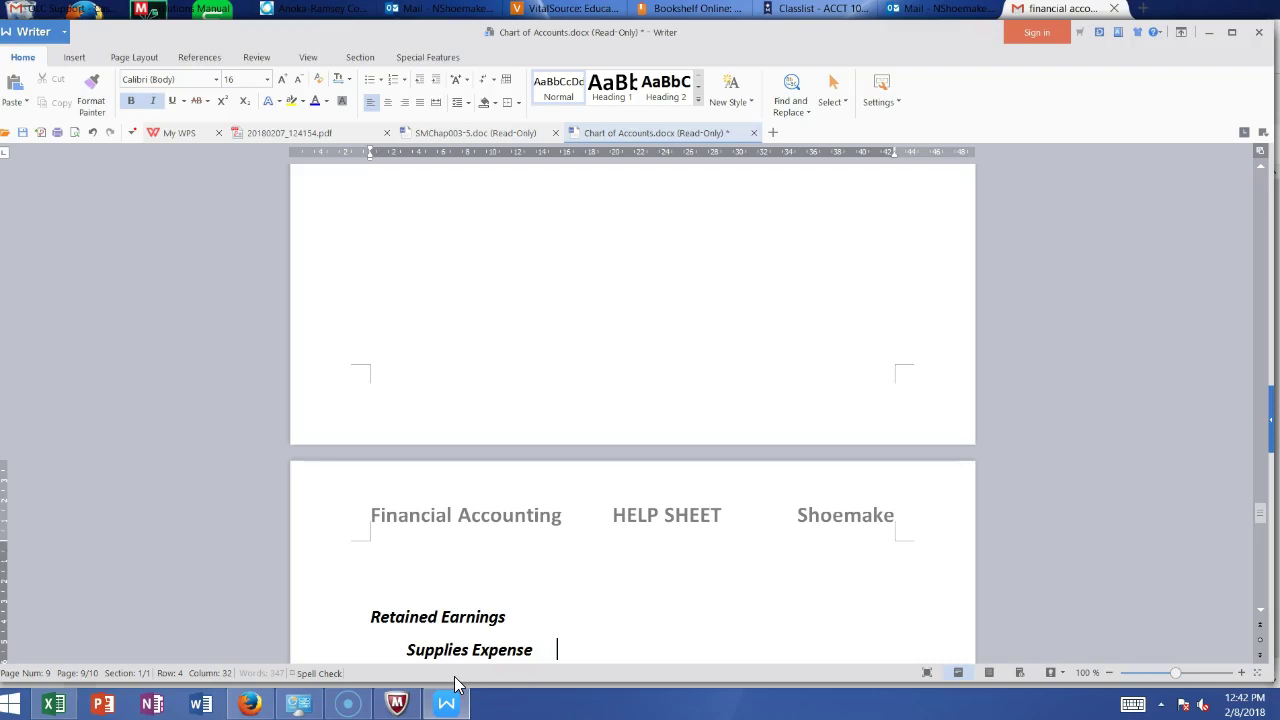
Check the supplies expense in the Excel income statement and enter 10900 on the Supplies Expense line in Writer
left_click(55, 705)
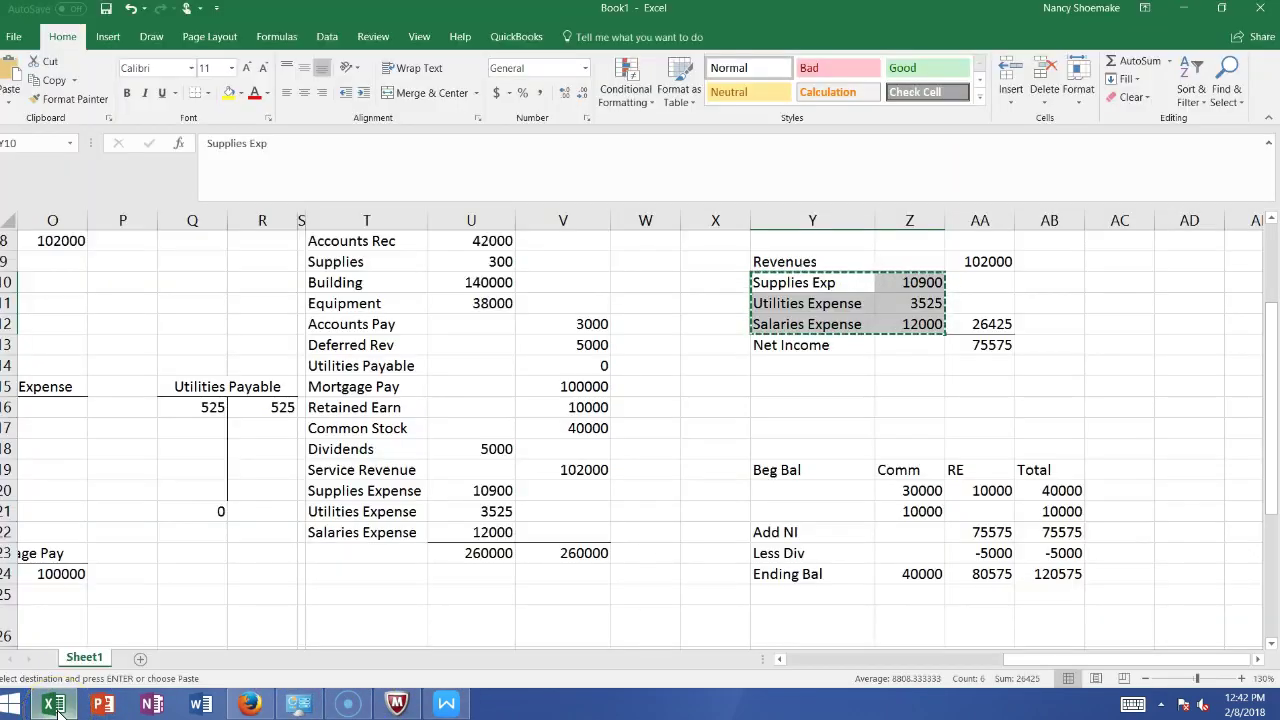
type("`")
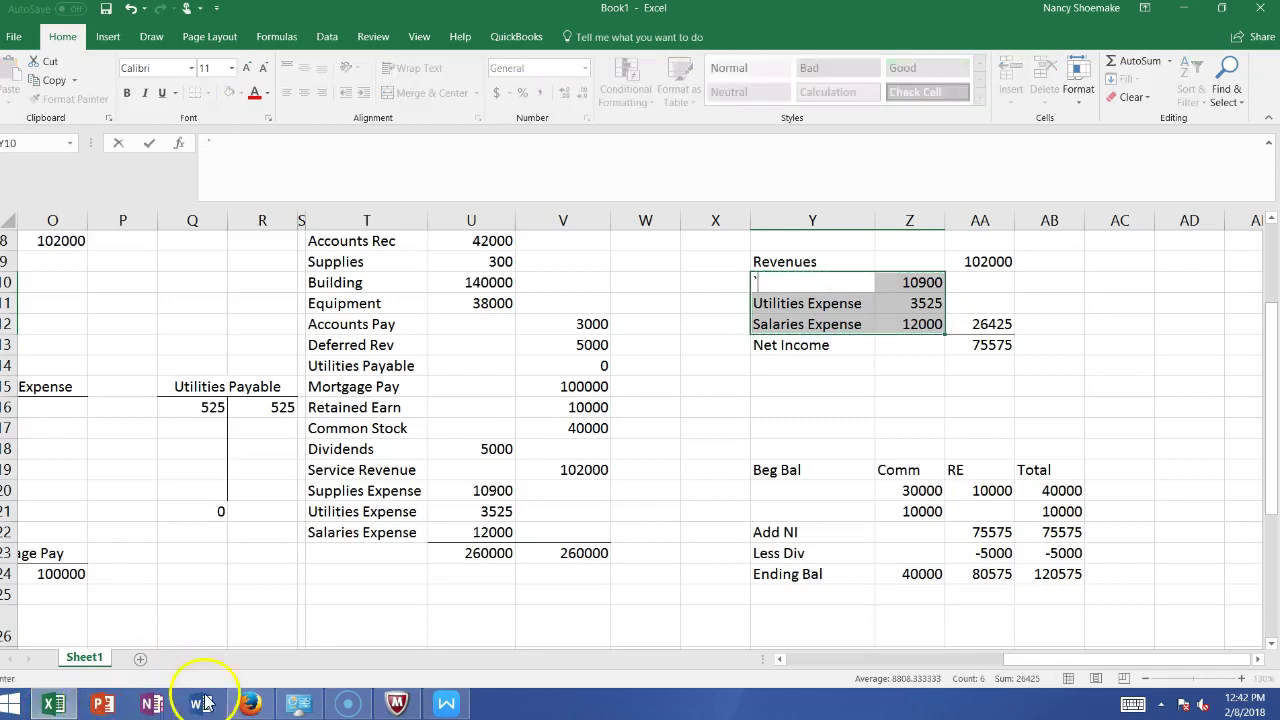
left_click(446, 703)
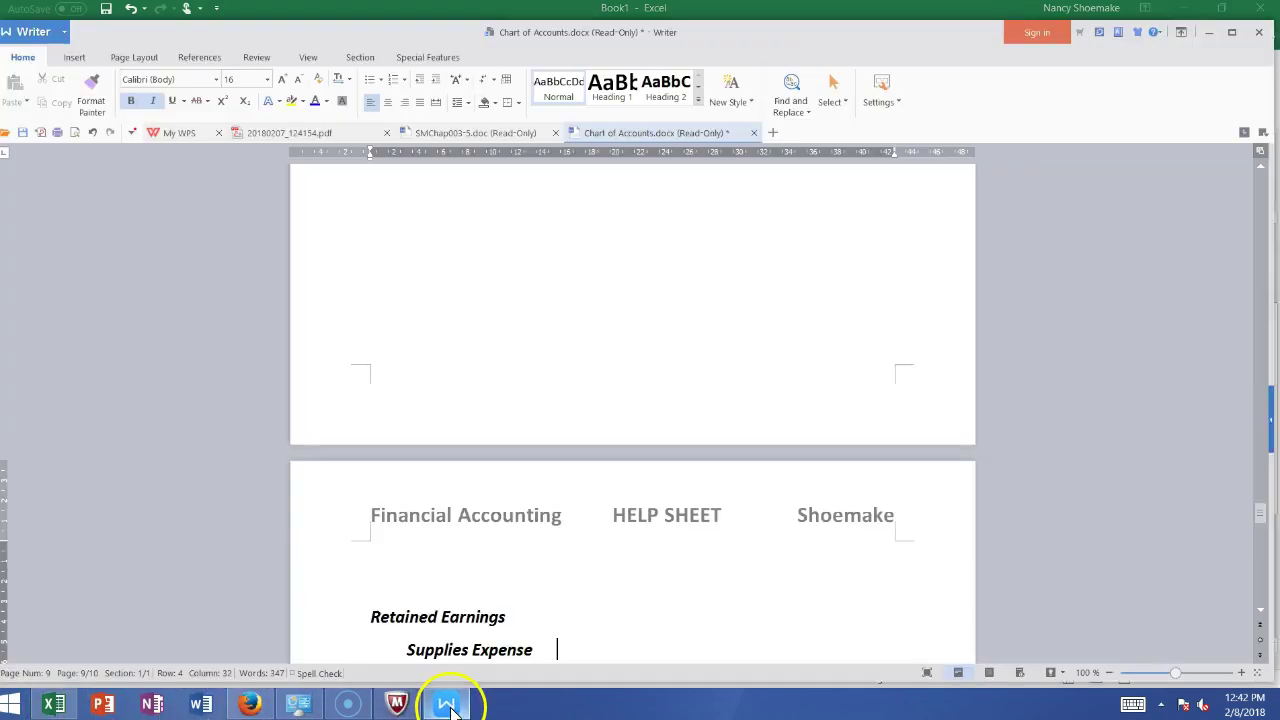
key("Tab")
type("10900")
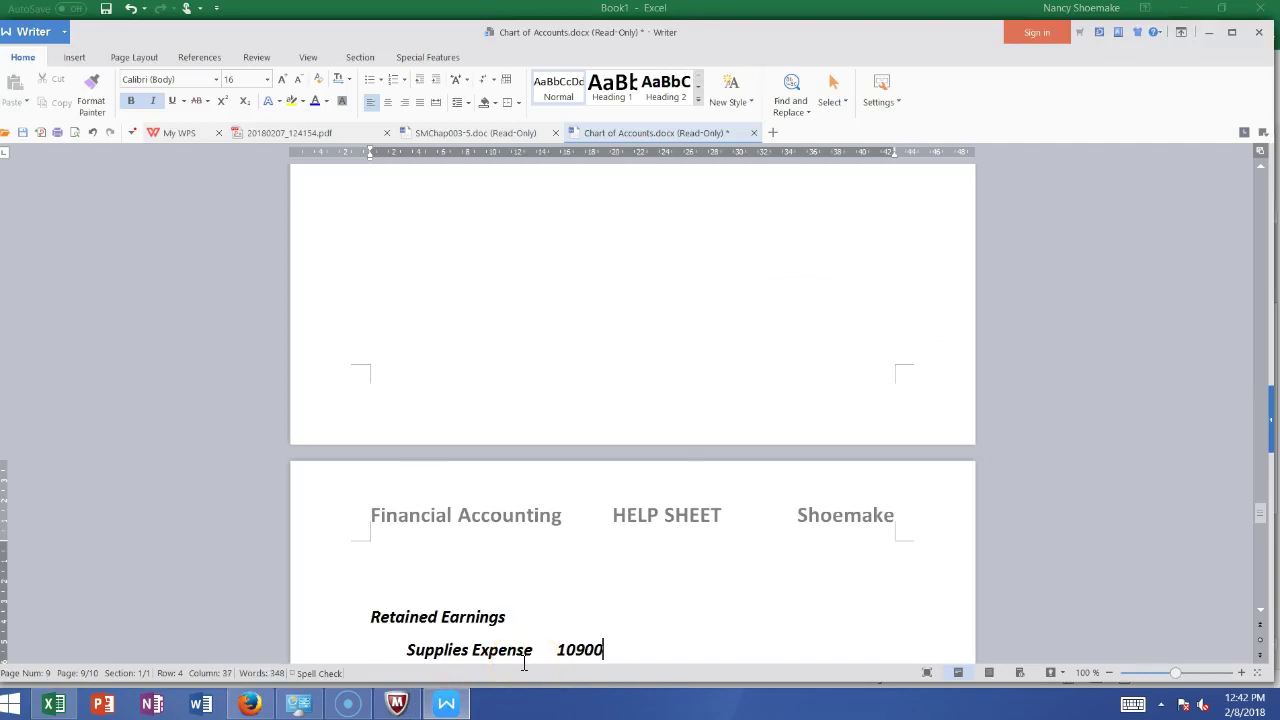
Add an indented Utilities Expense line with 3525 below Supplies Expense
key("Return")
type("U")
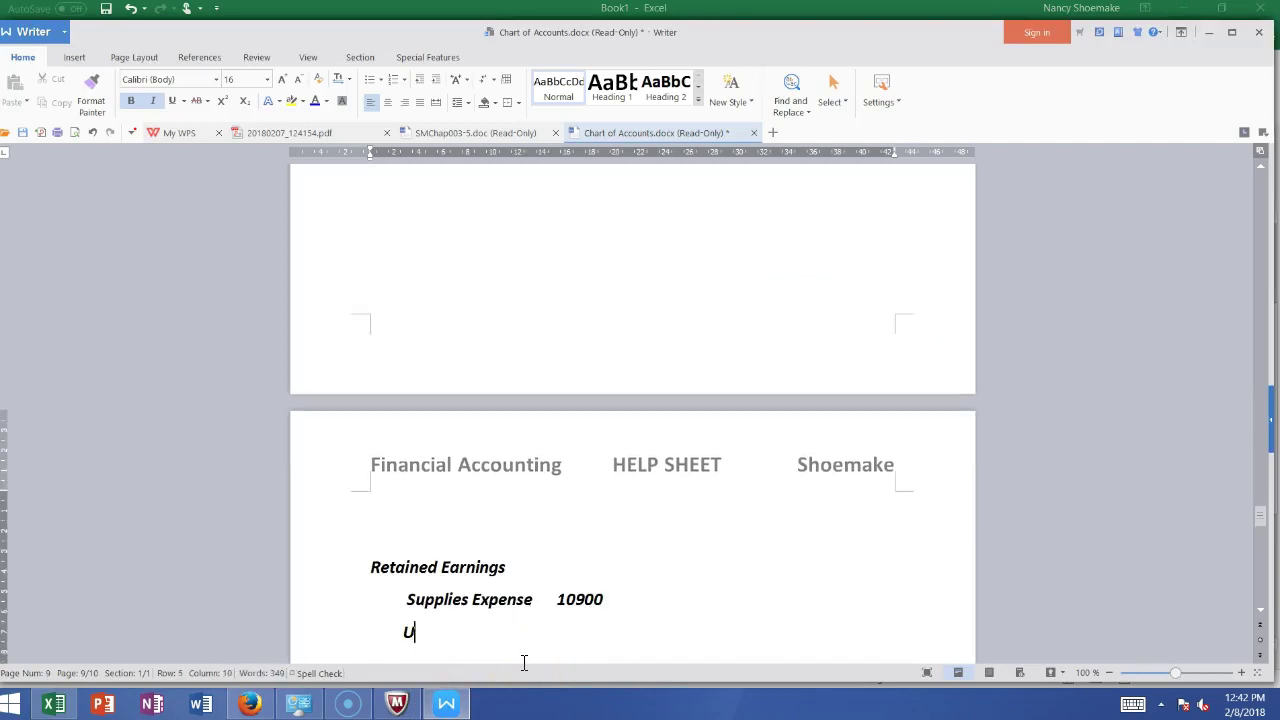
type("tilities Expense   ")
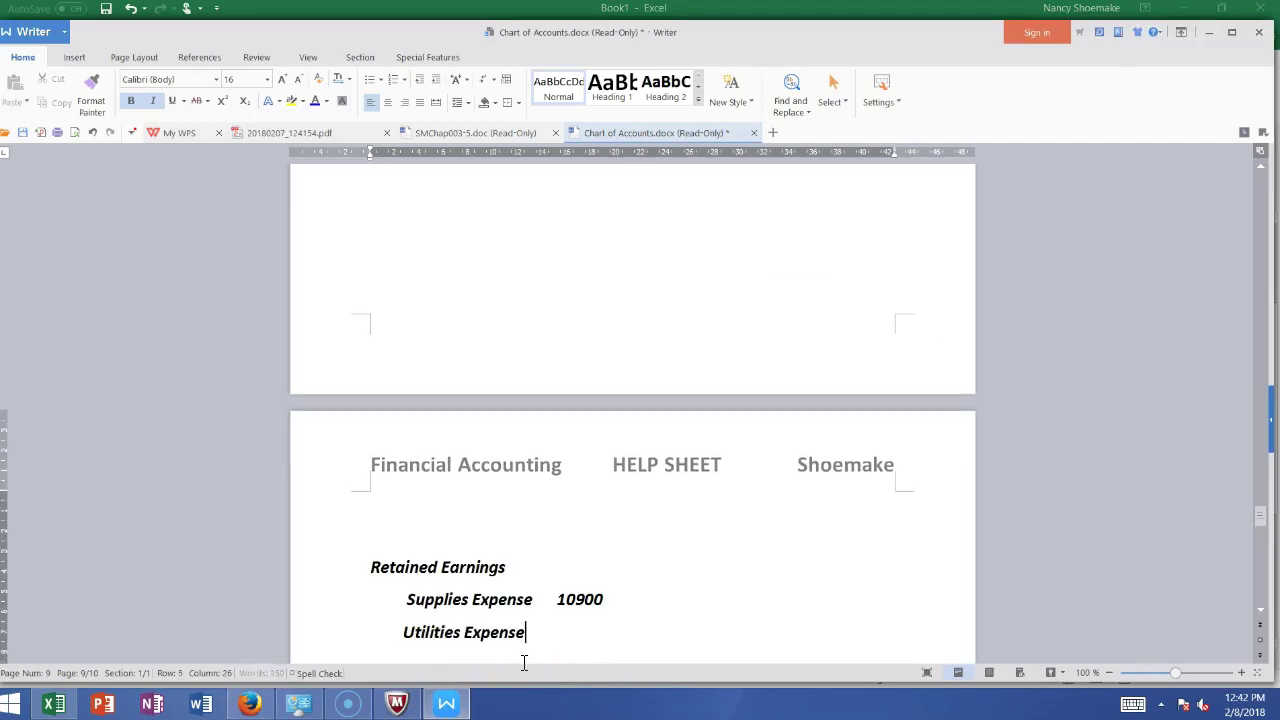
type("   3525")
Check the salaries expense in Excel and add an indented Salaries Expense line with 12000 in Writer
left_click(446, 704)
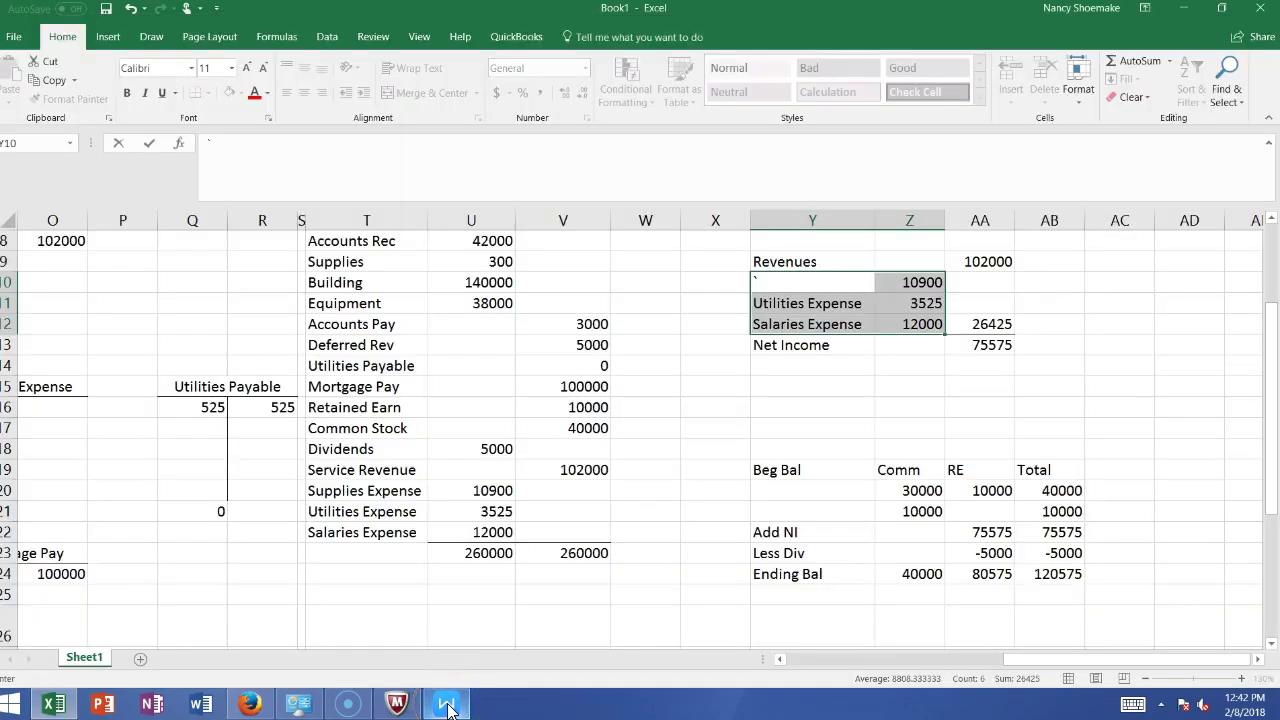
left_click(446, 704)
key("Return")
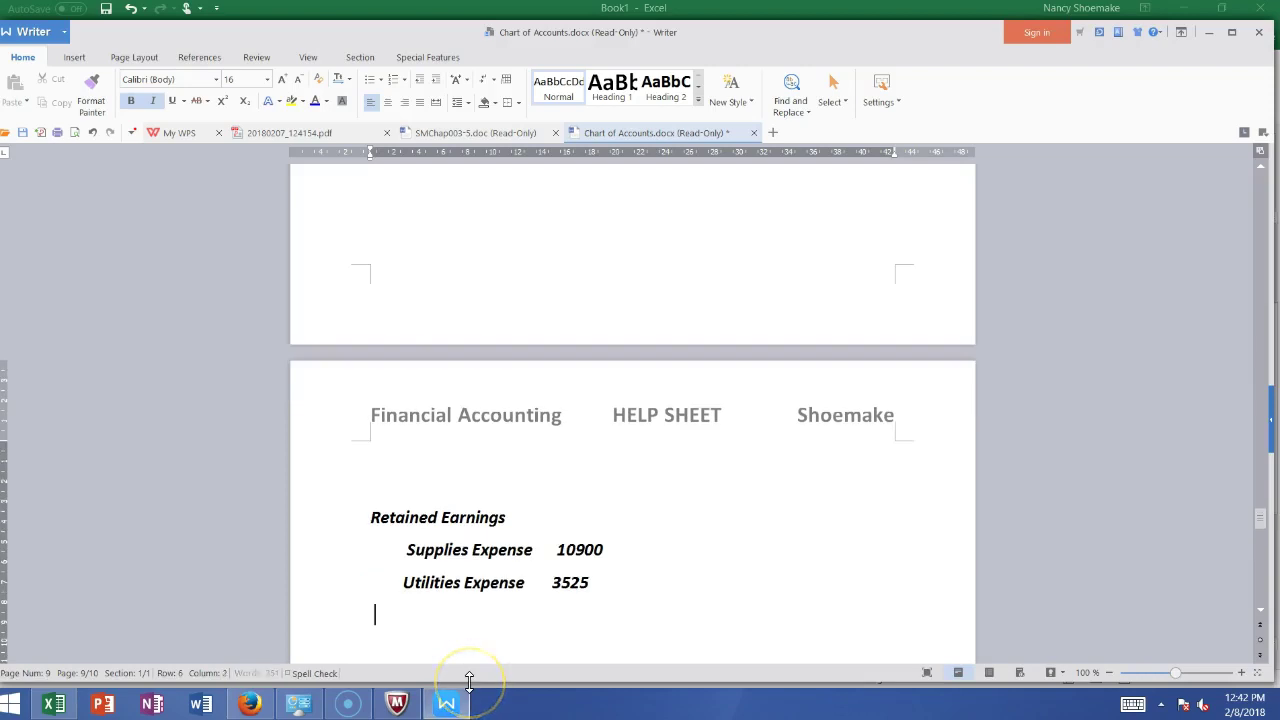
type("Salaries Expense ")
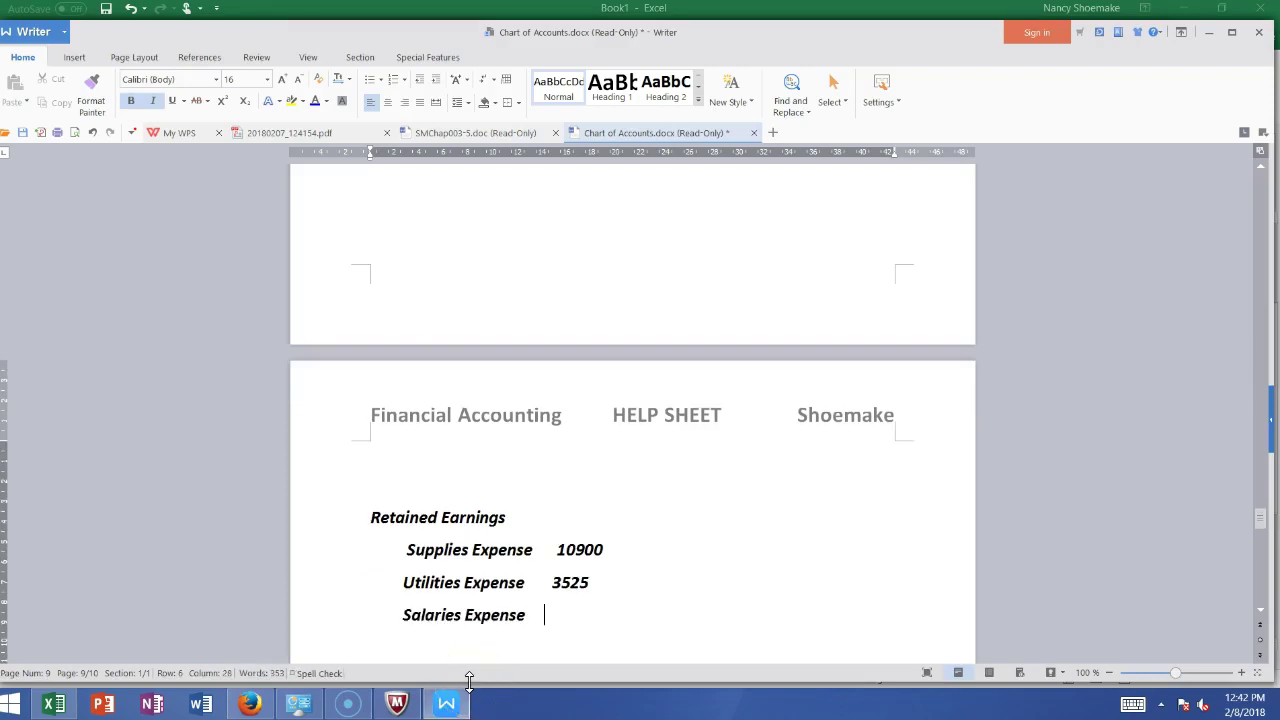
type("      12000")
Enter the debit amount 26425 on the Retained Earnings line of the expense closing entry
left_click(525, 516)
type("26425")
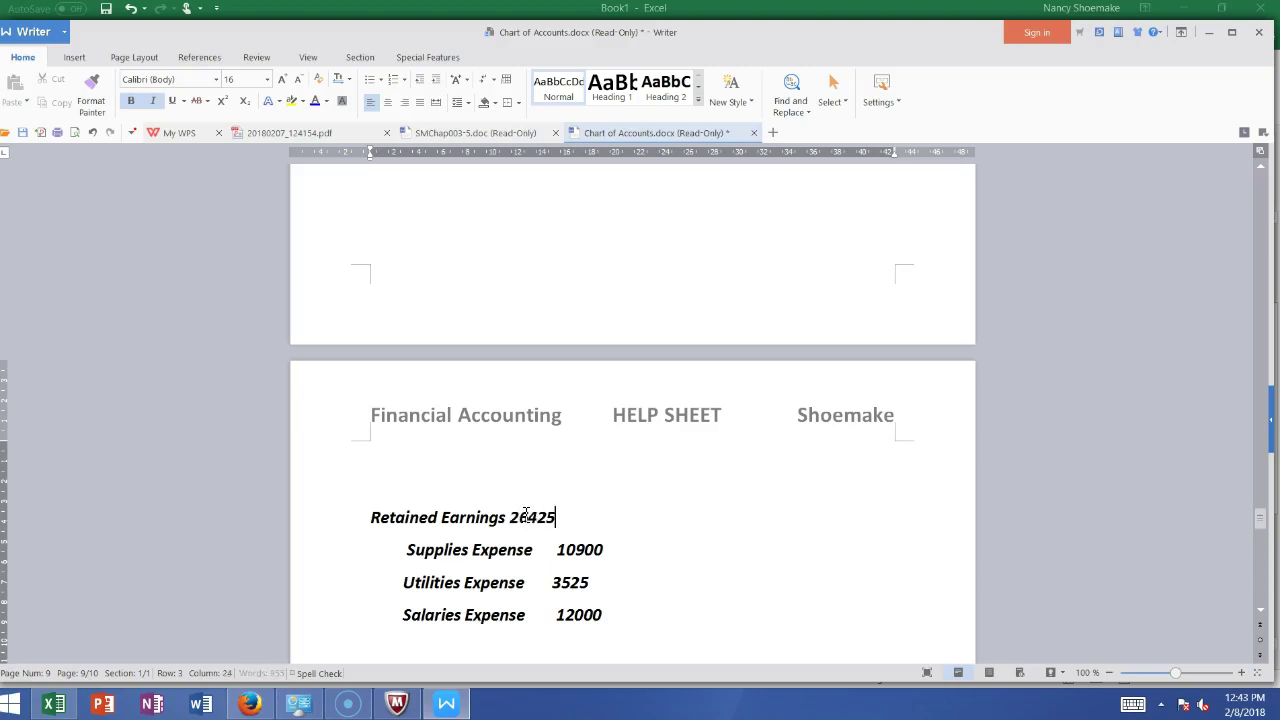
key("Return")
left_click(494, 538)
key("BackSpace")
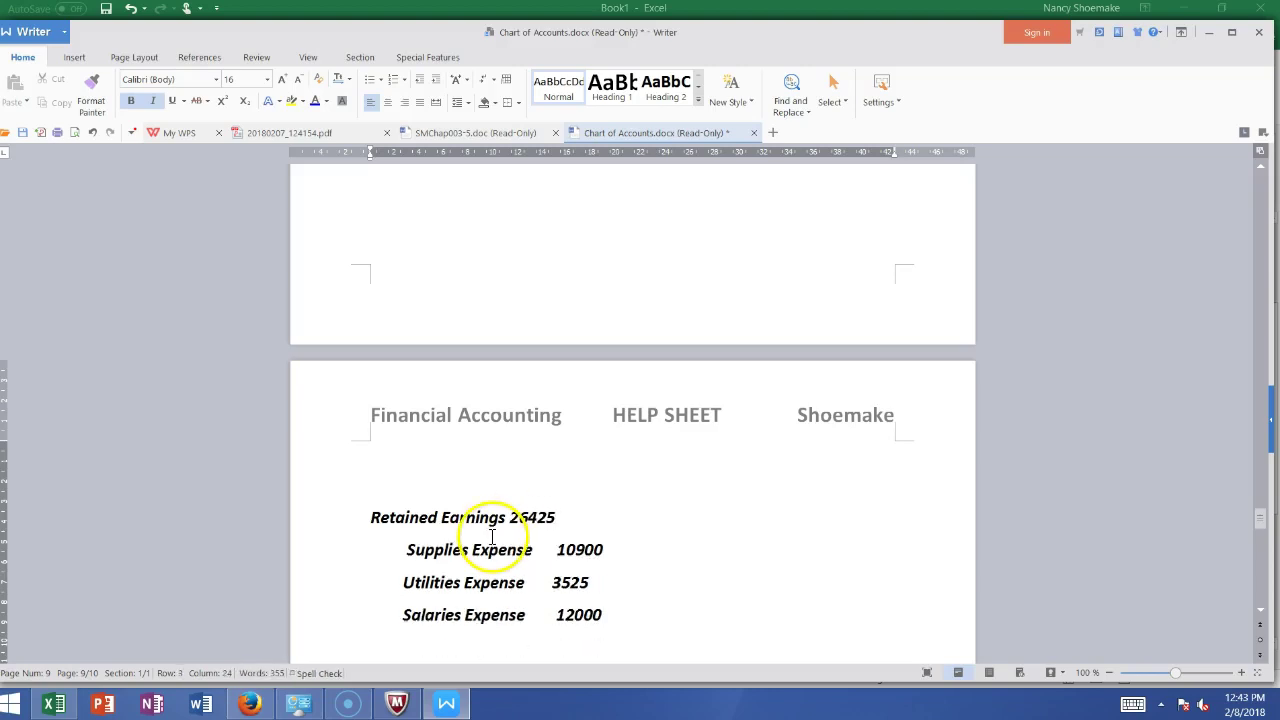
Add spacing before the three expense amounts so they sit further out as credits
left_click(549, 549)
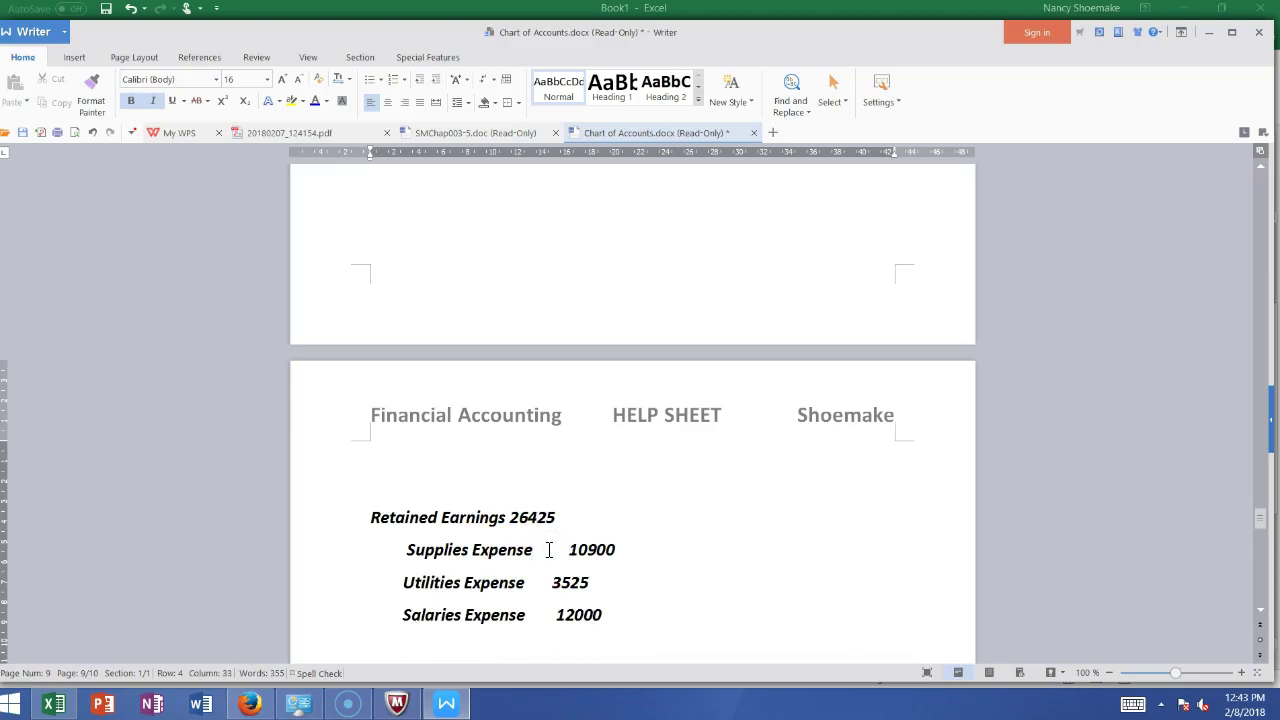
left_click(545, 585)
left_click(545, 614)
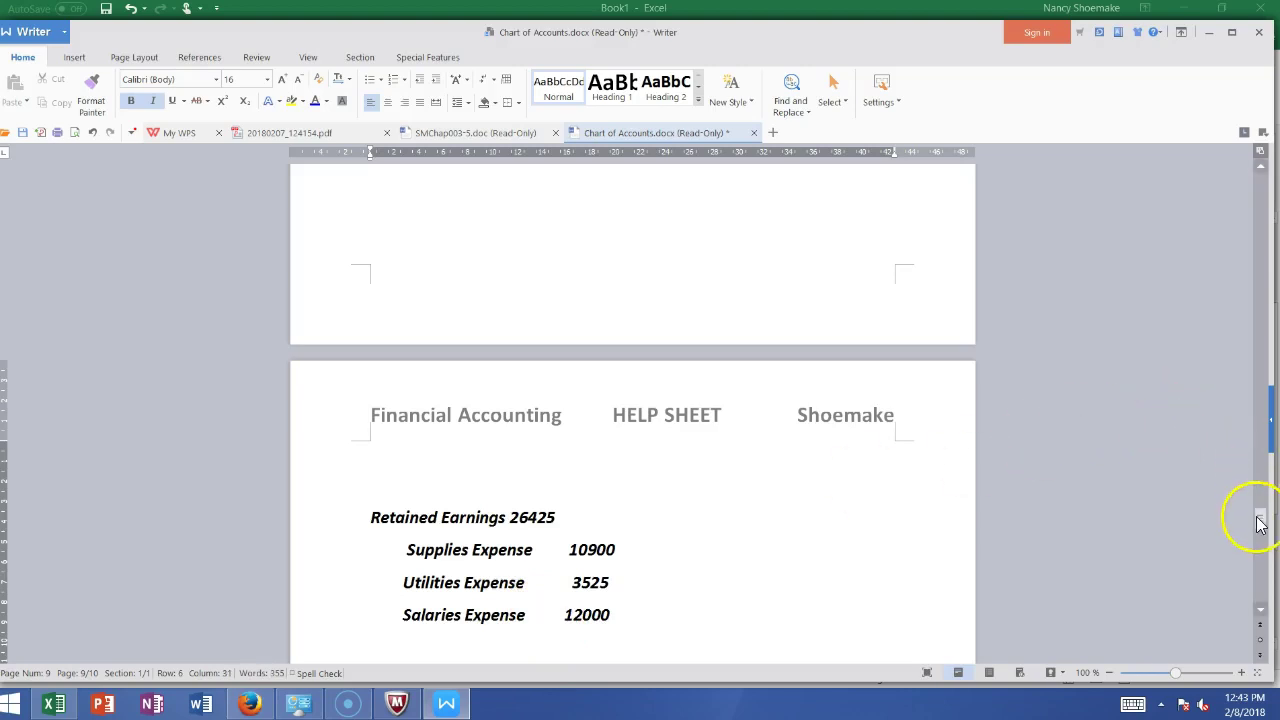
Delete the stray text "Sup" below the expense closing entry
left_click_drag(1258, 526, 1257, 531)
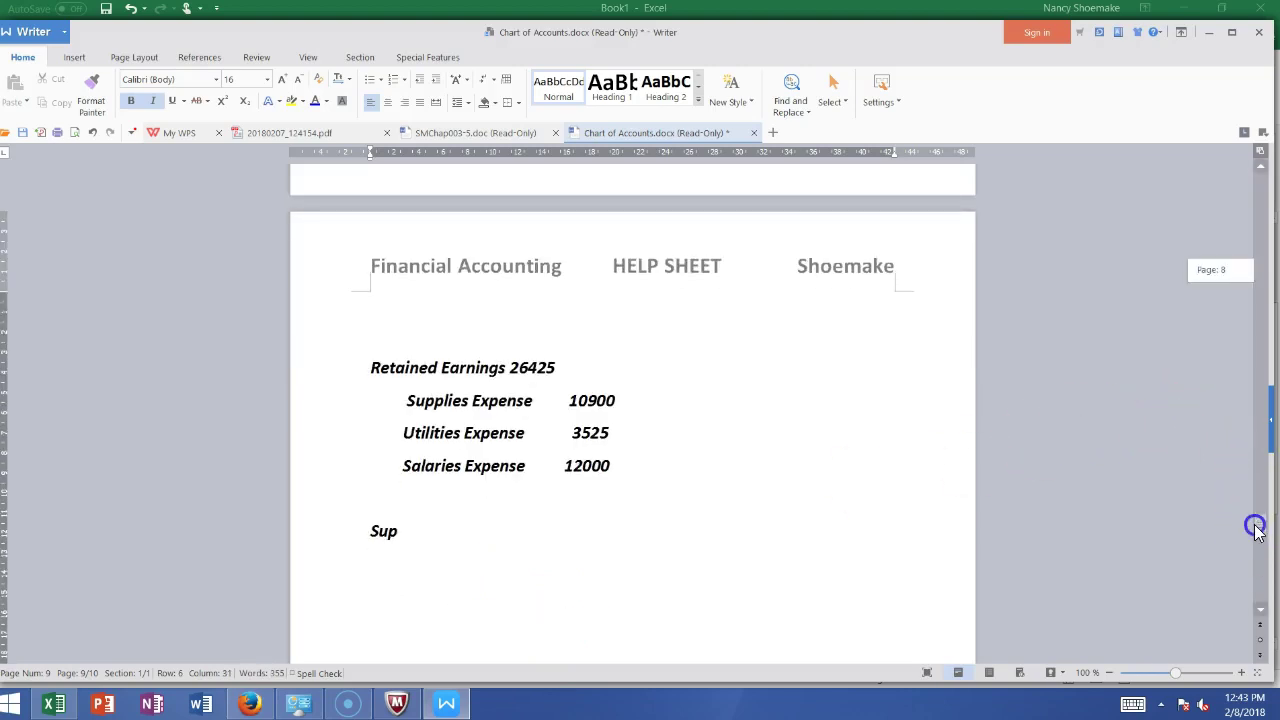
left_click(413, 543)
key("BackSpace")
key("BackSpace")
key("BackSpace")
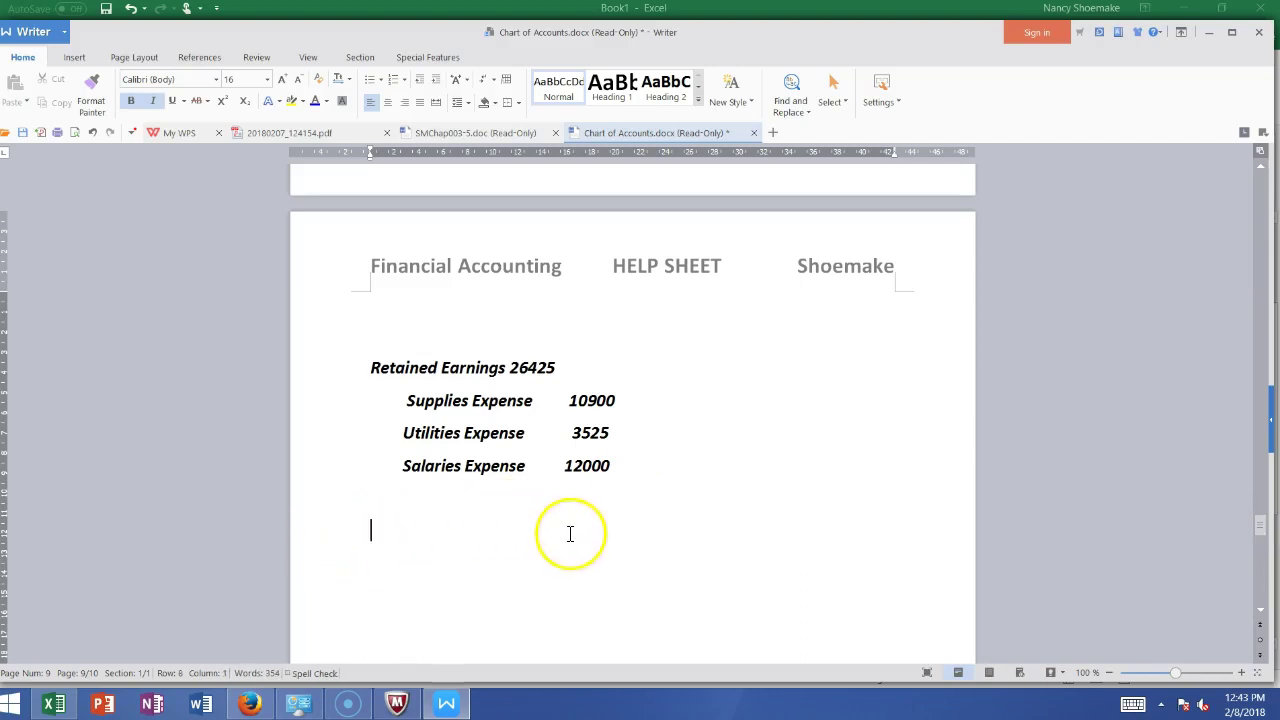
Look back over the earlier journal entries, switch to Excel and examine the Retained Earn balance in the trial balance
left_click(1265, 250)
left_click(1265, 250)
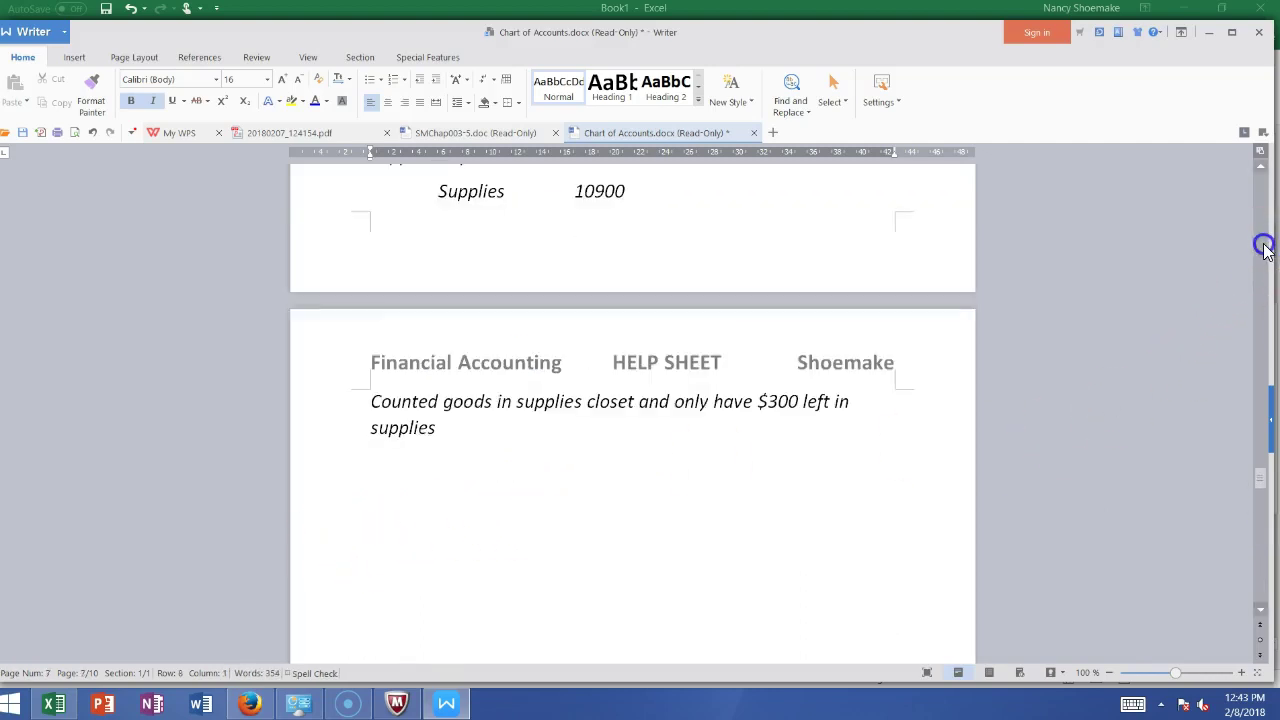
left_click(1265, 250)
left_click(400, 600)
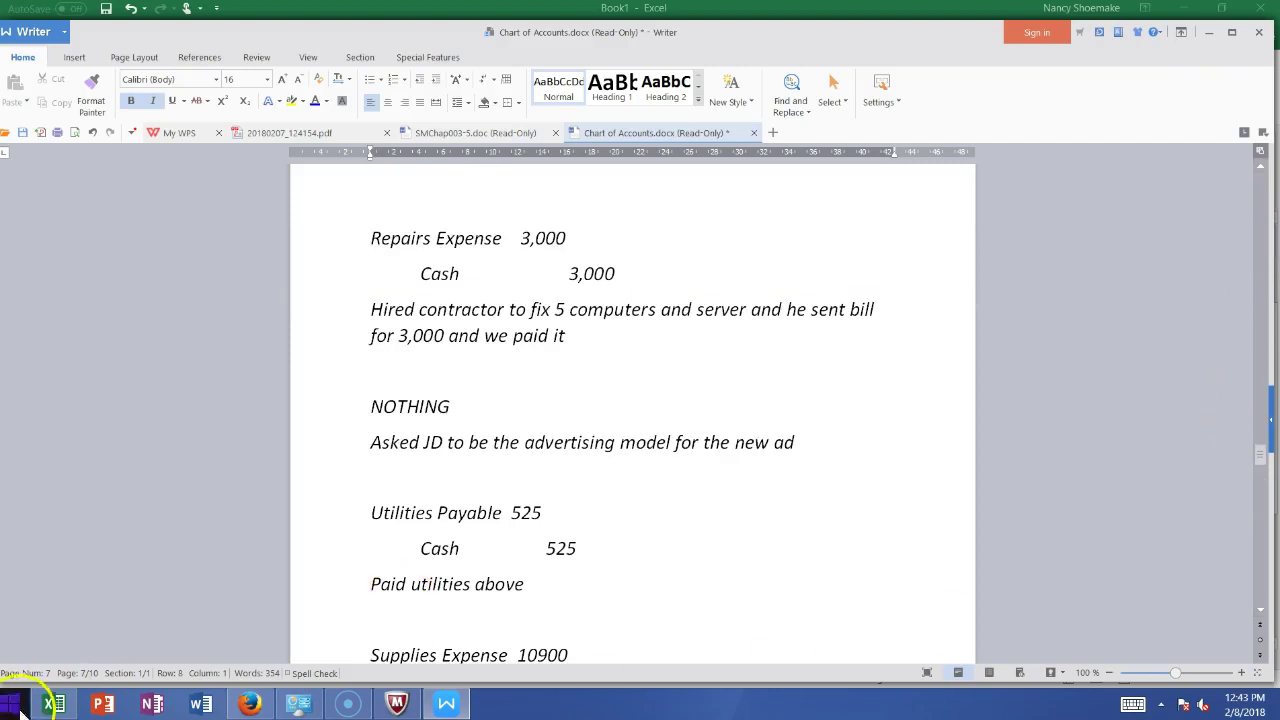
left_click(54, 704)
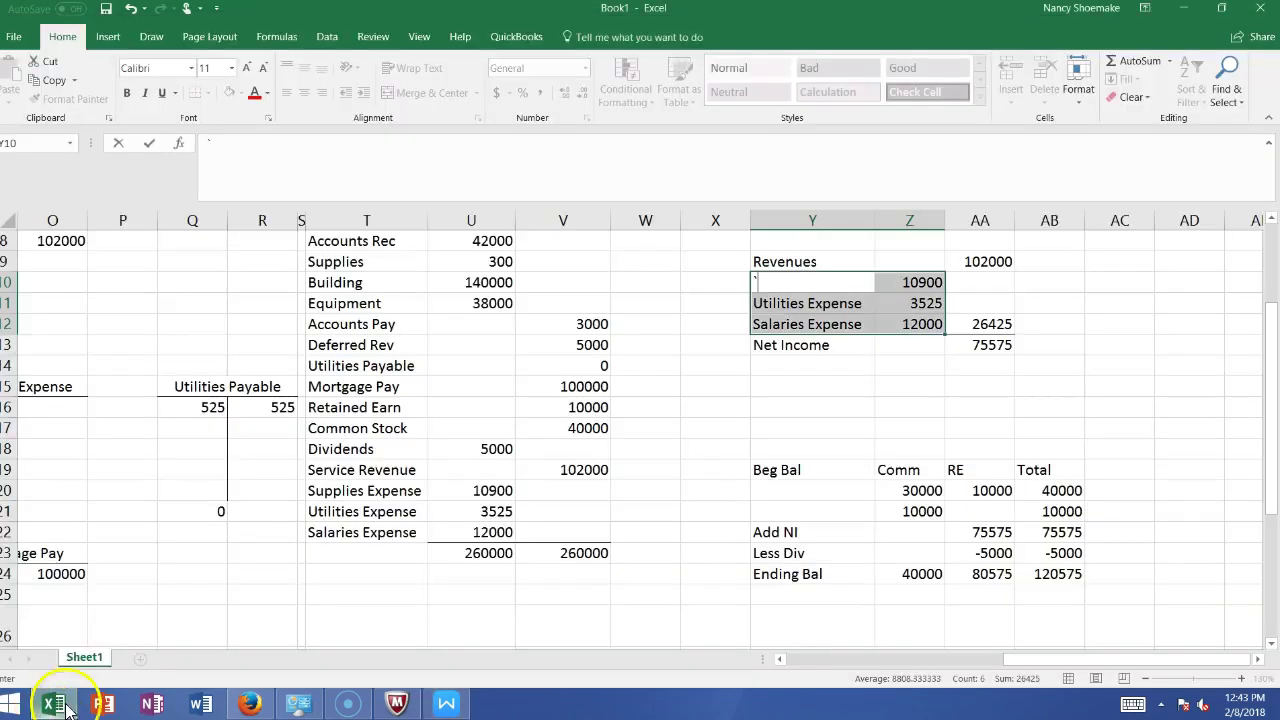
left_click(985, 425)
mouse_move(1273, 360)
left_mouse_down()
mouse_move(1266, 343)
mouse_move(1273, 352)
left_mouse_up()
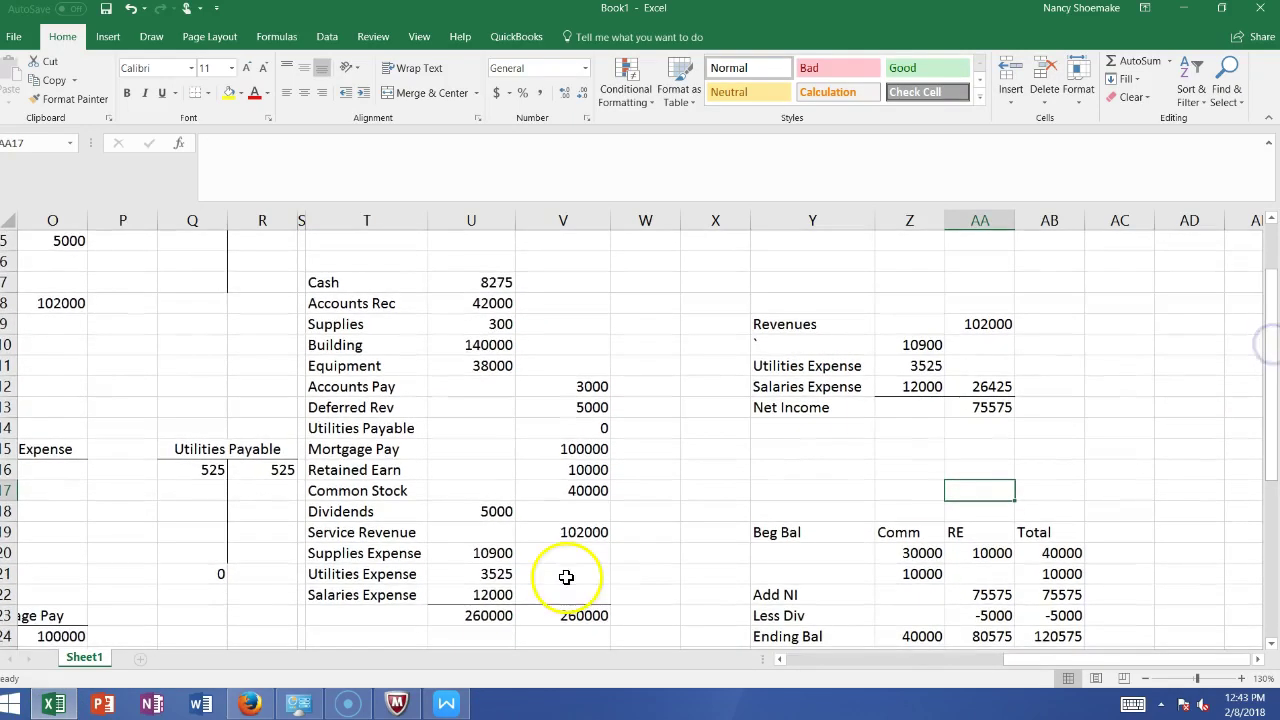
left_click(557, 472)
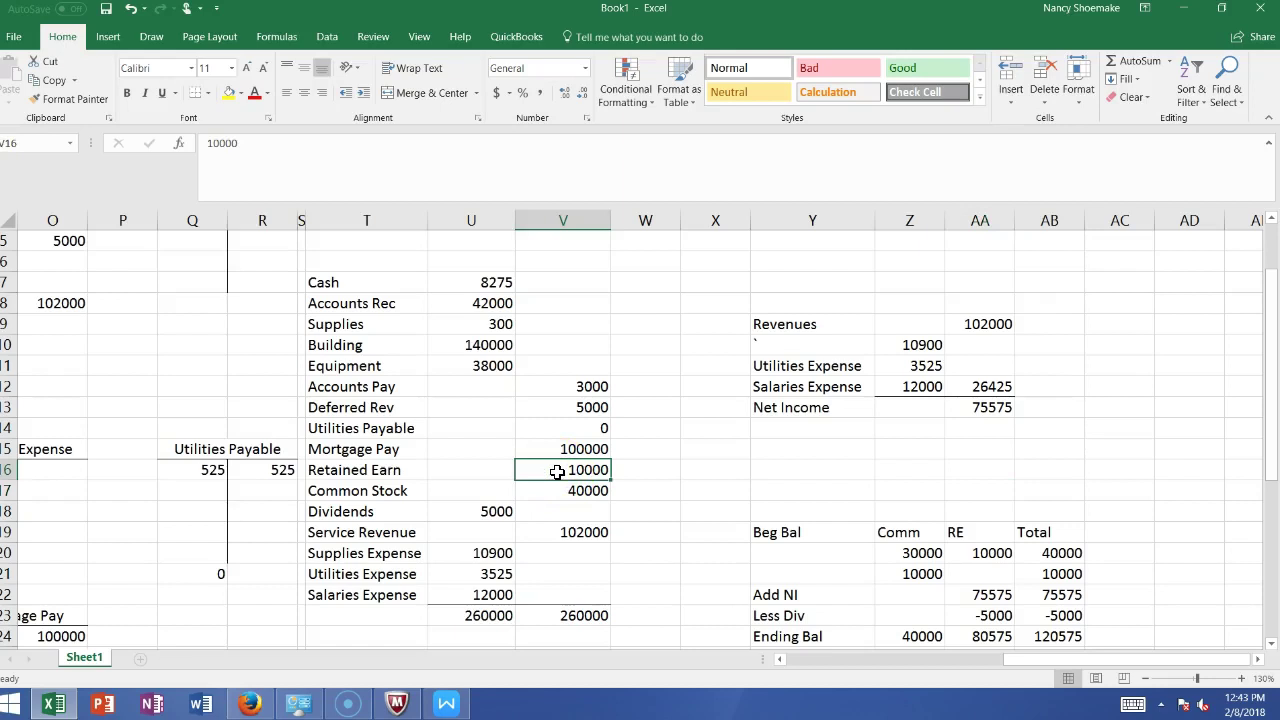
Enter the formula =10000+V19-U18-U20-U21-U22 as the Retained Earn balance in the trial balance
type("=")
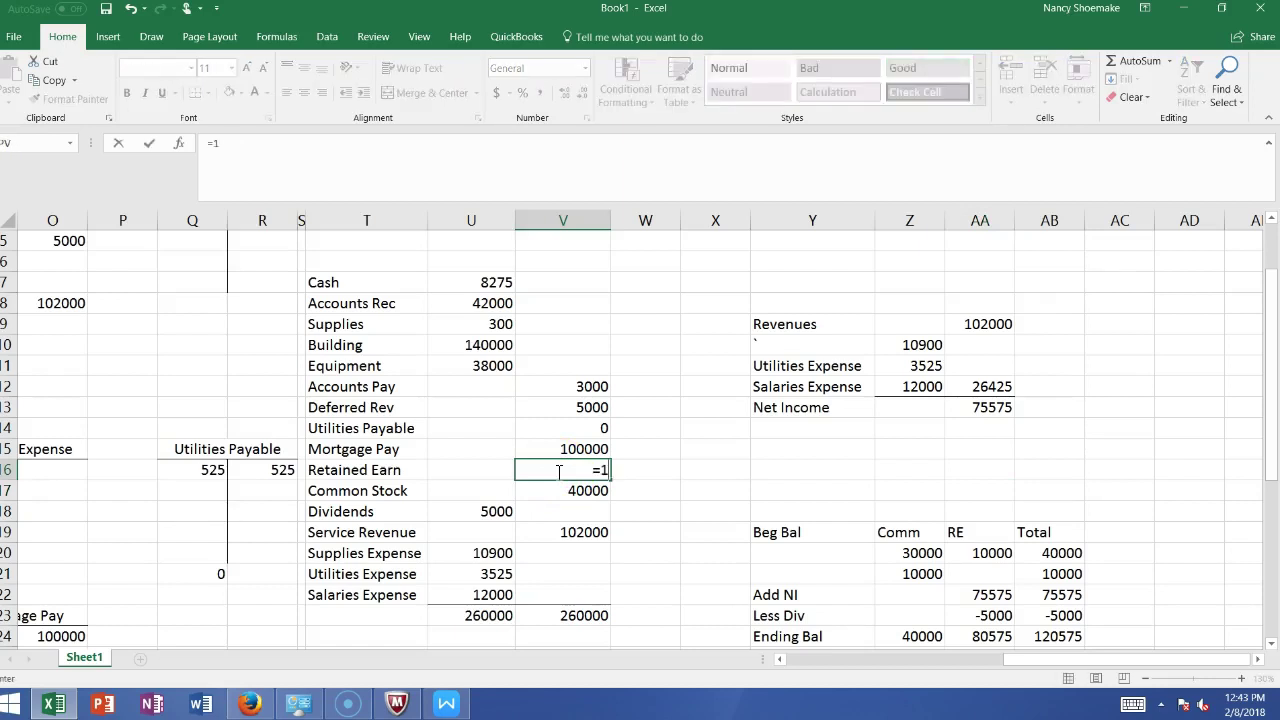
type("10000+")
left_click(564, 532)
type("-")
left_click(469, 511)
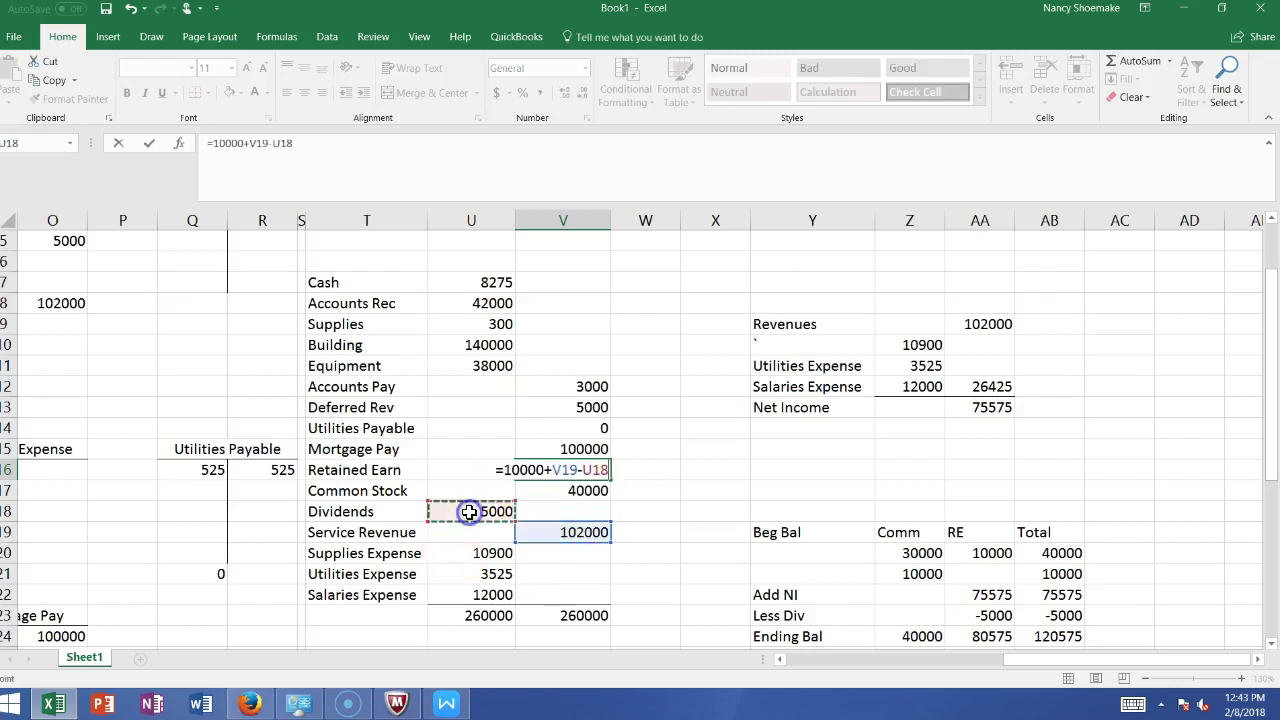
type("-")
left_click(468, 553)
type("-")
left_click(477, 578)
type("-")
left_click(479, 595)
key("Return")
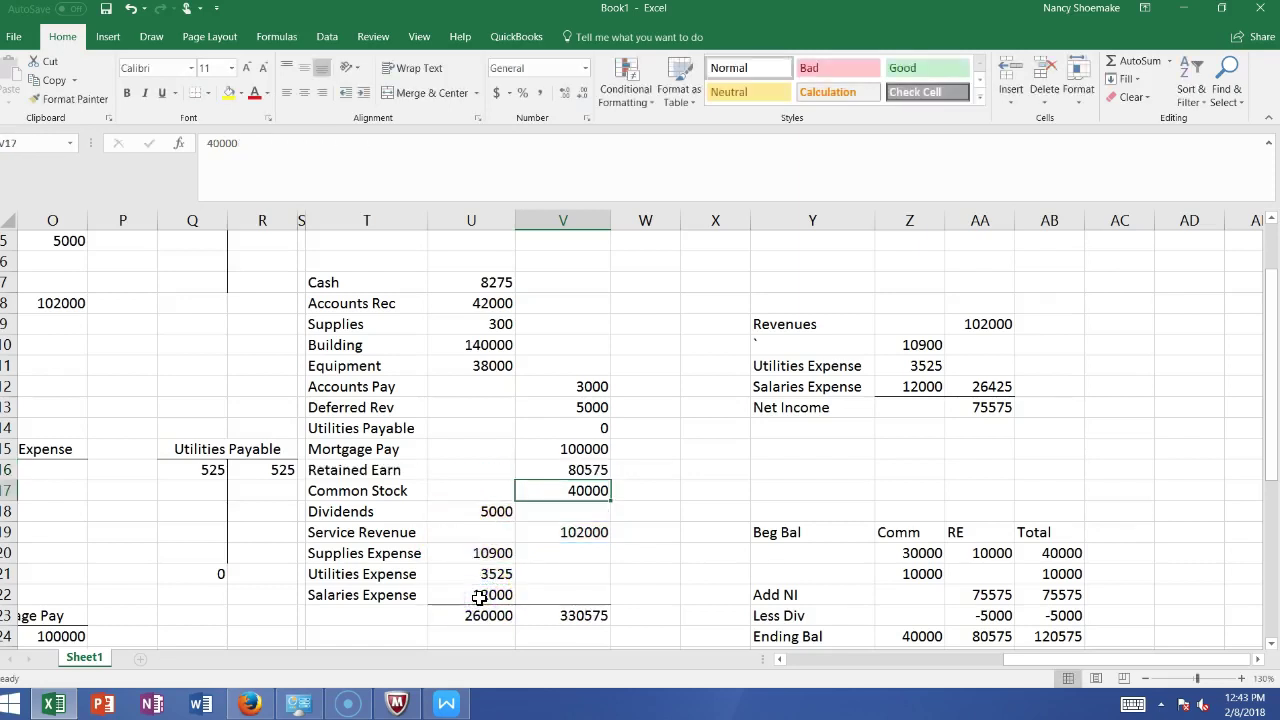
Clear the Dividends, Supplies Expense, Utilities Expense and Salaries Expense amounts from the trial balance's debit column
left_click(488, 512)
key("BackSpace")
key("Return")
key("Return")
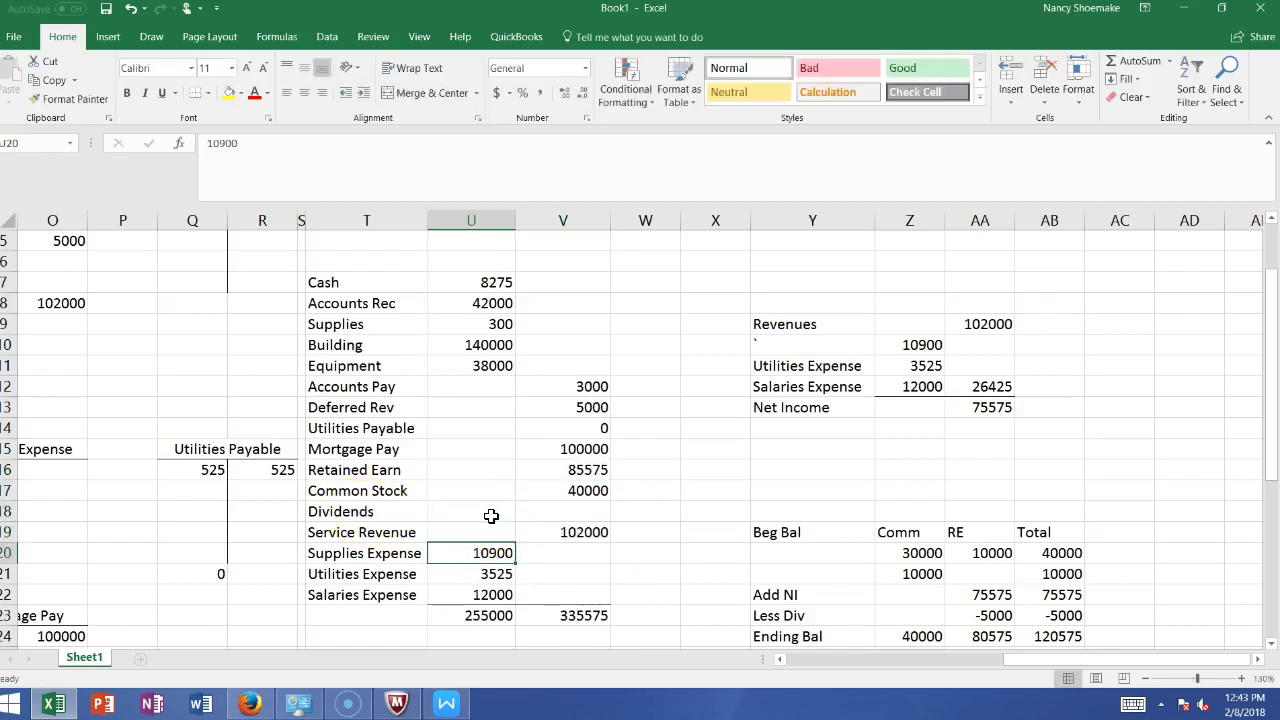
key("BackSpace")
key("Return")
key("BackSpace")
key("Return")
key("BackSpace")
Clear the Service Revenue amount from the trial balance's credit column
key("Right")
key("Up")
key("Up")
key("Up")
key("BackSpace")
key("Left")
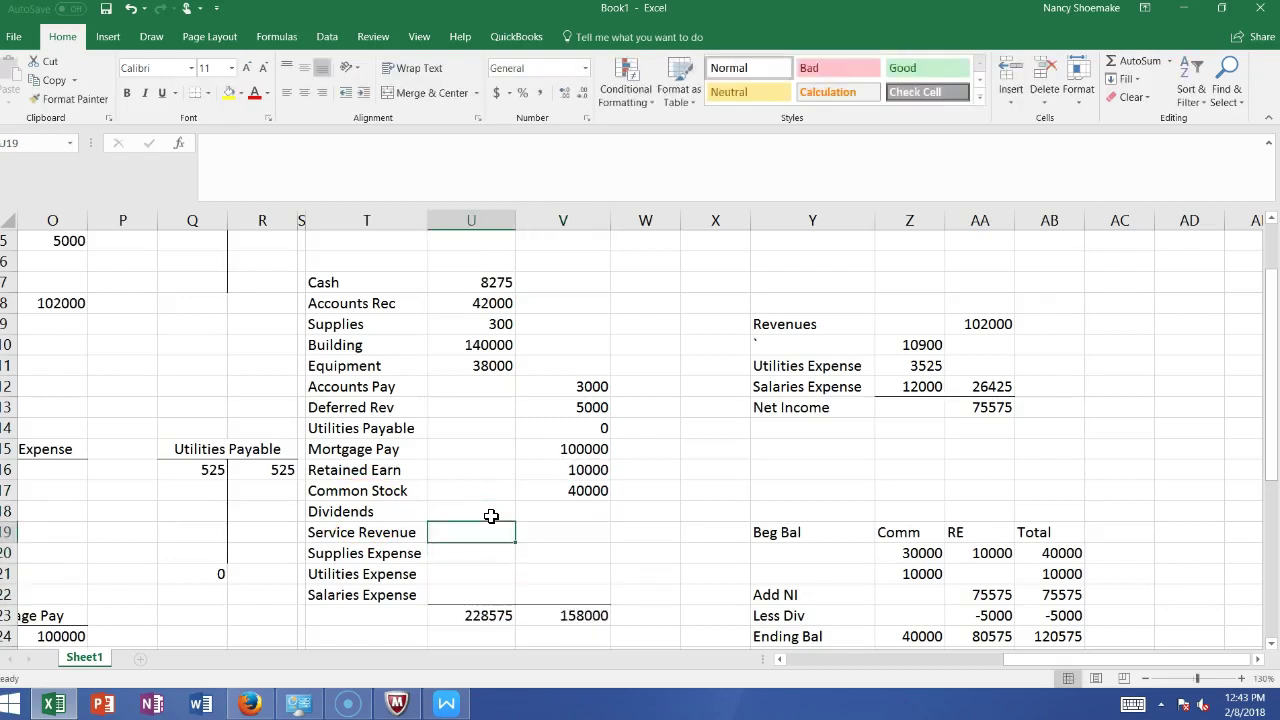
left_click_drag(327, 515, 342, 593)
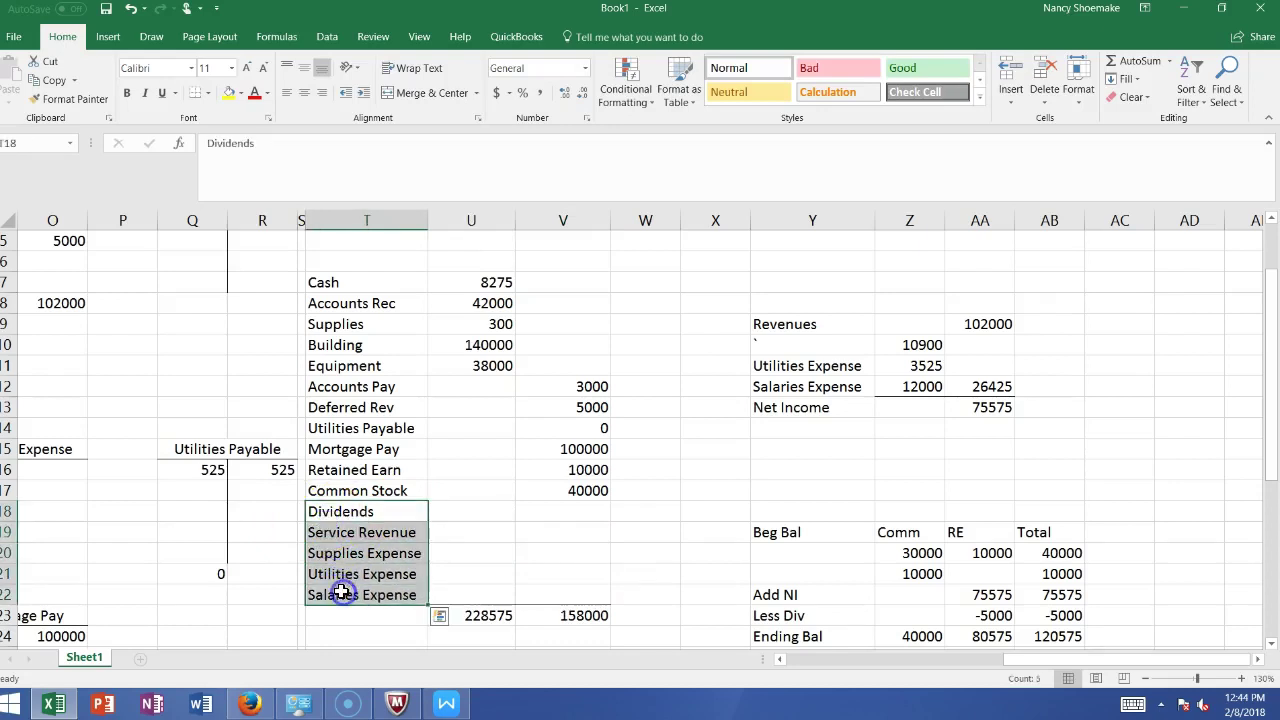
right_click(342, 593)
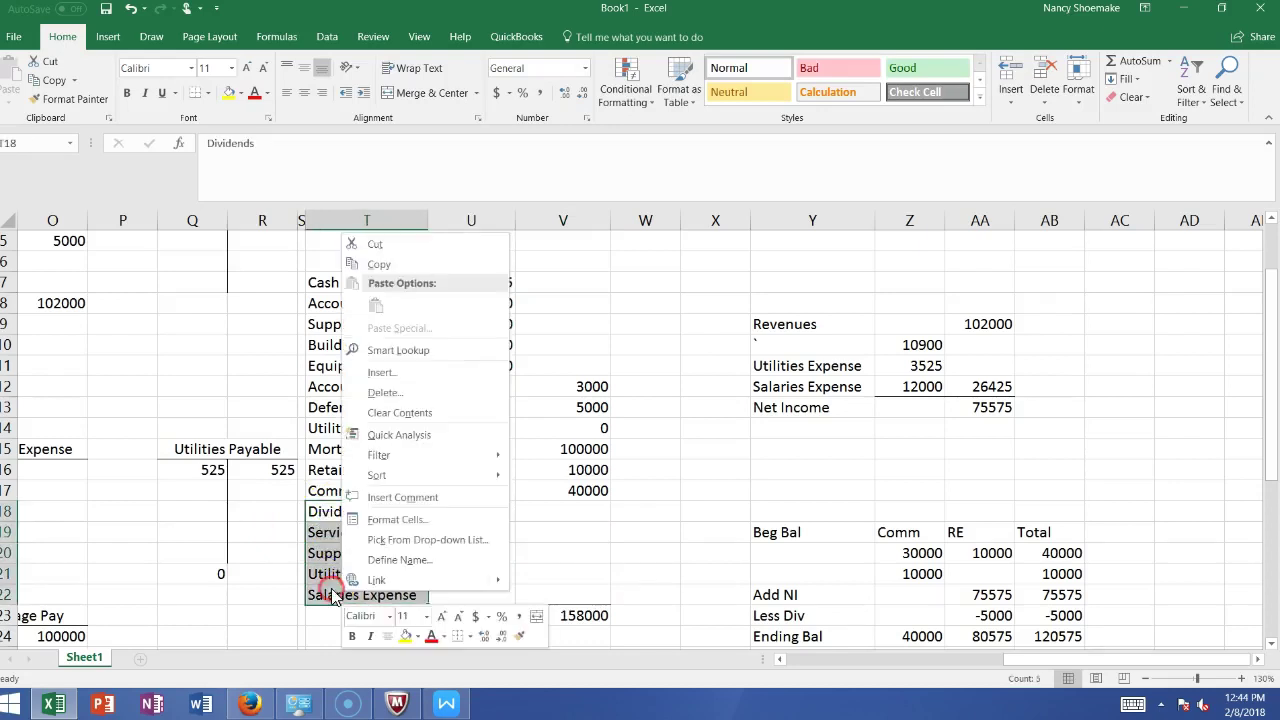
left_click(420, 250)
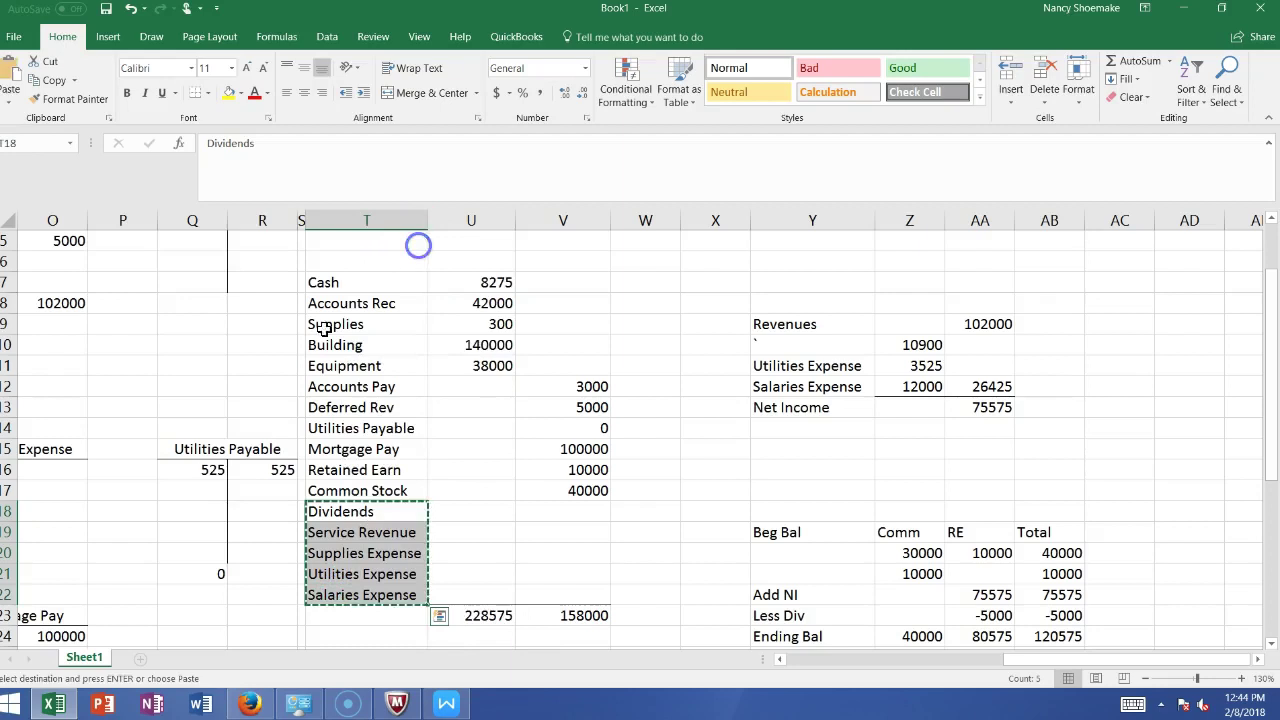
right_click(358, 537)
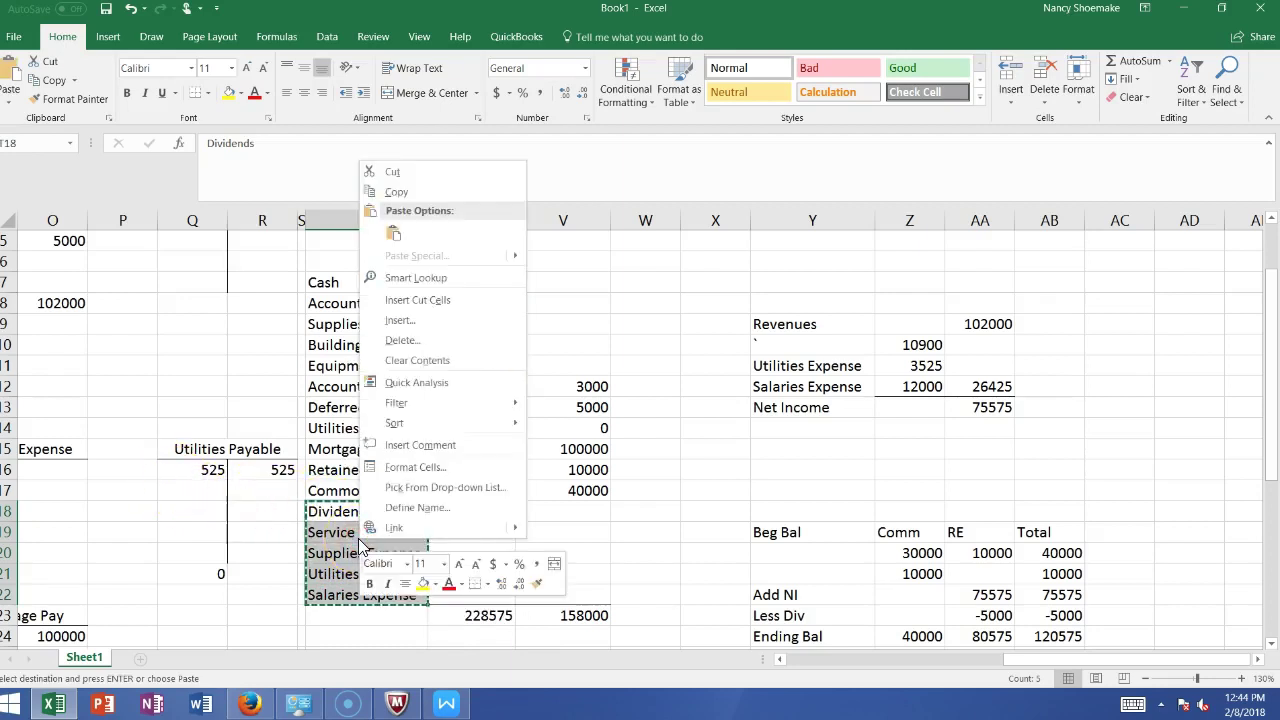
left_click(341, 551)
Delete the trial balance account labels from Dividends through Salaries Expense and cancel the pending cut selection
left_click_drag(343, 506, 320, 594)
key("BackSpace")
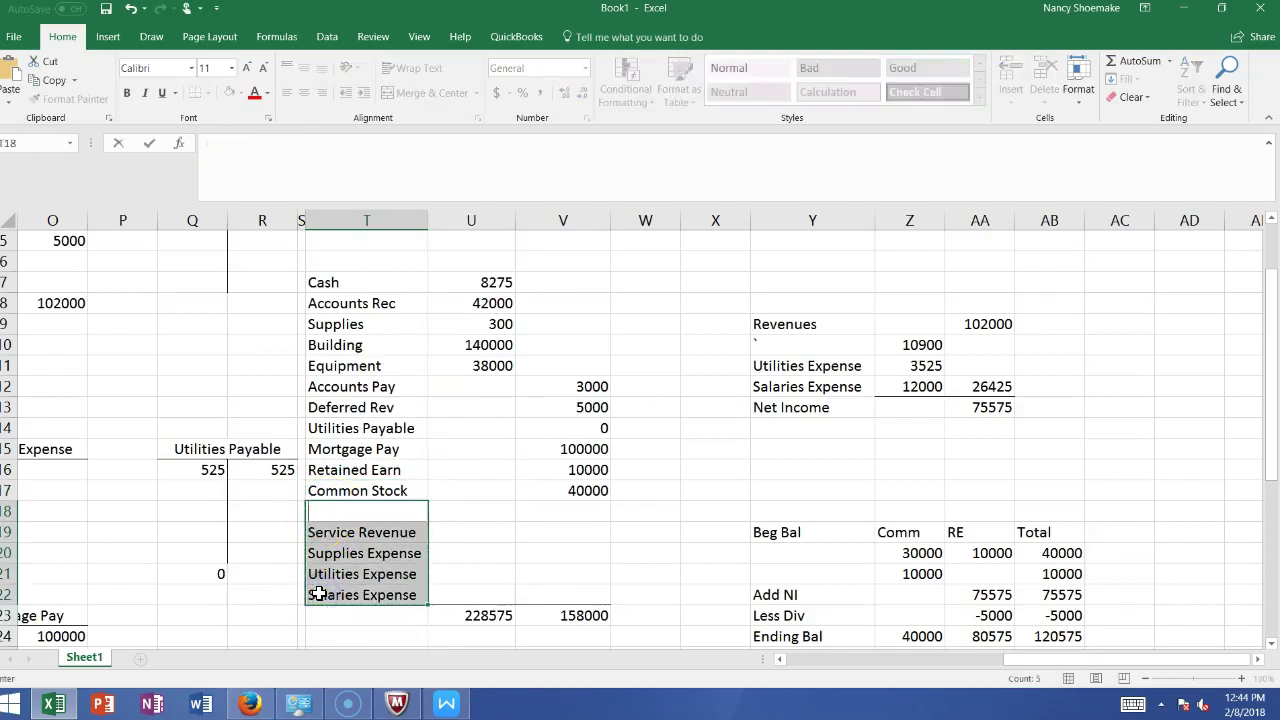
key("Down")
key("BackSpace")
key("Down")
key("BackSpace")
key("Down")
key("BackSpace")
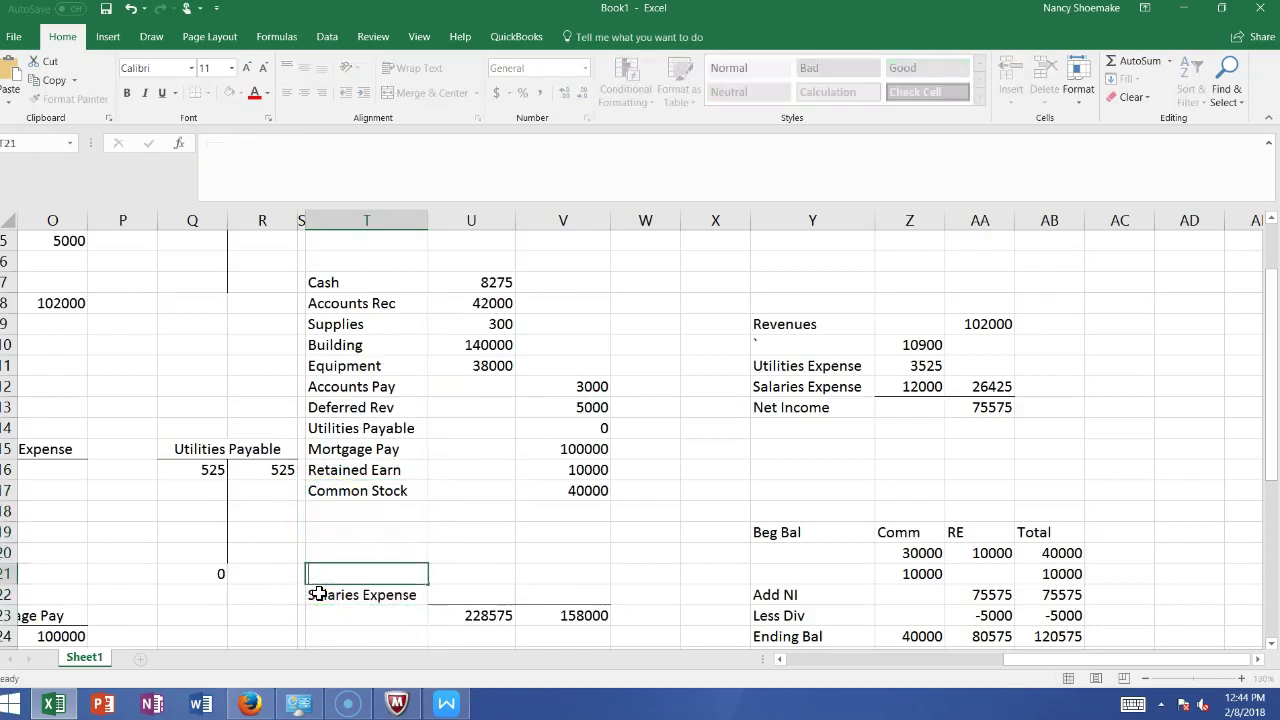
key("Down")
key("Delete")
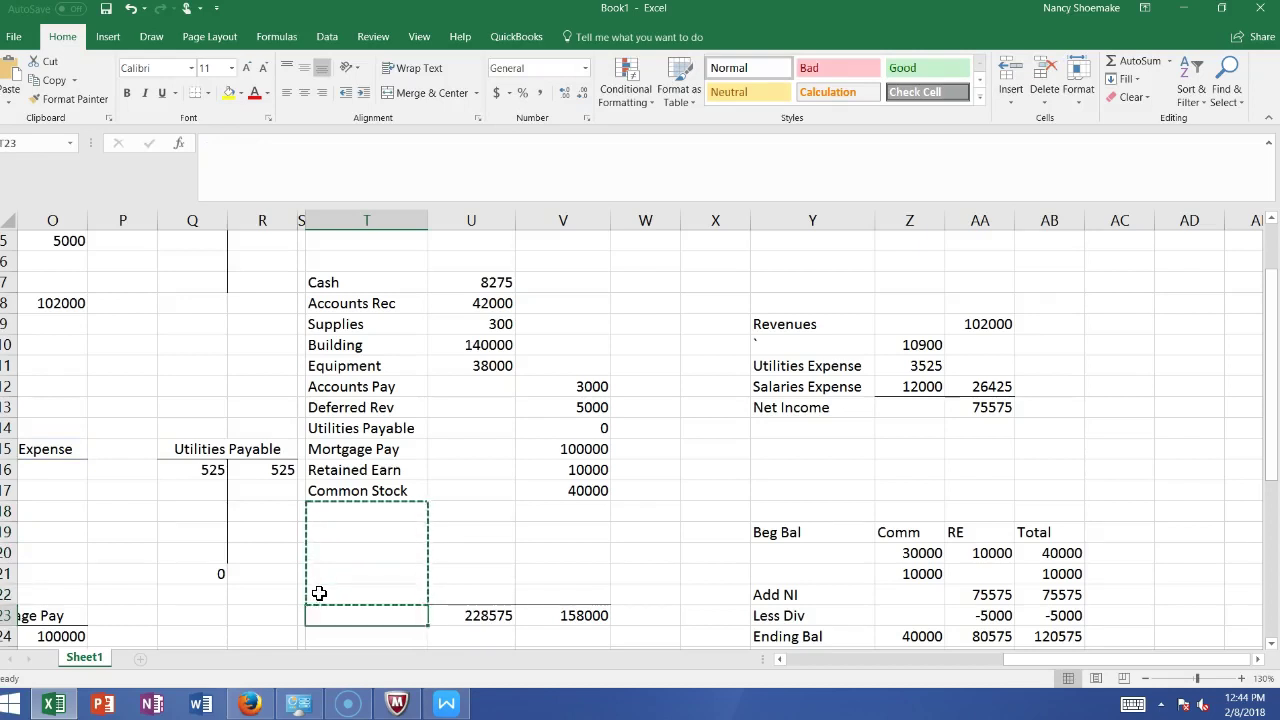
left_click(472, 551)
left_click(567, 468)
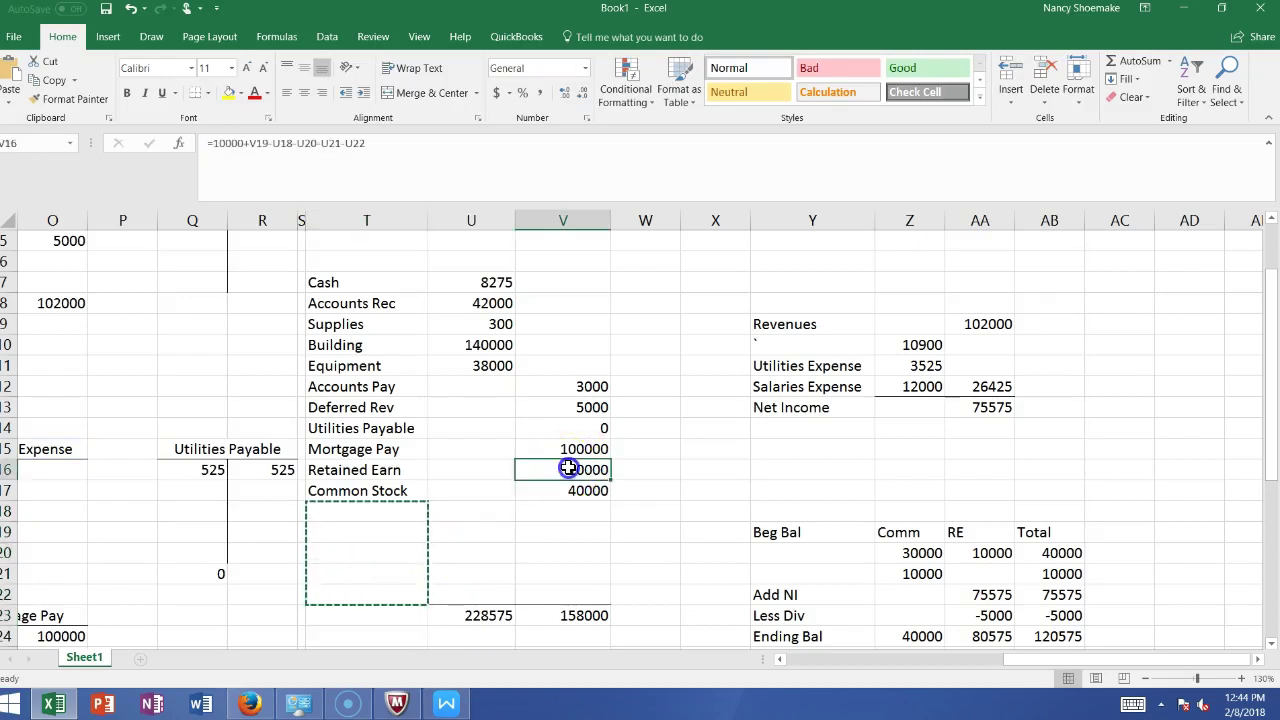
key("Escape")
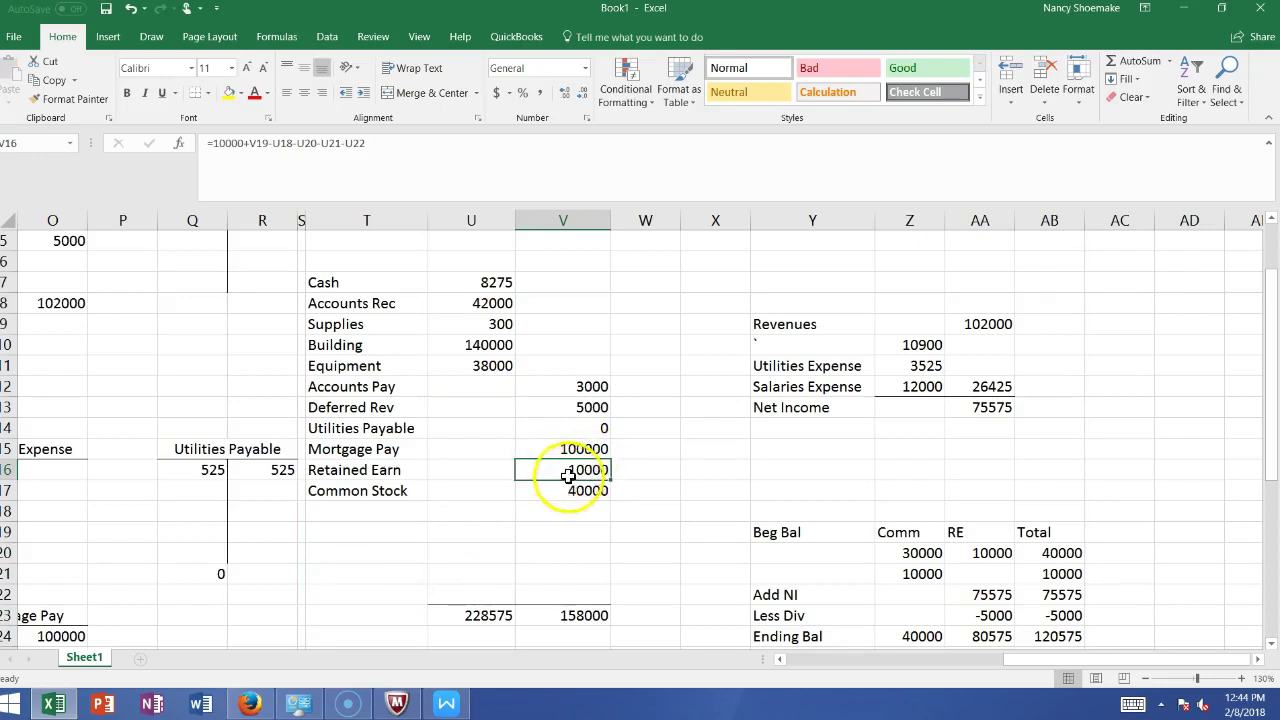
Add Net Income to the Retained Earn balance with the helper formula =V16+AA13 in cell W16
left_click(632, 477)
type("=")
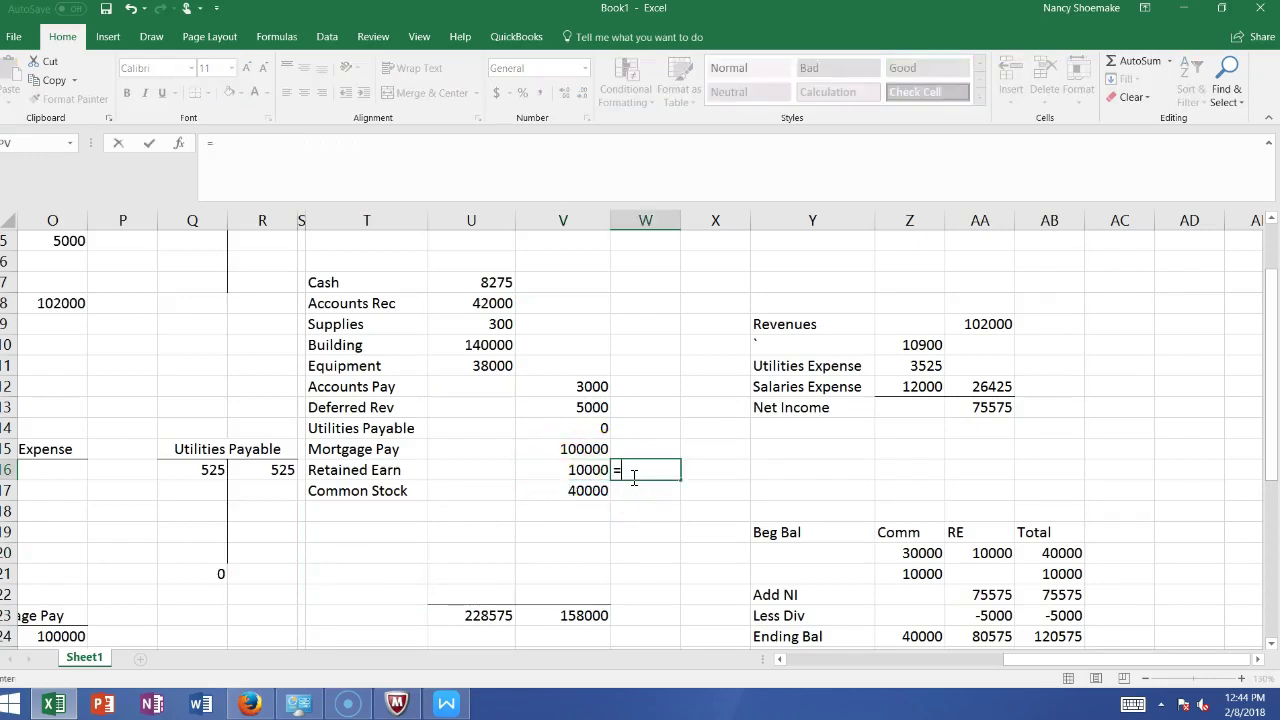
left_click(585, 469)
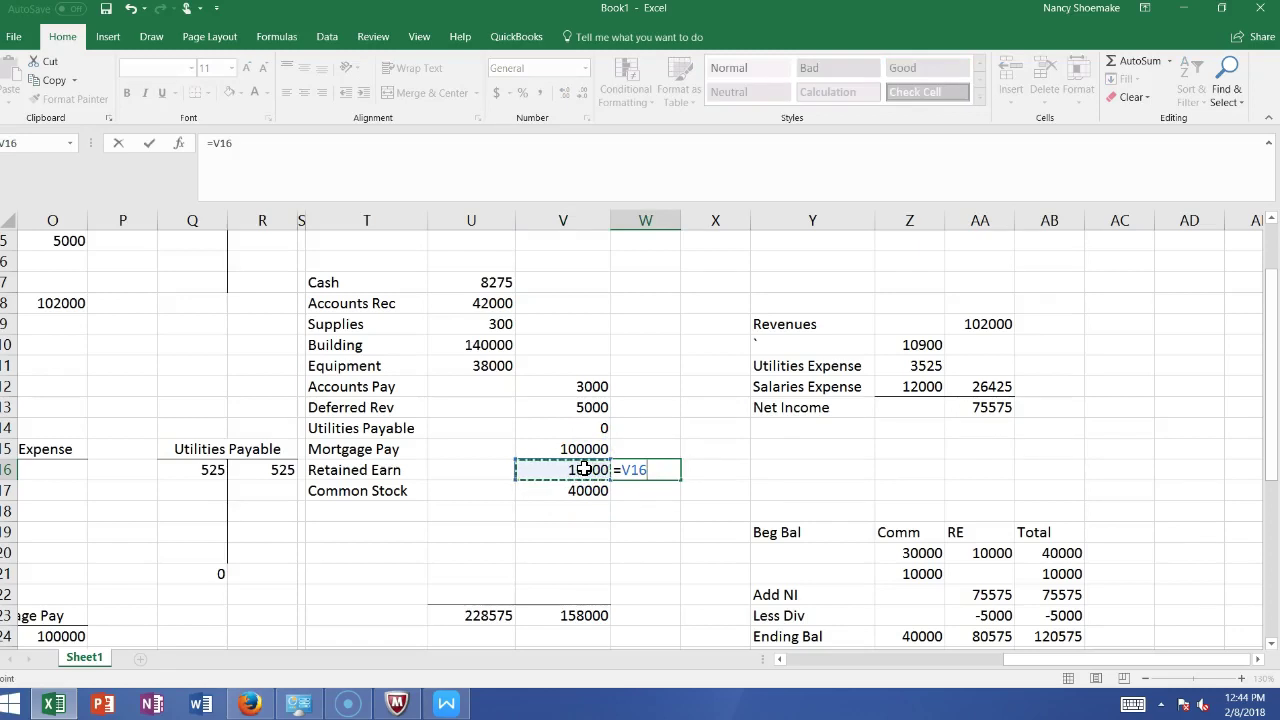
type("+")
left_click(986, 409)
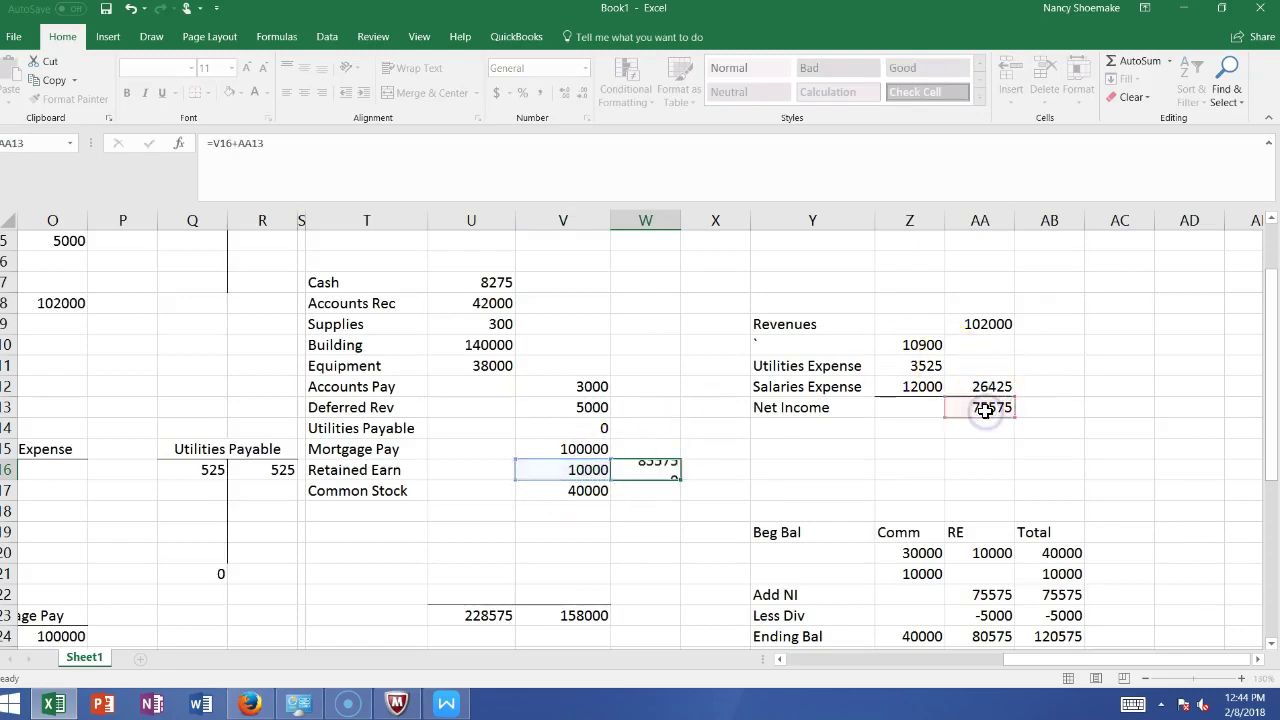
key("Return")
Replace the Retained Earn balance formula with the fixed value 85575
left_click(578, 469)
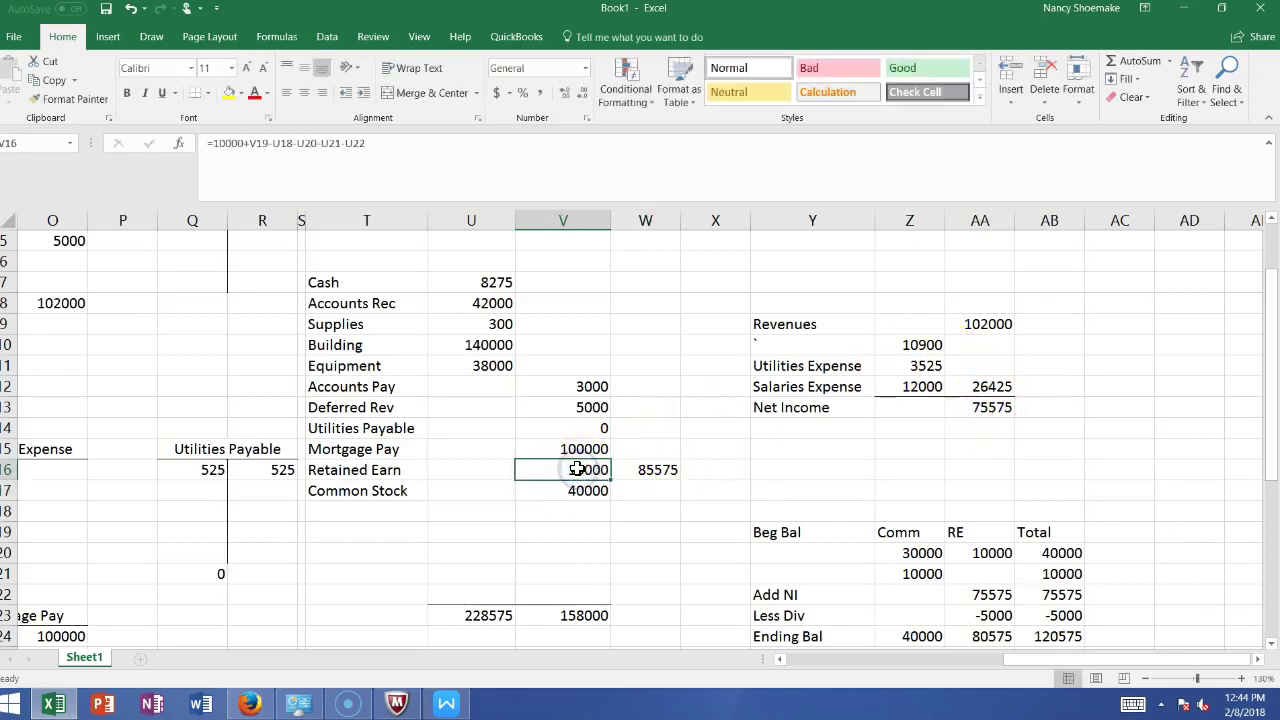
type("85575")
key("Return")
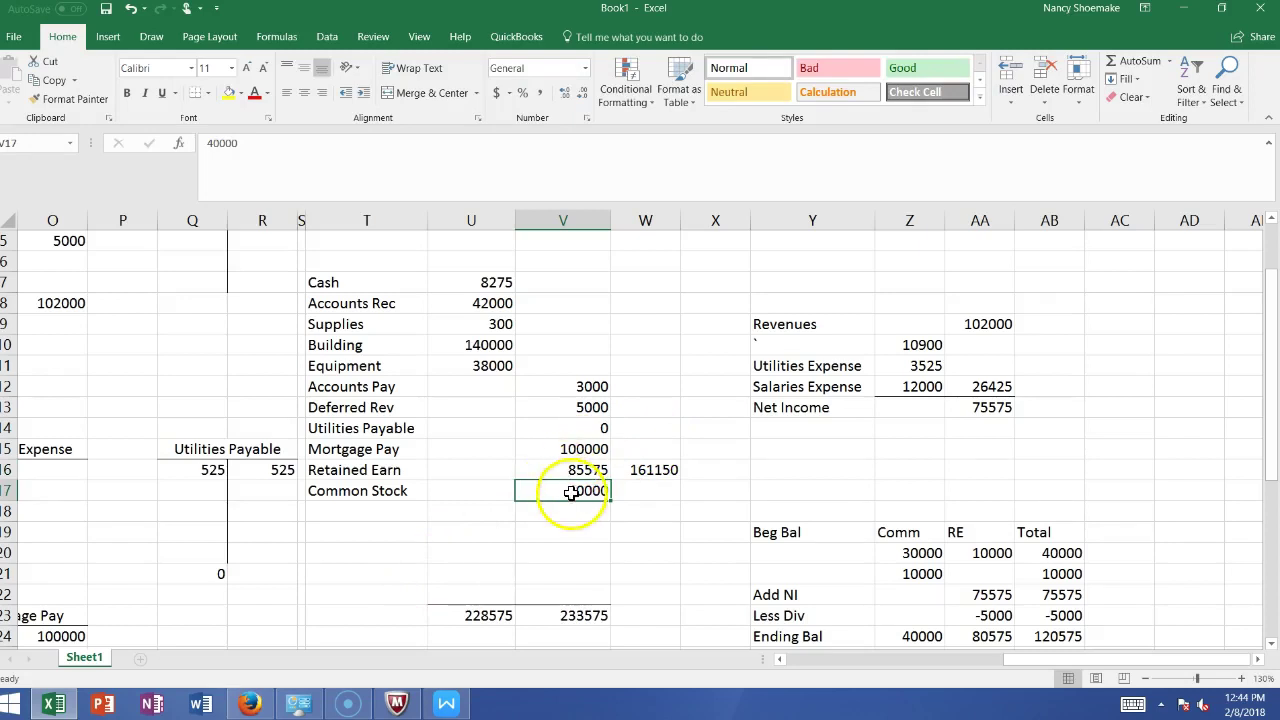
Set the Retained Earn balance in the trial balance to 80575
left_click(625, 470)
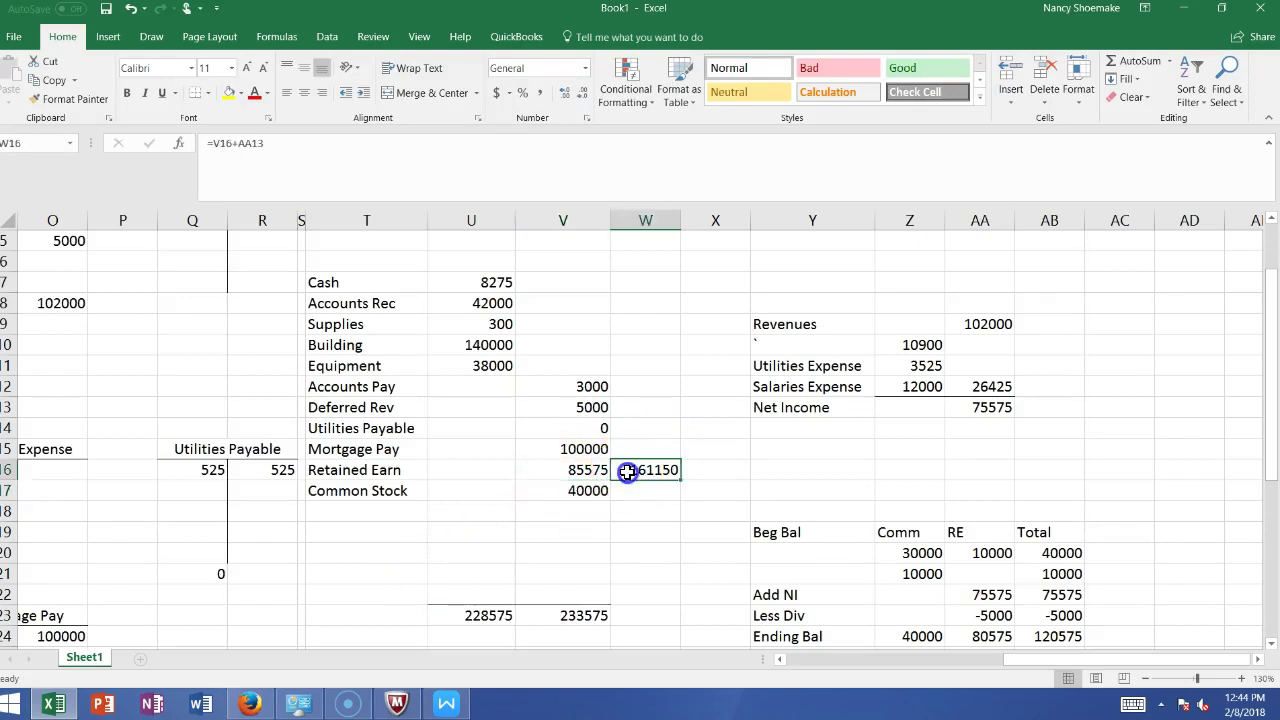
left_click(557, 470)
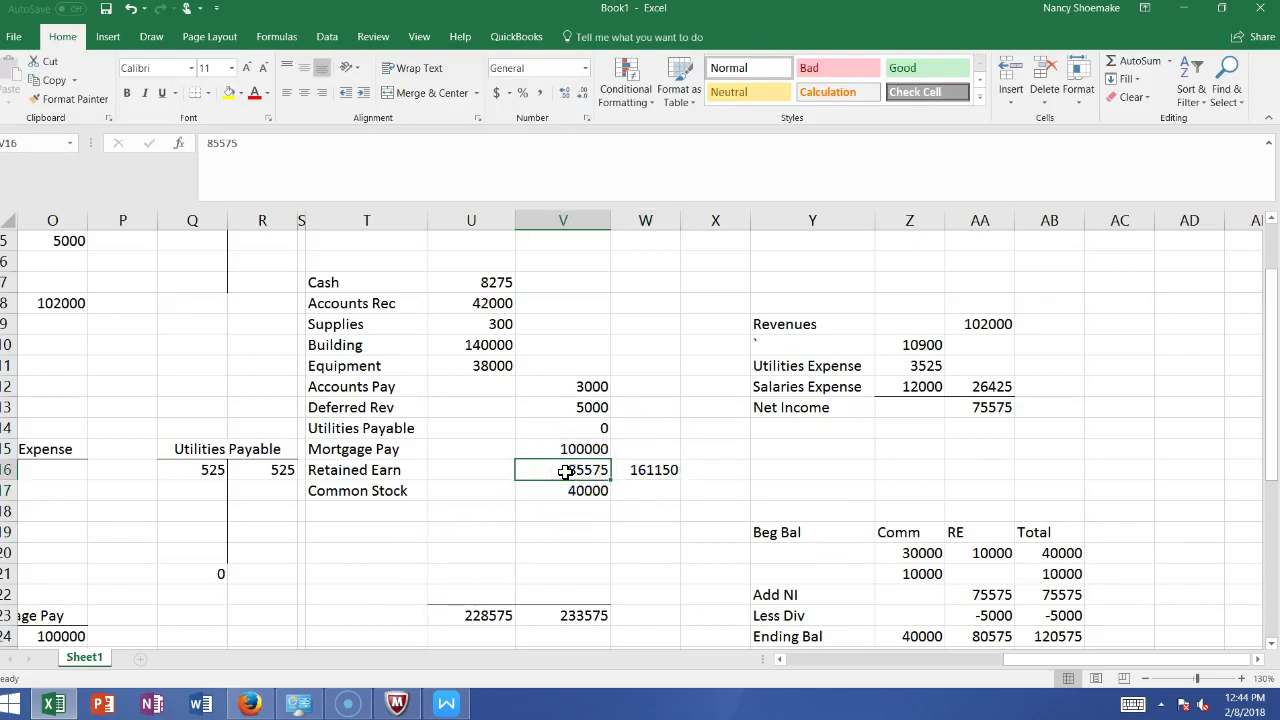
type("80575")
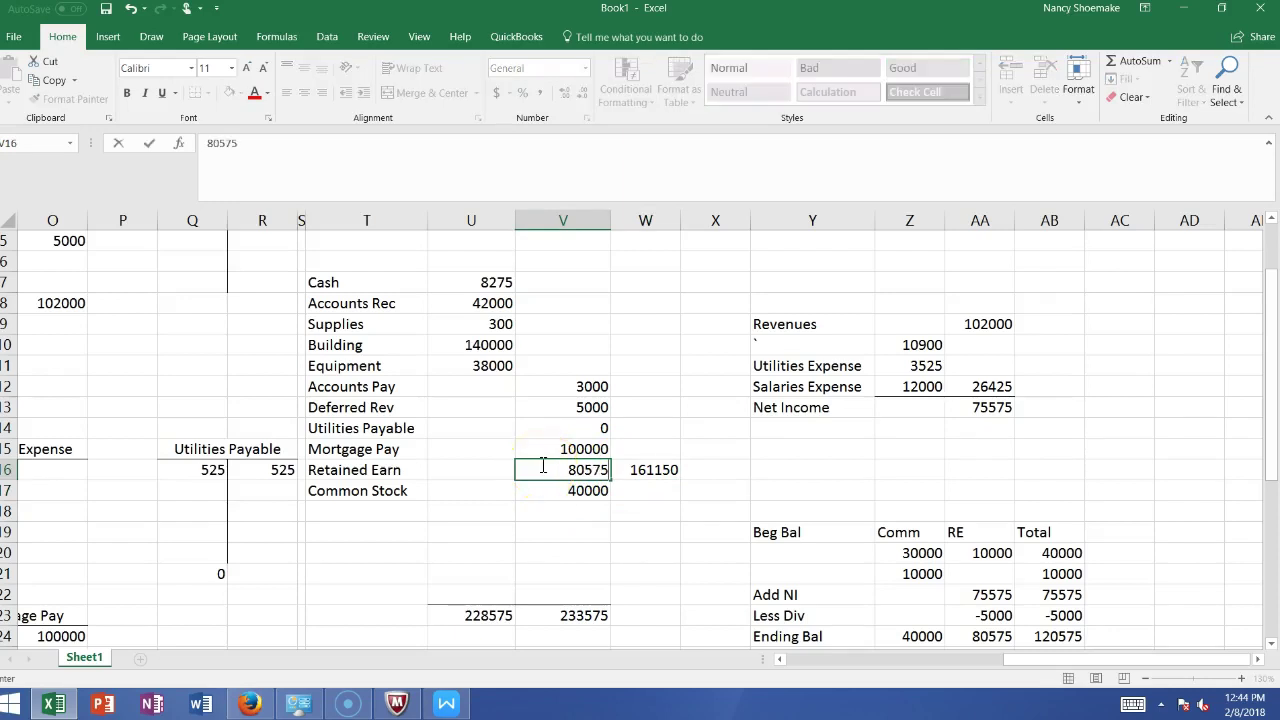
key("Return")
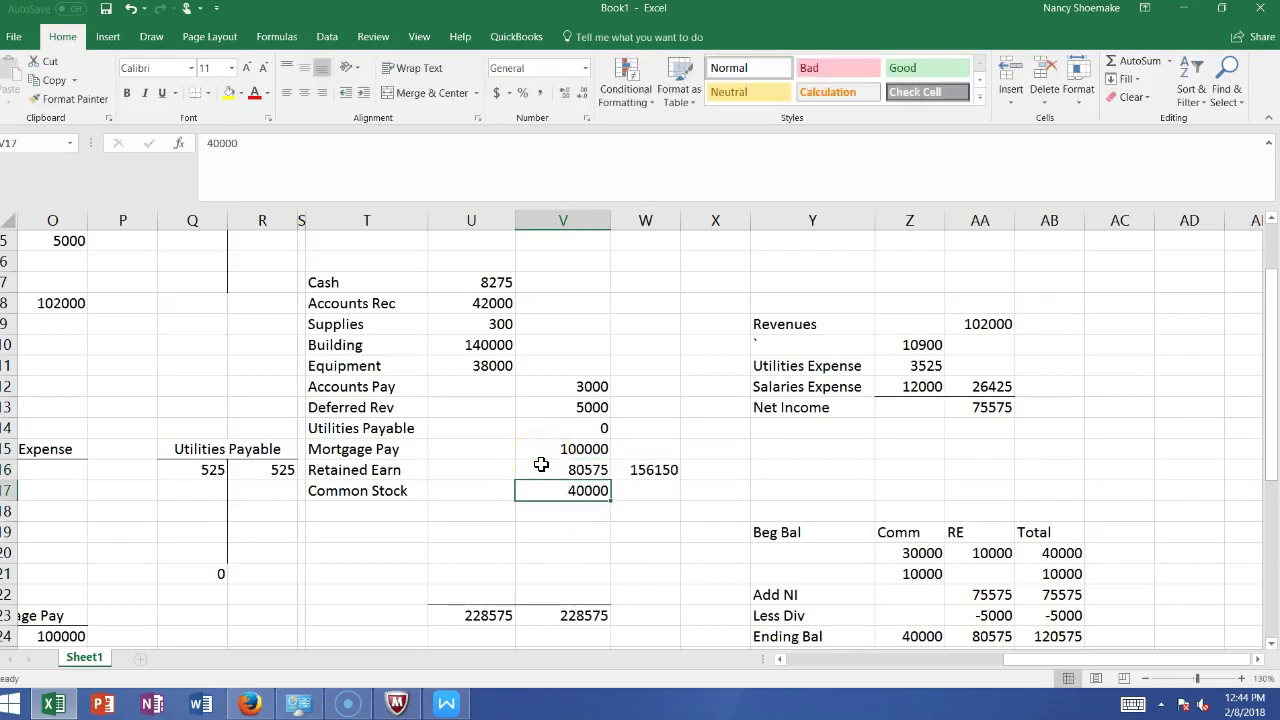
Clear the helper formula in cell W16 beside the Retained Earn balance
left_click(645, 475)
key("BackSpace")
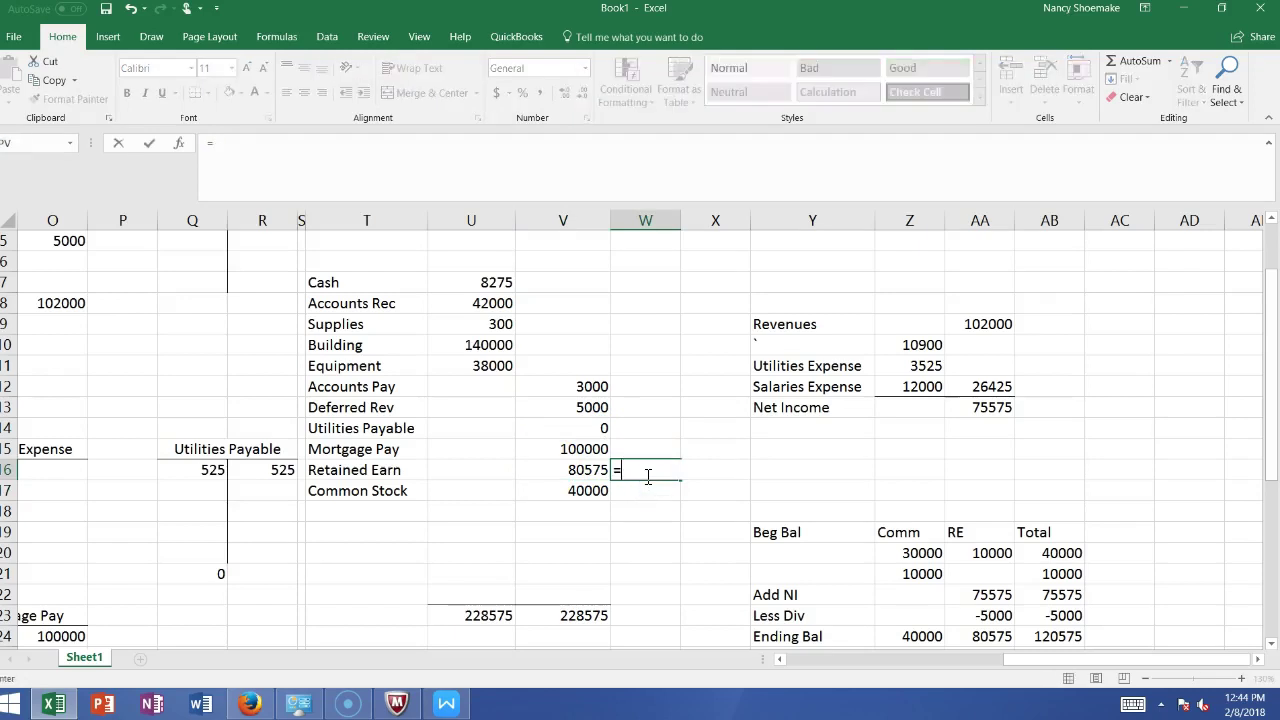
left_click(329, 511)
left_click(320, 594)
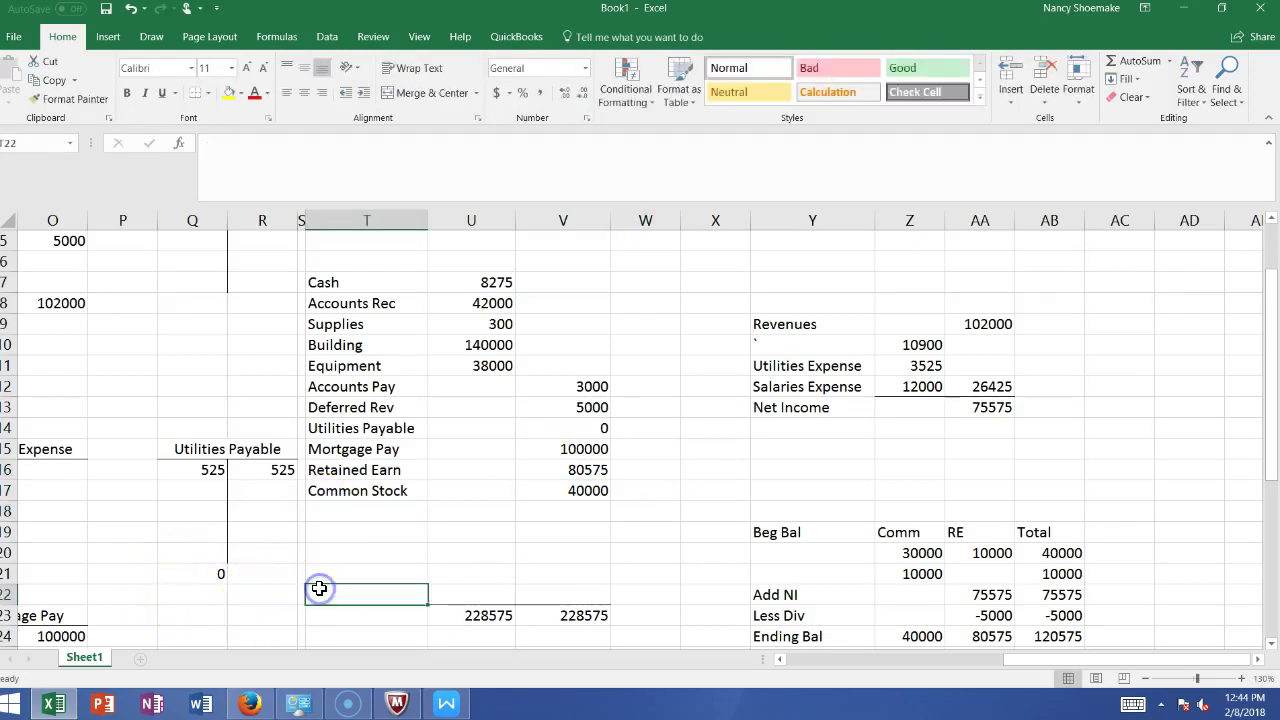